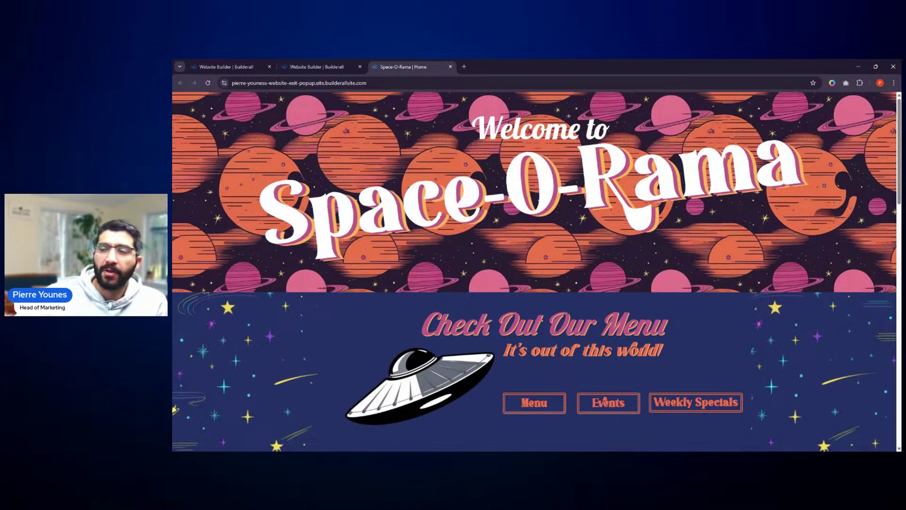
- In the website editor, try the no-repeat and horizontal-repeat options for the page's planet background, and restore the original repeat option
{"action": "left_click", "coordinate": [349, 69]}
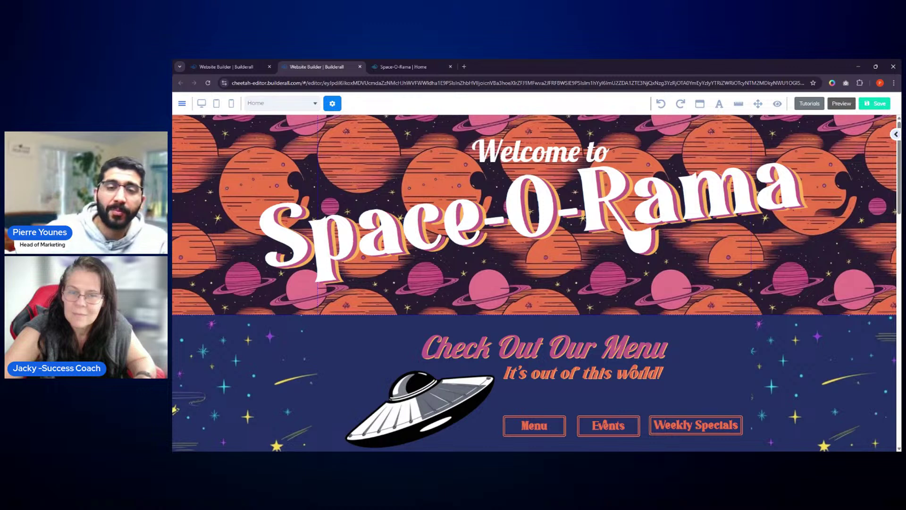
{"action": "left_click", "coordinate": [700, 104]}
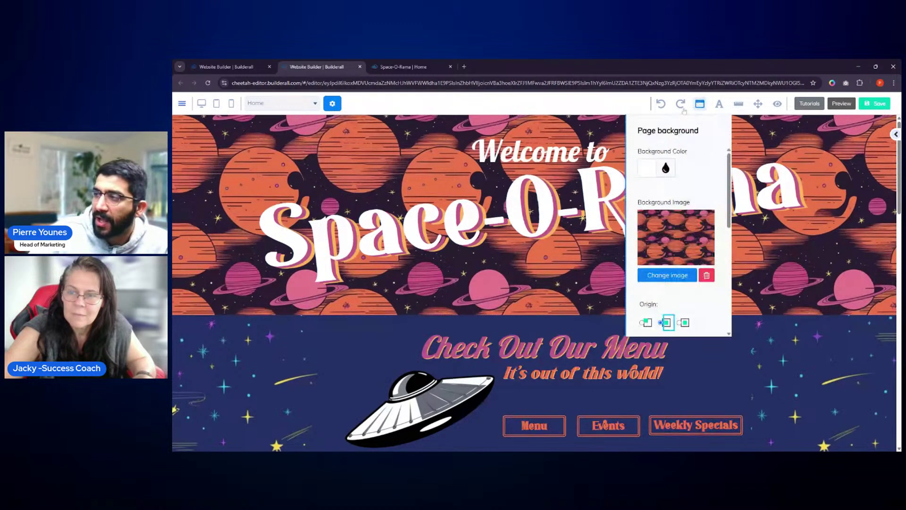
{"action": "scroll", "coordinate": [682, 211], "scroll_direction": "down", "scroll_amount": 5}
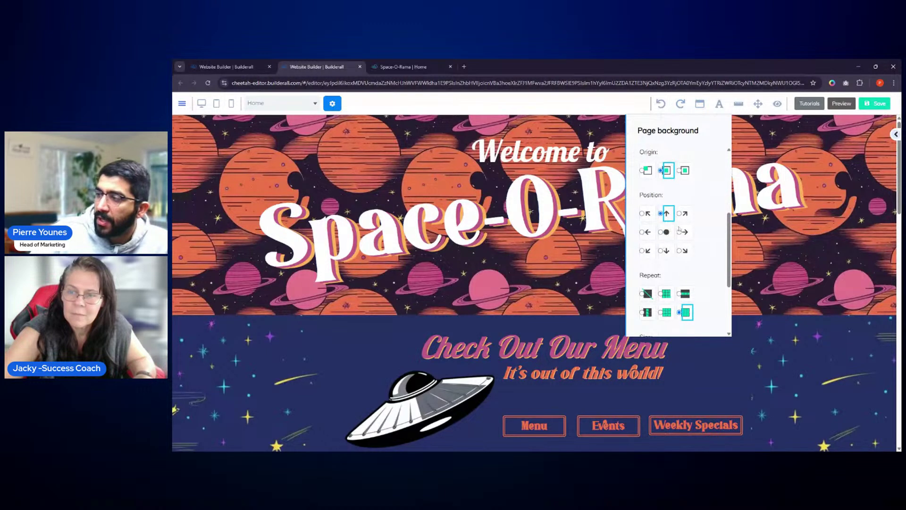
{"action": "scroll", "coordinate": [684, 231], "scroll_direction": "down", "scroll_amount": 3}
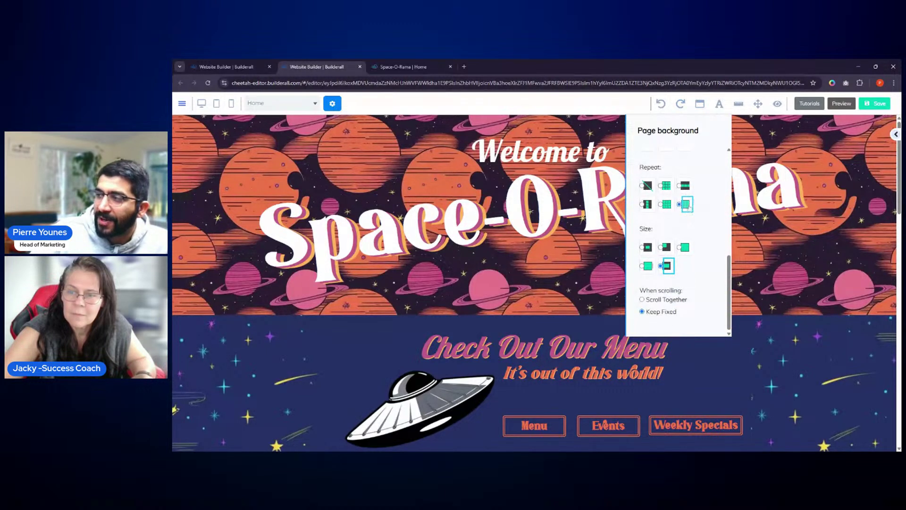
{"action": "left_click", "coordinate": [647, 186]}
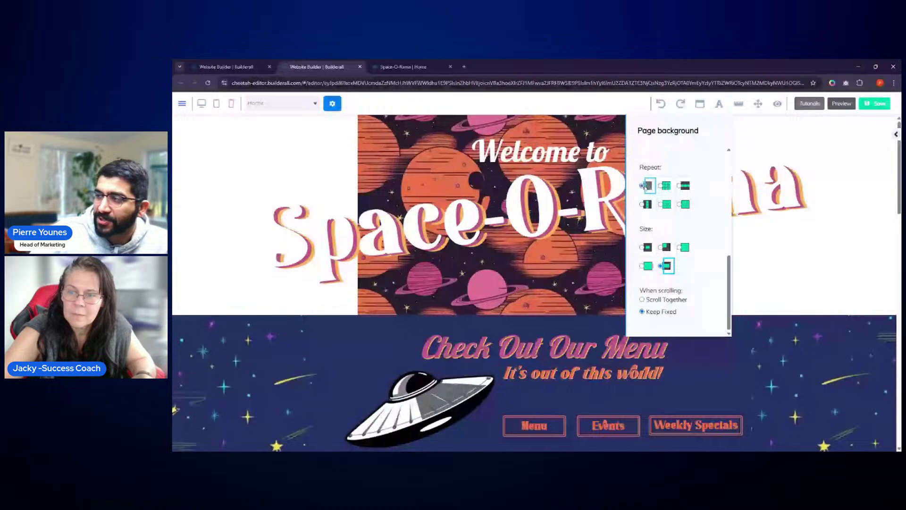
{"action": "left_click", "coordinate": [666, 185]}
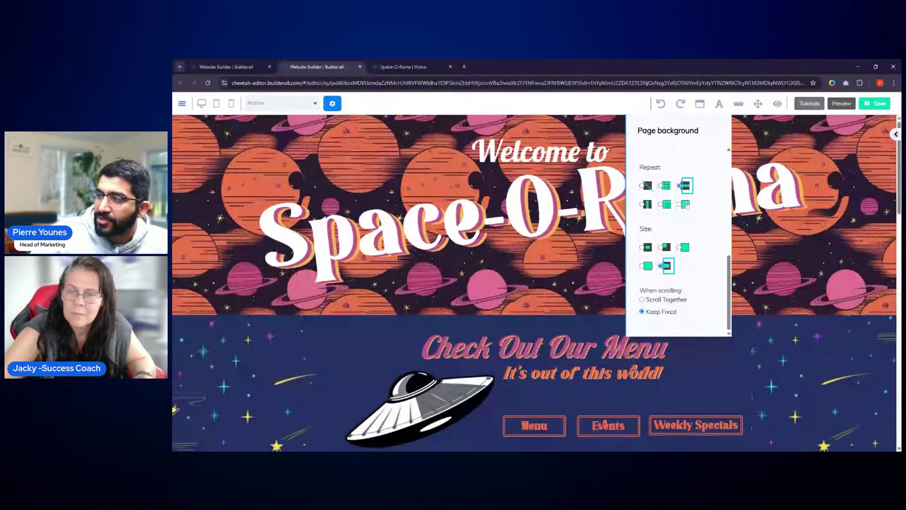
{"action": "left_click", "coordinate": [685, 204]}
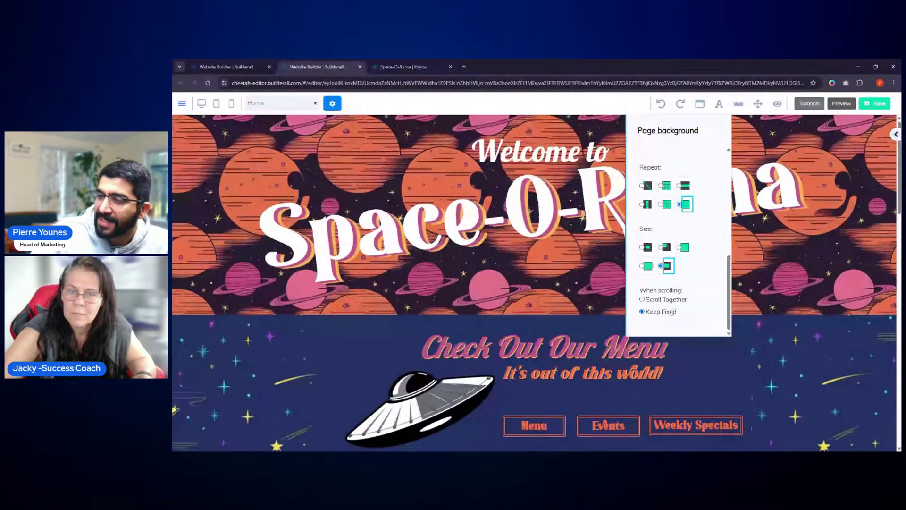
{"action": "scroll", "coordinate": [651, 314], "scroll_direction": "up", "scroll_amount": 5}
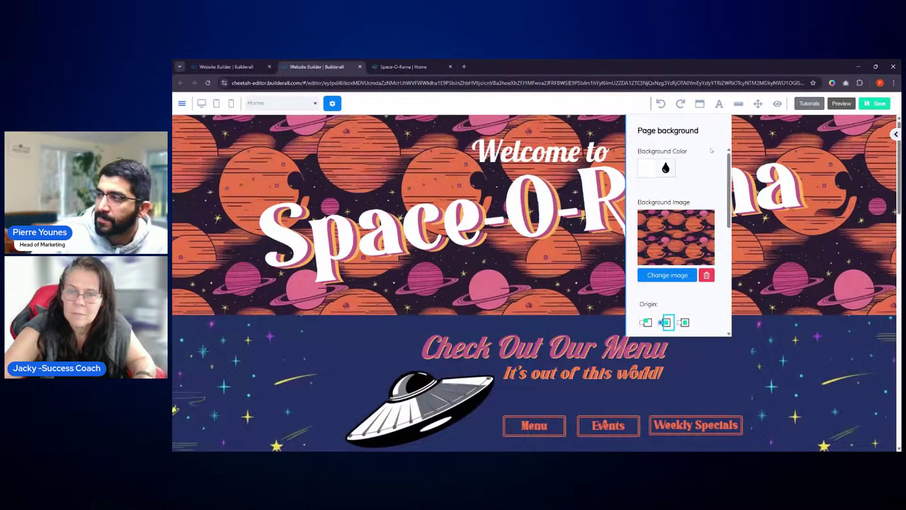
{"action": "left_click", "coordinate": [778, 192]}
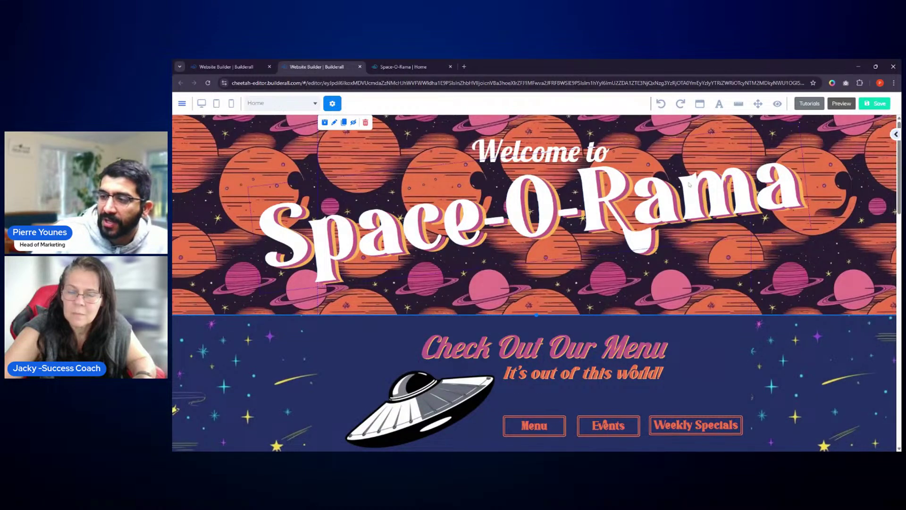
- Look over the page's sections in the editor and compare the welcome heading with the published Space-O-Rama site
{"action": "scroll", "coordinate": [350, 384], "scroll_direction": "down", "scroll_amount": 6}
{"action": "scroll", "coordinate": [351, 384], "scroll_direction": "down", "scroll_amount": 2}
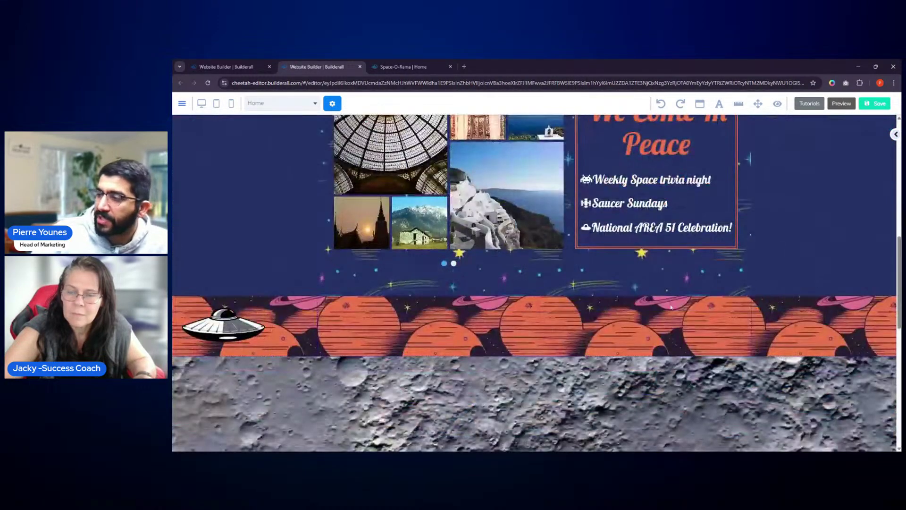
{"action": "scroll", "coordinate": [514, 290], "scroll_direction": "up", "scroll_amount": 5}
{"action": "scroll", "coordinate": [513, 291], "scroll_direction": "up", "scroll_amount": 3}
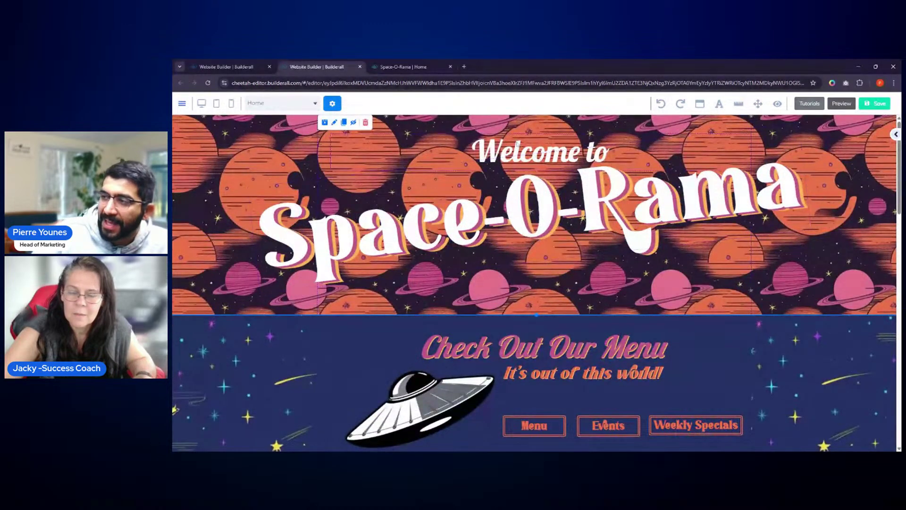
{"action": "left_click", "coordinate": [505, 158]}
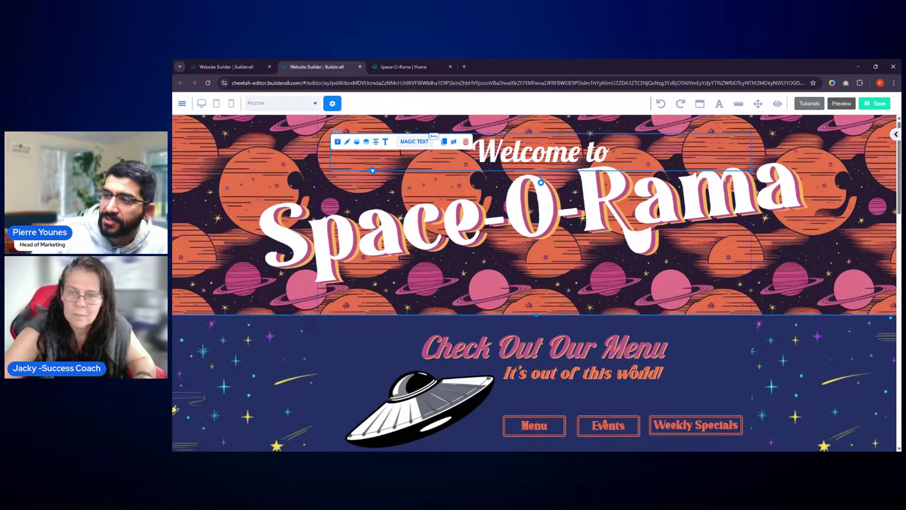
{"action": "left_click", "coordinate": [403, 67]}
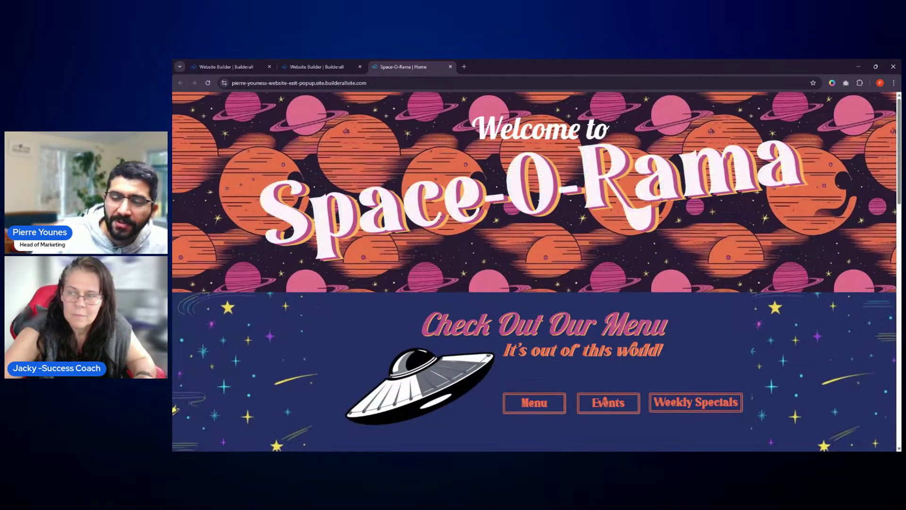
- Back in the editor, inspect the text shadow settings of the pink Space-O-Rama title and close them without changes
{"action": "left_click", "coordinate": [327, 67]}
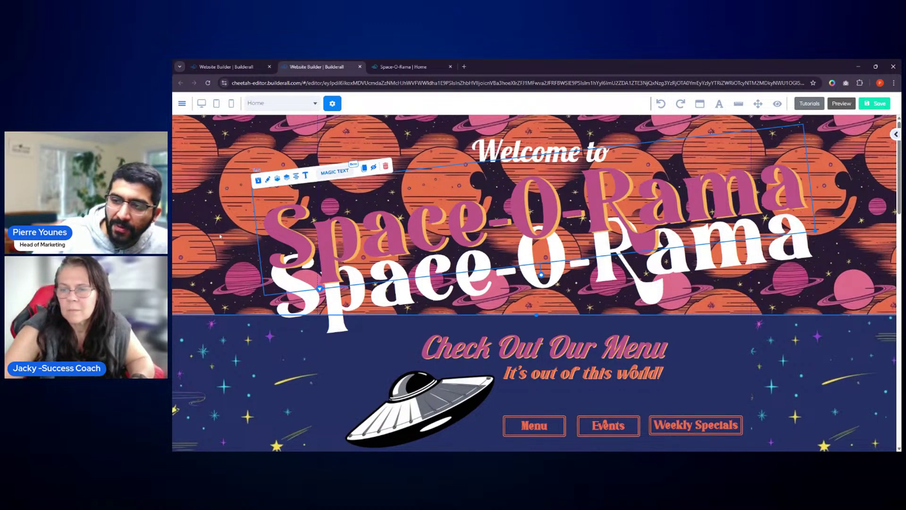
{"action": "double_click", "coordinate": [385, 225]}
{"action": "triple_click", "coordinate": [385, 225]}
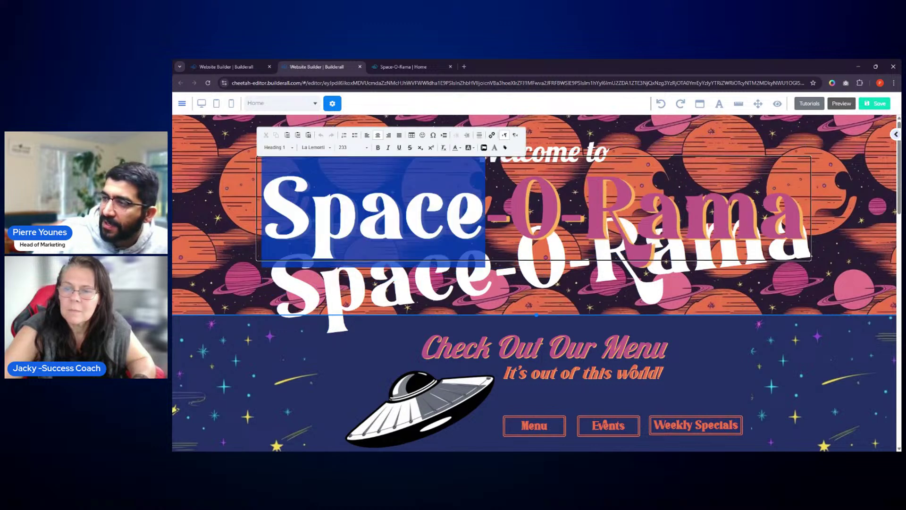
{"action": "left_click", "coordinate": [506, 148]}
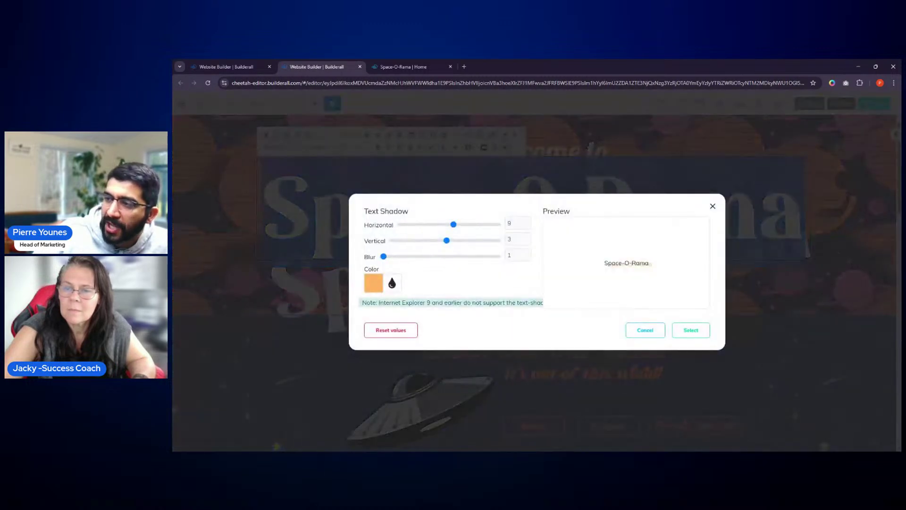
{"action": "triple_click", "coordinate": [386, 211]}
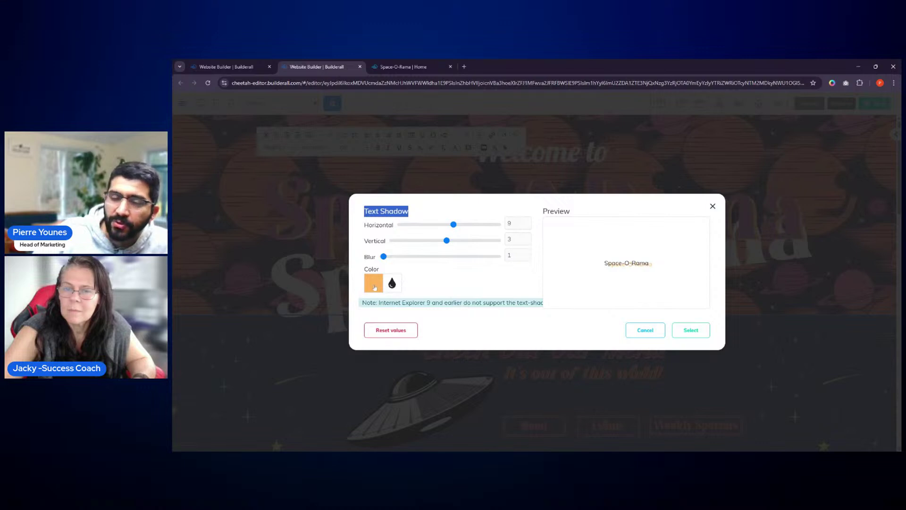
{"action": "left_click", "coordinate": [637, 332]}
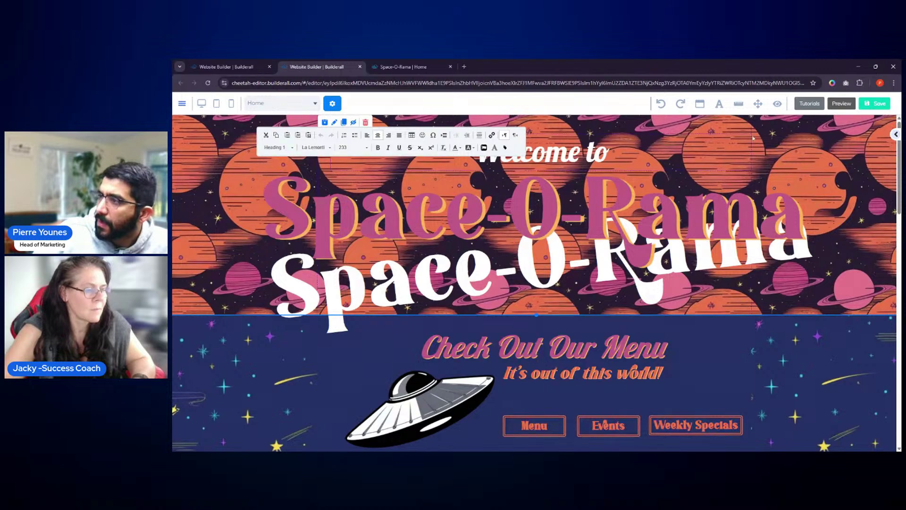
- Move the white Space-O-Rama title back over the pink copy so both layers form one layered heading
{"action": "left_click", "coordinate": [572, 279]}
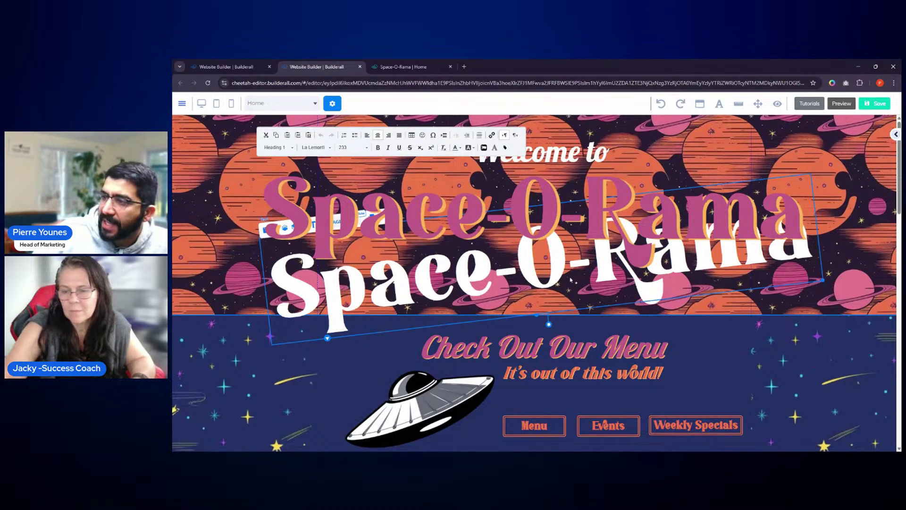
{"action": "left_click_drag", "start_coordinate": [479, 272], "coordinate": [481, 282]}
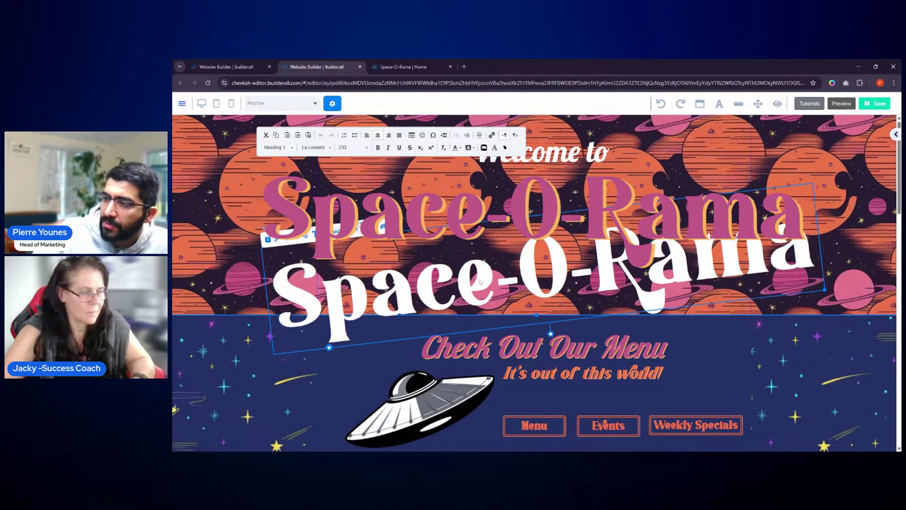
{"action": "left_click_drag", "start_coordinate": [390, 291], "coordinate": [391, 284]}
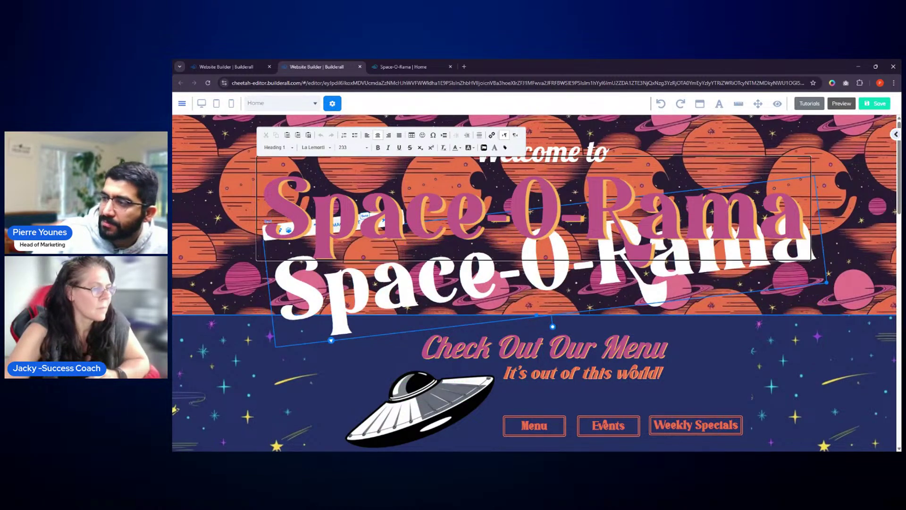
{"action": "left_click", "coordinate": [838, 178]}
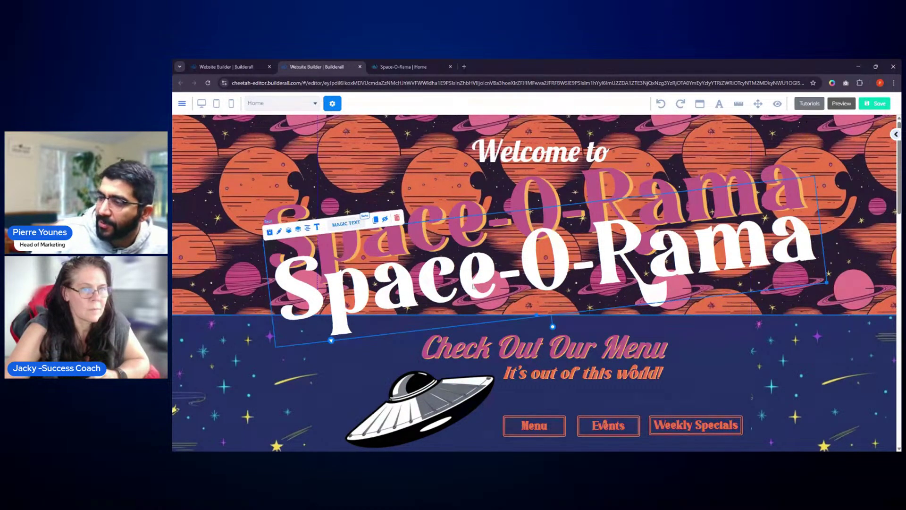
{"action": "left_click_drag", "start_coordinate": [452, 303], "coordinate": [427, 228]}
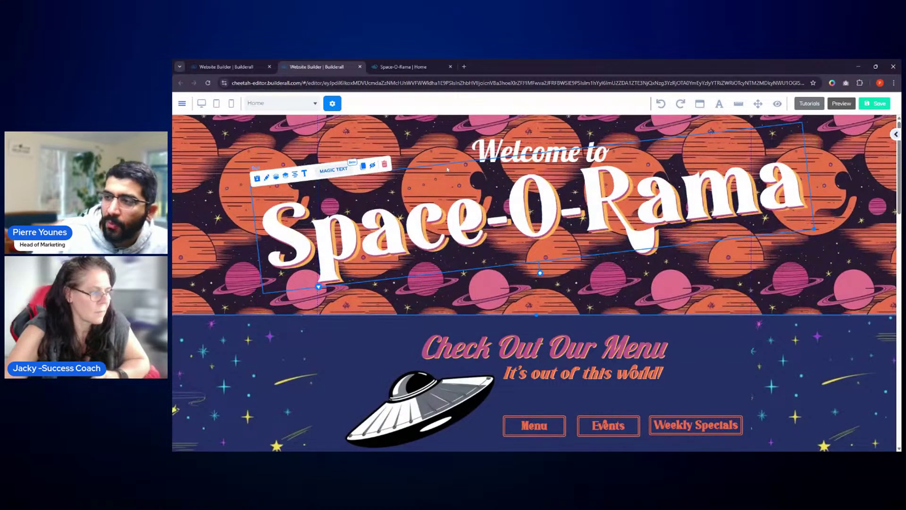
{"action": "left_click_drag", "start_coordinate": [371, 234], "coordinate": [370, 233]}
{"action": "double_click", "coordinate": [401, 235]}
{"action": "left_click_drag", "start_coordinate": [260, 213], "coordinate": [562, 299]}
{"action": "left_click", "coordinate": [561, 300]}
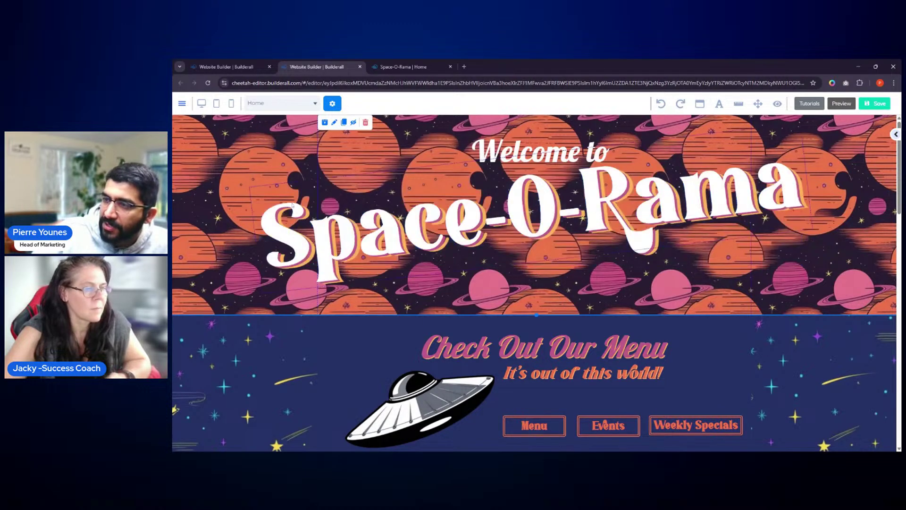
- Review the animation settings of the white Space-O-Rama title and save the page
{"action": "left_click", "coordinate": [266, 178]}
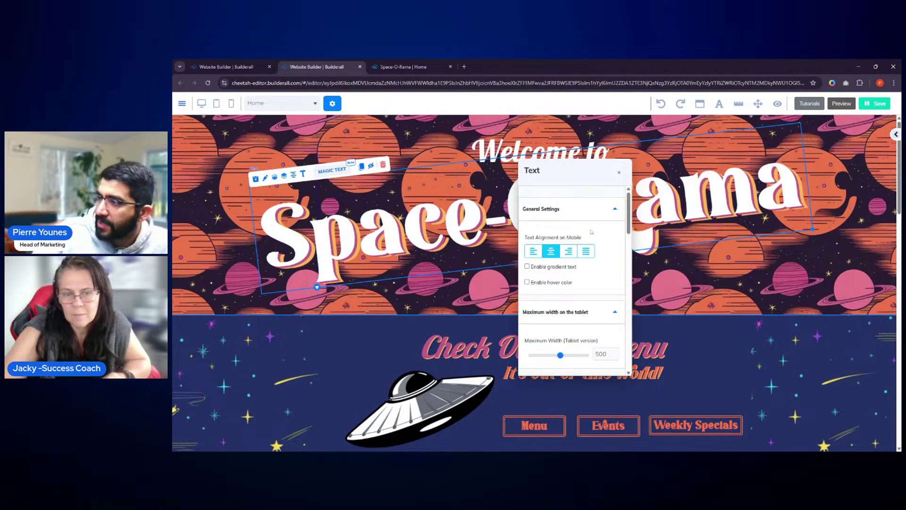
{"action": "scroll", "coordinate": [579, 257], "scroll_direction": "down", "scroll_amount": 5}
{"action": "scroll", "coordinate": [580, 258], "scroll_direction": "up", "scroll_amount": 1}
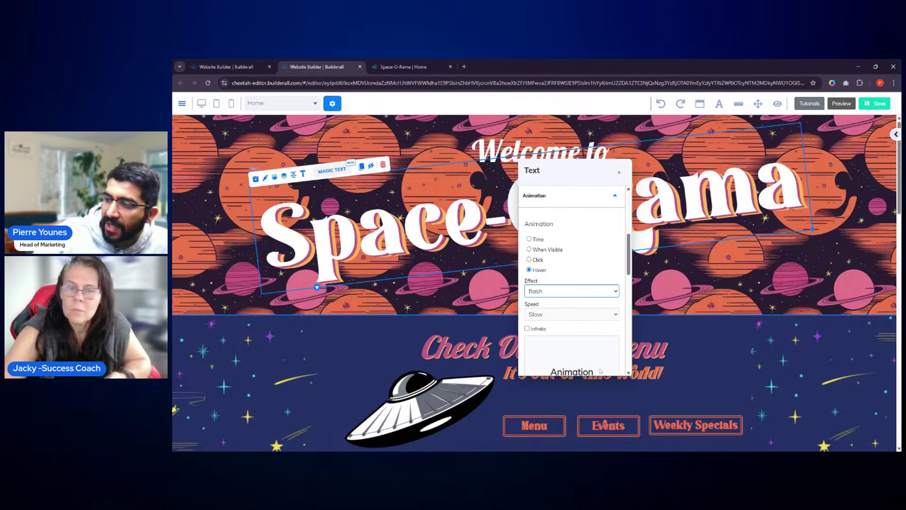
{"action": "left_click", "coordinate": [422, 214]}
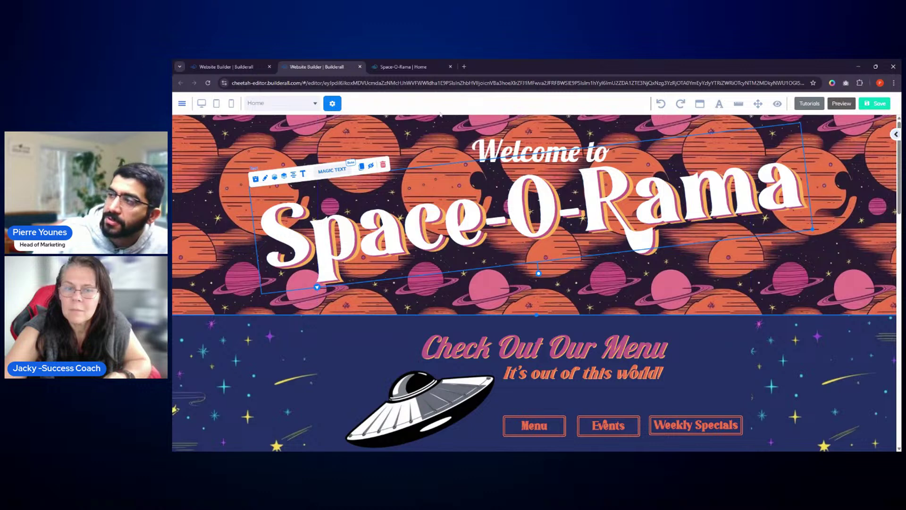
{"action": "left_click", "coordinate": [867, 104]}
- On the published Space-O-Rama site, examine the lunar surface section and the planet banner above it
{"action": "left_click", "coordinate": [403, 67]}
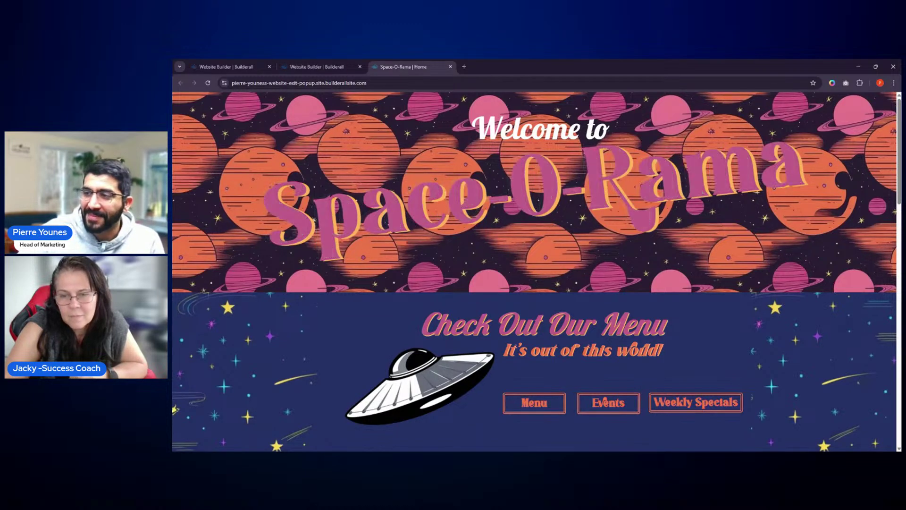
{"action": "scroll", "coordinate": [423, 286], "scroll_direction": "down", "scroll_amount": 15}
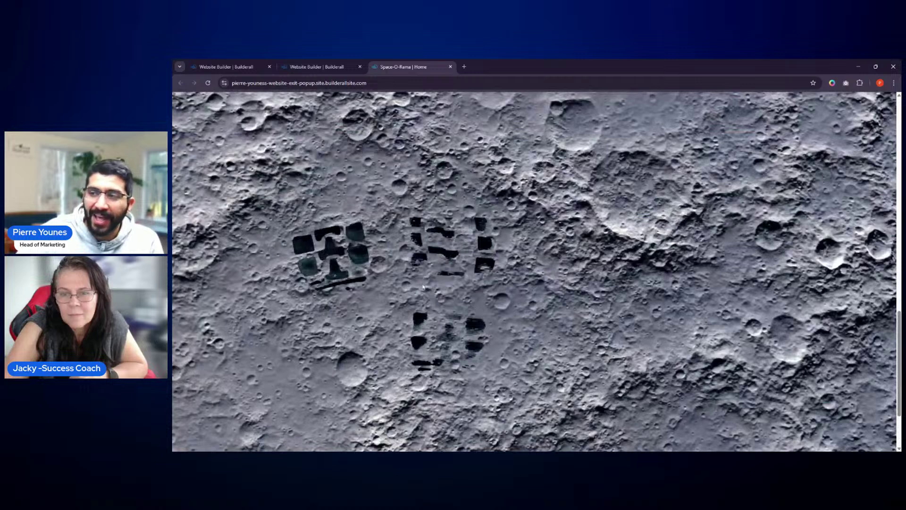
{"action": "scroll", "coordinate": [423, 287], "scroll_direction": "up", "scroll_amount": 5}
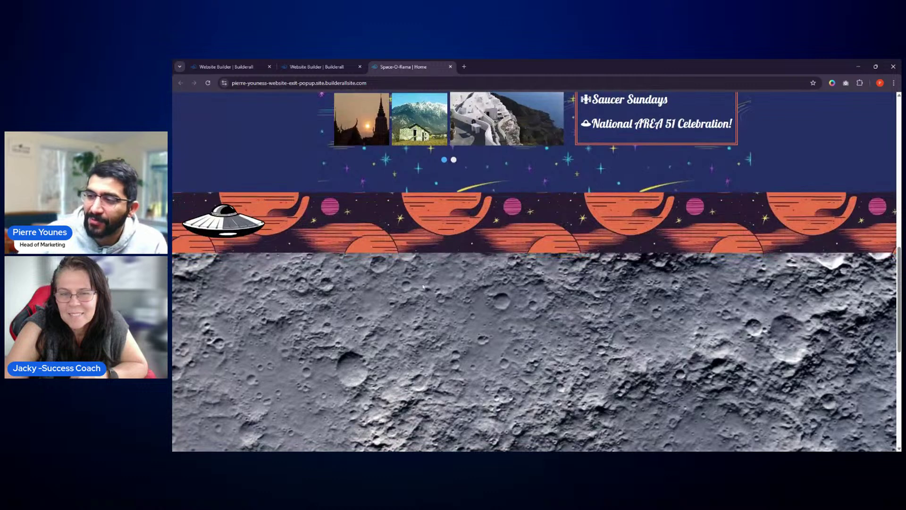
{"action": "scroll", "coordinate": [423, 287], "scroll_direction": "down", "scroll_amount": 3}
{"action": "scroll", "coordinate": [423, 287], "scroll_direction": "down", "scroll_amount": 3}
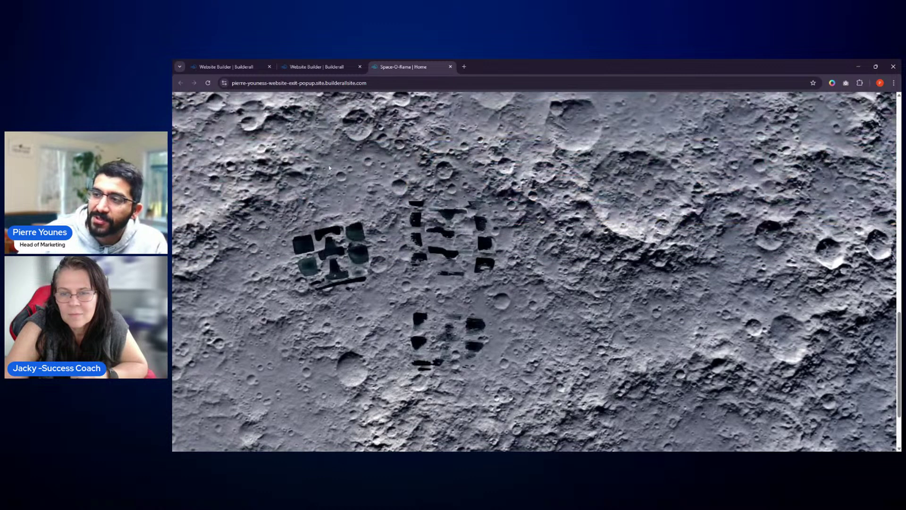
{"action": "scroll", "coordinate": [369, 224], "scroll_direction": "up", "scroll_amount": 2}
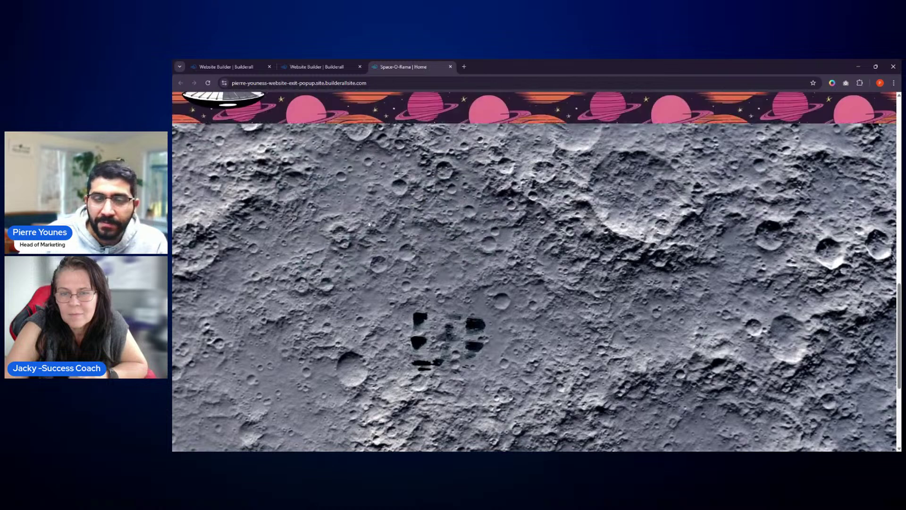
{"action": "scroll", "coordinate": [369, 223], "scroll_direction": "up", "scroll_amount": 5}
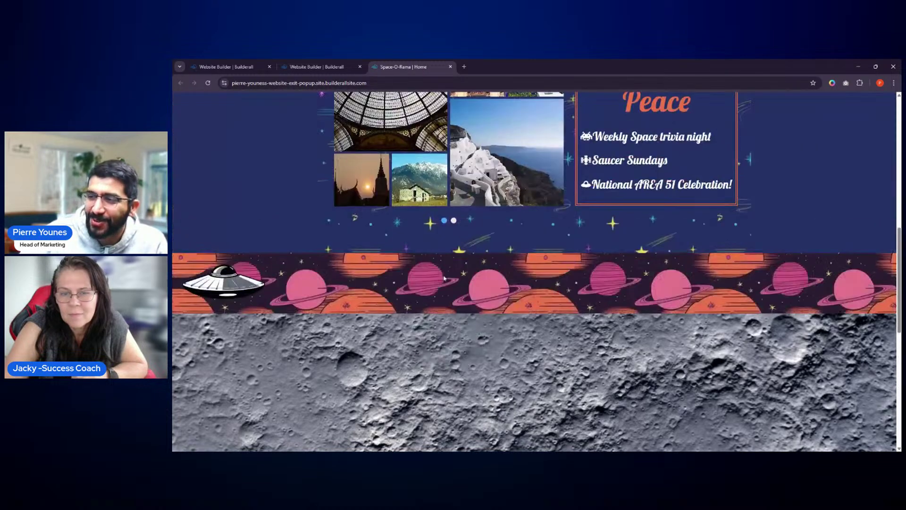
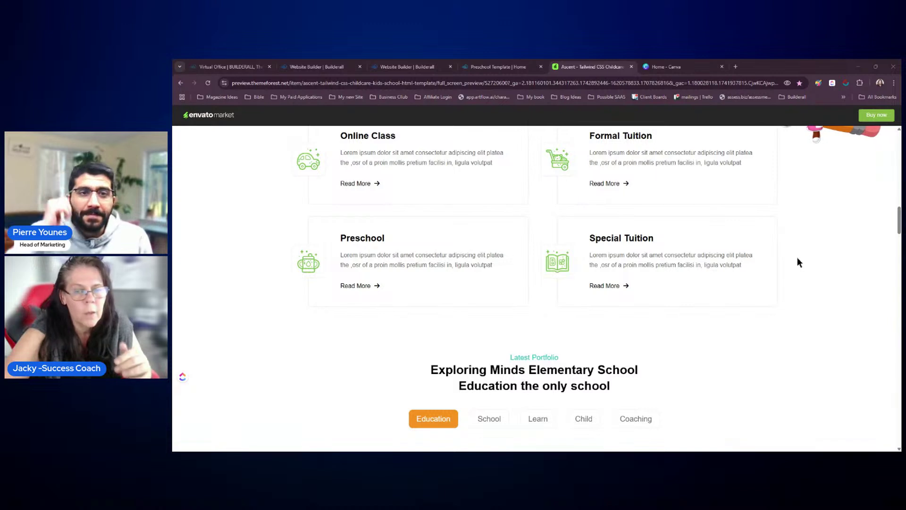
- Examine the Ascent template's Latest Portfolio photo gallery with its image hover overlays and the Latest Service section below it
{"action": "scroll", "coordinate": [797, 262], "scroll_direction": "down", "scroll_amount": 1}
{"action": "scroll", "coordinate": [798, 259], "scroll_direction": "down", "scroll_amount": 4}
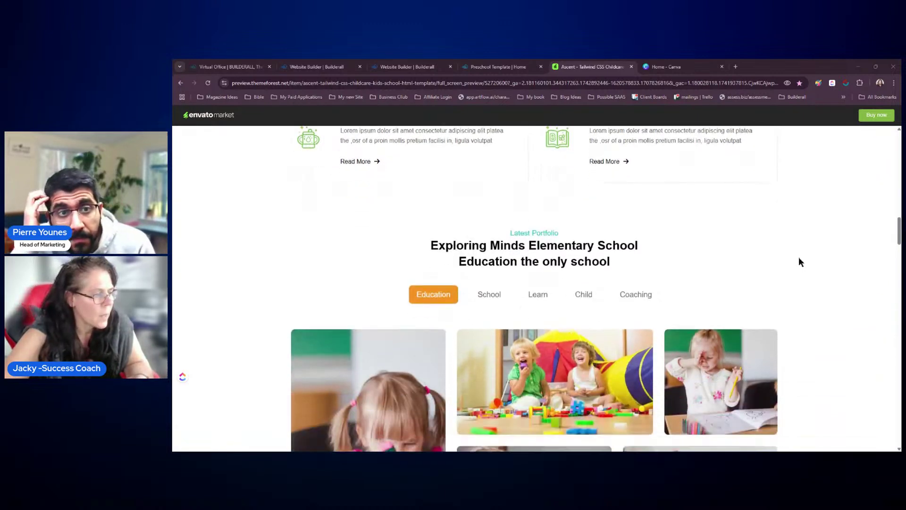
{"action": "scroll", "coordinate": [800, 261], "scroll_direction": "down", "scroll_amount": 2}
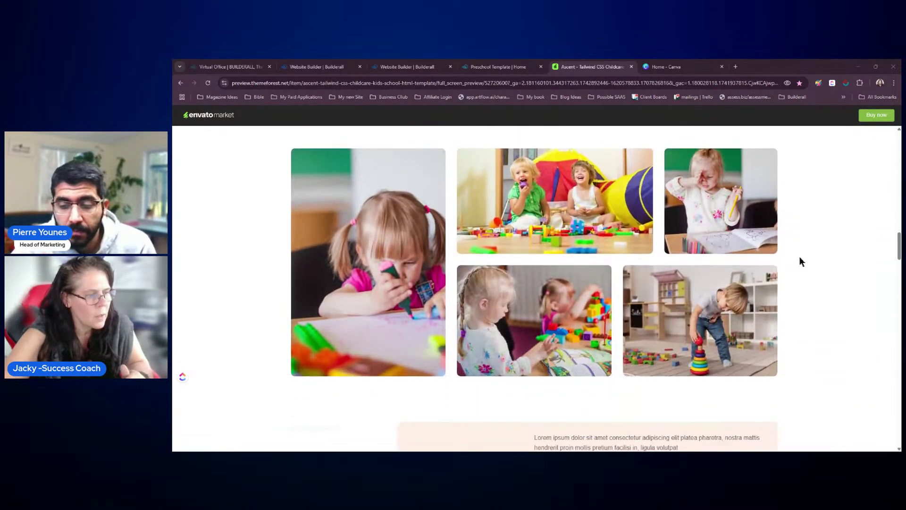
{"action": "scroll", "coordinate": [800, 261], "scroll_direction": "up", "scroll_amount": 1}
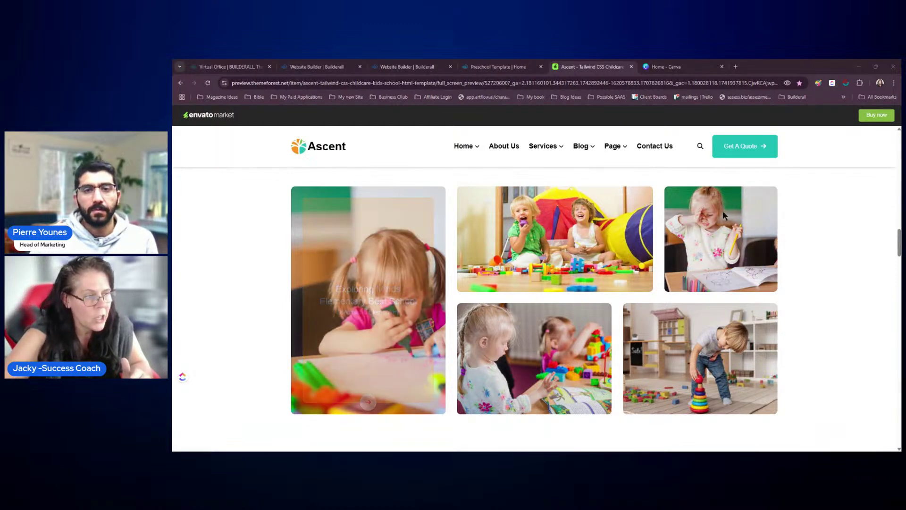
{"action": "mouse_move", "coordinate": [667, 392]}
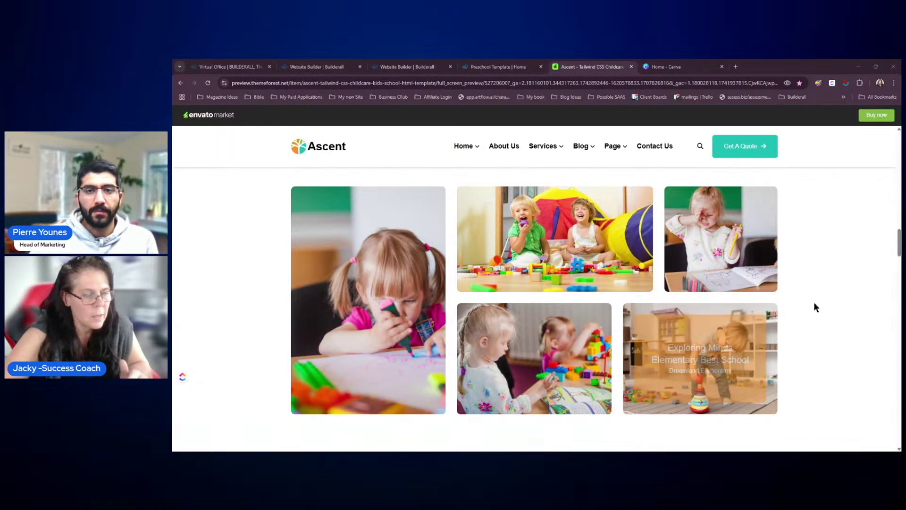
{"action": "scroll", "coordinate": [834, 295], "scroll_direction": "down", "scroll_amount": 5}
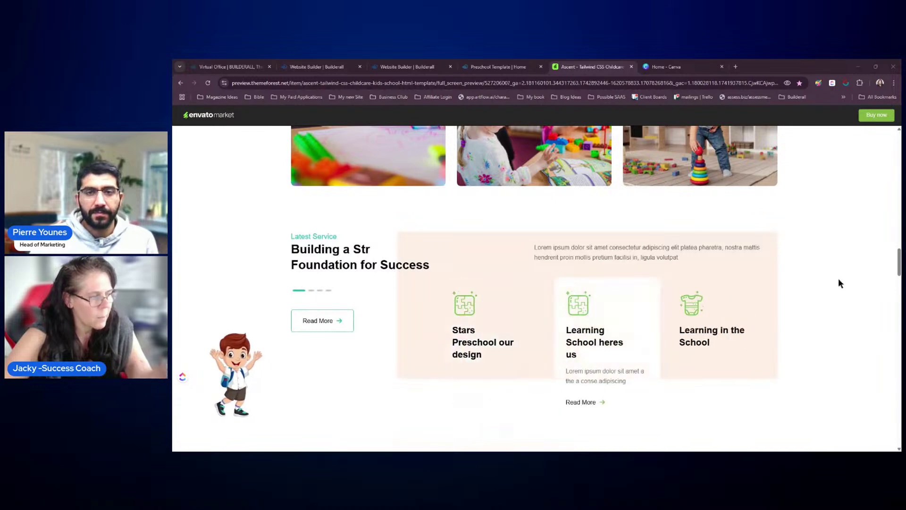
{"action": "scroll", "coordinate": [839, 277], "scroll_direction": "up", "scroll_amount": 5}
{"action": "scroll", "coordinate": [845, 281], "scroll_direction": "up", "scroll_amount": 10}
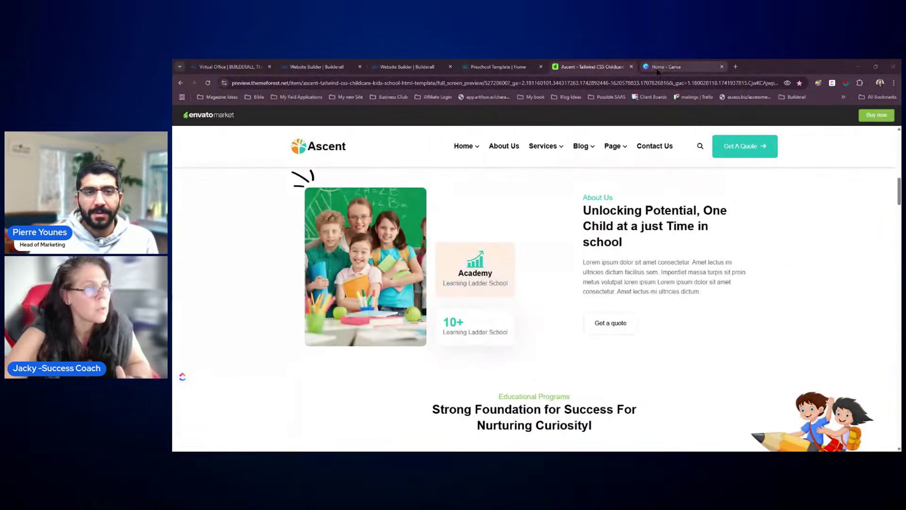
- Compare the hero banner of the published Preschool Template with the Ascent template's hero banner
{"action": "left_click", "coordinate": [515, 69]}
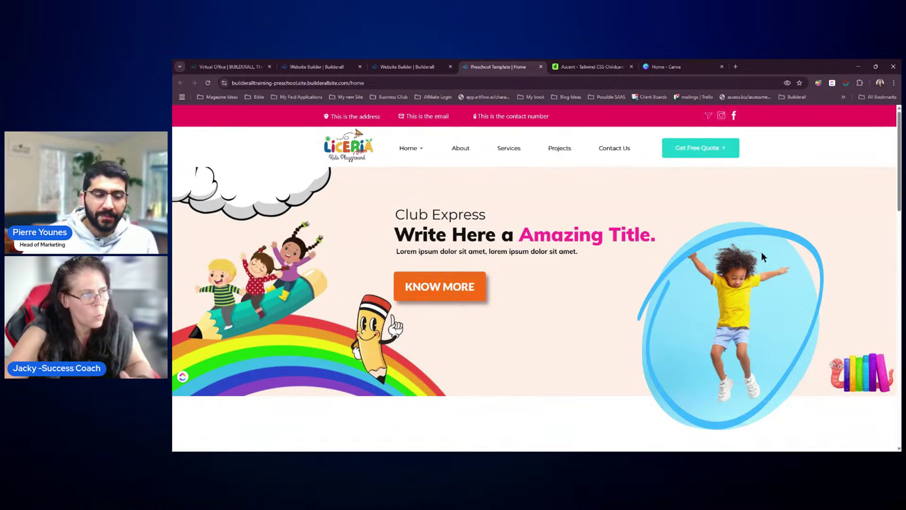
{"action": "left_click", "coordinate": [614, 67]}
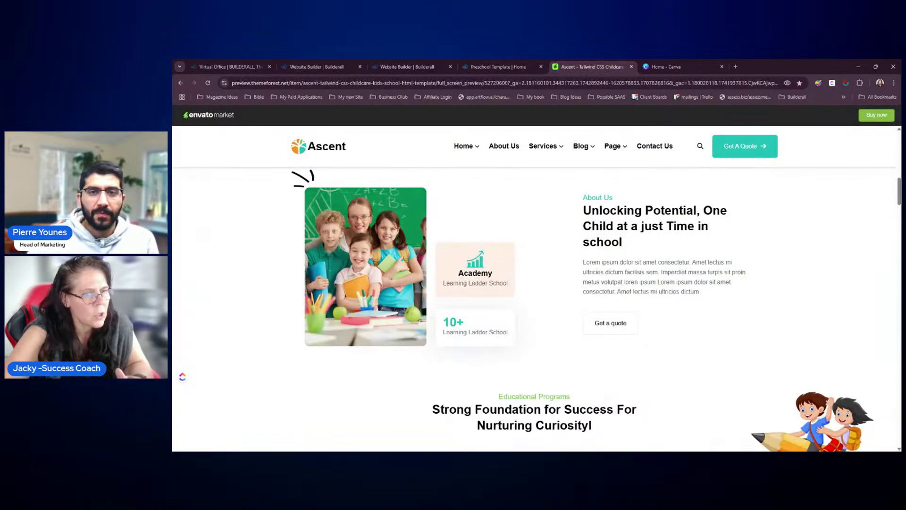
{"action": "scroll", "coordinate": [899, 190], "scroll_direction": "up", "scroll_amount": 5}
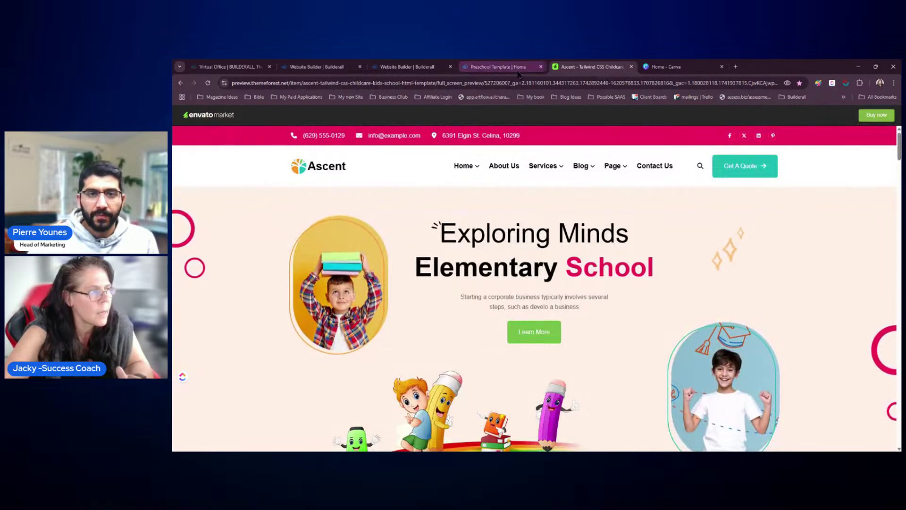
{"action": "left_click", "coordinate": [510, 69]}
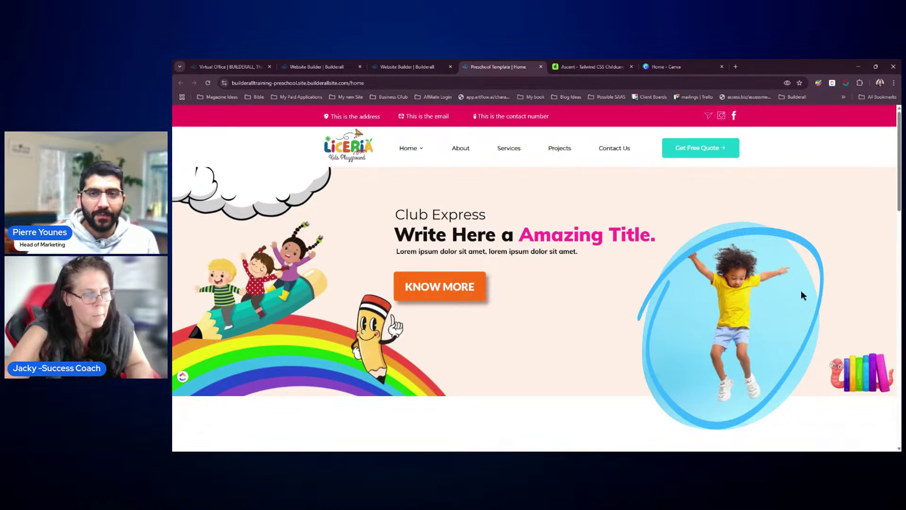
{"action": "scroll", "coordinate": [870, 247], "scroll_direction": "down", "scroll_amount": 1}
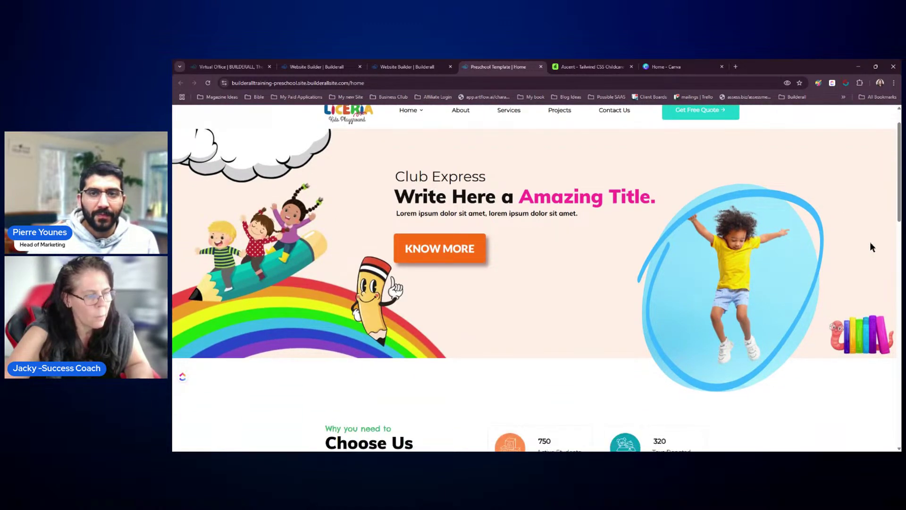
{"action": "scroll", "coordinate": [871, 243], "scroll_direction": "up", "scroll_amount": 1}
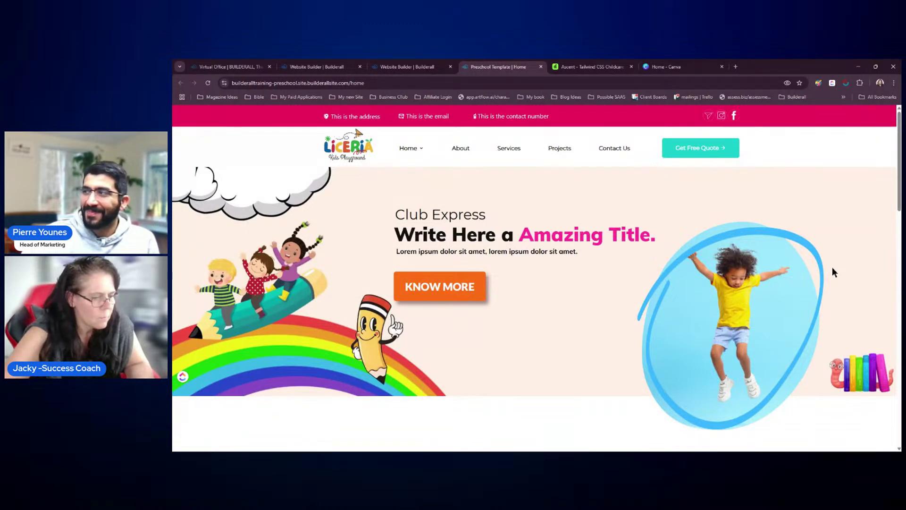
- Compare the Preschool Template's Choose Us statistics section with the matching Number Talks section of the Ascent template
{"action": "scroll", "coordinate": [833, 268], "scroll_direction": "down", "scroll_amount": 4}
{"action": "scroll", "coordinate": [833, 267], "scroll_direction": "down", "scroll_amount": 2}
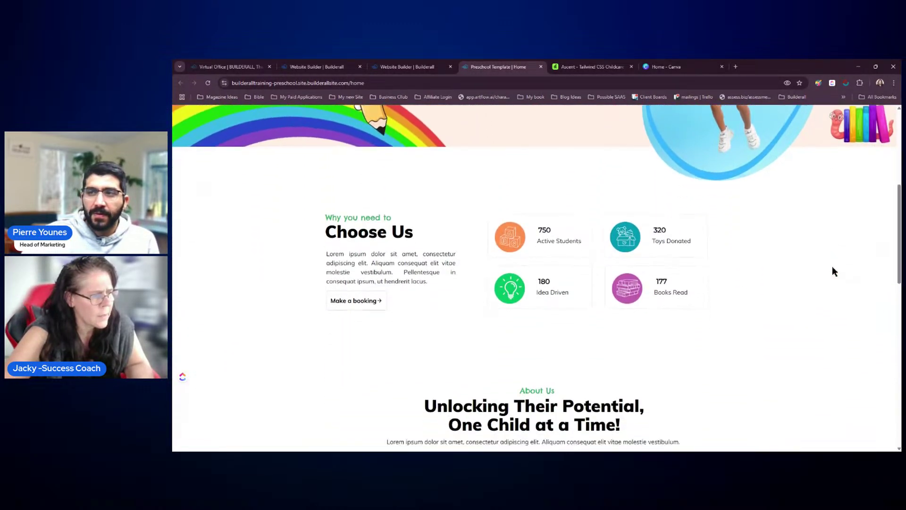
{"action": "left_click", "coordinate": [585, 66]}
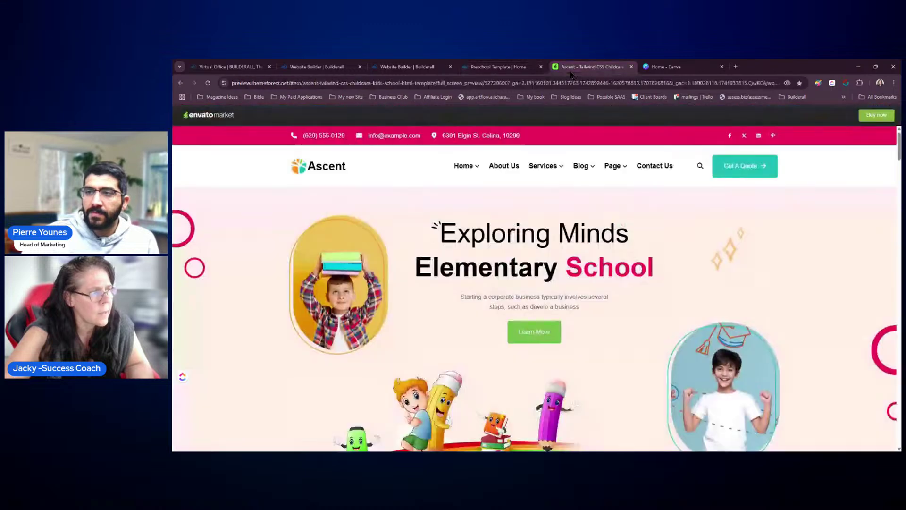
{"action": "scroll", "coordinate": [581, 250], "scroll_direction": "down", "scroll_amount": 5}
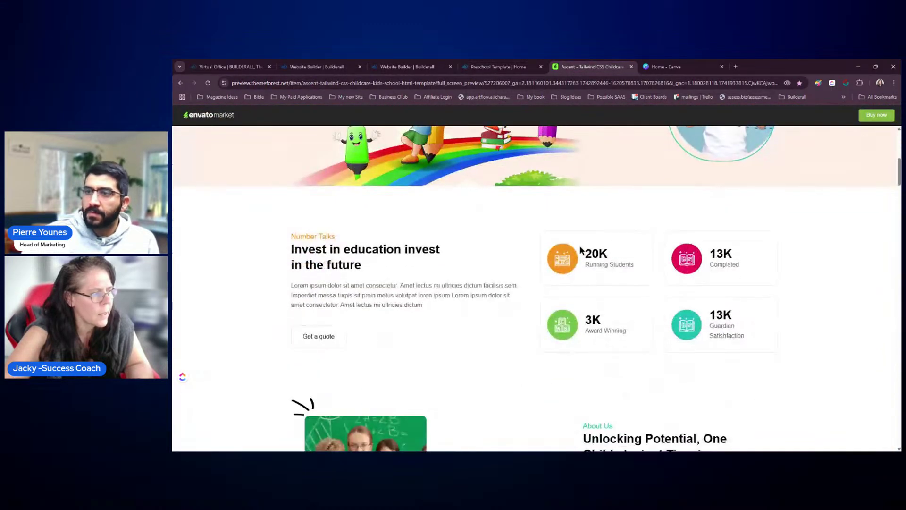
{"action": "left_click", "coordinate": [498, 66]}
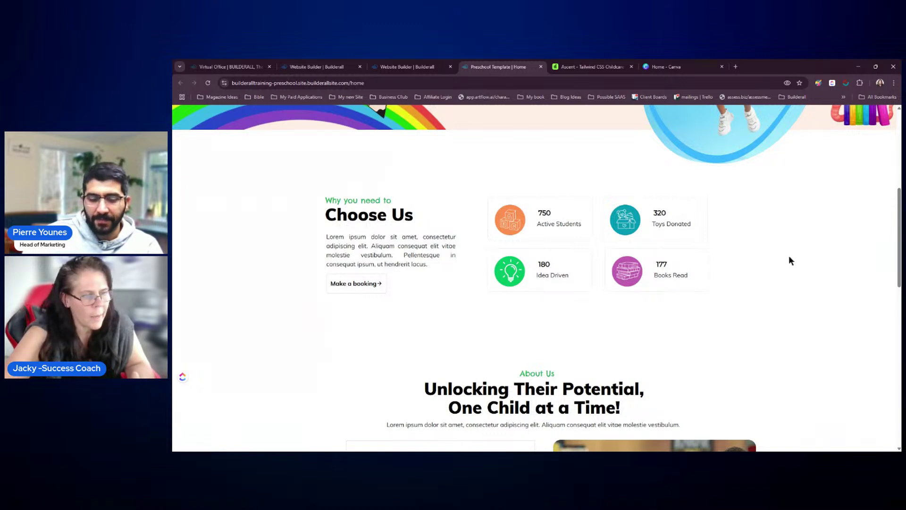
- Examine the published Preschool Template's About Us class cards, group photo and the star character further down the page
{"action": "scroll", "coordinate": [792, 258], "scroll_direction": "down", "scroll_amount": 3}
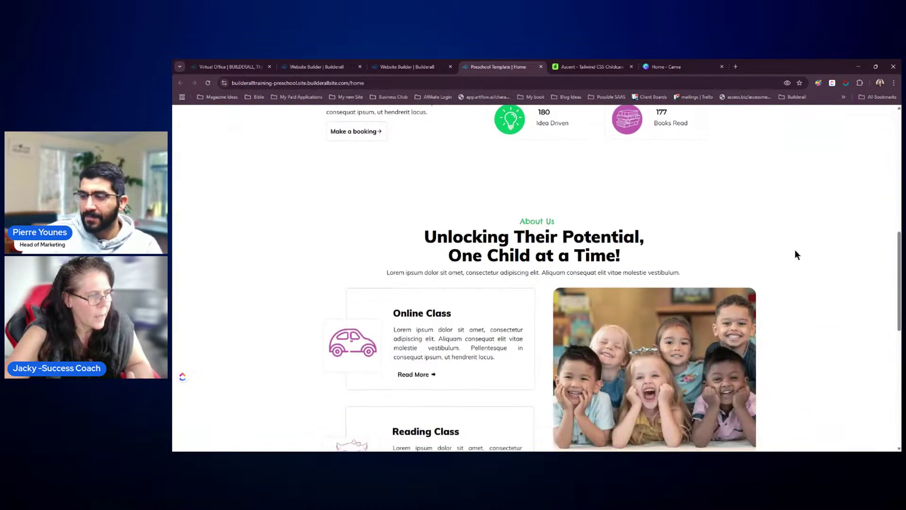
{"action": "scroll", "coordinate": [797, 255], "scroll_direction": "down", "scroll_amount": 3}
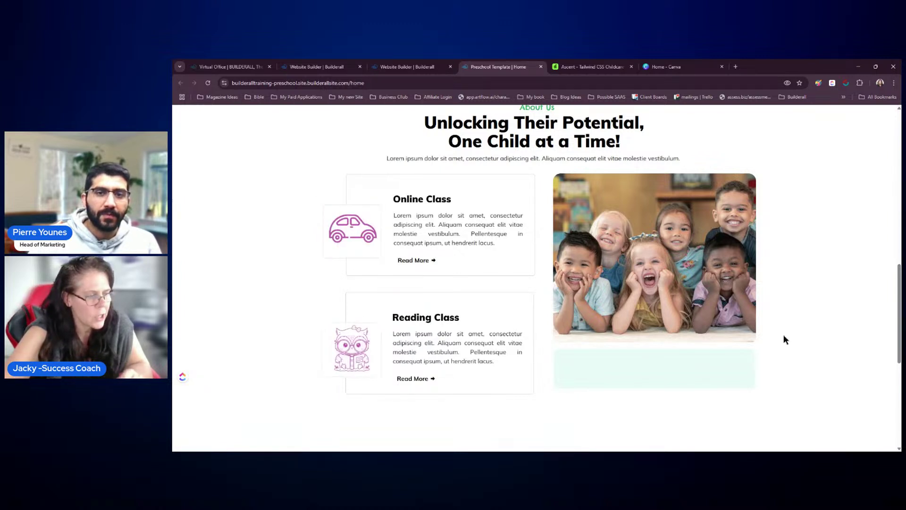
{"action": "scroll", "coordinate": [830, 326], "scroll_direction": "down", "scroll_amount": 2}
{"action": "scroll", "coordinate": [826, 330], "scroll_direction": "up", "scroll_amount": 2}
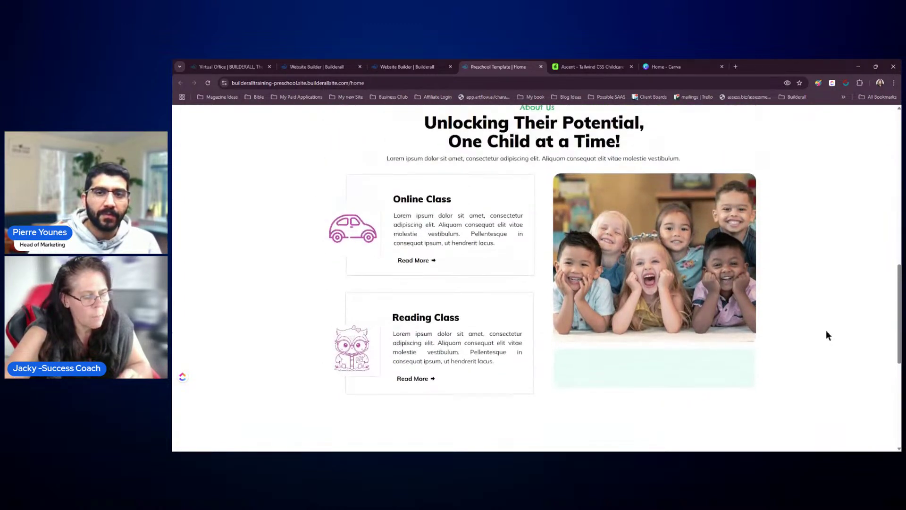
{"action": "scroll", "coordinate": [826, 330], "scroll_direction": "down", "scroll_amount": 2}
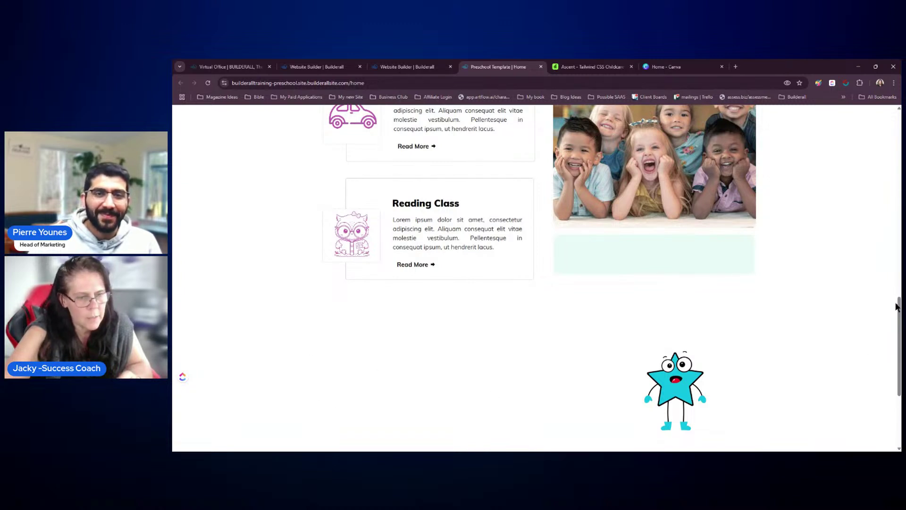
{"action": "mouse_move", "coordinate": [899, 316]}
{"action": "left_mouse_down"}
{"action": "mouse_move", "coordinate": [900, 351]}
{"action": "mouse_move", "coordinate": [899, 320]}
{"action": "left_mouse_up"}
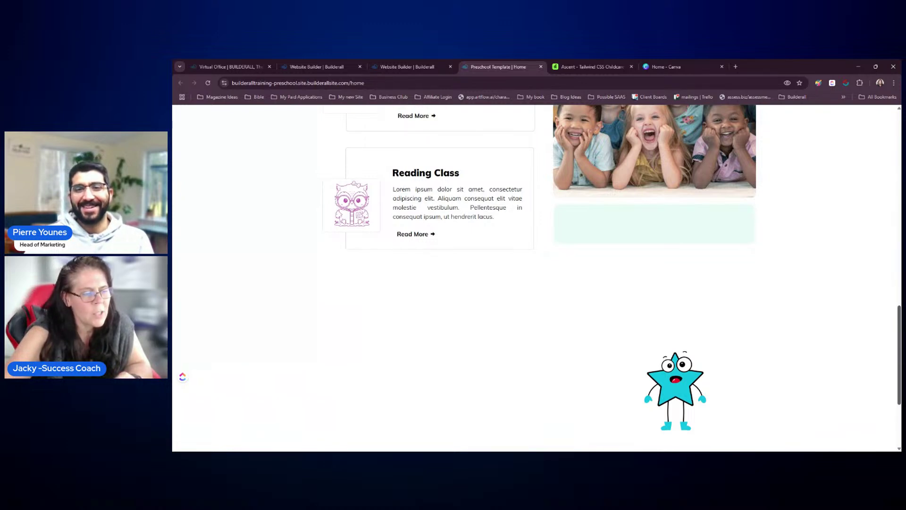
{"action": "left_click_drag", "start_coordinate": [899, 320], "coordinate": [899, 344]}
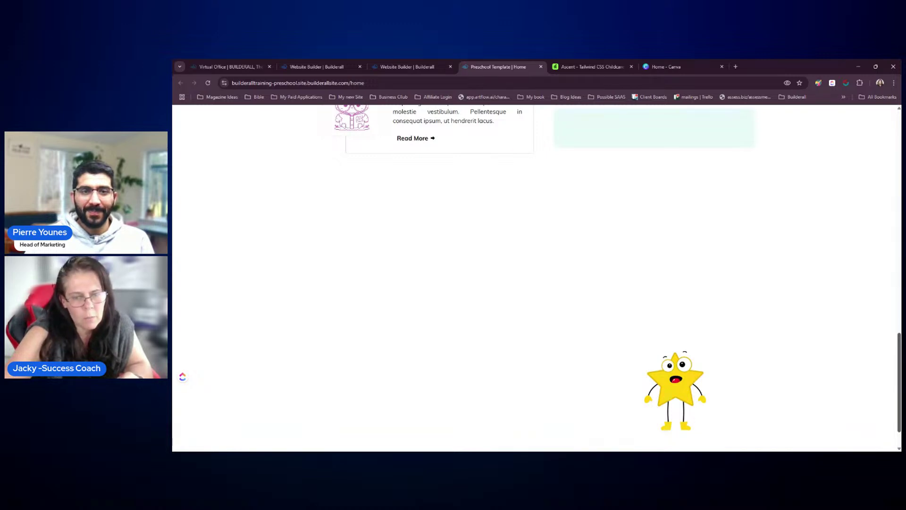
{"action": "mouse_move", "coordinate": [899, 344]}
{"action": "left_mouse_down"}
{"action": "mouse_move", "coordinate": [899, 307]}
{"action": "mouse_move", "coordinate": [899, 347]}
{"action": "left_mouse_up"}
{"action": "scroll", "coordinate": [667, 226], "scroll_direction": "up", "scroll_amount": 10}
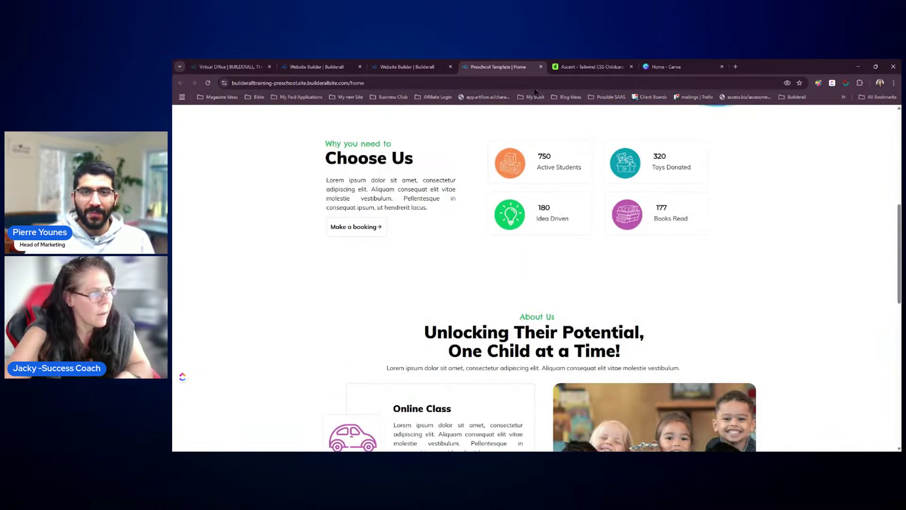
- Close the published Preschool Template and review its banner, Choose Us and About Us sections in the website editor
{"action": "left_click", "coordinate": [541, 67]}
{"action": "left_click", "coordinate": [408, 66]}
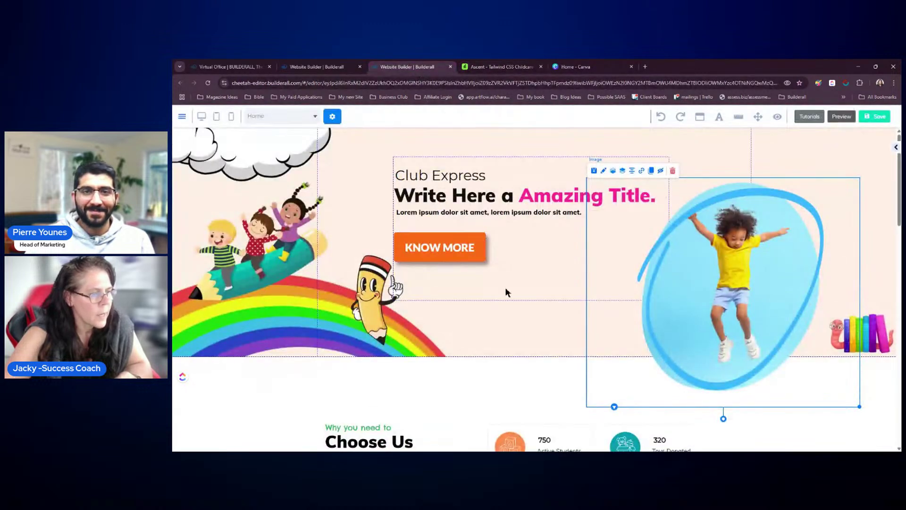
{"action": "left_click", "coordinate": [522, 339]}
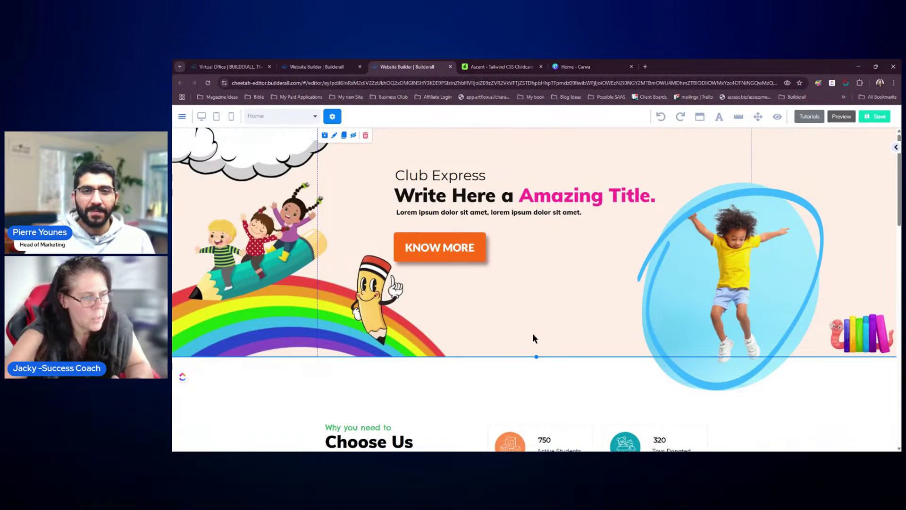
{"action": "scroll", "coordinate": [541, 346], "scroll_direction": "down", "scroll_amount": 2}
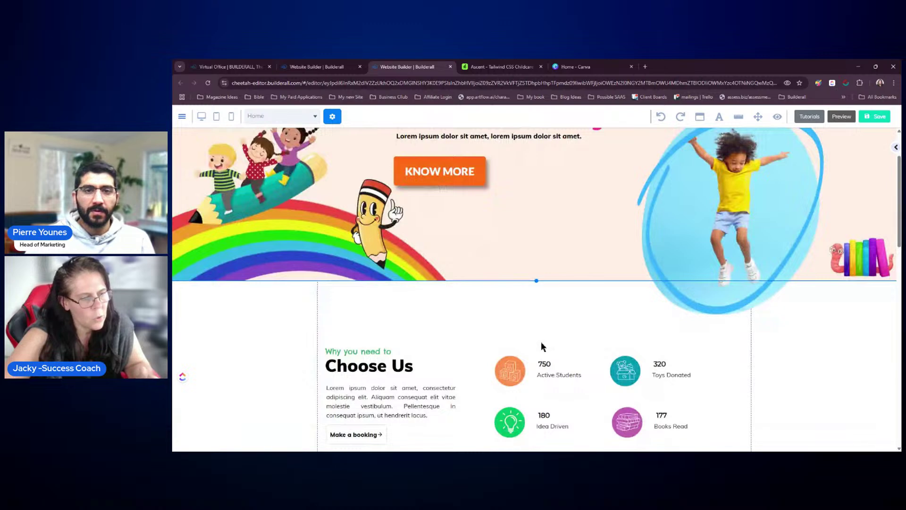
{"action": "scroll", "coordinate": [541, 346], "scroll_direction": "up", "scroll_amount": 3}
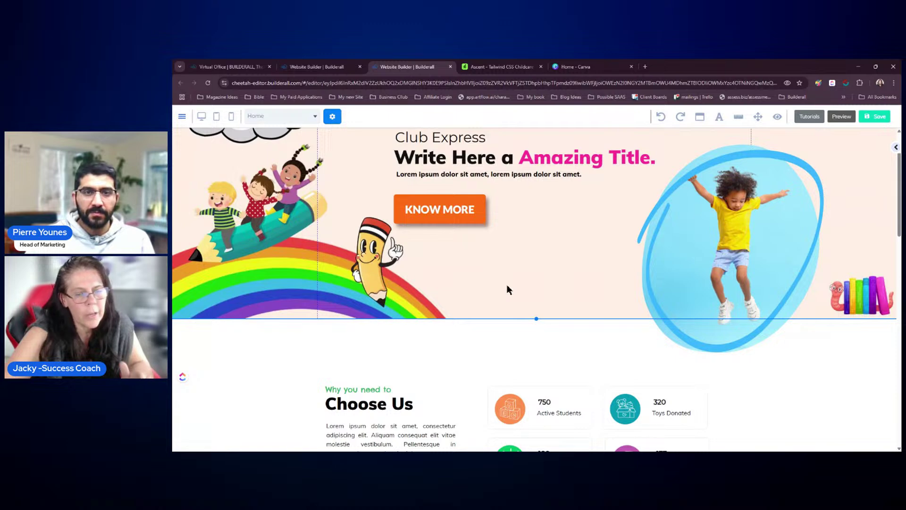
{"action": "scroll", "coordinate": [507, 286], "scroll_direction": "down", "scroll_amount": 4}
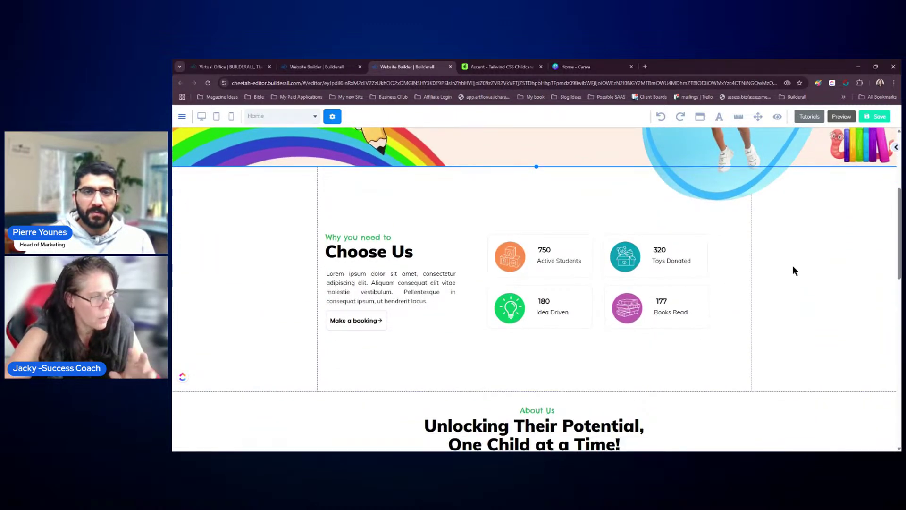
{"action": "scroll", "coordinate": [794, 270], "scroll_direction": "down", "scroll_amount": 1}
{"action": "scroll", "coordinate": [793, 267], "scroll_direction": "down", "scroll_amount": 6}
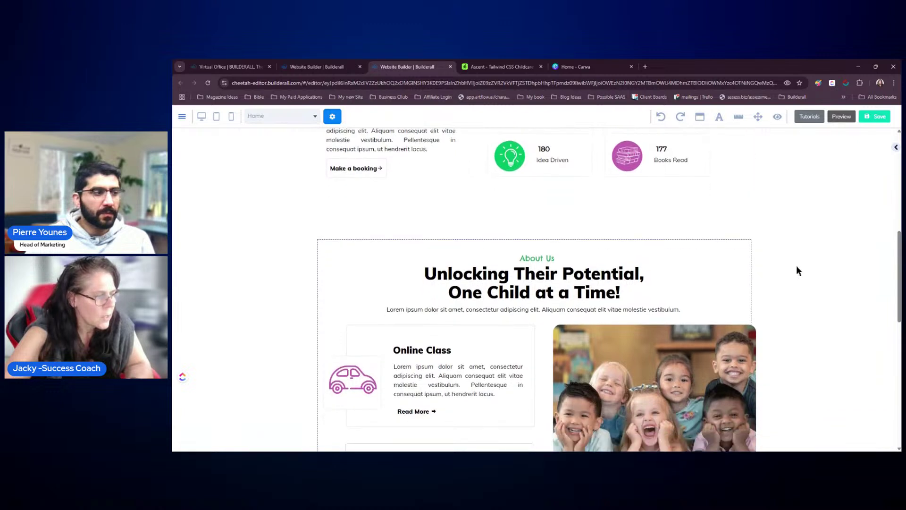
{"action": "scroll", "coordinate": [797, 270], "scroll_direction": "down", "scroll_amount": 1}
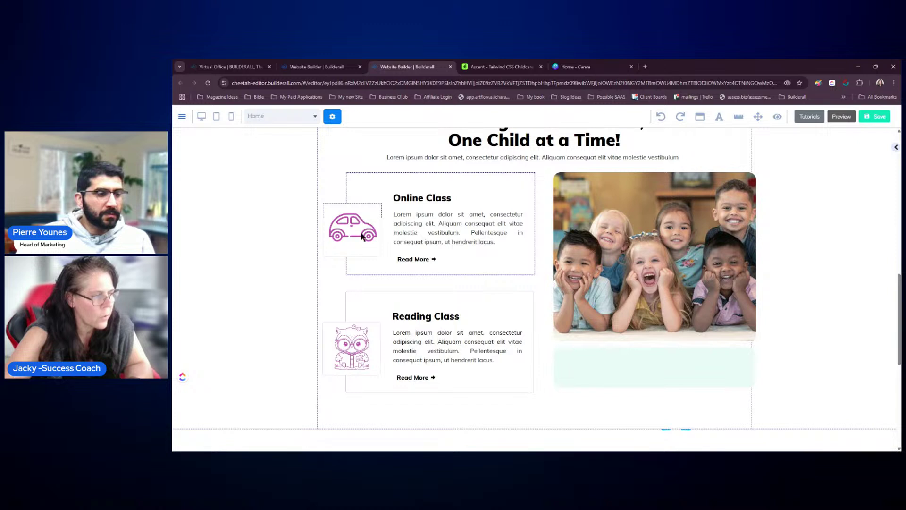
- Open the settings of the Online Class car icon's hover box and inspect its effect, front image and background image
{"action": "left_click", "coordinate": [896, 149]}
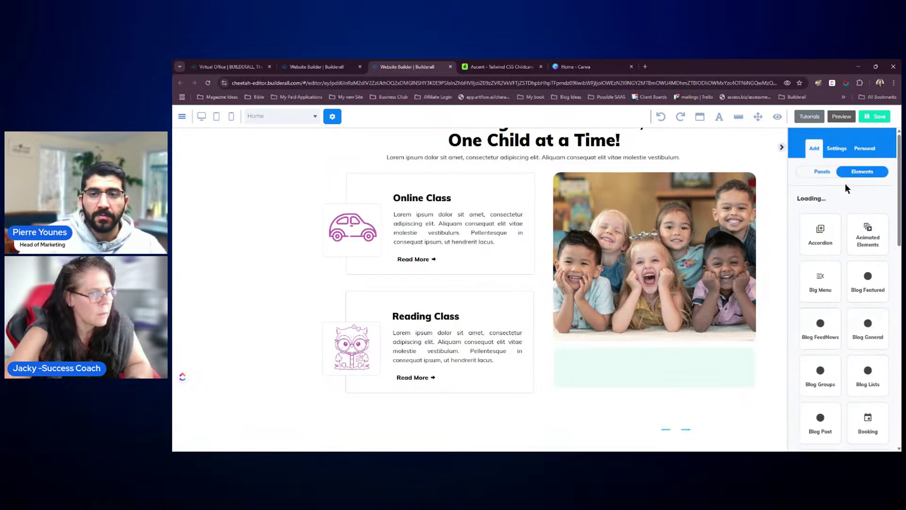
{"action": "left_click", "coordinate": [375, 231]}
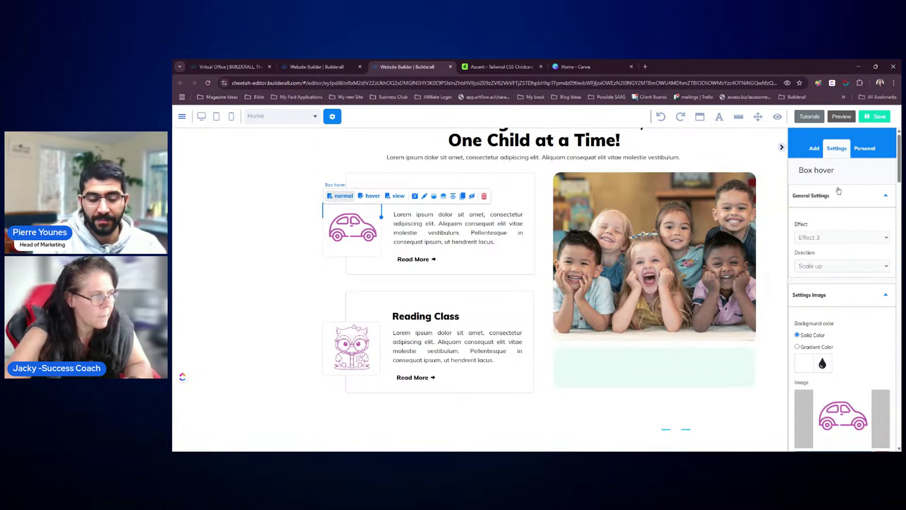
{"action": "scroll", "coordinate": [823, 234], "scroll_direction": "down", "scroll_amount": 2}
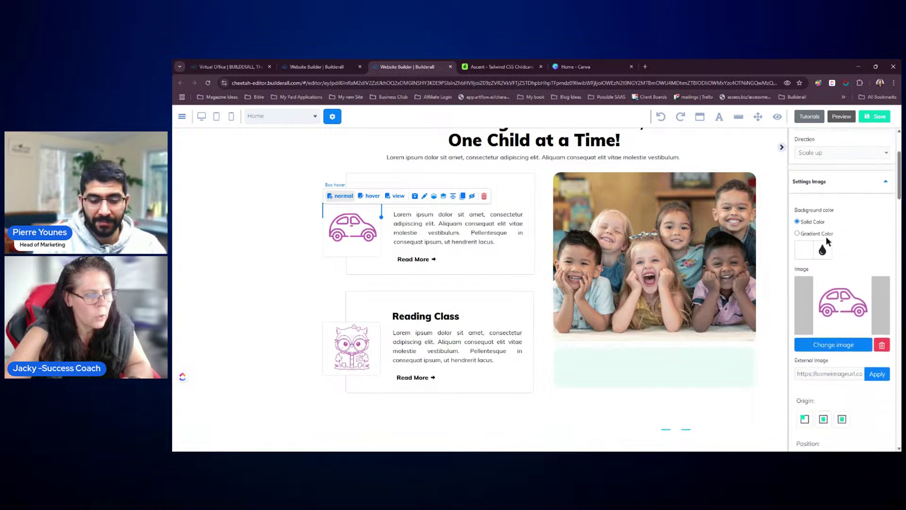
{"action": "scroll", "coordinate": [838, 306], "scroll_direction": "down", "scroll_amount": 5}
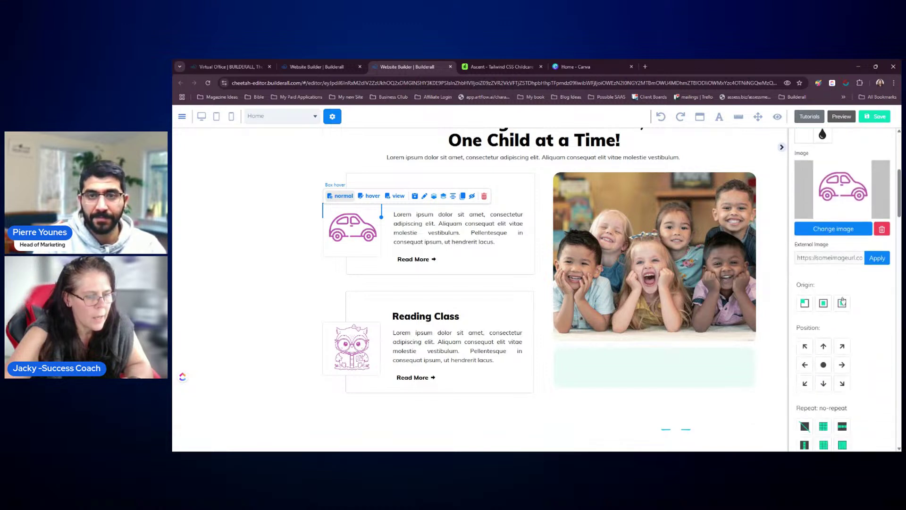
{"action": "scroll", "coordinate": [845, 283], "scroll_direction": "down", "scroll_amount": 1}
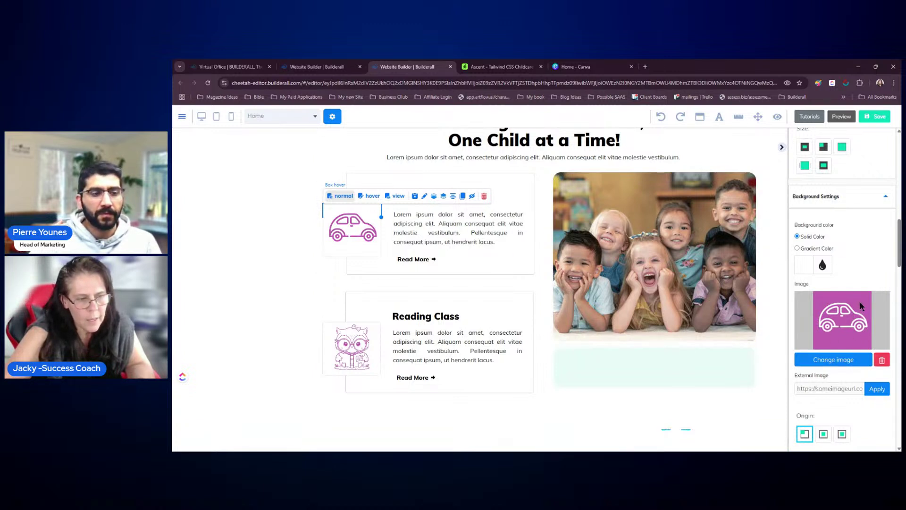
- Compare the front image with the background image in the Online Class car icon's hover-box settings, including their position, repeat and size options
{"action": "scroll", "coordinate": [860, 304], "scroll_direction": "up", "scroll_amount": 3}
{"action": "scroll", "coordinate": [860, 301], "scroll_direction": "up", "scroll_amount": 5}
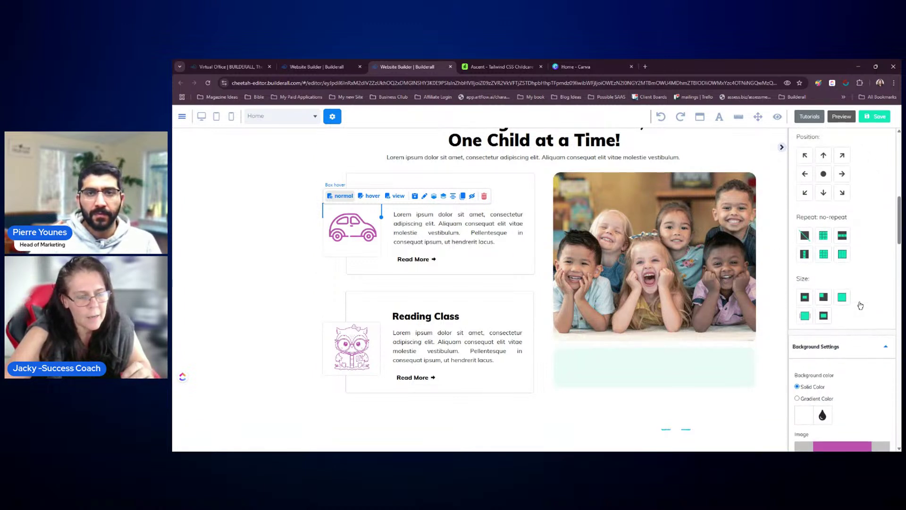
{"action": "scroll", "coordinate": [867, 305], "scroll_direction": "up", "scroll_amount": 2}
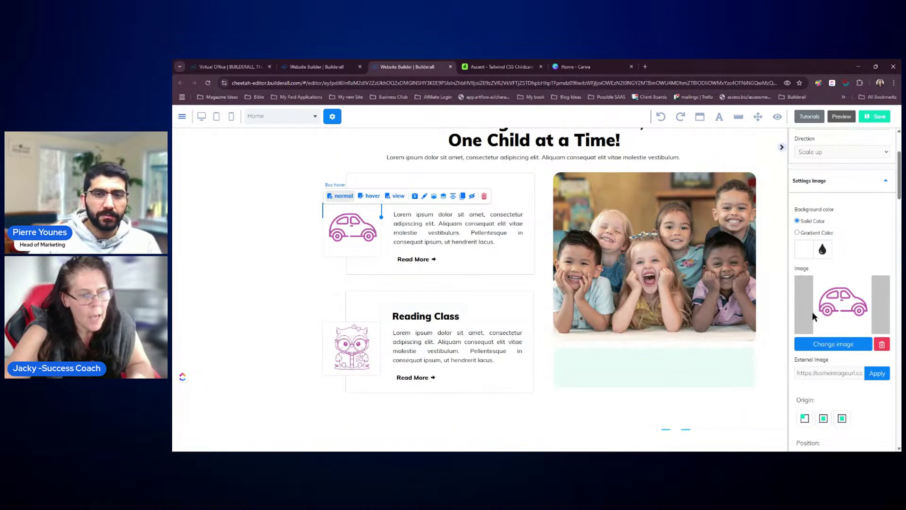
{"action": "scroll", "coordinate": [872, 274], "scroll_direction": "up", "scroll_amount": 3}
{"action": "scroll", "coordinate": [877, 273], "scroll_direction": "down", "scroll_amount": 4}
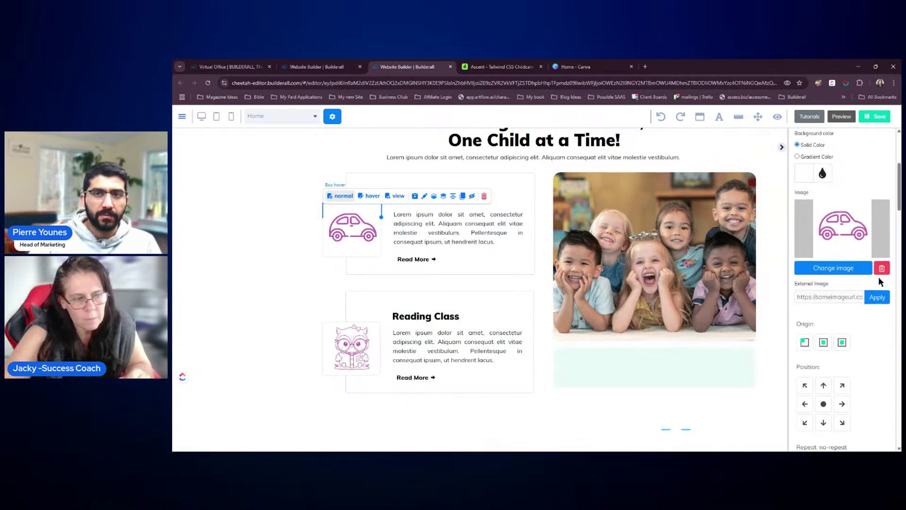
{"action": "scroll", "coordinate": [855, 224], "scroll_direction": "down", "scroll_amount": 7}
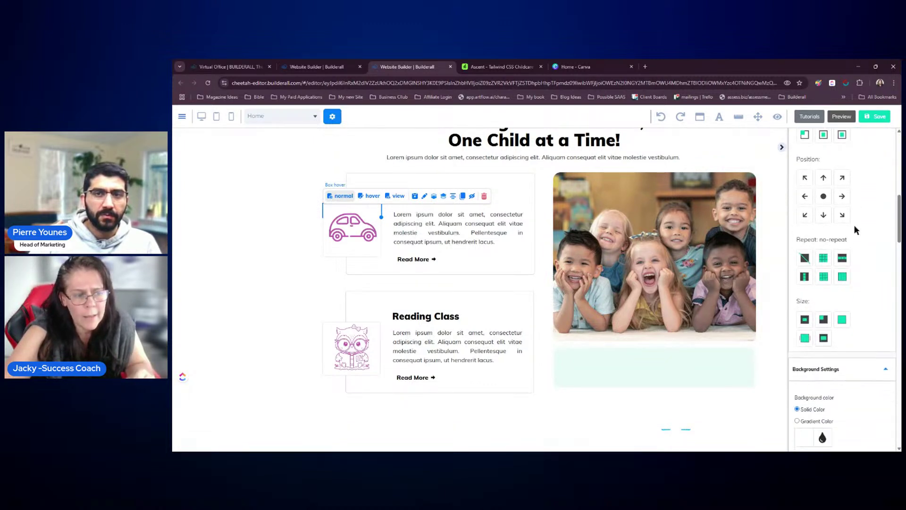
{"action": "scroll", "coordinate": [855, 225], "scroll_direction": "down", "scroll_amount": 1}
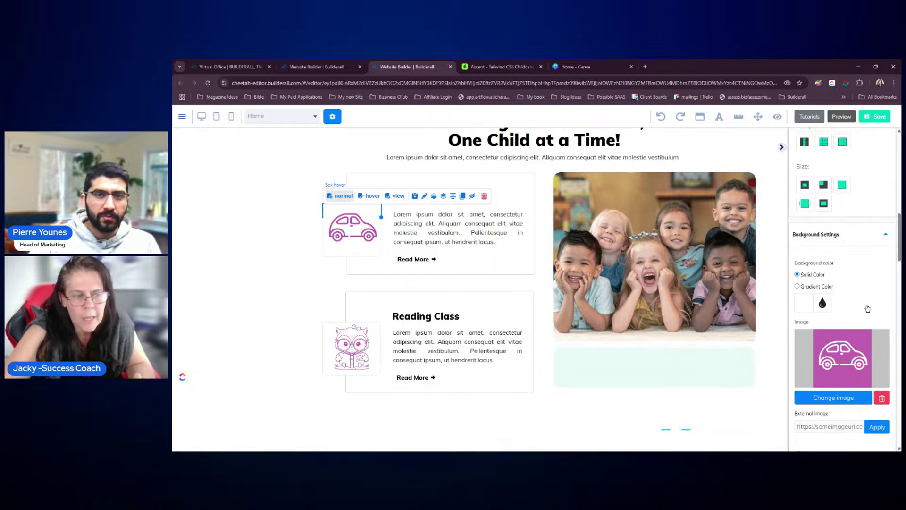
- Switch to Canva, open the untitled logo design containing the car icon and go to page 5 with the white car
{"action": "left_click", "coordinate": [594, 69]}
{"action": "scroll", "coordinate": [774, 258], "scroll_direction": "down", "scroll_amount": 5}
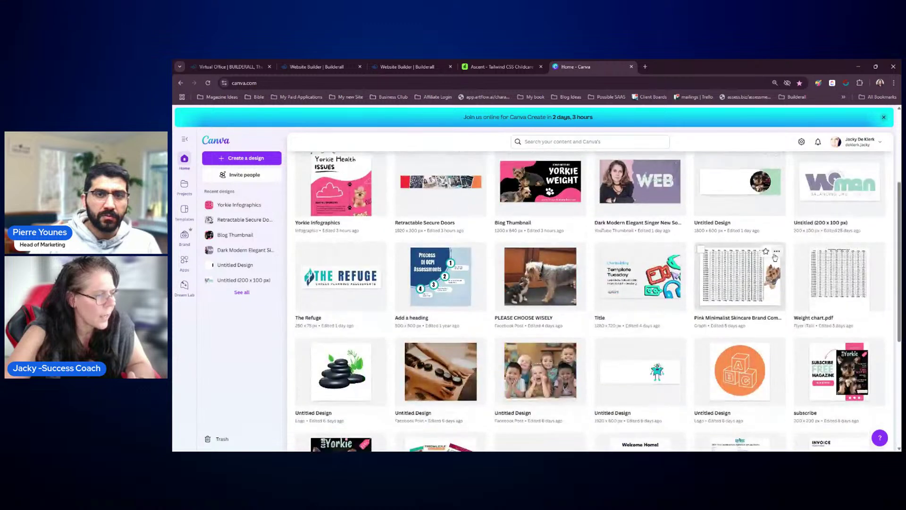
{"action": "scroll", "coordinate": [775, 258], "scroll_direction": "down", "scroll_amount": 3}
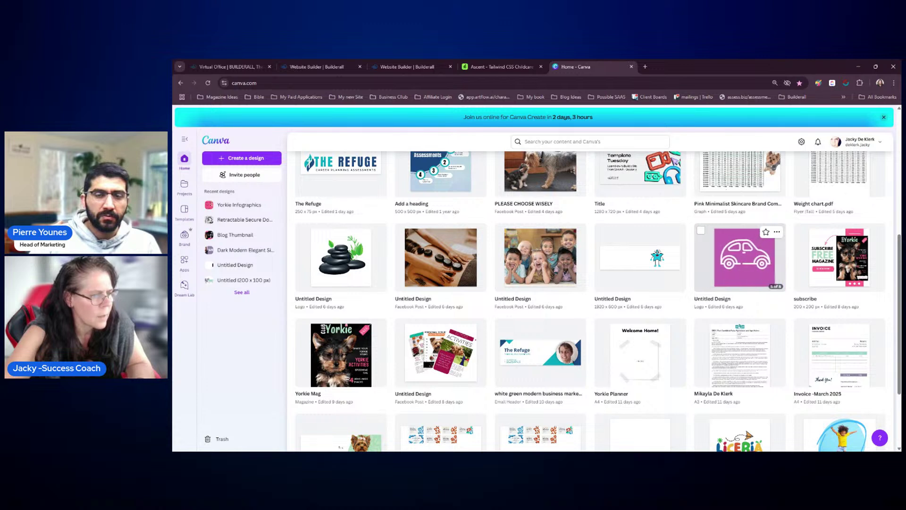
{"action": "left_click", "coordinate": [740, 259]}
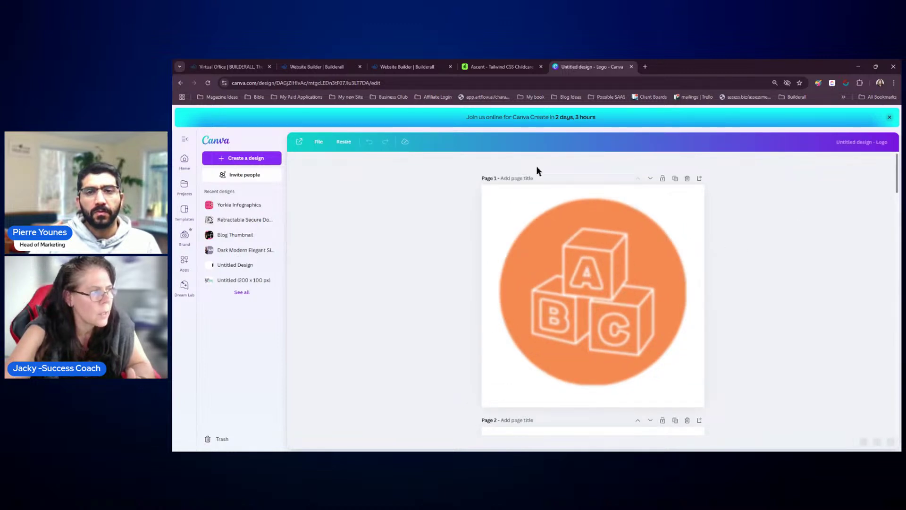
{"action": "scroll", "coordinate": [536, 170], "scroll_direction": "down", "scroll_amount": 5}
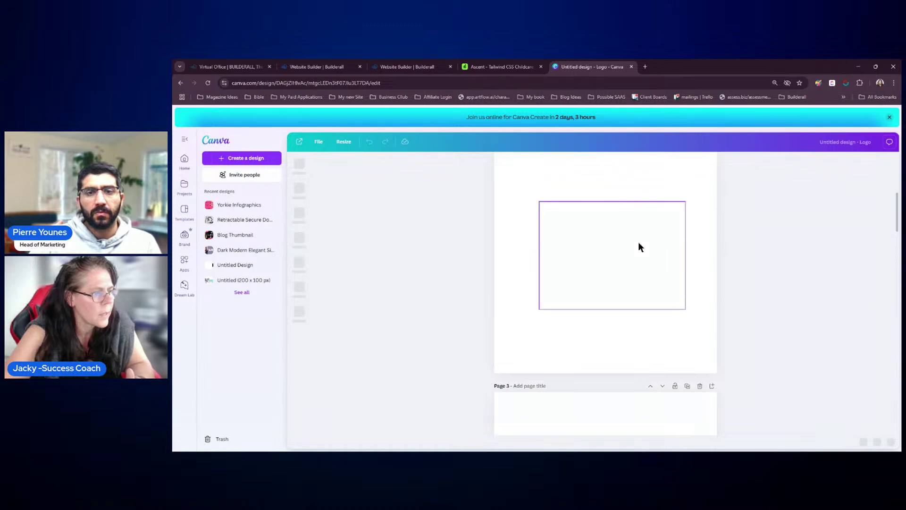
{"action": "scroll", "coordinate": [639, 244], "scroll_direction": "down", "scroll_amount": 10}
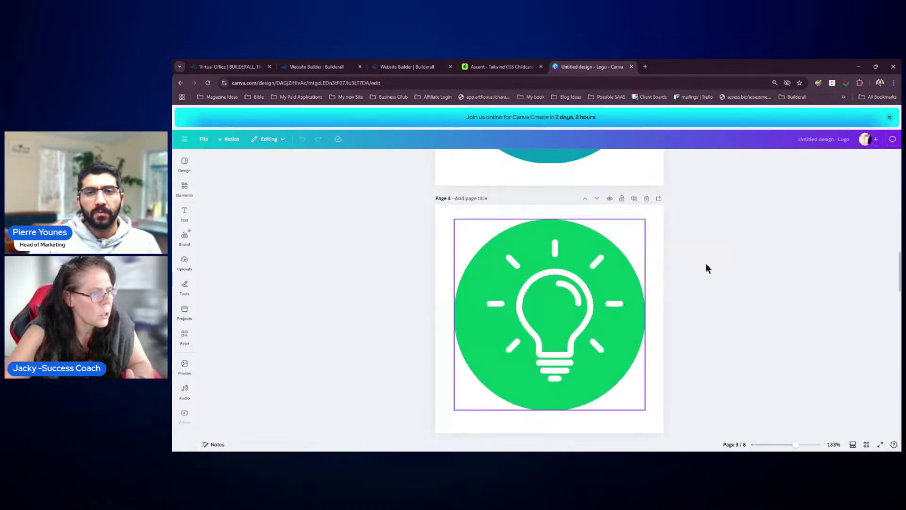
{"action": "scroll", "coordinate": [706, 263], "scroll_direction": "down", "scroll_amount": 5}
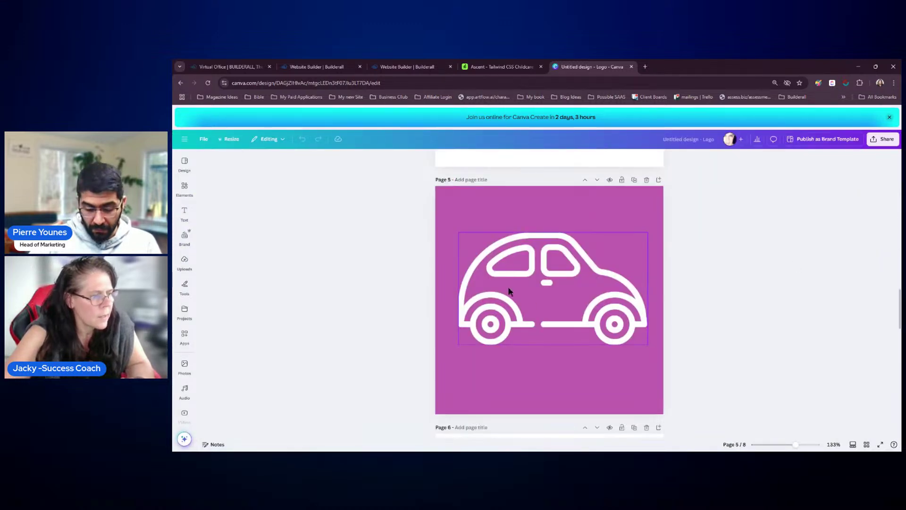
- Compare the white car on the purple background on page 5 with the purple car on the white background on page 6
{"action": "left_click", "coordinate": [619, 208]}
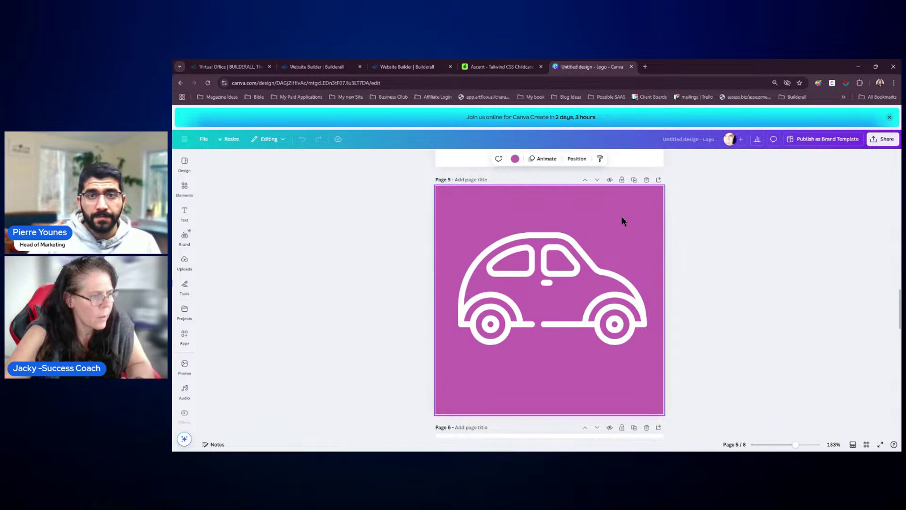
{"action": "scroll", "coordinate": [622, 217], "scroll_direction": "down", "scroll_amount": 4}
{"action": "scroll", "coordinate": [621, 217], "scroll_direction": "up", "scroll_amount": 3}
{"action": "scroll", "coordinate": [621, 217], "scroll_direction": "down", "scroll_amount": 4}
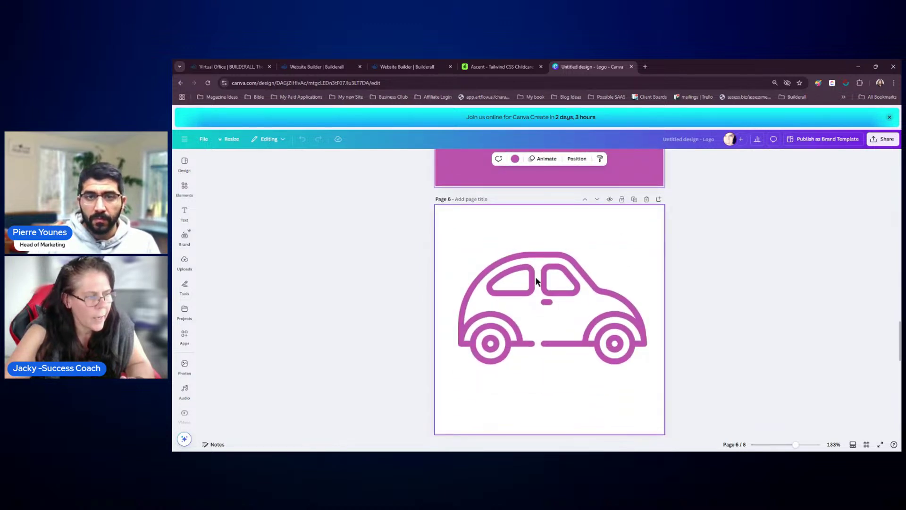
- Duplicate page 5, which holds the white car on the purple background
{"action": "left_click", "coordinate": [758, 285]}
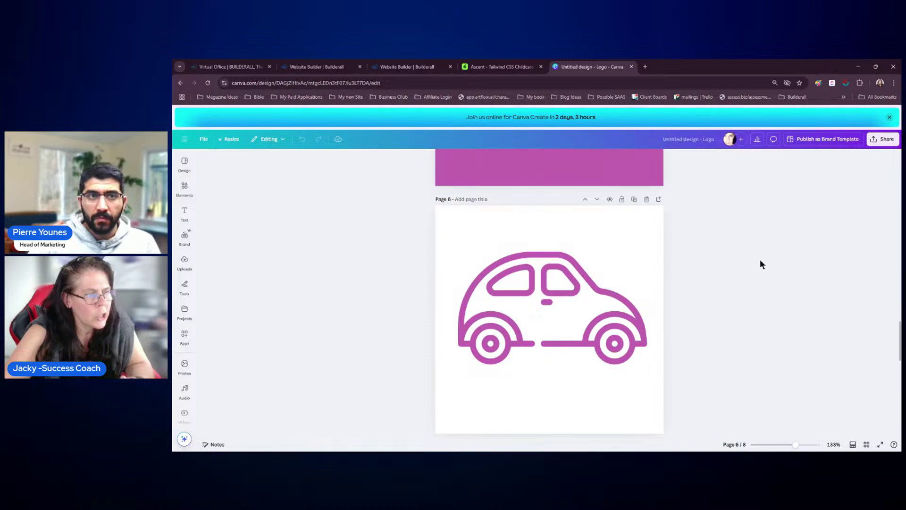
{"action": "scroll", "coordinate": [760, 259], "scroll_direction": "up", "scroll_amount": 4}
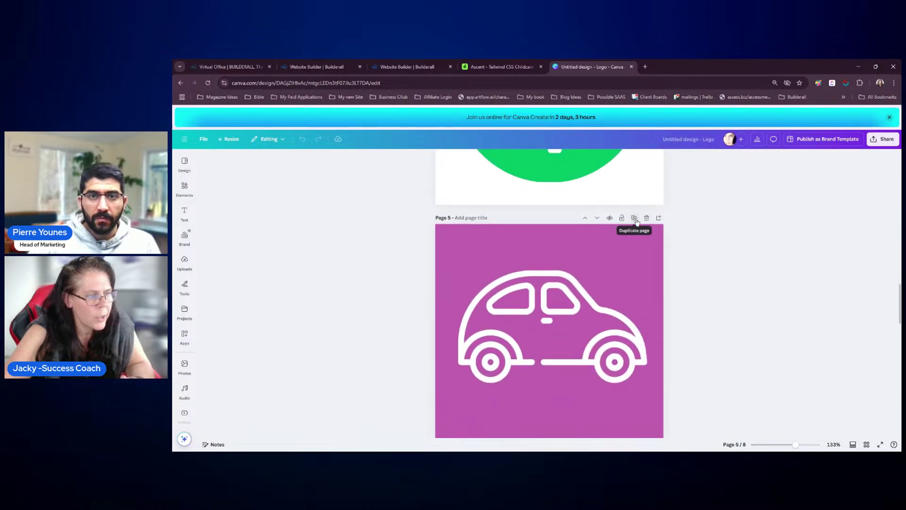
{"action": "left_click", "coordinate": [635, 220]}
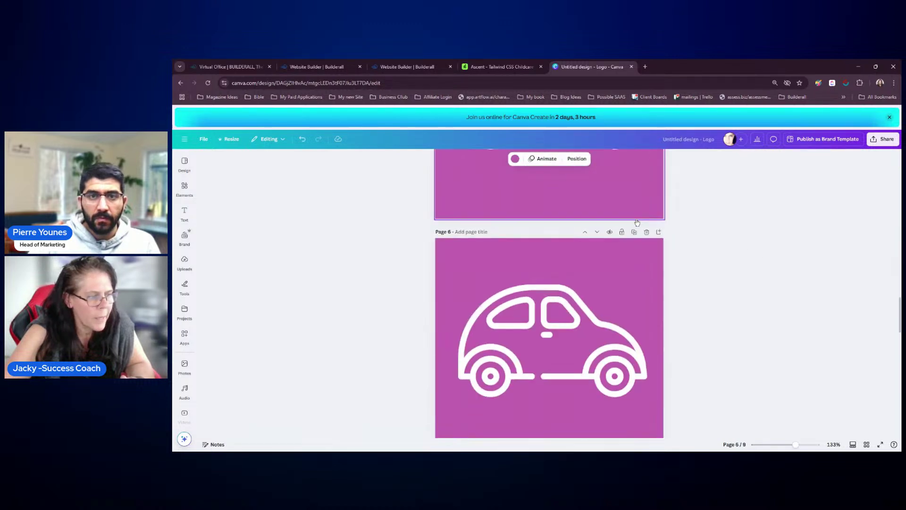
- Set the duplicated page's background to white and move its car graphic slightly down and to the right
{"action": "left_click", "coordinate": [515, 159]}
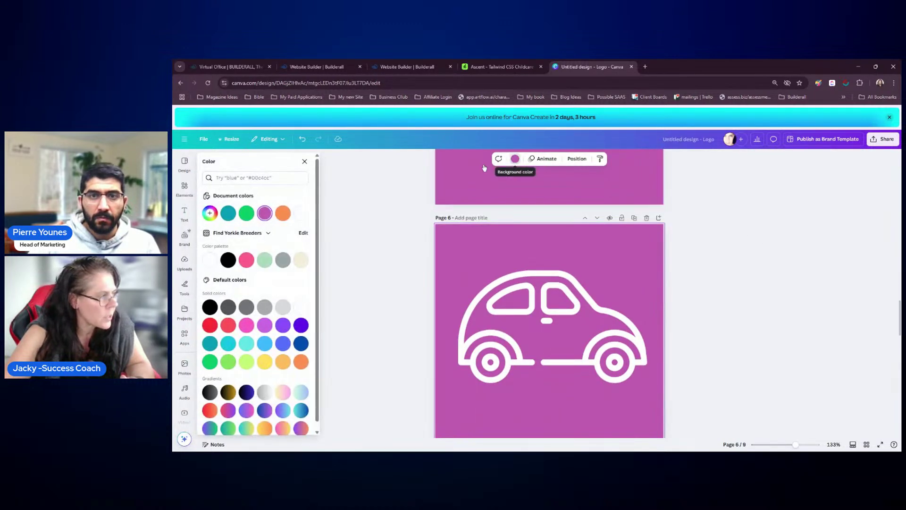
{"action": "left_click", "coordinate": [303, 214]}
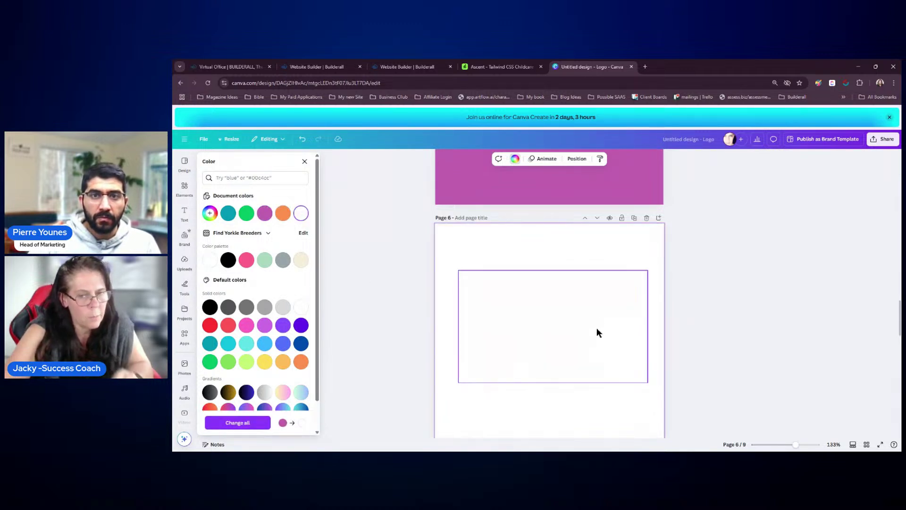
{"action": "left_click_drag", "start_coordinate": [582, 320], "coordinate": [593, 361]}
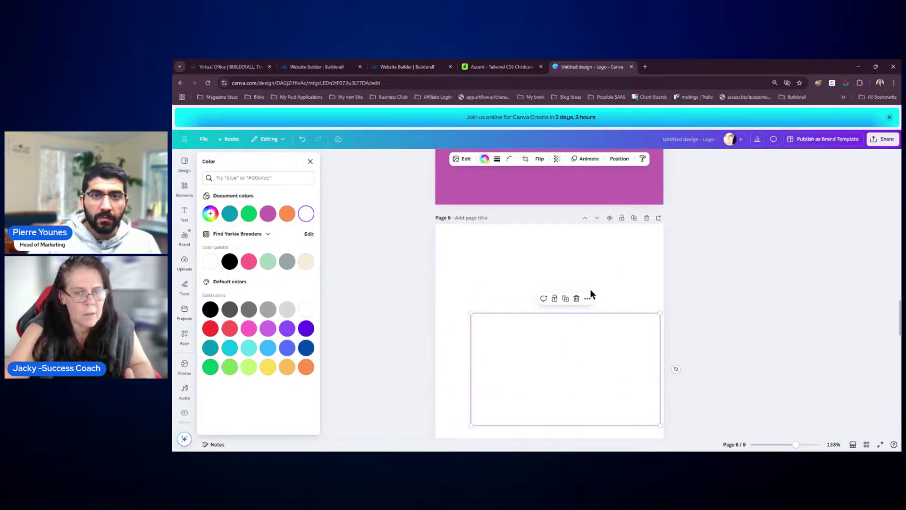
- Return to Canva's home, switch to the website editor, collapse the hover-box settings and review the section with the star character
{"action": "left_click", "coordinate": [187, 144]}
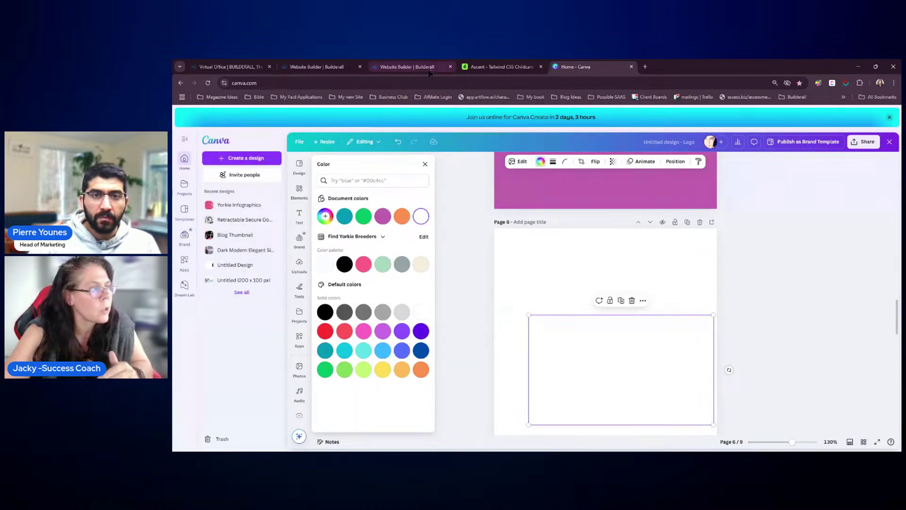
{"action": "left_click", "coordinate": [430, 71]}
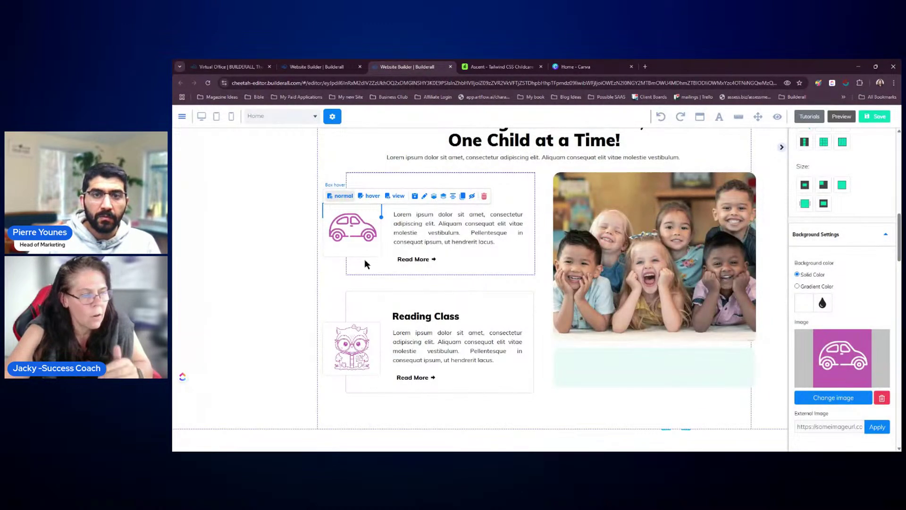
{"action": "left_click", "coordinate": [783, 149]}
{"action": "scroll", "coordinate": [835, 211], "scroll_direction": "down", "scroll_amount": 3}
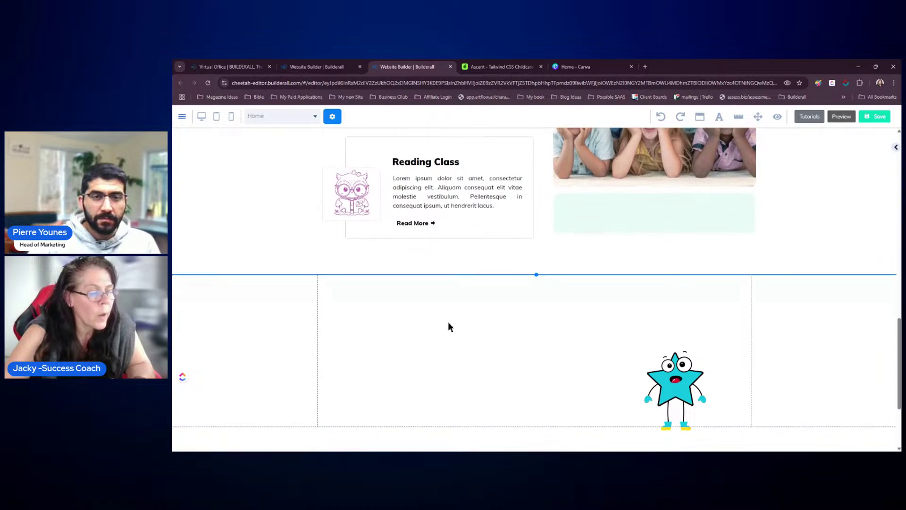
{"action": "scroll", "coordinate": [448, 321], "scroll_direction": "down", "scroll_amount": 3}
{"action": "scroll", "coordinate": [457, 326], "scroll_direction": "up", "scroll_amount": 3}
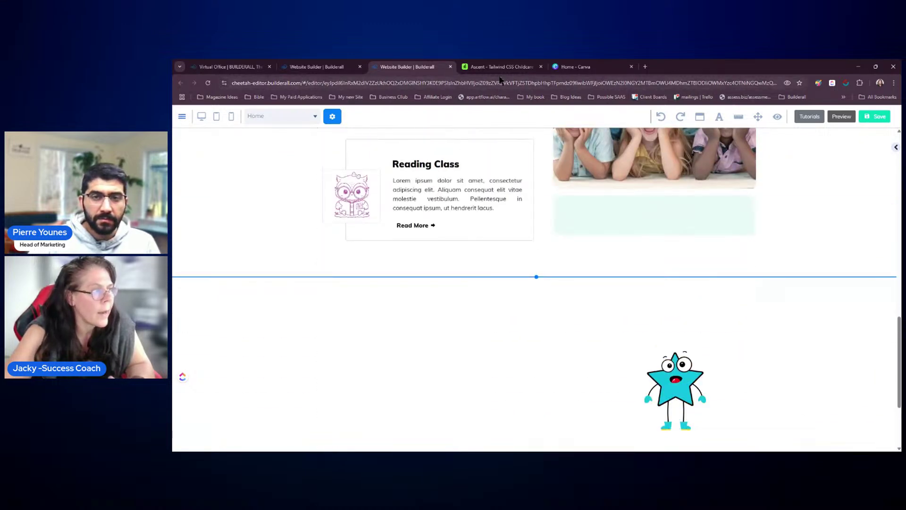
- Switch to the Ascent template and examine the orange text overlay on the photos in its Education gallery
{"action": "key", "text": "ctrl+Tab"}
{"action": "scroll", "coordinate": [461, 297], "scroll_direction": "down", "scroll_amount": 15}
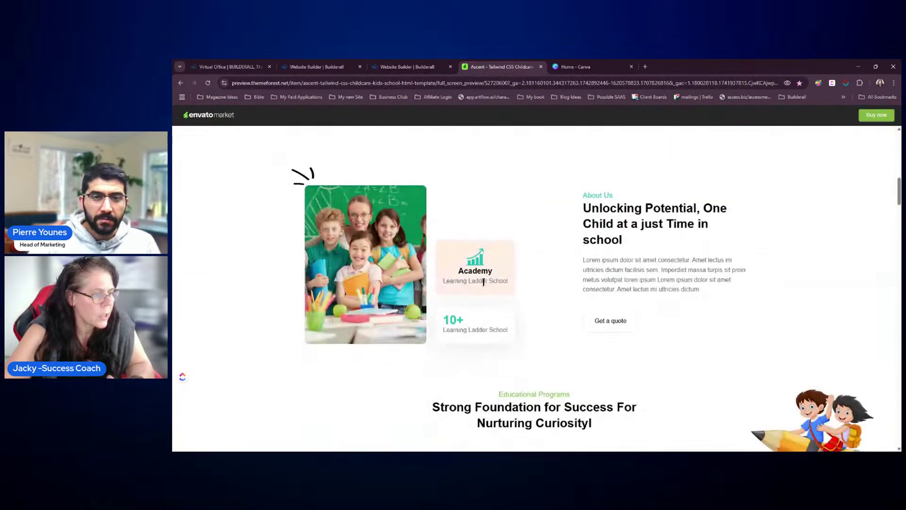
{"action": "scroll", "coordinate": [494, 277], "scroll_direction": "down", "scroll_amount": 3}
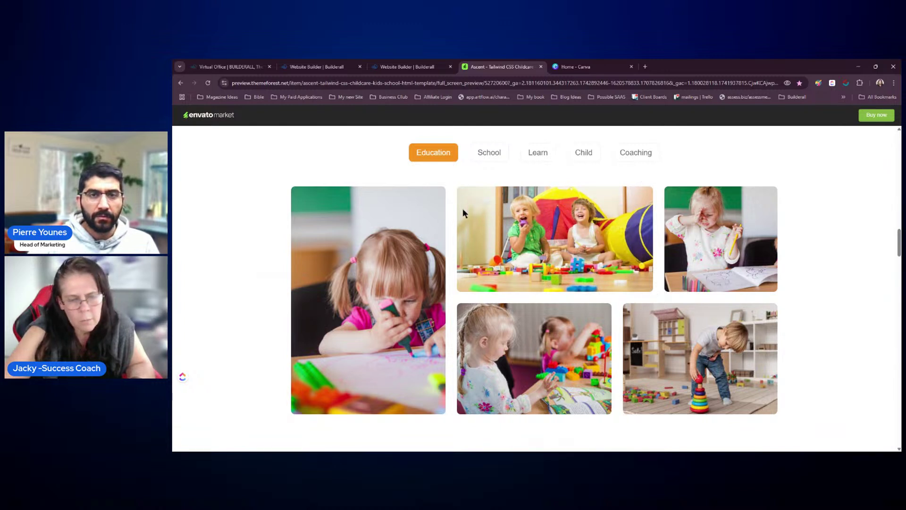
{"action": "mouse_move", "coordinate": [463, 215]}
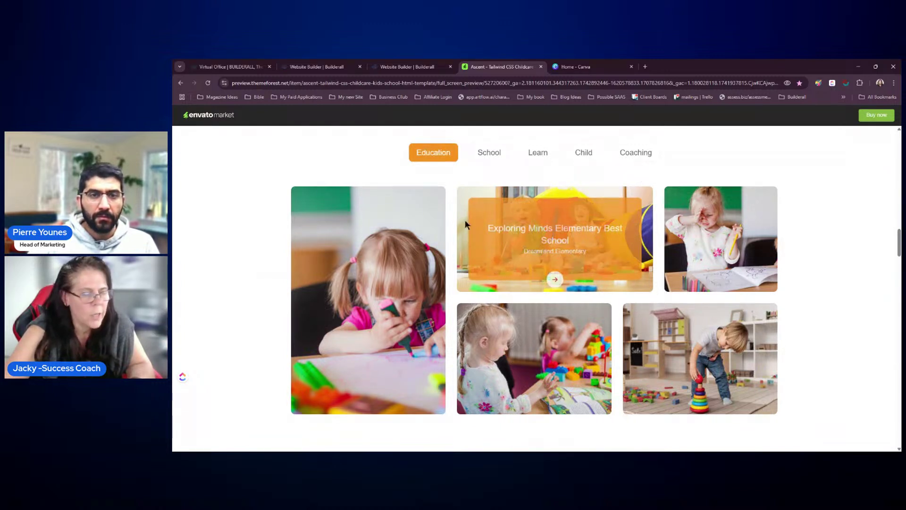
{"action": "mouse_move", "coordinate": [774, 188]}
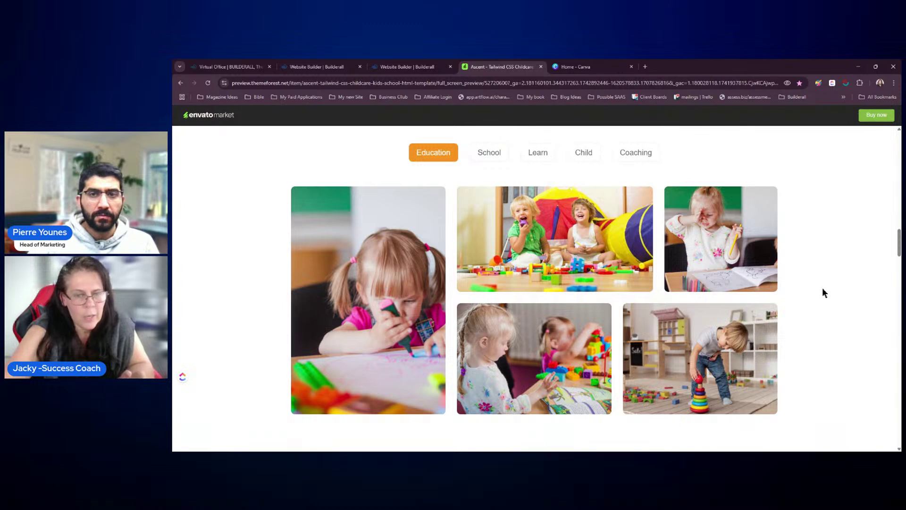
{"action": "mouse_move", "coordinate": [505, 277]}
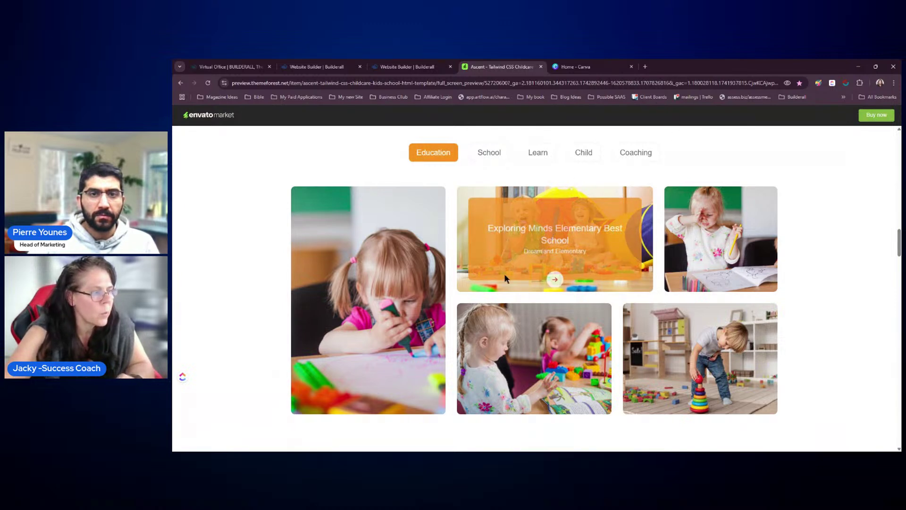
- Switch to Canva and create a blank Facebook Post (Landscape) design
{"action": "left_click", "coordinate": [575, 66]}
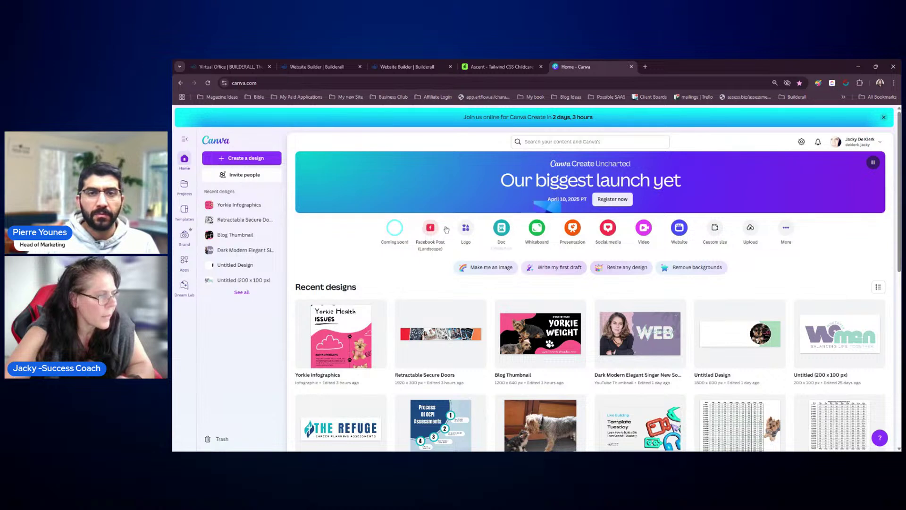
{"action": "left_click", "coordinate": [429, 229]}
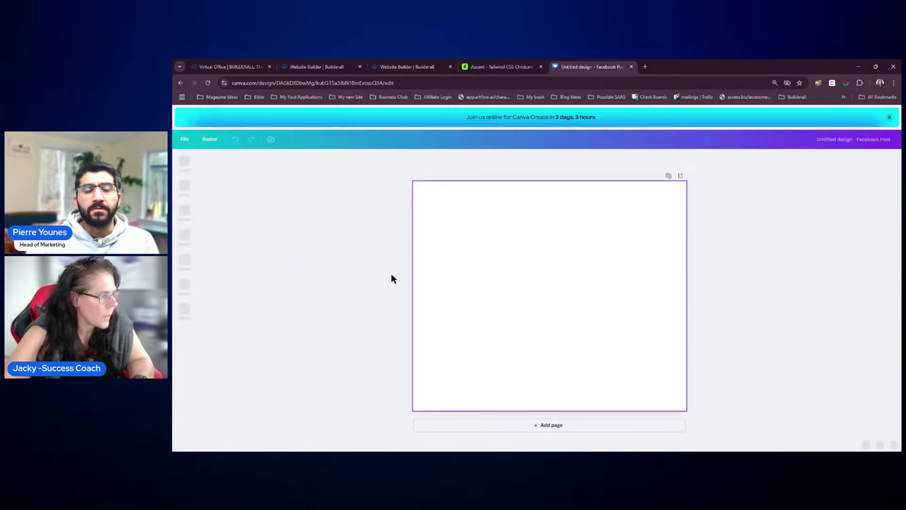
{"action": "left_click", "coordinate": [524, 262]}
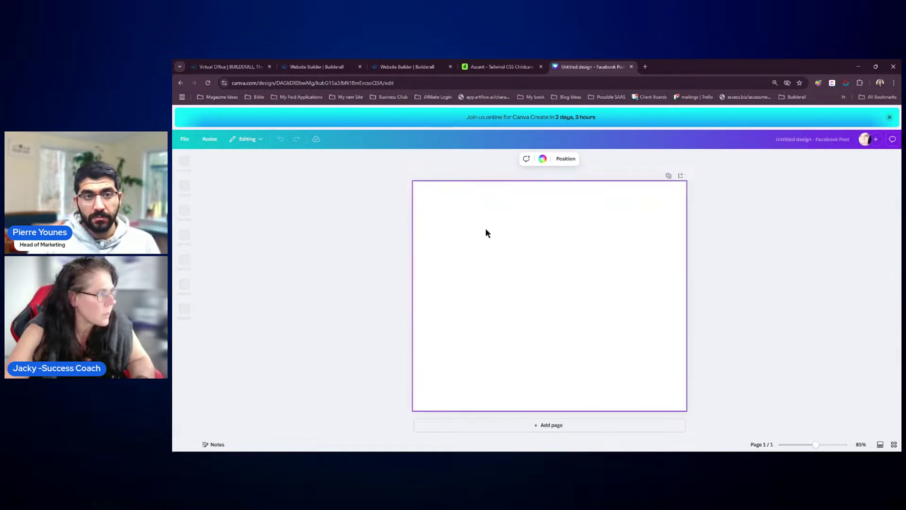
- Check the Ascent template's gallery photos, return to the blank Canva design and search the photo library for "preschool kids"
{"action": "left_click", "coordinate": [500, 66]}
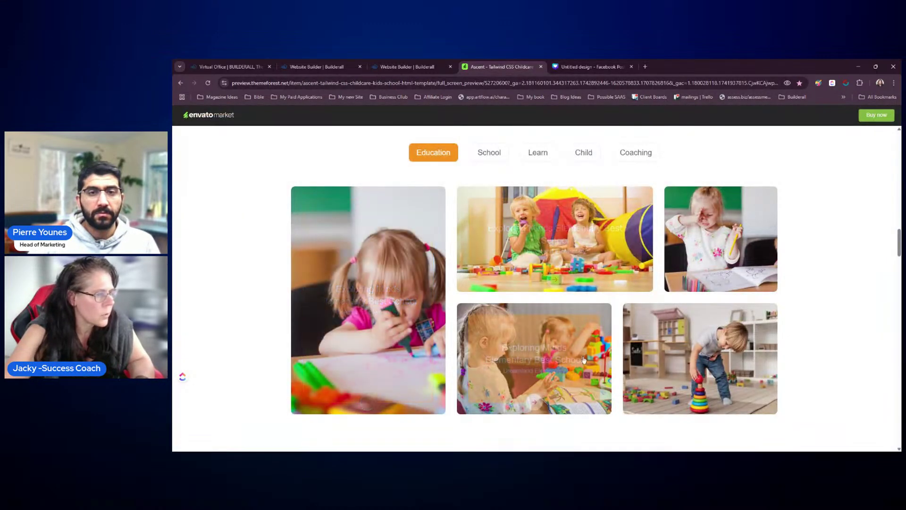
{"action": "left_click", "coordinate": [567, 69]}
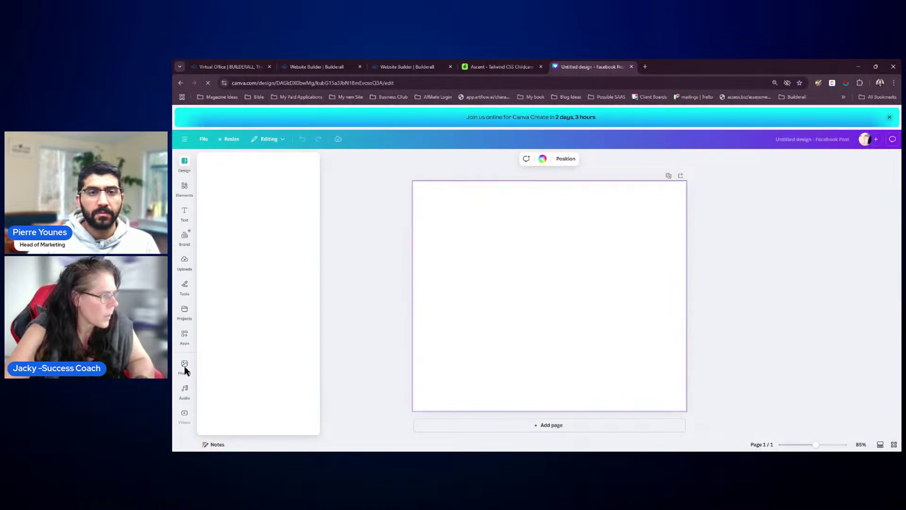
{"action": "left_click", "coordinate": [185, 368]}
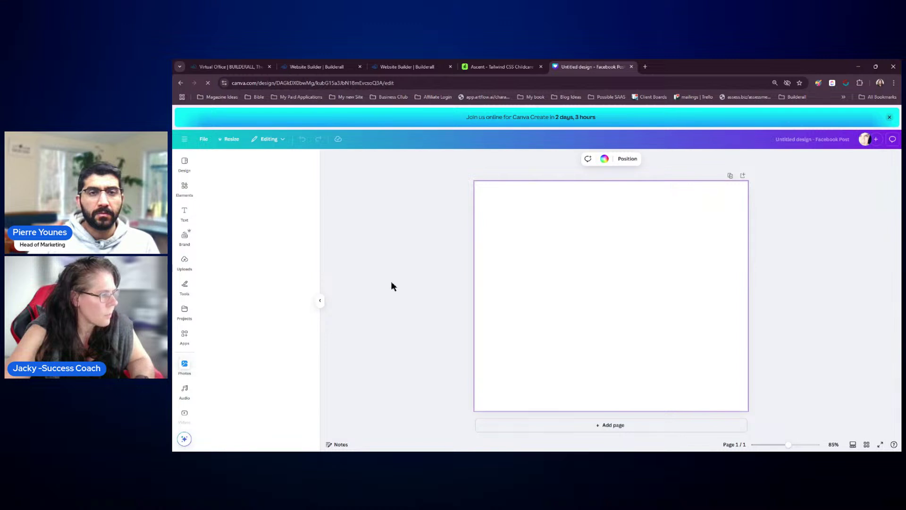
{"action": "left_click", "coordinate": [254, 161]}
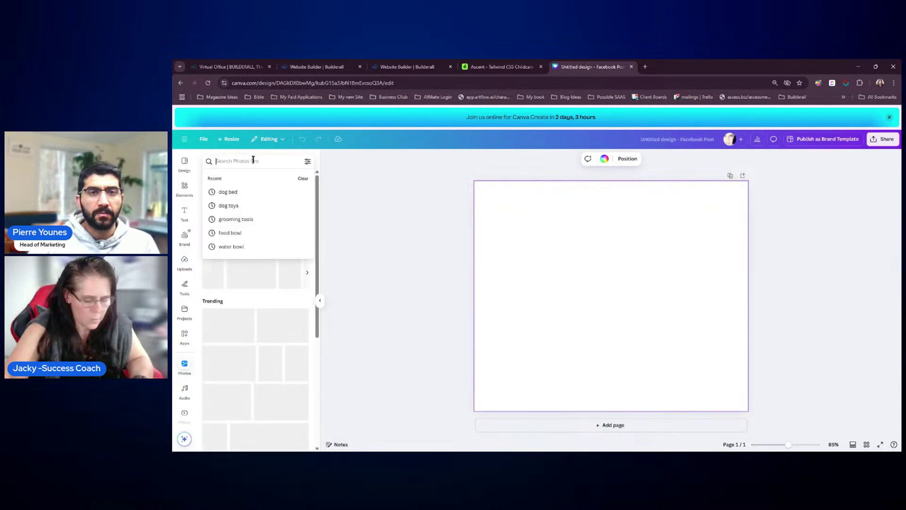
{"action": "type", "text": "prescho"}
{"action": "type", "text": "ol kids"}
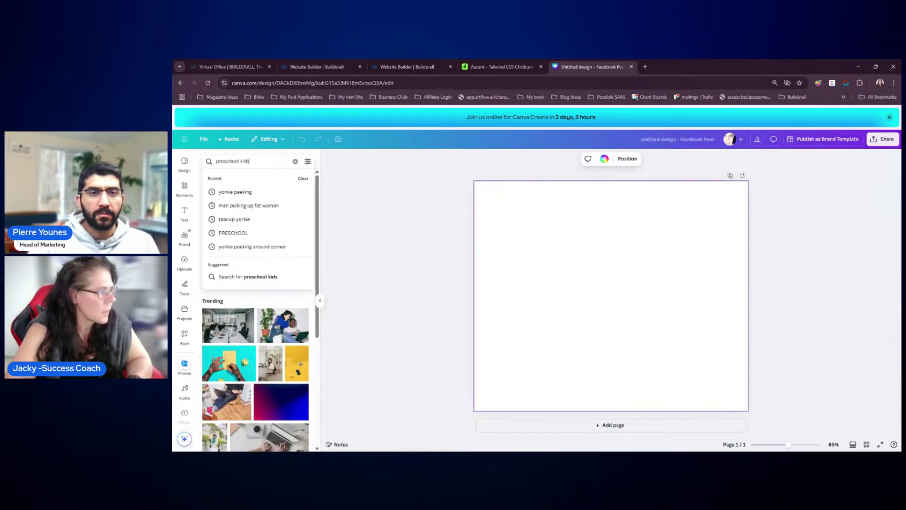
{"action": "key", "text": "Return"}
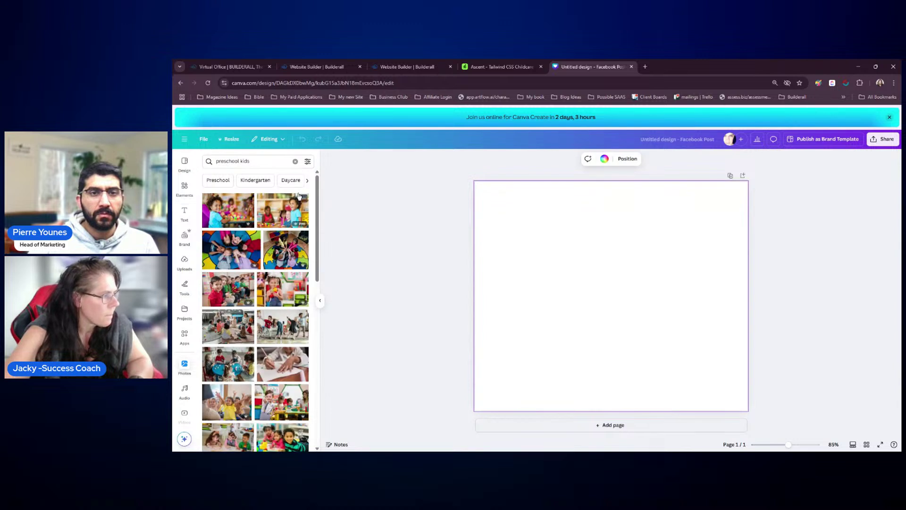
- Add the photo of children lying in a circle on the puzzle rug, enlarge it to cover the page and shift it sideways
{"action": "left_click", "coordinate": [234, 249]}
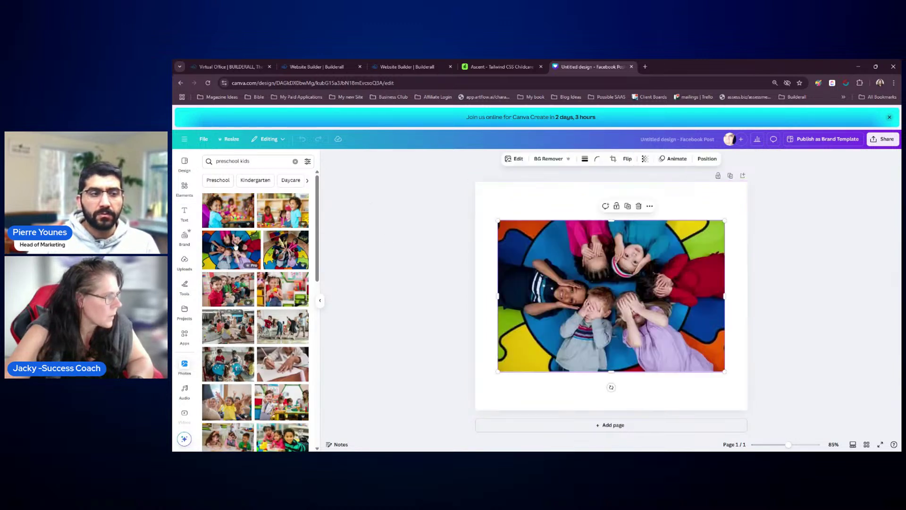
{"action": "left_click_drag", "start_coordinate": [531, 260], "coordinate": [526, 237]}
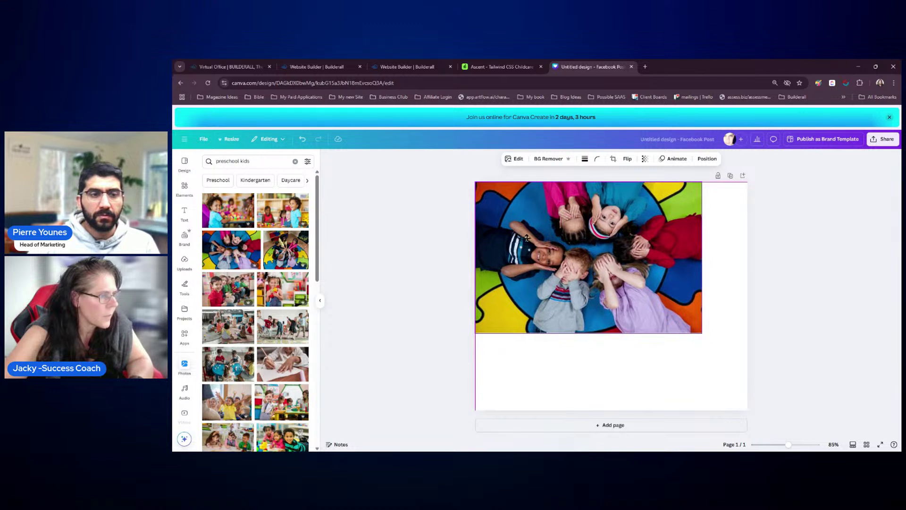
{"action": "left_click", "coordinate": [697, 322]}
{"action": "left_click_drag", "start_coordinate": [700, 332], "coordinate": [796, 447]}
{"action": "left_click_drag", "start_coordinate": [650, 346], "coordinate": [621, 343]}
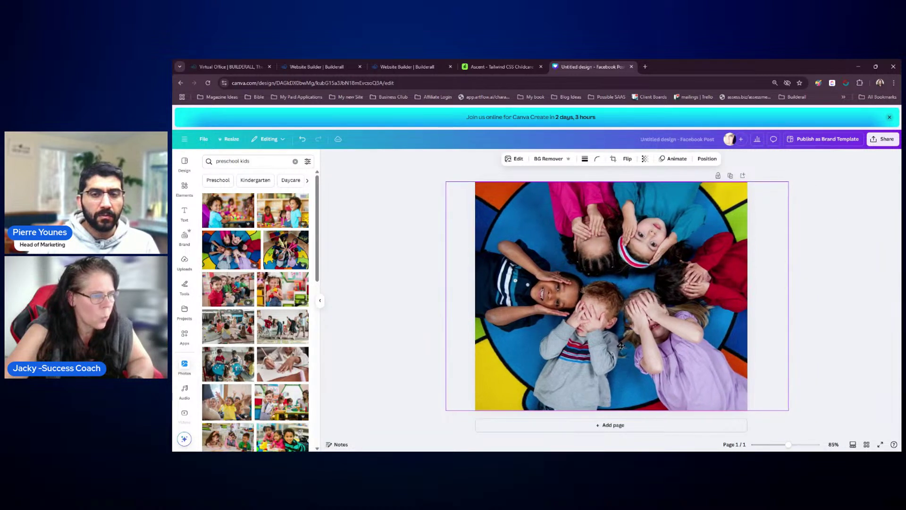
{"action": "left_click", "coordinate": [853, 308]}
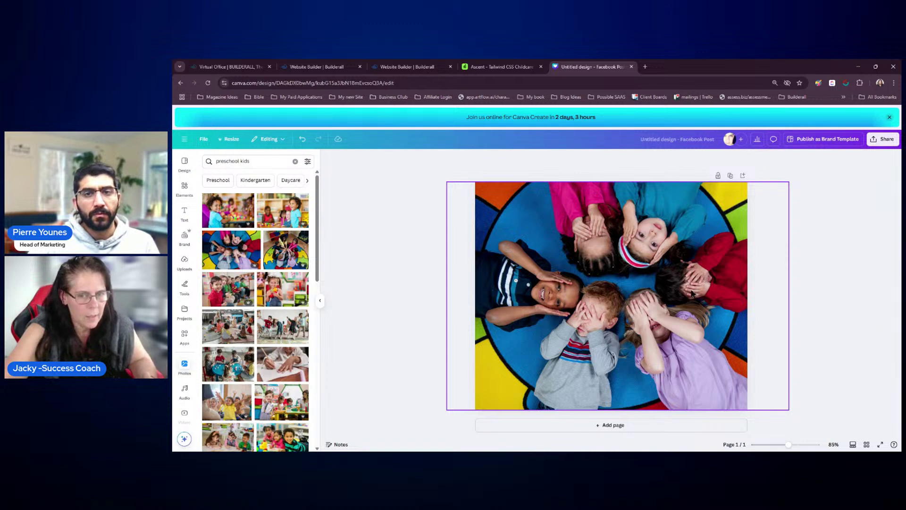
- Add a second page with the photo of the pigtailed girl holding colored balls, enlarged from the top-left corner to cover the page
{"action": "left_click", "coordinate": [638, 425]}
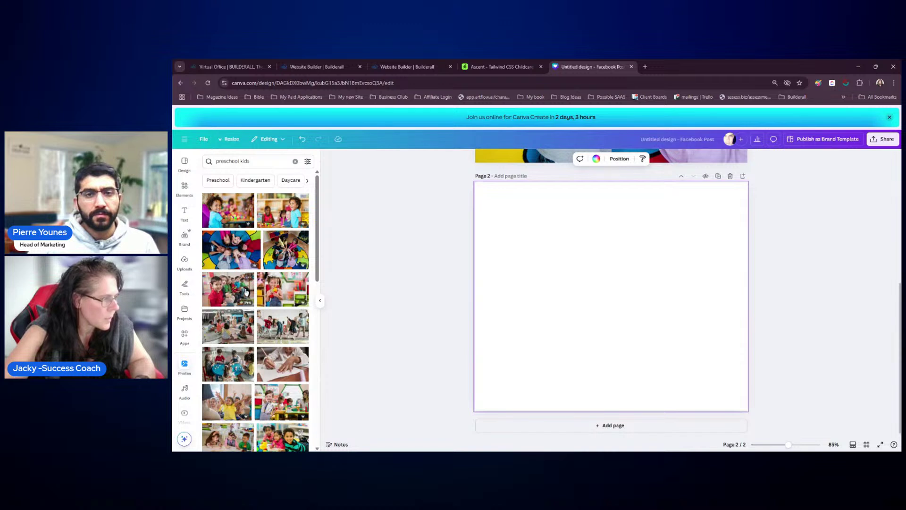
{"action": "left_click", "coordinate": [280, 293]}
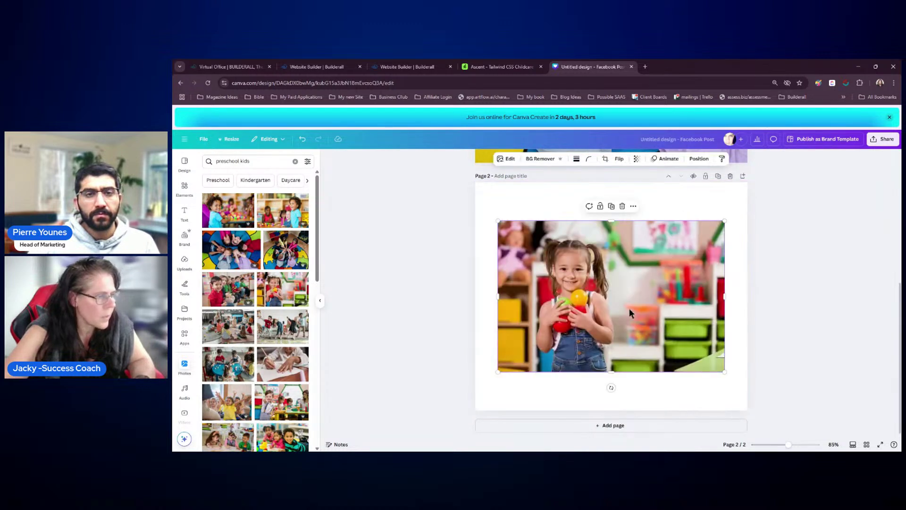
{"action": "left_click_drag", "start_coordinate": [630, 308], "coordinate": [605, 264]}
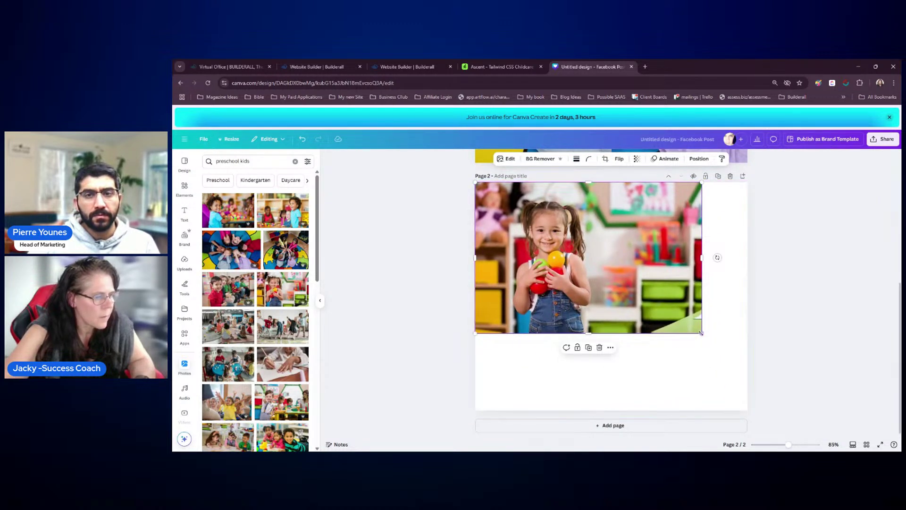
{"action": "left_click_drag", "start_coordinate": [702, 333], "coordinate": [815, 408]}
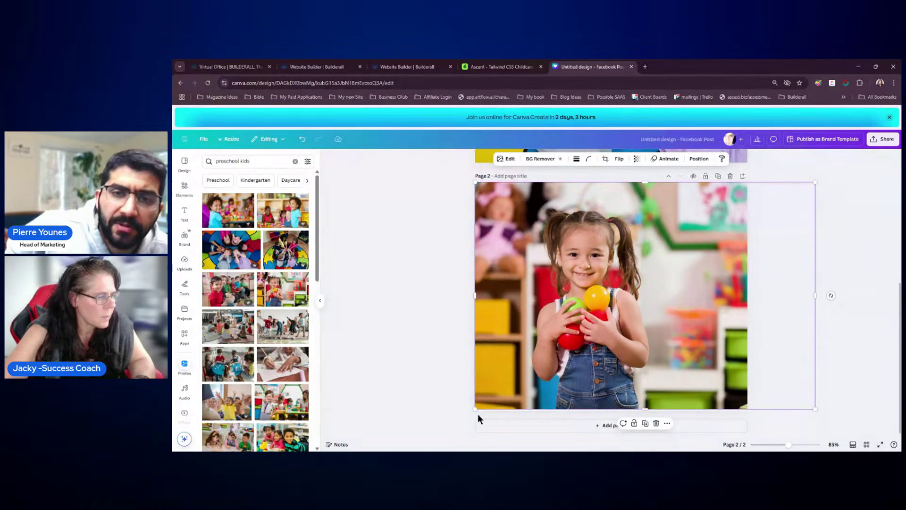
{"action": "left_click_drag", "start_coordinate": [475, 409], "coordinate": [474, 410]}
- Add a third page with the photo of children showing painted hands, enlarged across the page and shifted left to center the girl
{"action": "left_click", "coordinate": [609, 425]}
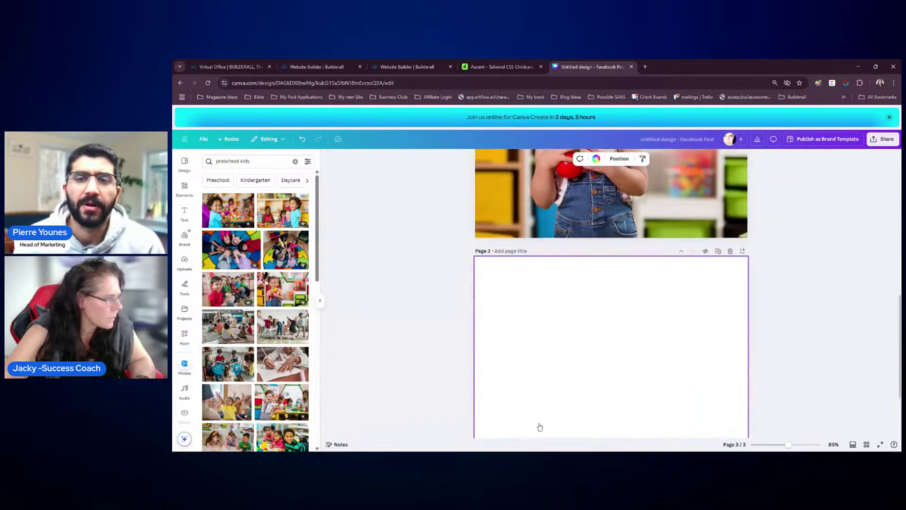
{"action": "scroll", "coordinate": [240, 319], "scroll_direction": "down", "scroll_amount": 5}
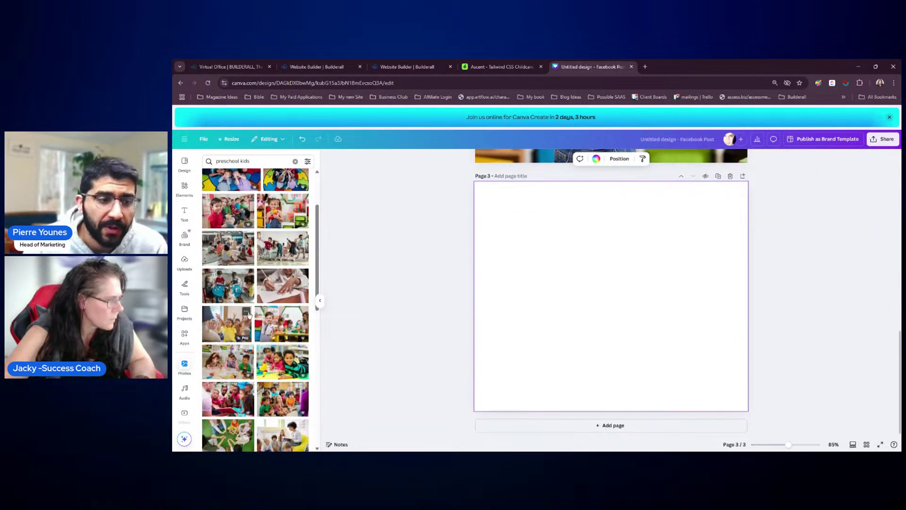
{"action": "scroll", "coordinate": [250, 314], "scroll_direction": "down", "scroll_amount": 3}
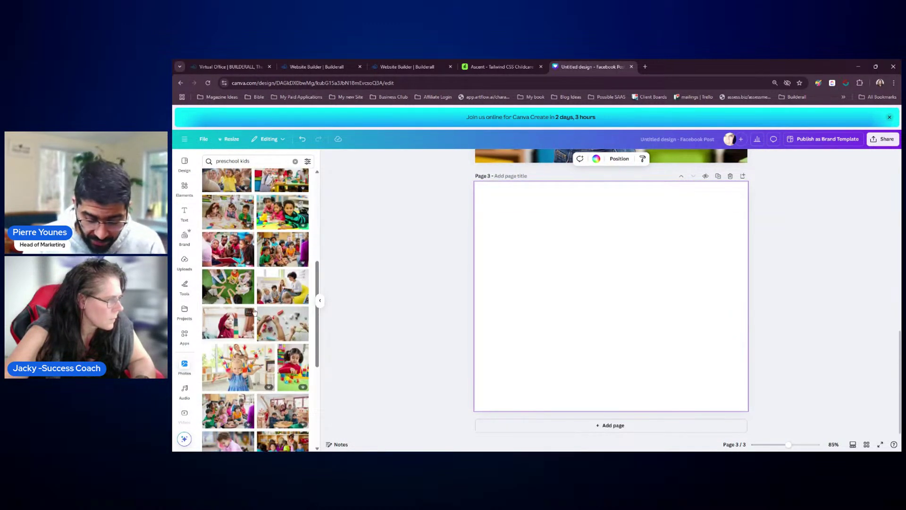
{"action": "left_click", "coordinate": [243, 309]}
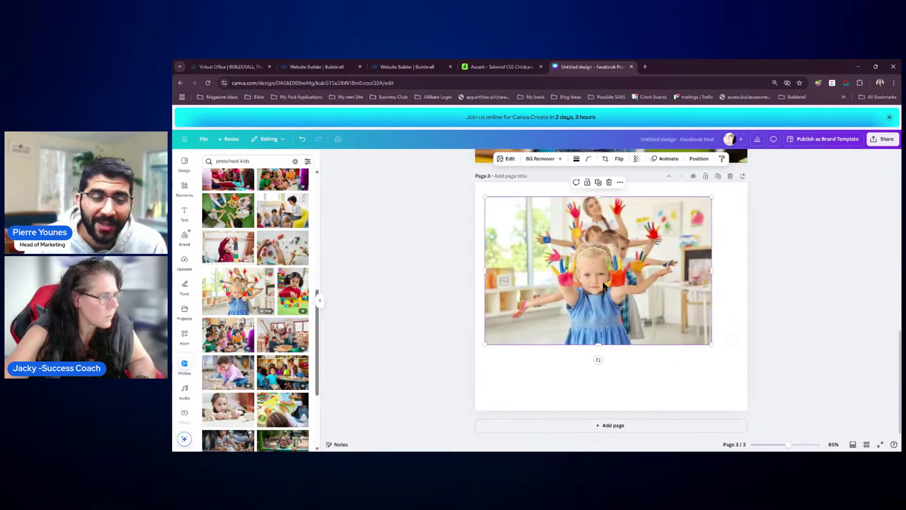
{"action": "left_click_drag", "start_coordinate": [594, 267], "coordinate": [588, 254]}
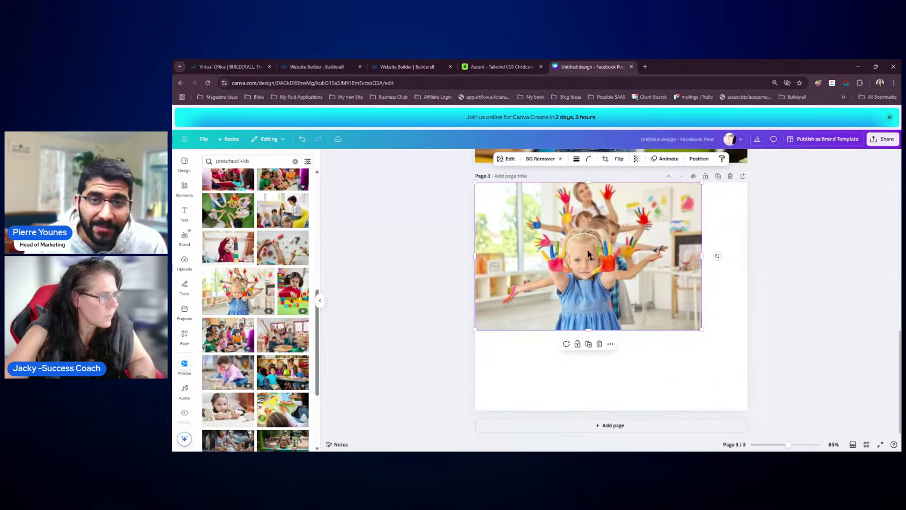
{"action": "left_click_drag", "start_coordinate": [699, 326], "coordinate": [808, 421]}
{"action": "left_click_drag", "start_coordinate": [635, 340], "coordinate": [599, 338]}
{"action": "left_click", "coordinate": [817, 285]}
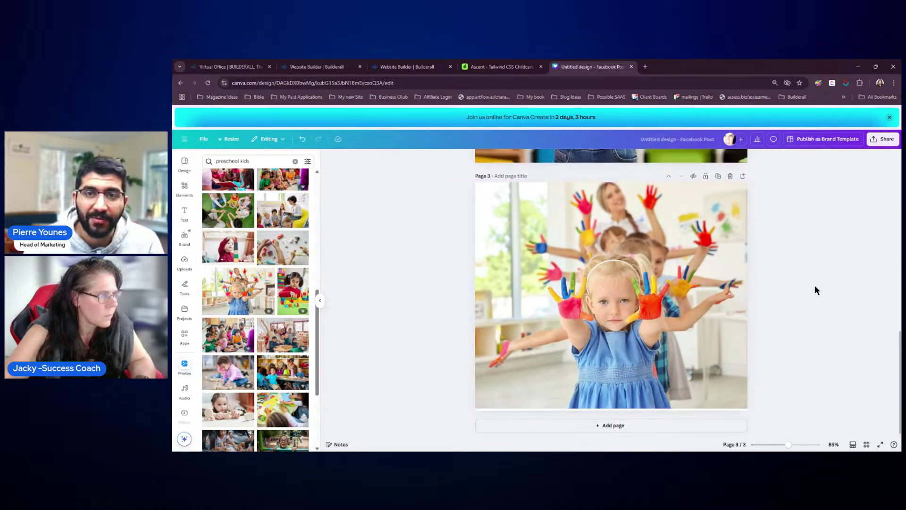
- Compare with the Ascent gallery photos and extend the painted-hands photo down to the page's bottom edge
{"action": "left_click", "coordinate": [501, 66]}
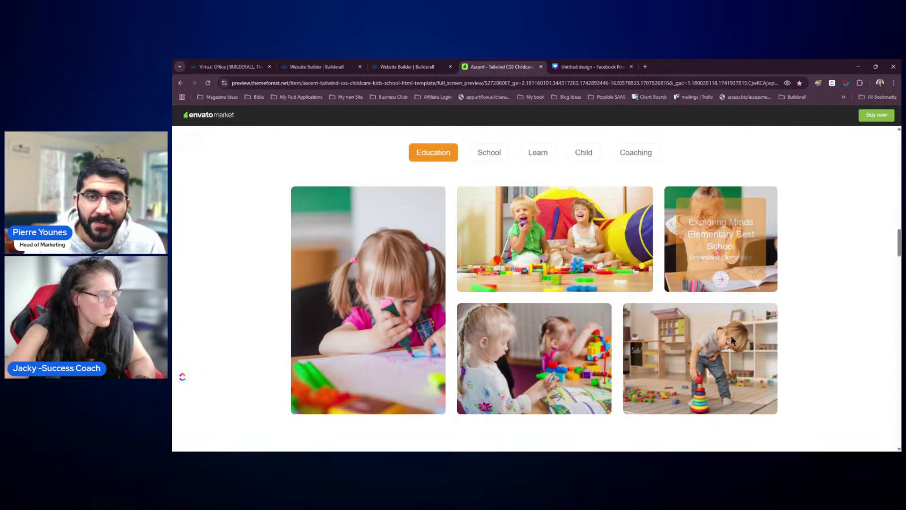
{"action": "left_click", "coordinate": [587, 69]}
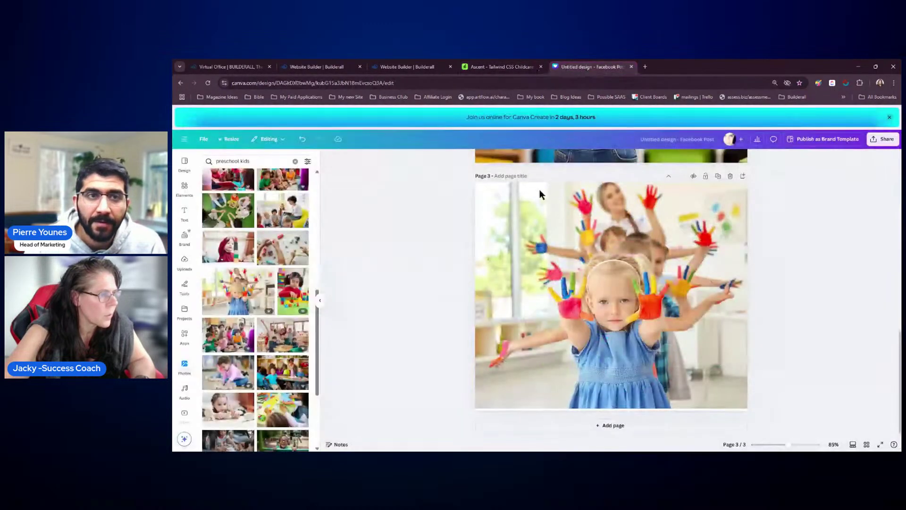
{"action": "left_click", "coordinate": [740, 392]}
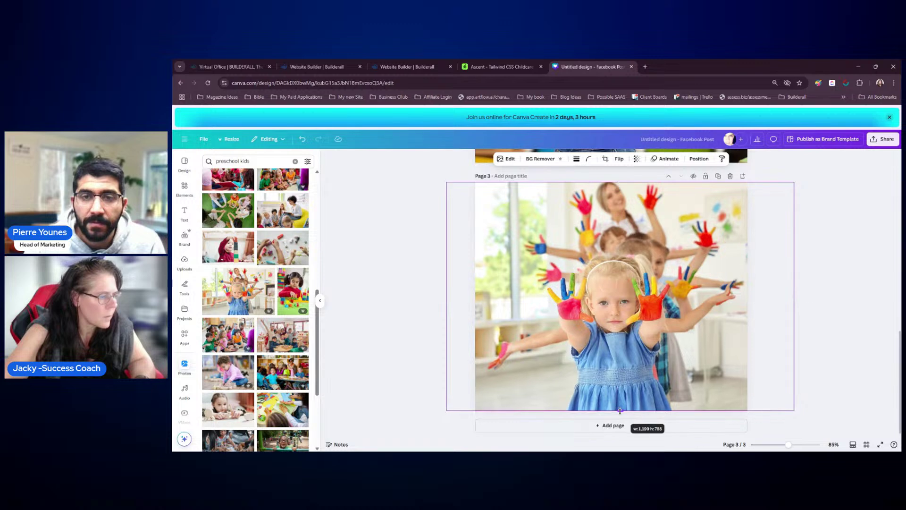
- Add a fourth blank page and search the photo library for "preschool toys"
{"action": "left_click", "coordinate": [554, 426]}
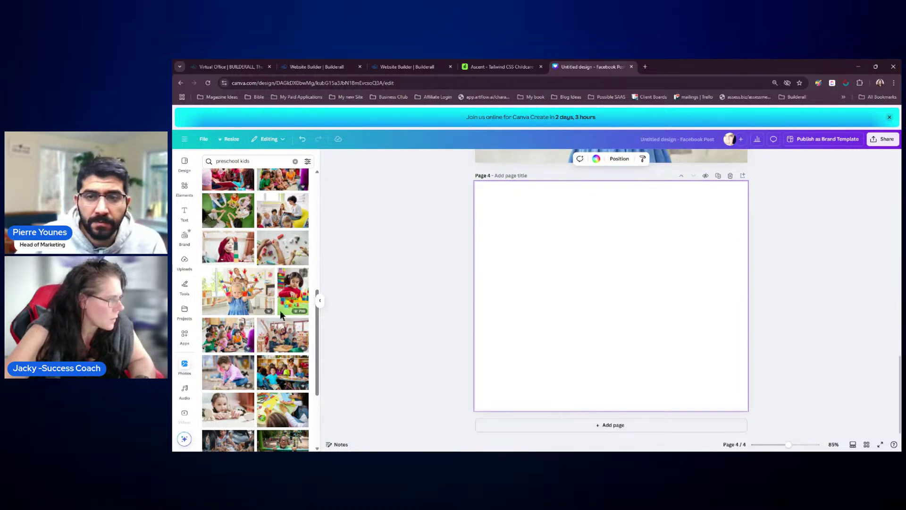
{"action": "scroll", "coordinate": [244, 282], "scroll_direction": "down", "scroll_amount": 3}
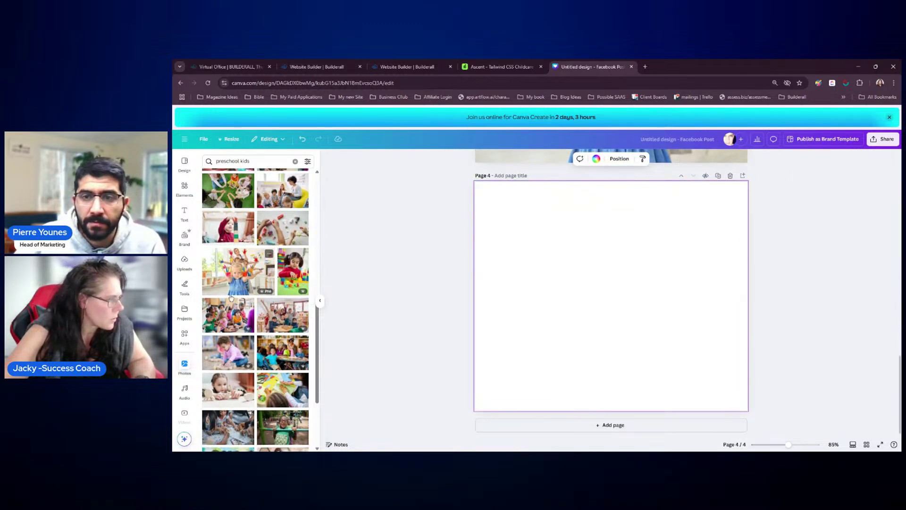
{"action": "double_click", "coordinate": [241, 161]}
{"action": "type", "text": "toys"}
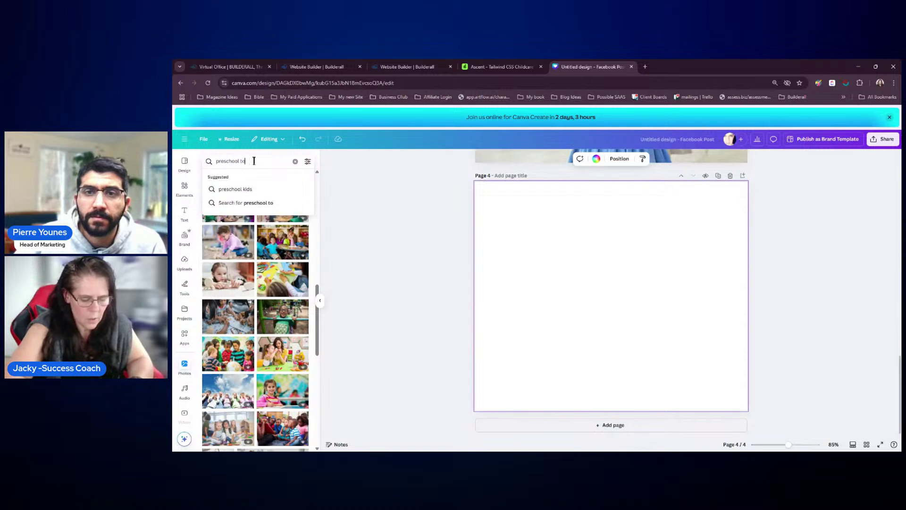
{"action": "key", "text": "Return"}
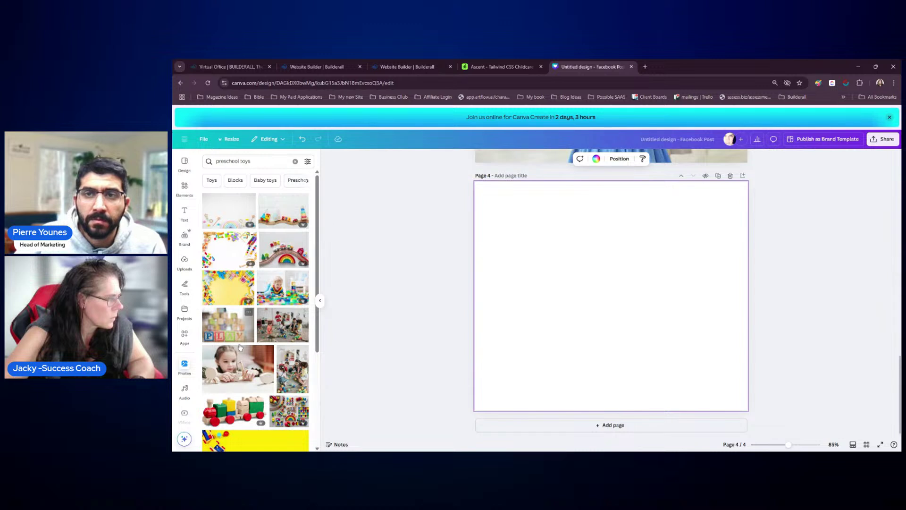
- Place the overhead photo of wooden toys with the rainbow on page 4 and enlarge it to cover the page
{"action": "left_click", "coordinate": [292, 417]}
{"action": "left_click_drag", "start_coordinate": [577, 312], "coordinate": [549, 279]}
{"action": "left_click_drag", "start_coordinate": [702, 364], "coordinate": [759, 408]}
{"action": "left_click", "coordinate": [784, 297]}
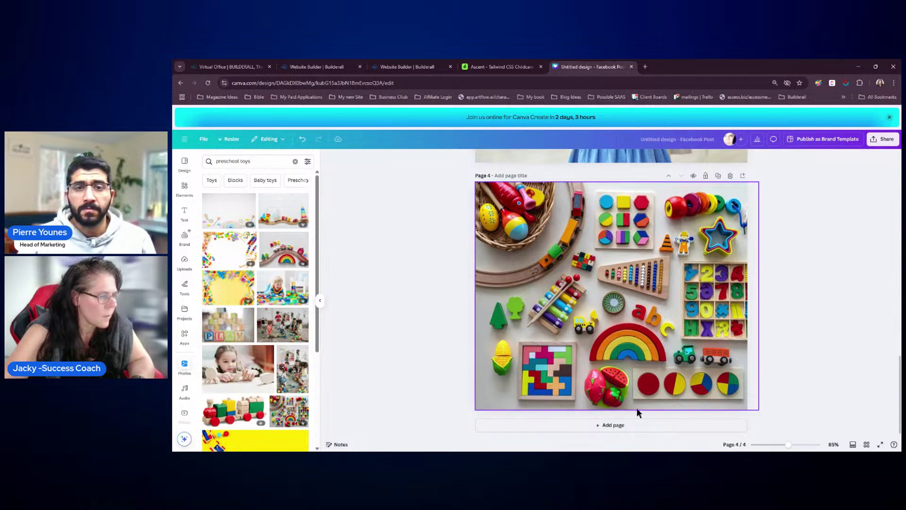
- Add a fifth blank page and search the photo library for "preschool furniture"
{"action": "left_click", "coordinate": [613, 425]}
{"action": "scroll", "coordinate": [265, 243], "scroll_direction": "down", "scroll_amount": 1}
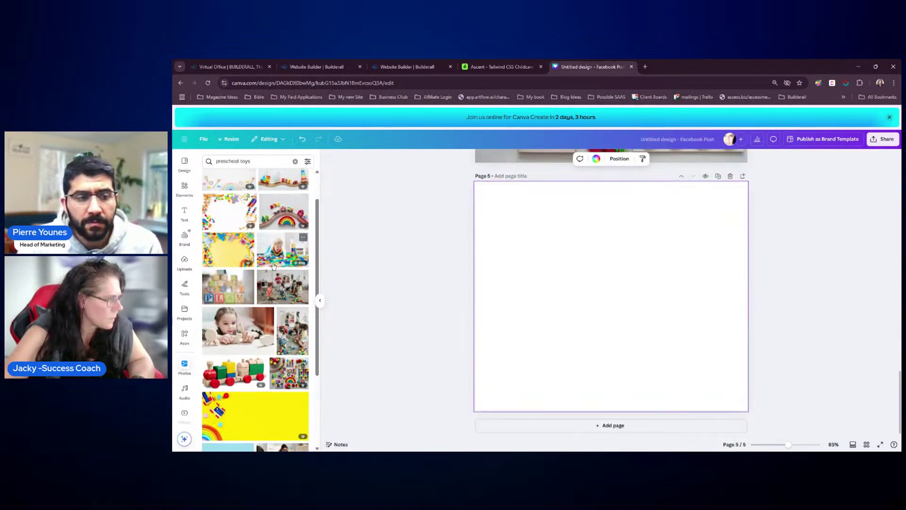
{"action": "double_click", "coordinate": [241, 162]}
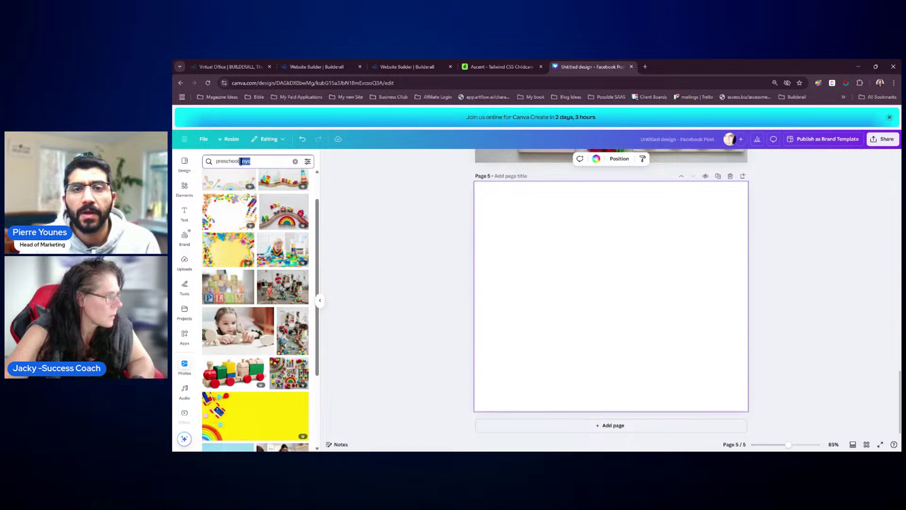
{"action": "key", "text": "BackSpace"}
{"action": "key", "text": "BackSpace"}
{"action": "key", "text": "BackSpace"}
{"action": "key", "text": "BackSpace"}
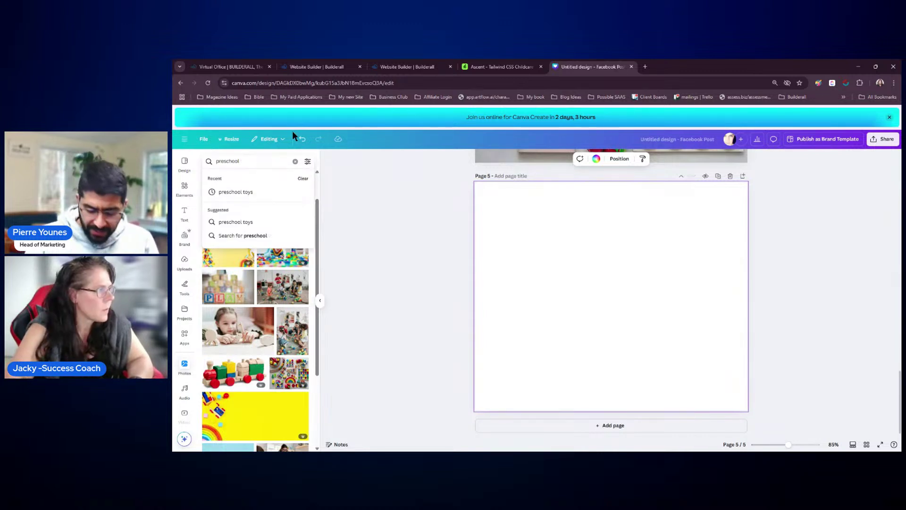
{"action": "type", "text": "furniture"}
{"action": "key", "text": "Return"}
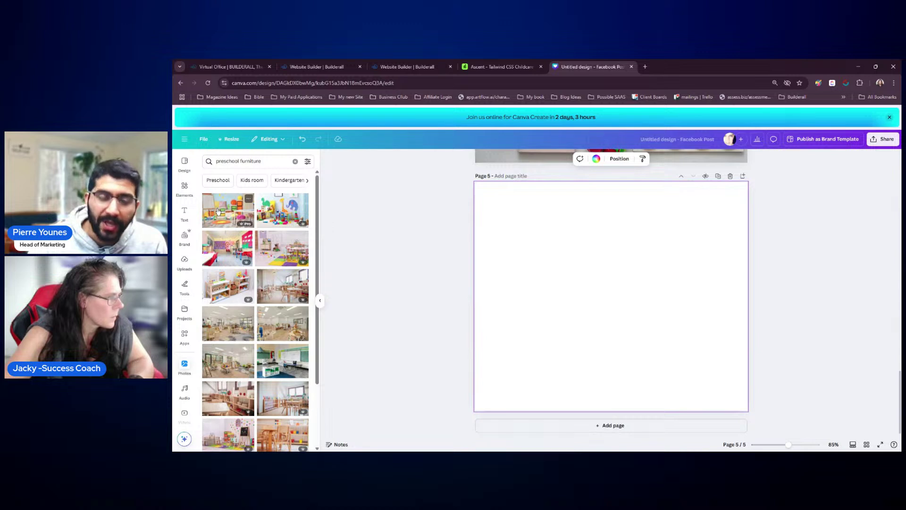
- Place the playroom photo with the easel and pink stool at page 5's top-left corner and enlarge it across the page's width
{"action": "left_click", "coordinate": [223, 208]}
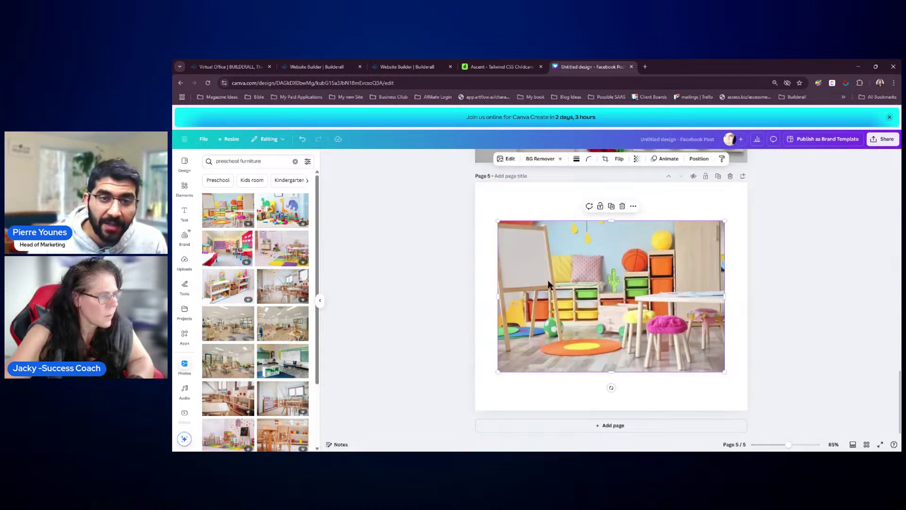
{"action": "left_click_drag", "start_coordinate": [548, 281], "coordinate": [527, 242]}
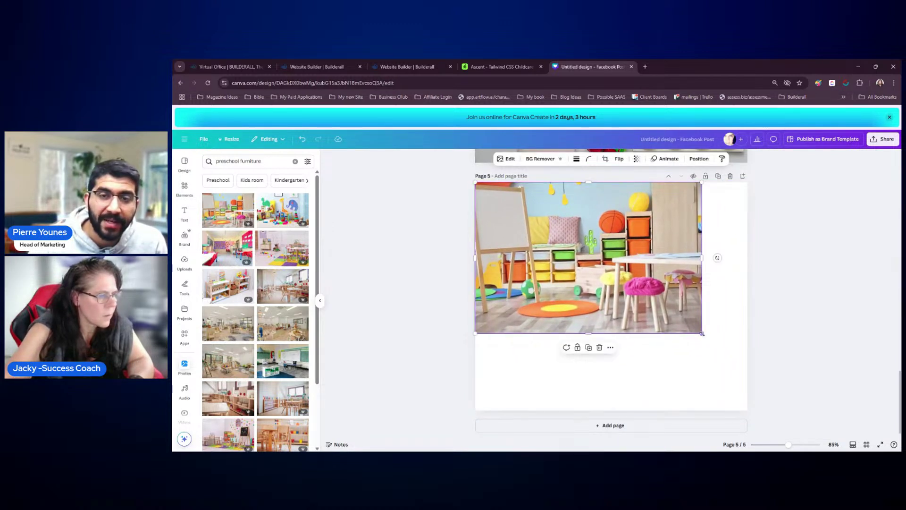
{"action": "left_click_drag", "start_coordinate": [702, 334], "coordinate": [793, 397]}
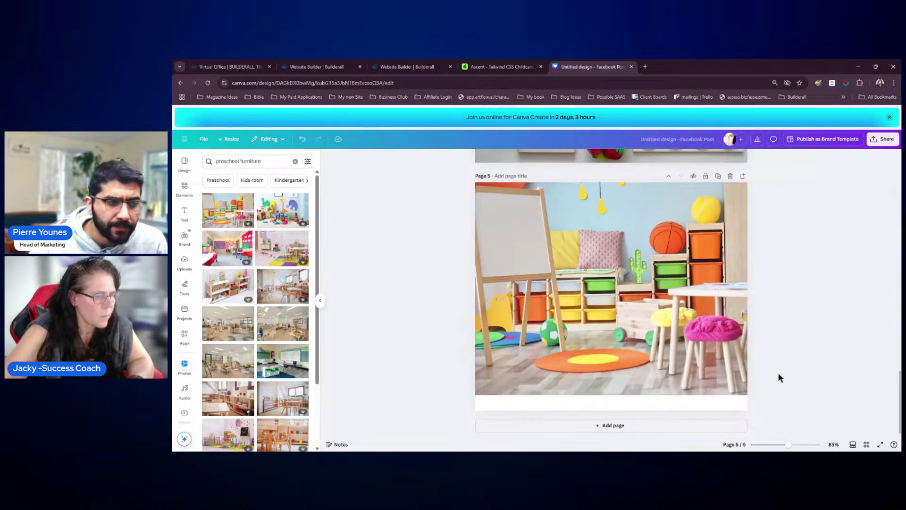
- Enlarge the playroom photo on page 5 until it covers the full page height
{"action": "left_click", "coordinate": [710, 374]}
{"action": "left_click_drag", "start_coordinate": [794, 398], "coordinate": [820, 409]}
{"action": "left_click", "coordinate": [858, 347]}
- Download pages 1-5 of the design as JPG files with the quality set to 73
{"action": "scroll", "coordinate": [859, 282], "scroll_direction": "up", "scroll_amount": 10}
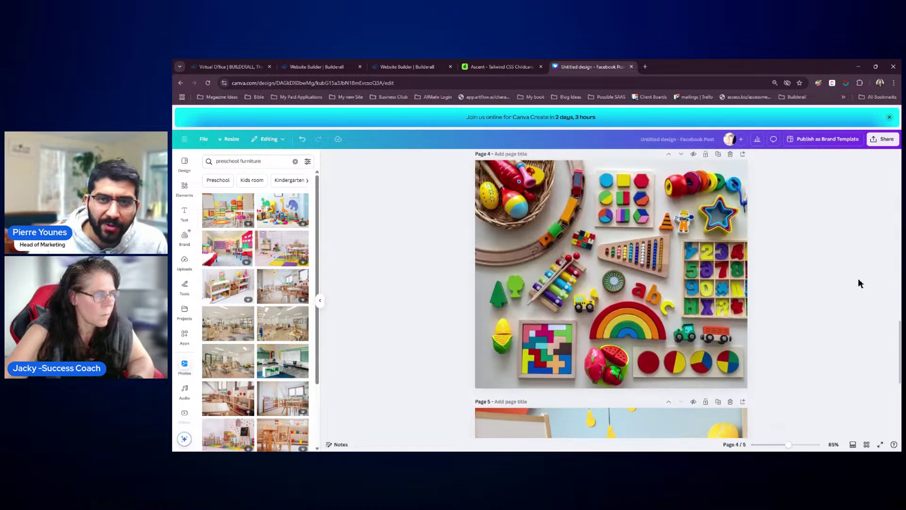
{"action": "left_click", "coordinate": [882, 140]}
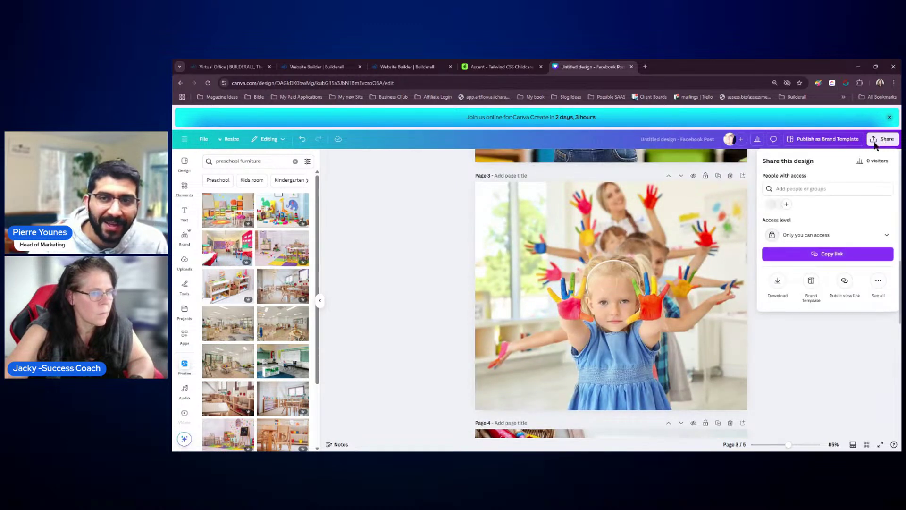
{"action": "left_click", "coordinate": [778, 284]}
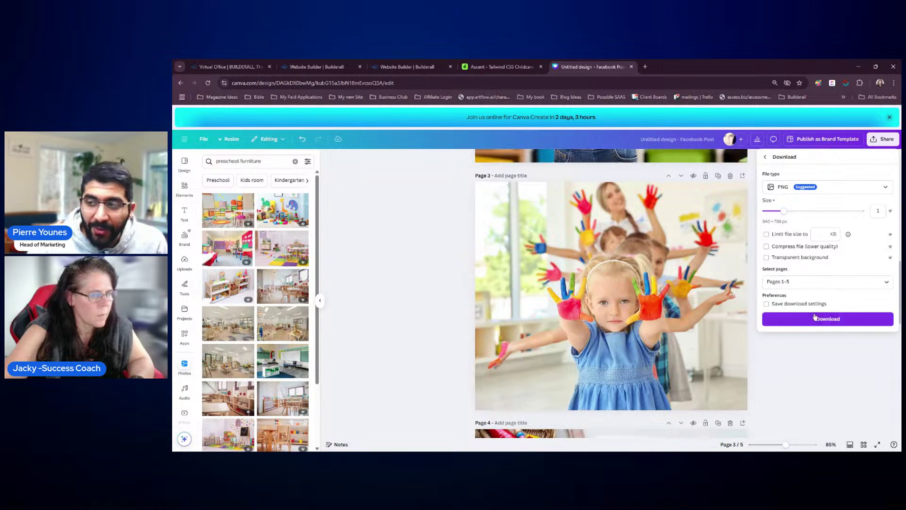
{"action": "left_click", "coordinate": [850, 189]}
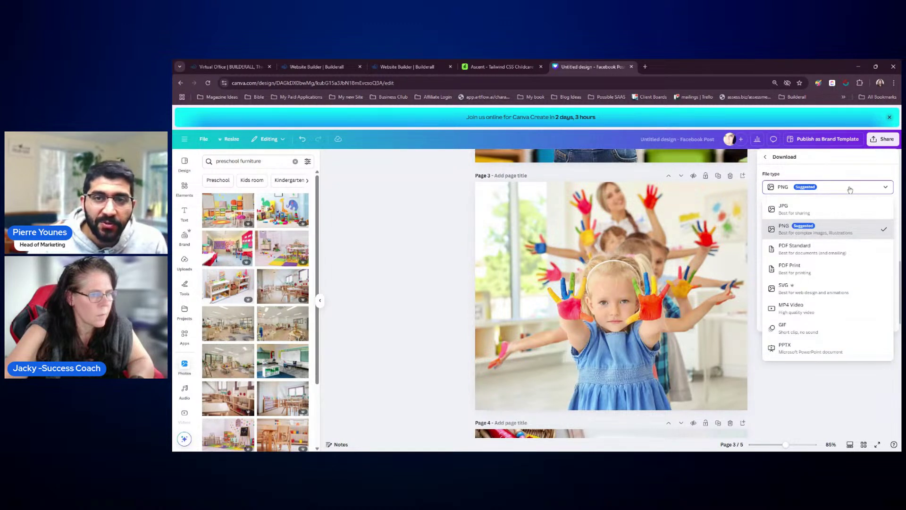
{"action": "left_click", "coordinate": [793, 210]}
{"action": "left_click_drag", "start_coordinate": [846, 247], "coordinate": [836, 248]}
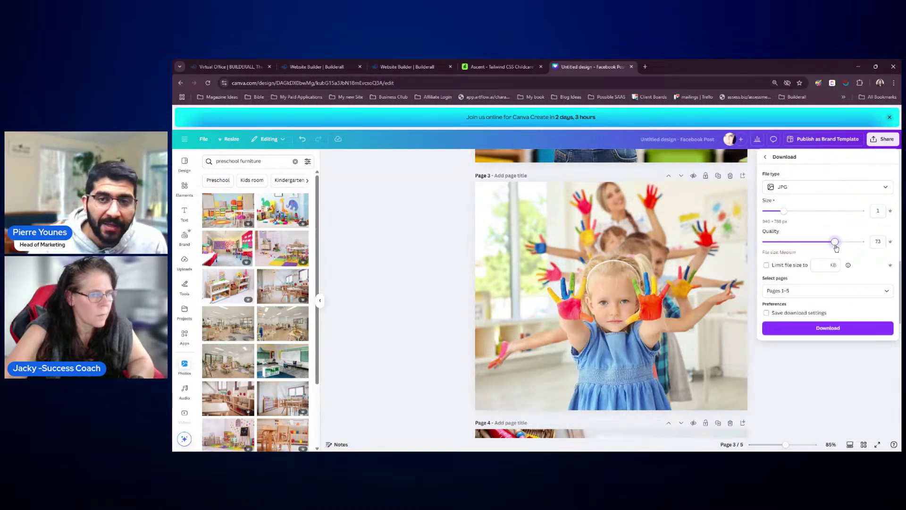
{"action": "left_click", "coordinate": [835, 327]}
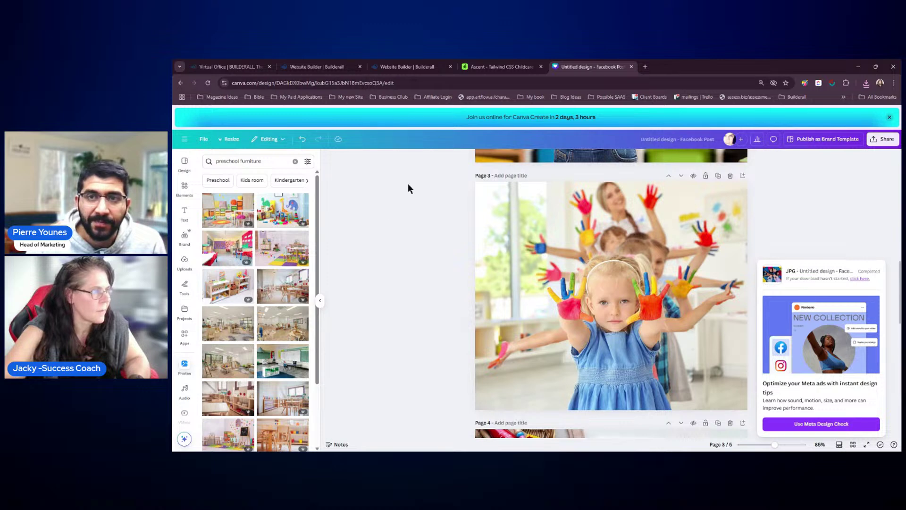
{"action": "left_click", "coordinate": [224, 159]}
{"action": "left_click", "coordinate": [184, 157]}
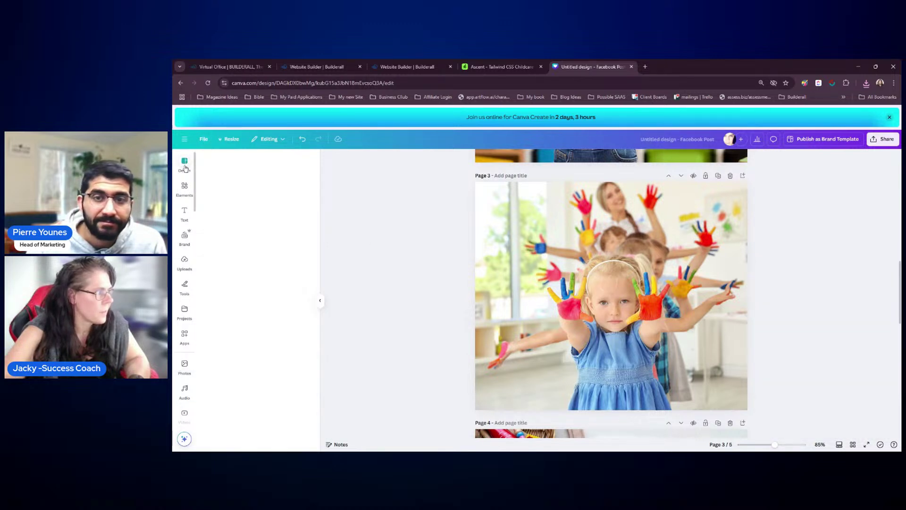
{"action": "left_click", "coordinate": [185, 140]}
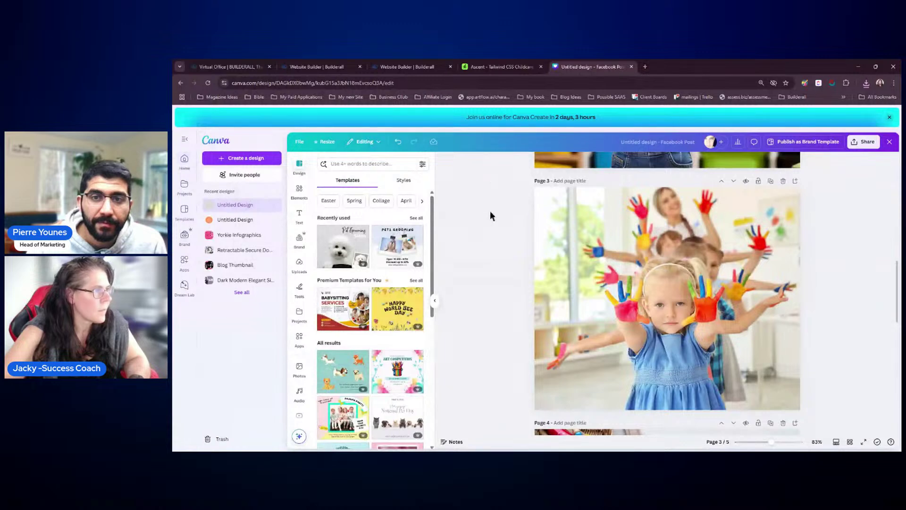
- Switch to the Builderall website editor and add a blank panel to the Home page
{"action": "left_click", "coordinate": [400, 67]}
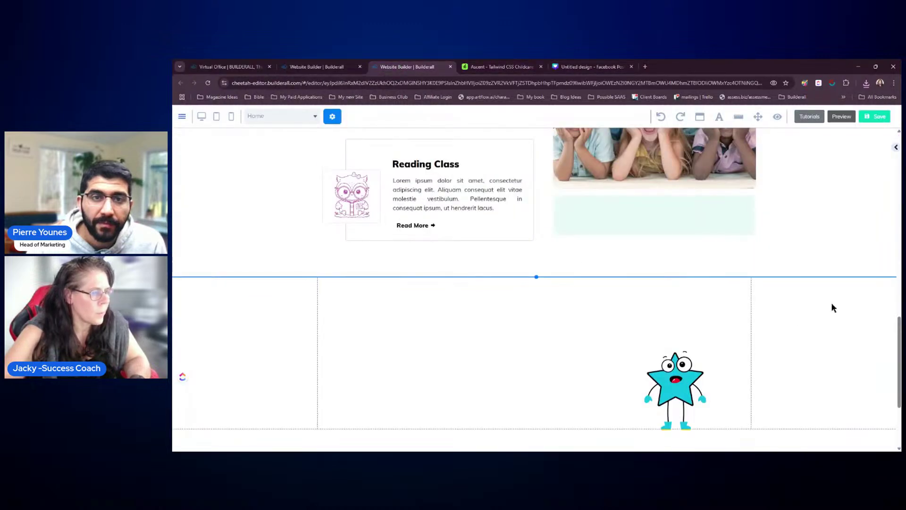
{"action": "scroll", "coordinate": [623, 337], "scroll_direction": "down", "scroll_amount": 4}
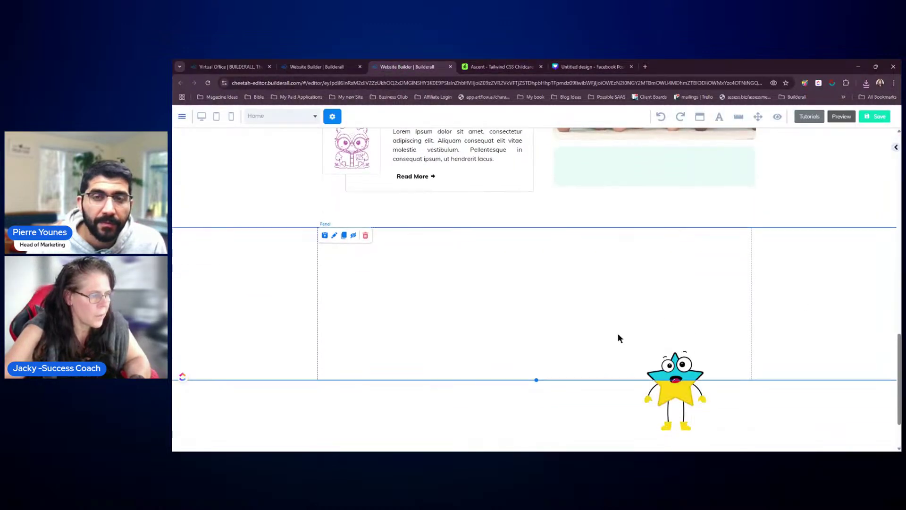
{"action": "scroll", "coordinate": [625, 330], "scroll_direction": "up", "scroll_amount": 5}
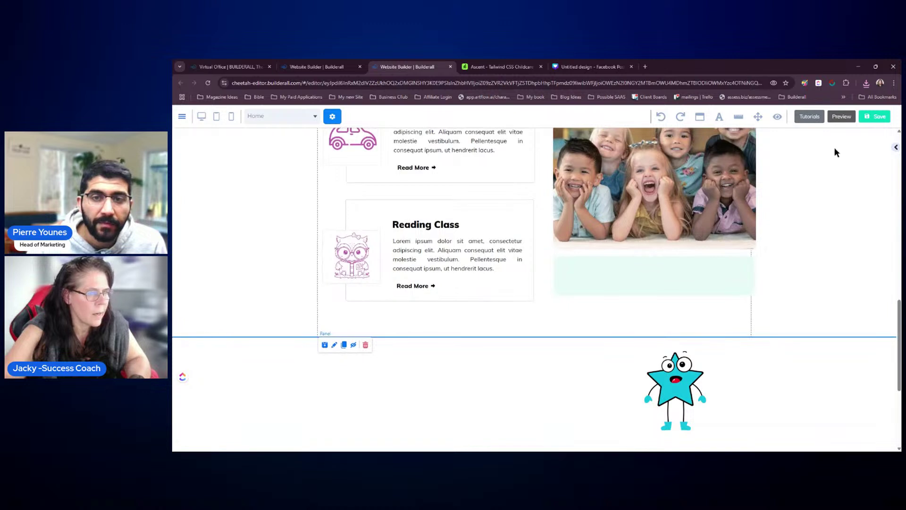
{"action": "left_click", "coordinate": [894, 149]}
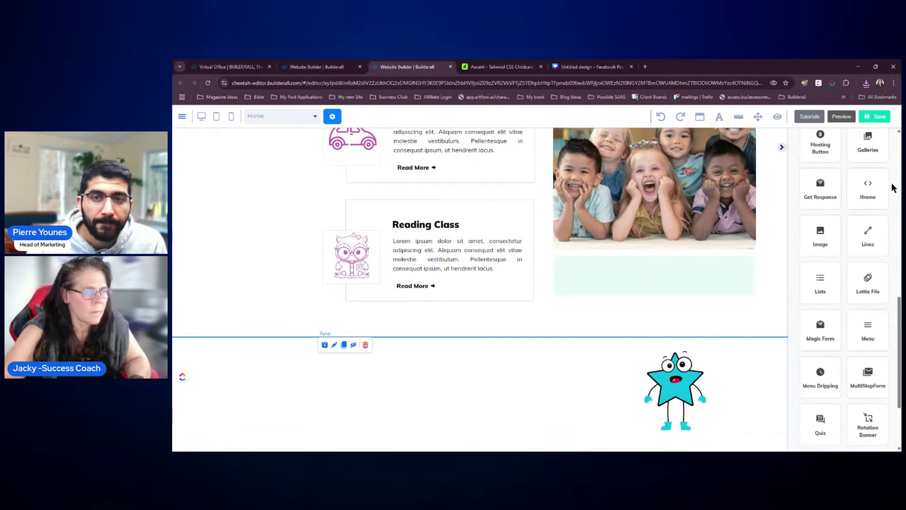
{"action": "left_click", "coordinate": [822, 172]}
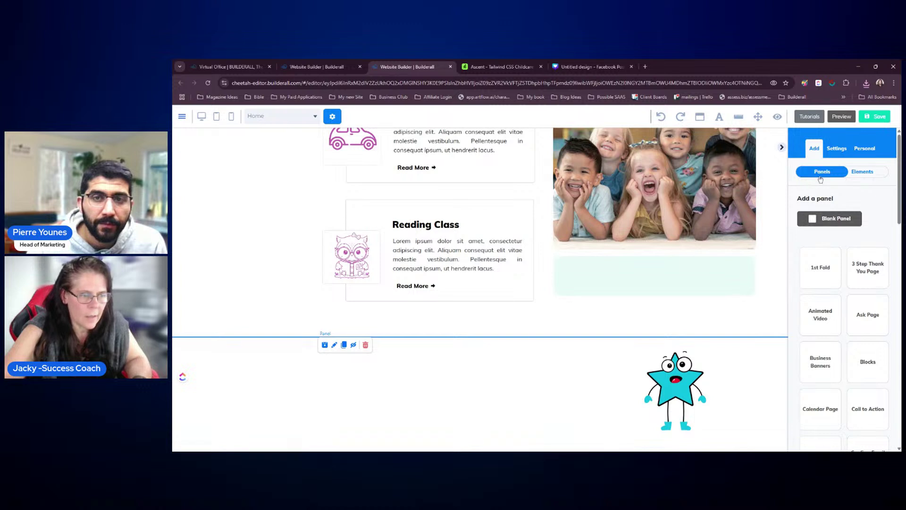
{"action": "left_click", "coordinate": [817, 218]}
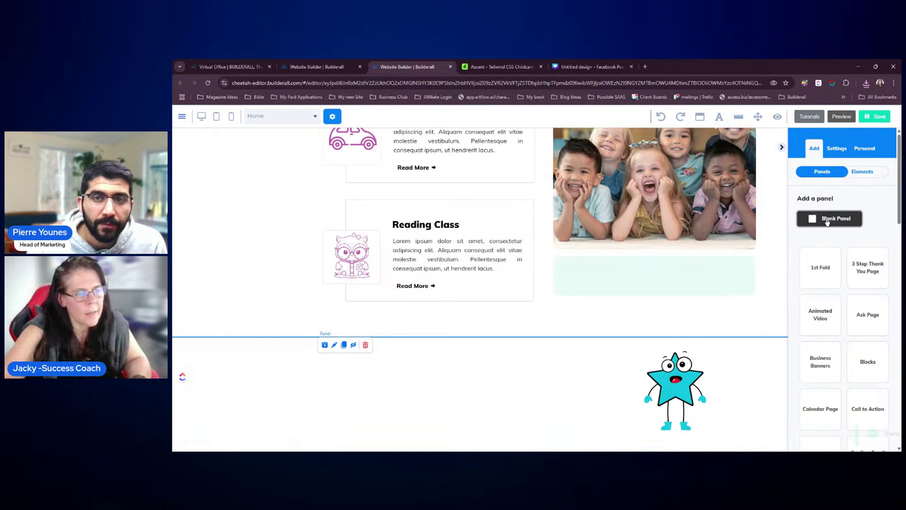
{"action": "left_click", "coordinate": [781, 149]}
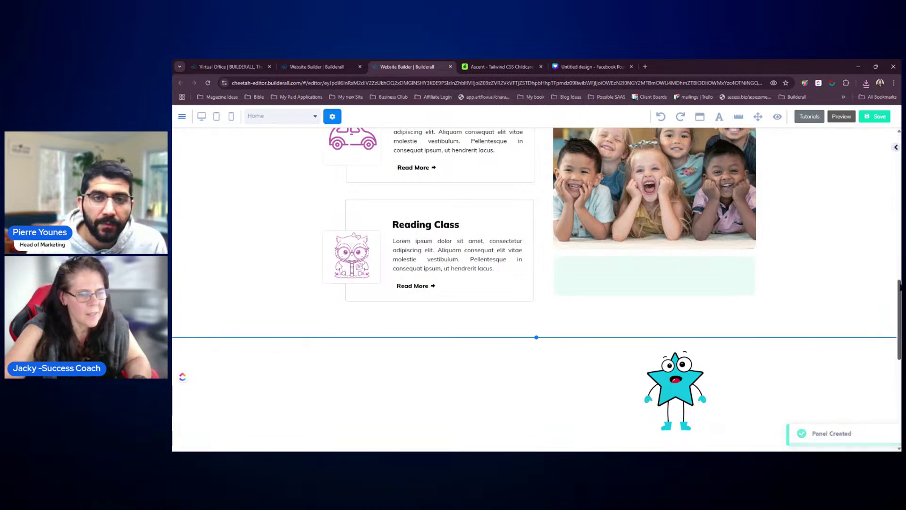
- Move the new text-box panel up in the panel order so it sits directly below the Reading Class section
{"action": "left_click_drag", "start_coordinate": [899, 292], "coordinate": [900, 377]}
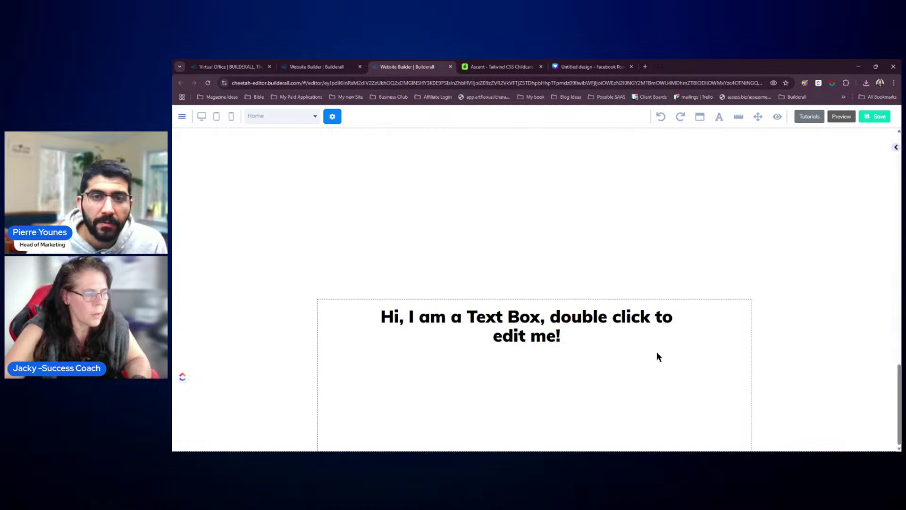
{"action": "left_click", "coordinate": [657, 355]}
{"action": "left_click_drag", "start_coordinate": [607, 319], "coordinate": [823, 115]}
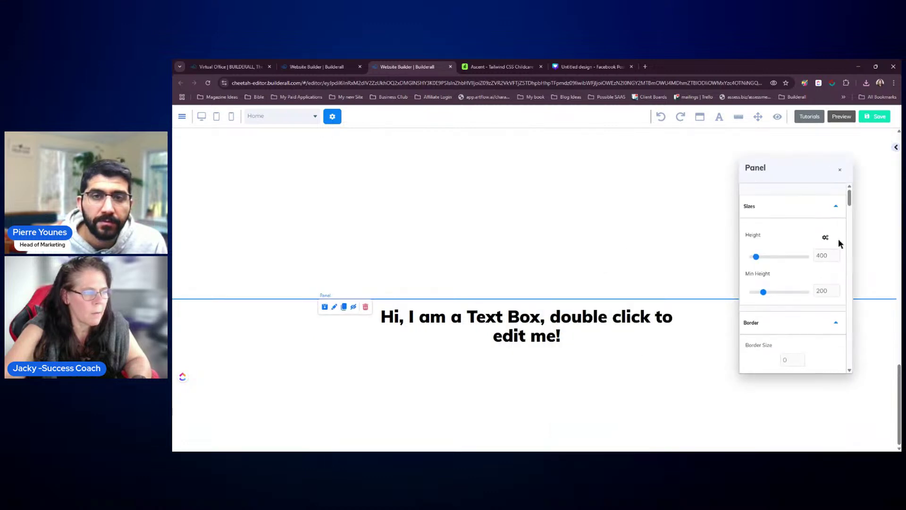
{"action": "scroll", "coordinate": [826, 274], "scroll_direction": "down", "scroll_amount": 10}
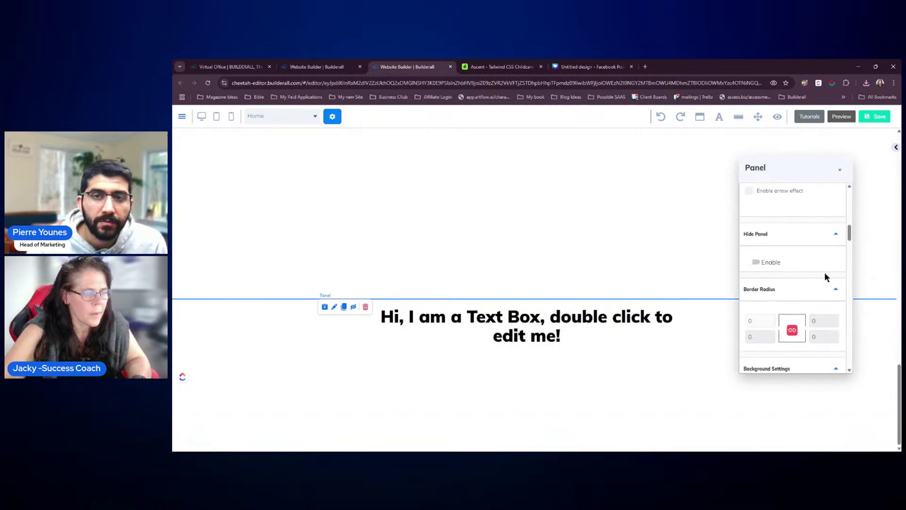
{"action": "scroll", "coordinate": [826, 277], "scroll_direction": "down", "scroll_amount": 10}
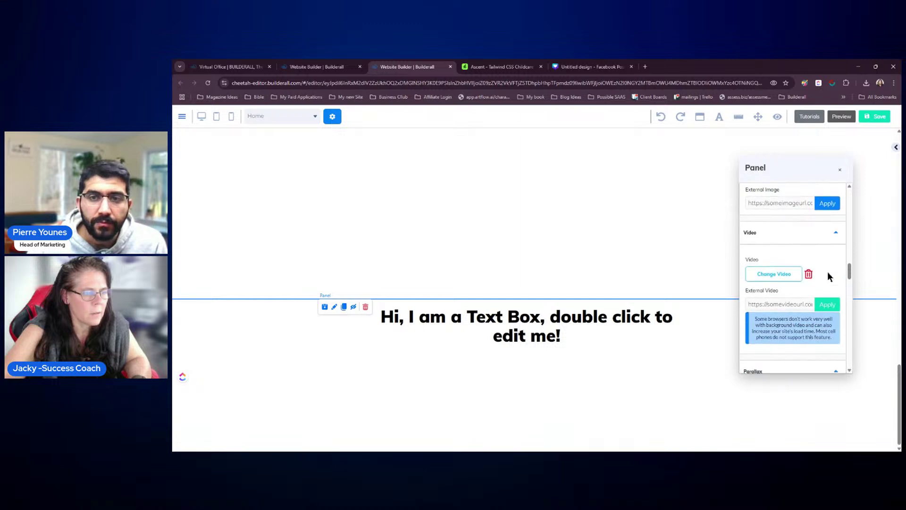
{"action": "scroll", "coordinate": [830, 276], "scroll_direction": "down", "scroll_amount": 10}
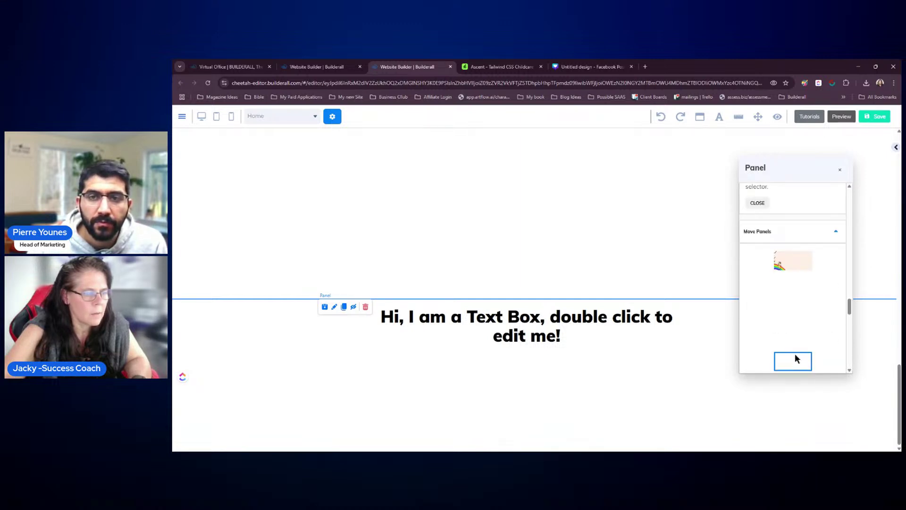
{"action": "scroll", "coordinate": [799, 325], "scroll_direction": "down", "scroll_amount": 1}
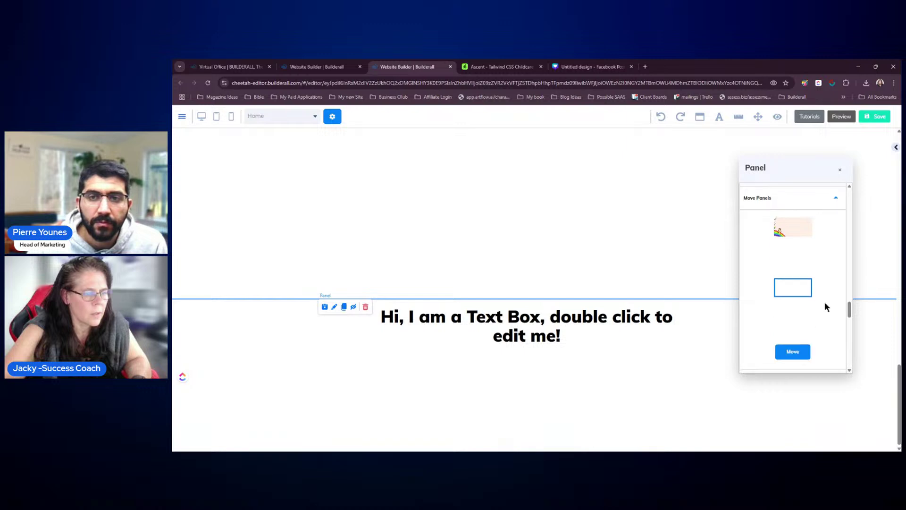
{"action": "left_click", "coordinate": [841, 170]}
{"action": "left_click", "coordinate": [896, 147]}
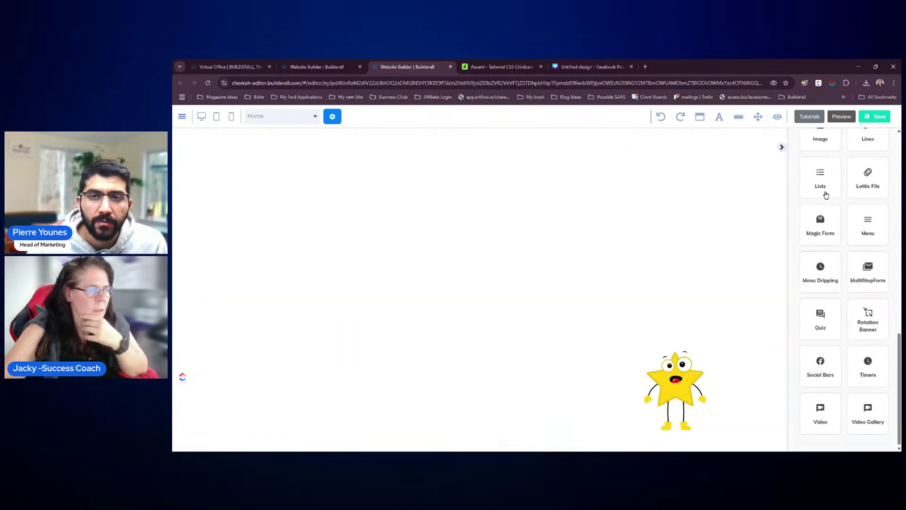
{"action": "scroll", "coordinate": [826, 196], "scroll_direction": "up", "scroll_amount": 3}
{"action": "left_click", "coordinate": [781, 149]}
- Extend the text-box panel below the Reading Class section downward to nearly twice its height
{"action": "scroll", "coordinate": [769, 189], "scroll_direction": "up", "scroll_amount": 5}
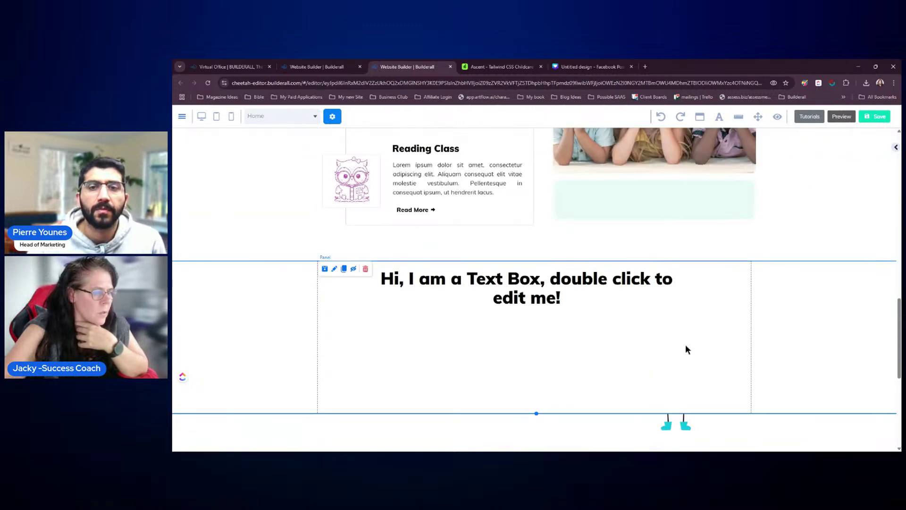
{"action": "scroll", "coordinate": [686, 344], "scroll_direction": "down", "scroll_amount": 3}
{"action": "scroll", "coordinate": [693, 342], "scroll_direction": "up", "scroll_amount": 3}
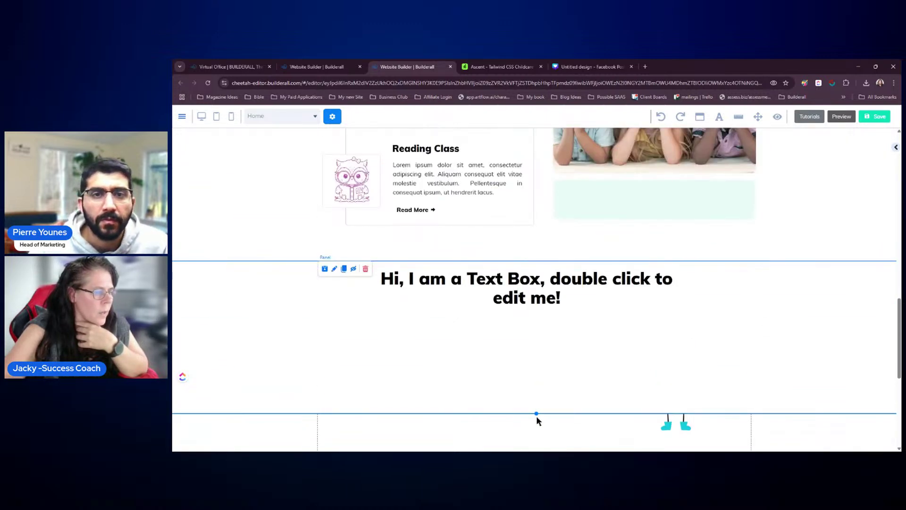
{"action": "left_click_drag", "start_coordinate": [536, 414], "coordinate": [547, 436]}
{"action": "scroll", "coordinate": [590, 376], "scroll_direction": "down", "scroll_amount": 2}
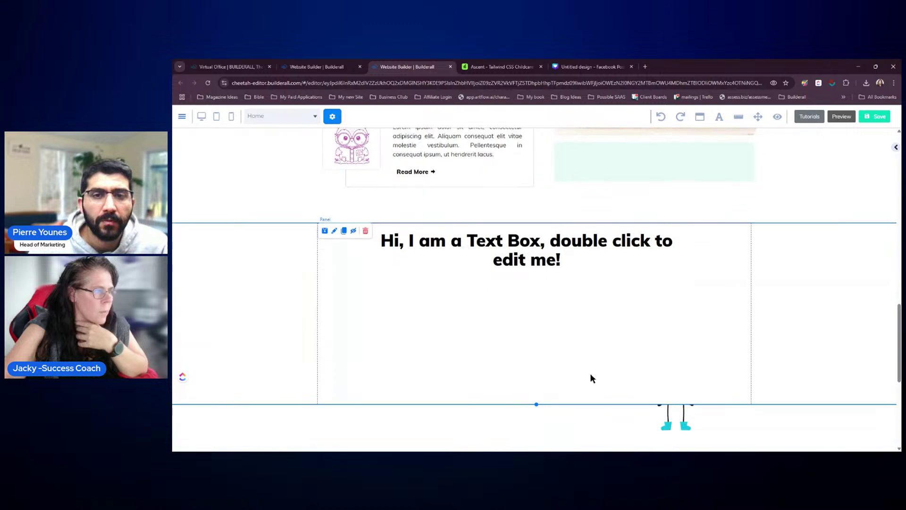
{"action": "left_click_drag", "start_coordinate": [536, 367], "coordinate": [543, 431]}
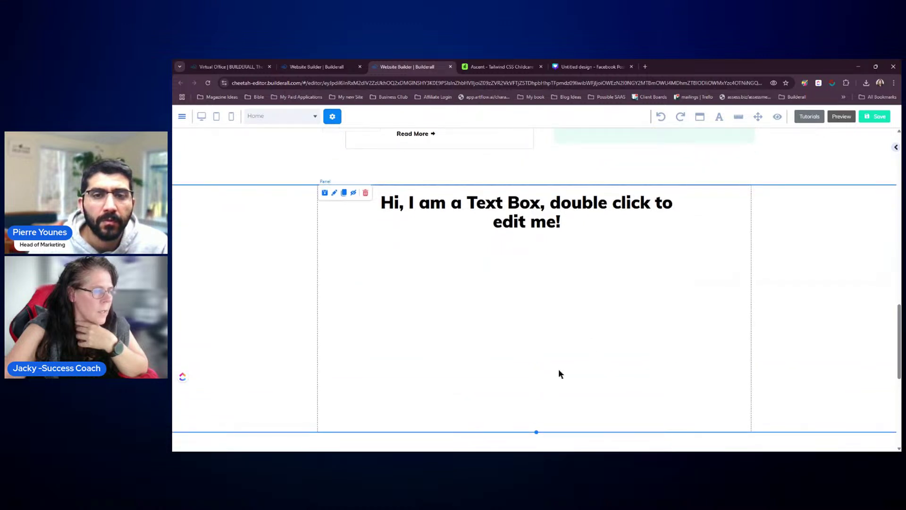
{"action": "scroll", "coordinate": [561, 368], "scroll_direction": "down", "scroll_amount": 1}
{"action": "left_click_drag", "start_coordinate": [537, 393], "coordinate": [538, 431]}
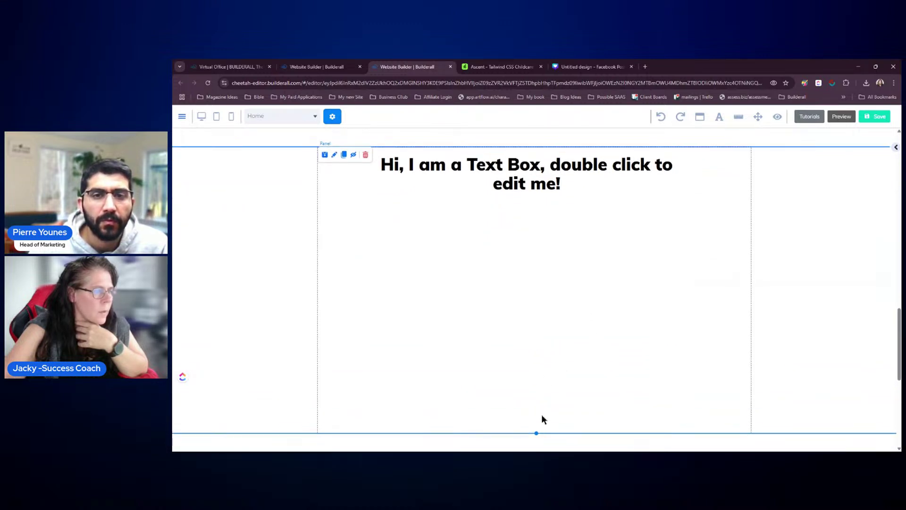
- Delete the placeholder text box from the new panel and close the floating panel settings
{"action": "left_click_drag", "start_coordinate": [520, 155], "coordinate": [523, 199]}
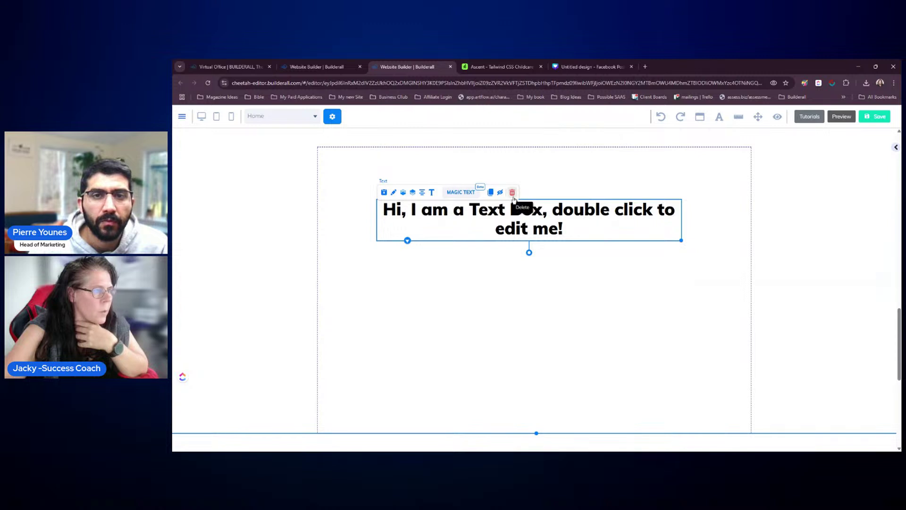
{"action": "left_click", "coordinate": [512, 192]}
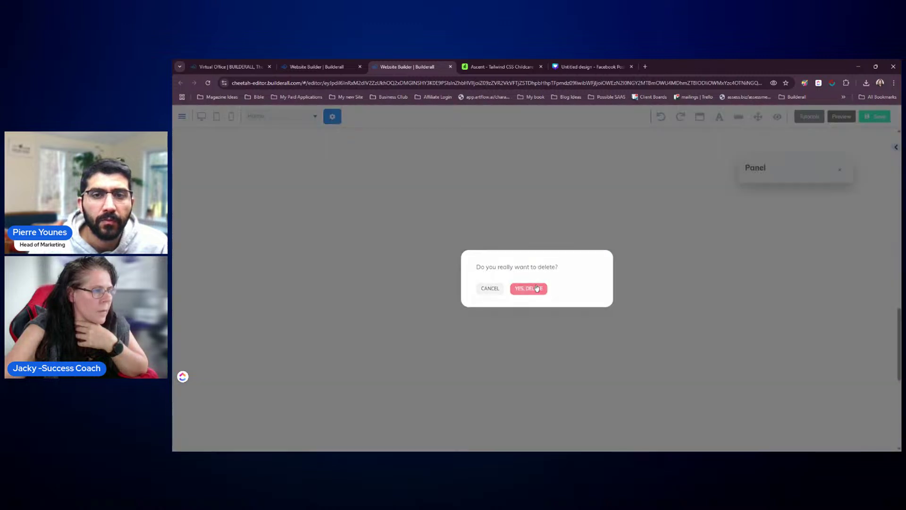
{"action": "left_click", "coordinate": [537, 288]}
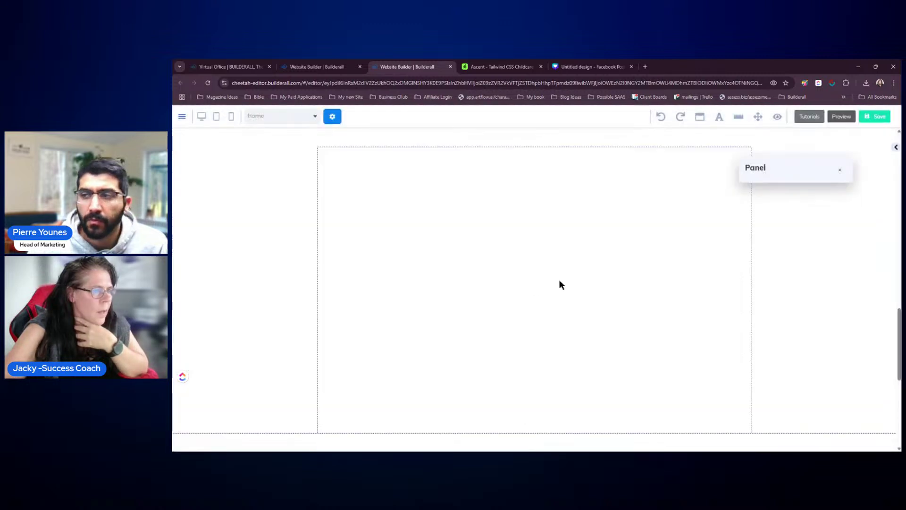
{"action": "left_click", "coordinate": [839, 170]}
- Add a vertical image element near the upper-left corner of the empty panel and enlarge it to nearly twice its size
{"action": "left_click", "coordinate": [551, 203]}
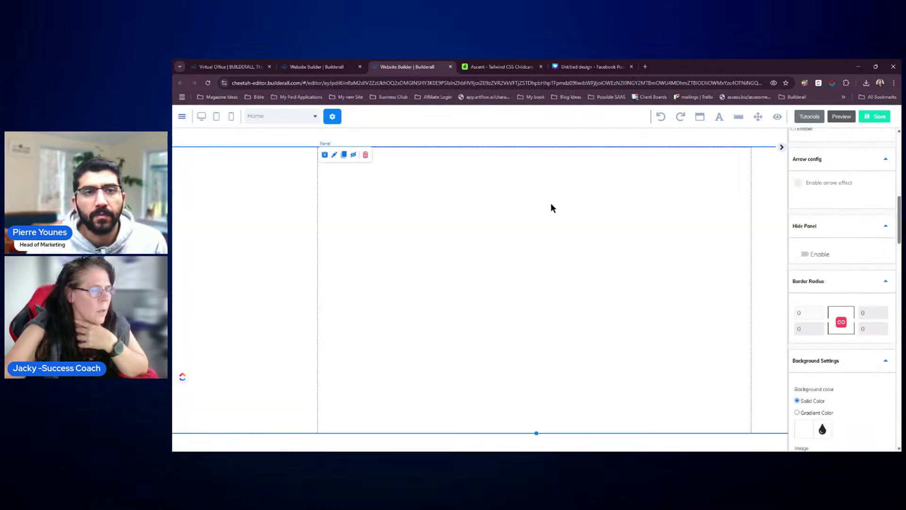
{"action": "left_click", "coordinate": [782, 147]}
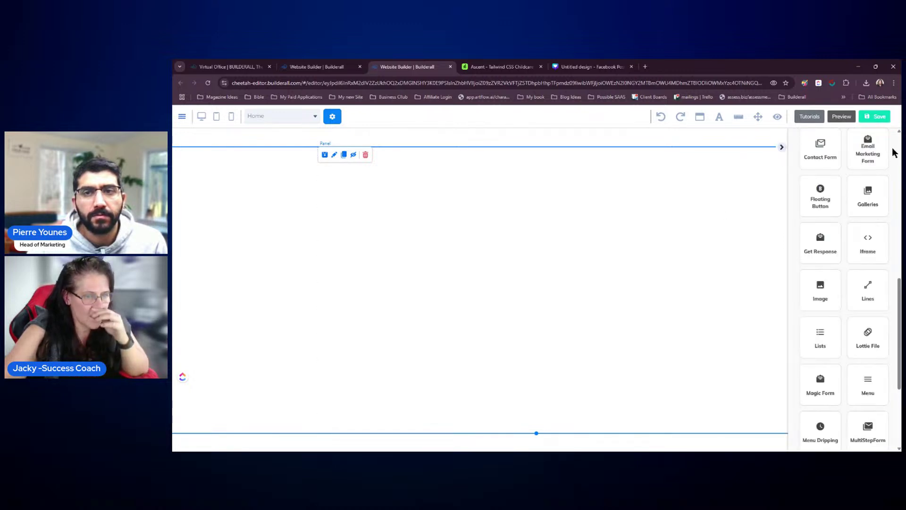
{"action": "scroll", "coordinate": [867, 202], "scroll_direction": "up", "scroll_amount": 8}
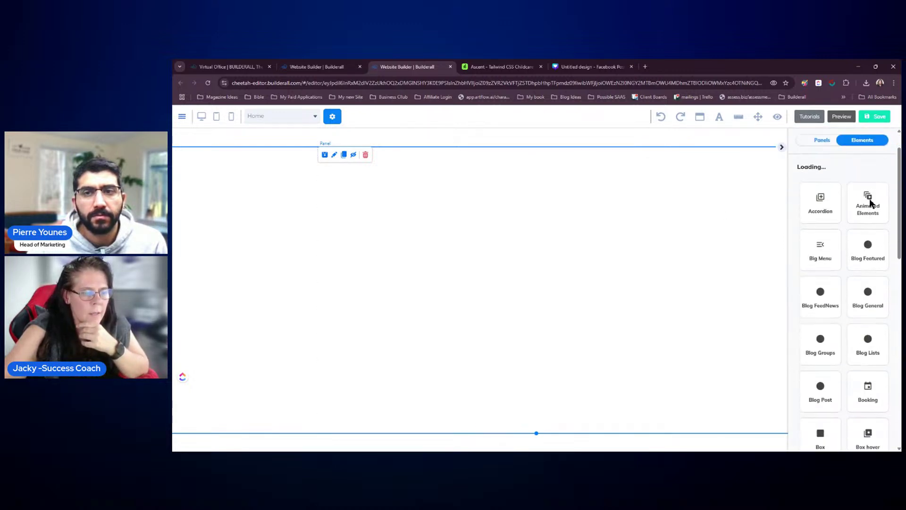
{"action": "scroll", "coordinate": [869, 200], "scroll_direction": "down", "scroll_amount": 6}
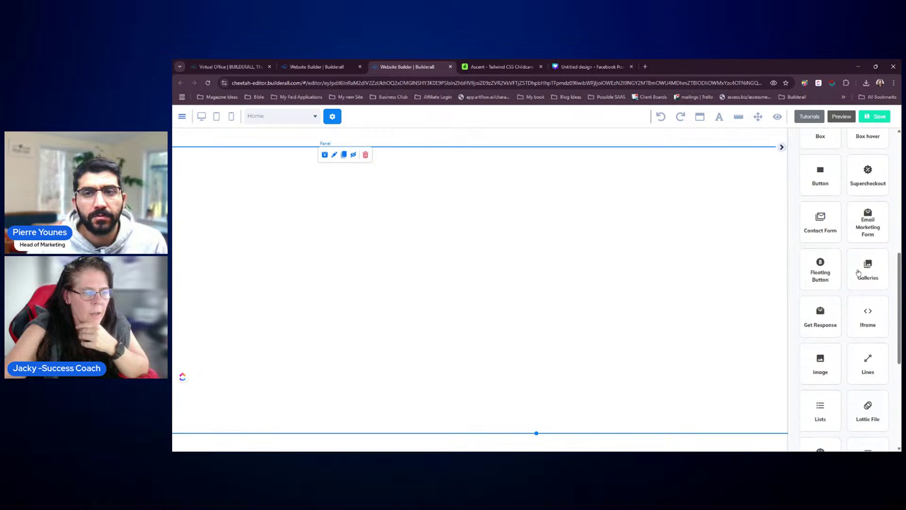
{"action": "left_click", "coordinate": [826, 379]}
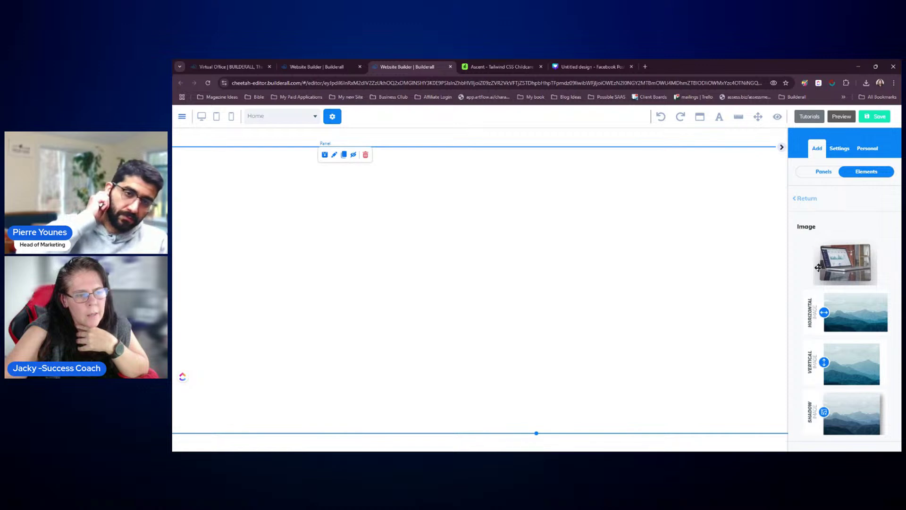
{"action": "left_click_drag", "start_coordinate": [838, 259], "coordinate": [741, 260]}
{"action": "left_click_drag", "start_coordinate": [642, 268], "coordinate": [866, 300]}
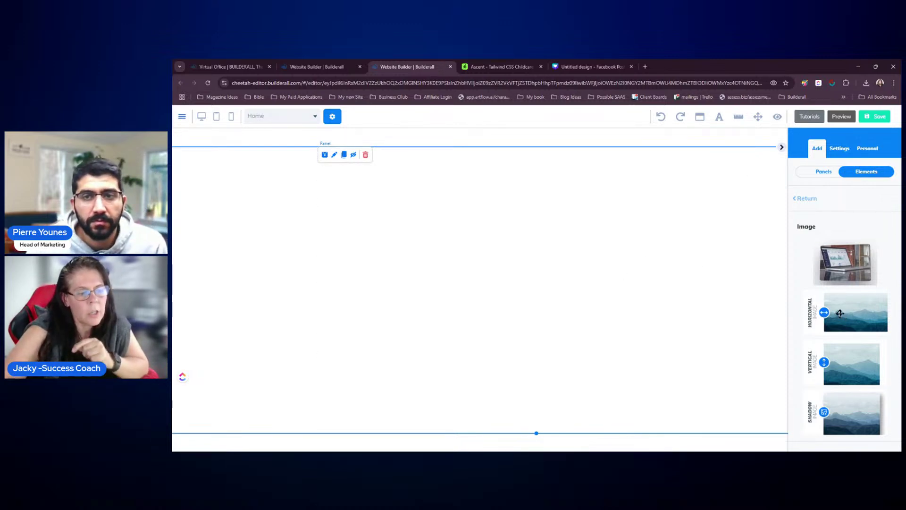
{"action": "left_click_drag", "start_coordinate": [853, 366], "coordinate": [368, 214]}
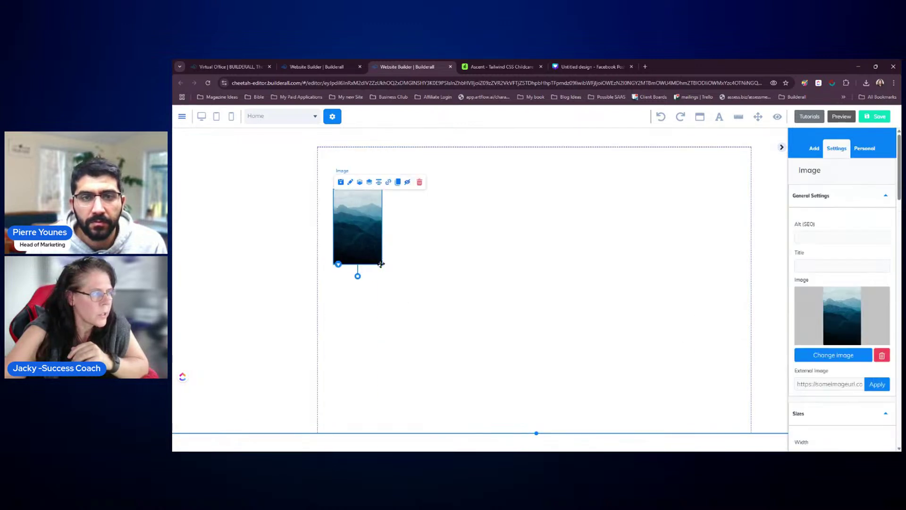
{"action": "left_click_drag", "start_coordinate": [381, 264], "coordinate": [416, 336]}
{"action": "left_click", "coordinate": [415, 335]}
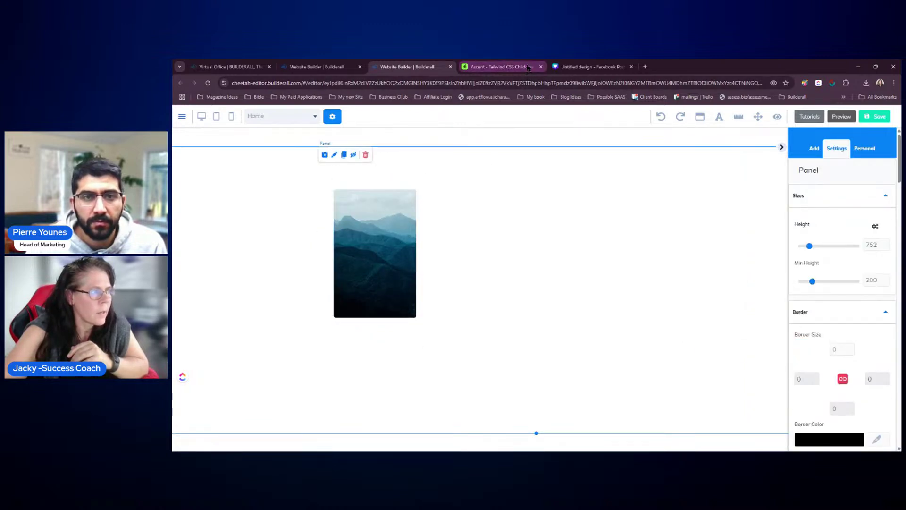
- Check the gallery photo arrangement in the Ascent template preview and return to the website editor
{"action": "left_click", "coordinate": [502, 66]}
{"action": "mouse_move", "coordinate": [383, 233]}
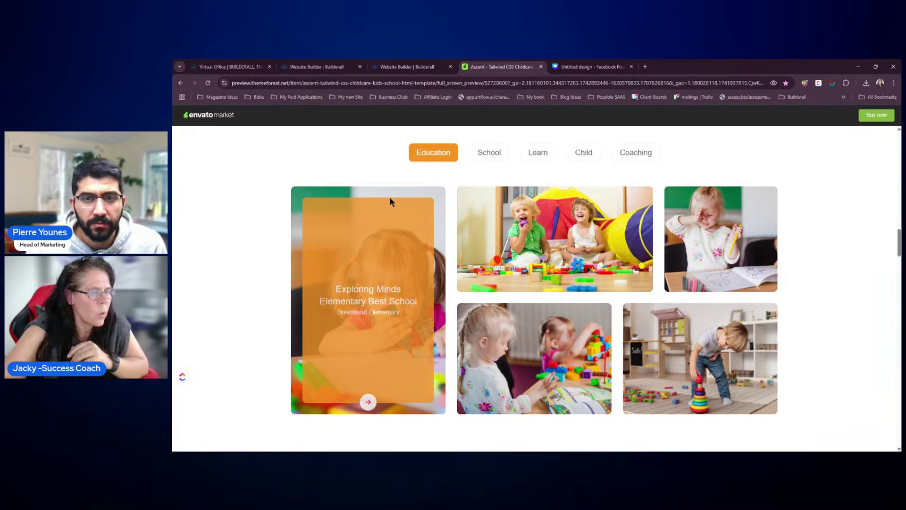
{"action": "left_click", "coordinate": [415, 68]}
- Add four horizontal image elements to the right half of the panel beside the vertical image and collapse the settings sidebar
{"action": "left_click", "coordinate": [414, 254]}
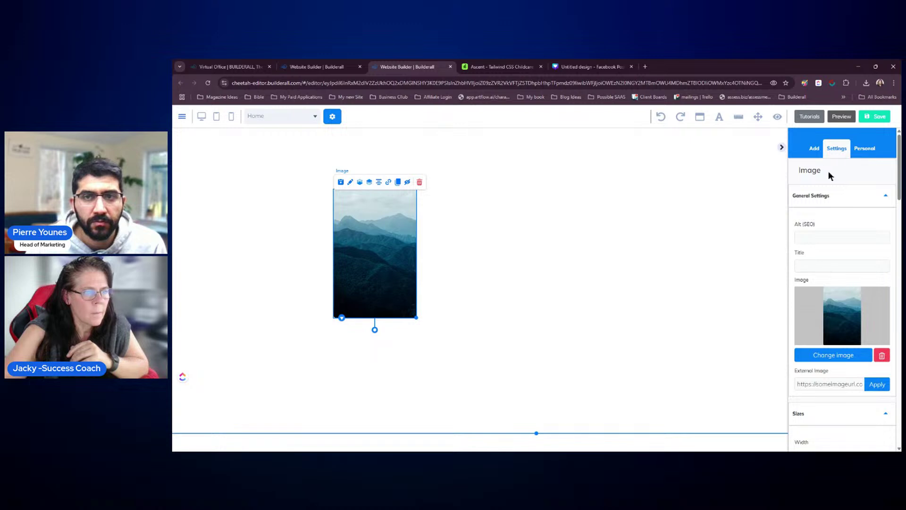
{"action": "left_click", "coordinate": [782, 147]}
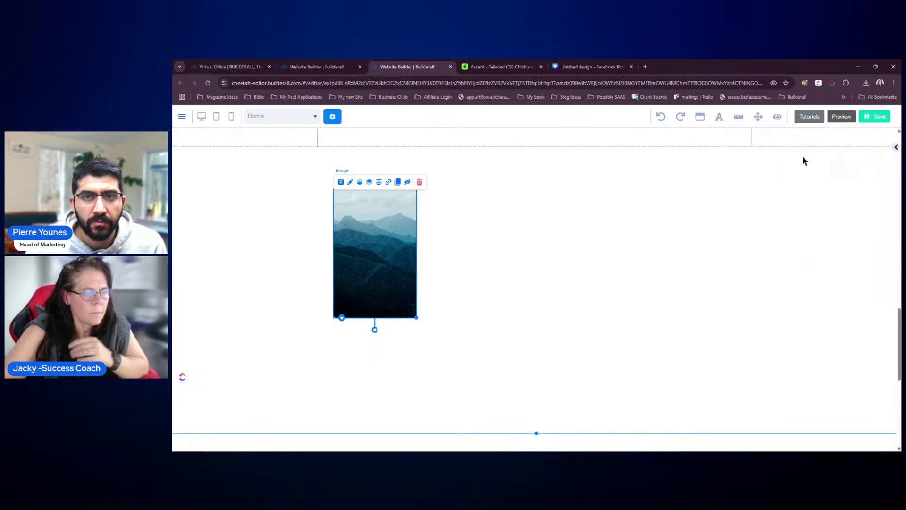
{"action": "scroll", "coordinate": [817, 160], "scroll_direction": "up", "scroll_amount": 4}
{"action": "scroll", "coordinate": [745, 278], "scroll_direction": "down", "scroll_amount": 4}
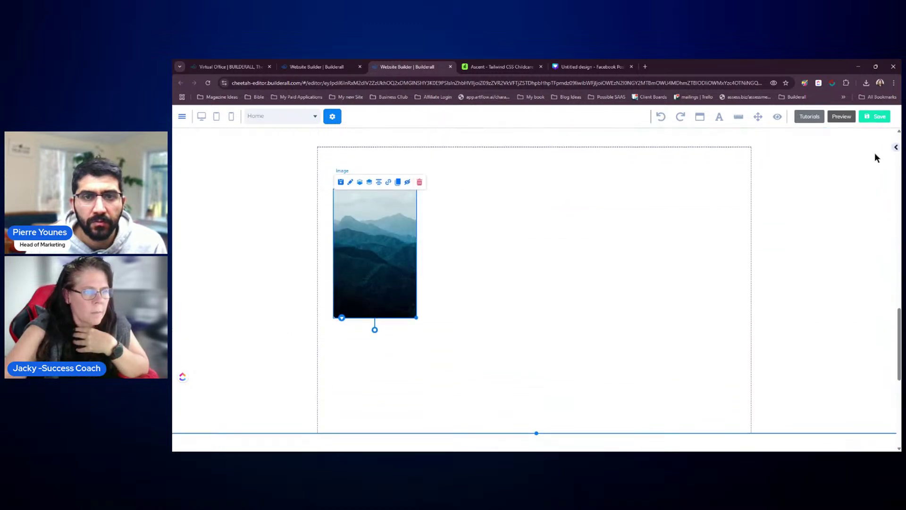
{"action": "left_click", "coordinate": [896, 147]}
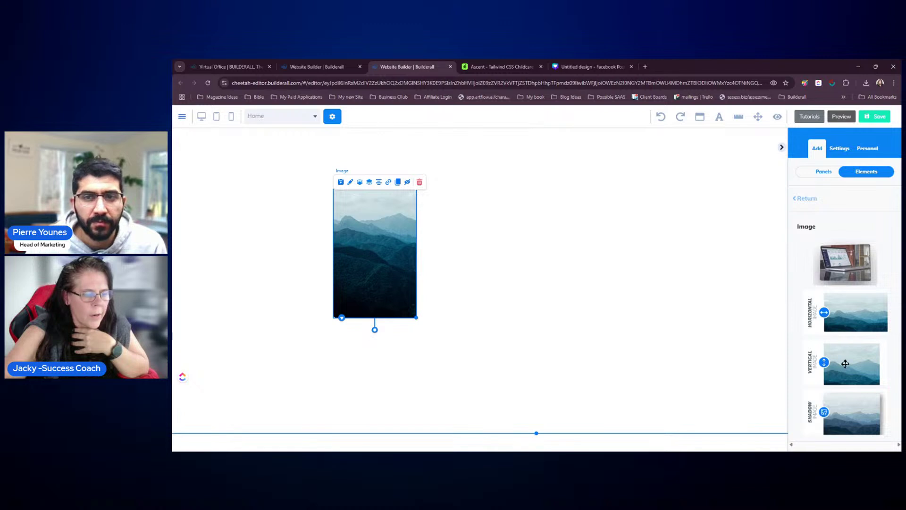
{"action": "left_click_drag", "start_coordinate": [846, 363], "coordinate": [631, 211]}
{"action": "left_click_drag", "start_coordinate": [823, 313], "coordinate": [674, 360]}
{"action": "left_click", "coordinate": [782, 147]}
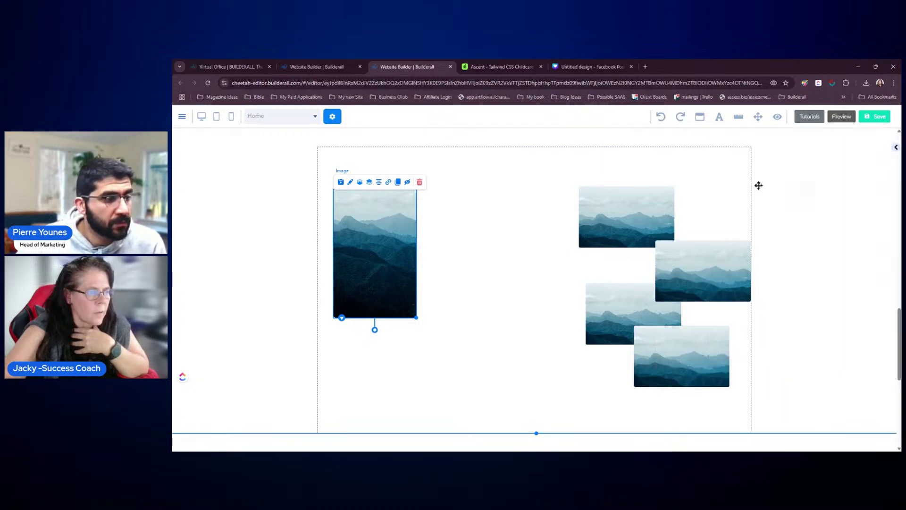
- Start replacing the vertical placeholder image and upload 1.jpg, 2.jpg, 3.jpg, 4.jpg and 5.jpg to the All folder of the Business Toolkit
{"action": "left_click", "coordinate": [611, 229]}
{"action": "double_click", "coordinate": [400, 238]}
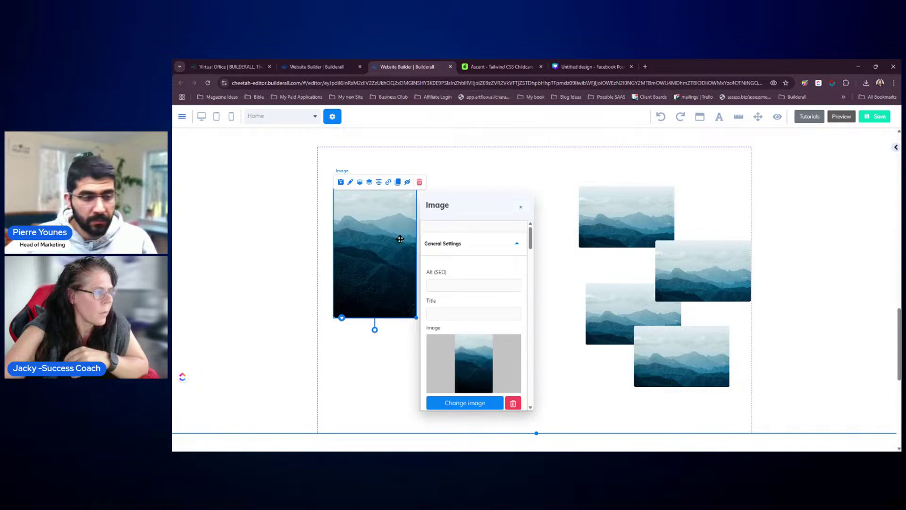
{"action": "left_click", "coordinate": [476, 403]}
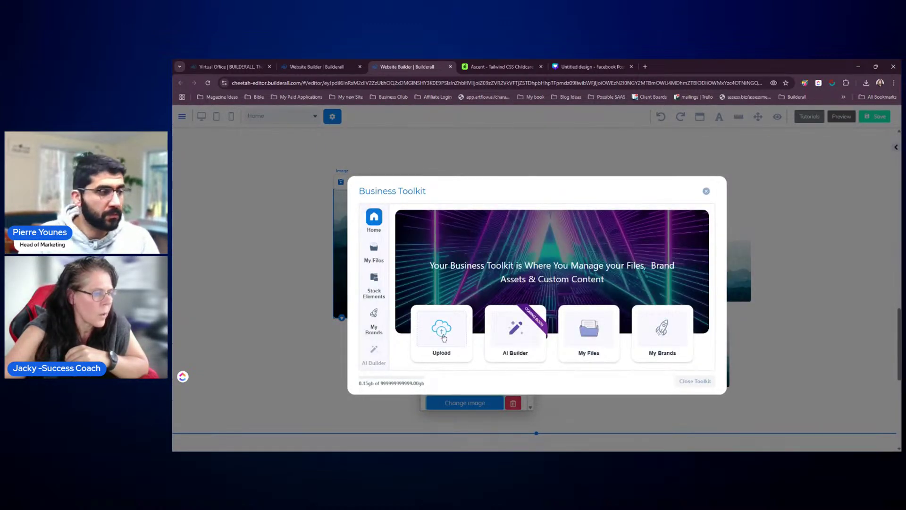
{"action": "left_click", "coordinate": [444, 337]}
{"action": "left_click", "coordinate": [543, 311]}
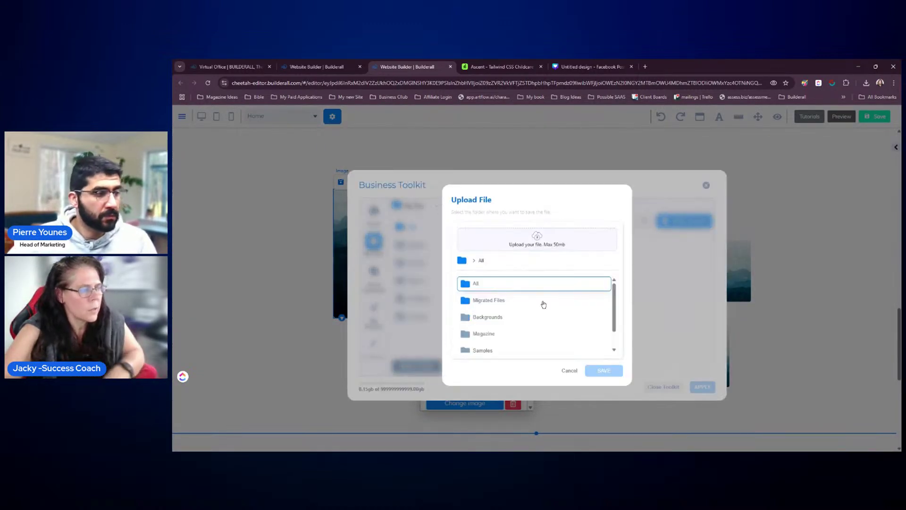
{"action": "left_click", "coordinate": [550, 247]}
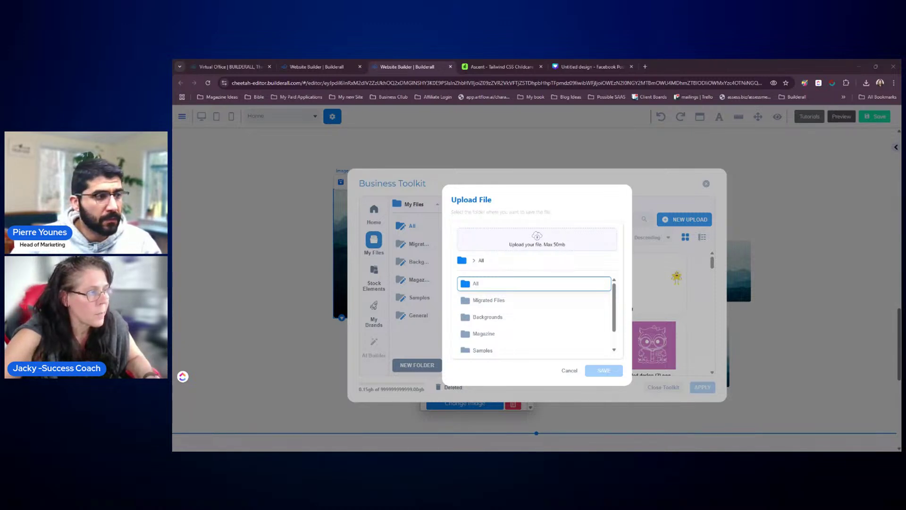
{"action": "key", "text": "Return"}
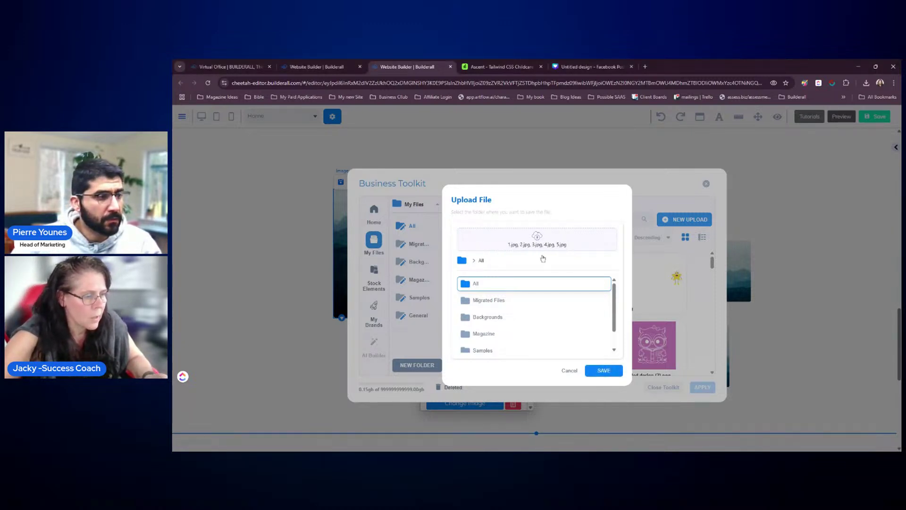
{"action": "left_click", "coordinate": [601, 373]}
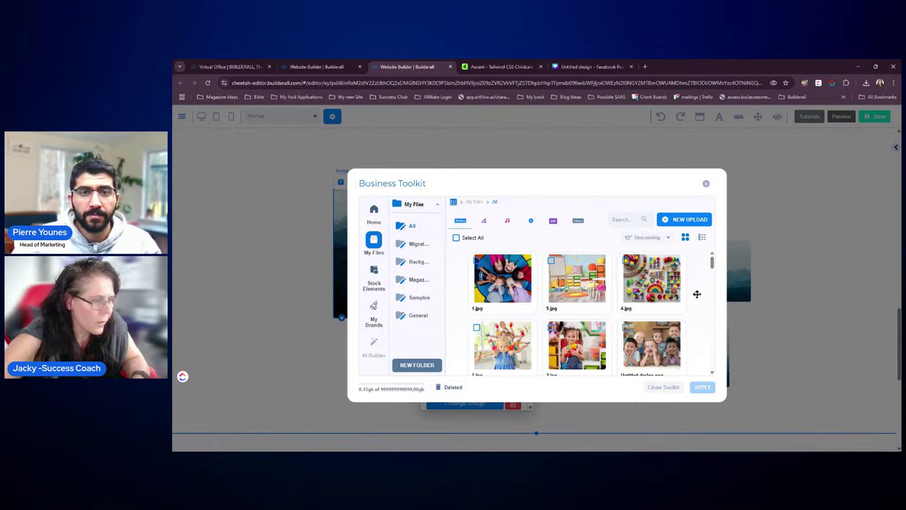
- Apply the uploaded photo of the girl with pigtails to the vertical placeholder image
{"action": "scroll", "coordinate": [698, 295], "scroll_direction": "down", "scroll_amount": 1}
{"action": "scroll", "coordinate": [698, 295], "scroll_direction": "up", "scroll_amount": 1}
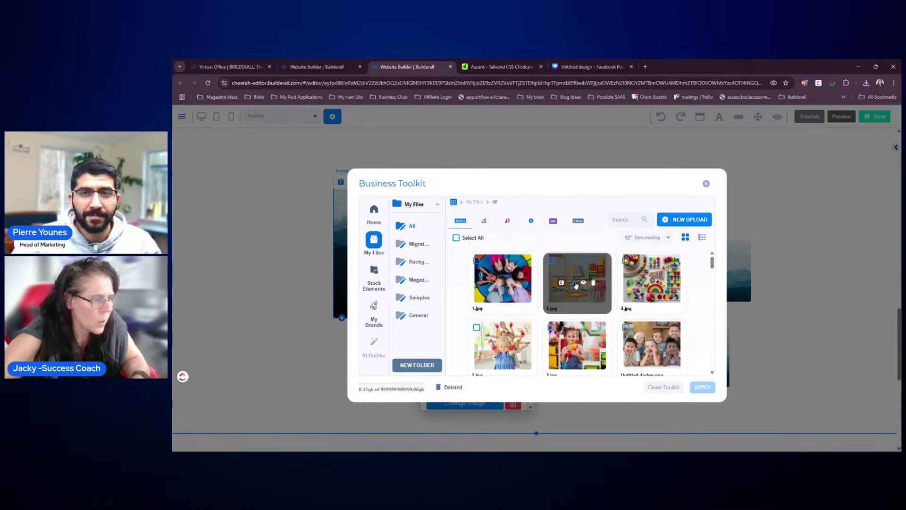
{"action": "left_click", "coordinate": [603, 364]}
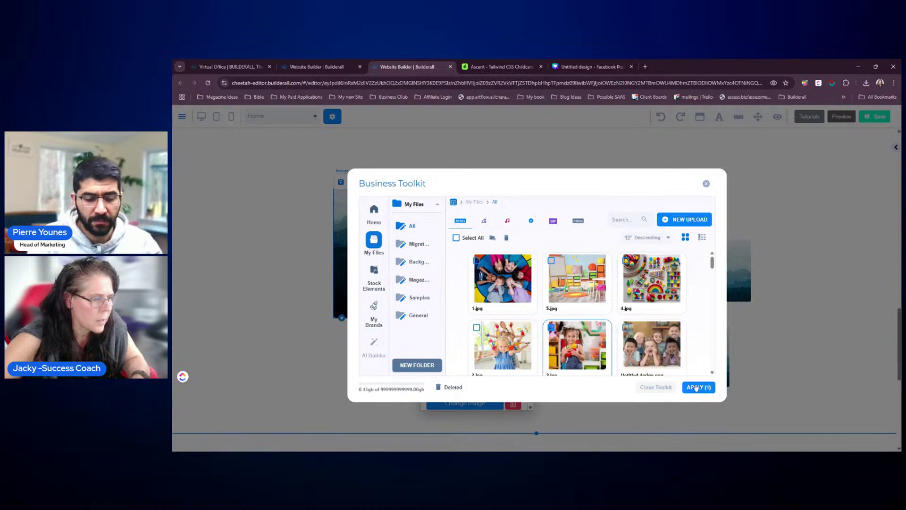
{"action": "left_click", "coordinate": [699, 387]}
- Enlarge the girl photo to more than twice its size and position it across the panel's left guide line
{"action": "left_click", "coordinate": [417, 259]}
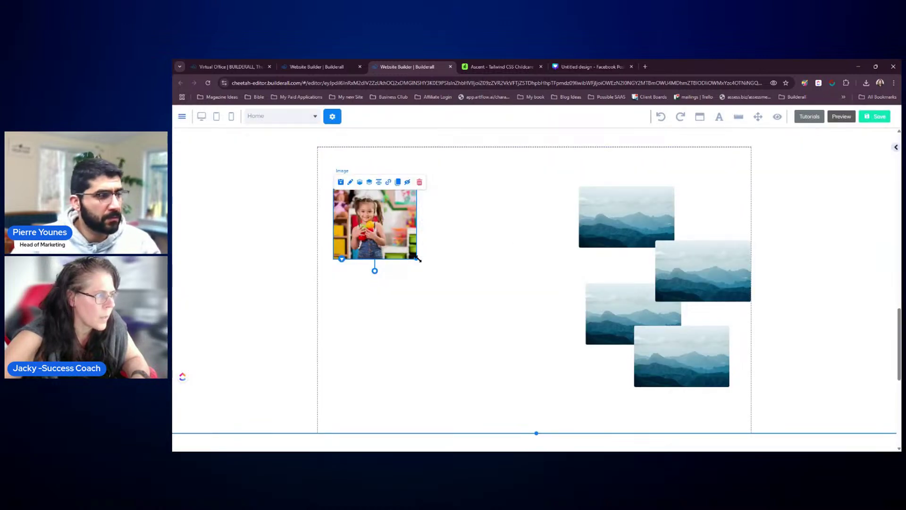
{"action": "left_click_drag", "start_coordinate": [422, 266], "coordinate": [484, 429]}
{"action": "left_click_drag", "start_coordinate": [376, 282], "coordinate": [360, 292]}
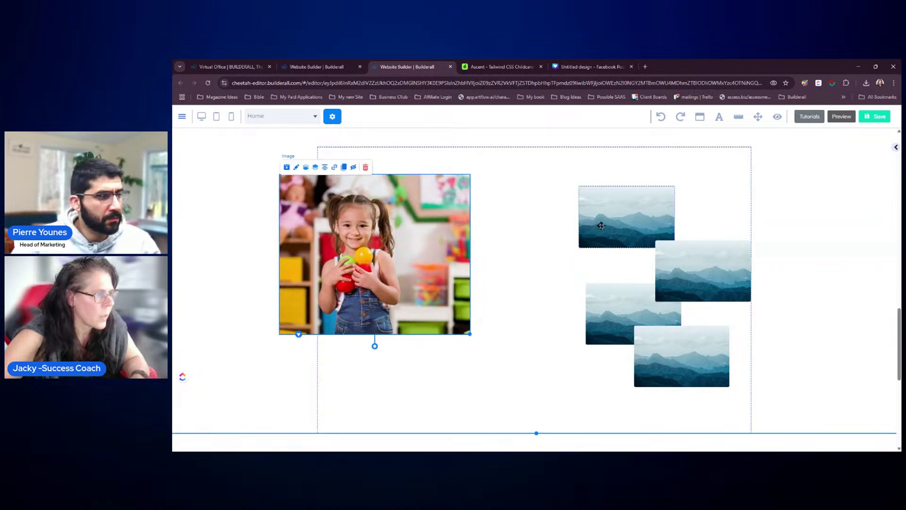
- Replace the uppermost horizontal placeholder with 5.jpg from My Files and move it up and left, closer to the girl photo
{"action": "left_click_drag", "start_coordinate": [602, 226], "coordinate": [553, 208]}
{"action": "double_click", "coordinate": [554, 207]}
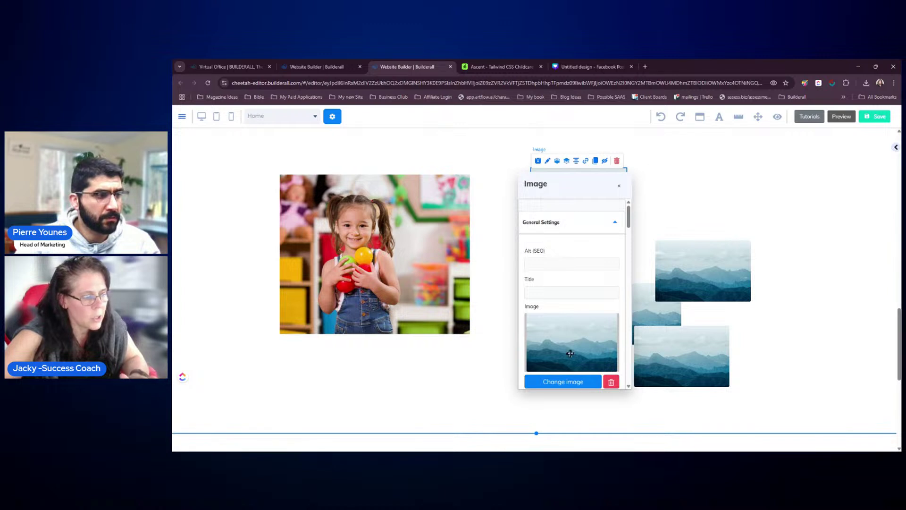
{"action": "left_click", "coordinate": [572, 382]}
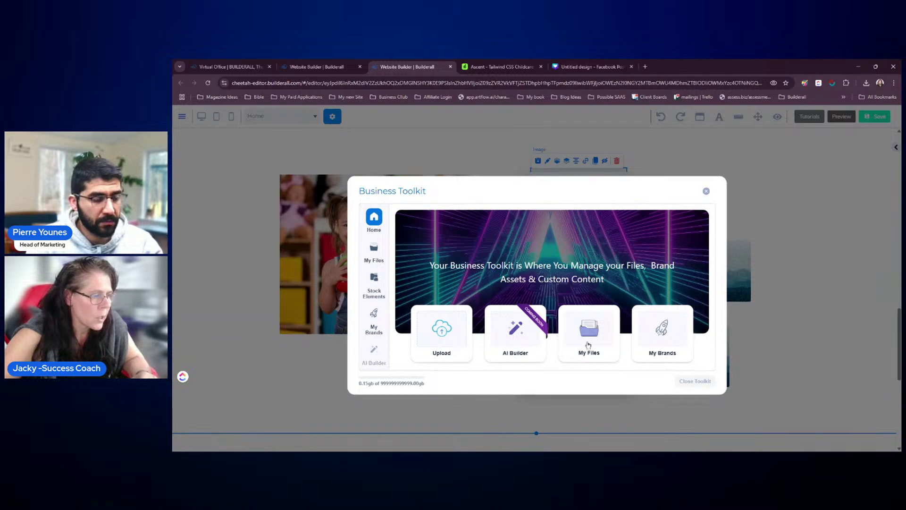
{"action": "left_click", "coordinate": [589, 336]}
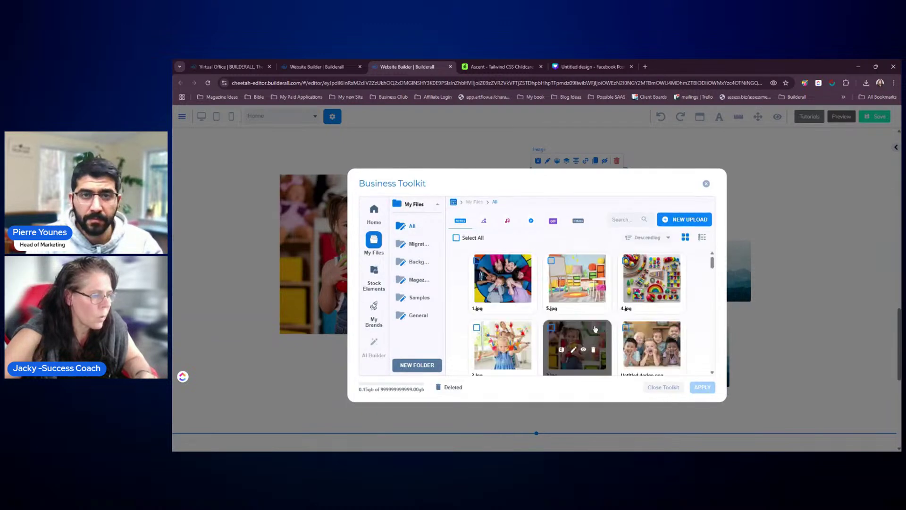
{"action": "left_click", "coordinate": [586, 267]}
{"action": "left_click", "coordinate": [697, 387]}
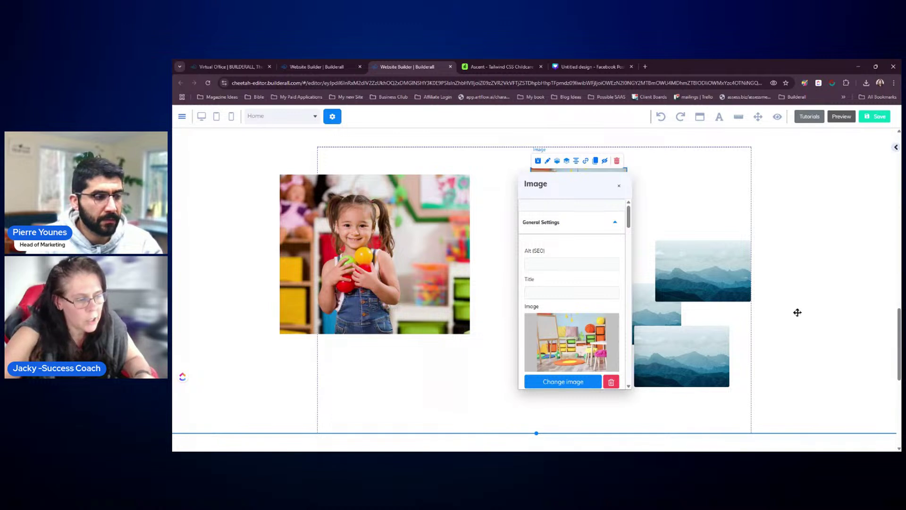
{"action": "left_click", "coordinate": [807, 342]}
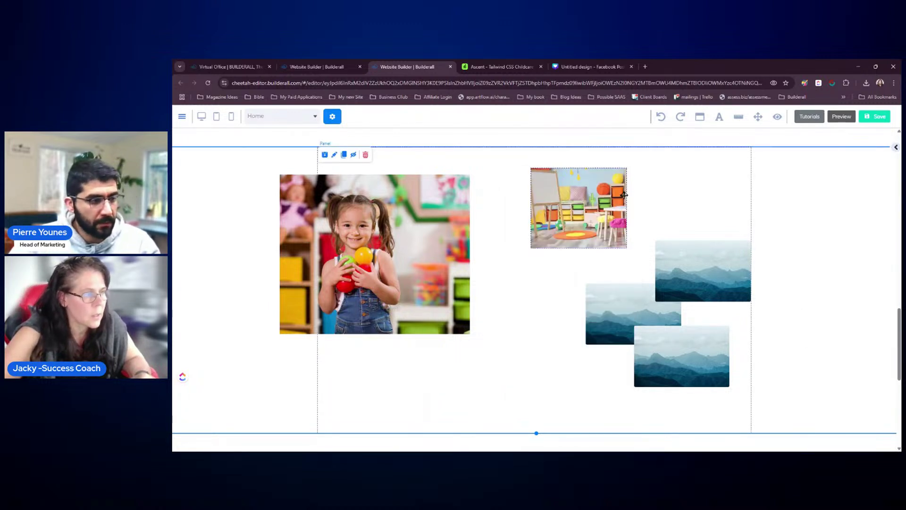
{"action": "left_click_drag", "start_coordinate": [624, 195], "coordinate": [591, 185]}
- Move the horizontal placeholder at the panel's right edge upward and replace its image with 4.jpg from My Files
{"action": "left_click_drag", "start_coordinate": [684, 259], "coordinate": [689, 218]}
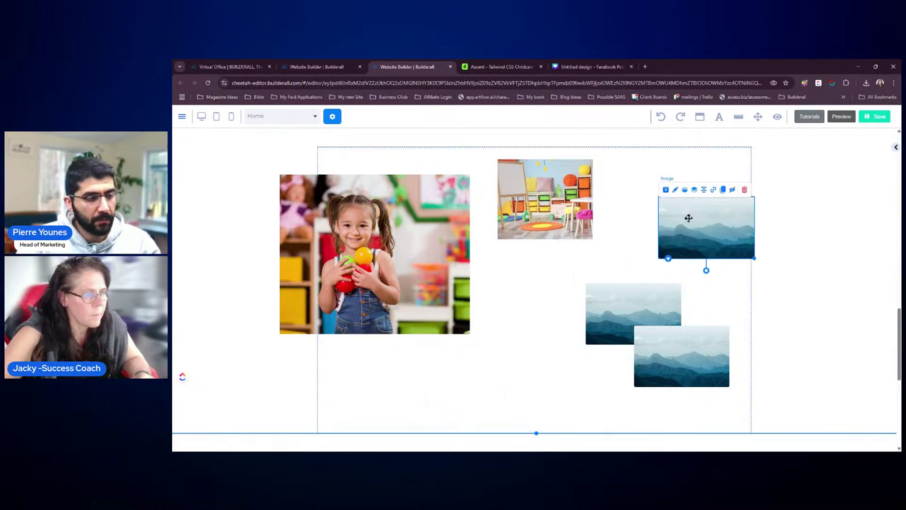
{"action": "double_click", "coordinate": [689, 218]}
{"action": "left_click", "coordinate": [562, 410]}
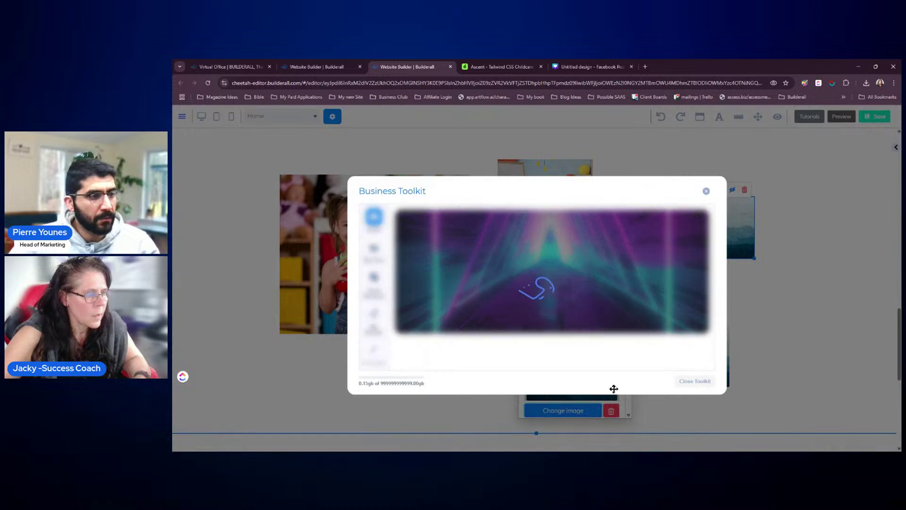
{"action": "left_click", "coordinate": [588, 328]}
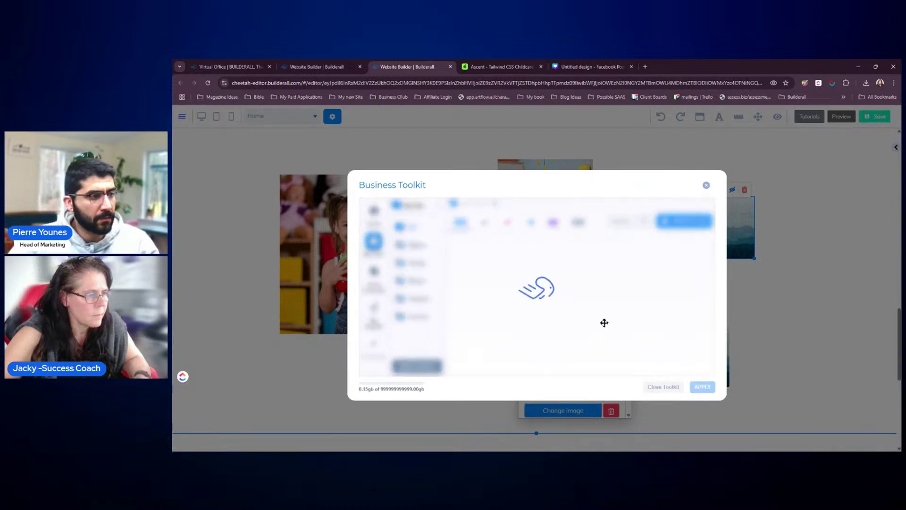
{"action": "left_click", "coordinate": [667, 269]}
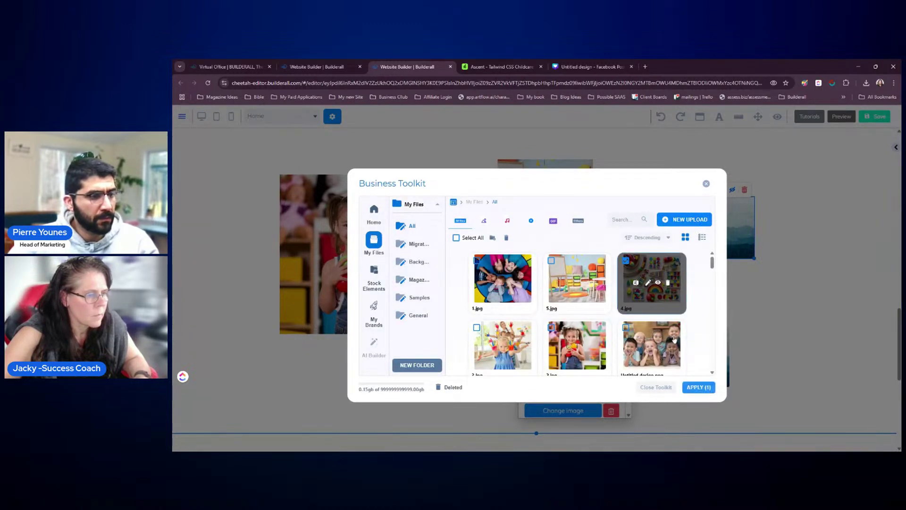
{"action": "left_click", "coordinate": [696, 386]}
- Replace the upper of the two remaining horizontal placeholders with 2.jpg from My Files and position it below the classroom photo
{"action": "left_click", "coordinate": [654, 302]}
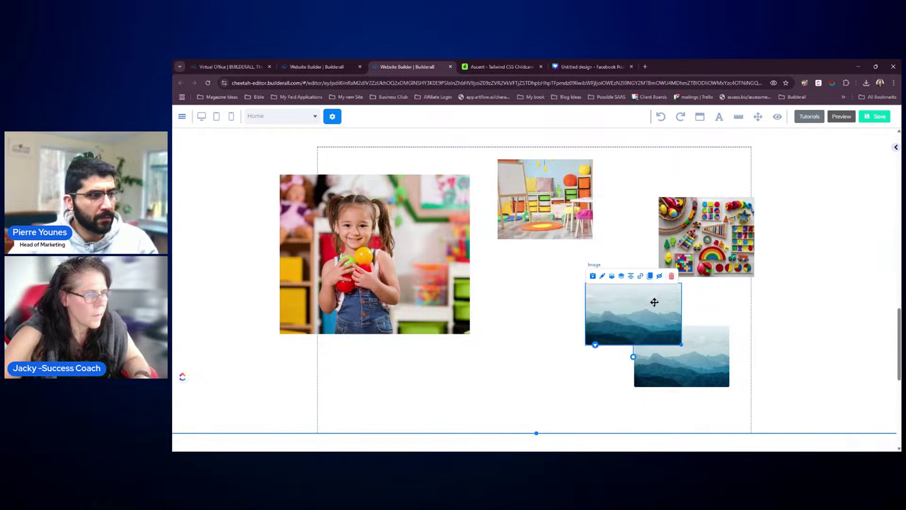
{"action": "double_click", "coordinate": [655, 302]}
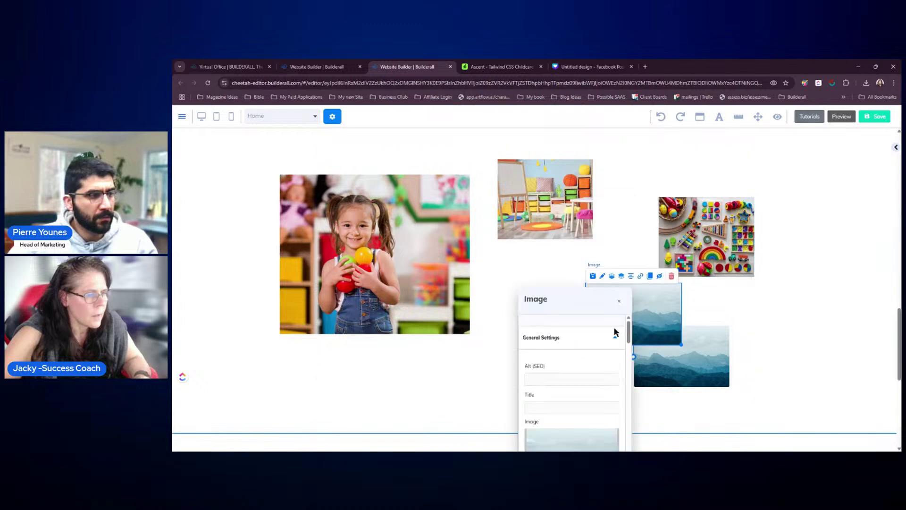
{"action": "left_click", "coordinate": [621, 302]}
{"action": "left_click", "coordinate": [896, 148]}
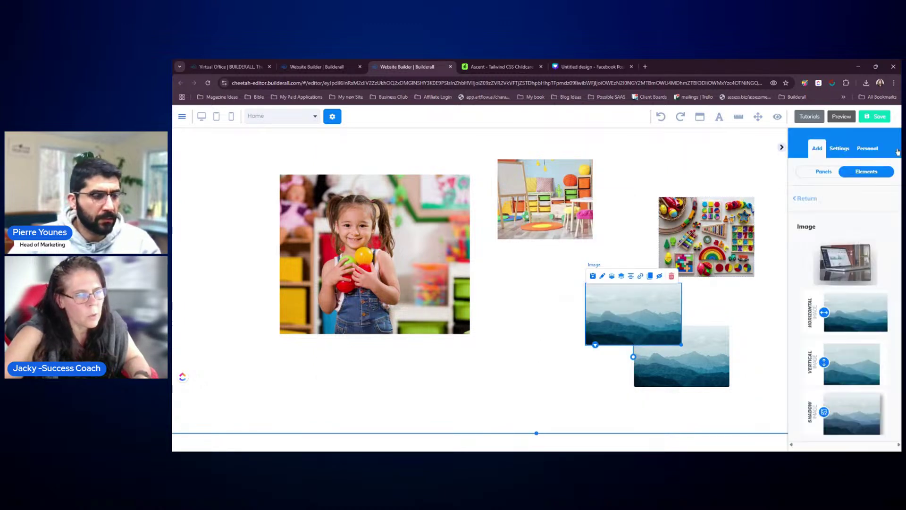
{"action": "double_click", "coordinate": [644, 311]}
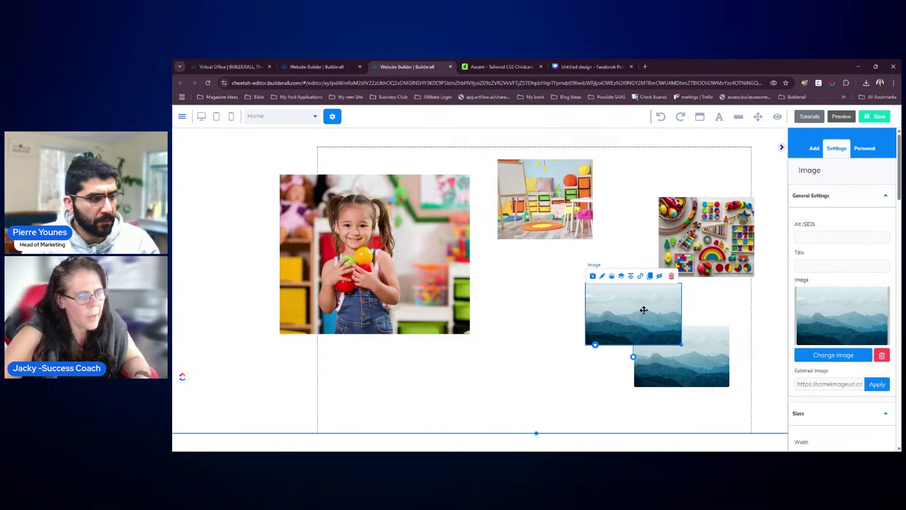
{"action": "left_click", "coordinate": [825, 354]}
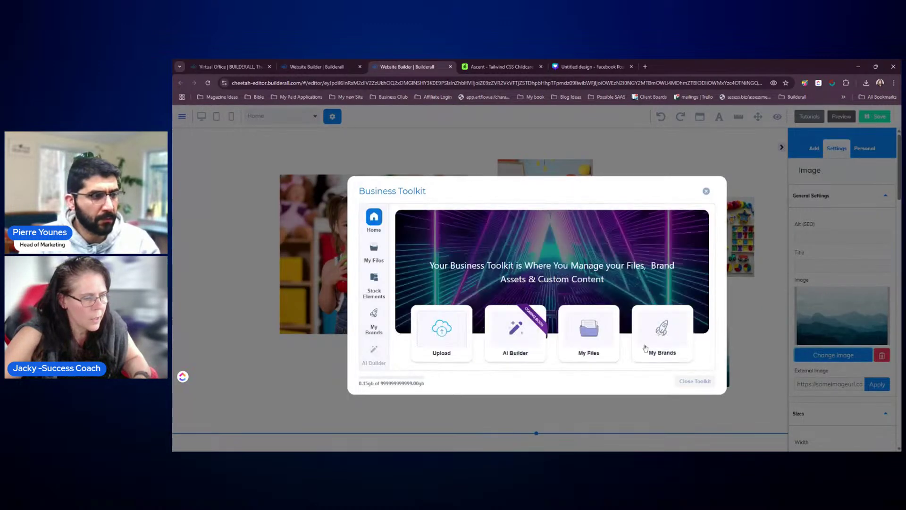
{"action": "left_click", "coordinate": [585, 331]}
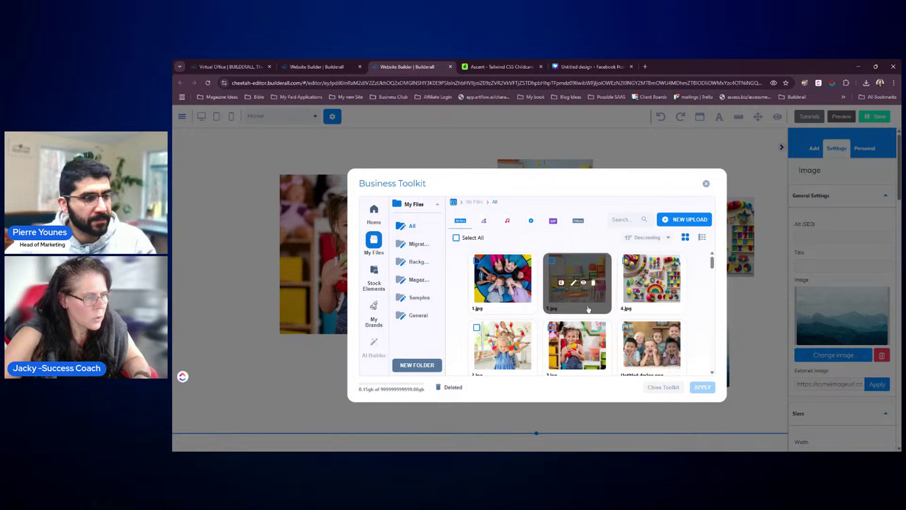
{"action": "left_click", "coordinate": [512, 327]}
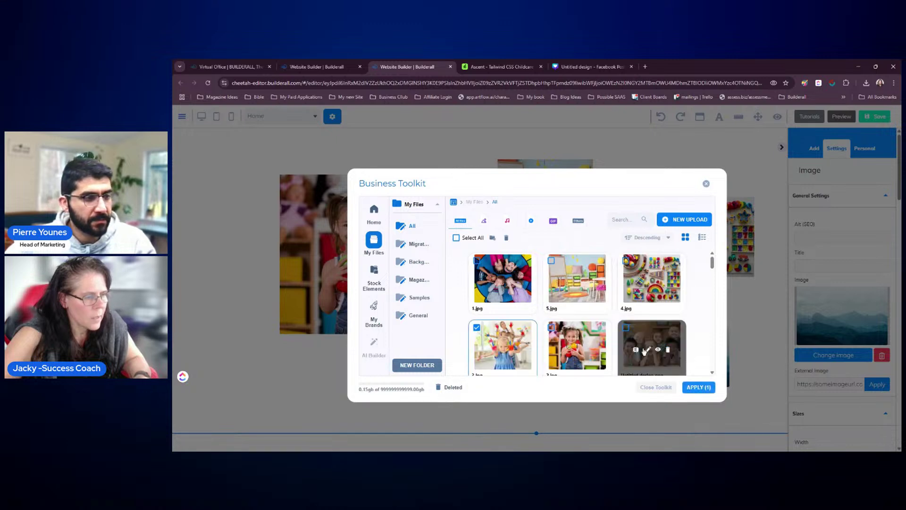
{"action": "left_click", "coordinate": [698, 387]}
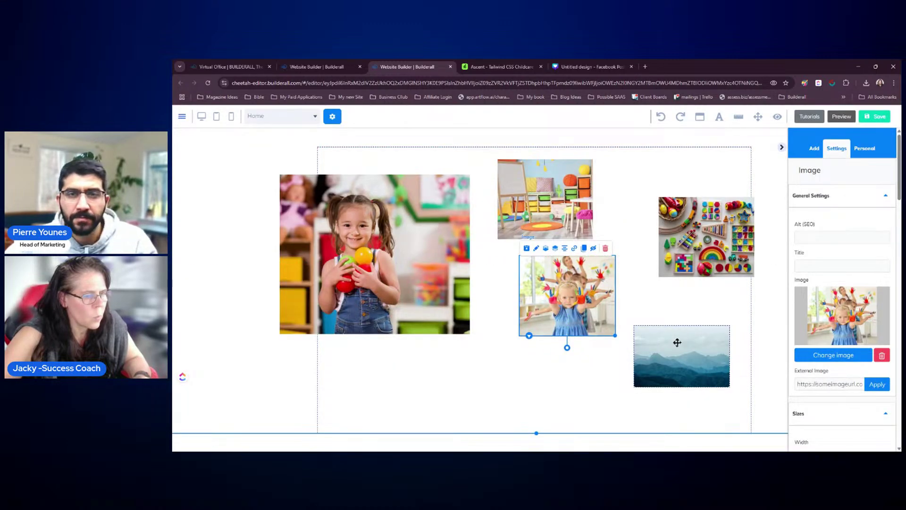
- Replace the last horizontal placeholder with 1.jpg from My Files
{"action": "left_click", "coordinate": [677, 342]}
{"action": "left_click", "coordinate": [834, 355]}
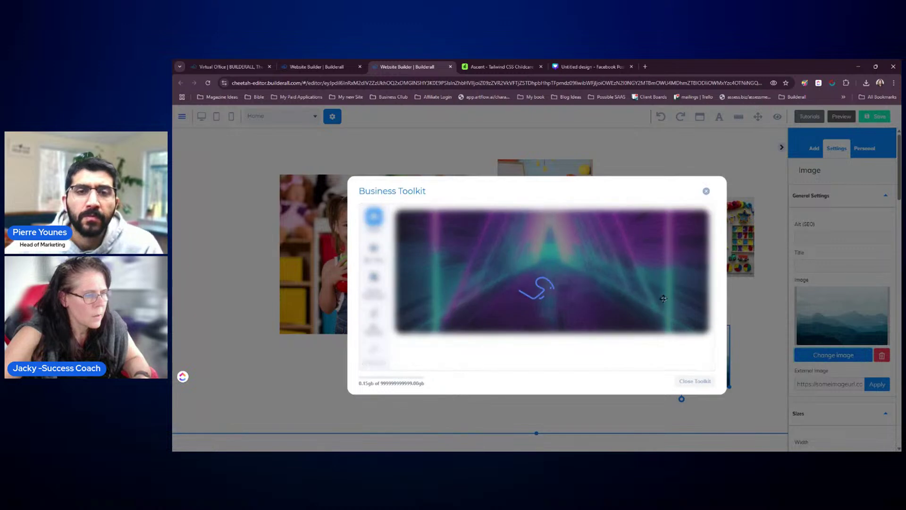
{"action": "left_click", "coordinate": [616, 328]}
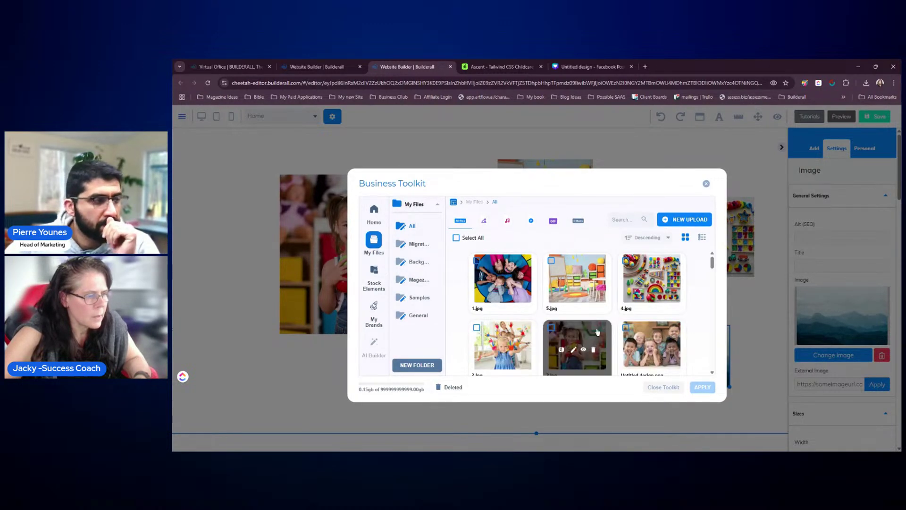
{"action": "left_click", "coordinate": [511, 295]}
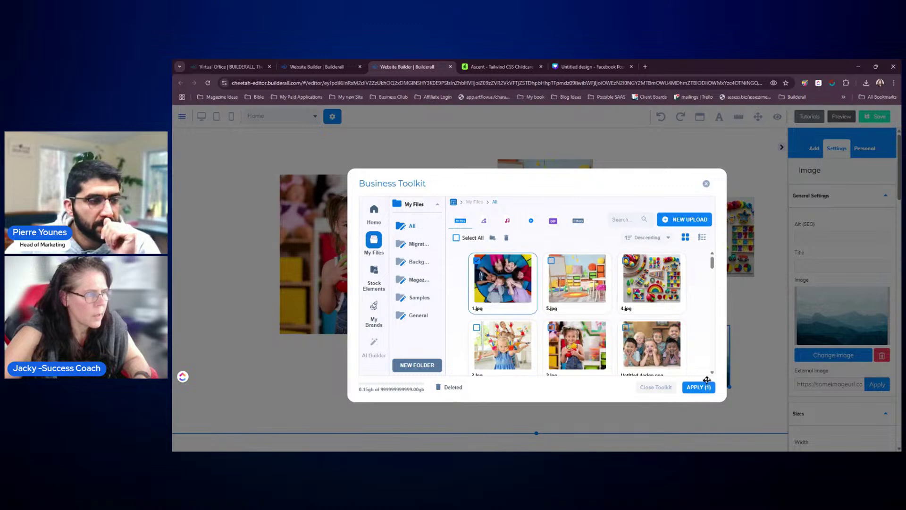
{"action": "left_click", "coordinate": [702, 387]}
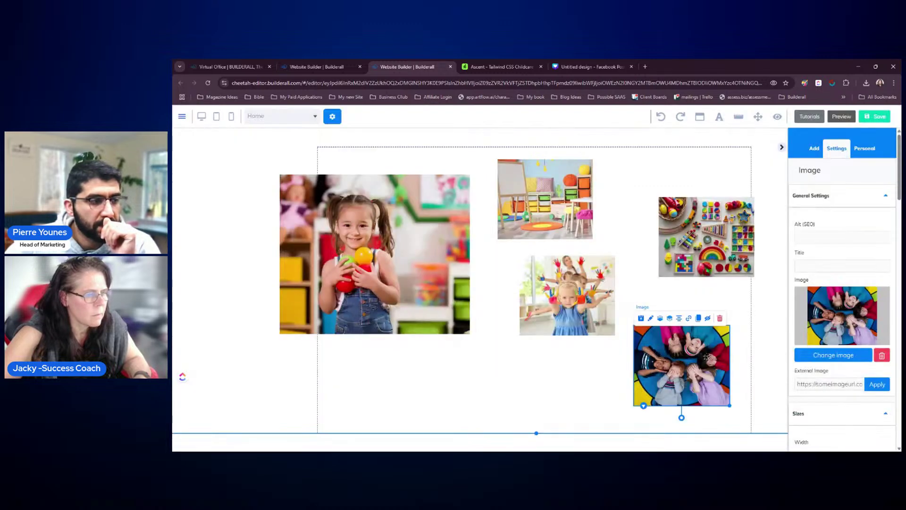
- Set a border radius of 25 on all corners of the classroom photo
{"action": "left_click", "coordinate": [782, 147]}
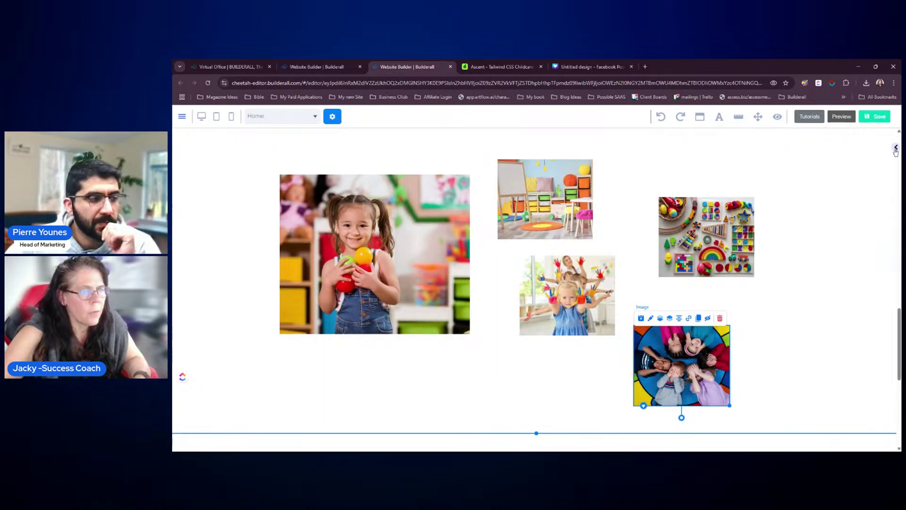
{"action": "left_click", "coordinate": [896, 149]}
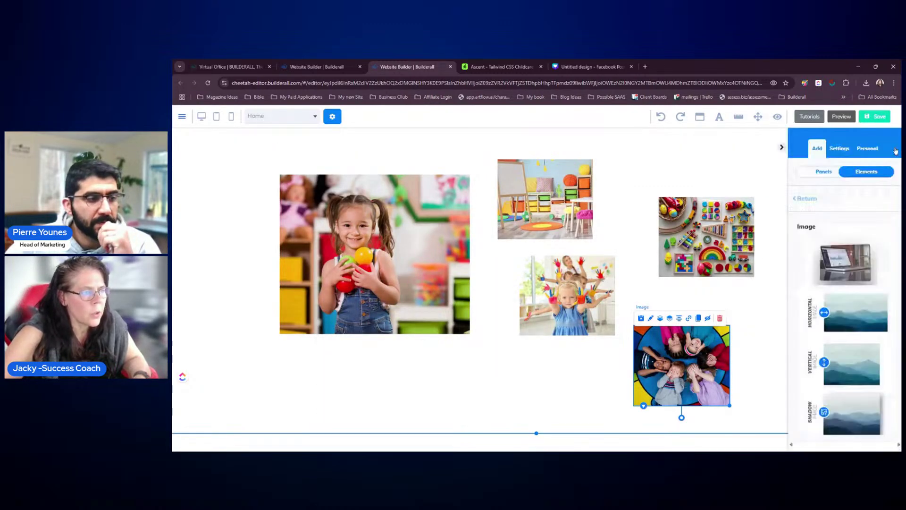
{"action": "left_click", "coordinate": [552, 181]}
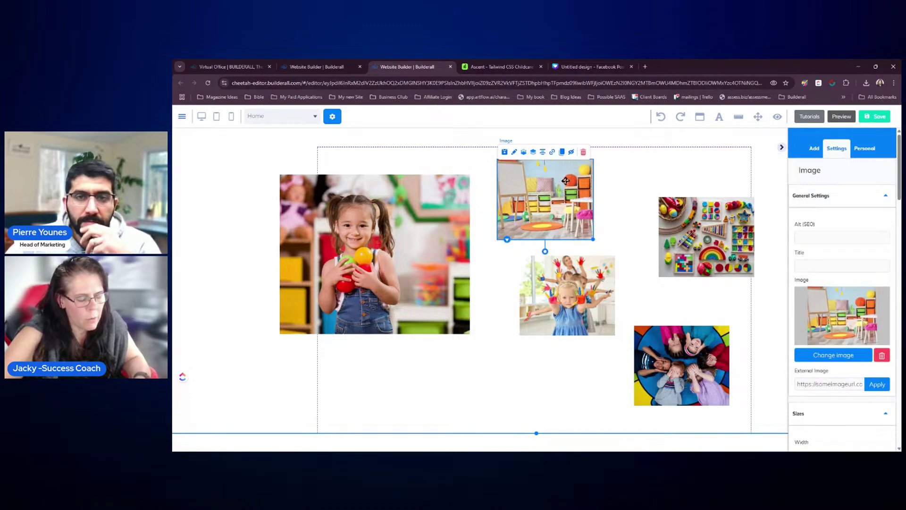
{"action": "scroll", "coordinate": [840, 255], "scroll_direction": "down", "scroll_amount": 8}
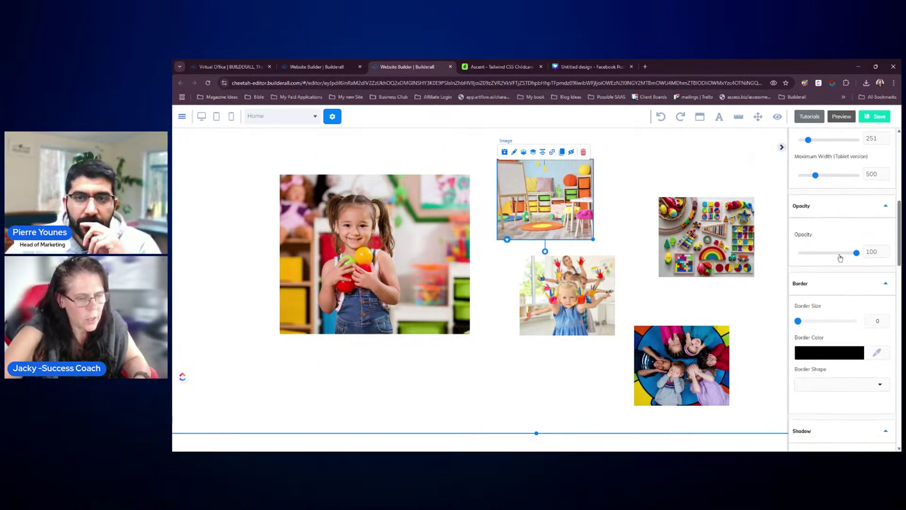
{"action": "scroll", "coordinate": [841, 257], "scroll_direction": "down", "scroll_amount": 6}
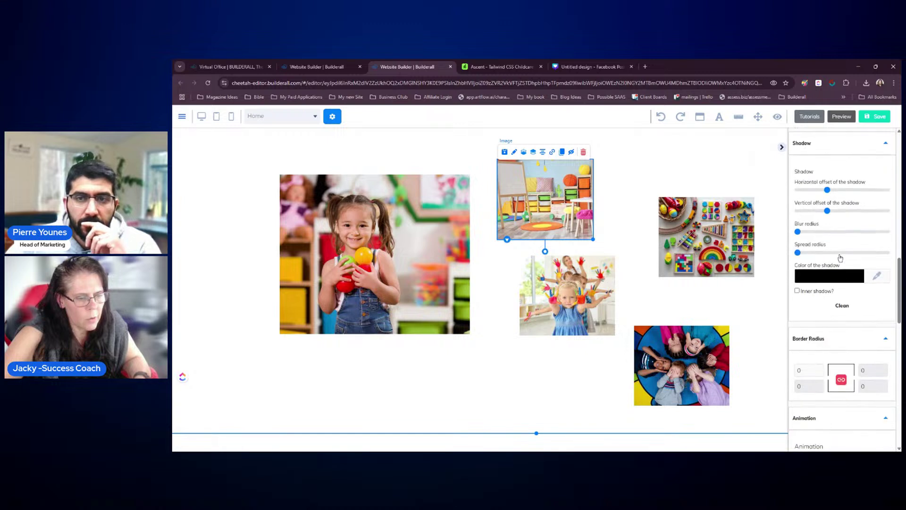
{"action": "scroll", "coordinate": [840, 258], "scroll_direction": "down", "scroll_amount": 3}
{"action": "left_click_drag", "start_coordinate": [797, 256], "coordinate": [792, 256]}
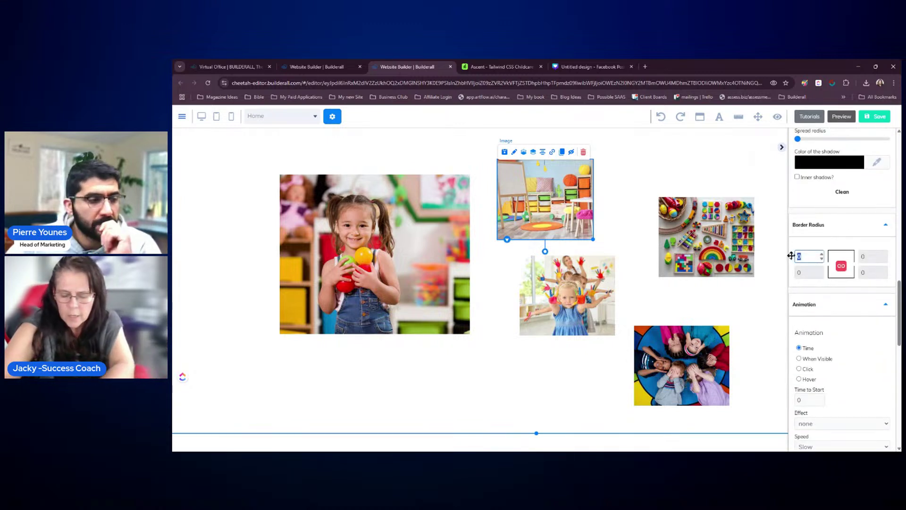
{"action": "type", "text": "25"}
{"action": "left_click", "coordinate": [838, 225]}
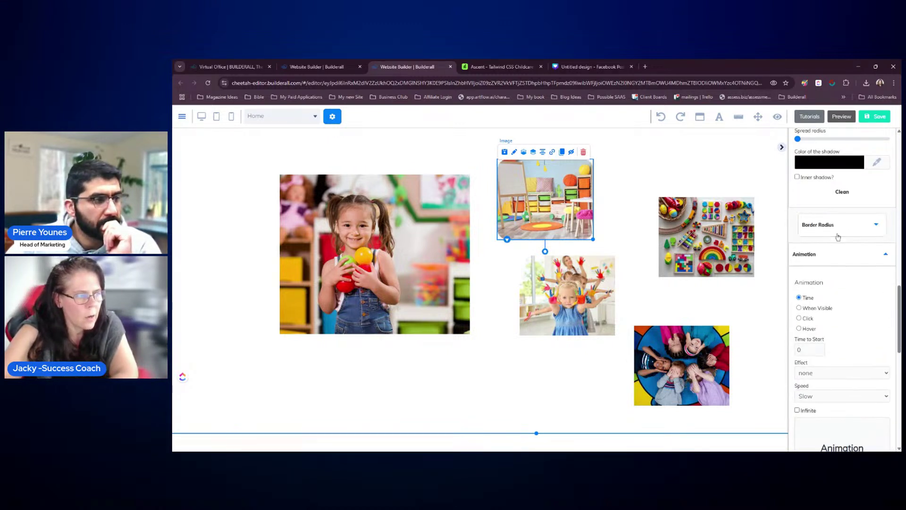
- Round the corners of the toys photo and the photo of children lying in a circle with a border radius of 25
{"action": "left_click", "coordinate": [733, 225]}
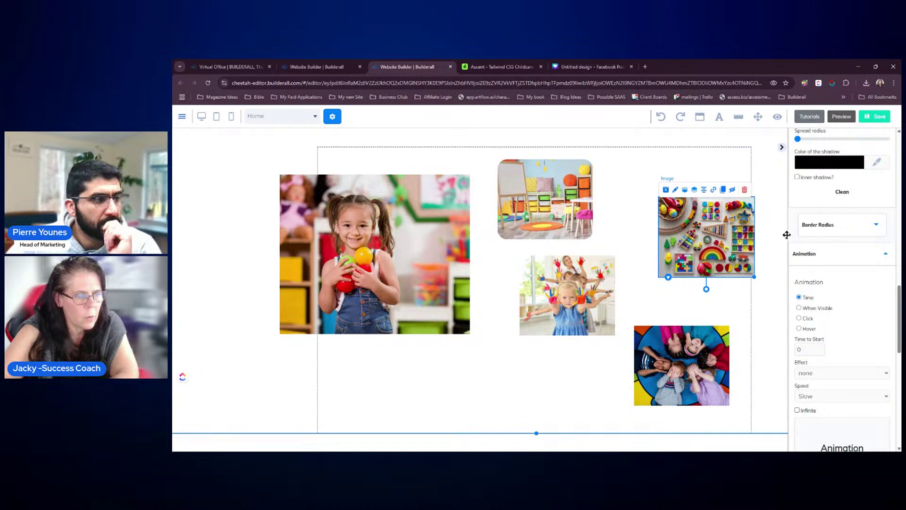
{"action": "left_click", "coordinate": [832, 235]}
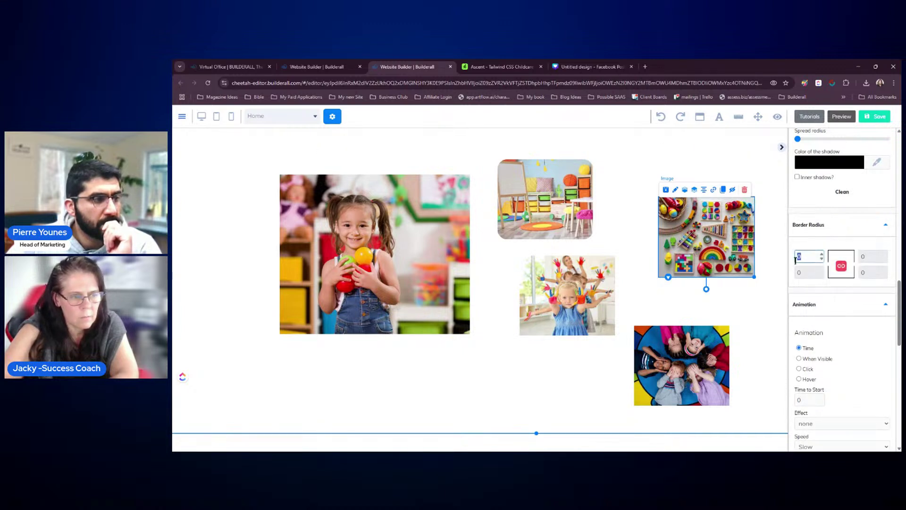
{"action": "left_click", "coordinate": [702, 352]}
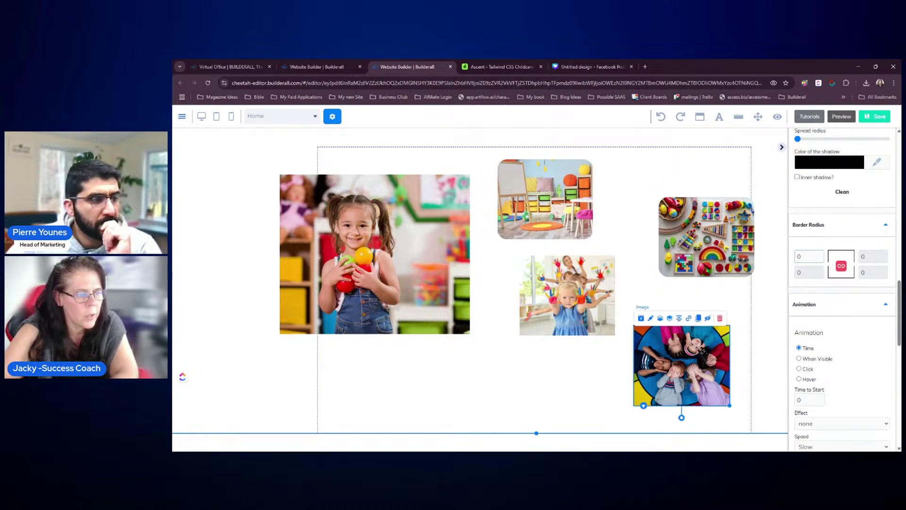
{"action": "left_click", "coordinate": [798, 257]}
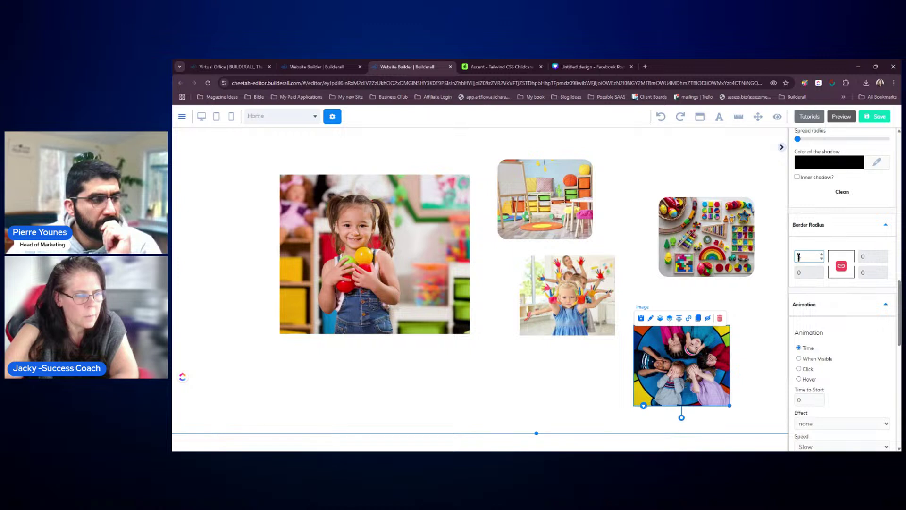
- Apply a border radius of 25 to the painted-hands photo and the large girl photo
{"action": "left_click", "coordinate": [577, 278]}
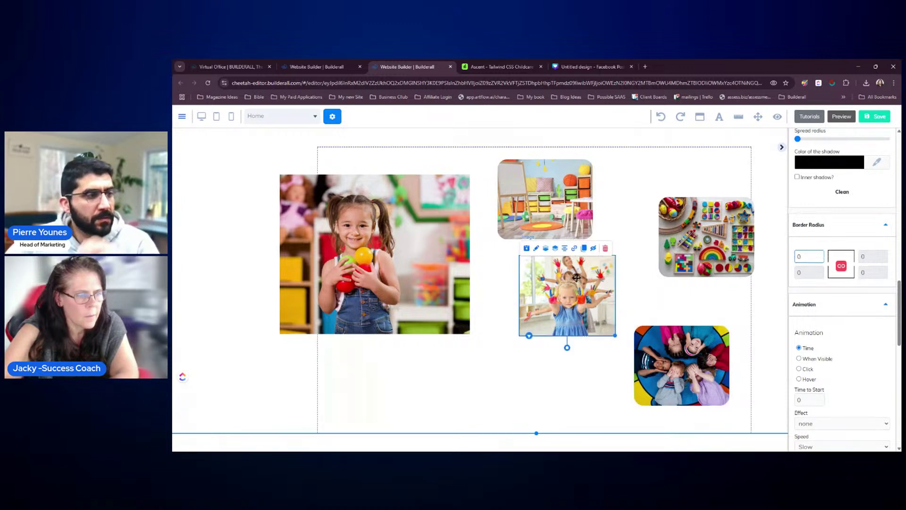
{"action": "left_click", "coordinate": [803, 255]}
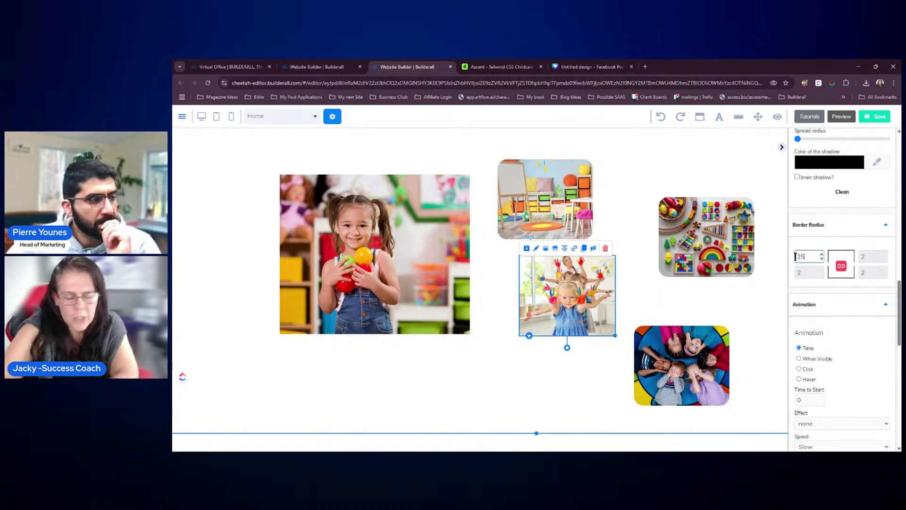
{"action": "type", "text": "25"}
{"action": "left_click", "coordinate": [407, 243]}
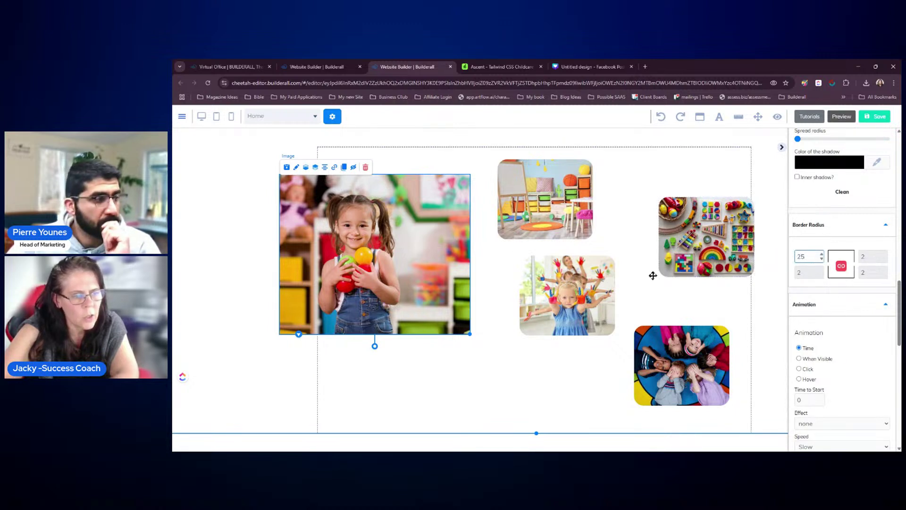
{"action": "left_click", "coordinate": [646, 235]}
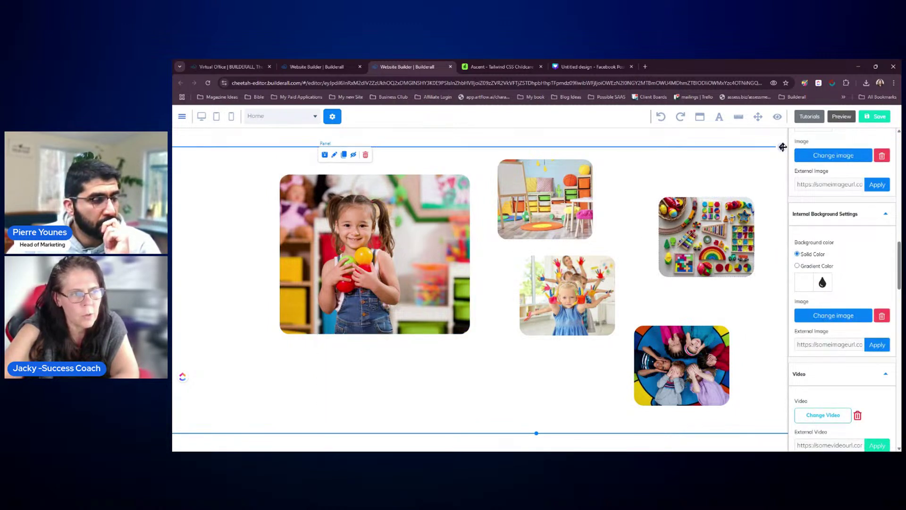
{"action": "left_click", "coordinate": [782, 149]}
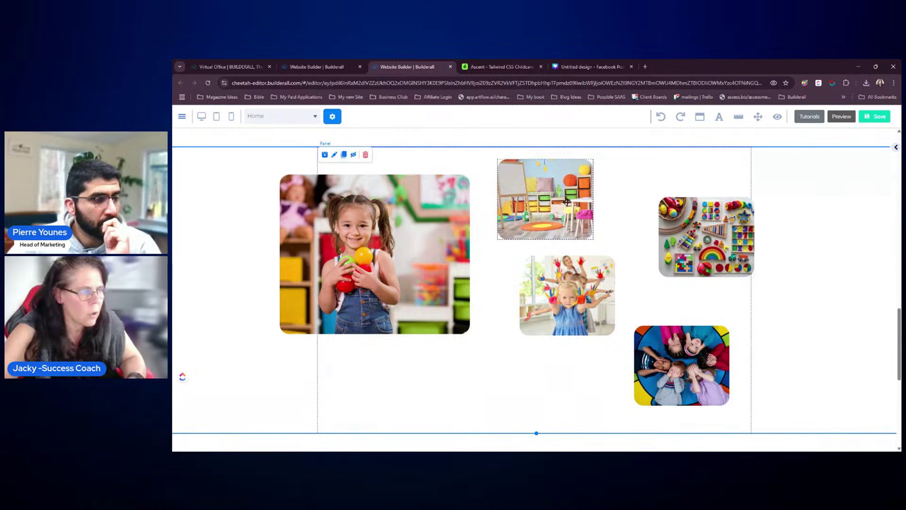
- Move the painted-hands photo down, away from the classroom photo, and check the arrangement against the Ascent template's gallery in its browser tab
{"action": "left_click_drag", "start_coordinate": [567, 295], "coordinate": [561, 326]}
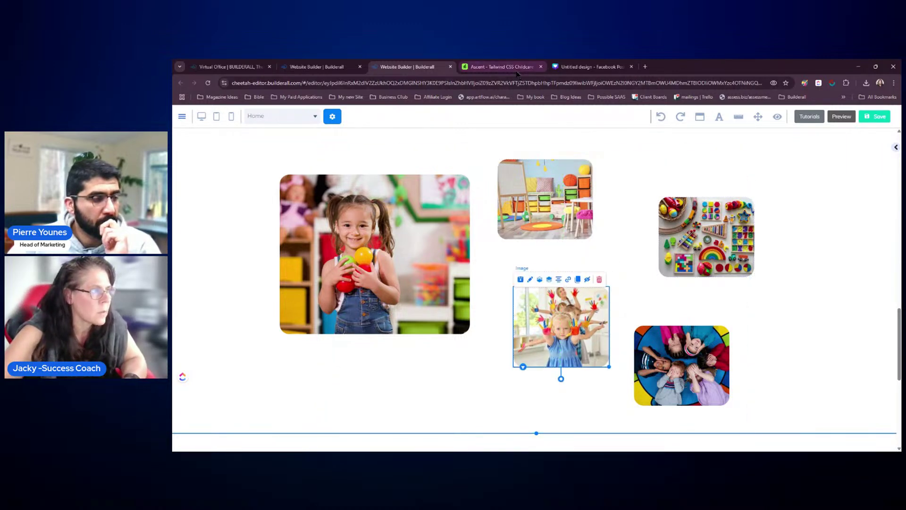
{"action": "left_click", "coordinate": [518, 69]}
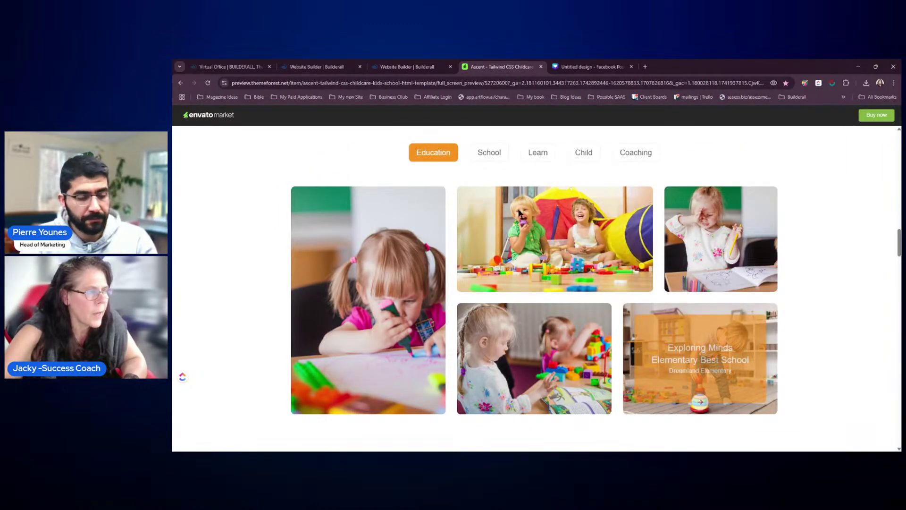
{"action": "left_click", "coordinate": [403, 67]}
- Open the large girl photo's file from My Files in the image editor, starting from the photo's change-image setting
{"action": "left_click", "coordinate": [399, 232]}
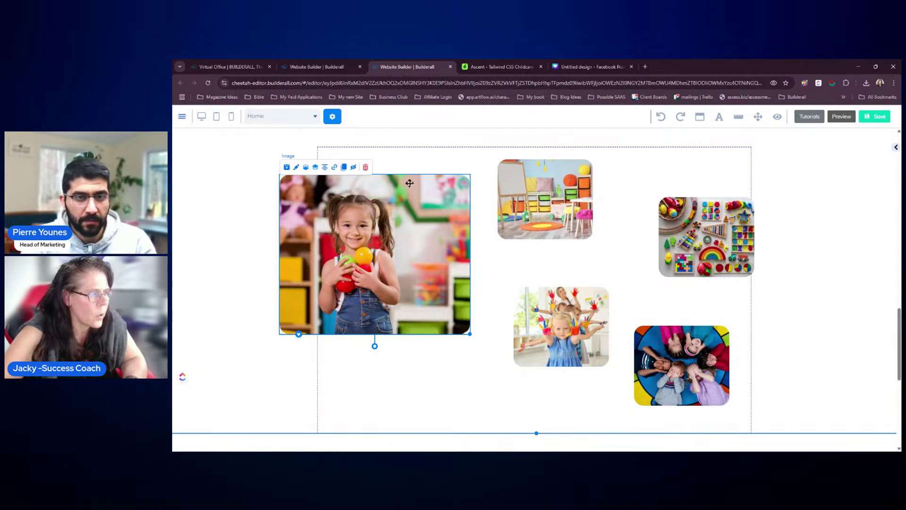
{"action": "double_click", "coordinate": [376, 225]}
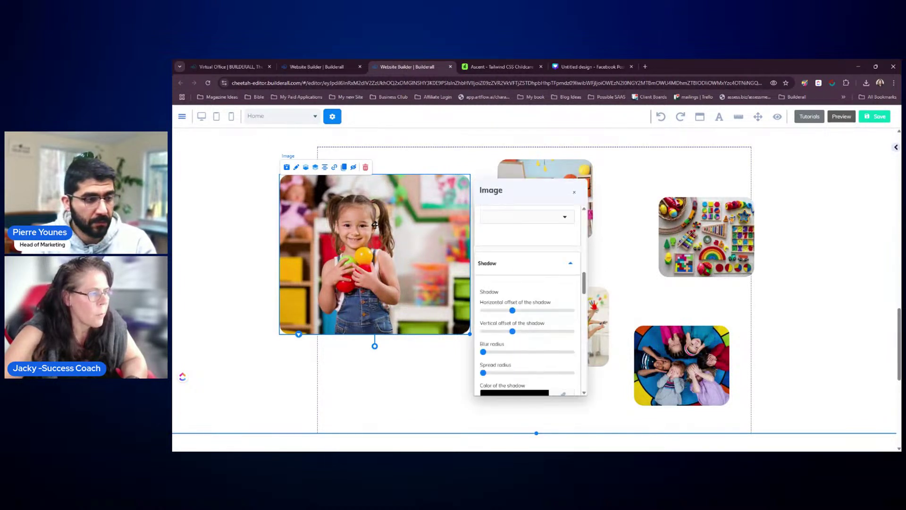
{"action": "left_click", "coordinate": [576, 193]}
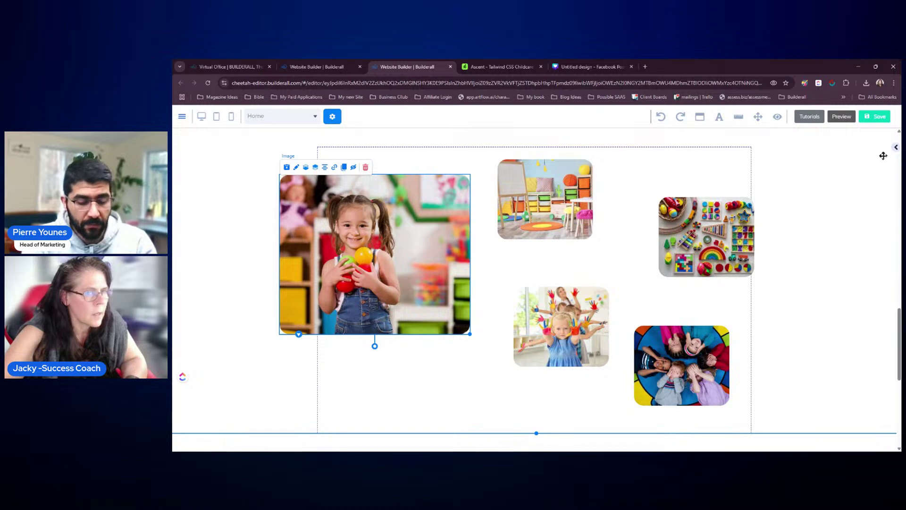
{"action": "left_click", "coordinate": [896, 148]}
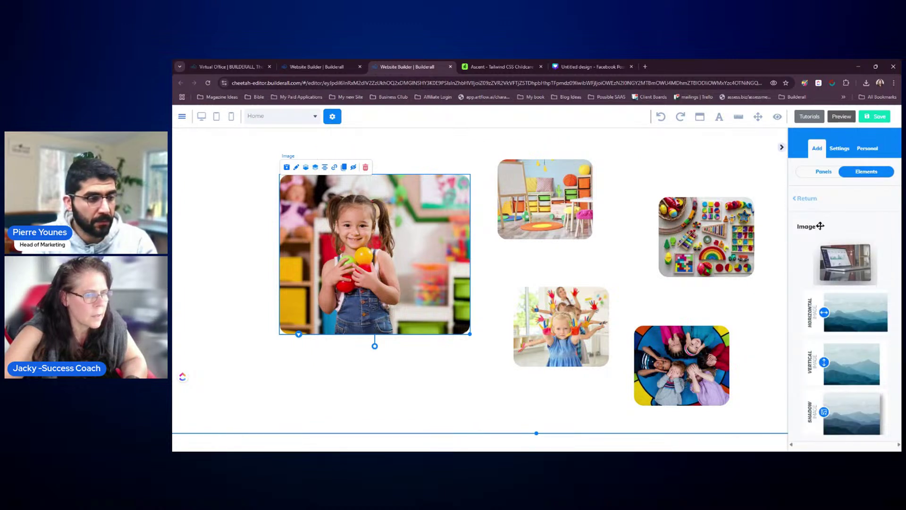
{"action": "left_click", "coordinate": [401, 260]}
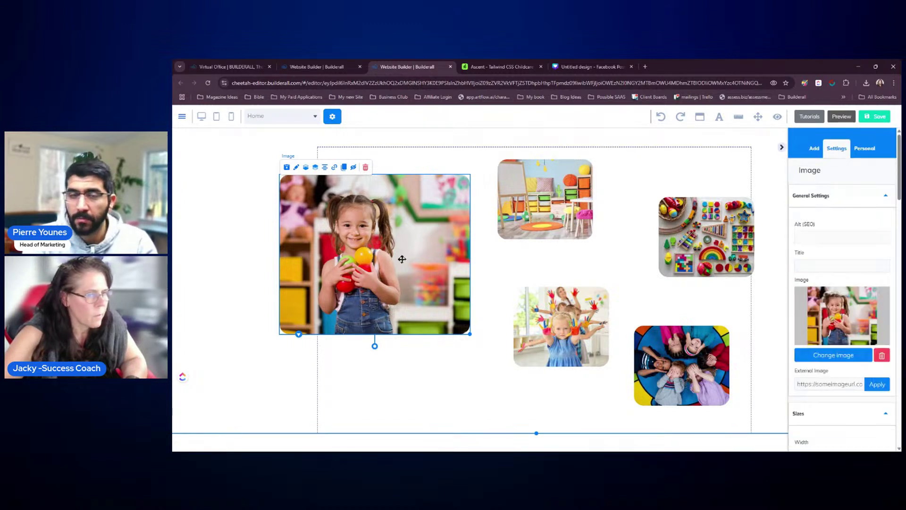
{"action": "left_click", "coordinate": [830, 361]}
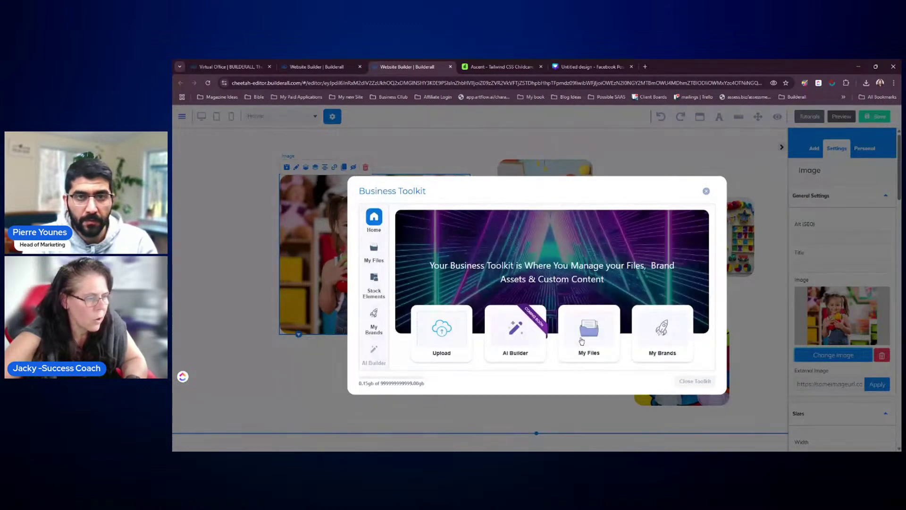
{"action": "left_click", "coordinate": [583, 326]}
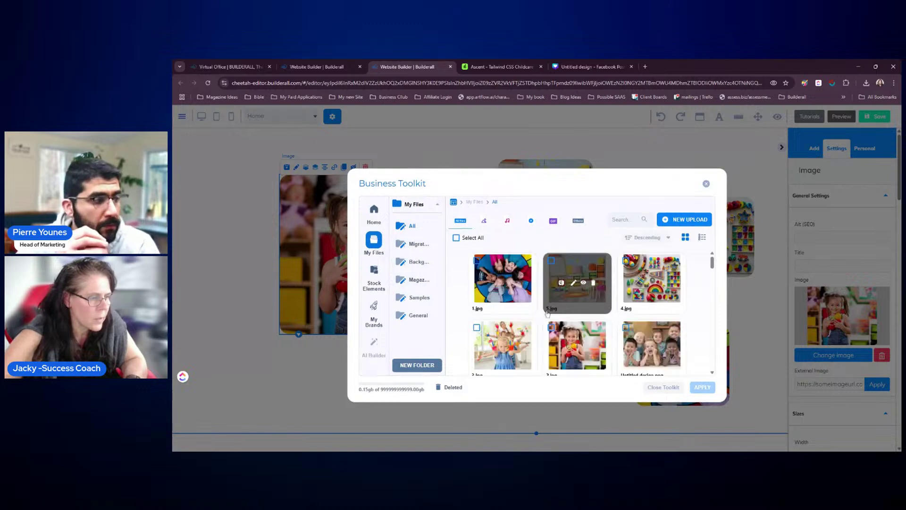
{"action": "left_click", "coordinate": [574, 351]}
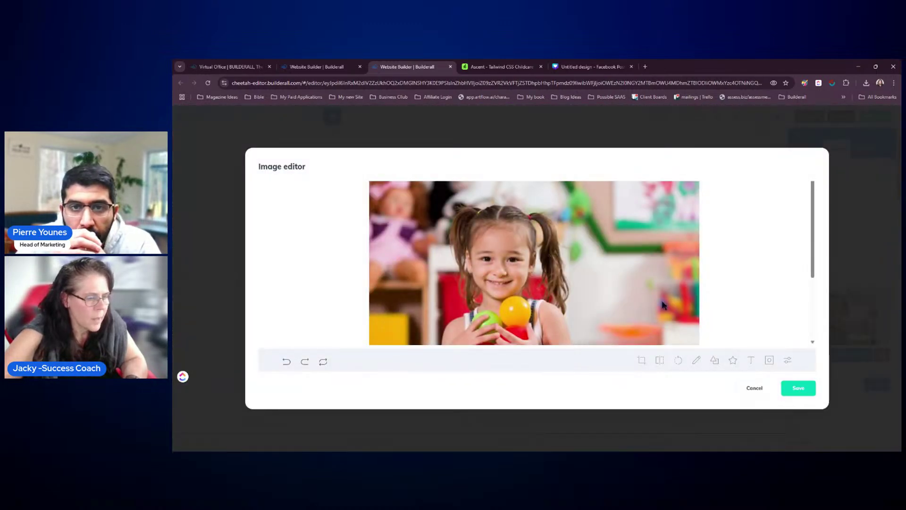
- Crop the photo with a custom full-height portrait frame around the girl and save the edit
{"action": "left_click", "coordinate": [642, 361]}
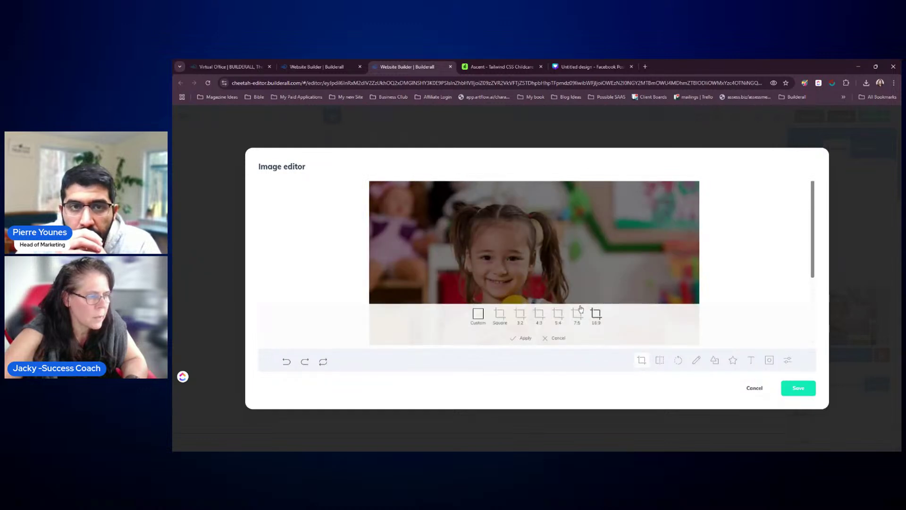
{"action": "left_click", "coordinate": [479, 316]}
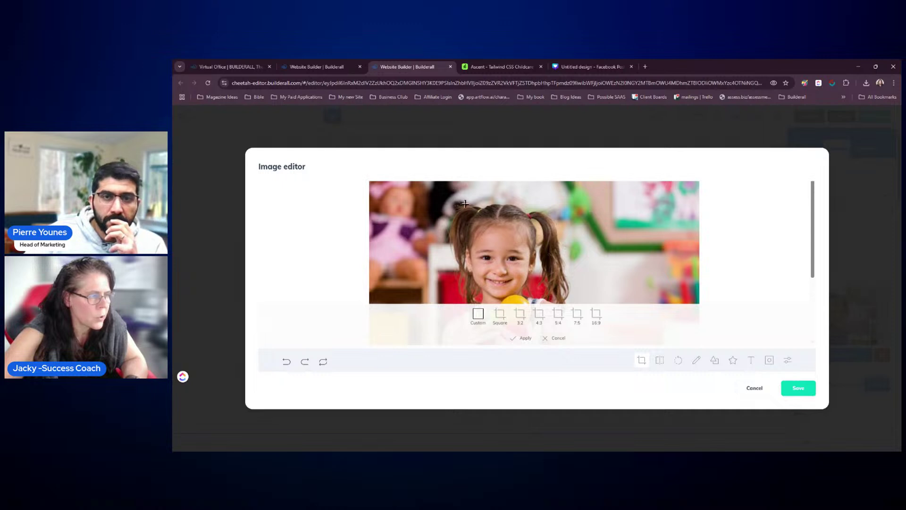
{"action": "left_click_drag", "start_coordinate": [438, 183], "coordinate": [575, 354]}
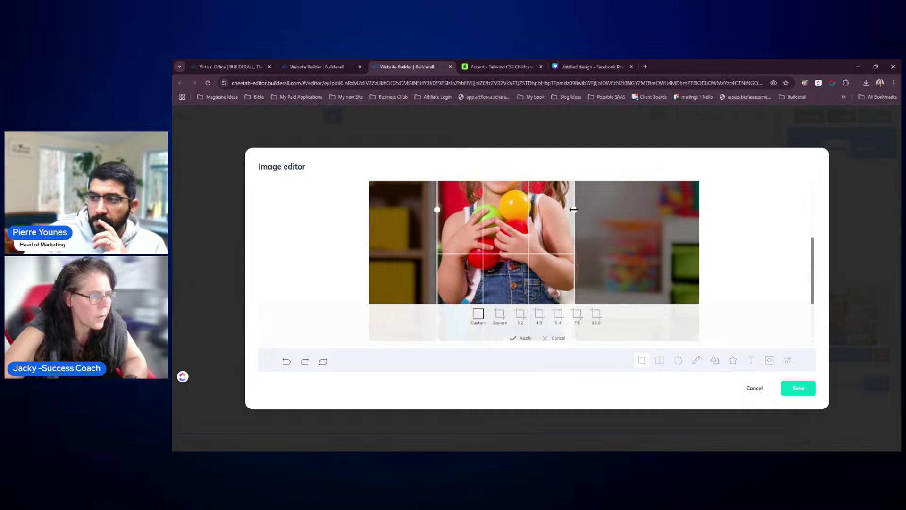
{"action": "left_click_drag", "start_coordinate": [573, 209], "coordinate": [587, 209]}
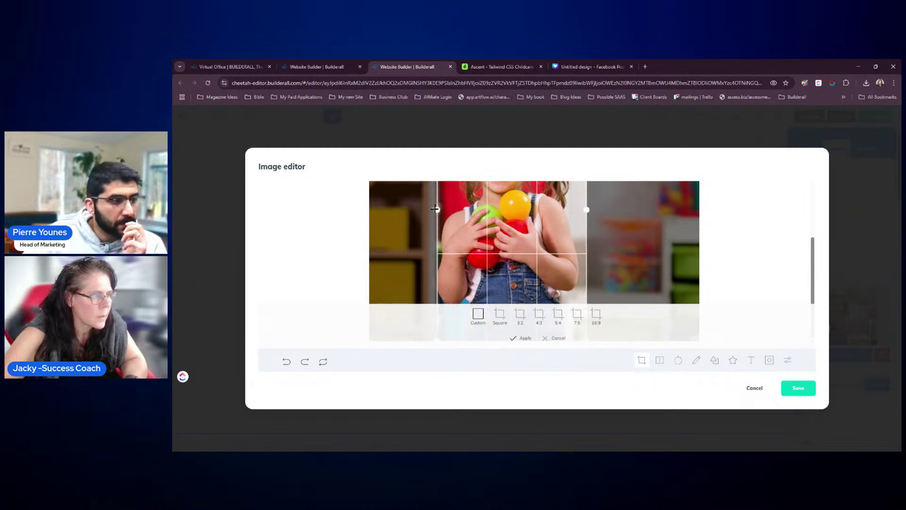
{"action": "left_click_drag", "start_coordinate": [434, 208], "coordinate": [424, 210]}
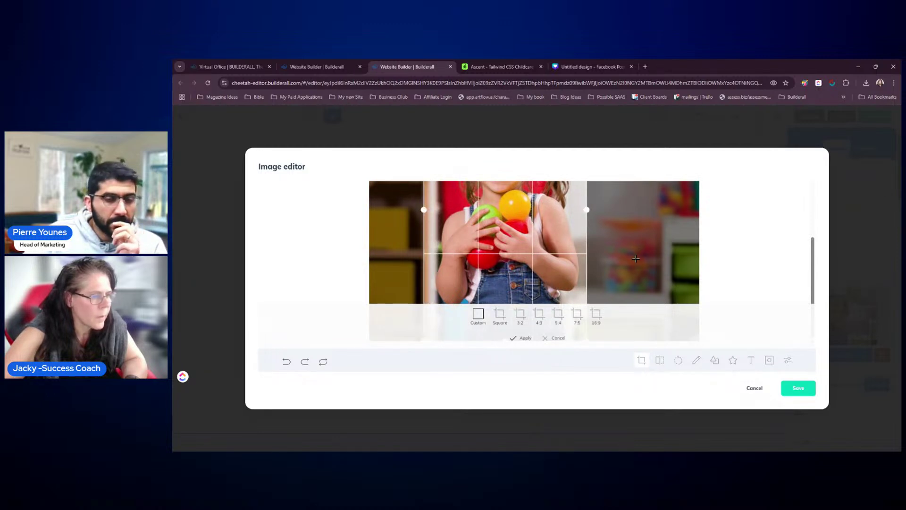
{"action": "scroll", "coordinate": [636, 259], "scroll_direction": "up", "scroll_amount": 3}
{"action": "scroll", "coordinate": [606, 227], "scroll_direction": "down", "scroll_amount": 3}
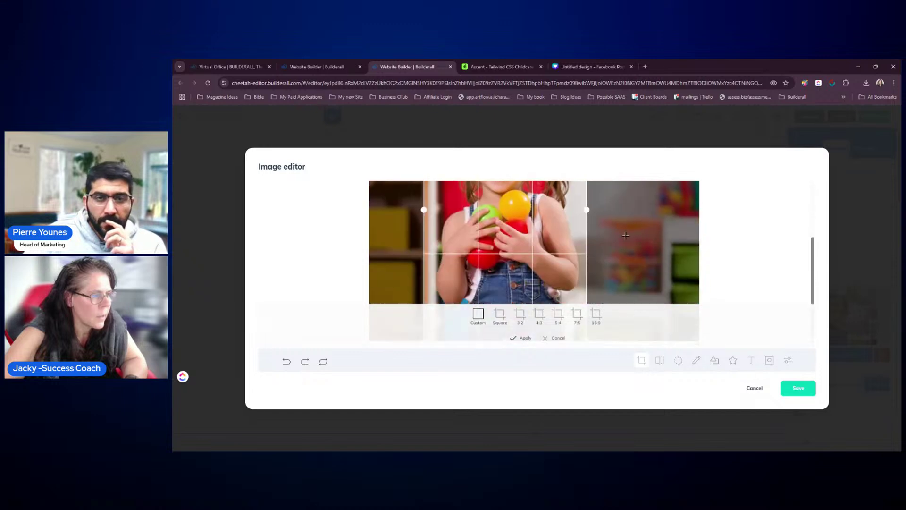
{"action": "left_click", "coordinate": [514, 339]}
{"action": "left_click", "coordinate": [798, 389]}
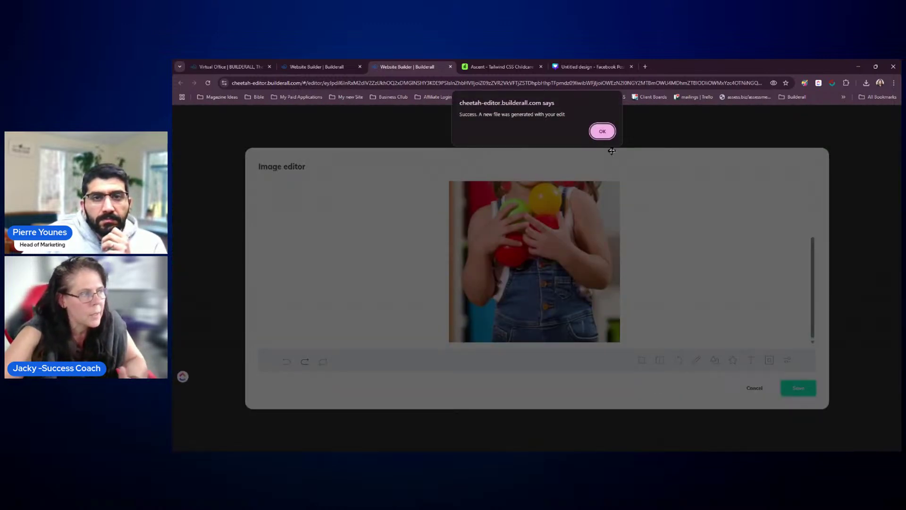
{"action": "left_click", "coordinate": [603, 134]}
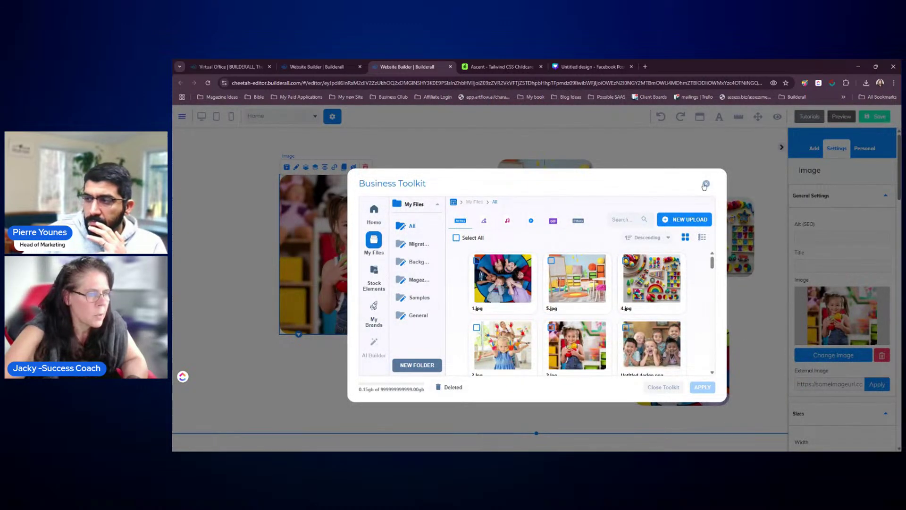
- Reload My Files and replace the large girl photo with its newly cropped portrait version
{"action": "left_click", "coordinate": [706, 183]}
{"action": "left_click", "coordinate": [827, 358]}
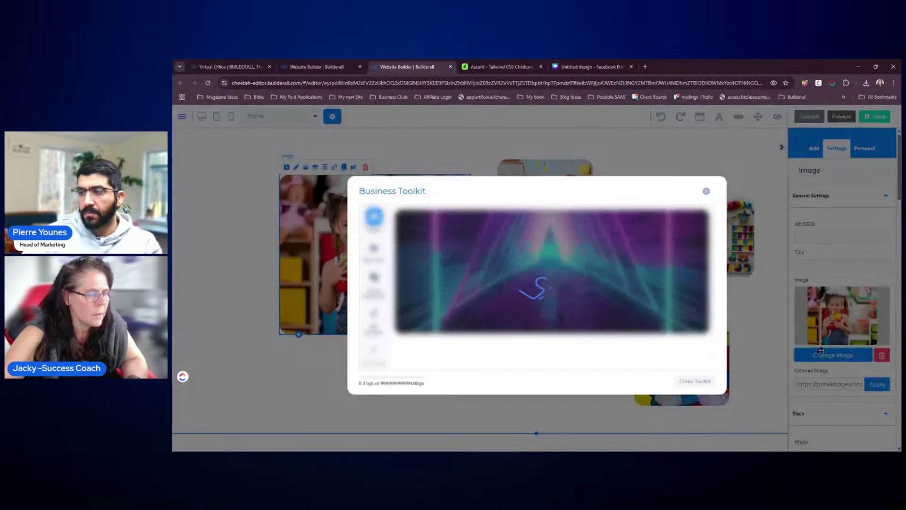
{"action": "left_click", "coordinate": [604, 335]}
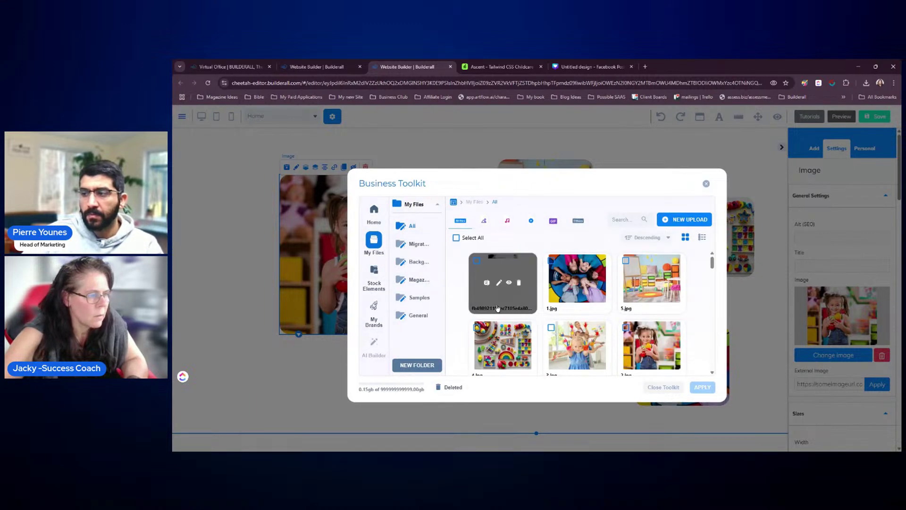
{"action": "left_click", "coordinate": [507, 303]}
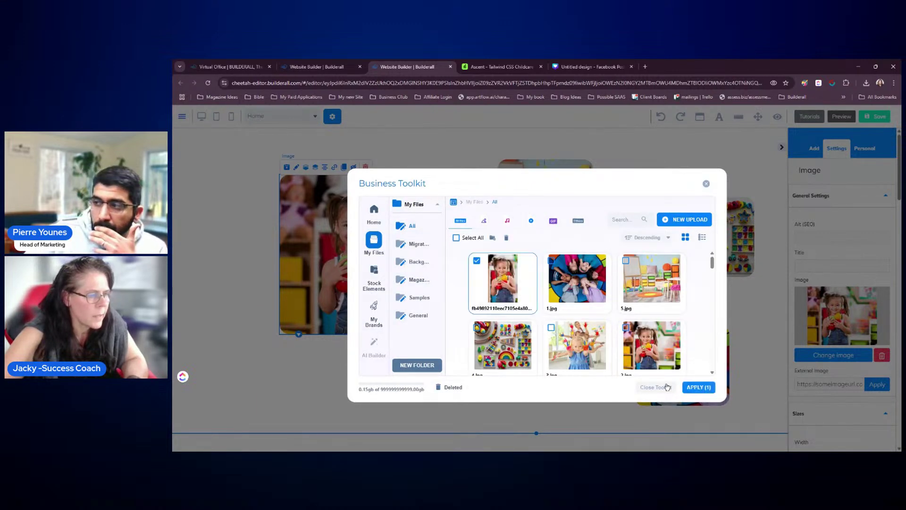
{"action": "left_click", "coordinate": [698, 387]}
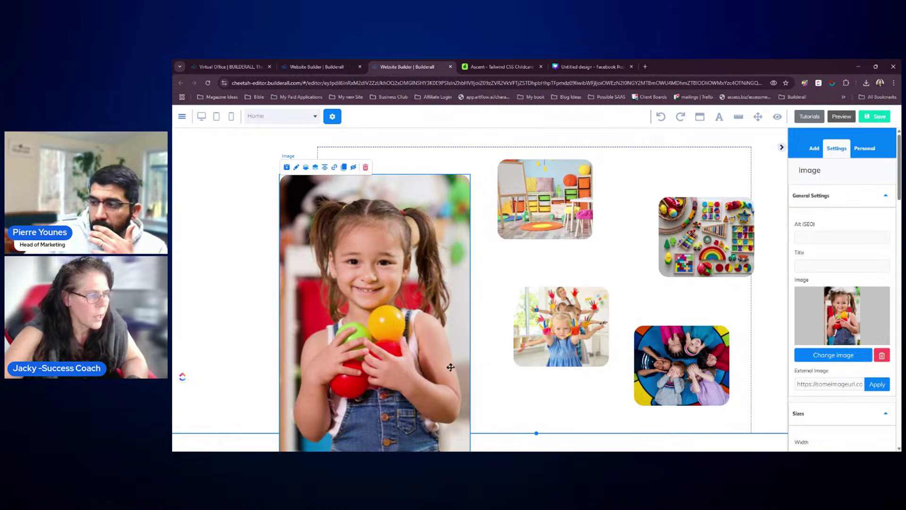
- Scale down the portrait girl photo and place it in the panel's upper-left corner as the tall gallery image
{"action": "left_click_drag", "start_coordinate": [454, 326], "coordinate": [454, 311]}
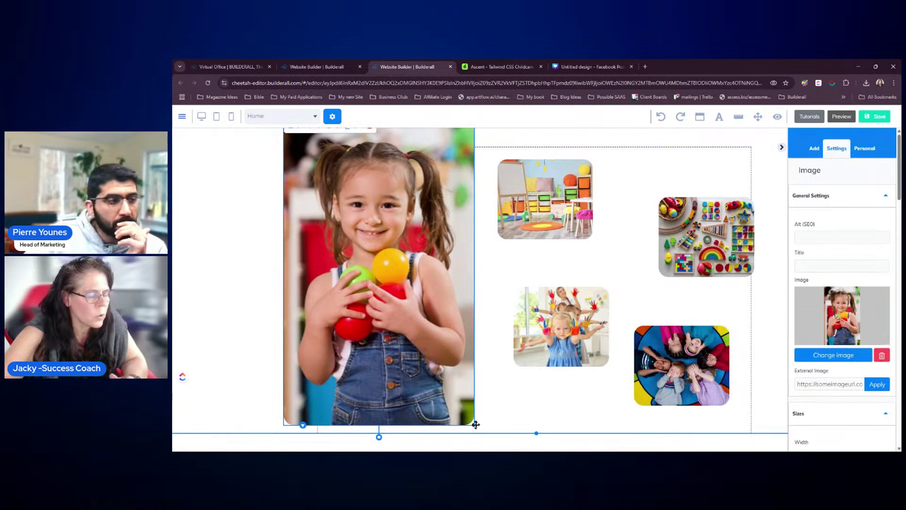
{"action": "left_click_drag", "start_coordinate": [476, 424], "coordinate": [429, 354]}
{"action": "left_click", "coordinate": [414, 308]}
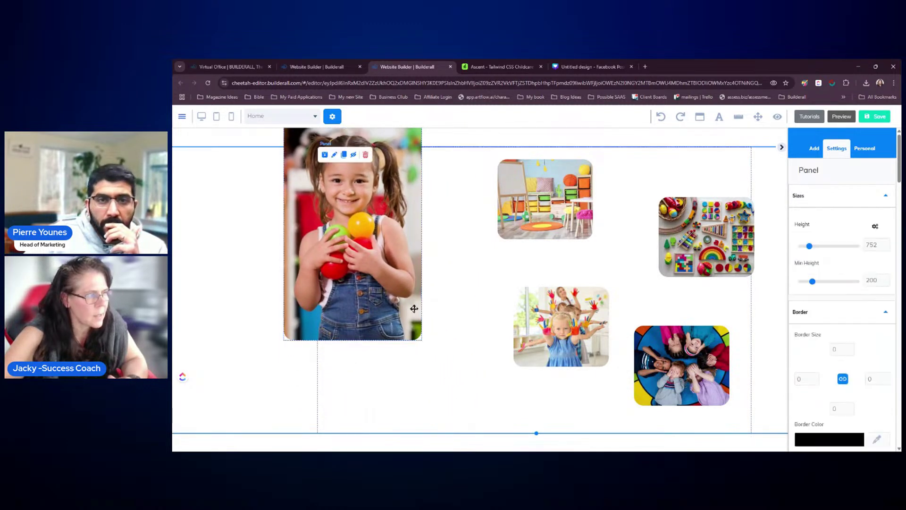
{"action": "left_click_drag", "start_coordinate": [414, 308], "coordinate": [441, 328]}
{"action": "left_click", "coordinate": [428, 251]}
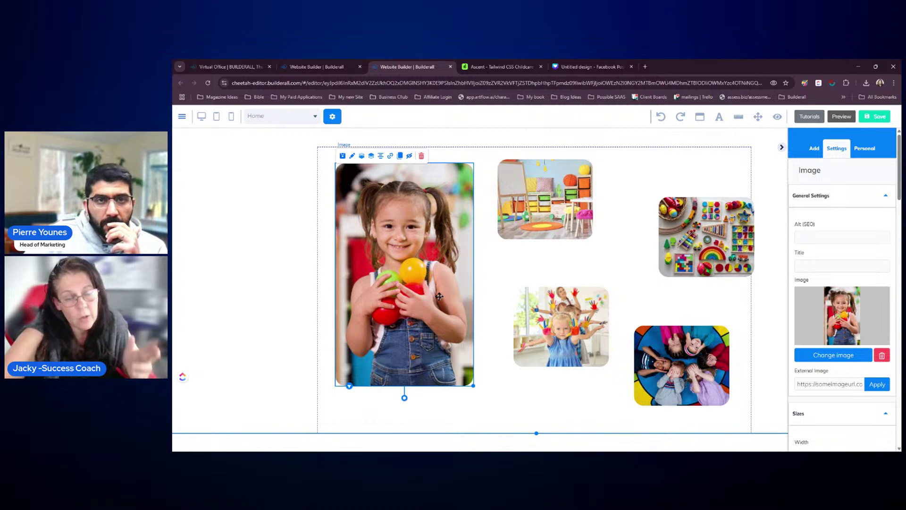
{"action": "left_click_drag", "start_coordinate": [406, 273], "coordinate": [390, 262]}
{"action": "left_click_drag", "start_coordinate": [456, 373], "coordinate": [467, 407]}
{"action": "left_click", "coordinate": [430, 359]}
{"action": "left_click", "coordinate": [421, 349]}
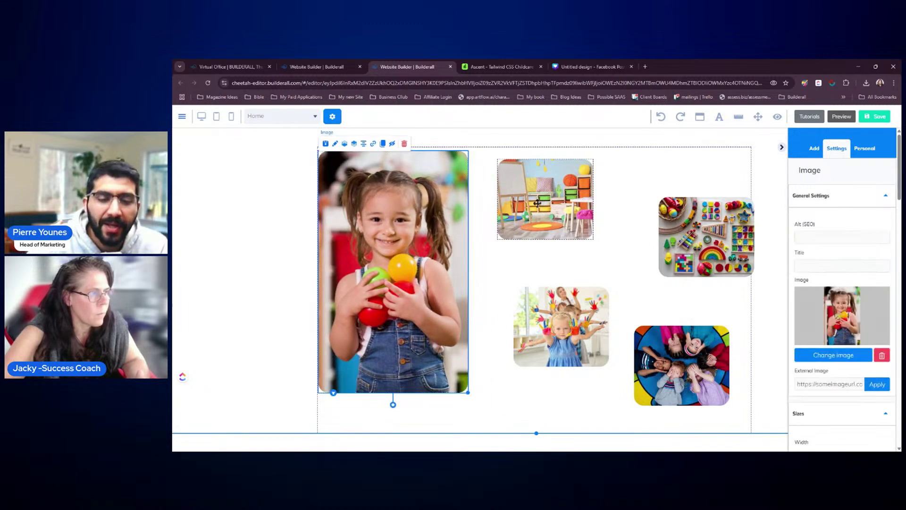
- Place the classroom and toys photos in a row beside the girl photo, aligned with its upper edge, and enlarge both
{"action": "left_click_drag", "start_coordinate": [545, 209], "coordinate": [522, 200]}
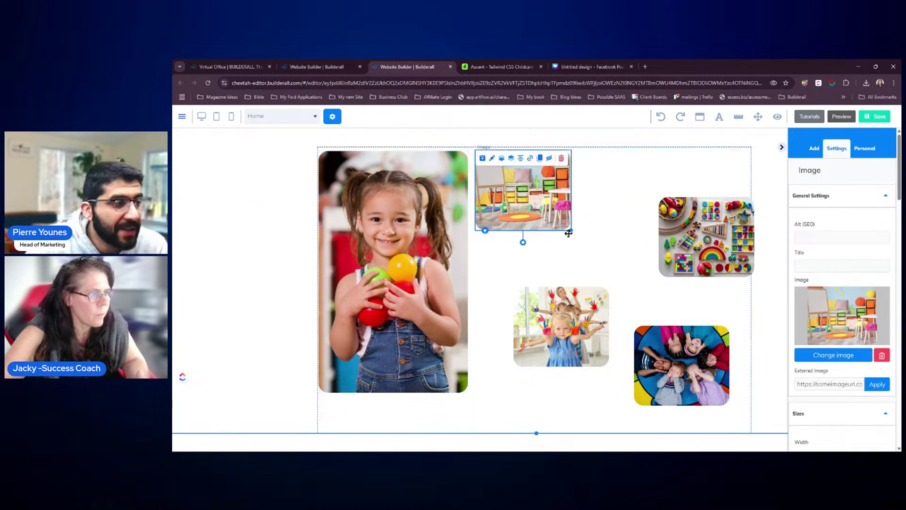
{"action": "left_click_drag", "start_coordinate": [573, 230], "coordinate": [613, 265]}
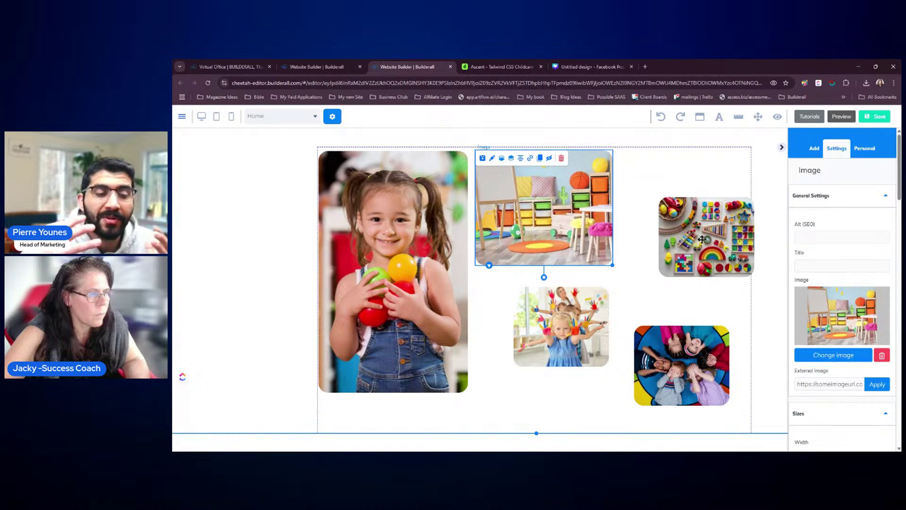
{"action": "left_click_drag", "start_coordinate": [701, 239], "coordinate": [659, 197]}
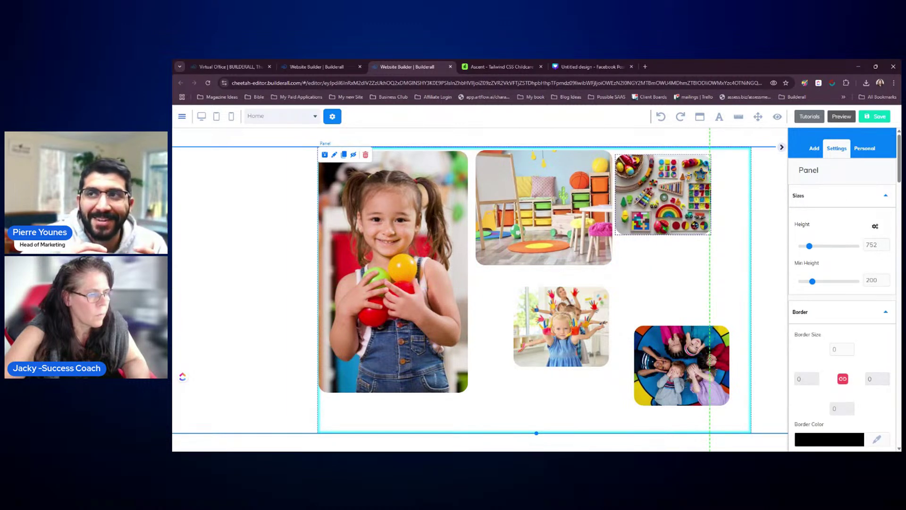
{"action": "left_click_drag", "start_coordinate": [695, 225], "coordinate": [743, 262]}
- Compare the layout with the Ascent template's gallery and enlarge the toys photo to about the classroom photo's height
{"action": "left_click", "coordinate": [500, 67]}
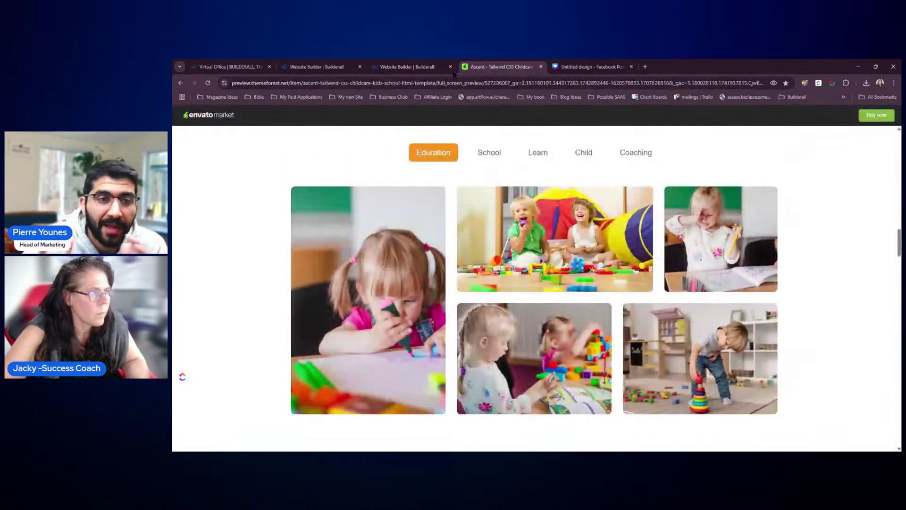
{"action": "left_click", "coordinate": [429, 71]}
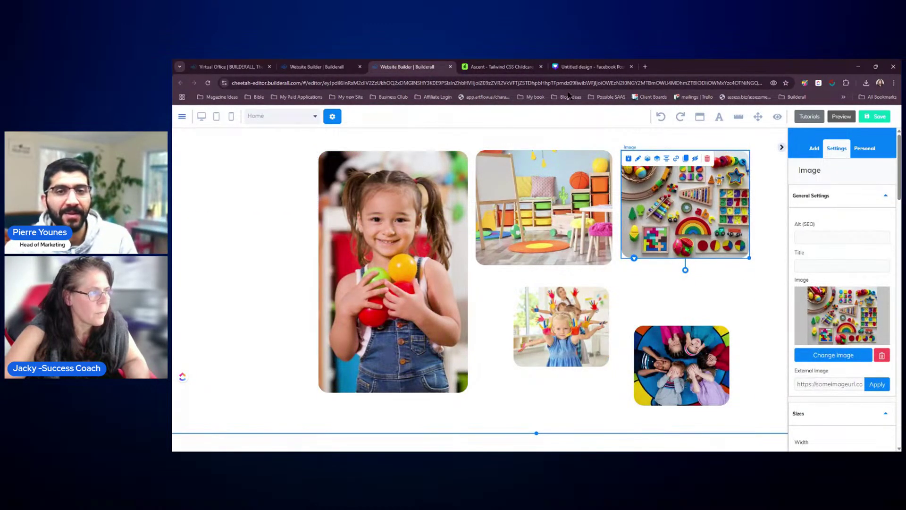
{"action": "left_click", "coordinate": [525, 69]}
{"action": "left_click", "coordinate": [439, 71]}
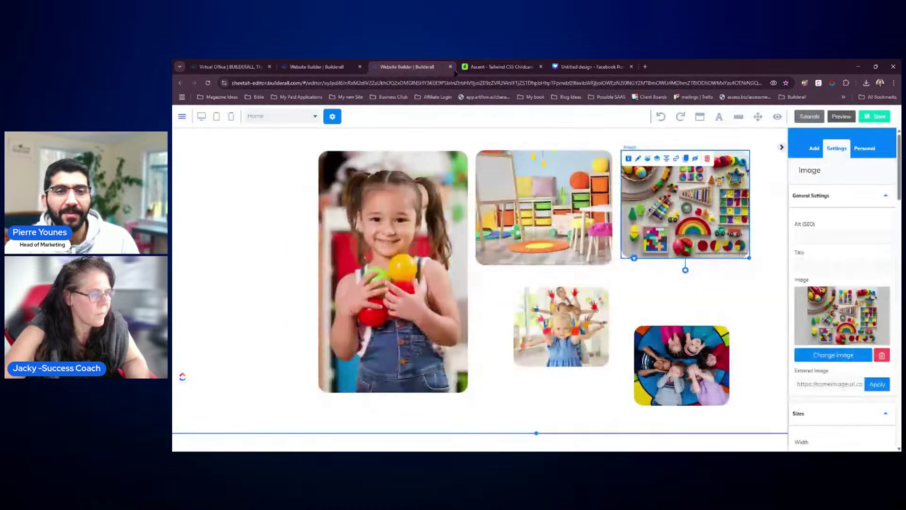
{"action": "left_click_drag", "start_coordinate": [747, 258], "coordinate": [759, 267]}
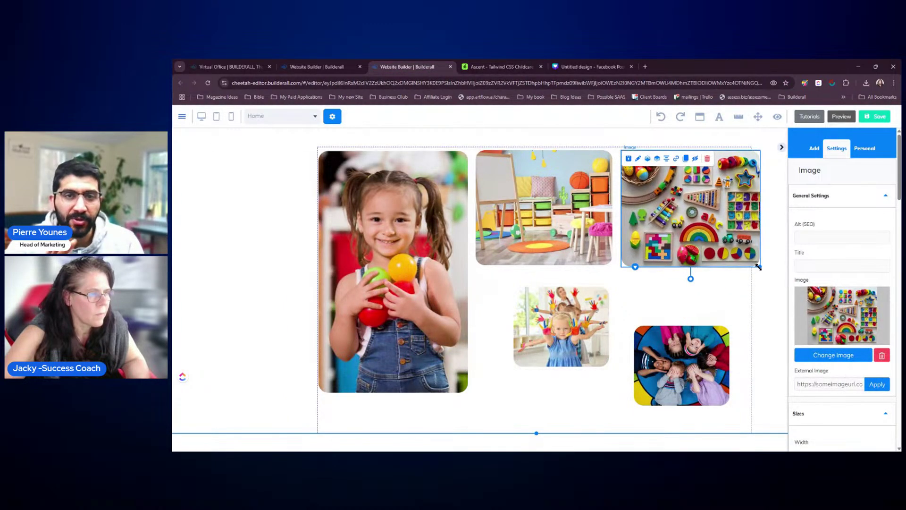
- Move the painted-hands photo under the classroom photo and enlarge it until its lower edge nearly meets the girl photo's, checking the template's gallery
{"action": "left_click_drag", "start_coordinate": [562, 326], "coordinate": [528, 308]}
{"action": "left_click", "coordinate": [506, 70]}
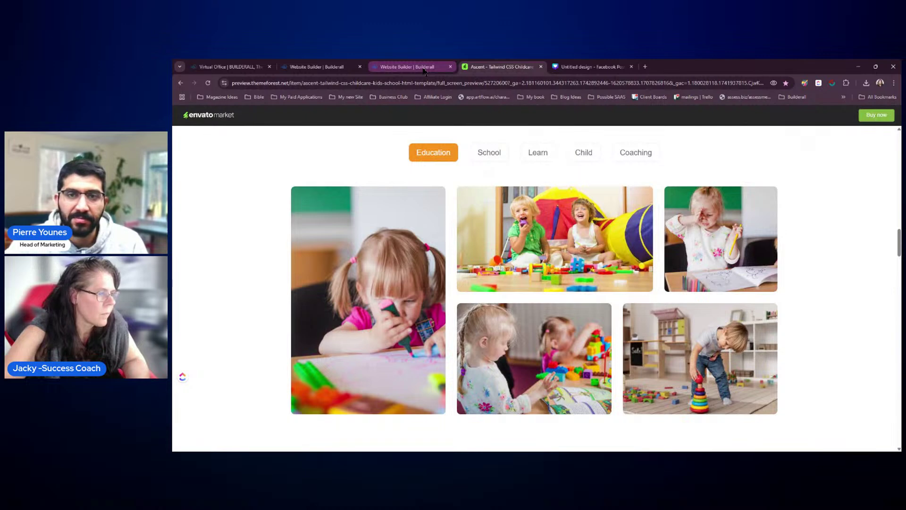
{"action": "left_click", "coordinate": [426, 70]}
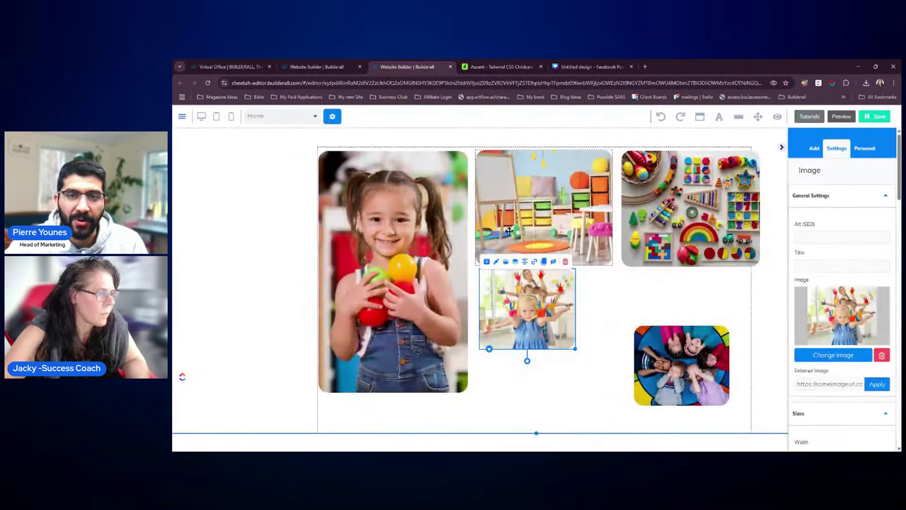
{"action": "mouse_move", "coordinate": [575, 350]}
{"action": "left_mouse_down"}
{"action": "mouse_move", "coordinate": [614, 386]}
{"action": "mouse_move", "coordinate": [566, 351]}
{"action": "left_mouse_up"}
{"action": "left_click", "coordinate": [566, 351]}
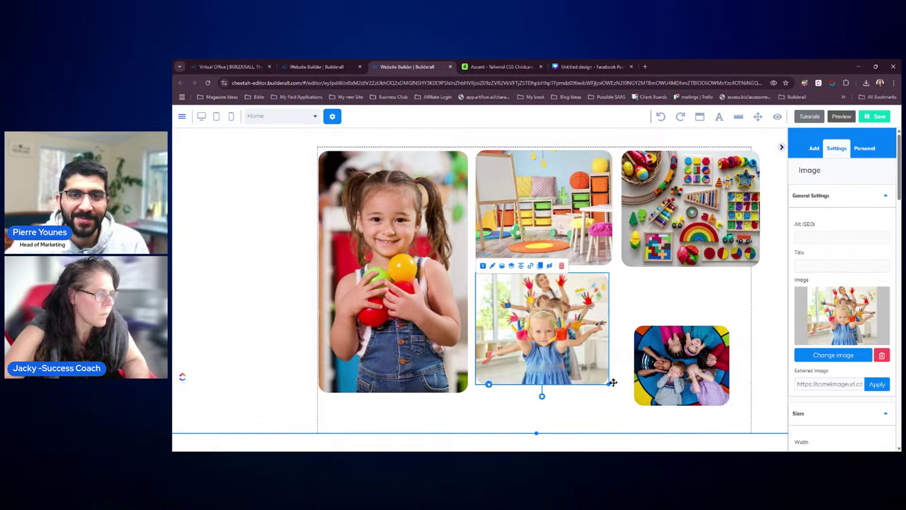
{"action": "left_click_drag", "start_coordinate": [610, 385], "coordinate": [616, 392]}
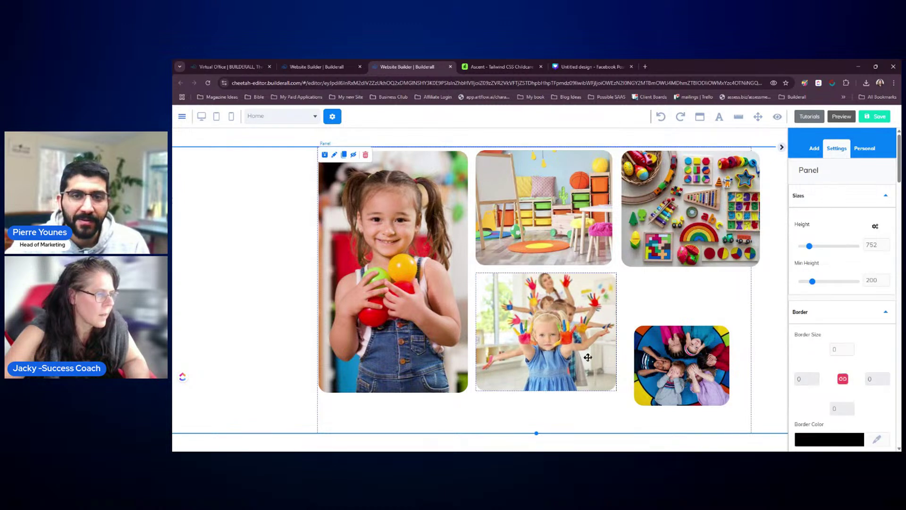
- Move the children-in-a-circle photo under the toys photo and enlarge it until its lower edge matches the painted-hands photo's
{"action": "left_click_drag", "start_coordinate": [696, 367], "coordinate": [684, 317]}
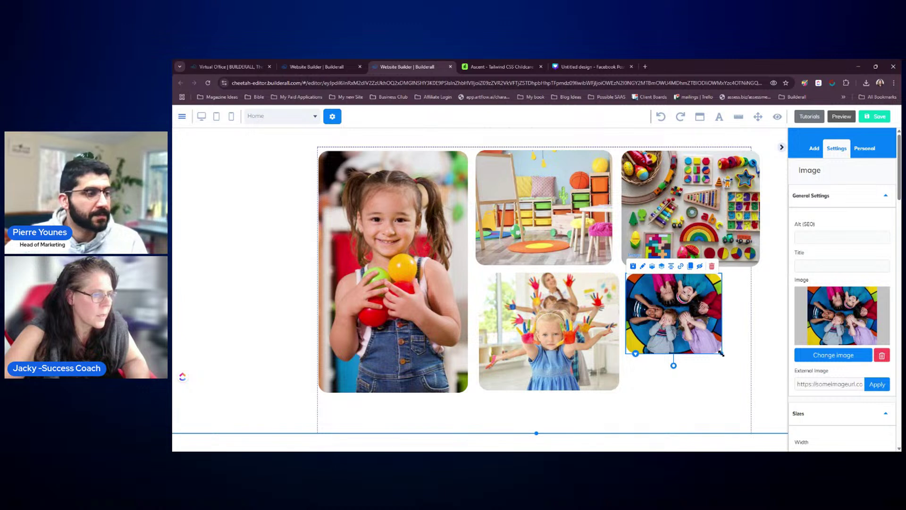
{"action": "left_click_drag", "start_coordinate": [721, 353], "coordinate": [769, 387]}
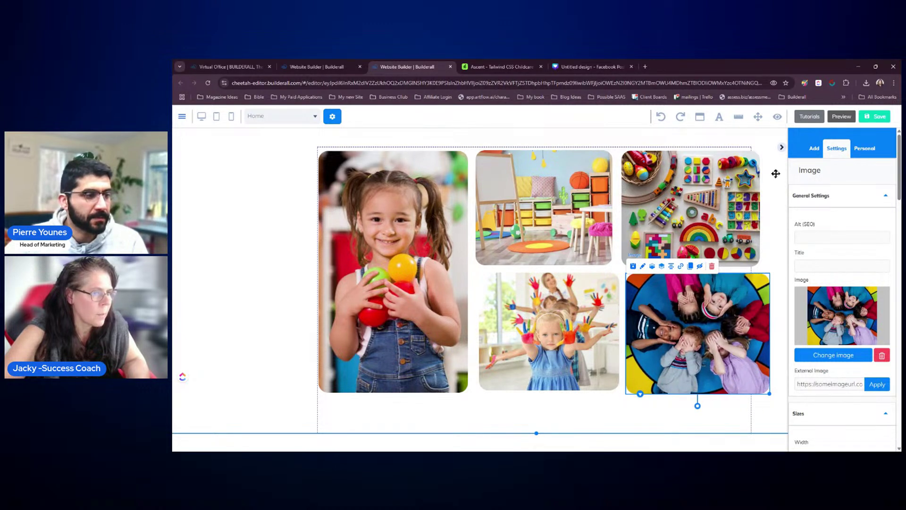
{"action": "left_click", "coordinate": [782, 147]}
{"action": "left_click", "coordinate": [755, 232]}
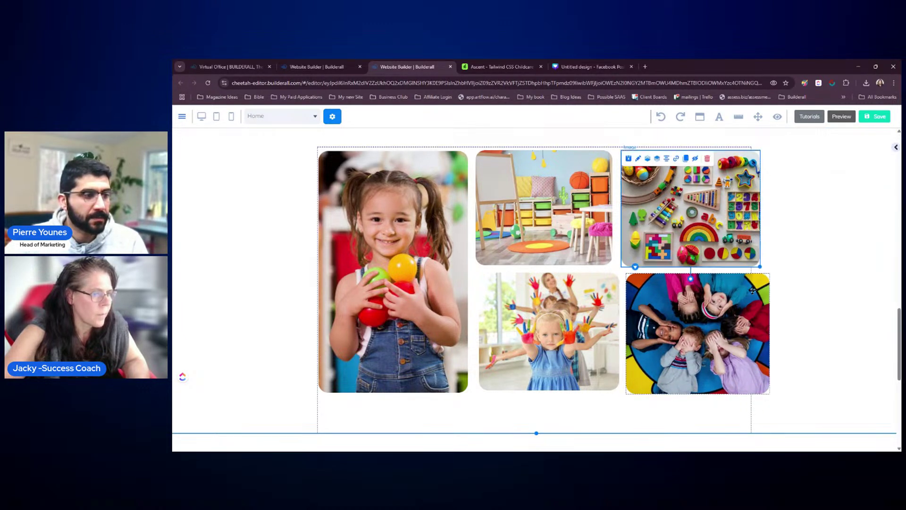
{"action": "left_click", "coordinate": [754, 369]}
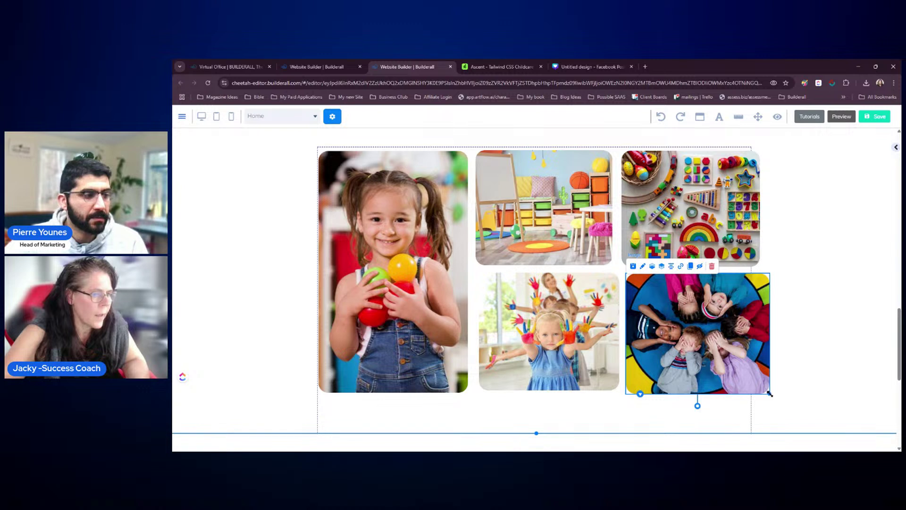
{"action": "left_click_drag", "start_coordinate": [770, 393], "coordinate": [759, 383]}
{"action": "left_click", "coordinate": [613, 383]}
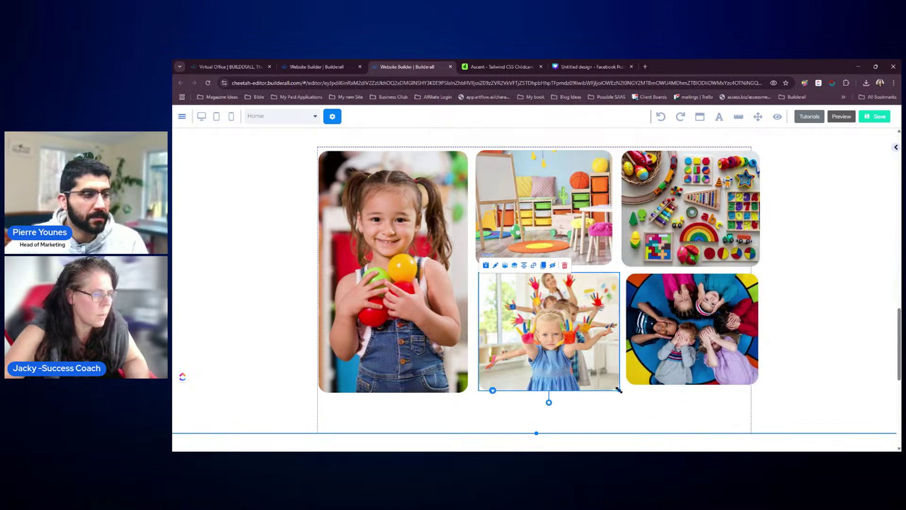
{"action": "left_click", "coordinate": [753, 380]}
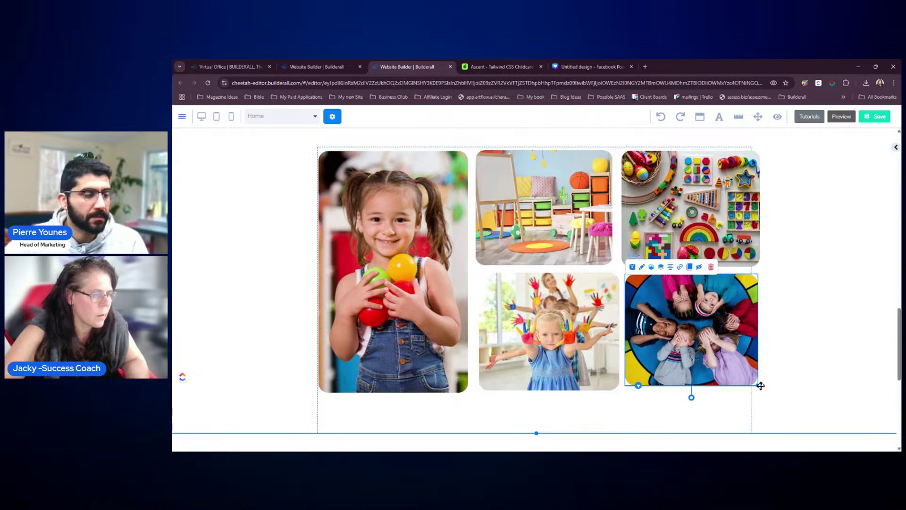
{"action": "left_click_drag", "start_coordinate": [757, 384], "coordinate": [763, 389]}
{"action": "left_click", "coordinate": [803, 385]}
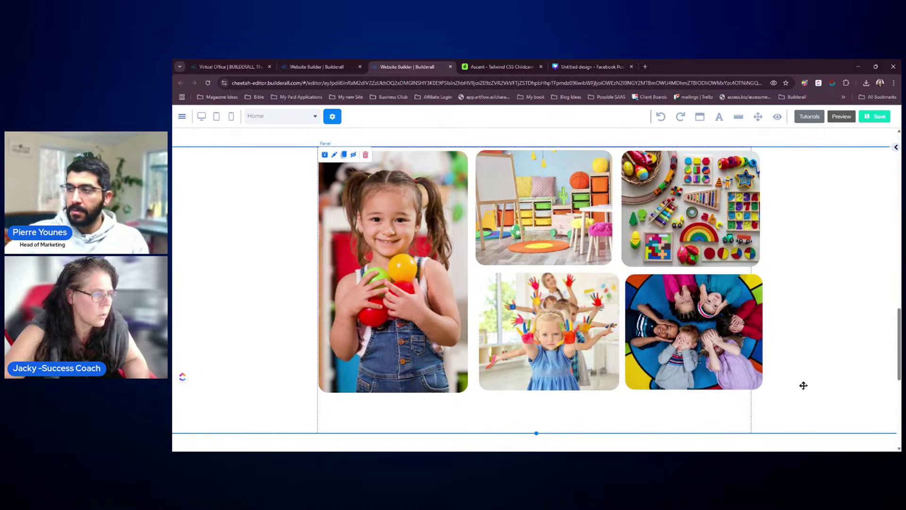
- Shift both lower-row photos slightly left under the upper row and enlarge the circle photo to end at the toys photo's outer edge
{"action": "left_click_drag", "start_coordinate": [570, 337], "coordinate": [563, 336]}
{"action": "left_click_drag", "start_coordinate": [663, 372], "coordinate": [654, 370]}
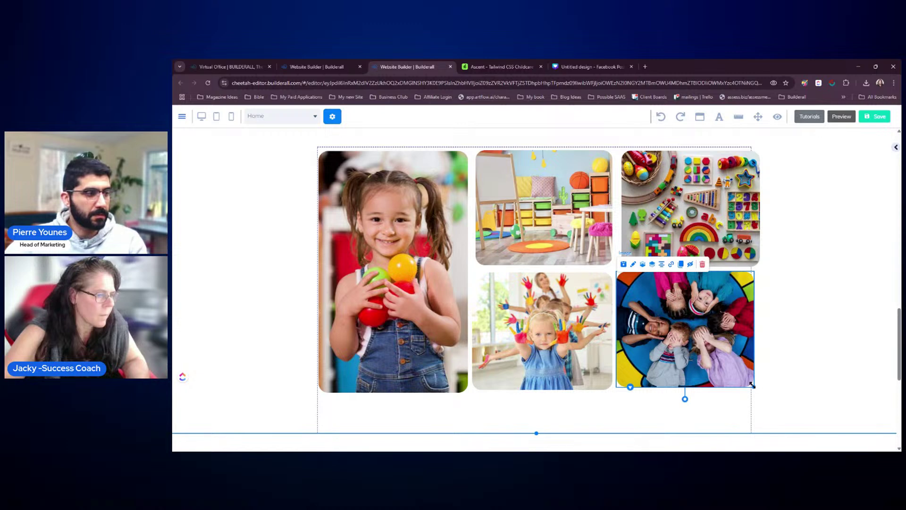
{"action": "left_click_drag", "start_coordinate": [752, 386], "coordinate": [759, 390]}
{"action": "left_click", "coordinate": [801, 386]}
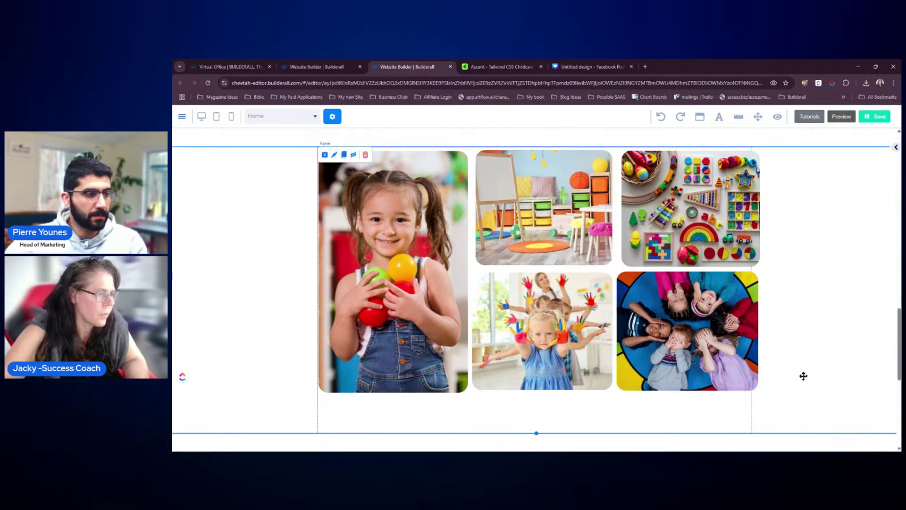
- Shorten the gallery panel so it ends just below the photos, and review the sections above it
{"action": "left_click_drag", "start_coordinate": [534, 431], "coordinate": [538, 411]}
{"action": "scroll", "coordinate": [848, 306], "scroll_direction": "up", "scroll_amount": 3}
{"action": "scroll", "coordinate": [854, 279], "scroll_direction": "up", "scroll_amount": 5}
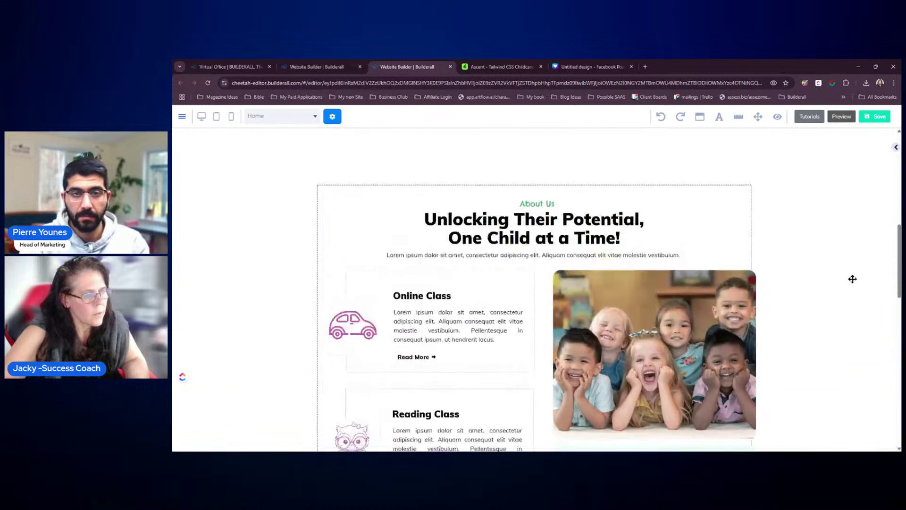
{"action": "scroll", "coordinate": [853, 279], "scroll_direction": "down", "scroll_amount": 5}
{"action": "scroll", "coordinate": [852, 279], "scroll_direction": "down", "scroll_amount": 5}
{"action": "scroll", "coordinate": [850, 283], "scroll_direction": "up", "scroll_amount": 3}
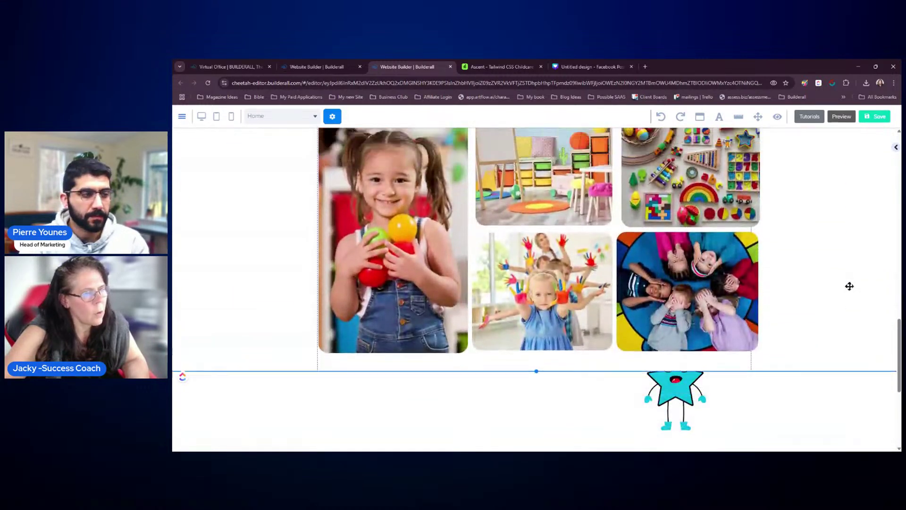
{"action": "scroll", "coordinate": [850, 286], "scroll_direction": "up", "scroll_amount": 2}
{"action": "scroll", "coordinate": [848, 286], "scroll_direction": "down", "scroll_amount": 5}
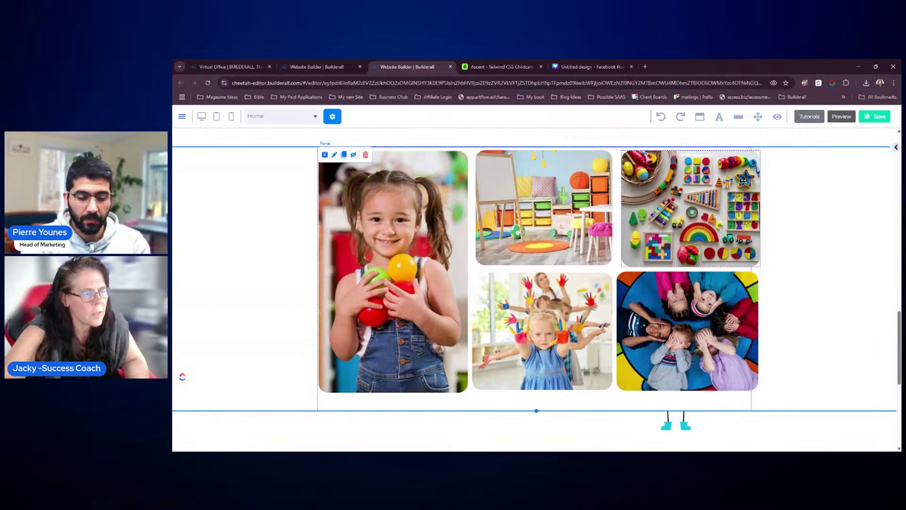
- Compare the finished photo gallery with the Ascent template's portfolio gallery and the service cards above it
{"action": "left_click", "coordinate": [498, 68]}
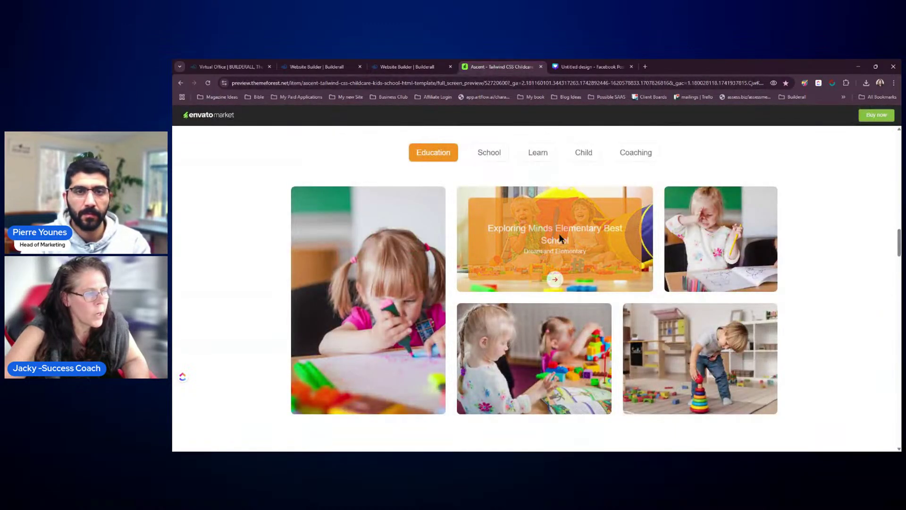
{"action": "scroll", "coordinate": [553, 203], "scroll_direction": "up", "scroll_amount": 5}
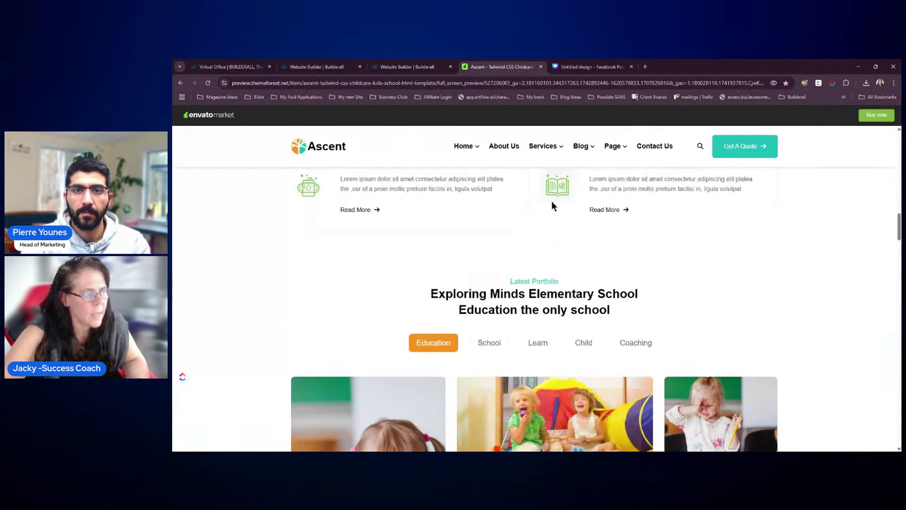
{"action": "scroll", "coordinate": [548, 203], "scroll_direction": "up", "scroll_amount": 1}
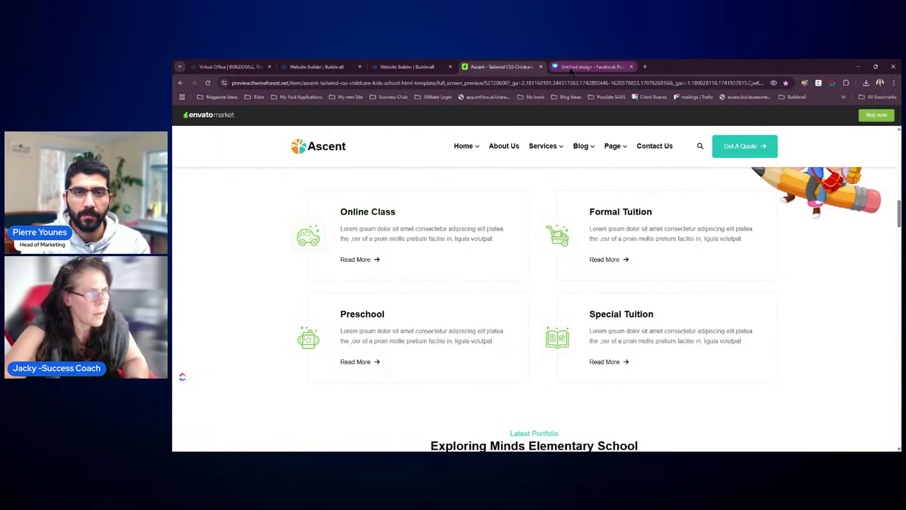
{"action": "left_click", "coordinate": [552, 69]}
{"action": "left_click", "coordinate": [410, 67]}
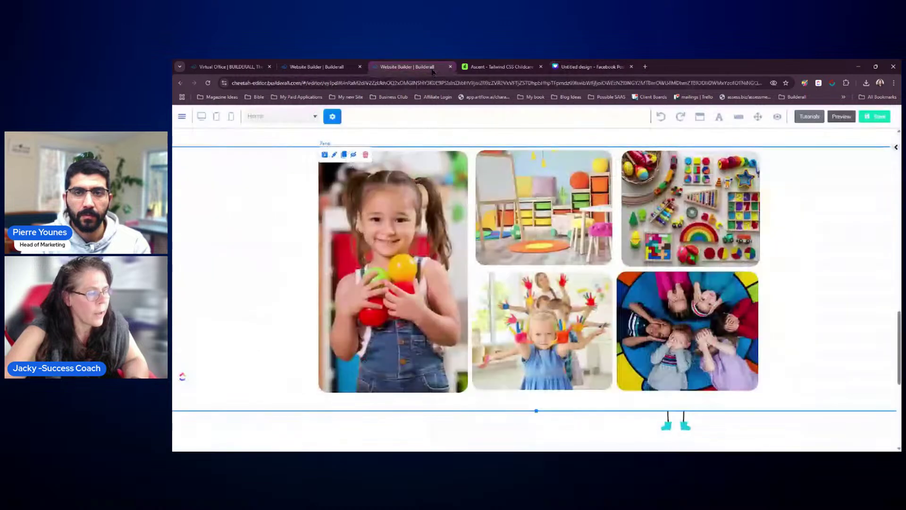
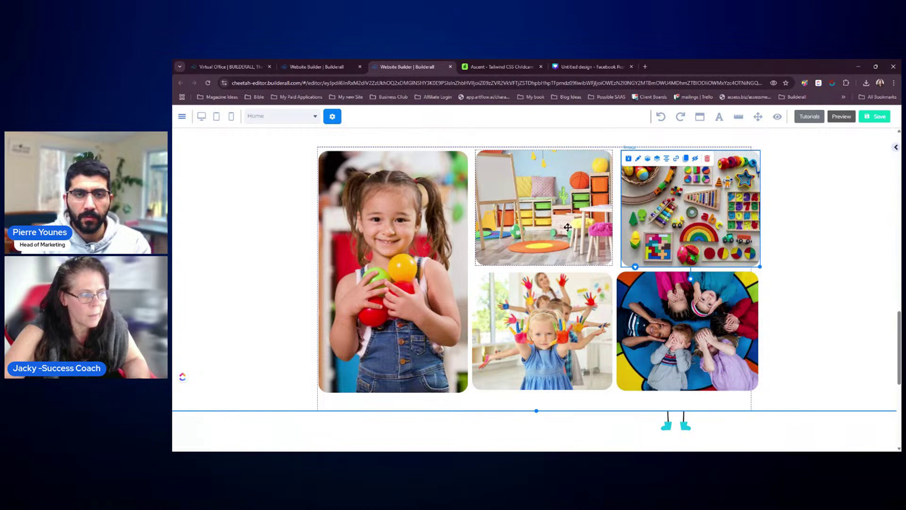
{"action": "left_click", "coordinate": [419, 262]}
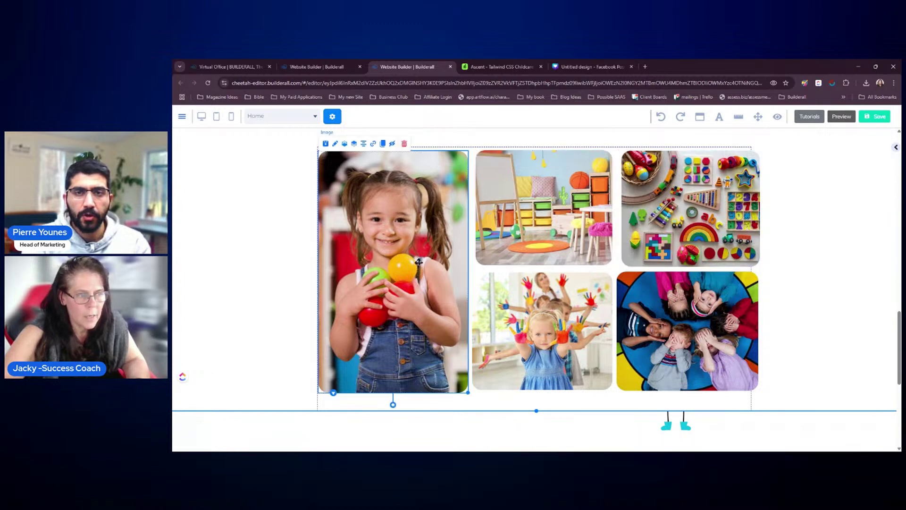
{"action": "left_click", "coordinate": [838, 259]}
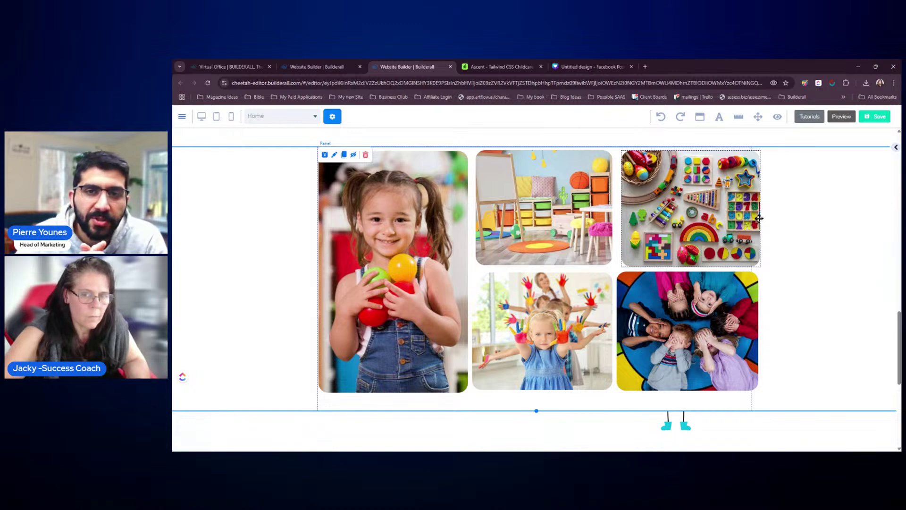
{"action": "left_click", "coordinate": [502, 67]}
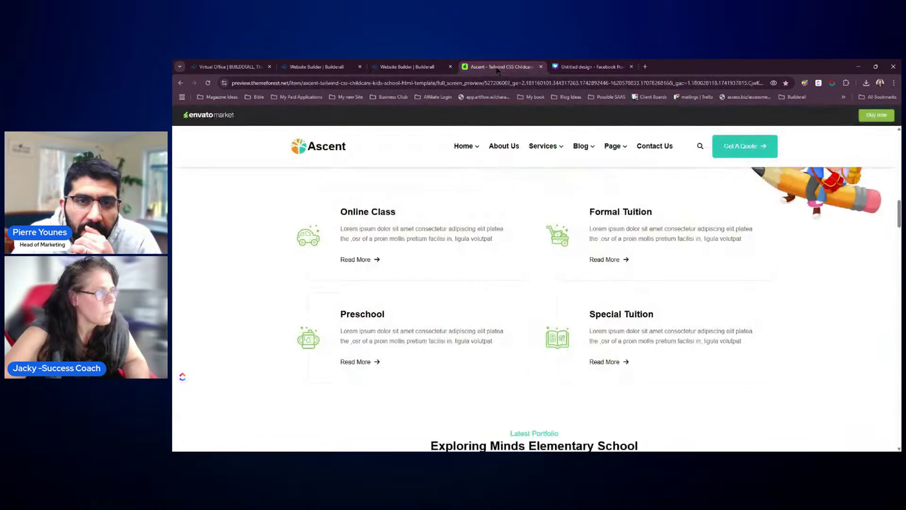
{"action": "left_click", "coordinate": [403, 69]}
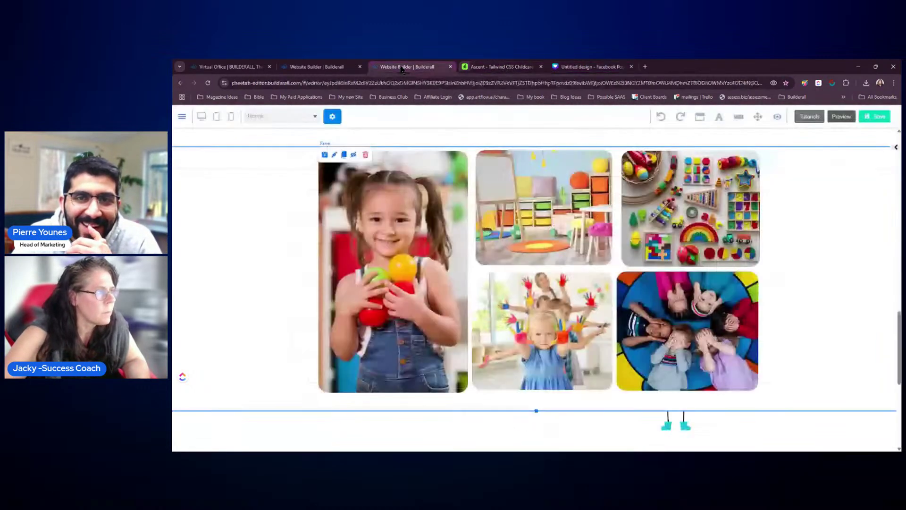
{"action": "left_click", "coordinate": [502, 66]}
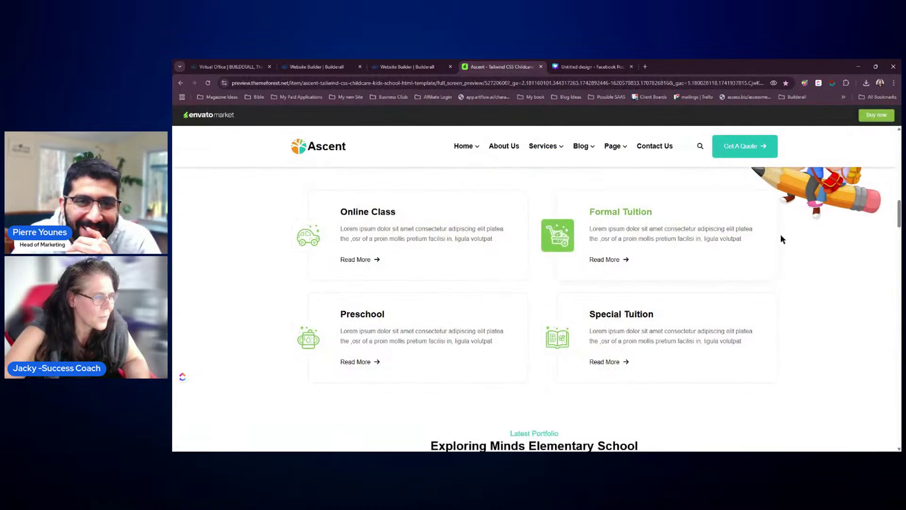
{"action": "scroll", "coordinate": [792, 237], "scroll_direction": "up", "scroll_amount": 4}
{"action": "scroll", "coordinate": [786, 222], "scroll_direction": "up", "scroll_amount": 5}
{"action": "scroll", "coordinate": [789, 219], "scroll_direction": "down", "scroll_amount": 15}
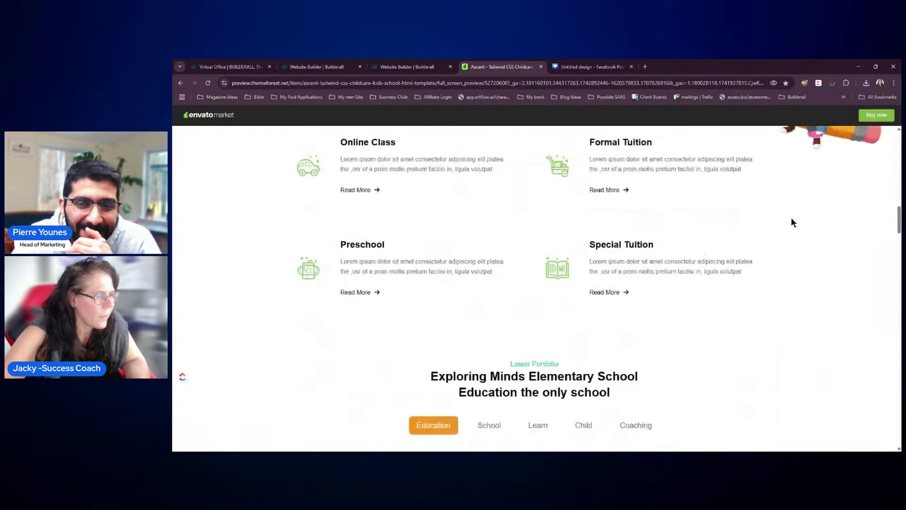
{"action": "mouse_move", "coordinate": [578, 270]}
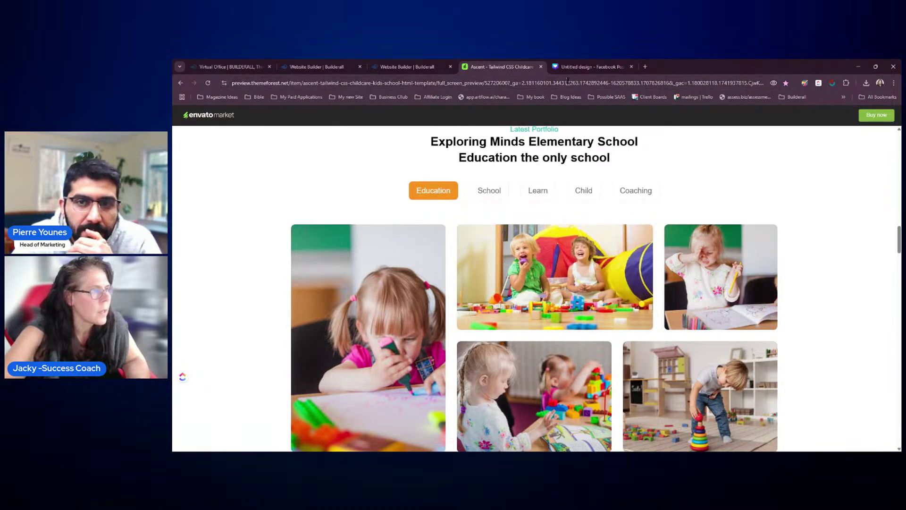
{"action": "left_click", "coordinate": [425, 70]}
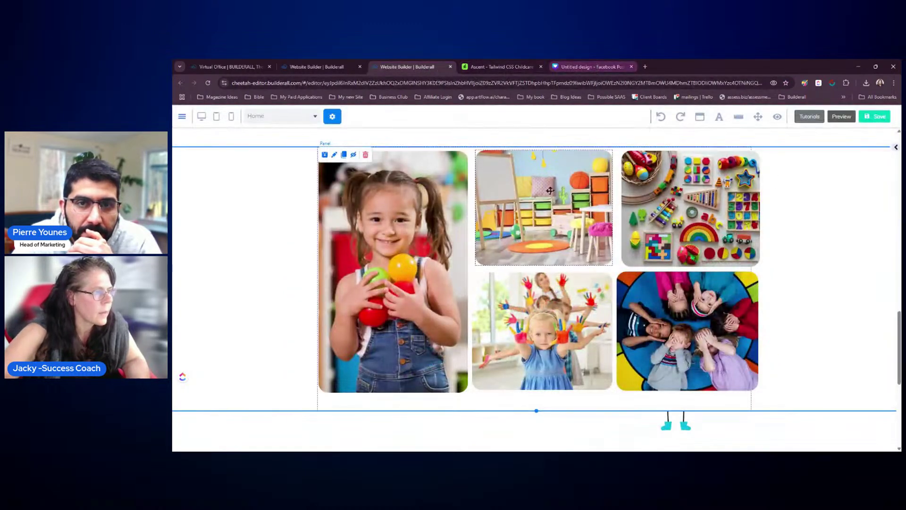
- Duplicate the whole gallery panel
{"action": "left_click", "coordinate": [898, 149]}
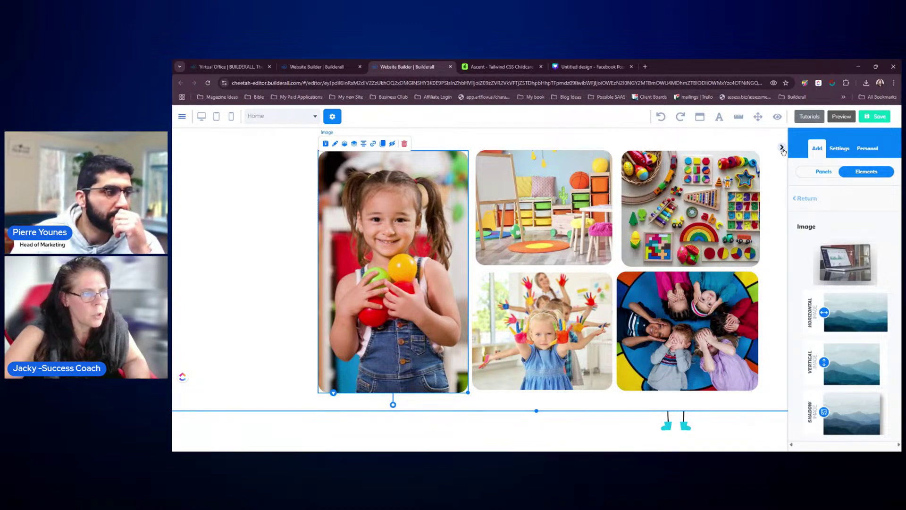
{"action": "left_click", "coordinate": [782, 151]}
{"action": "left_click", "coordinate": [820, 192]}
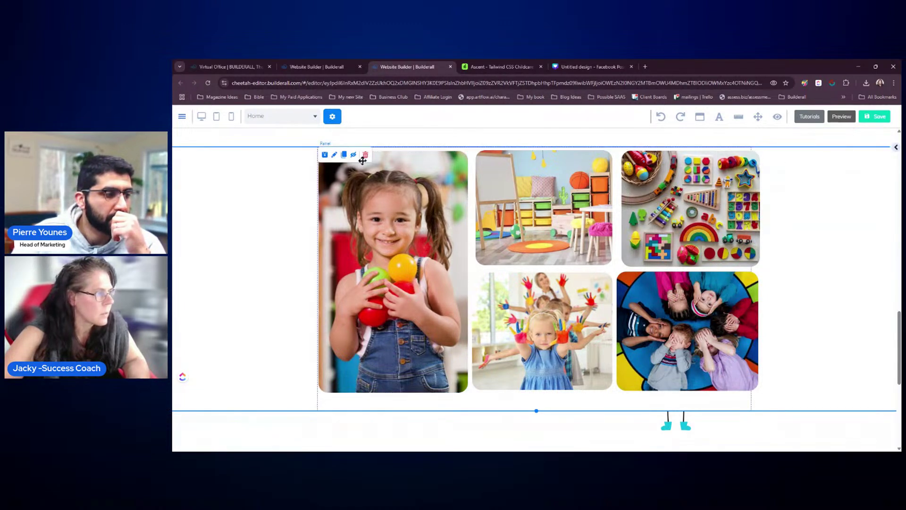
{"action": "left_click", "coordinate": [344, 157]}
{"action": "scroll", "coordinate": [819, 203], "scroll_direction": "down", "scroll_amount": 5}
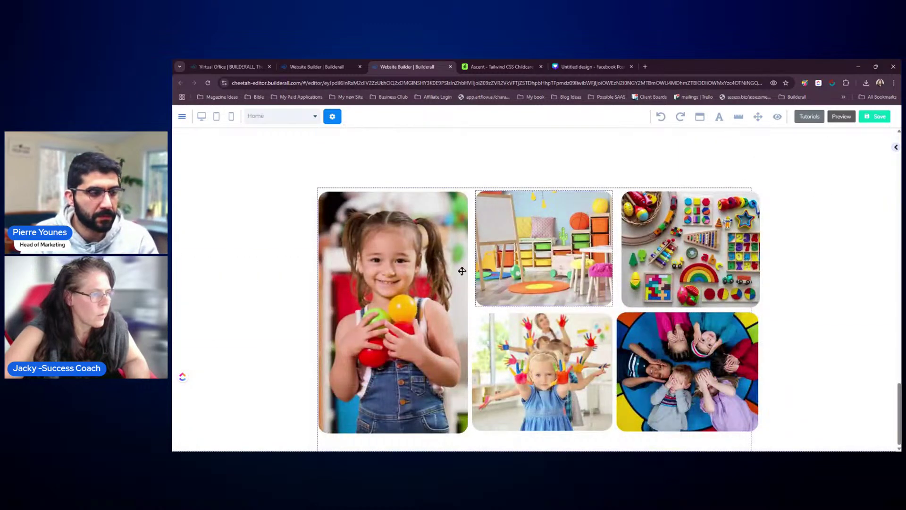
- Delete the portrait girl, toys and children-in-a-circle photos from the duplicated gallery panel
{"action": "left_click", "coordinate": [410, 279]}
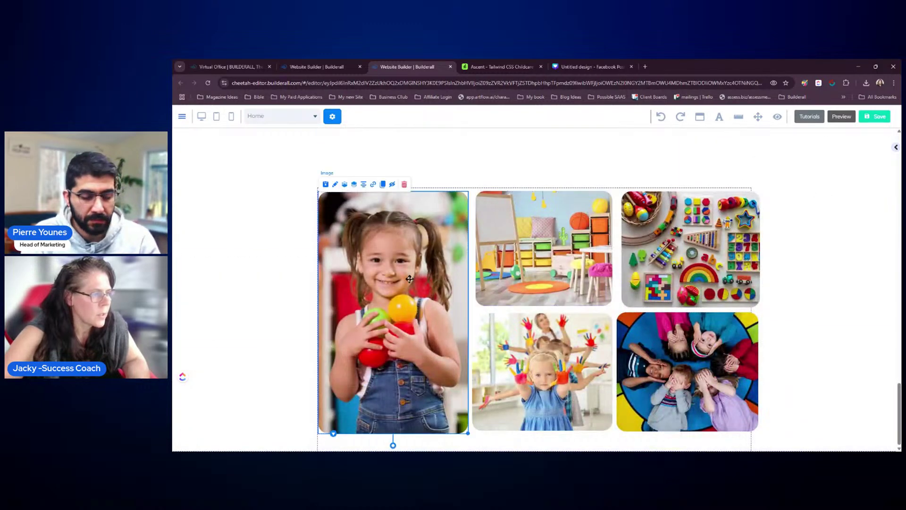
{"action": "left_click", "coordinate": [405, 185]}
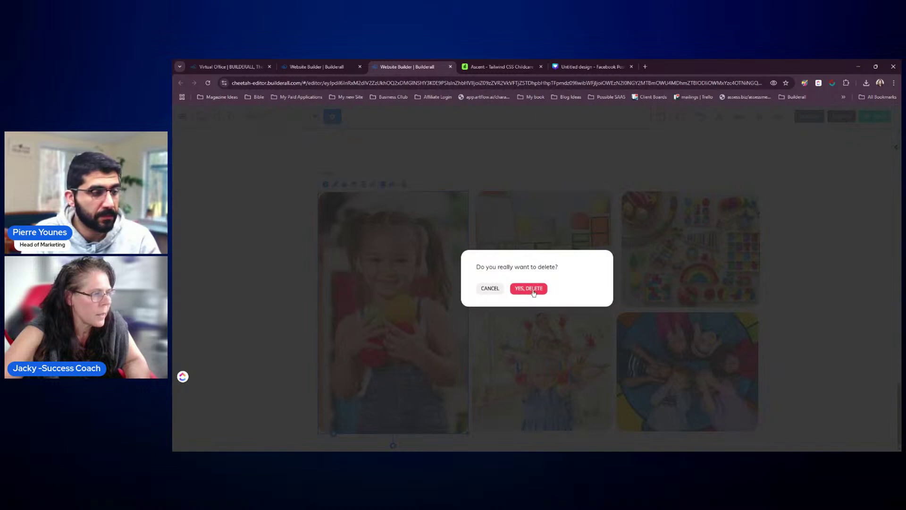
{"action": "left_click", "coordinate": [528, 289]}
{"action": "left_click", "coordinate": [539, 284]}
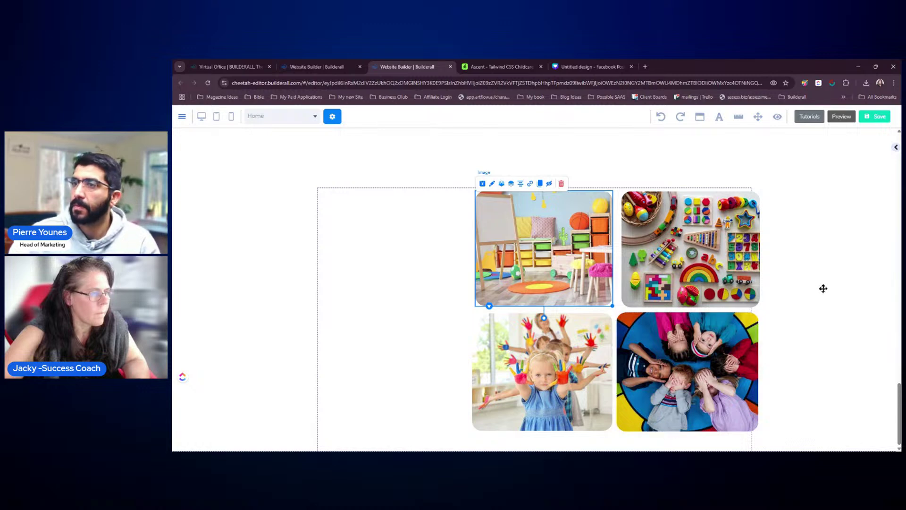
{"action": "left_click", "coordinate": [711, 239]}
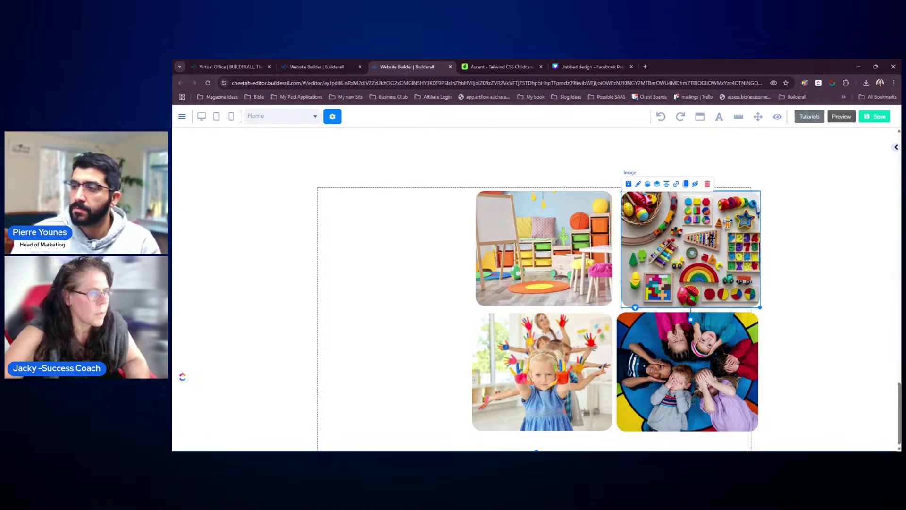
{"action": "left_click", "coordinate": [709, 184]}
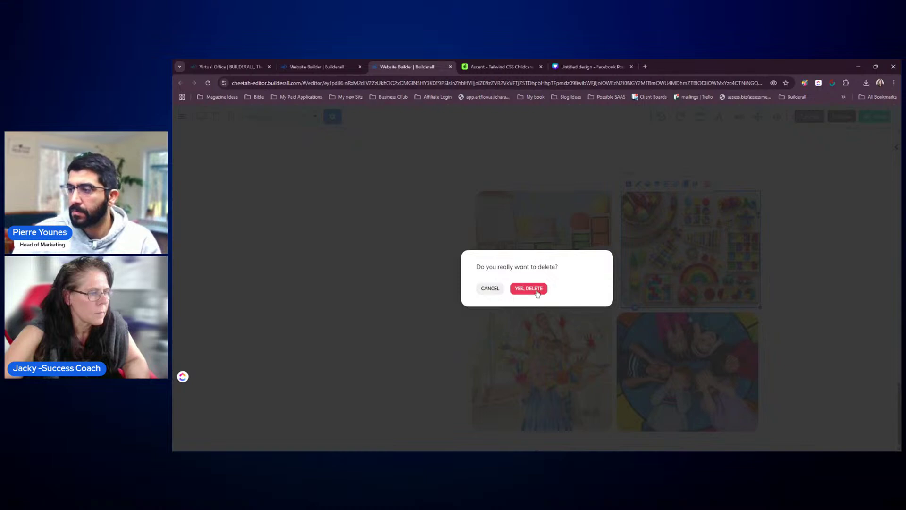
{"action": "left_click", "coordinate": [537, 289]}
{"action": "left_click", "coordinate": [685, 343]}
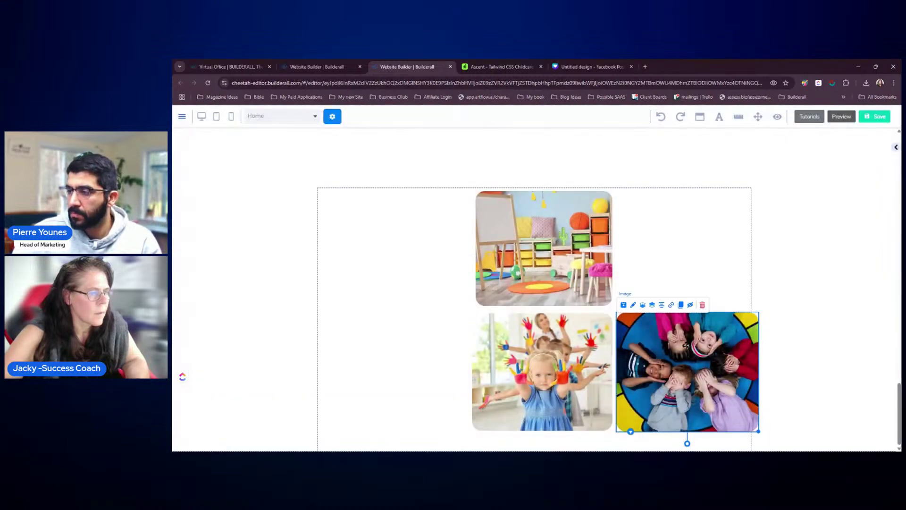
{"action": "left_click", "coordinate": [703, 307]}
{"action": "left_click", "coordinate": [536, 288]}
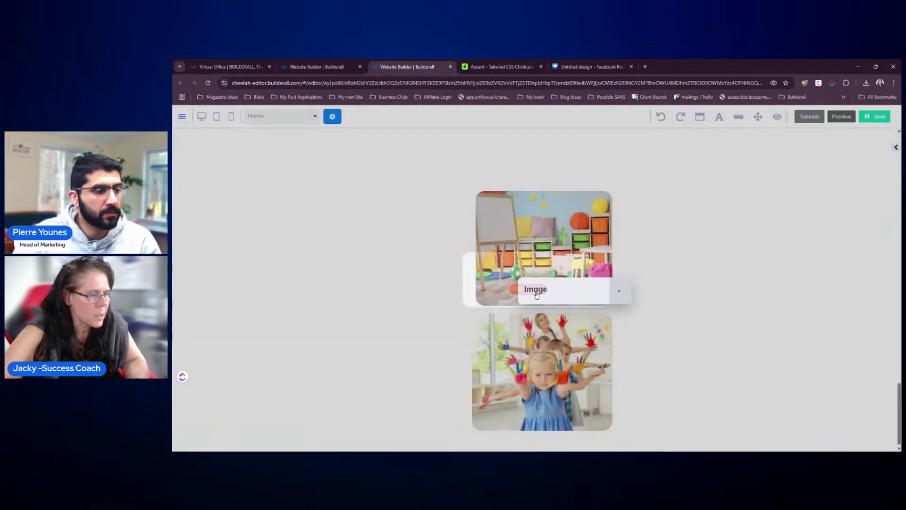
- Delete the photo of children with painted hands from the duplicated gallery panel
{"action": "left_click", "coordinate": [599, 333]}
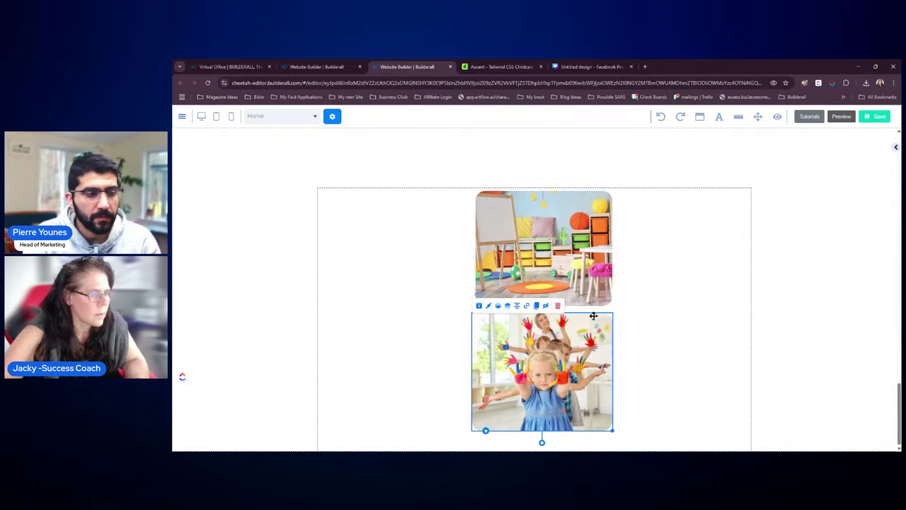
{"action": "left_click", "coordinate": [560, 307]}
{"action": "left_click", "coordinate": [537, 289]}
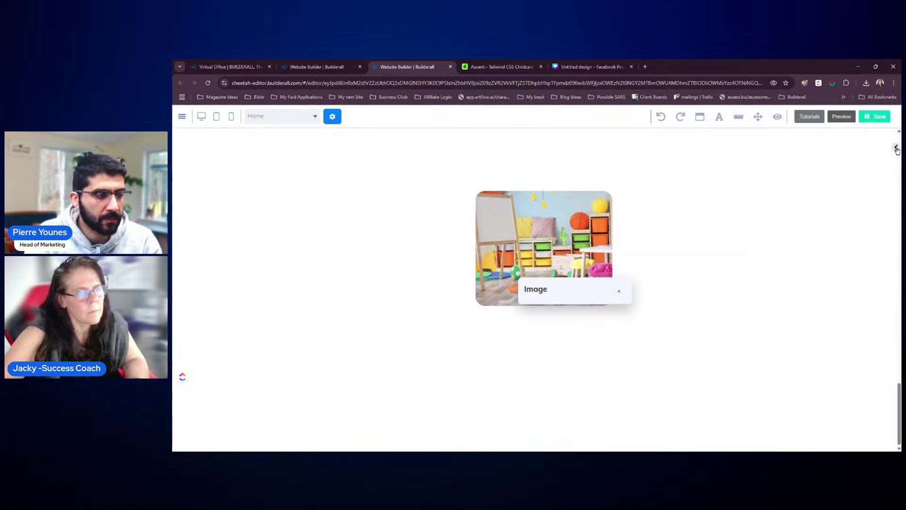
- Add the second rectangular Box hover sample to the duplicated panel, moving the classroom photo aside and placing the box near the panel's upper edge
{"action": "left_click", "coordinate": [897, 149]}
{"action": "left_click", "coordinate": [801, 200]}
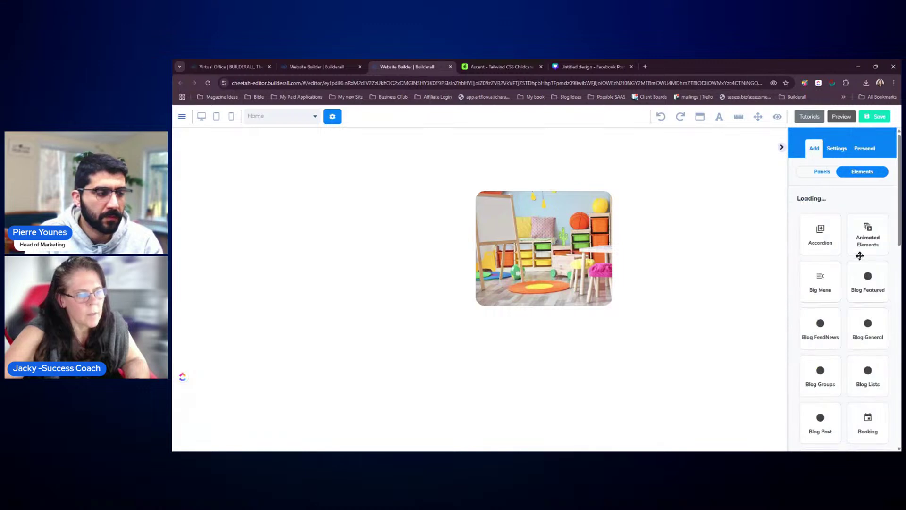
{"action": "scroll", "coordinate": [843, 248], "scroll_direction": "down", "scroll_amount": 5}
{"action": "scroll", "coordinate": [844, 250], "scroll_direction": "down", "scroll_amount": 3}
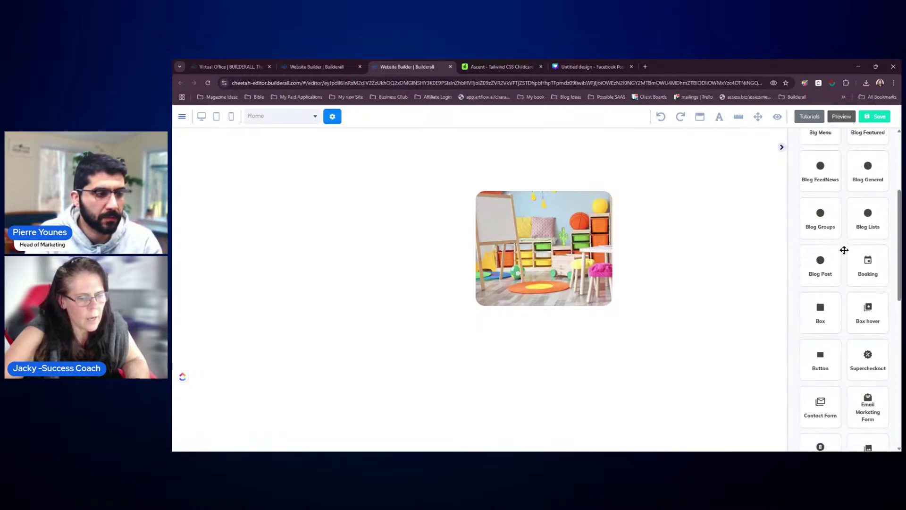
{"action": "left_click", "coordinate": [864, 243]}
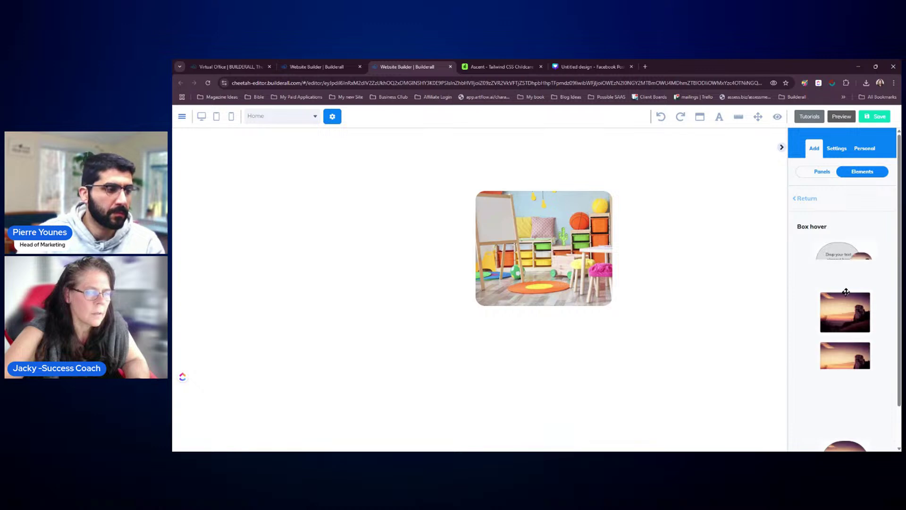
{"action": "scroll", "coordinate": [845, 325], "scroll_direction": "down", "scroll_amount": 1}
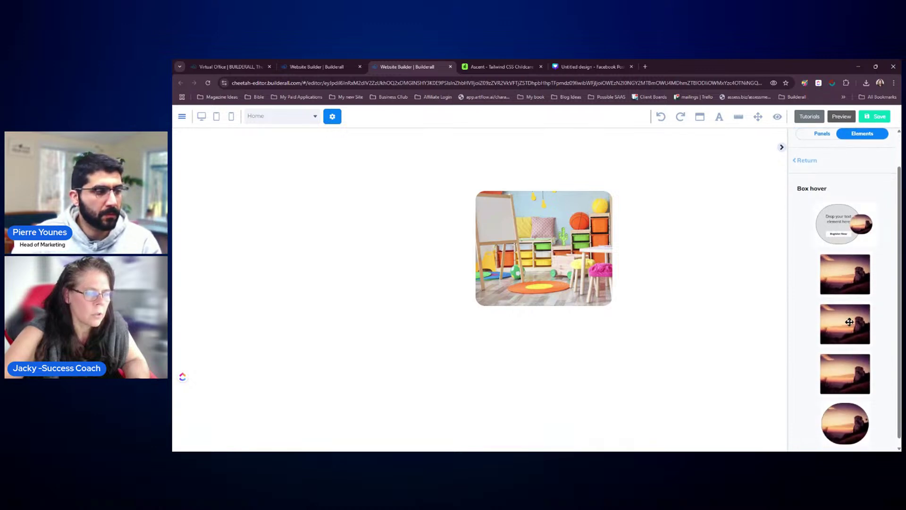
{"action": "left_click_drag", "start_coordinate": [848, 319], "coordinate": [463, 283]}
{"action": "left_click_drag", "start_coordinate": [543, 293], "coordinate": [645, 305]}
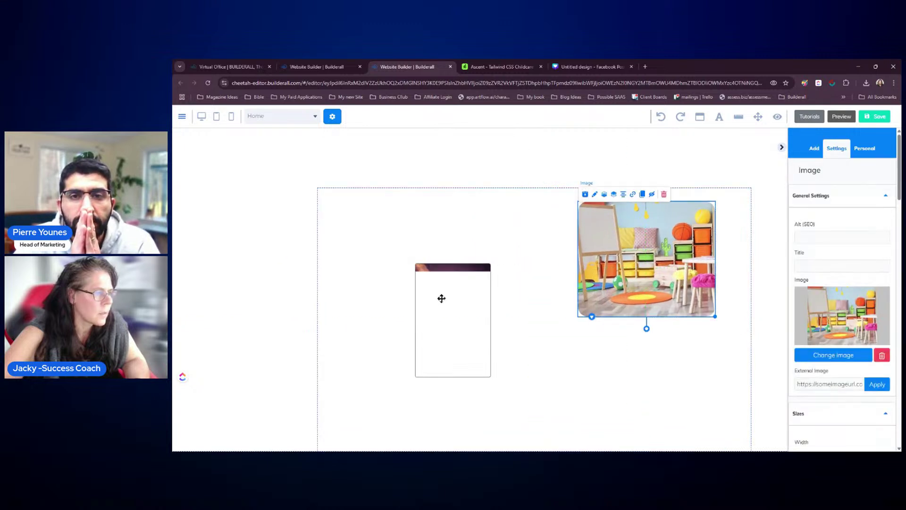
{"action": "left_click", "coordinate": [461, 259]}
{"action": "left_click_drag", "start_coordinate": [458, 297], "coordinate": [480, 249]}
- Delete the remaining classroom photo from the duplicated panel
{"action": "left_click", "coordinate": [671, 267]}
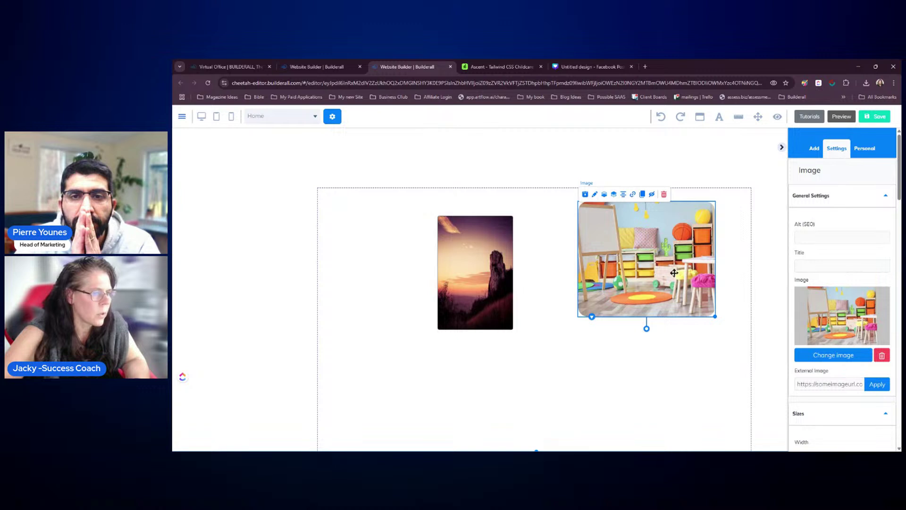
{"action": "left_click", "coordinate": [665, 195]}
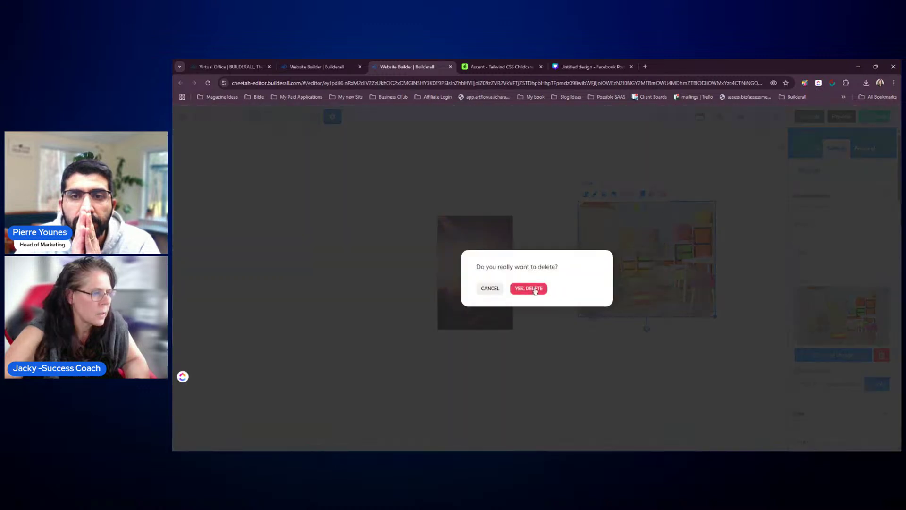
{"action": "left_click", "coordinate": [535, 289]}
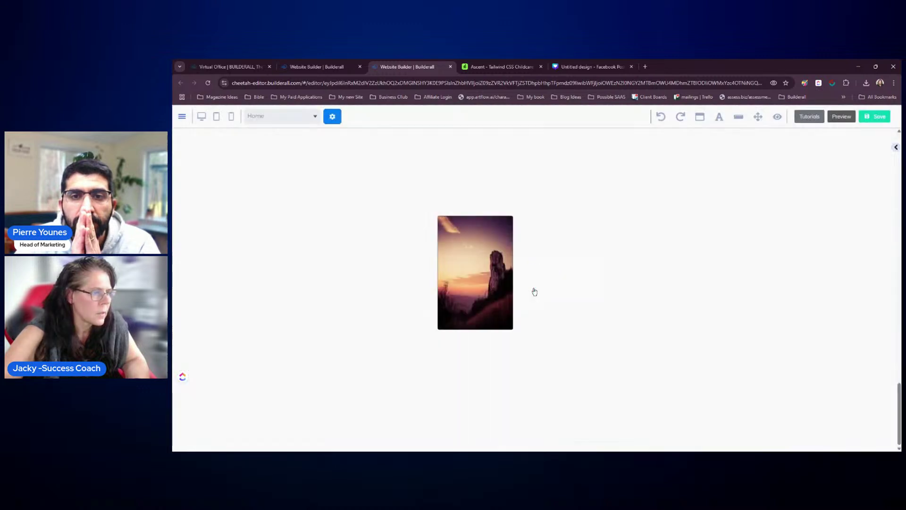
- Replace the hover box's sunset image with the first photo in My Files, the portrait of the girl holding apples
{"action": "double_click", "coordinate": [496, 272]}
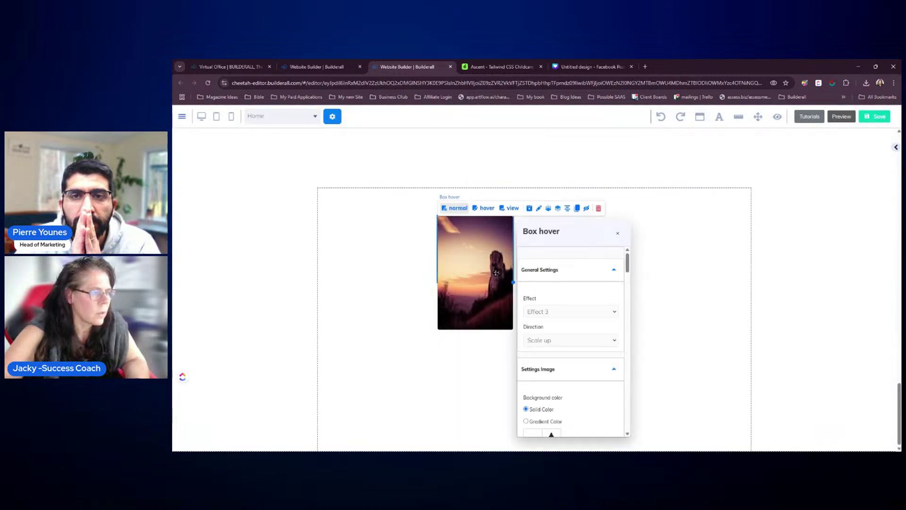
{"action": "left_click", "coordinate": [618, 234]}
{"action": "left_click", "coordinate": [896, 149]}
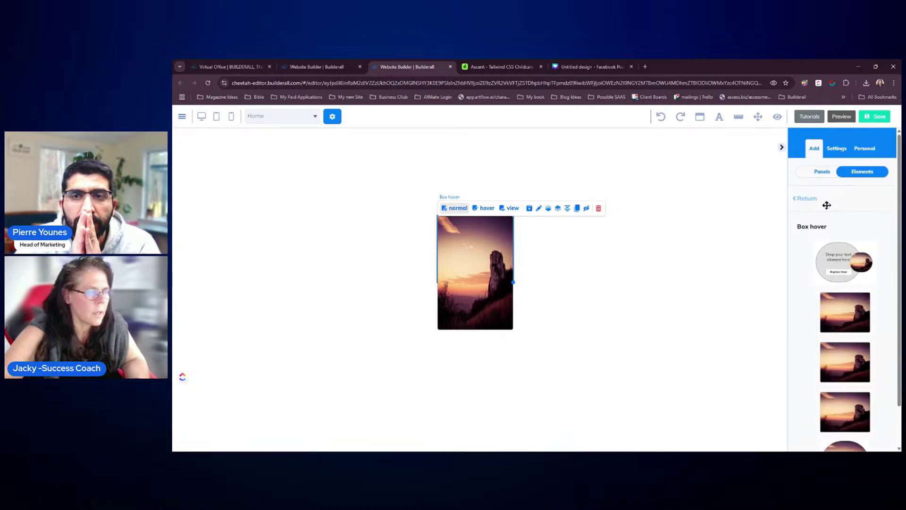
{"action": "left_click", "coordinate": [482, 252]}
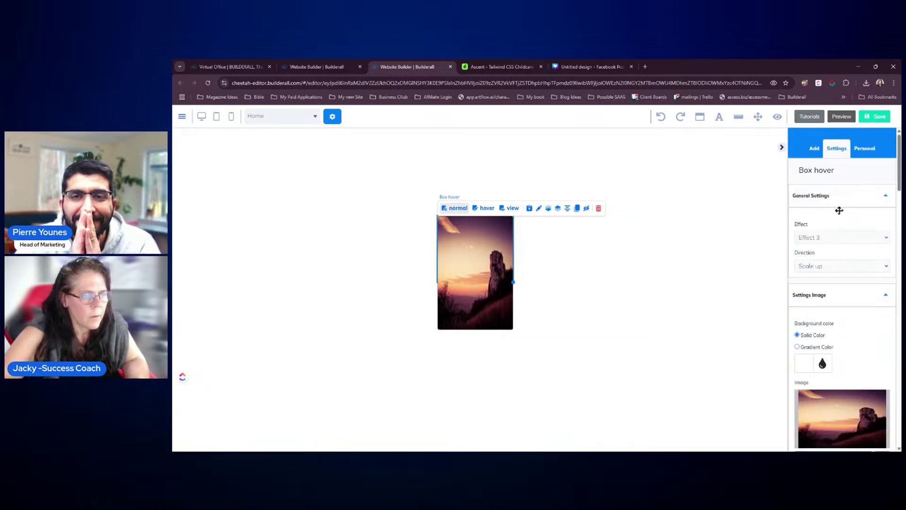
{"action": "scroll", "coordinate": [840, 210], "scroll_direction": "down", "scroll_amount": 3}
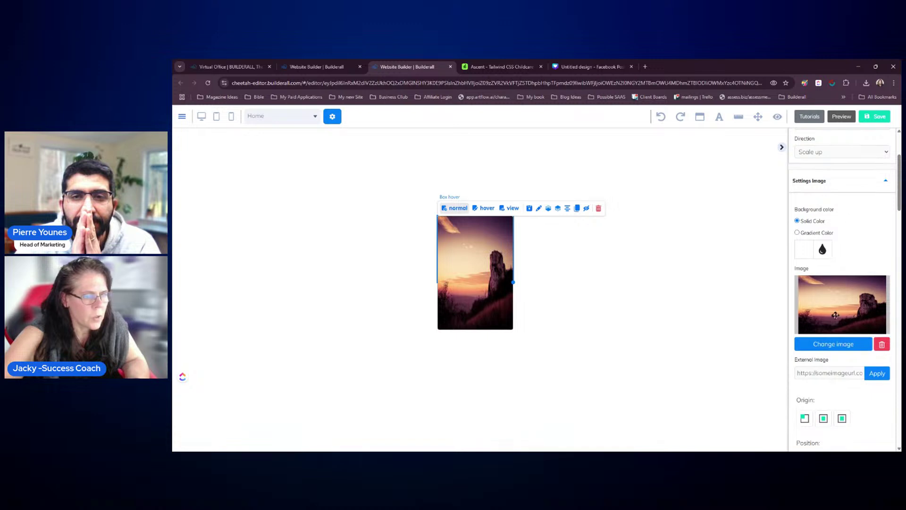
{"action": "left_click", "coordinate": [843, 344]}
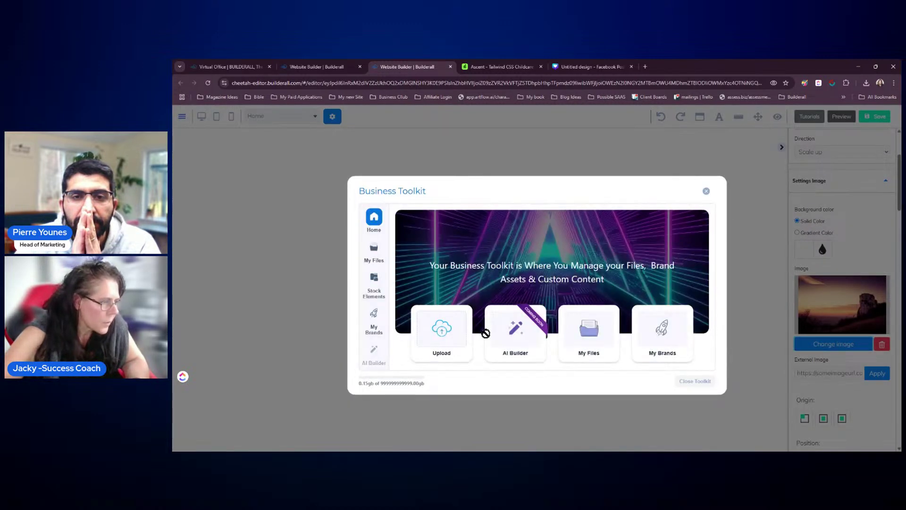
{"action": "left_click", "coordinate": [586, 337]}
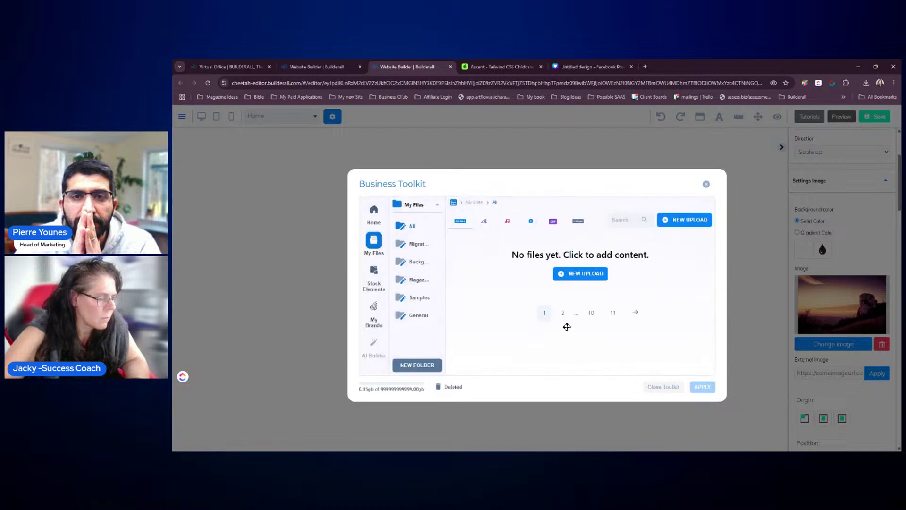
{"action": "mouse_move", "coordinate": [522, 283]}
{"action": "left_click", "coordinate": [530, 267]}
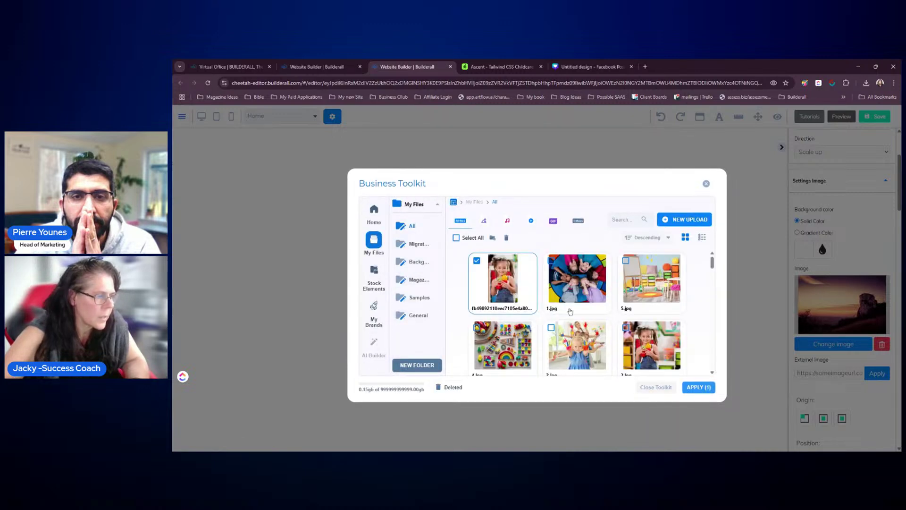
{"action": "left_click", "coordinate": [693, 387]}
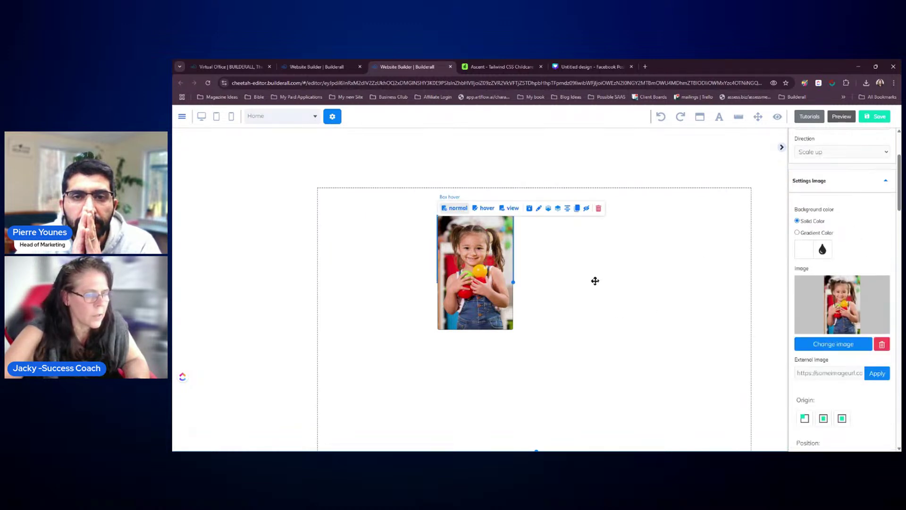
- Delete the placeholder text "Drop your text element here" from the box's hover state
{"action": "left_click", "coordinate": [486, 209]}
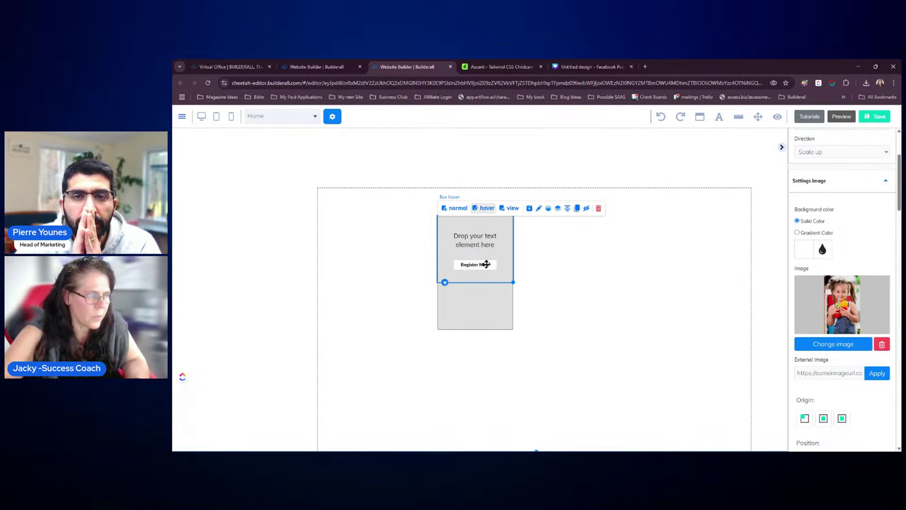
{"action": "left_click", "coordinate": [491, 241]}
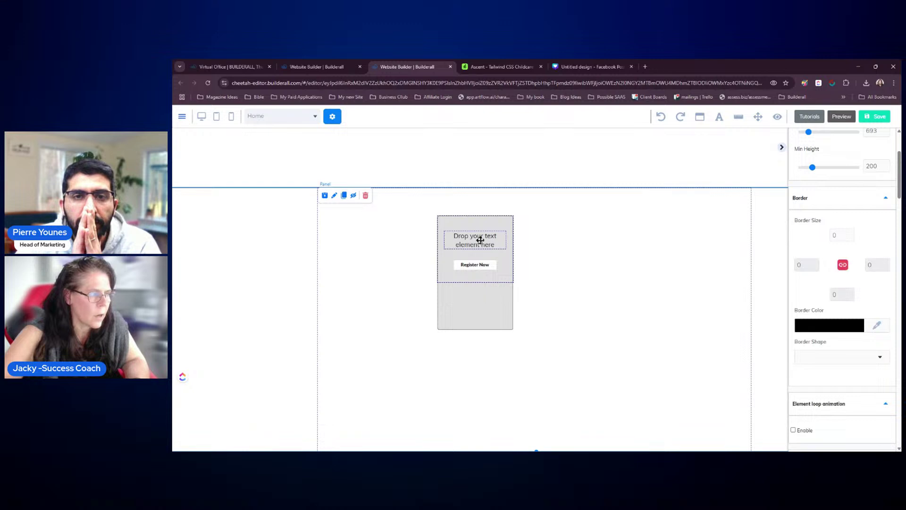
{"action": "left_click", "coordinate": [579, 225]}
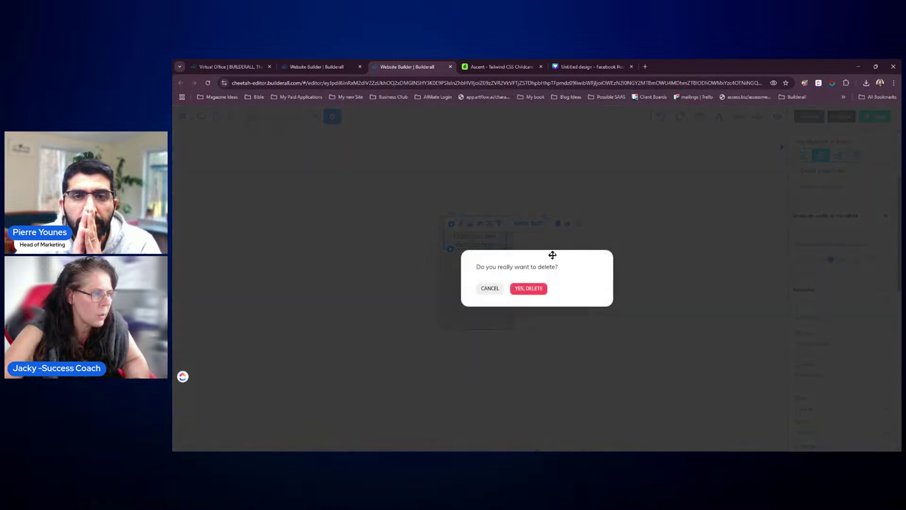
{"action": "left_click", "coordinate": [529, 288]}
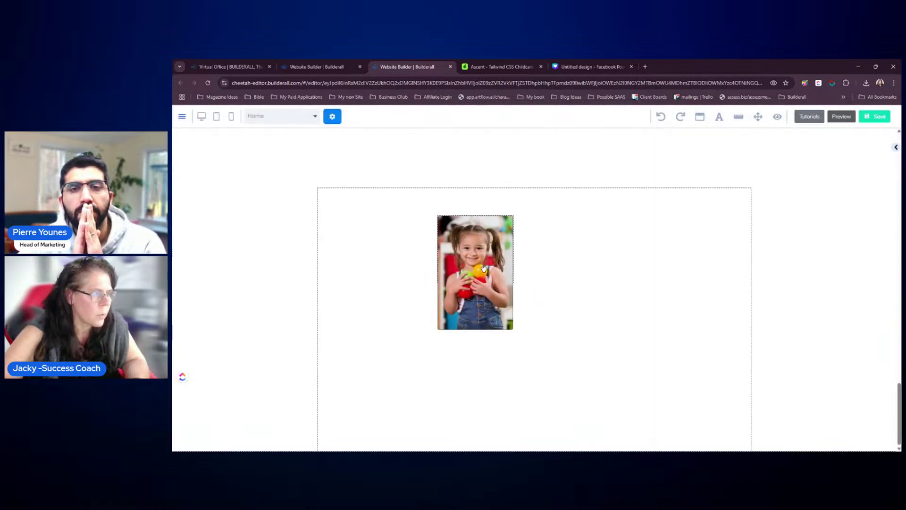
- Pull the Register Now button out of the box's hover state and delete it
{"action": "left_click", "coordinate": [478, 255]}
{"action": "left_click", "coordinate": [486, 208]}
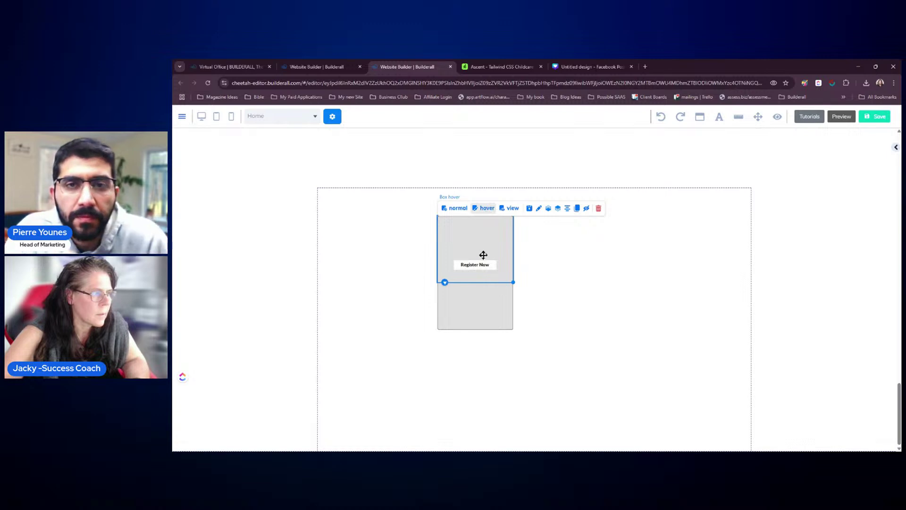
{"action": "left_click_drag", "start_coordinate": [480, 265], "coordinate": [622, 270]}
{"action": "left_click", "coordinate": [690, 255]}
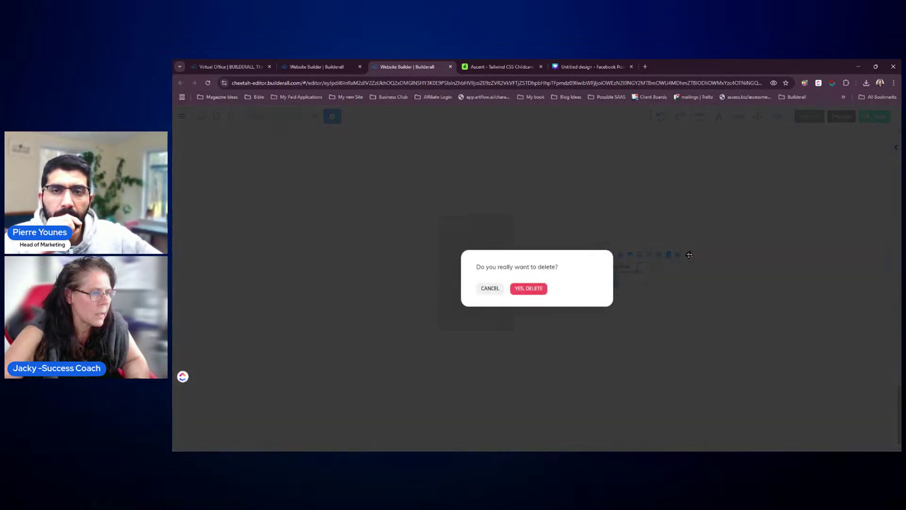
{"action": "left_click", "coordinate": [542, 289]}
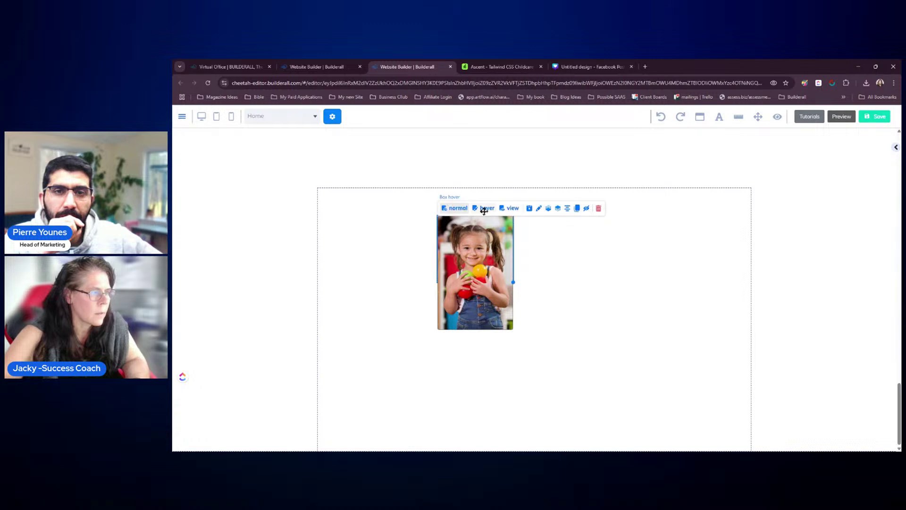
- Set the hover state's background image to the same portrait girl photo from My Files and reselect the hover box
{"action": "left_click", "coordinate": [484, 209]}
{"action": "left_click", "coordinate": [896, 148]}
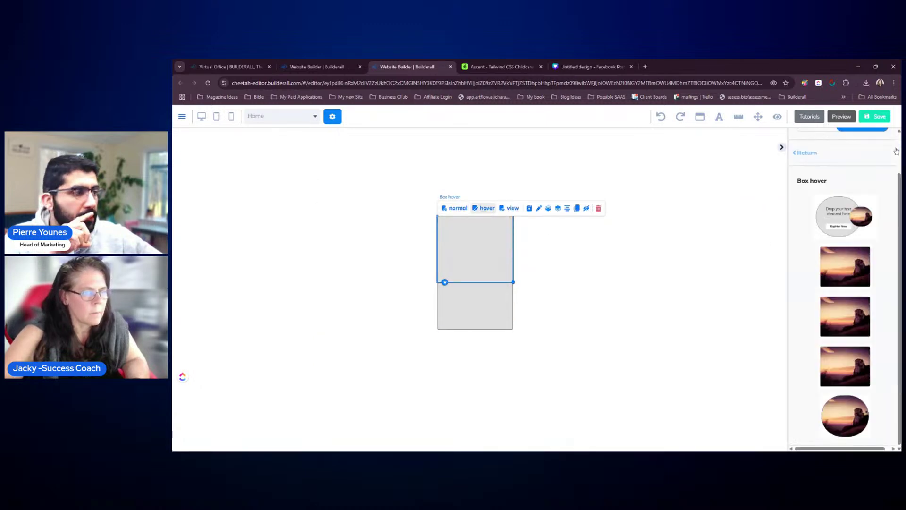
{"action": "left_click", "coordinate": [471, 246]}
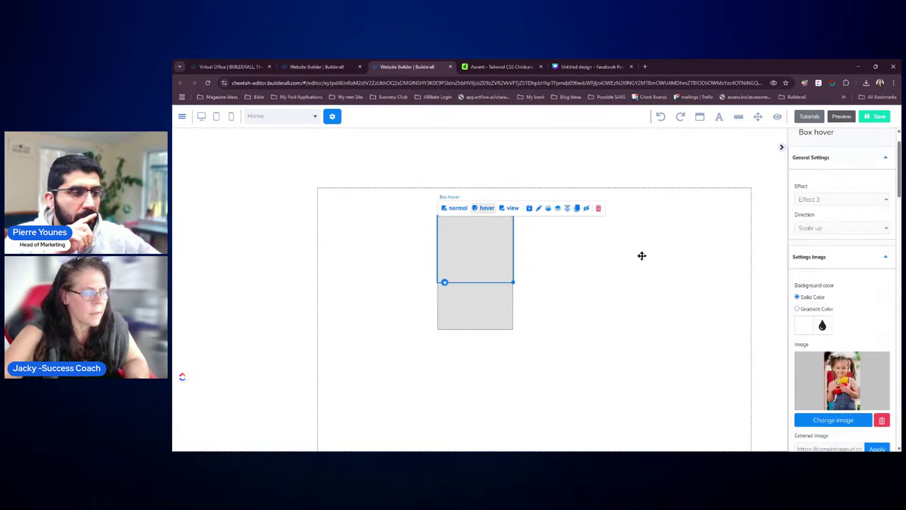
{"action": "scroll", "coordinate": [834, 263], "scroll_direction": "down", "scroll_amount": 10}
{"action": "scroll", "coordinate": [834, 263], "scroll_direction": "down", "scroll_amount": 5}
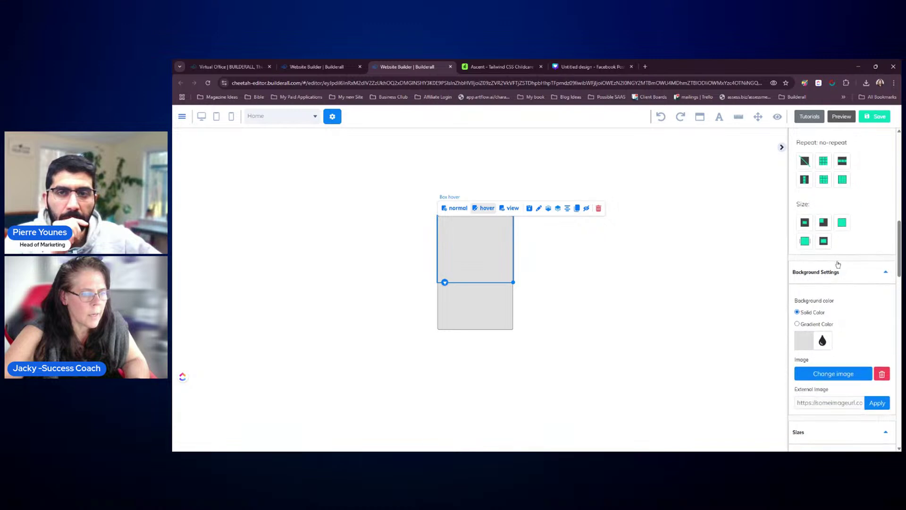
{"action": "scroll", "coordinate": [844, 237], "scroll_direction": "down", "scroll_amount": 3}
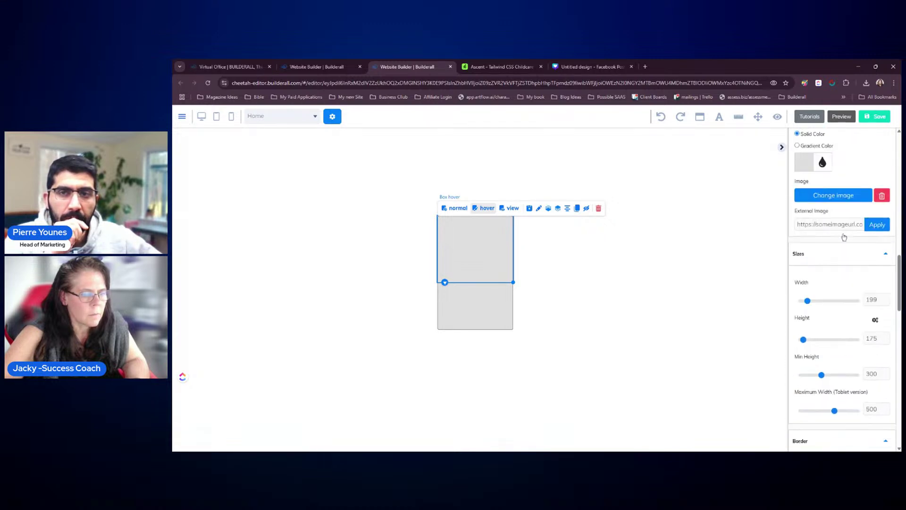
{"action": "scroll", "coordinate": [845, 232], "scroll_direction": "up", "scroll_amount": 4}
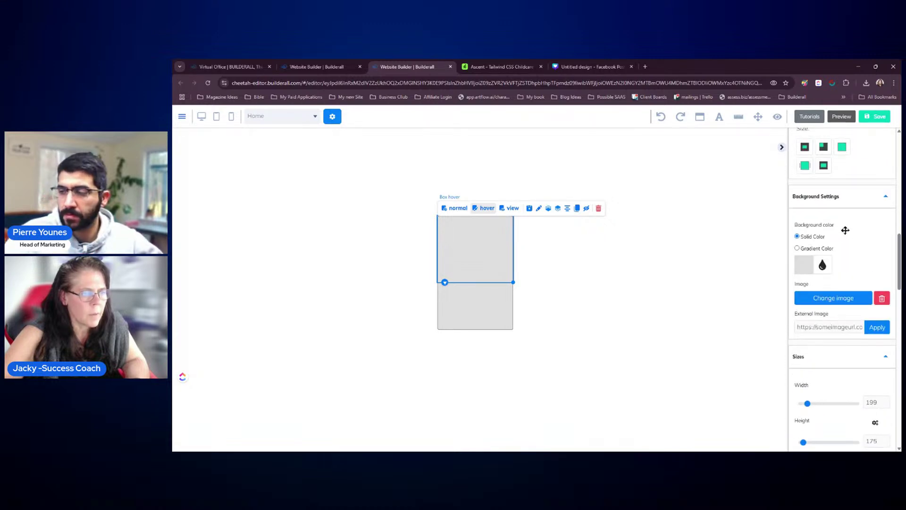
{"action": "left_click", "coordinate": [842, 299]}
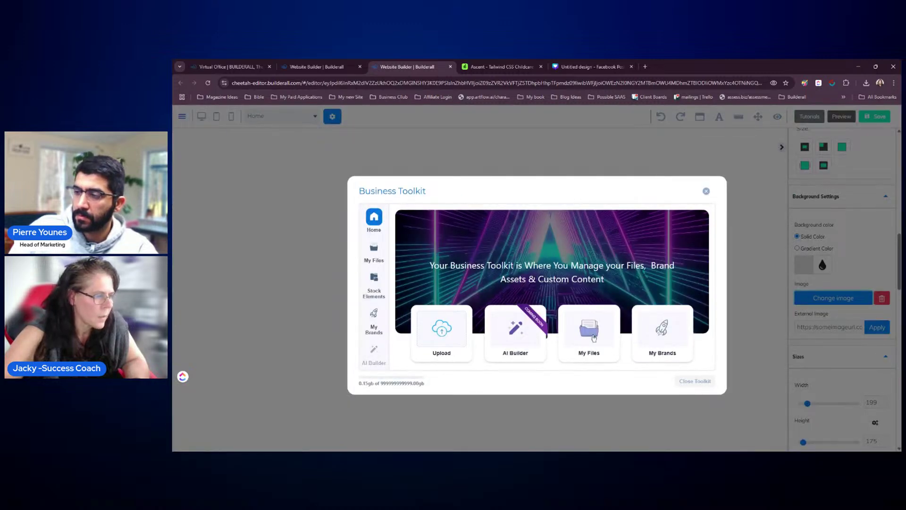
{"action": "left_click", "coordinate": [597, 335]}
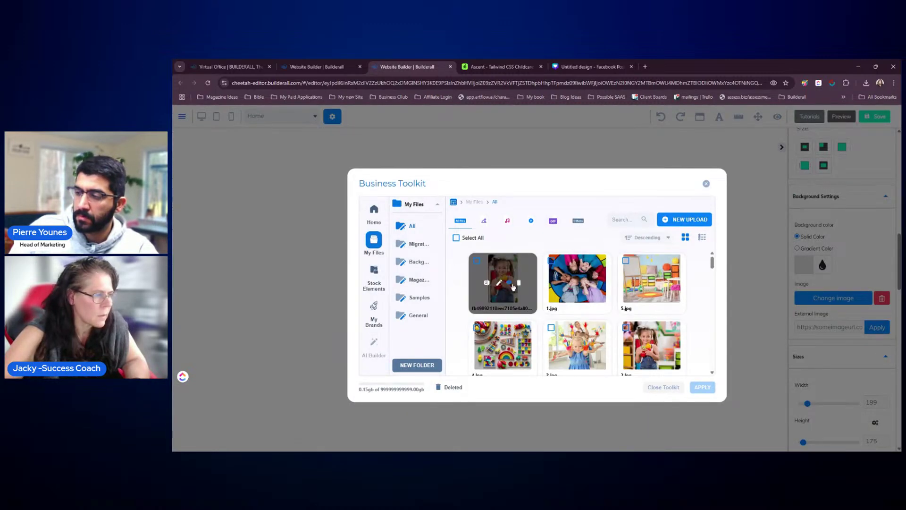
{"action": "left_click", "coordinate": [508, 269]}
{"action": "left_click", "coordinate": [702, 387]}
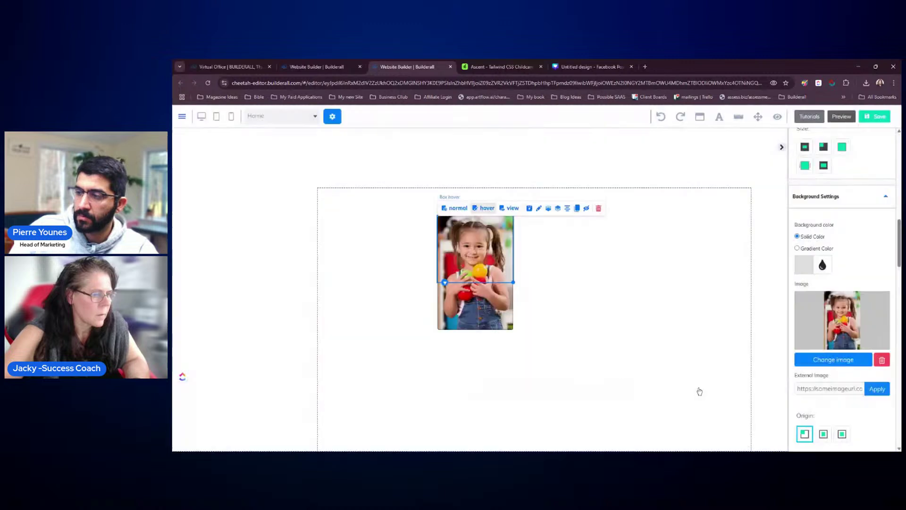
{"action": "left_click", "coordinate": [696, 320]}
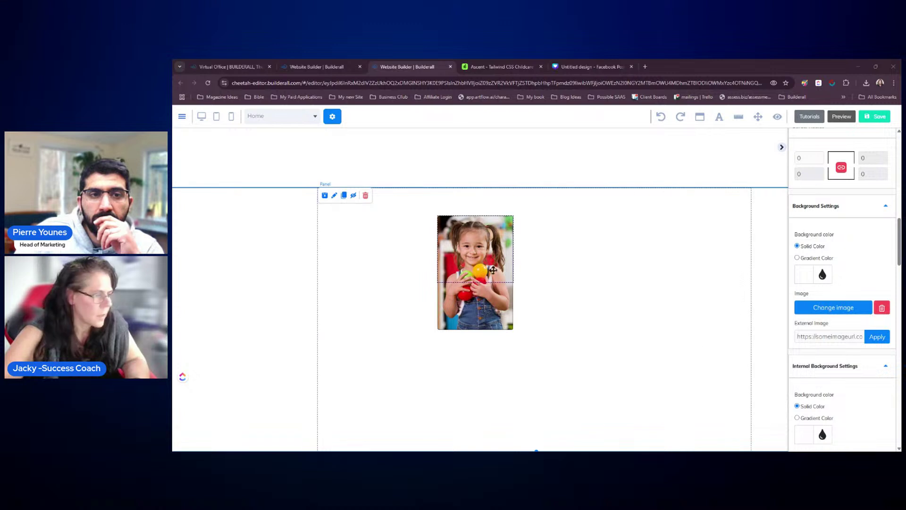
{"action": "left_click", "coordinate": [491, 243]}
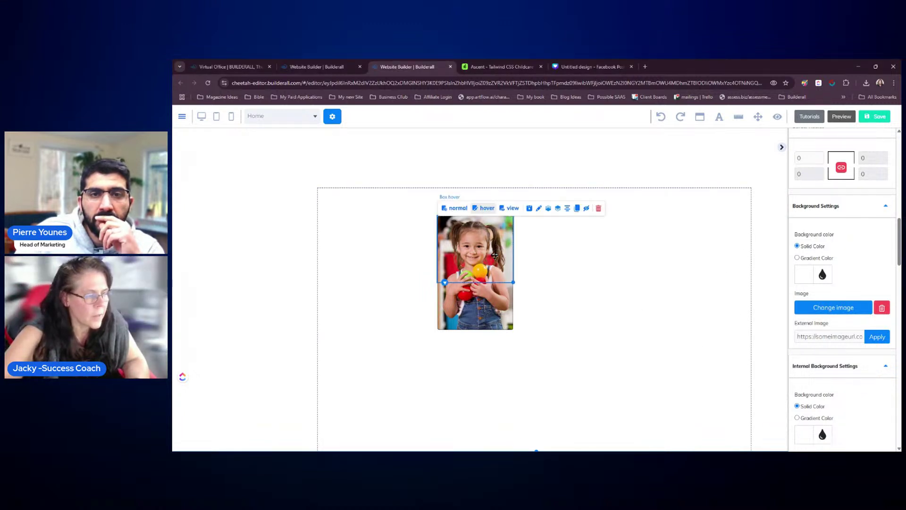
- Add a plain grey Box element to the panel beside the portrait hover box and resize it to about 149 by 197
{"action": "left_click", "coordinate": [456, 208]}
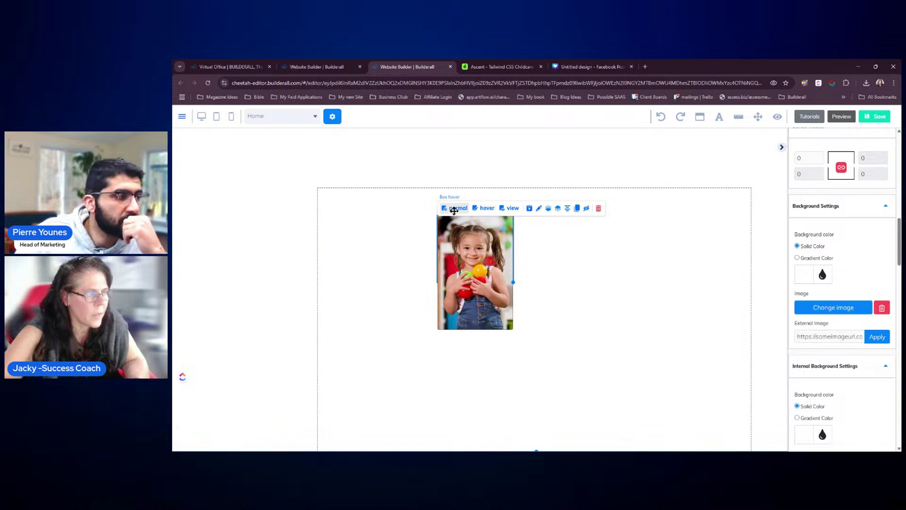
{"action": "left_click", "coordinate": [481, 206]}
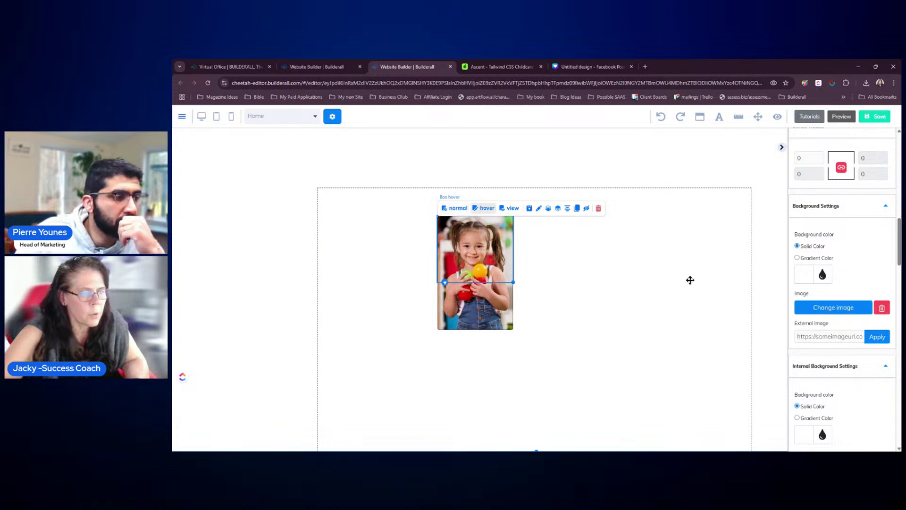
{"action": "scroll", "coordinate": [892, 230], "scroll_direction": "up", "scroll_amount": 10}
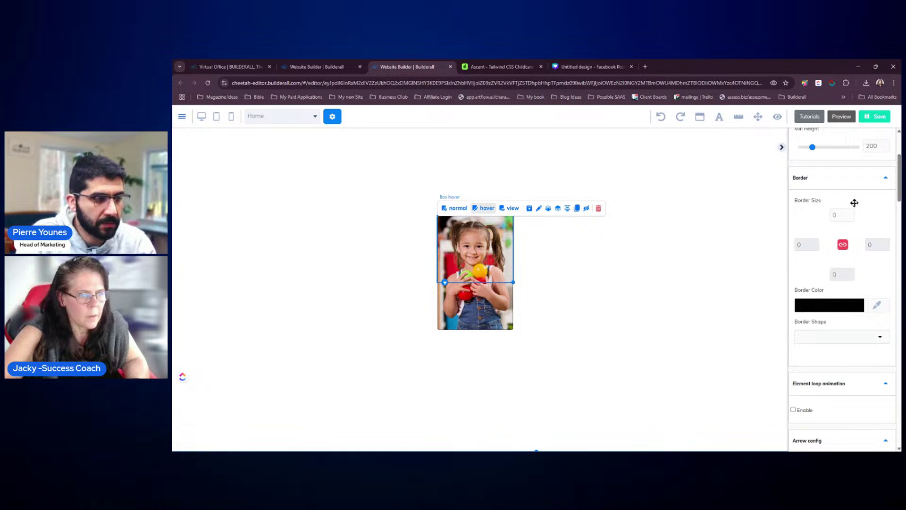
{"action": "scroll", "coordinate": [852, 203], "scroll_direction": "up", "scroll_amount": 4}
{"action": "left_click", "coordinate": [815, 149]}
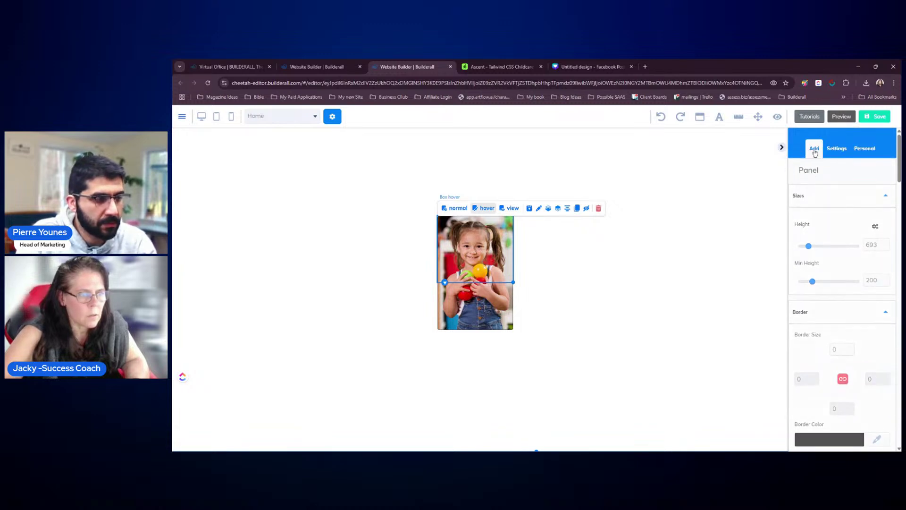
{"action": "left_click", "coordinate": [864, 175]}
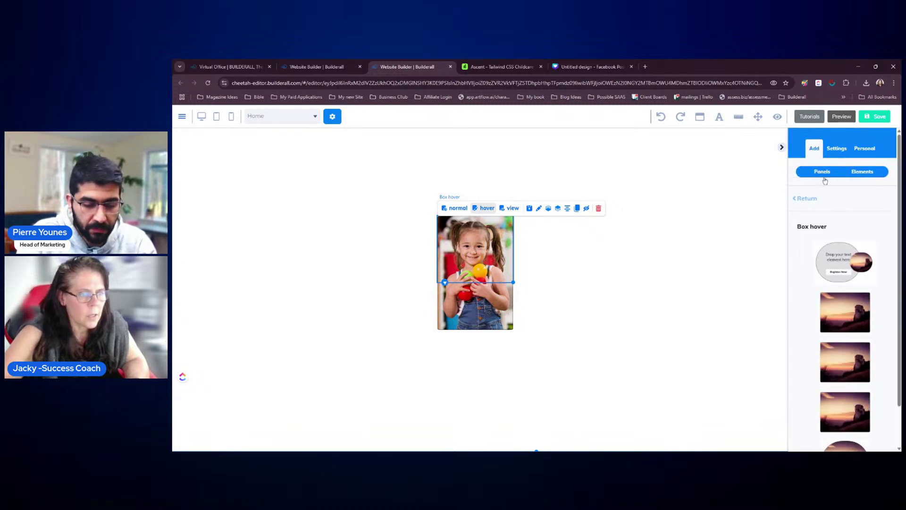
{"action": "scroll", "coordinate": [837, 260], "scroll_direction": "down", "scroll_amount": 3}
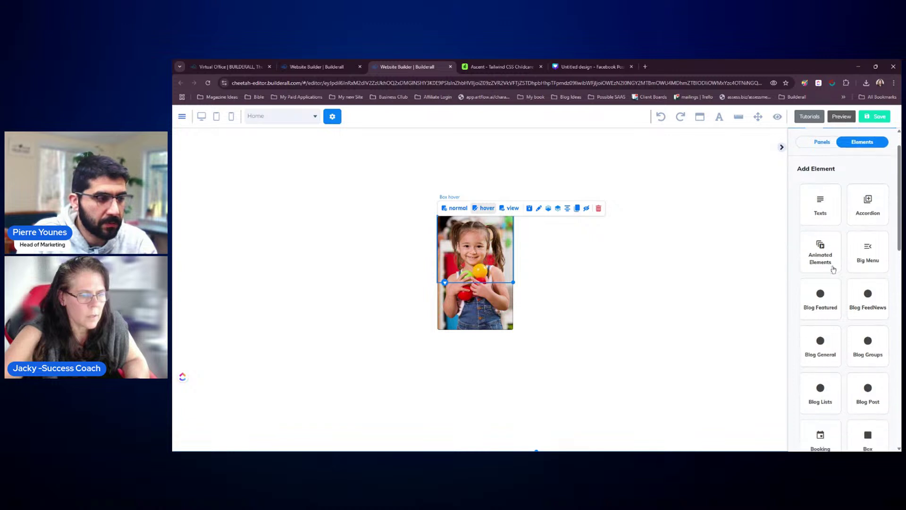
{"action": "left_click", "coordinate": [866, 315]}
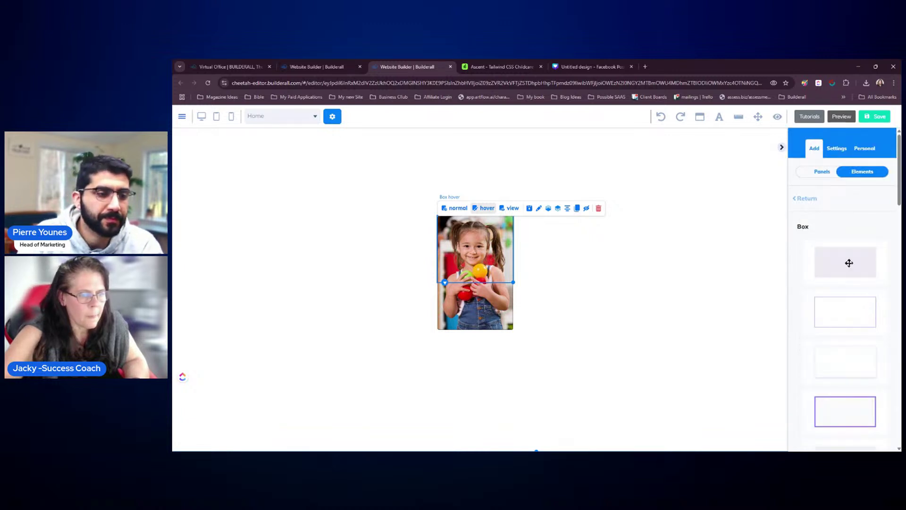
{"action": "left_click_drag", "start_coordinate": [849, 263], "coordinate": [658, 259]}
{"action": "left_click_drag", "start_coordinate": [723, 295], "coordinate": [628, 294]}
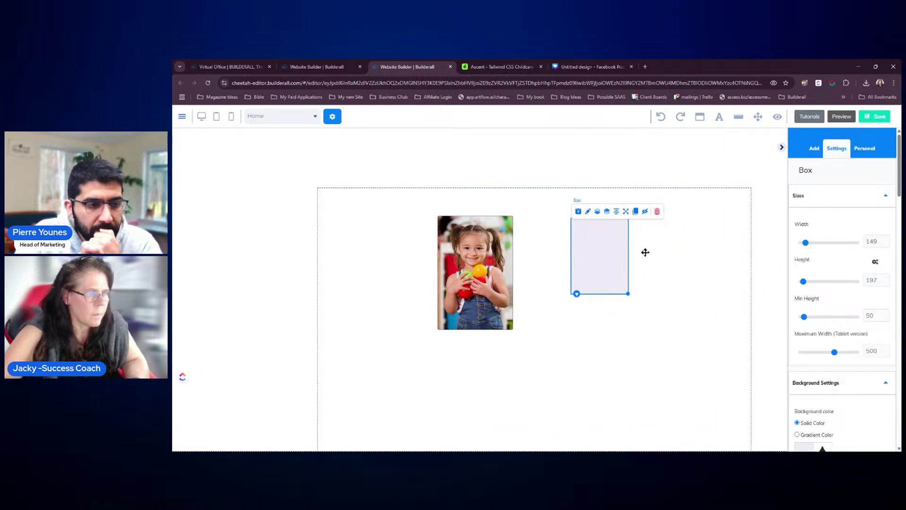
- Delete the plain grey Box element beside the portrait hover box
{"action": "left_click", "coordinate": [815, 149]}
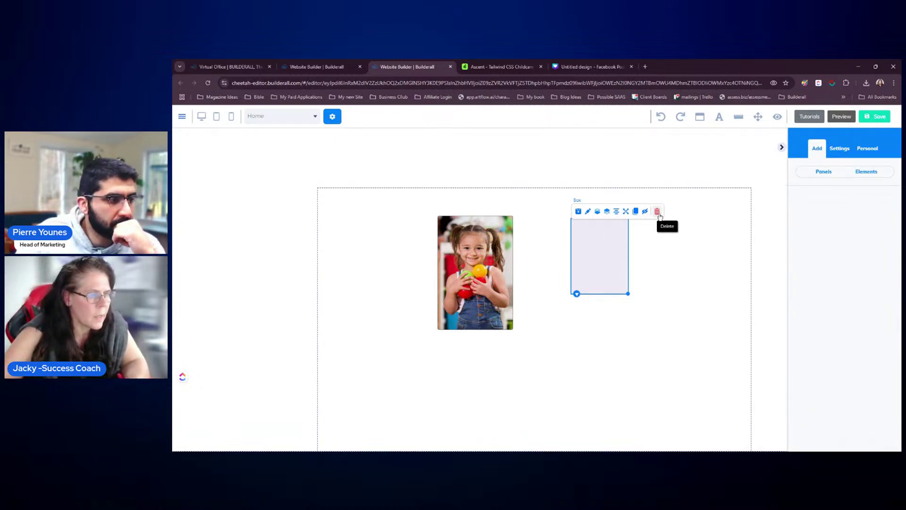
{"action": "left_click", "coordinate": [659, 215]}
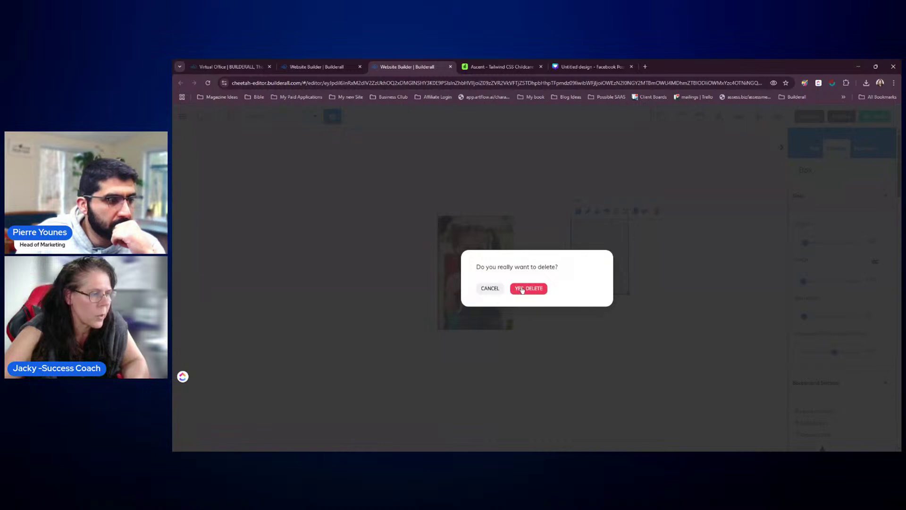
{"action": "left_click", "coordinate": [522, 289]}
- Switch to the Canva Facebook Post design and duplicate page 2, the portrait of the girl holding apples
{"action": "left_click", "coordinate": [602, 69]}
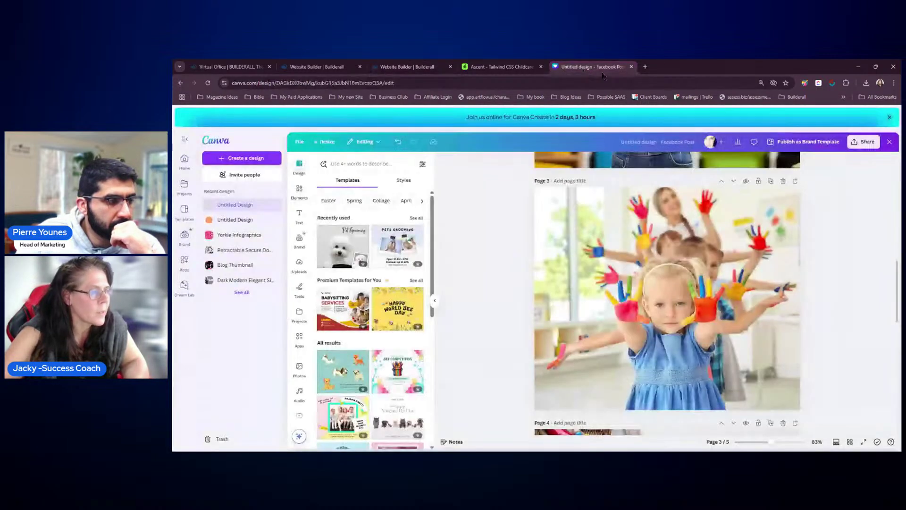
{"action": "scroll", "coordinate": [854, 188], "scroll_direction": "up", "scroll_amount": 5}
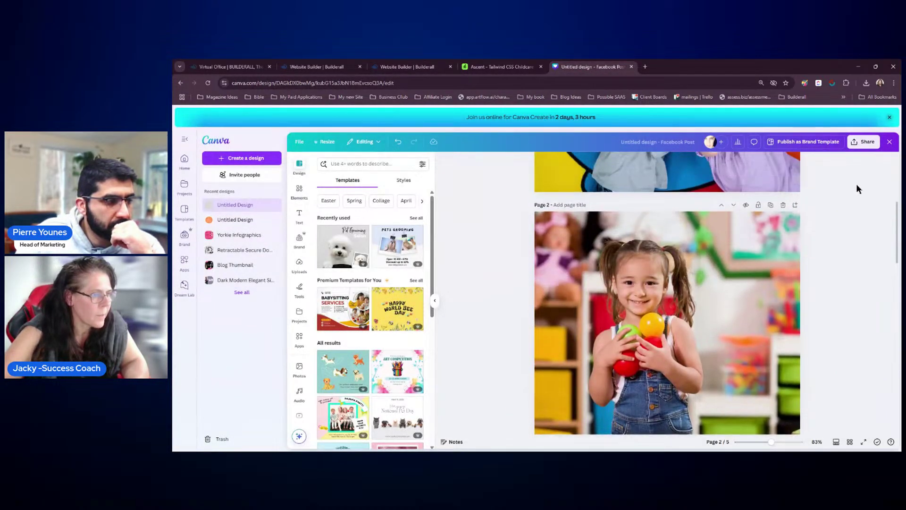
{"action": "scroll", "coordinate": [858, 189], "scroll_direction": "down", "scroll_amount": 1}
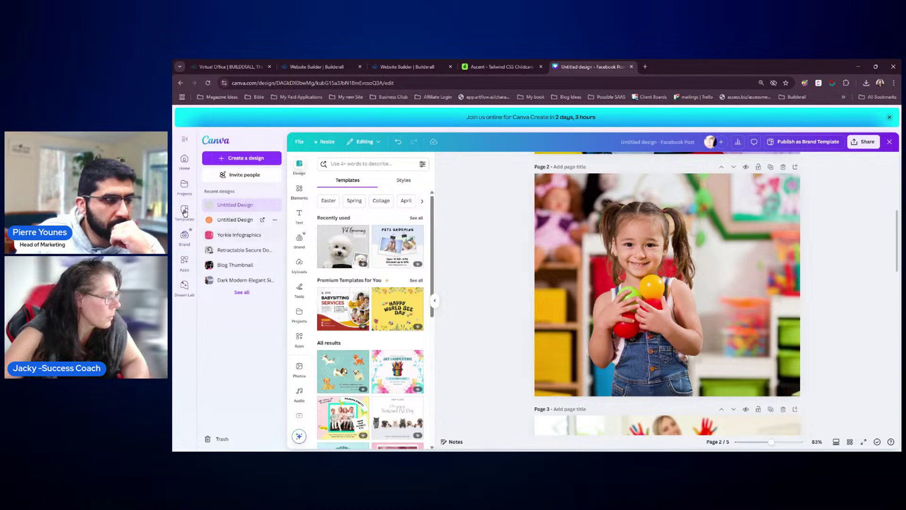
{"action": "left_click", "coordinate": [771, 167]}
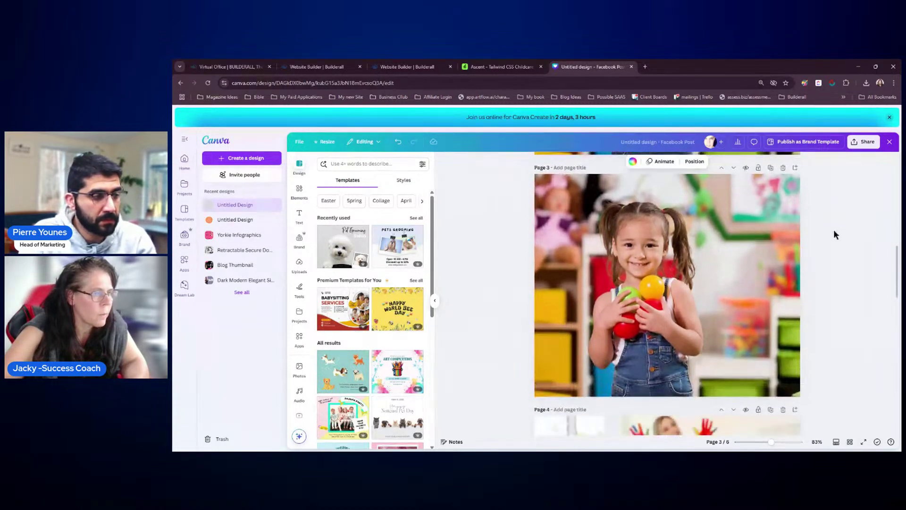
{"action": "scroll", "coordinate": [816, 190], "scroll_direction": "up", "scroll_amount": 4}
{"action": "scroll", "coordinate": [815, 191], "scroll_direction": "down", "scroll_amount": 2}
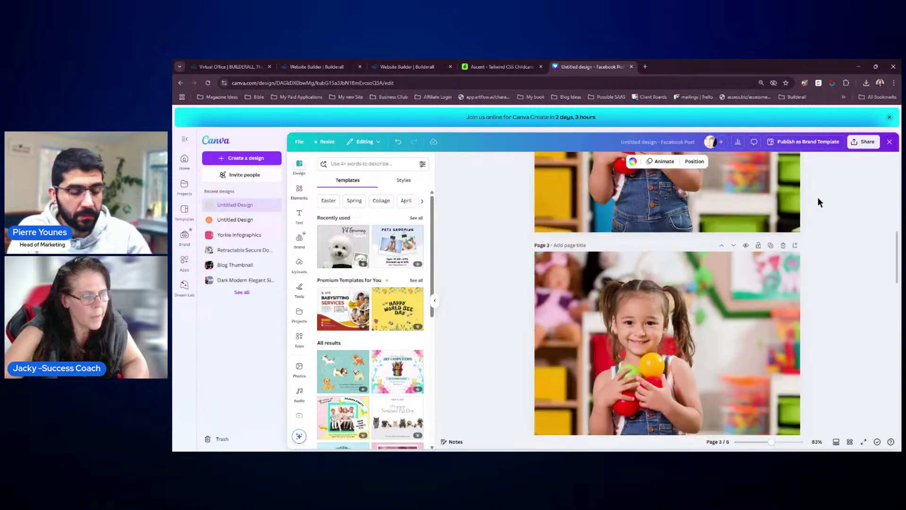
{"action": "scroll", "coordinate": [818, 198], "scroll_direction": "down", "scroll_amount": 1}
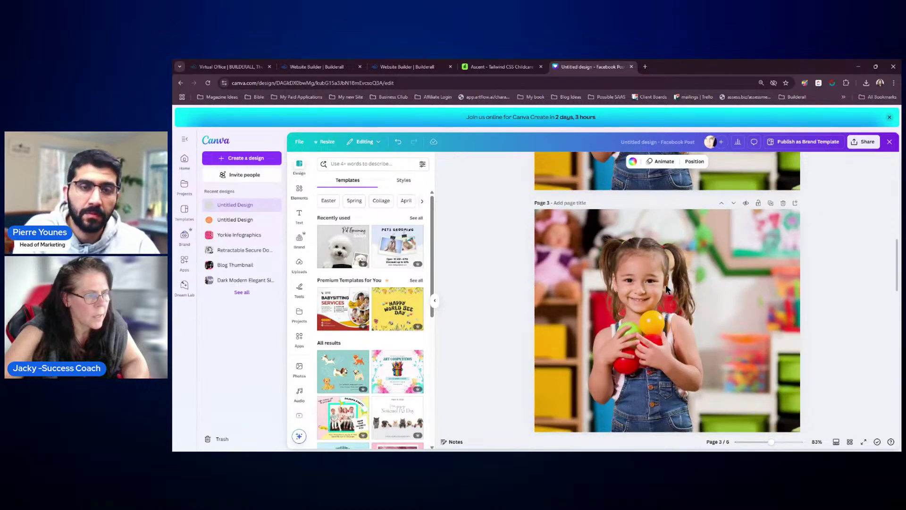
{"action": "scroll", "coordinate": [662, 281], "scroll_direction": "down", "scroll_amount": 1}
{"action": "double_click", "coordinate": [605, 253]}
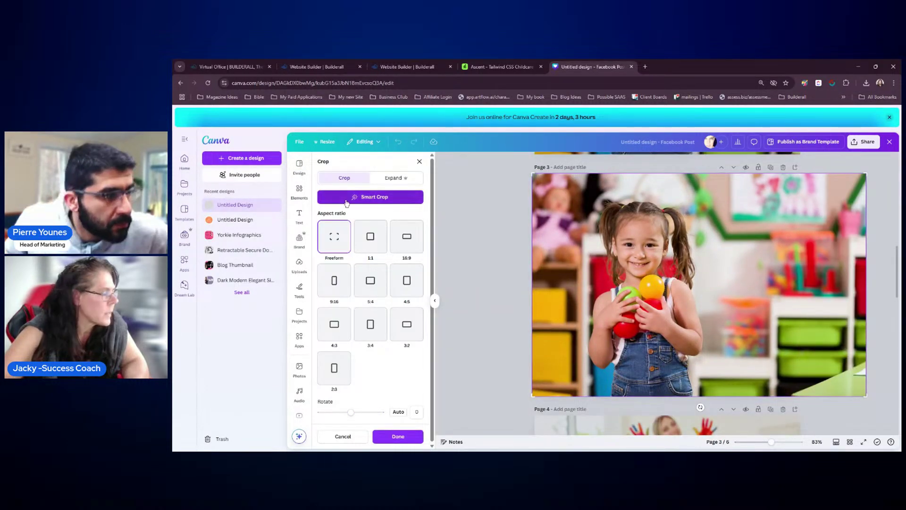
{"action": "left_click", "coordinate": [184, 161]}
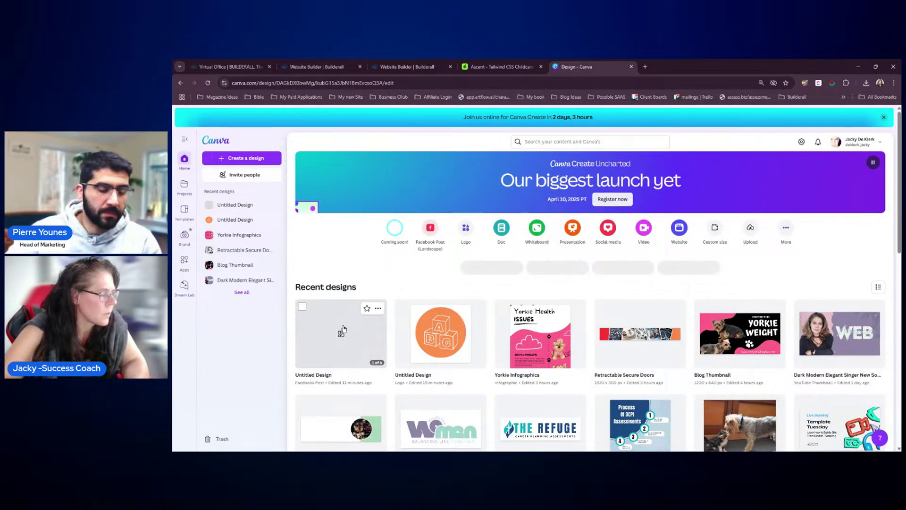
{"action": "left_click", "coordinate": [343, 329]}
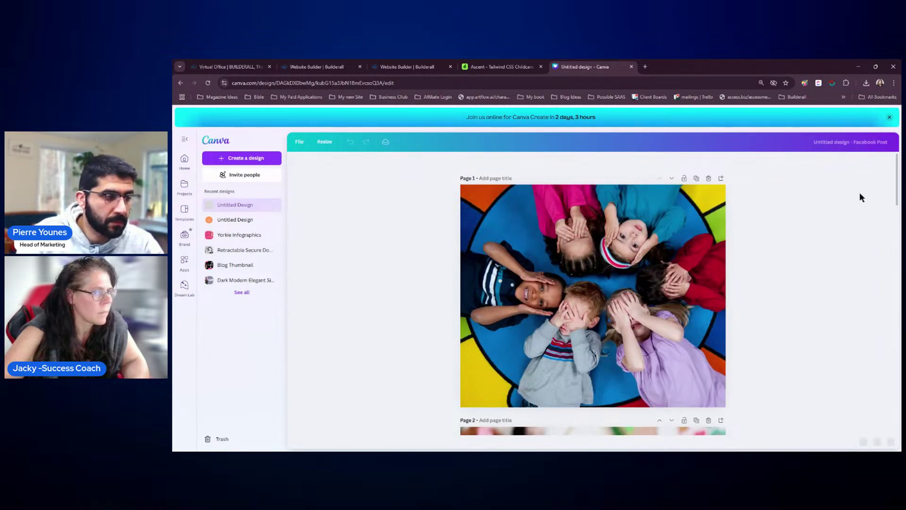
{"action": "left_click_drag", "start_coordinate": [897, 184], "coordinate": [897, 230]}
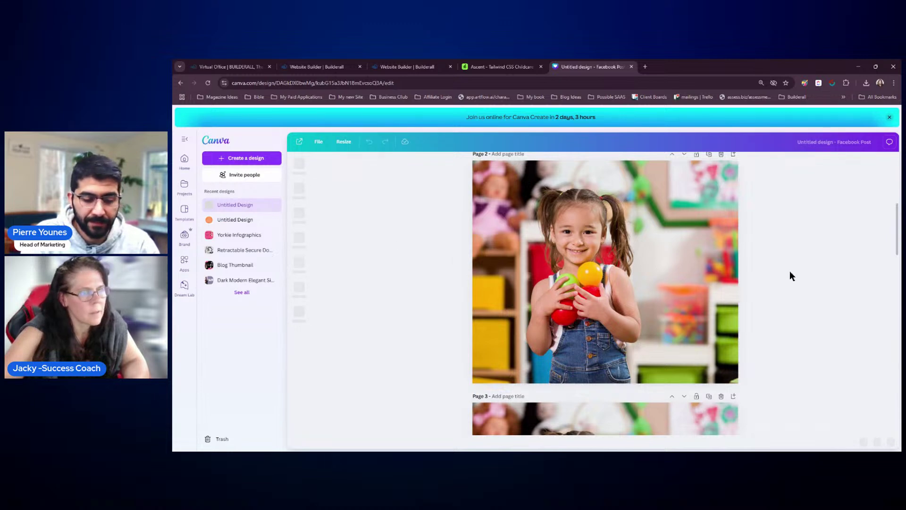
{"action": "scroll", "coordinate": [623, 246], "scroll_direction": "down", "scroll_amount": 5}
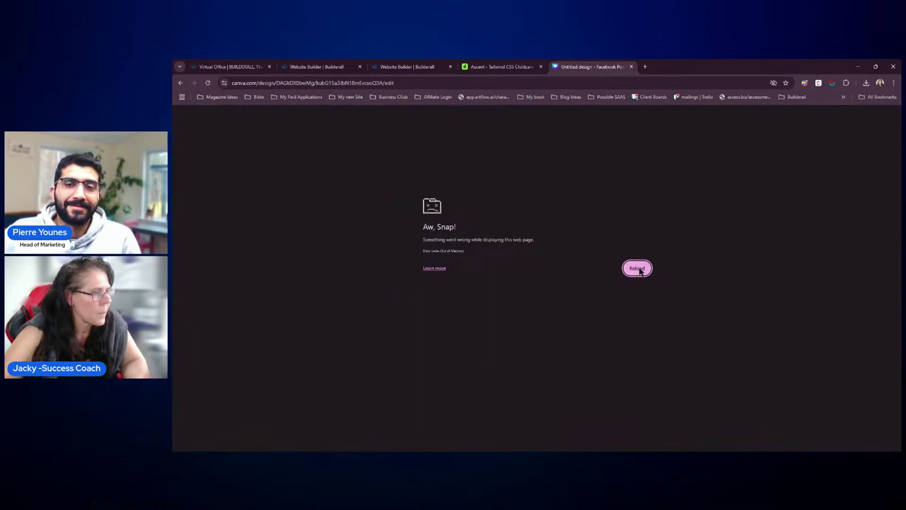
- Reload the crashed Canva design and add a rounded square shape over the girl's photo on page 2
{"action": "left_click", "coordinate": [638, 267]}
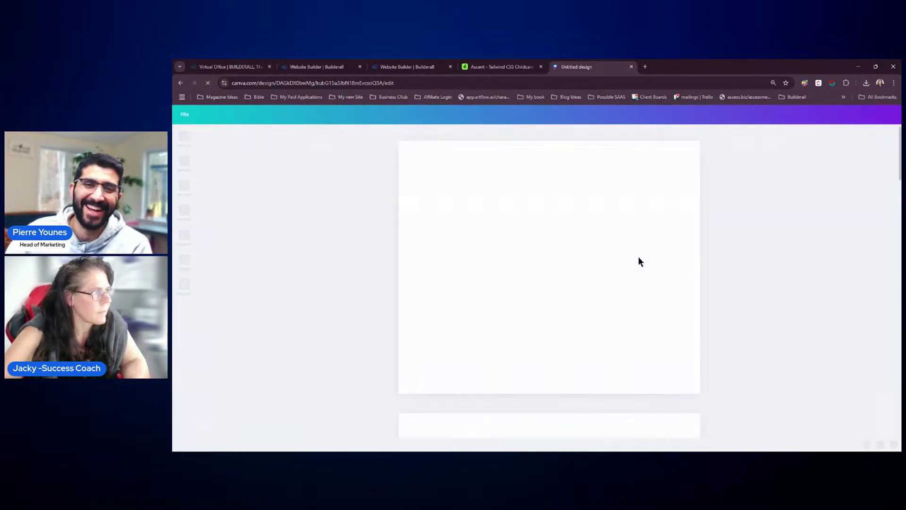
{"action": "scroll", "coordinate": [802, 241], "scroll_direction": "down", "scroll_amount": 4}
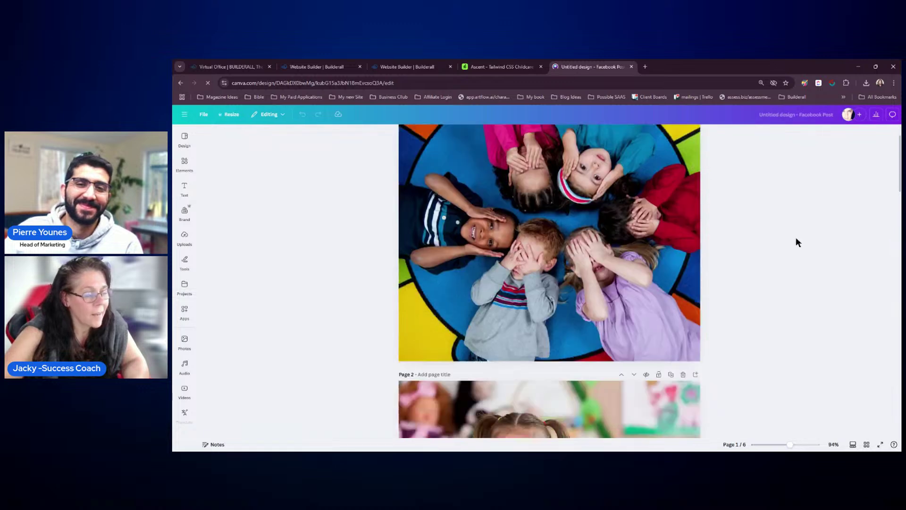
{"action": "scroll", "coordinate": [798, 235], "scroll_direction": "down", "scroll_amount": 2}
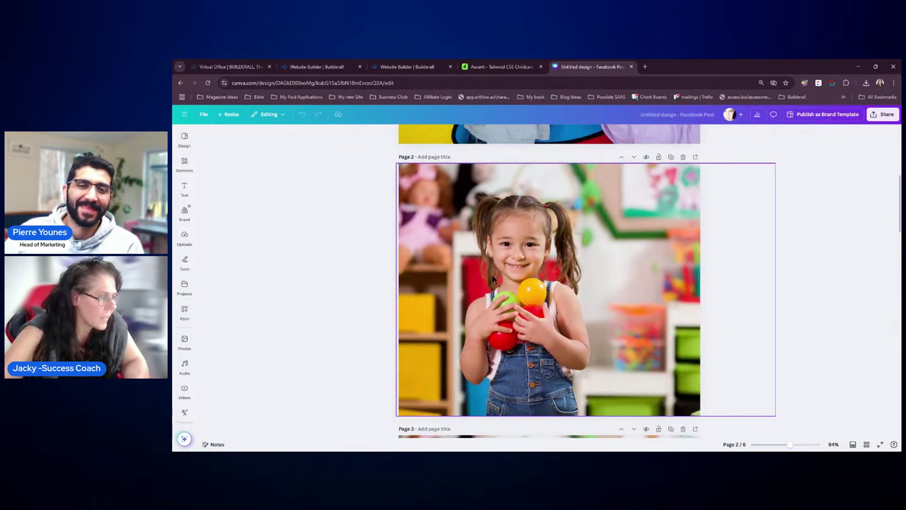
{"action": "left_click", "coordinate": [185, 342]}
{"action": "left_click", "coordinate": [185, 313]}
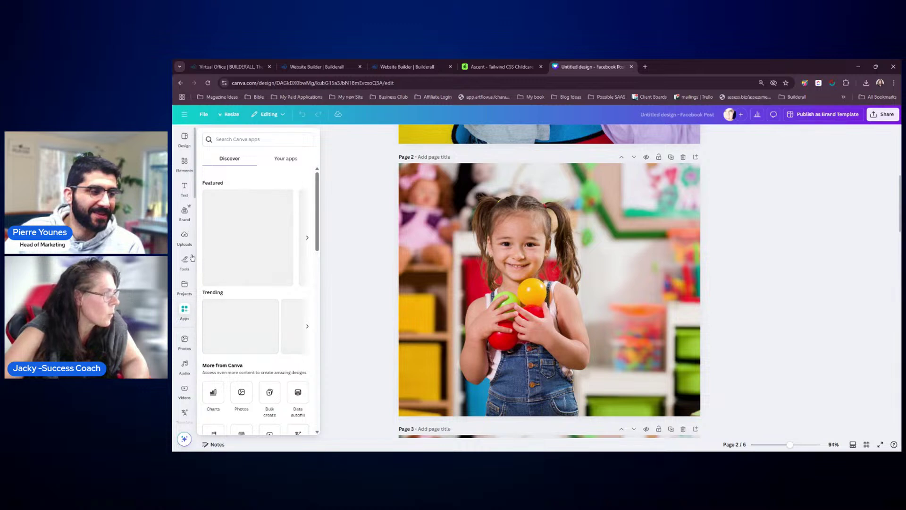
{"action": "left_click", "coordinate": [184, 163]}
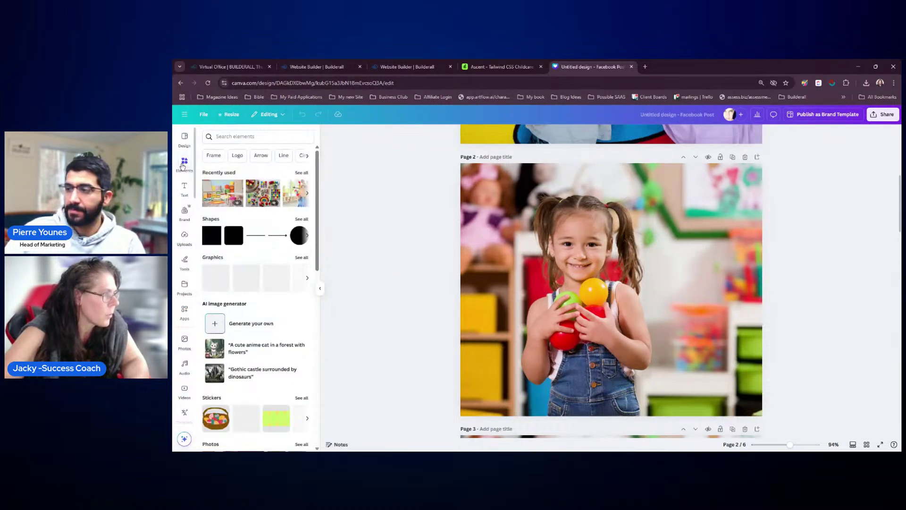
{"action": "left_click", "coordinate": [231, 237]}
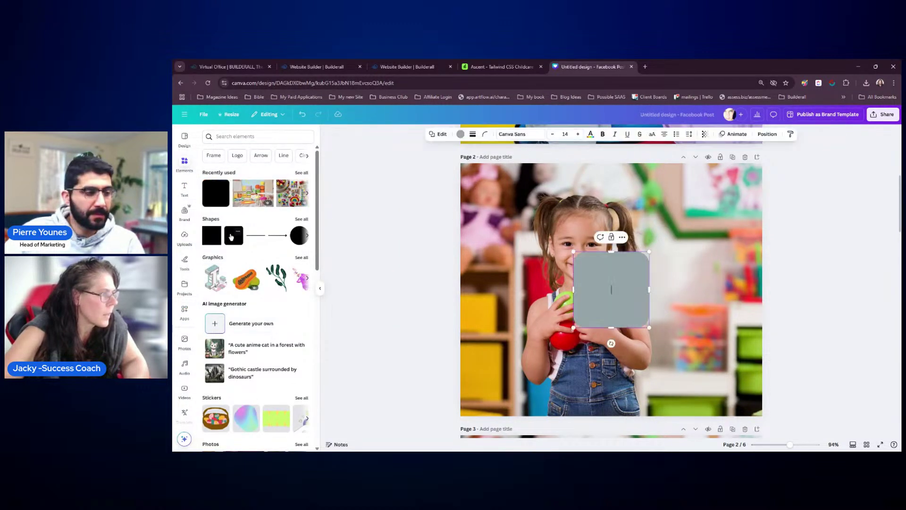
- Reposition the rounded square and enlarge it into a tall rectangle covering most of the girl on page 2
{"action": "left_click_drag", "start_coordinate": [597, 277], "coordinate": [528, 200]}
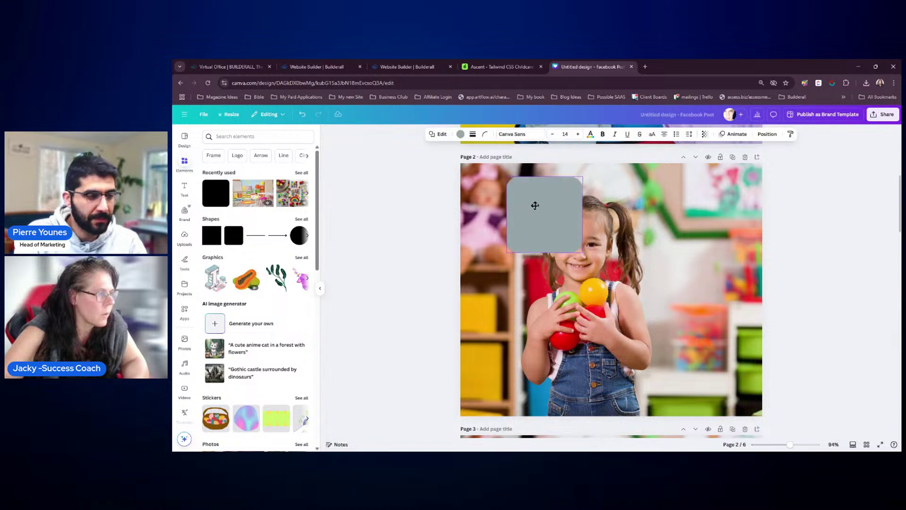
{"action": "left_click_drag", "start_coordinate": [580, 250], "coordinate": [671, 361]}
{"action": "left_click_drag", "start_coordinate": [620, 303], "coordinate": [619, 321]}
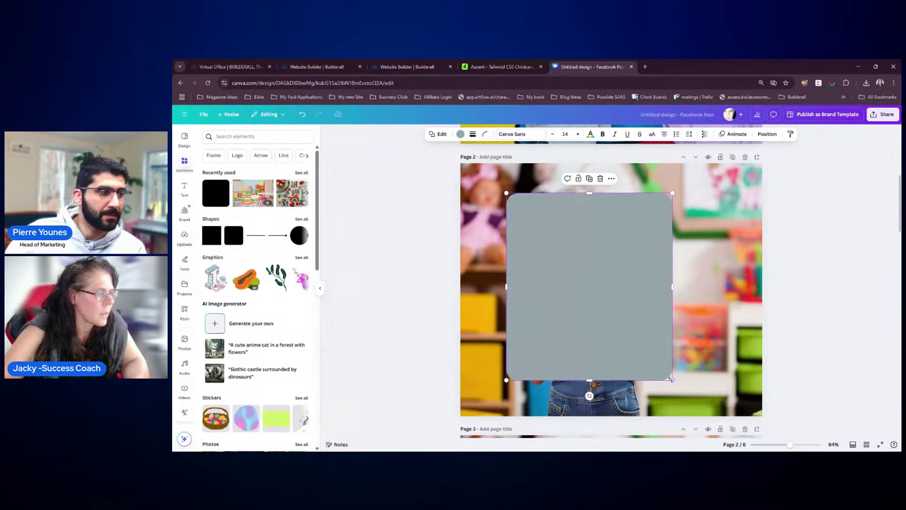
{"action": "left_click_drag", "start_coordinate": [672, 378], "coordinate": [676, 387]}
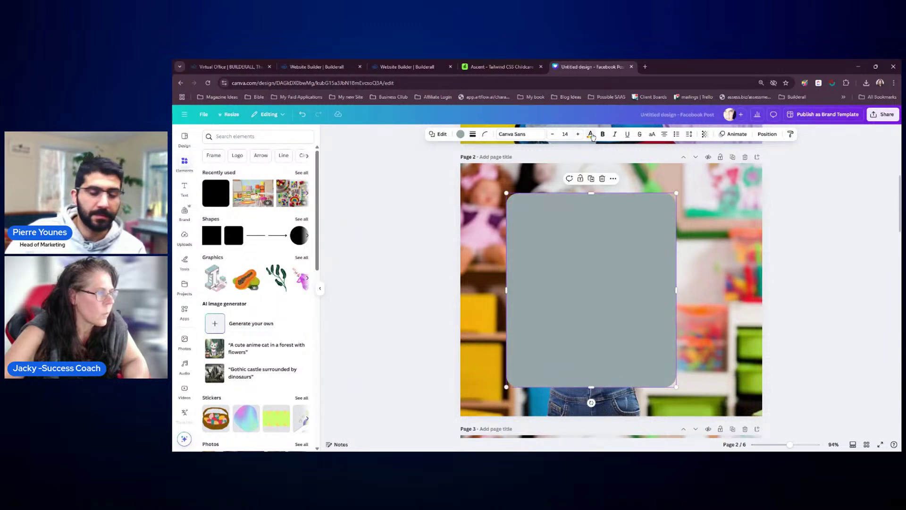
- Make the rounded rectangle a semi-transparent light green from the brand palette and shift it toward the photo's upper-left corner
{"action": "left_click", "coordinate": [461, 134]}
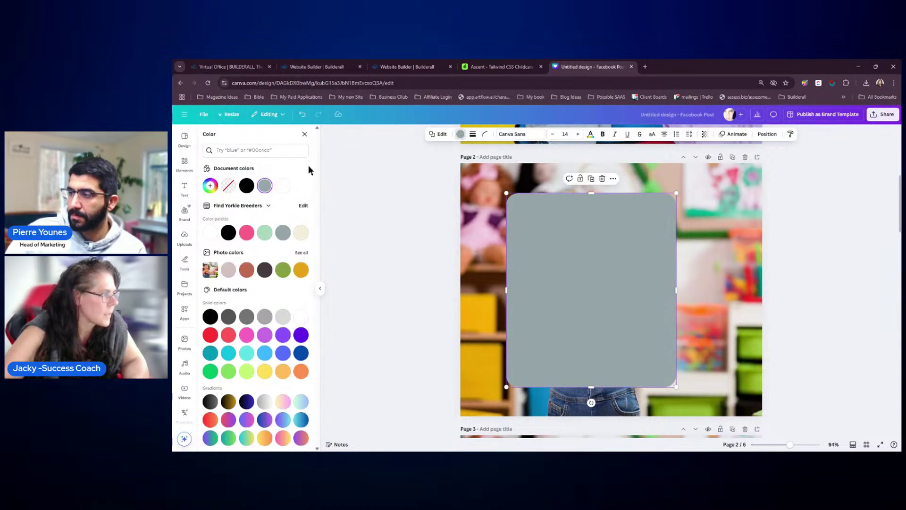
{"action": "left_click", "coordinate": [263, 234]}
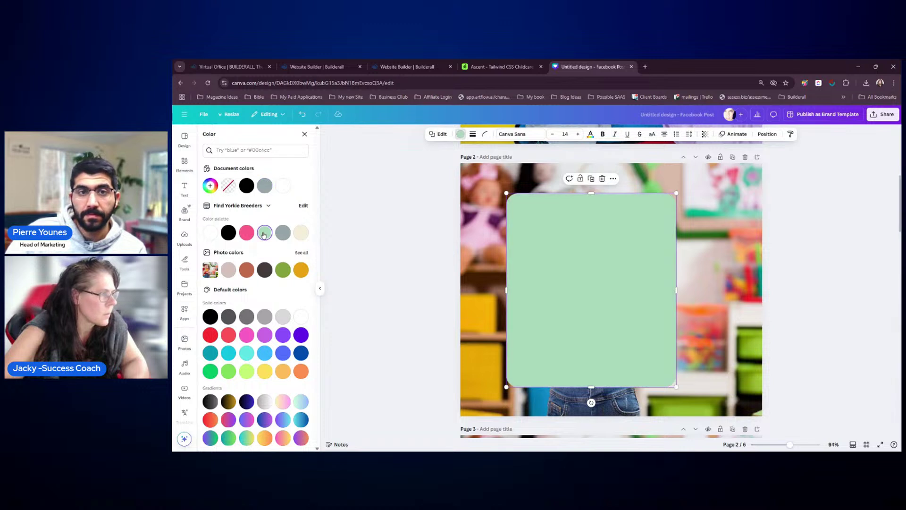
{"action": "left_click", "coordinate": [705, 134]}
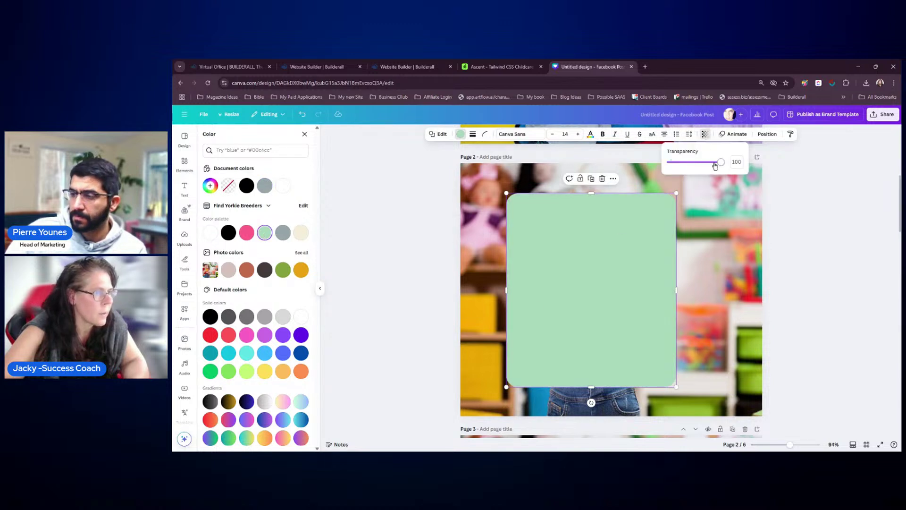
{"action": "left_click_drag", "start_coordinate": [722, 162], "coordinate": [707, 169]}
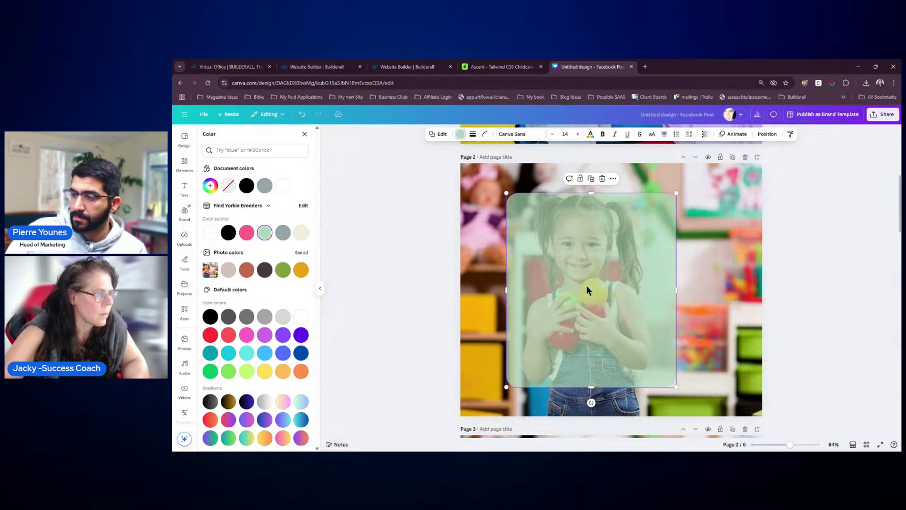
{"action": "left_click_drag", "start_coordinate": [586, 285], "coordinate": [557, 268]}
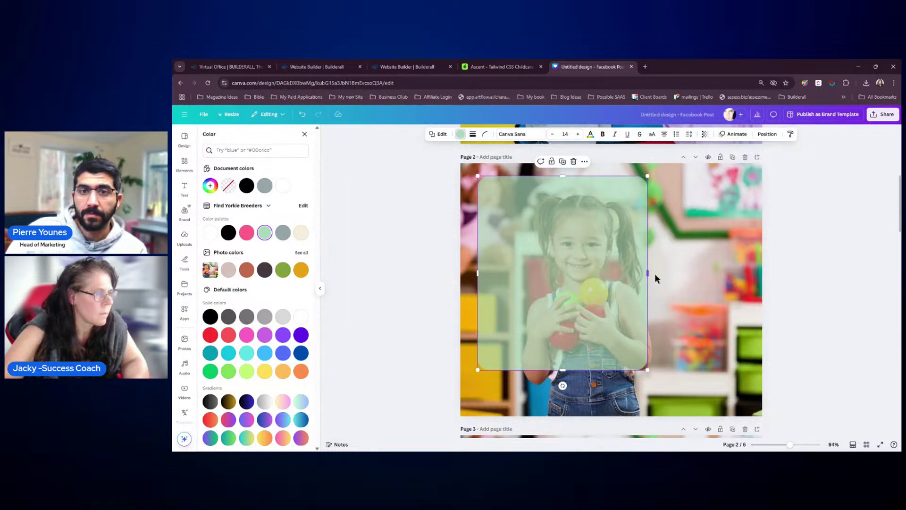
- Stretch the light green rounded rectangle wider and taller until it covers most of the girl's photo on page 2
{"action": "left_click_drag", "start_coordinate": [654, 277], "coordinate": [734, 283]}
{"action": "scroll", "coordinate": [667, 291], "scroll_direction": "down", "scroll_amount": 2}
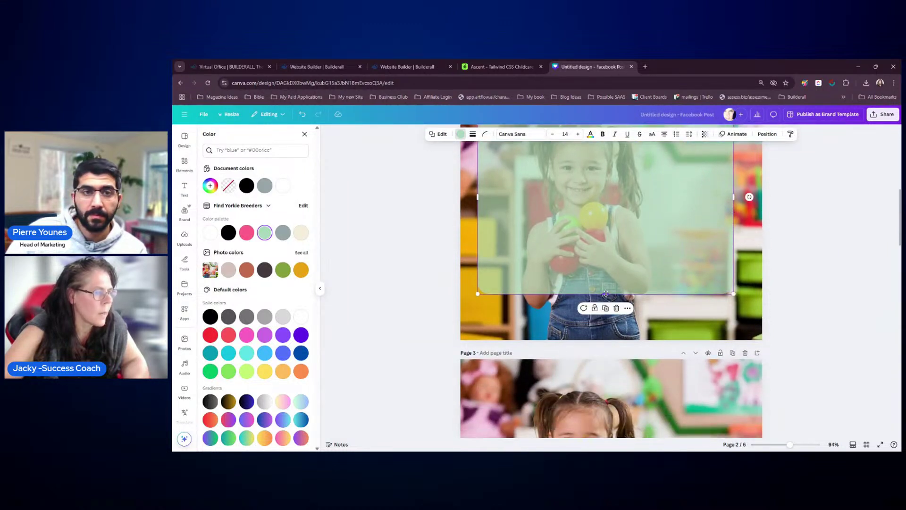
{"action": "left_click_drag", "start_coordinate": [606, 294], "coordinate": [608, 337]}
{"action": "scroll", "coordinate": [824, 242], "scroll_direction": "up", "scroll_amount": 2}
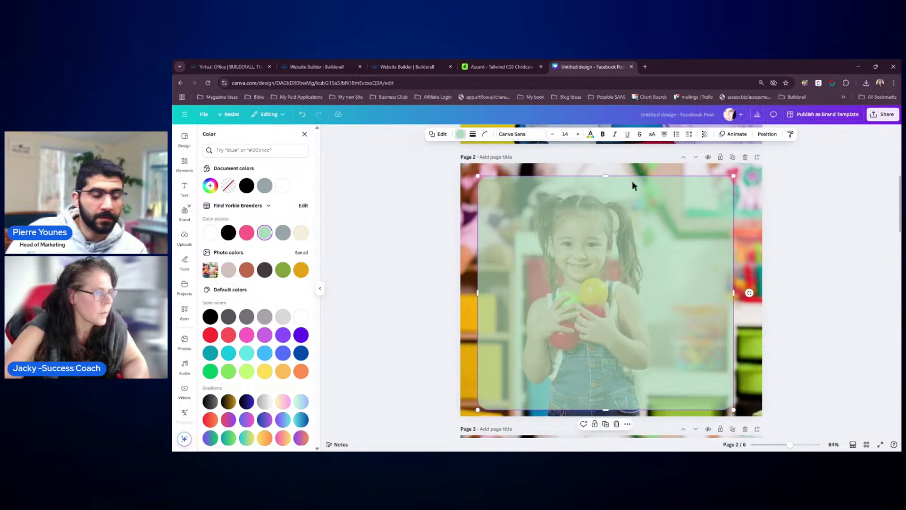
{"action": "left_click_drag", "start_coordinate": [632, 177], "coordinate": [632, 169]}
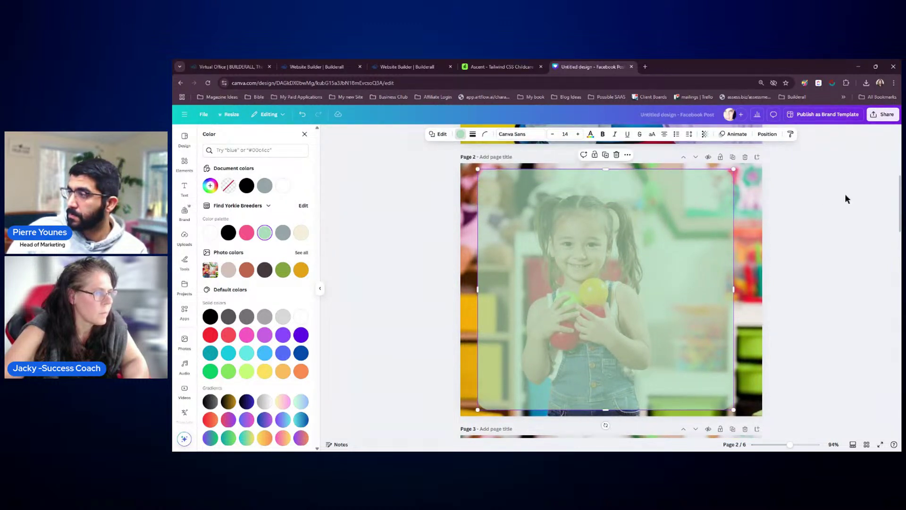
{"action": "left_click", "coordinate": [846, 210]}
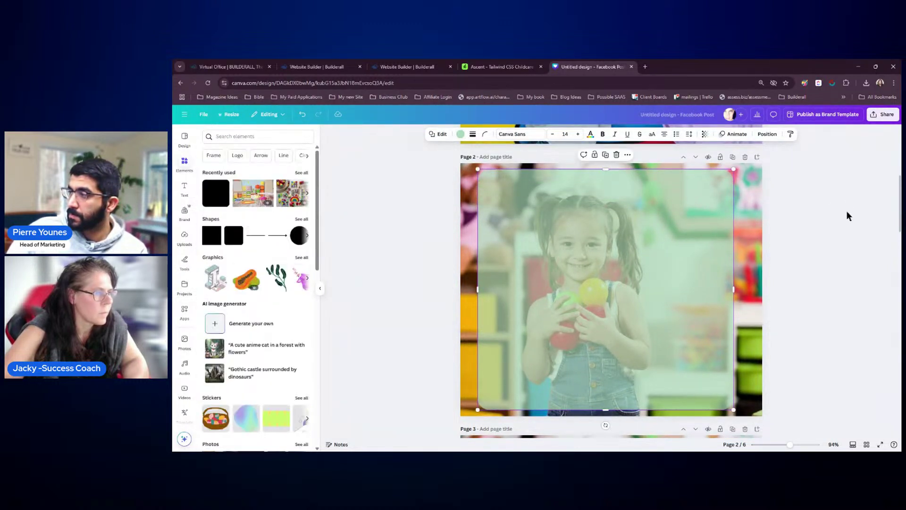
{"action": "left_click", "coordinate": [757, 226]}
{"action": "left_click", "coordinate": [845, 137]}
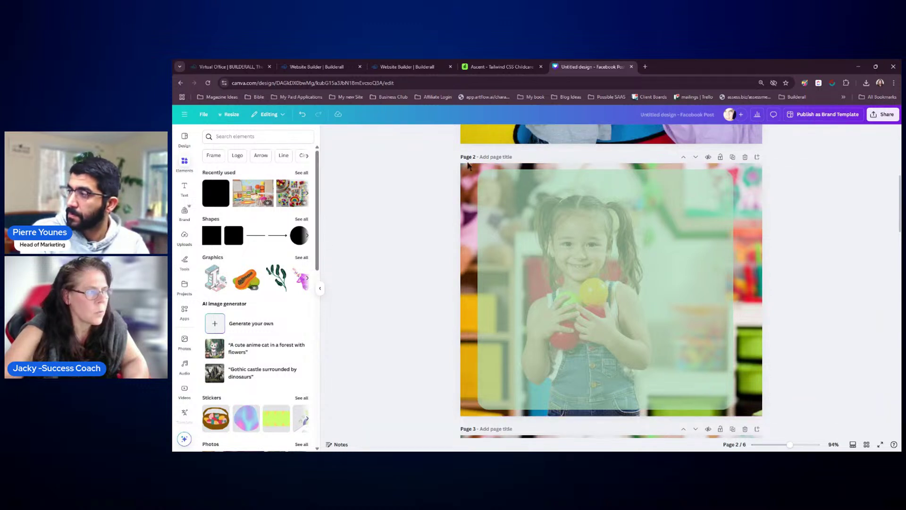
- Add a Subtitle text to page 2 and shift the green rectangle slightly down and to the right
{"action": "left_click", "coordinate": [185, 188]}
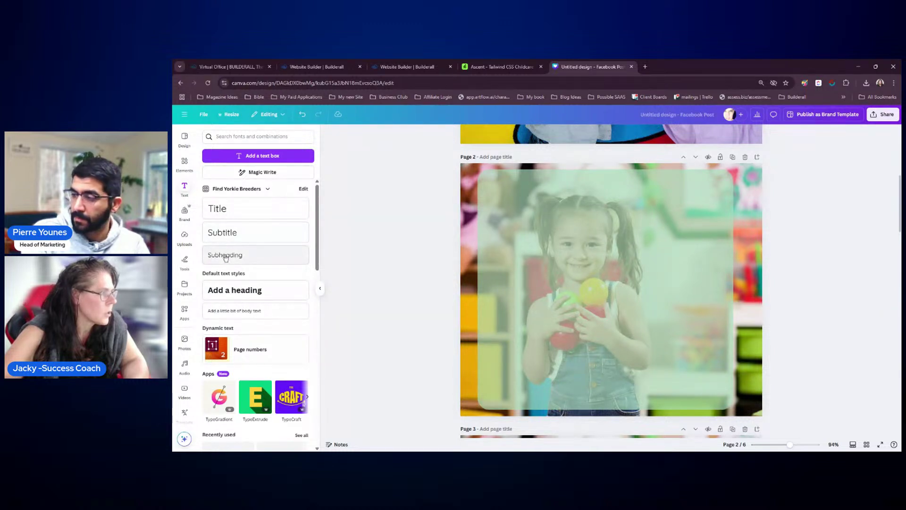
{"action": "left_click", "coordinate": [226, 232]}
{"action": "left_click", "coordinate": [730, 291]}
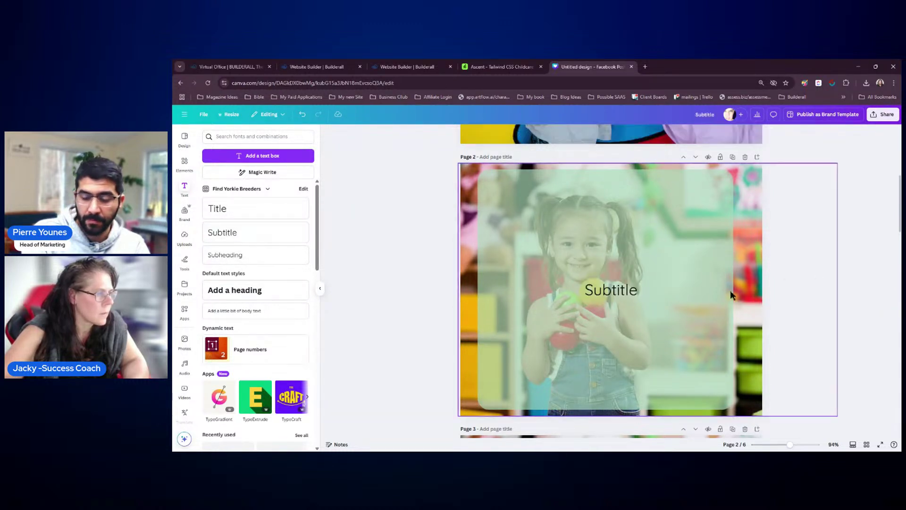
{"action": "left_click", "coordinate": [567, 236]}
{"action": "left_click_drag", "start_coordinate": [567, 237], "coordinate": [570, 250]}
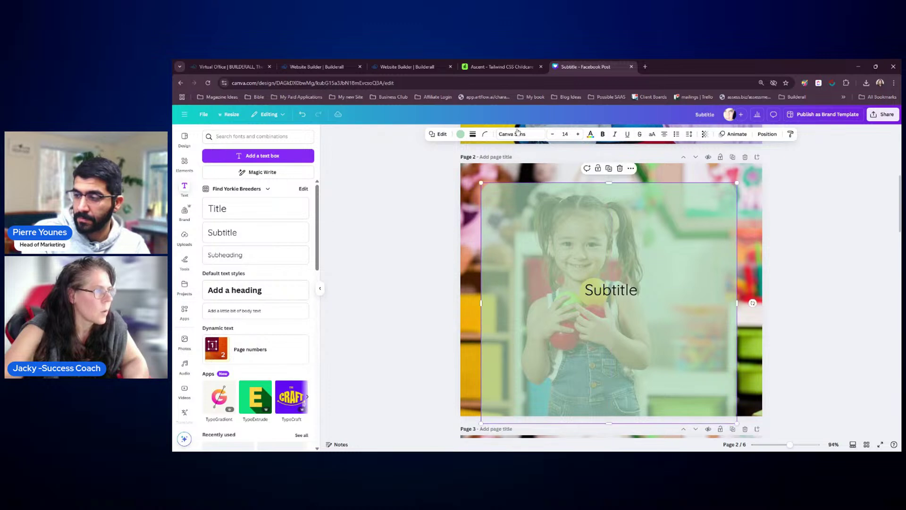
- Switch to the Ascent template preview and examine the text layout of the gallery's hover overlay
{"action": "left_click", "coordinate": [506, 69]}
{"action": "scroll", "coordinate": [568, 239], "scroll_direction": "down", "scroll_amount": 5}
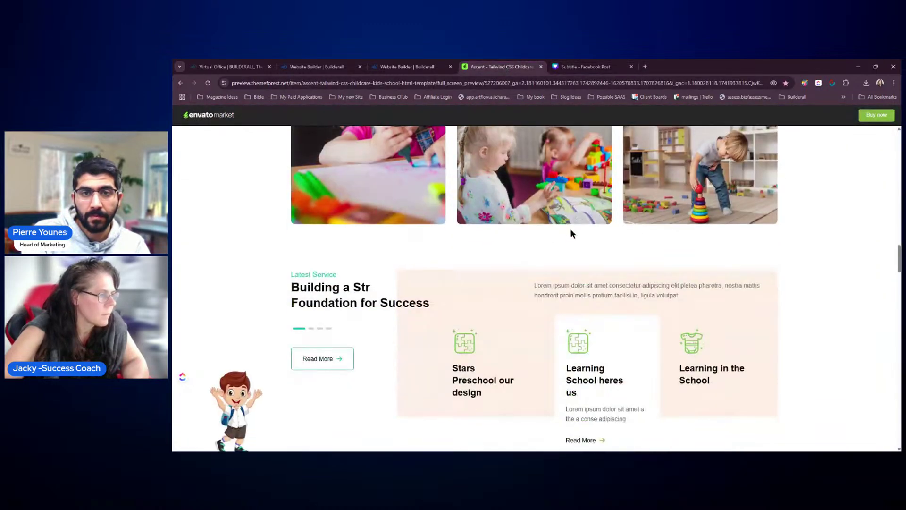
{"action": "scroll", "coordinate": [557, 205], "scroll_direction": "up", "scroll_amount": 3}
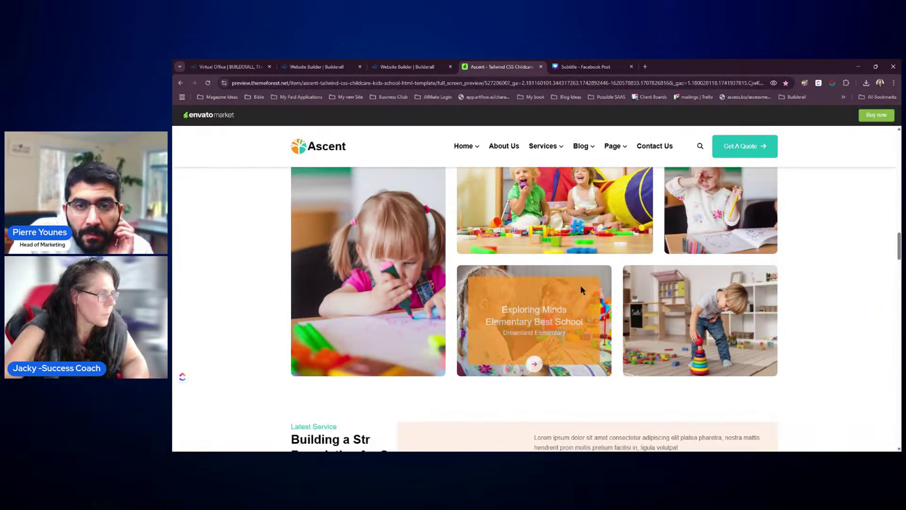
- Switch to the Canva design and replace page 2's Subtitle text with "Exploring Great Minds", placing it higher on the green overlay
{"action": "left_click", "coordinate": [586, 66]}
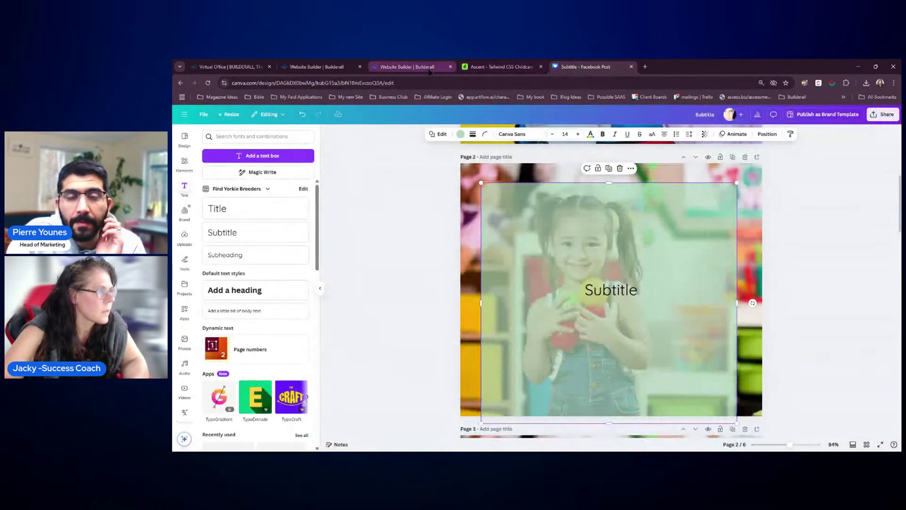
{"action": "left_click", "coordinate": [617, 289]}
{"action": "double_click", "coordinate": [617, 289]}
{"action": "type", "text": "Ex"}
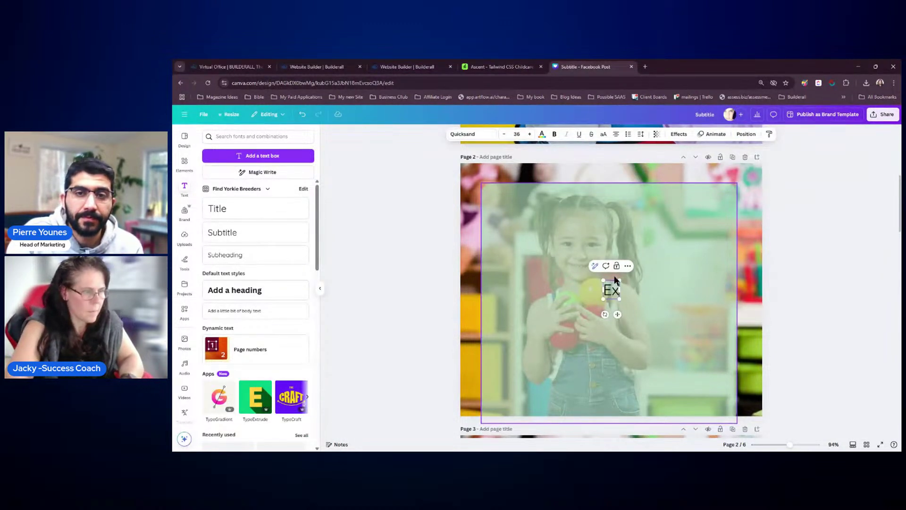
{"action": "type", "text": "ploring Gr"}
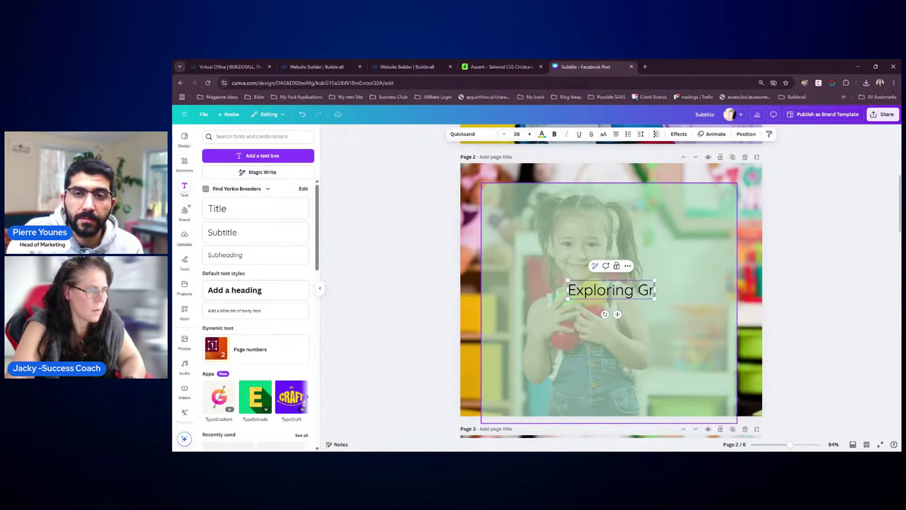
{"action": "type", "text": "eat Minds"}
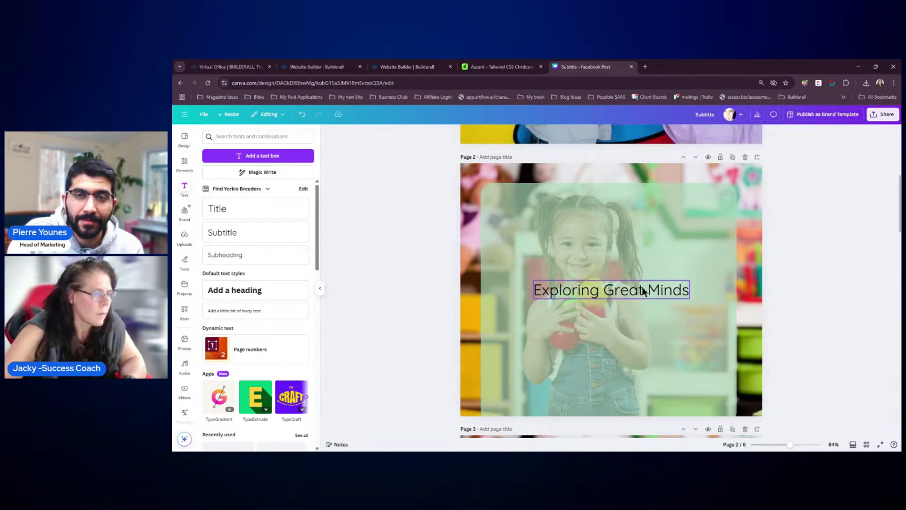
{"action": "left_click_drag", "start_coordinate": [643, 288], "coordinate": [637, 235]}
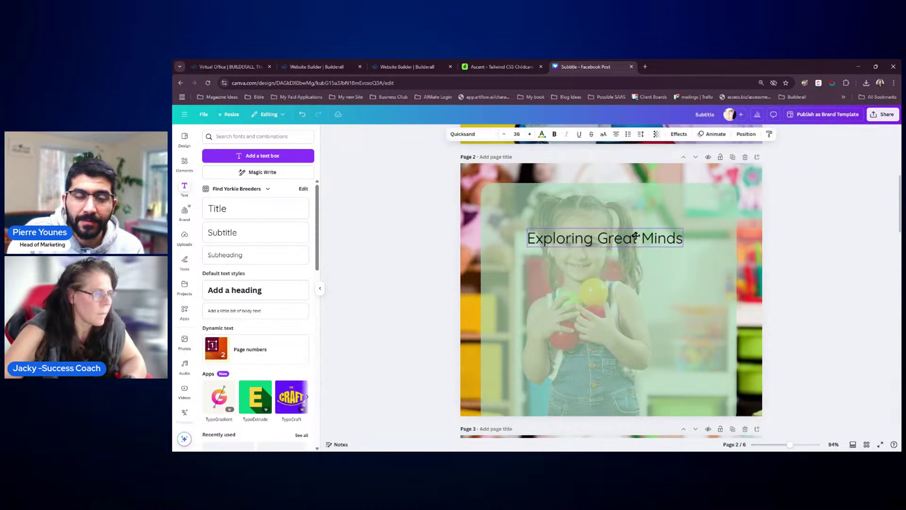
- Add a subheading to page 2 reading "Dreamland Elementry", checking the Ascent template's image caption for the wording
{"action": "left_click", "coordinate": [580, 293]}
{"action": "left_click", "coordinate": [254, 255]}
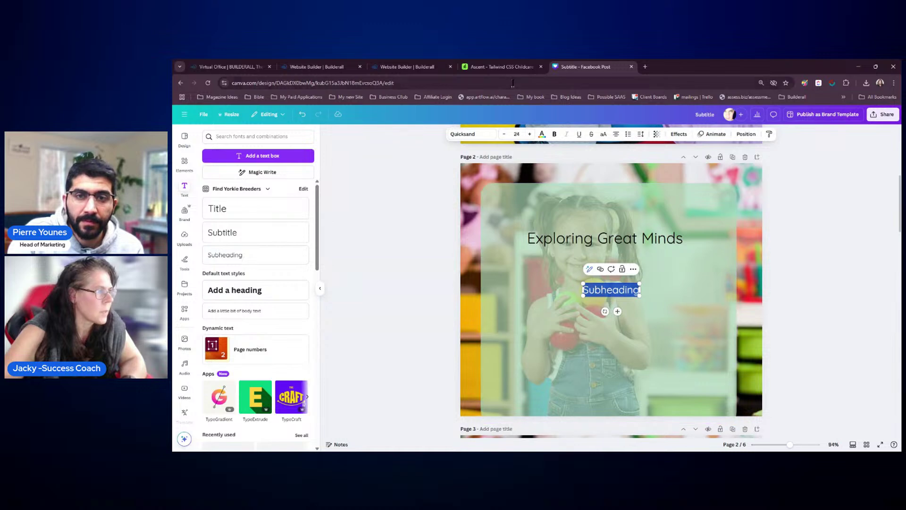
{"action": "left_click", "coordinate": [502, 67]}
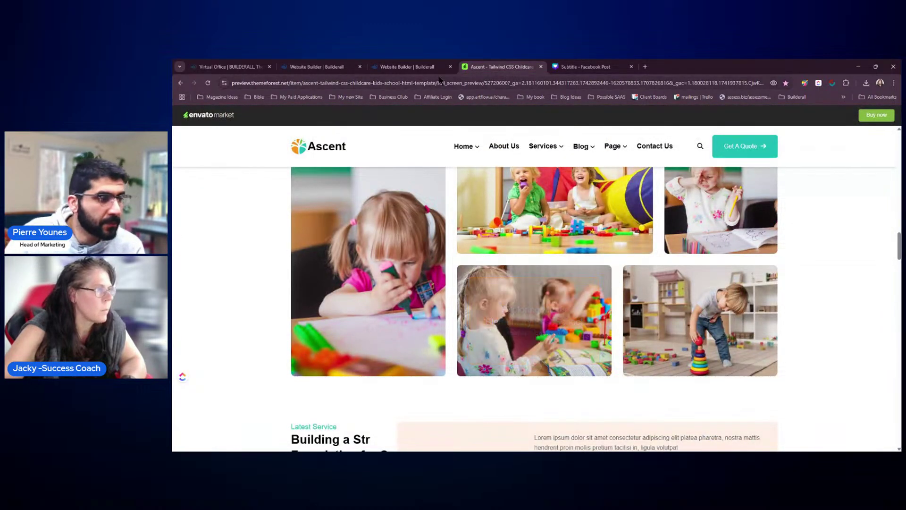
{"action": "left_click", "coordinate": [586, 66]}
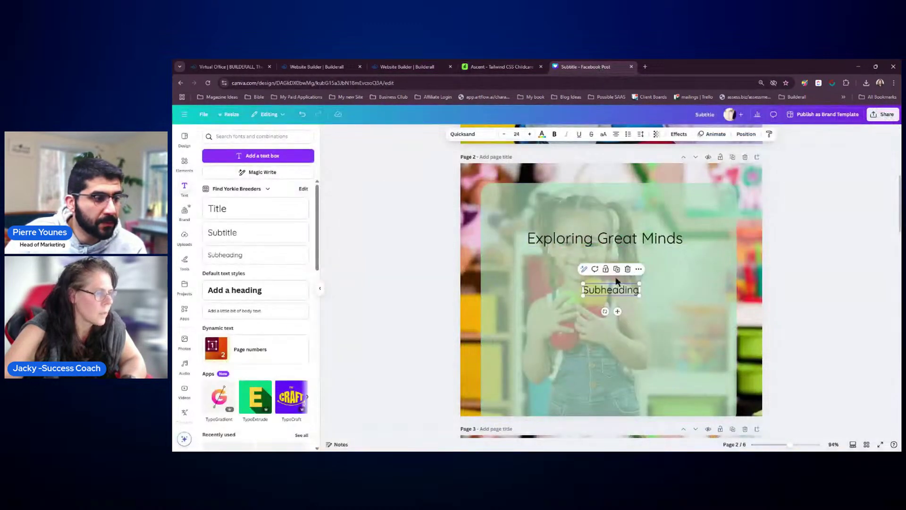
{"action": "double_click", "coordinate": [605, 291]}
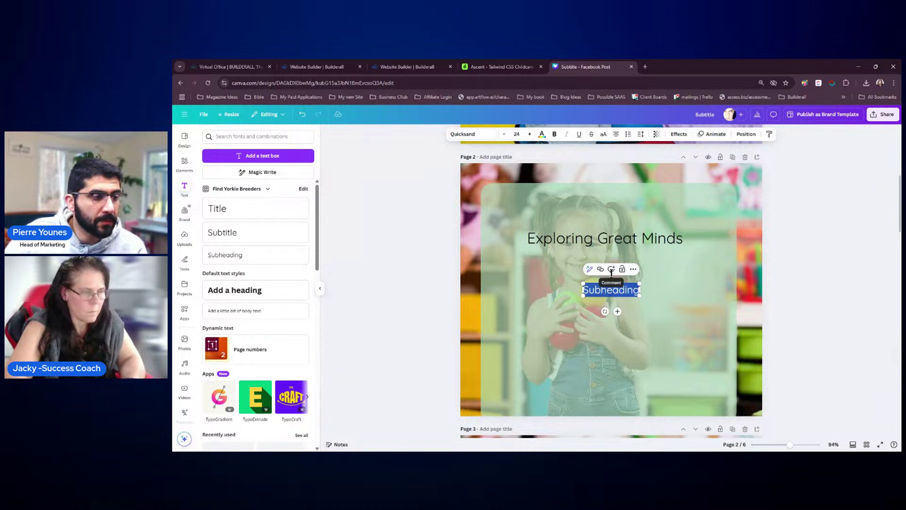
{"action": "type", "text": "Dreamlan"}
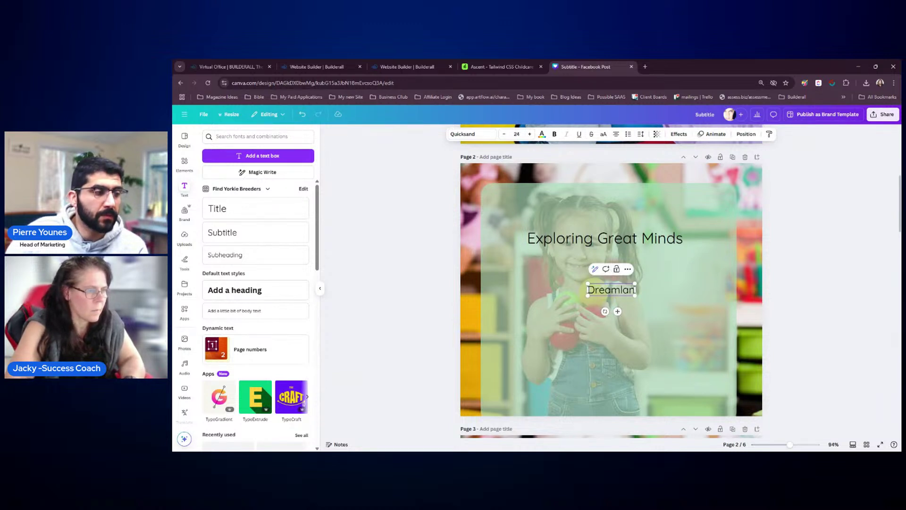
{"action": "type", "text": "d Elementry"}
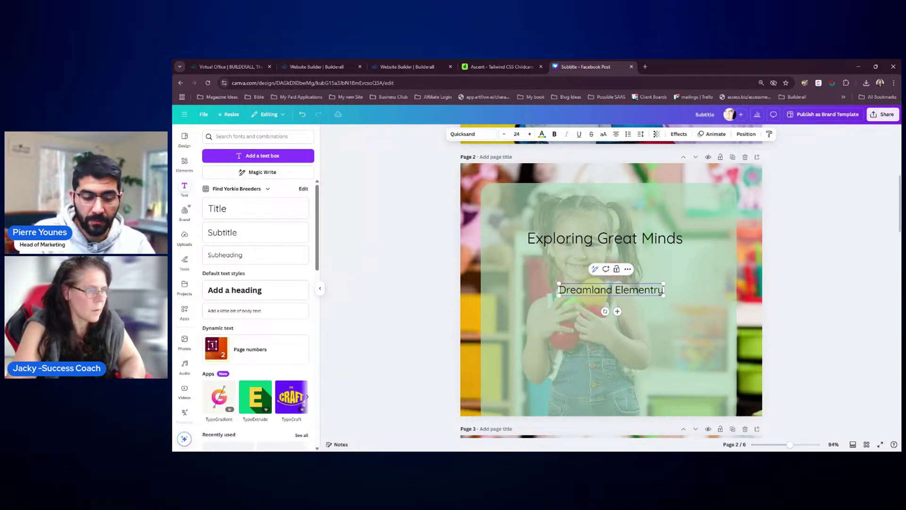
{"action": "key", "text": "Escape"}
- Arrange the two texts at the middle of page 2, with "Exploring Great Minds" directly above "Dreamland Elementry"
{"action": "left_click_drag", "start_coordinate": [652, 289], "coordinate": [637, 305]}
{"action": "left_click_drag", "start_coordinate": [645, 238], "coordinate": [639, 314]}
{"action": "left_click", "coordinate": [651, 278]}
{"action": "left_click_drag", "start_coordinate": [651, 278], "coordinate": [651, 291]}
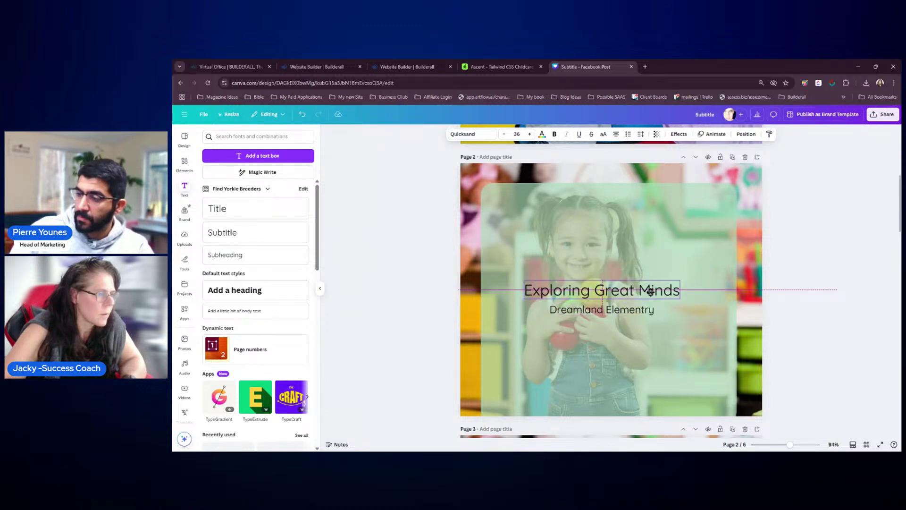
{"action": "left_click", "coordinate": [844, 268]}
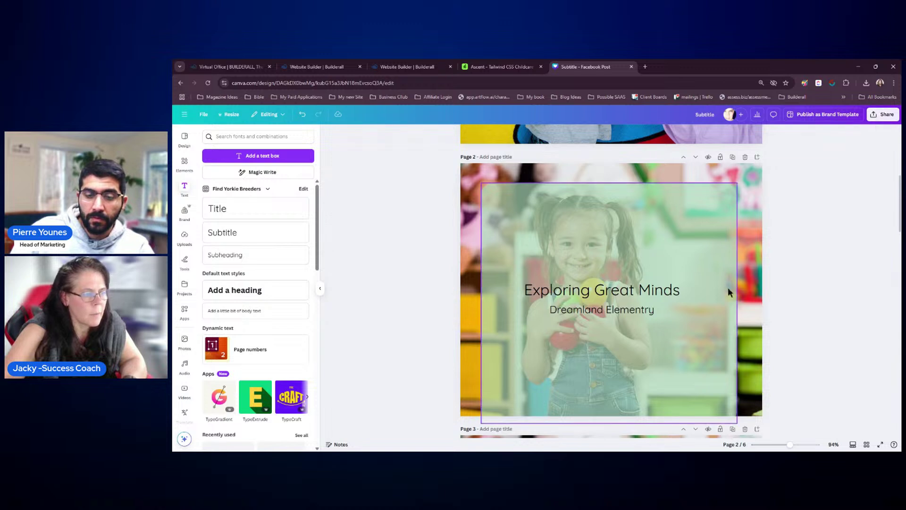
- Shorten the translucent green overlay on page 2 so its lower edge sits inside the page
{"action": "left_click", "coordinate": [697, 350]}
{"action": "left_click_drag", "start_coordinate": [609, 422], "coordinate": [606, 401]}
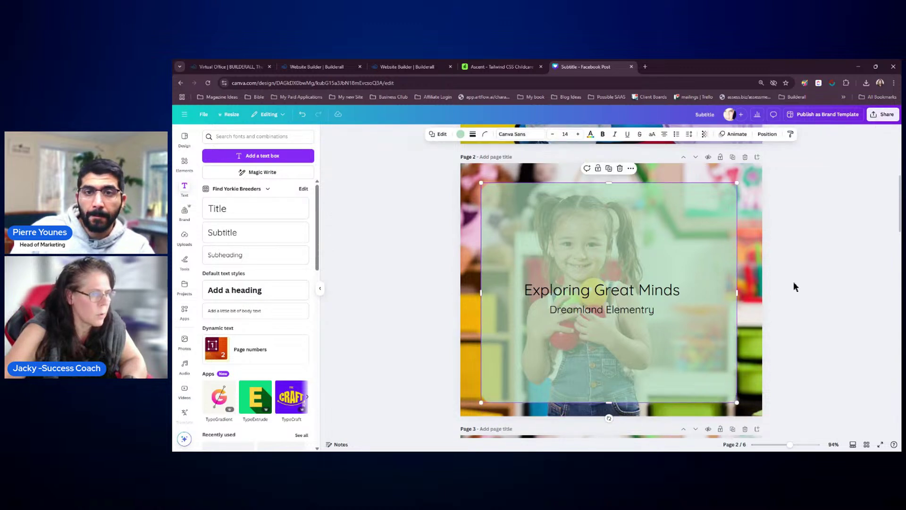
{"action": "left_click", "coordinate": [853, 246]}
- Download only the current page, page 2, as a JPG with quality 44
{"action": "left_click", "coordinate": [882, 120]}
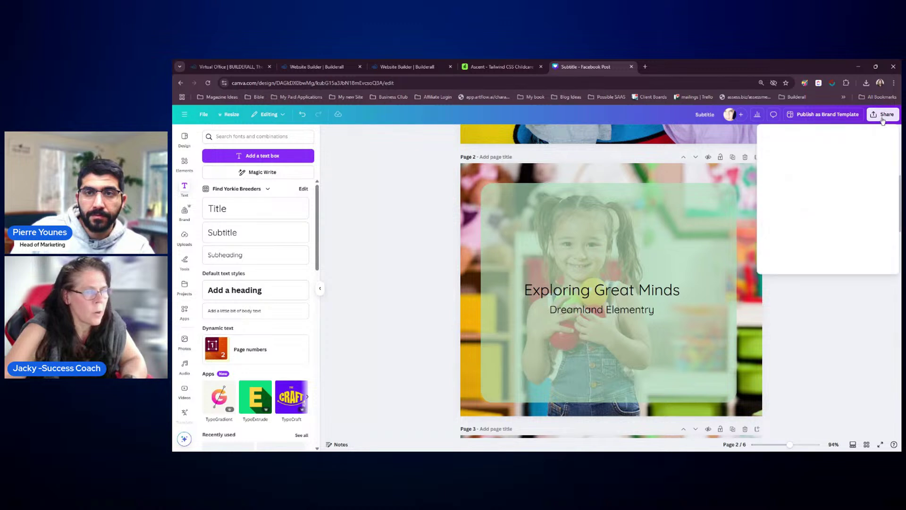
{"action": "left_click", "coordinate": [779, 257]}
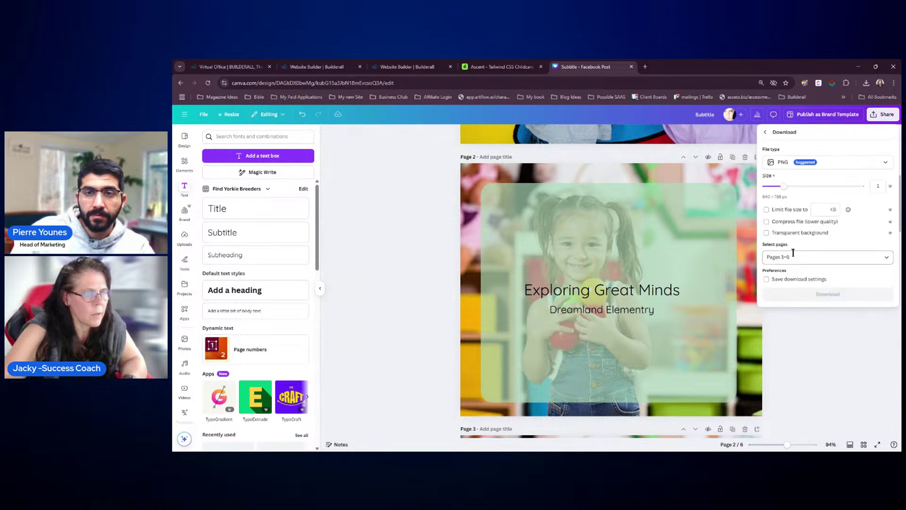
{"action": "left_click", "coordinate": [830, 161]}
{"action": "left_click", "coordinate": [850, 206]}
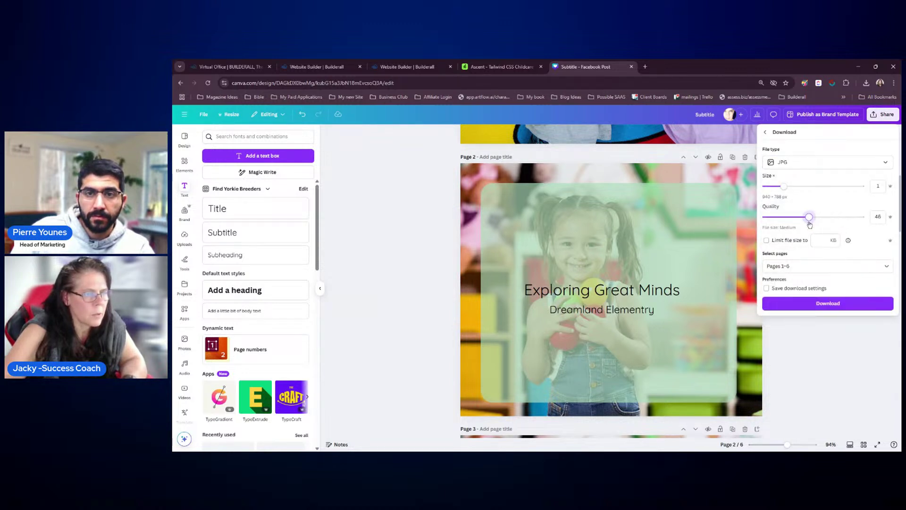
{"action": "left_click_drag", "start_coordinate": [810, 225], "coordinate": [808, 226]}
{"action": "left_click", "coordinate": [821, 266]}
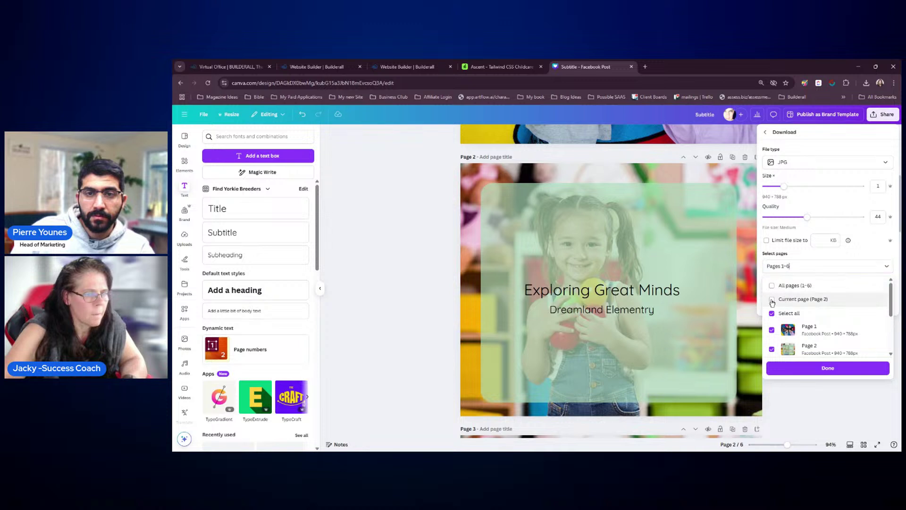
{"action": "left_click", "coordinate": [817, 369]}
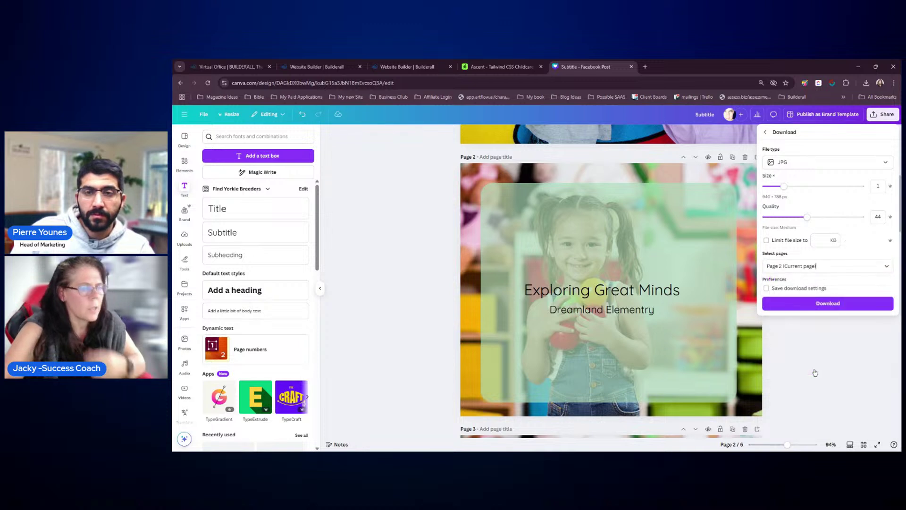
{"action": "left_click", "coordinate": [824, 309]}
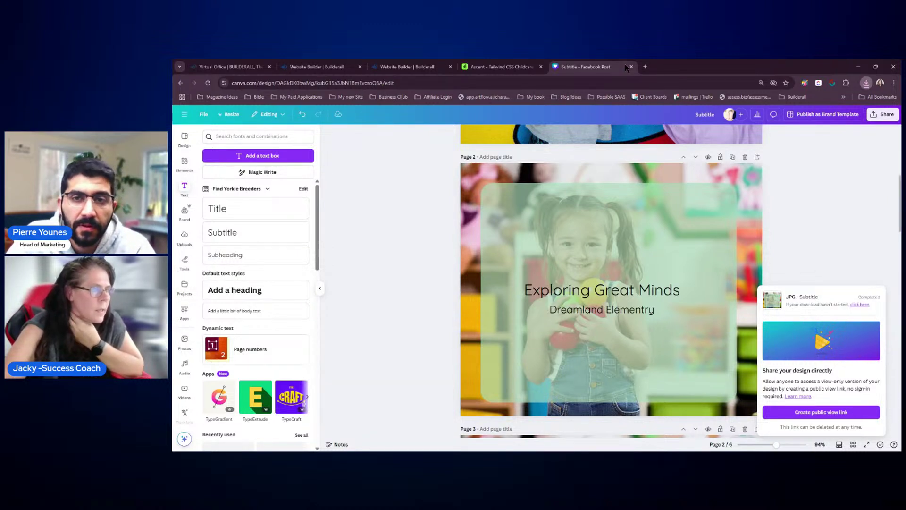
{"action": "left_click", "coordinate": [375, 178]}
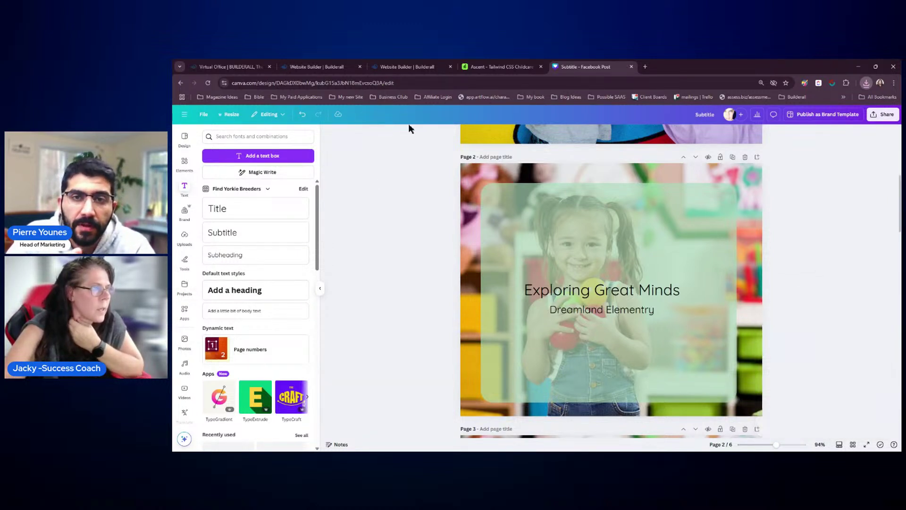
- Switch to the Builderall Website Builder and open the image chooser for the box hover element's background settings
{"action": "left_click", "coordinate": [433, 69]}
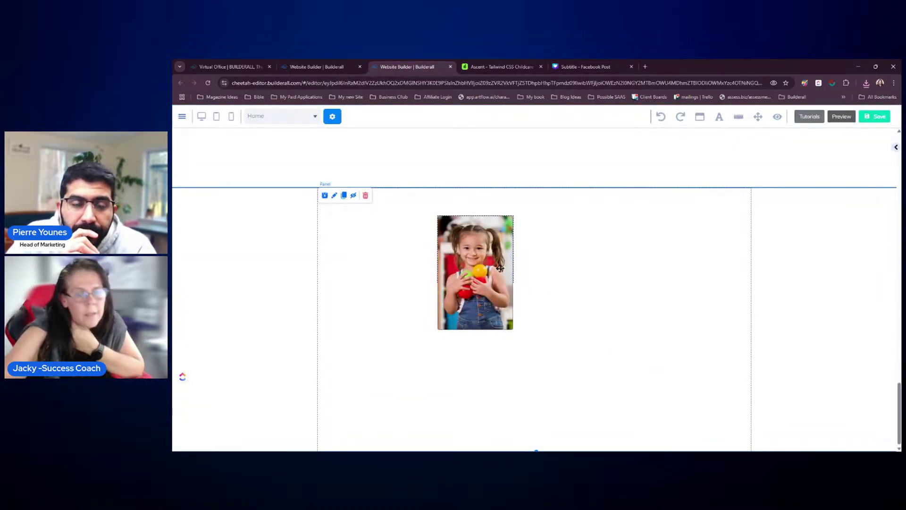
{"action": "left_click", "coordinate": [506, 287]}
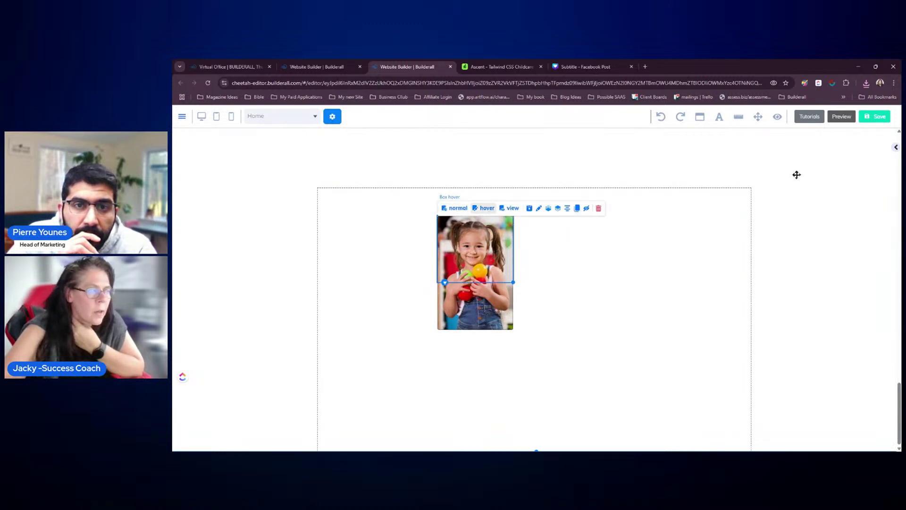
{"action": "left_click", "coordinate": [897, 148]}
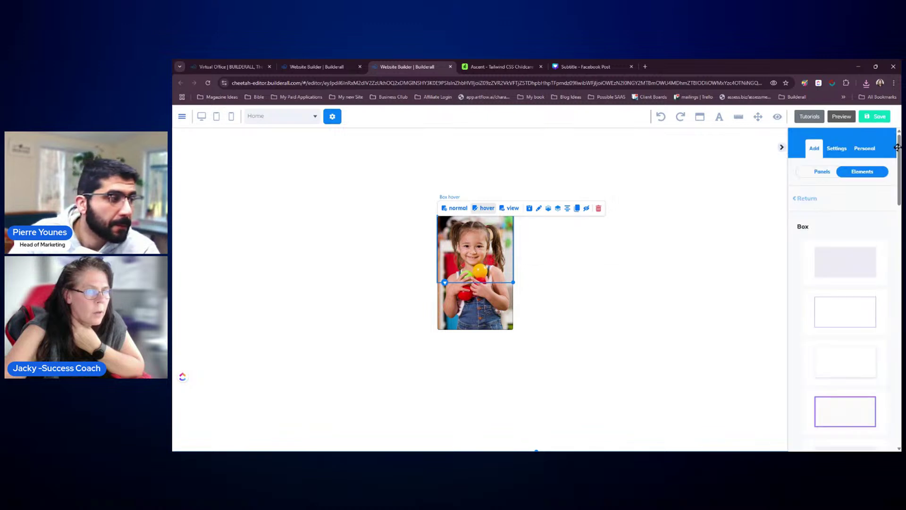
{"action": "left_click", "coordinate": [473, 250]}
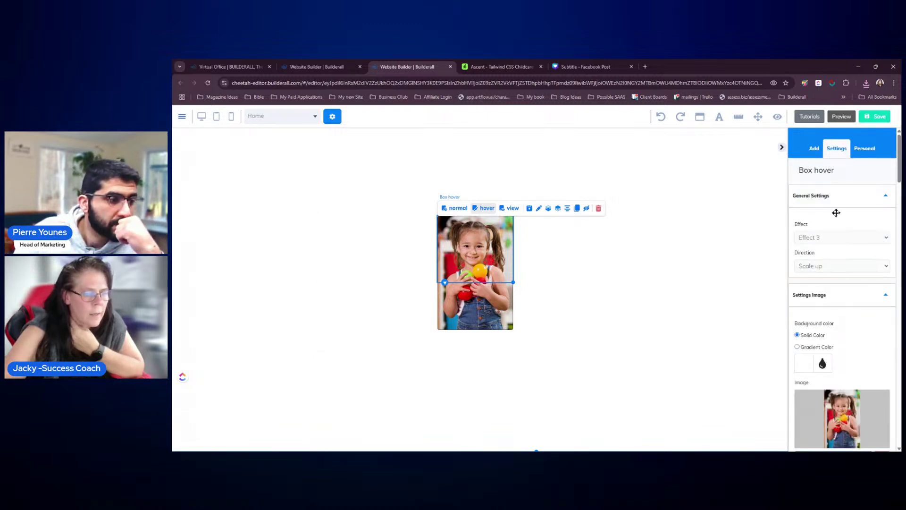
{"action": "scroll", "coordinate": [836, 213], "scroll_direction": "down", "scroll_amount": 5}
{"action": "scroll", "coordinate": [837, 222], "scroll_direction": "down", "scroll_amount": 6}
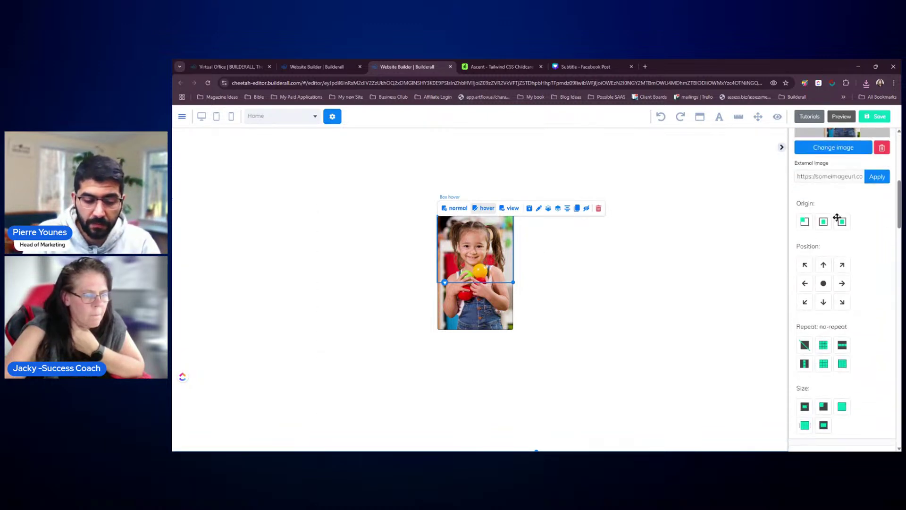
{"action": "left_click", "coordinate": [834, 361]}
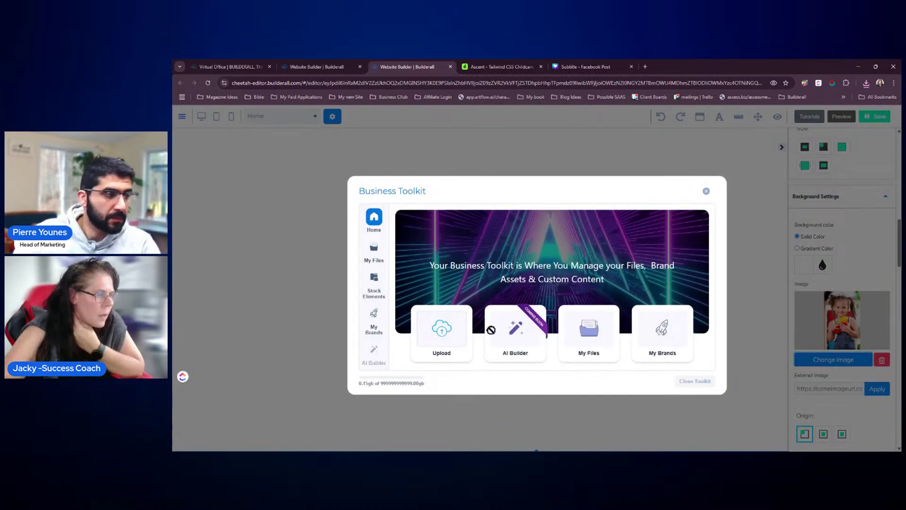
- Upload Subtitle.jpg to the All folder of the Business Toolkit
{"action": "left_click", "coordinate": [452, 322]}
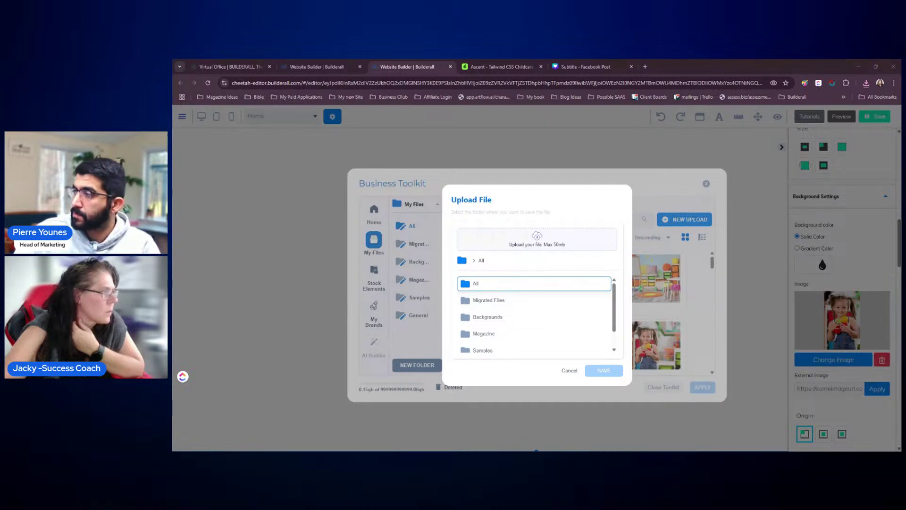
{"action": "key", "text": "Return"}
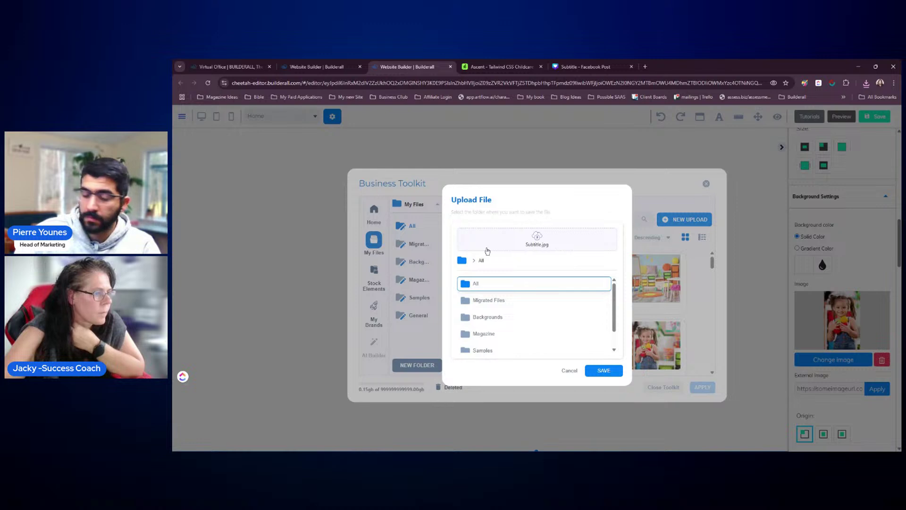
{"action": "left_click", "coordinate": [602, 372]}
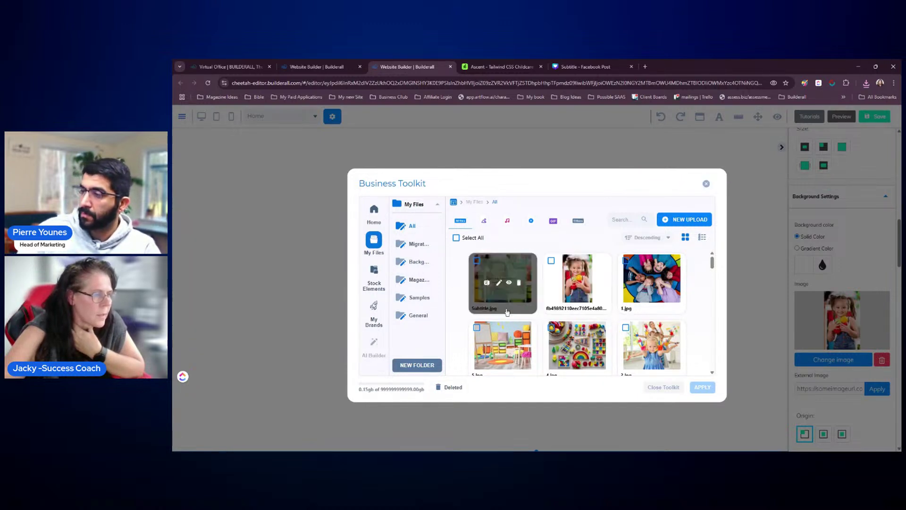
- Crop Subtitle.jpg with a custom portrait area around the girl and the caption, and save the edited image as a new file
{"action": "left_click", "coordinate": [499, 282]}
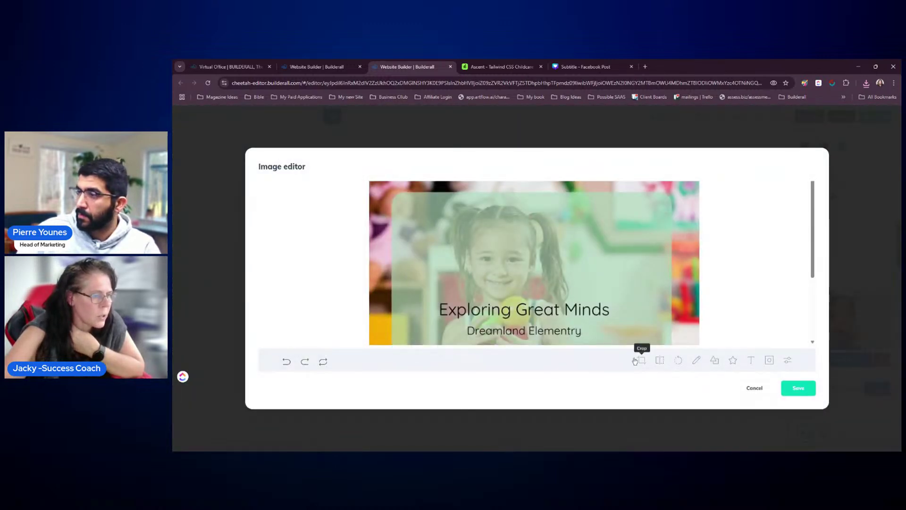
{"action": "left_click", "coordinate": [642, 361]}
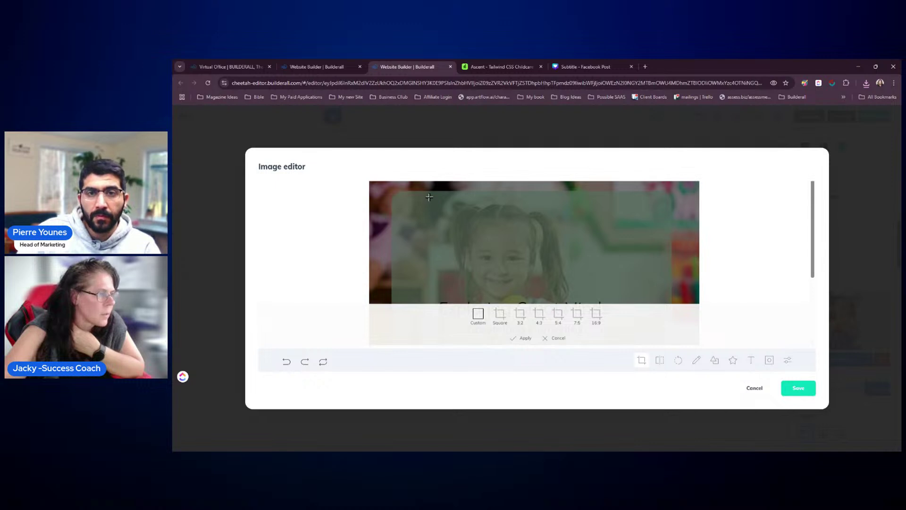
{"action": "left_click_drag", "start_coordinate": [429, 197], "coordinate": [583, 354]}
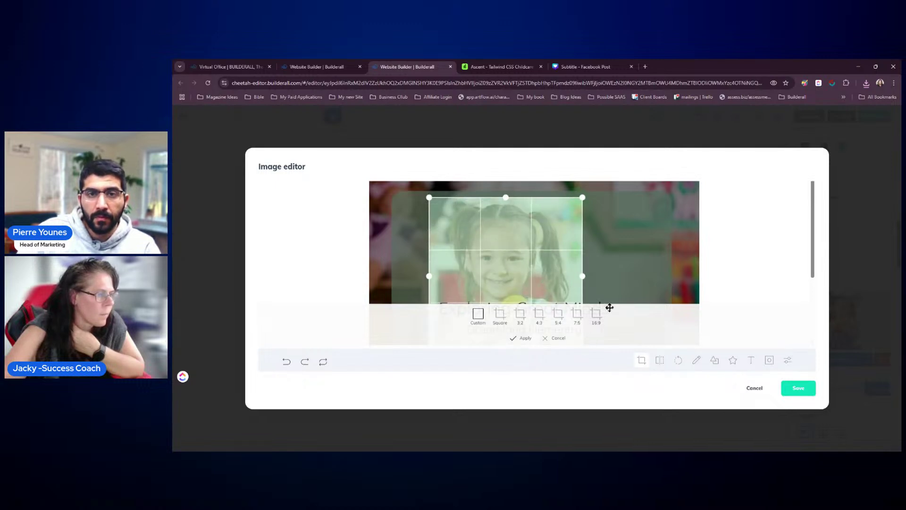
{"action": "scroll", "coordinate": [614, 293], "scroll_direction": "down", "scroll_amount": 2}
{"action": "left_click_drag", "start_coordinate": [582, 250], "coordinate": [607, 302]}
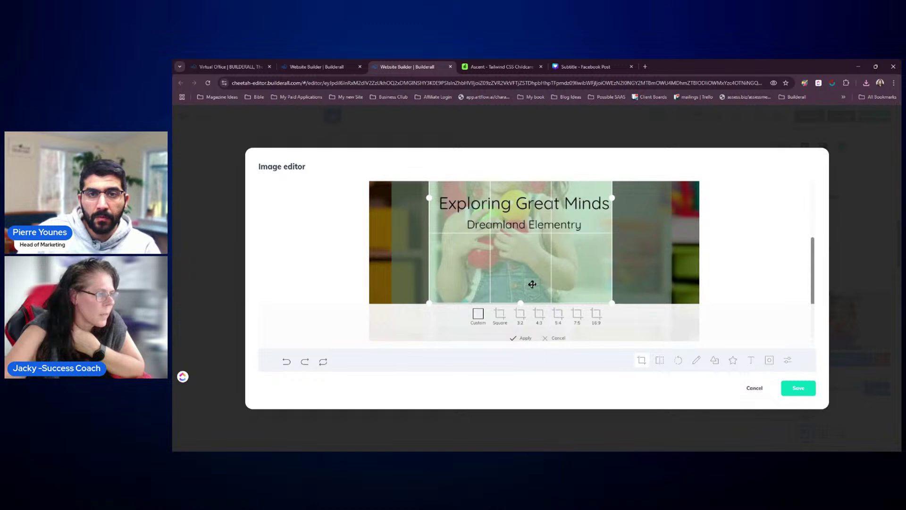
{"action": "left_click_drag", "start_coordinate": [523, 303], "coordinate": [524, 344]}
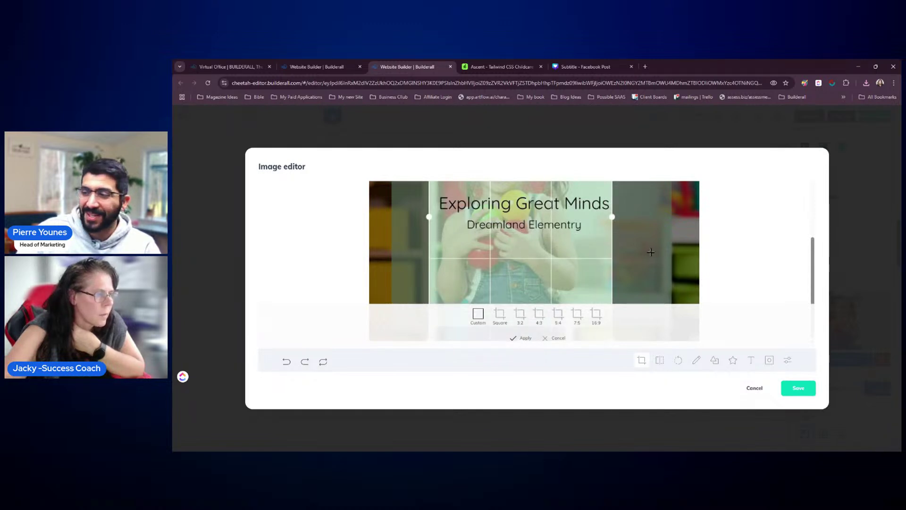
{"action": "left_click", "coordinate": [518, 339]}
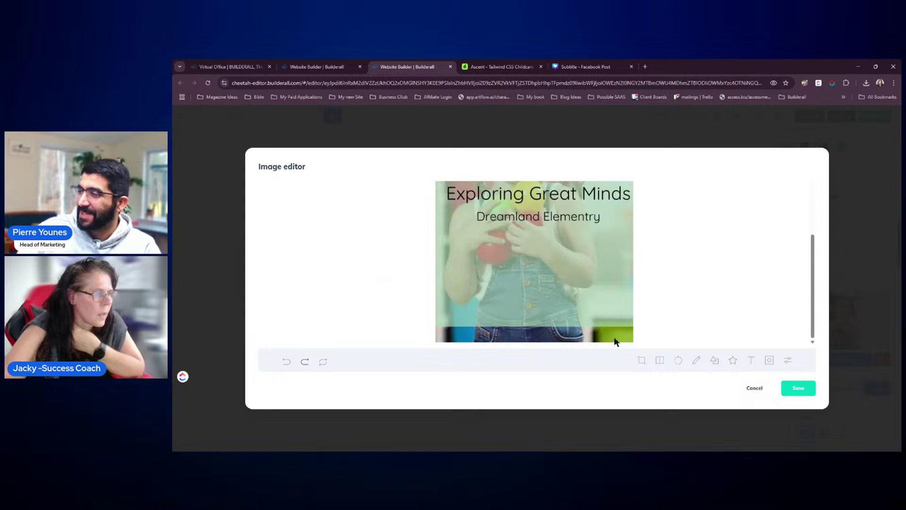
{"action": "scroll", "coordinate": [563, 237], "scroll_direction": "up", "scroll_amount": 3}
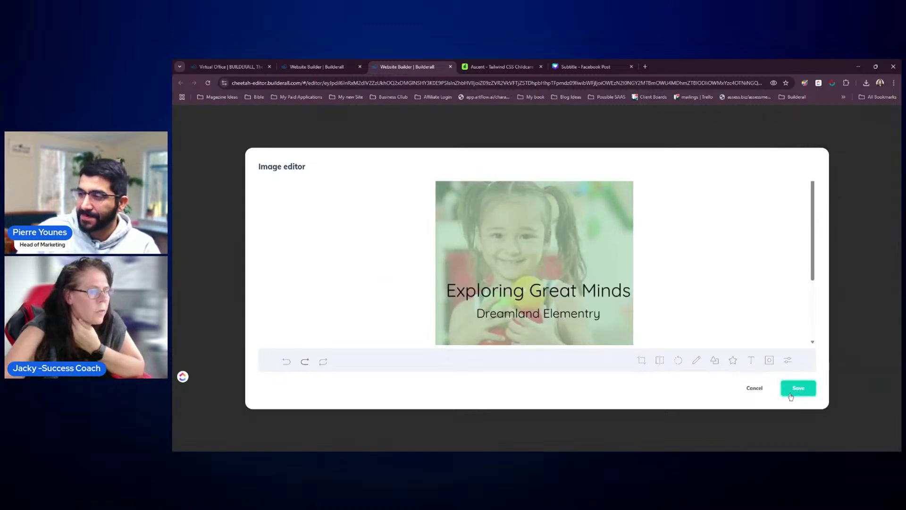
{"action": "left_click", "coordinate": [791, 395]}
{"action": "left_click", "coordinate": [601, 132]}
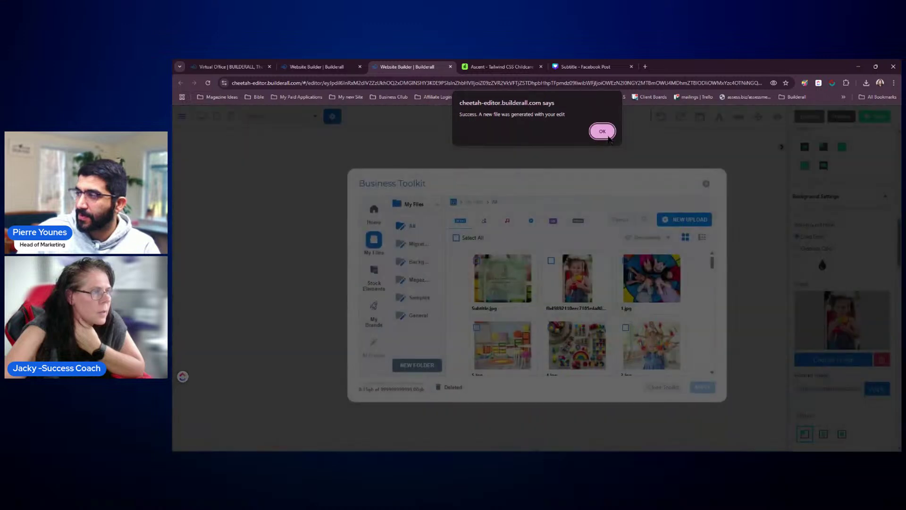
{"action": "left_click", "coordinate": [606, 133]}
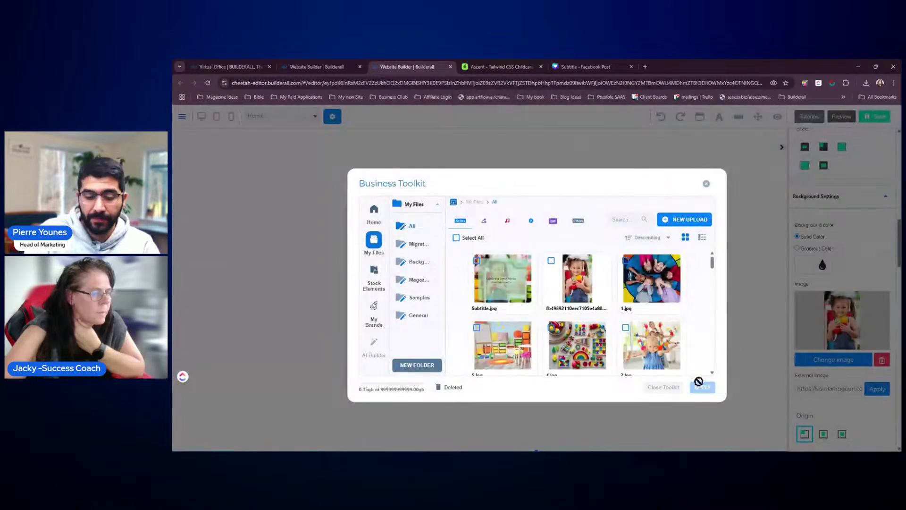
- Close the Business Toolkit and bring up the background settings of the box hover element's hover state
{"action": "left_click", "coordinate": [706, 184]}
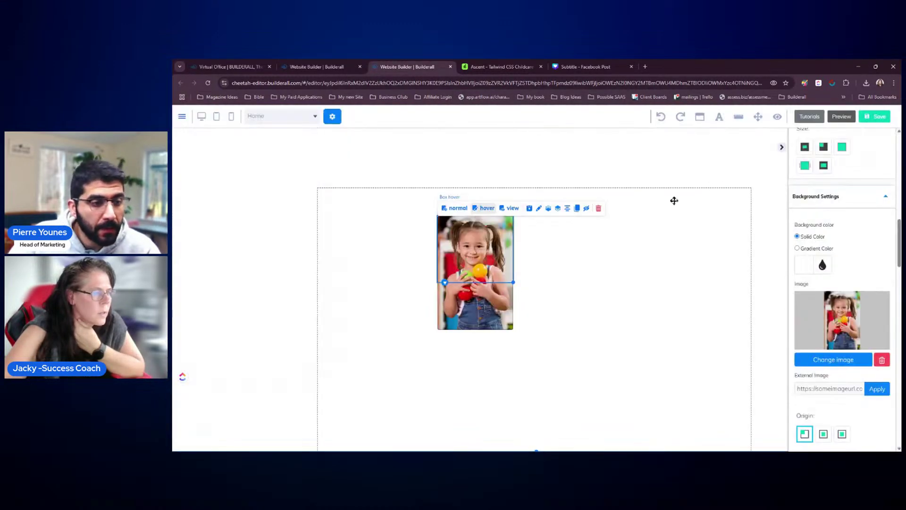
{"action": "left_click", "coordinate": [729, 336]}
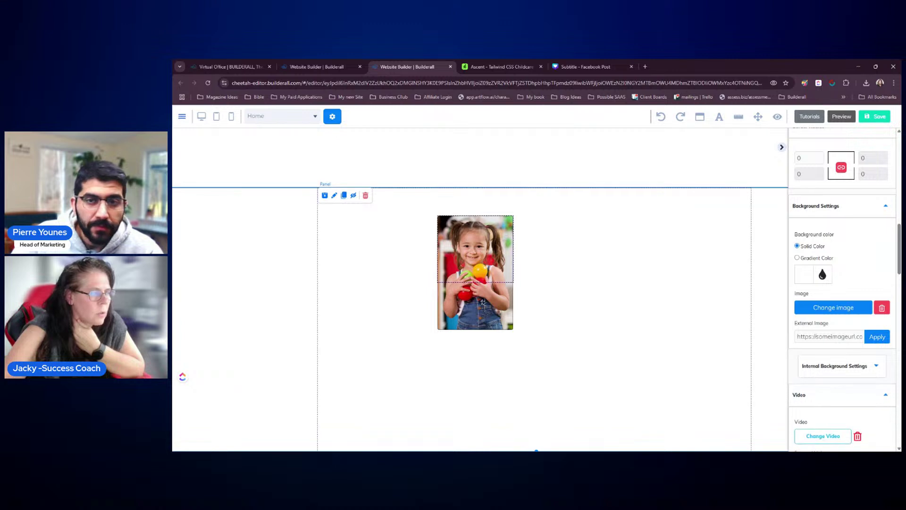
{"action": "scroll", "coordinate": [861, 265], "scroll_direction": "down", "scroll_amount": 10}
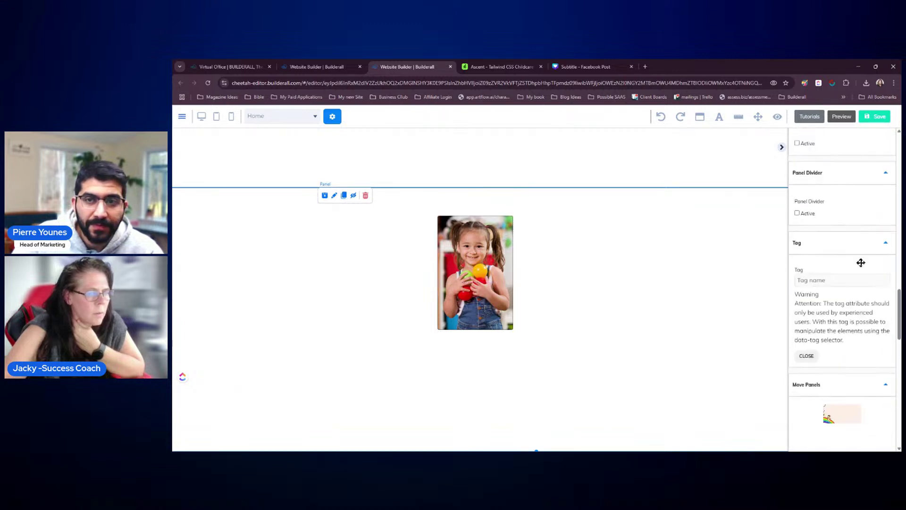
{"action": "scroll", "coordinate": [861, 263], "scroll_direction": "down", "scroll_amount": 8}
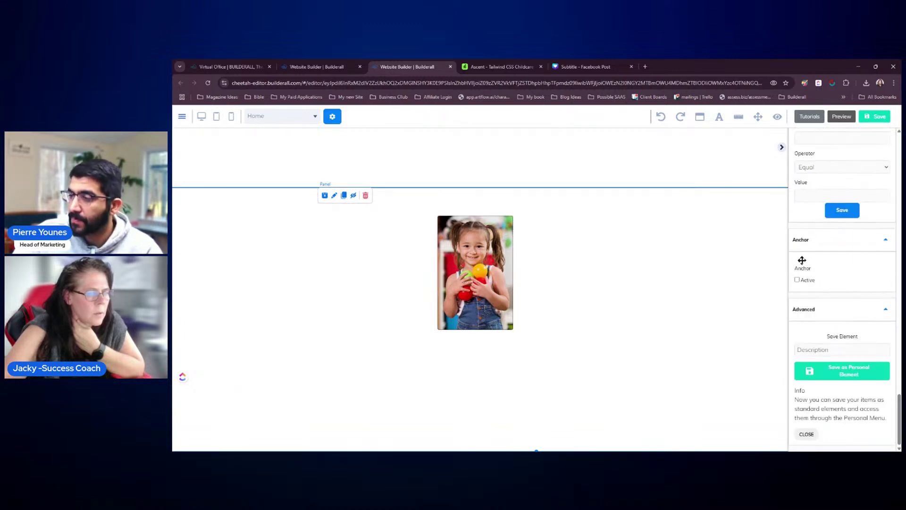
{"action": "left_click", "coordinate": [475, 257]}
{"action": "scroll", "coordinate": [857, 236], "scroll_direction": "up", "scroll_amount": 10}
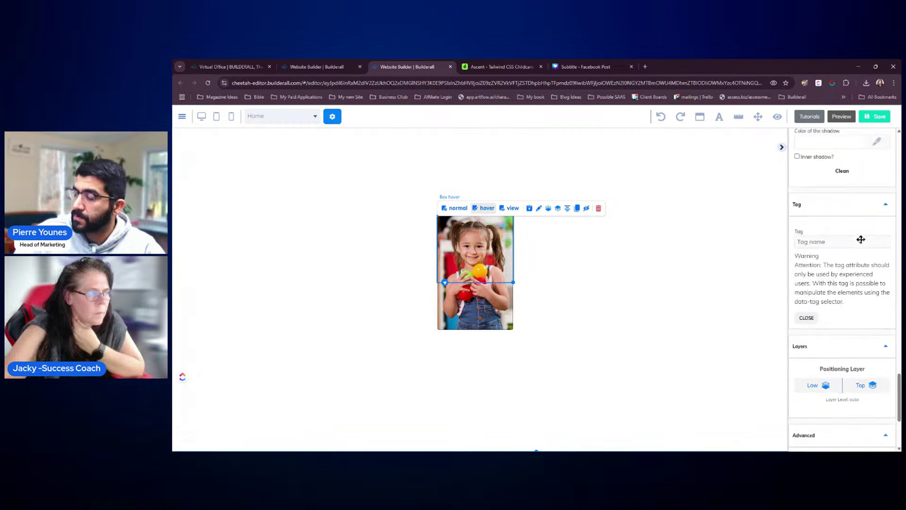
{"action": "scroll", "coordinate": [857, 232], "scroll_direction": "up", "scroll_amount": 6}
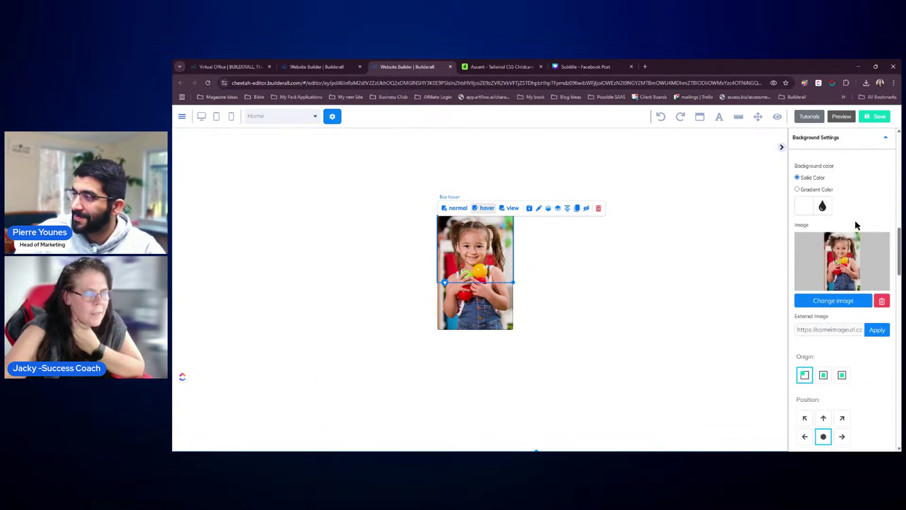
- Replace the box hover element's hover background image with the newly cropped caption image from My Files
{"action": "left_click", "coordinate": [834, 300]}
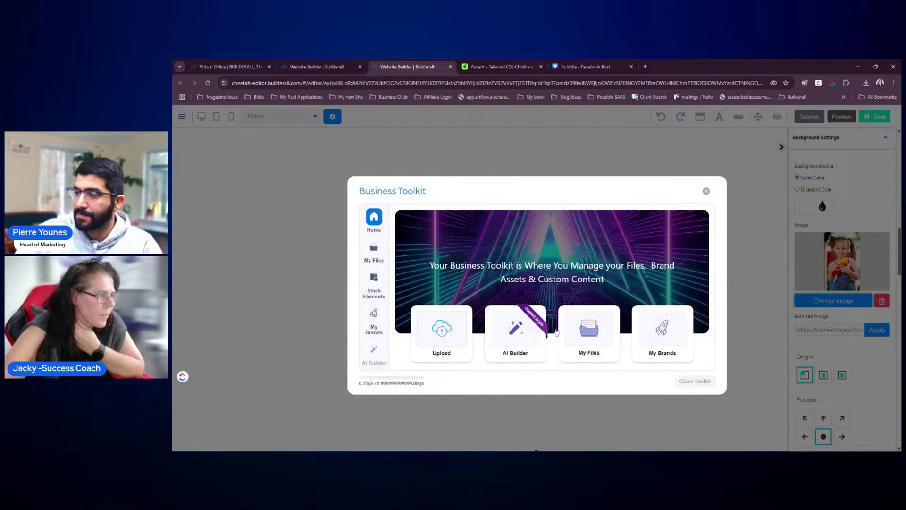
{"action": "left_click", "coordinate": [595, 331]}
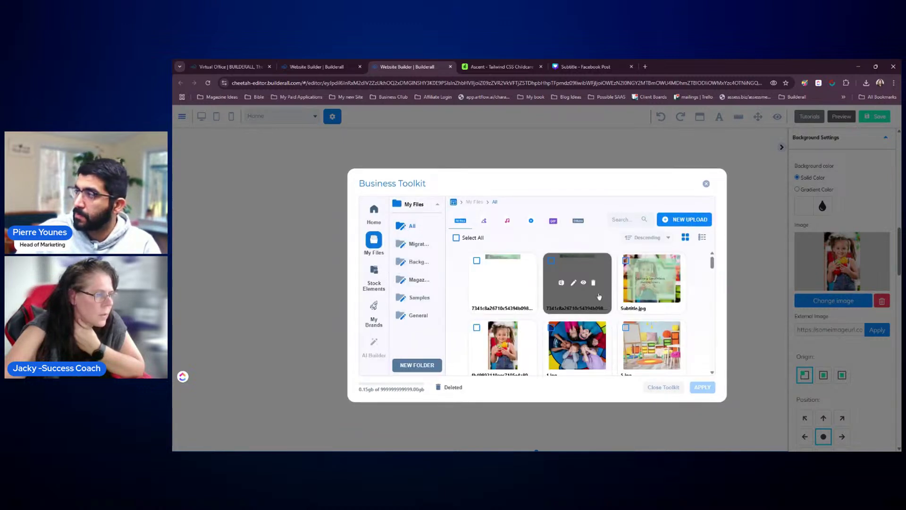
{"action": "left_click", "coordinate": [515, 295]}
{"action": "left_click", "coordinate": [692, 387]}
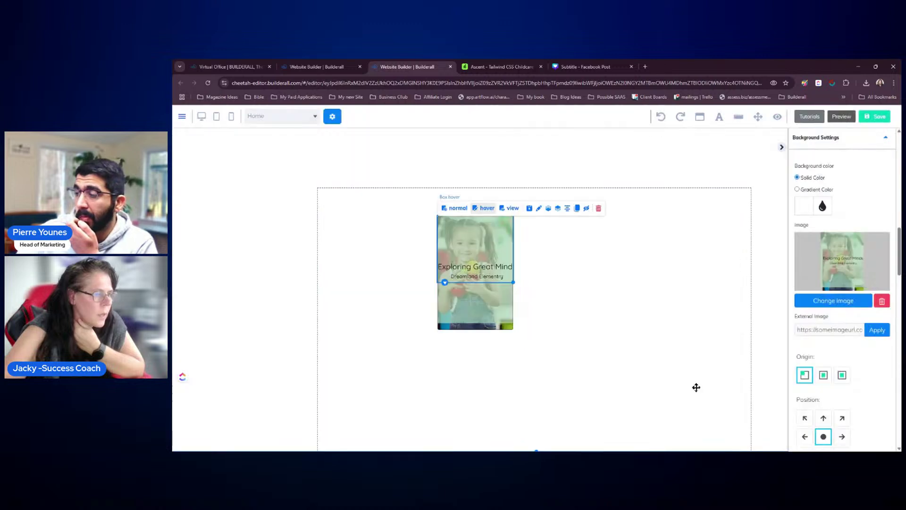
{"action": "left_click", "coordinate": [501, 311]}
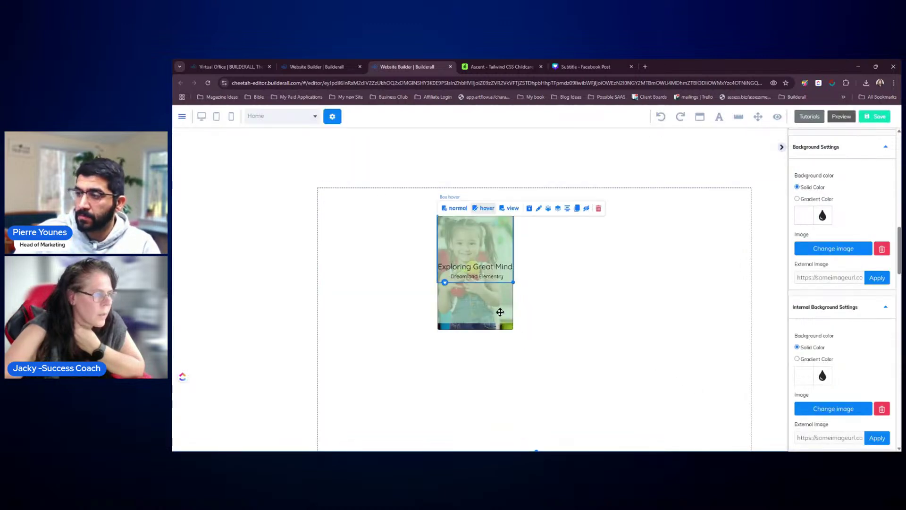
{"action": "left_click", "coordinate": [585, 287]}
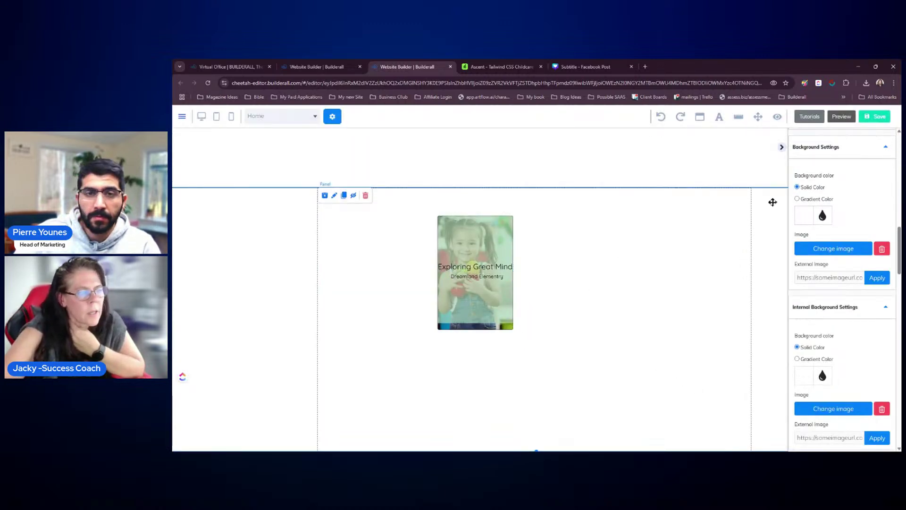
- Save the website and publish it to its current domain
{"action": "left_click", "coordinate": [876, 119]}
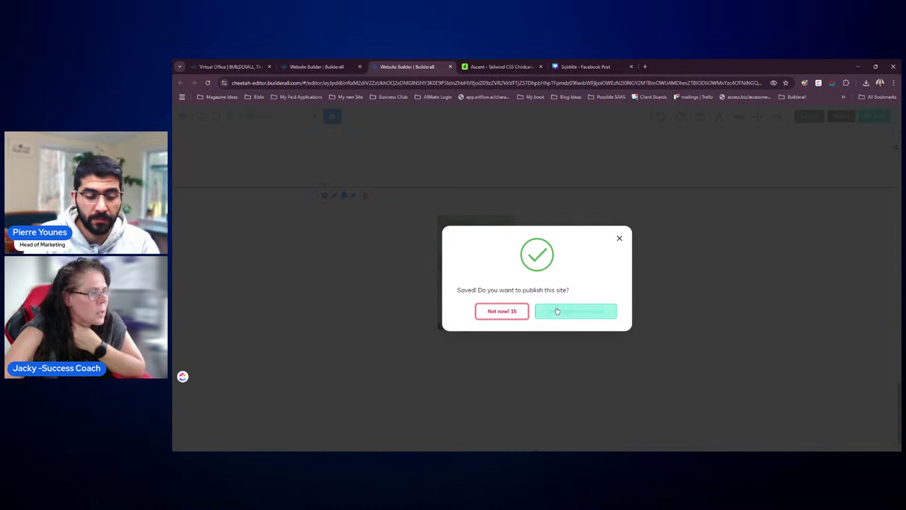
{"action": "left_click", "coordinate": [567, 312]}
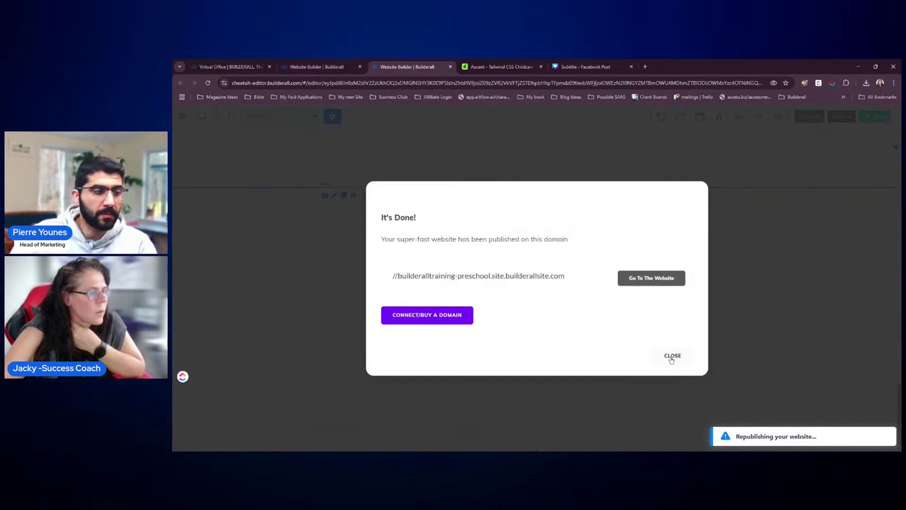
{"action": "left_click", "coordinate": [672, 355]}
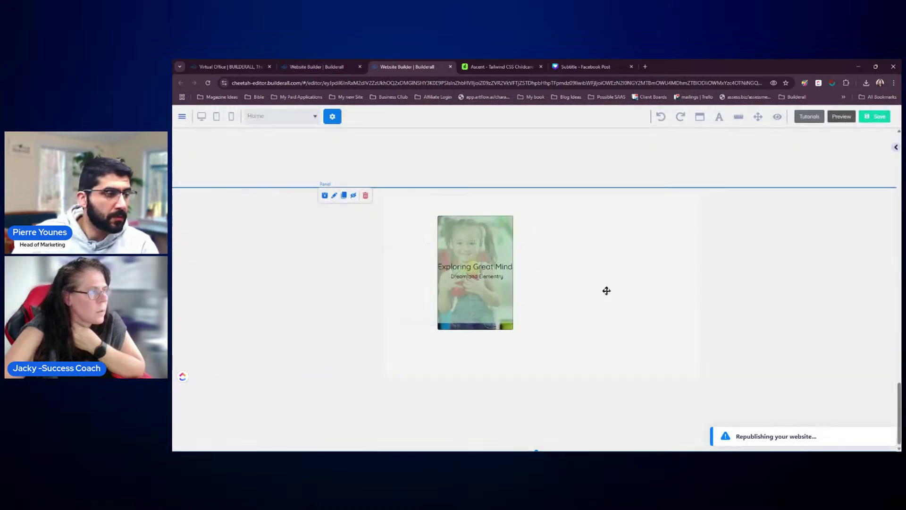
- View the published Home page from My pages and examine the box hover image below the gallery, then close the page
{"action": "left_click", "coordinate": [316, 66]}
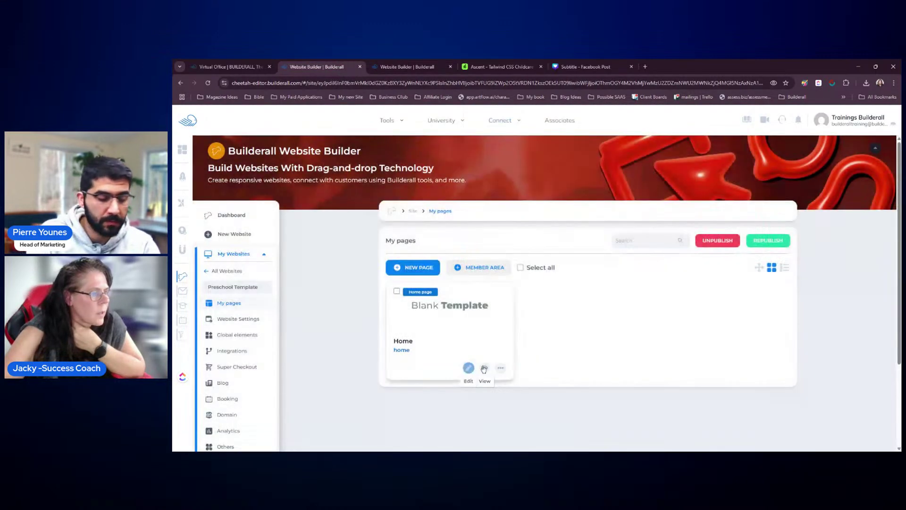
{"action": "left_click", "coordinate": [485, 368]}
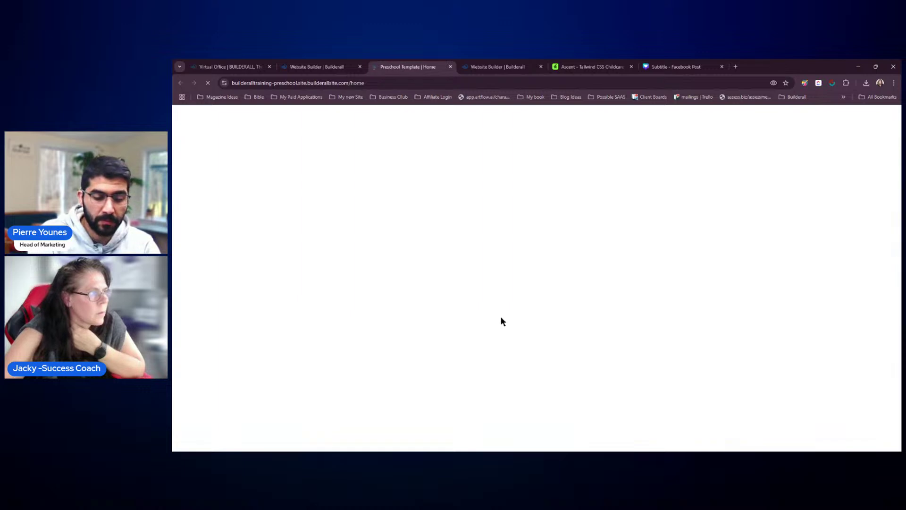
{"action": "scroll", "coordinate": [511, 295], "scroll_direction": "down", "scroll_amount": 10}
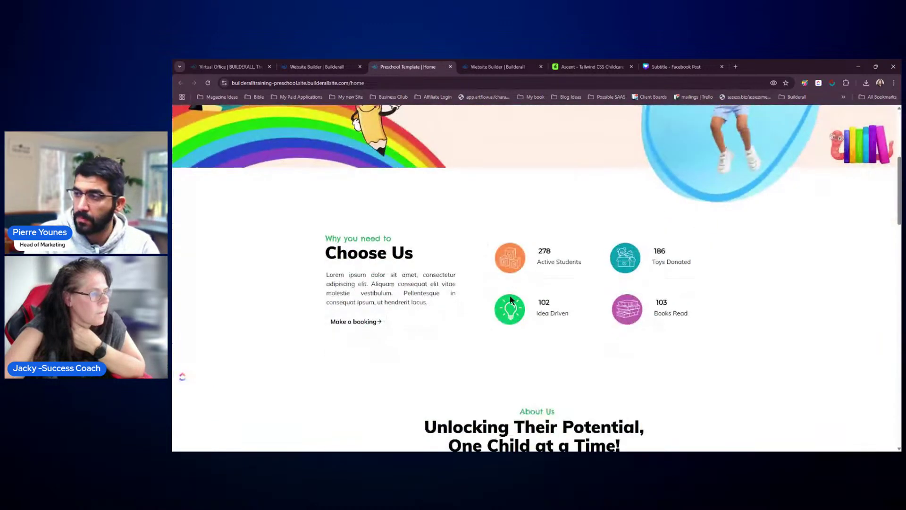
{"action": "scroll", "coordinate": [513, 291], "scroll_direction": "down", "scroll_amount": 10}
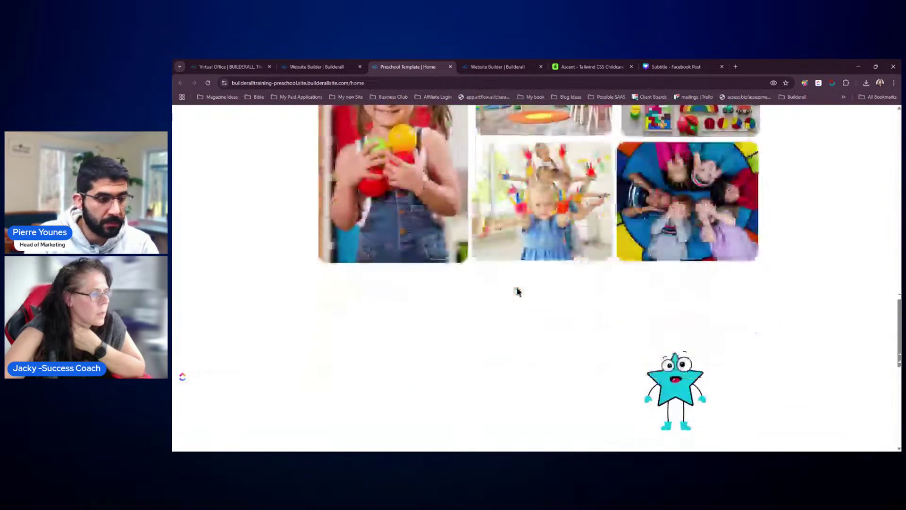
{"action": "scroll", "coordinate": [519, 288], "scroll_direction": "down", "scroll_amount": 4}
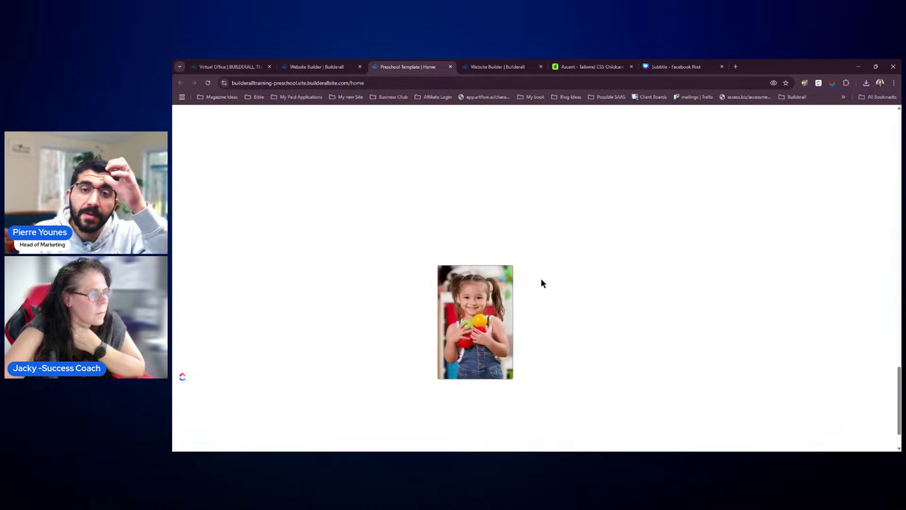
{"action": "left_click", "coordinate": [451, 68]}
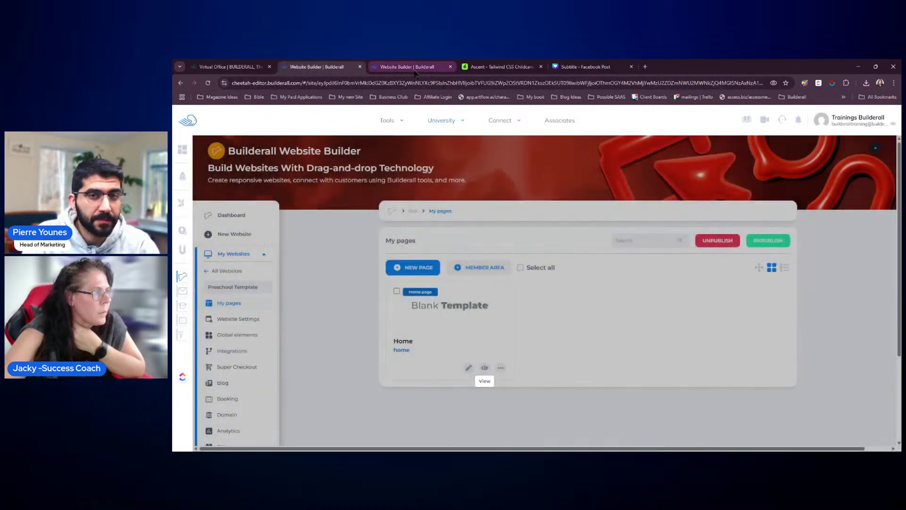
- Return to the website editor and delete the panel containing the box hover element
{"action": "left_click", "coordinate": [449, 71]}
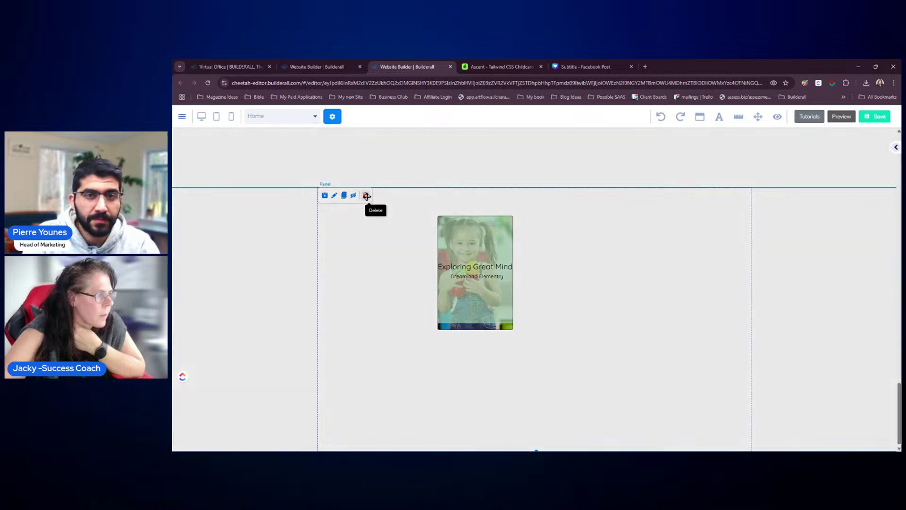
{"action": "left_click", "coordinate": [366, 196]}
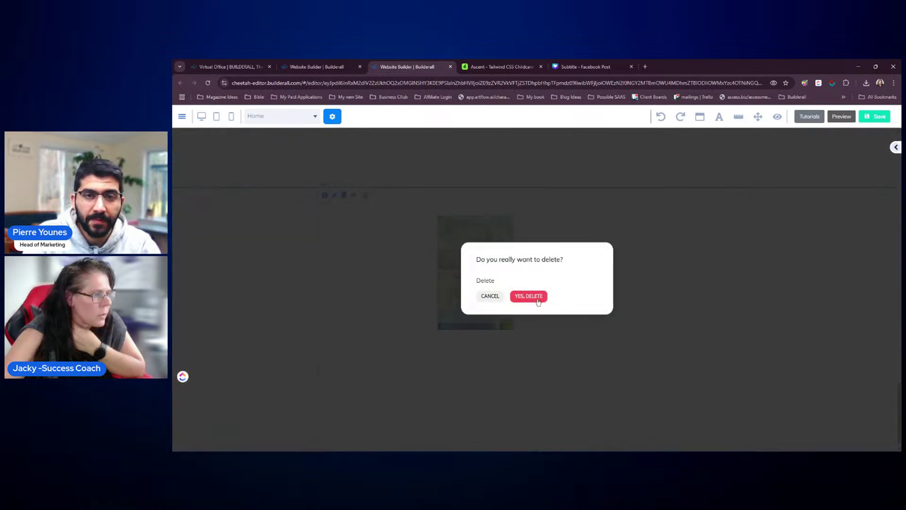
{"action": "left_click", "coordinate": [529, 296]}
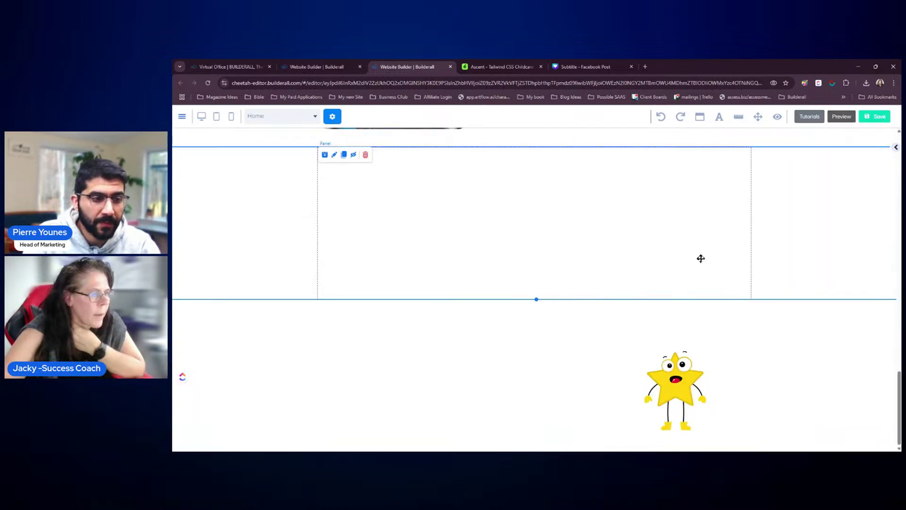
- Add a blank panel to the page beneath the empty panel that follows the photo gallery
{"action": "scroll", "coordinate": [698, 271], "scroll_direction": "down", "scroll_amount": 3}
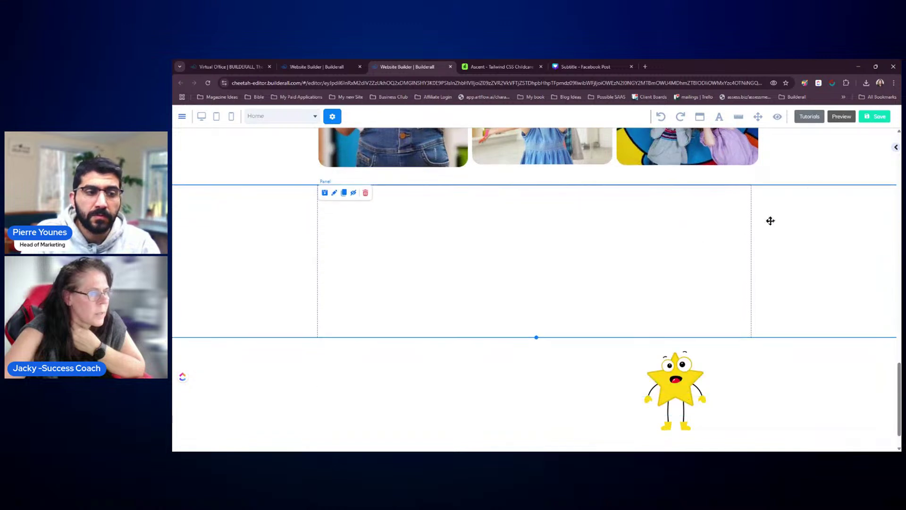
{"action": "left_click", "coordinate": [897, 148]}
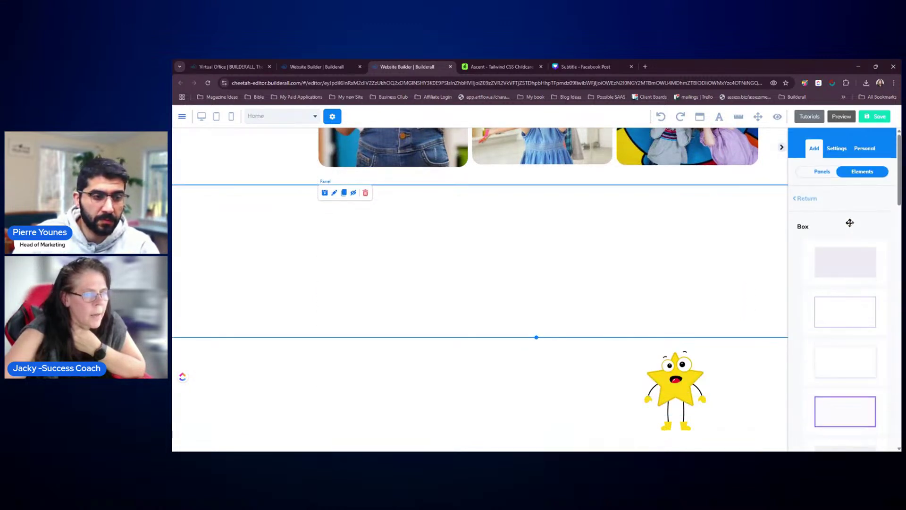
{"action": "left_click", "coordinate": [819, 177]}
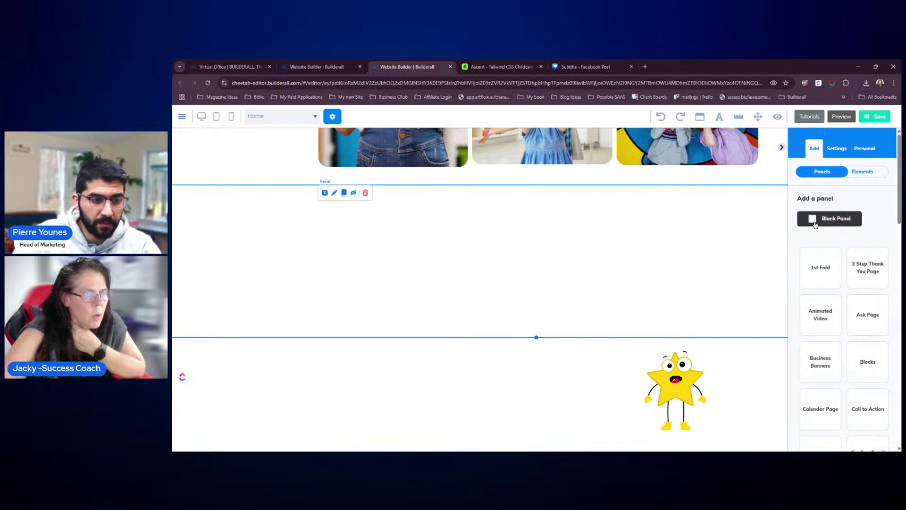
{"action": "left_click", "coordinate": [816, 224]}
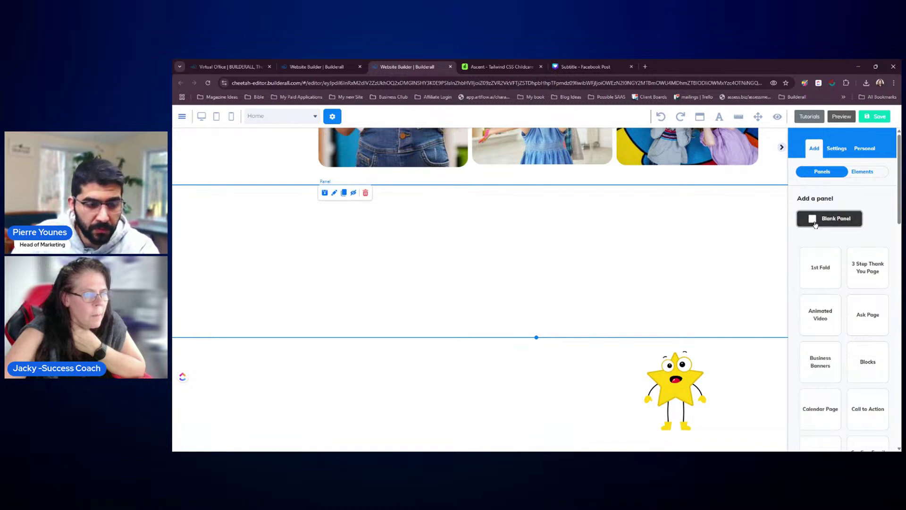
{"action": "left_click", "coordinate": [781, 149]}
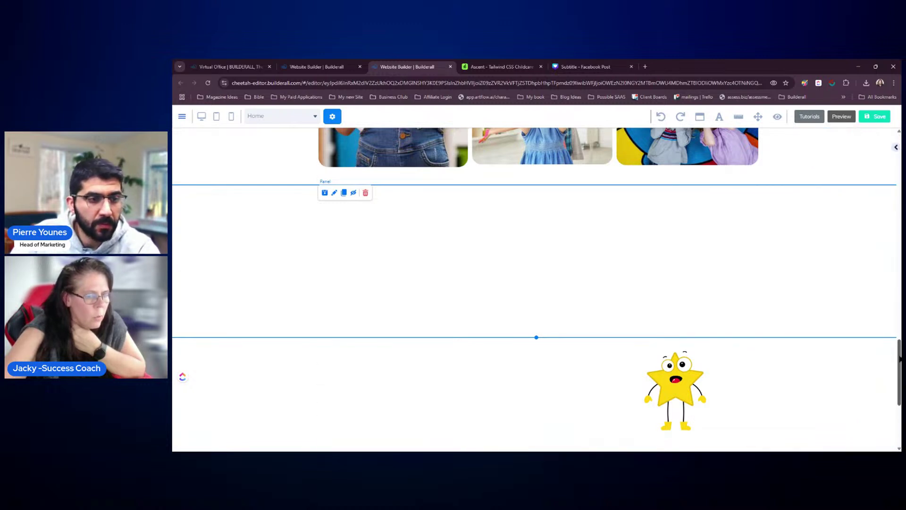
- Delete the placeholder text box from the newly added panel at the end of the page
{"action": "left_click_drag", "start_coordinate": [900, 359], "coordinate": [900, 396]}
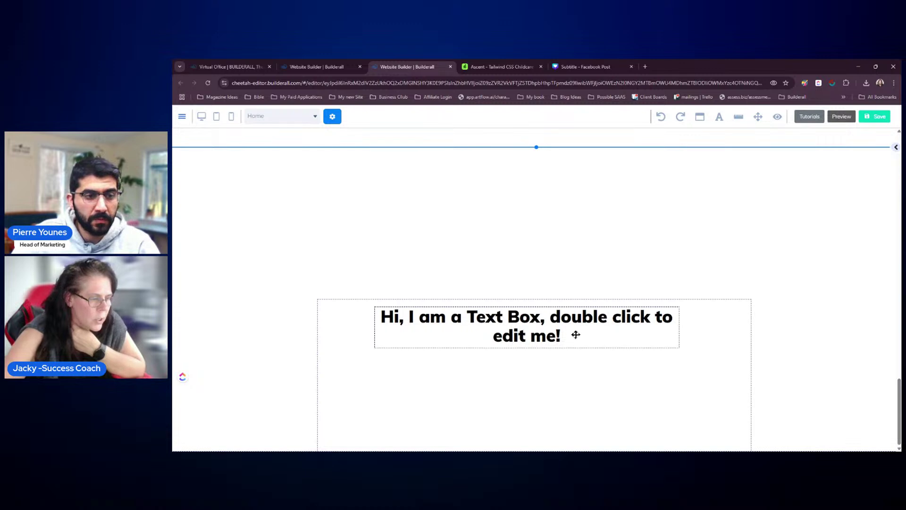
{"action": "left_click", "coordinate": [576, 334]}
{"action": "left_click", "coordinate": [511, 300]}
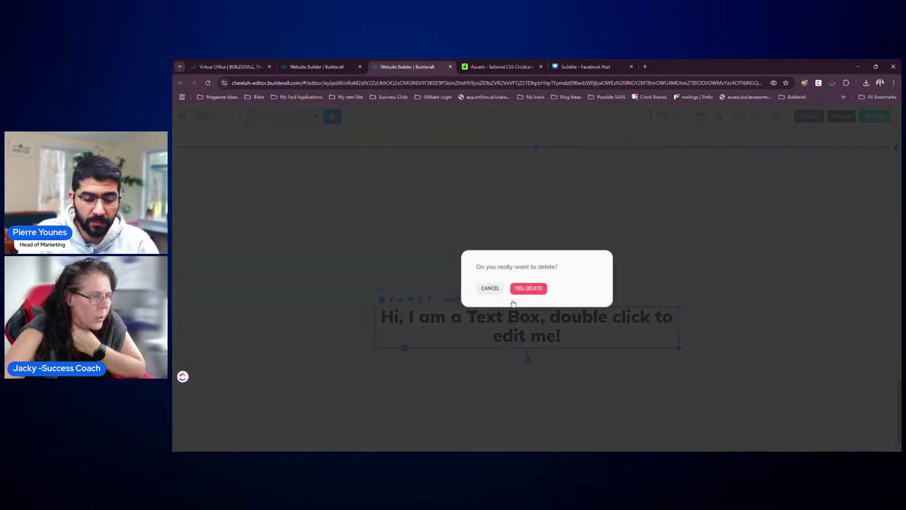
{"action": "left_click", "coordinate": [540, 290]}
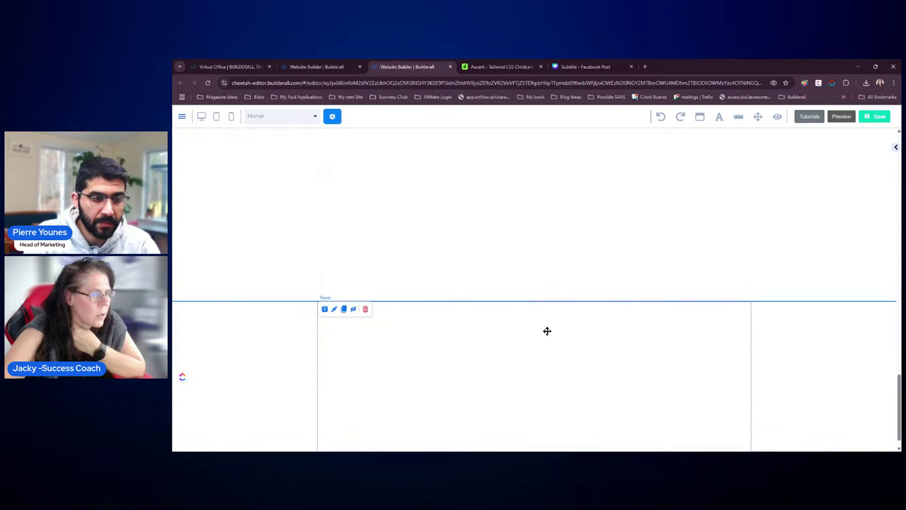
- Review the emptied panel's settings from border options through panel divider and tag to the Move option, then close them
{"action": "scroll", "coordinate": [546, 330], "scroll_direction": "up", "scroll_amount": 2}
{"action": "scroll", "coordinate": [564, 316], "scroll_direction": "down", "scroll_amount": 3}
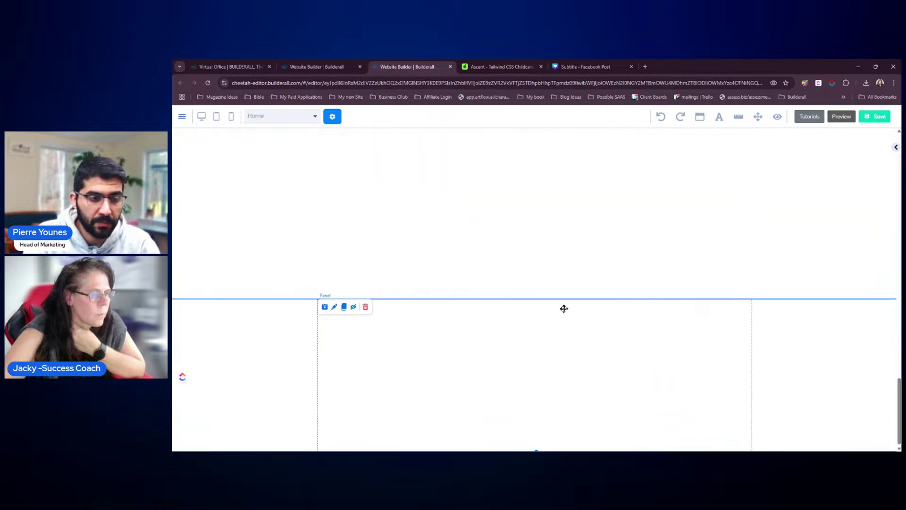
{"action": "double_click", "coordinate": [550, 350]}
{"action": "left_click_drag", "start_coordinate": [585, 324], "coordinate": [746, 179]}
{"action": "scroll", "coordinate": [770, 260], "scroll_direction": "down", "scroll_amount": 10}
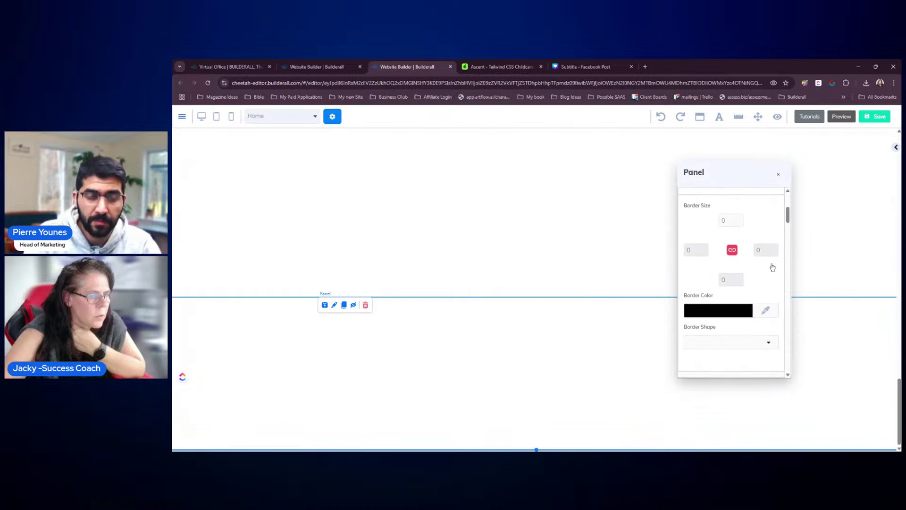
{"action": "scroll", "coordinate": [774, 274], "scroll_direction": "down", "scroll_amount": 10}
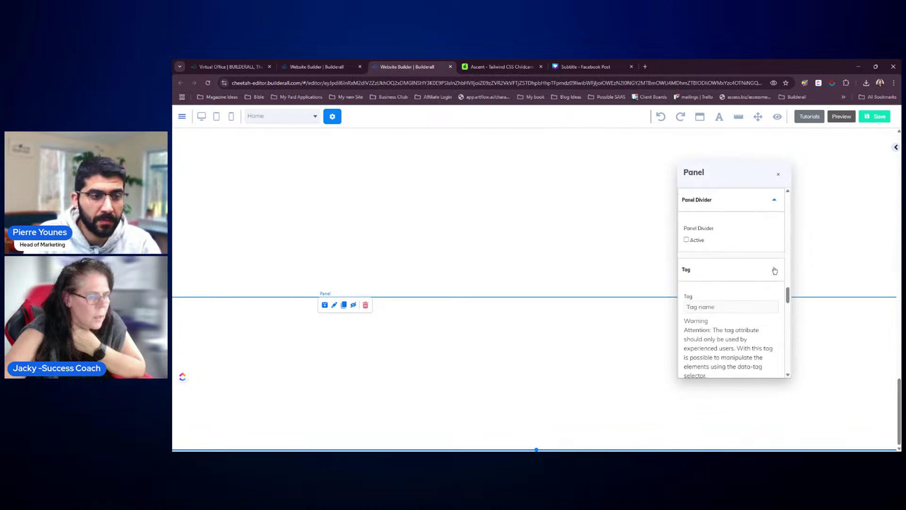
{"action": "left_click_drag", "start_coordinate": [739, 310], "coordinate": [741, 270]}
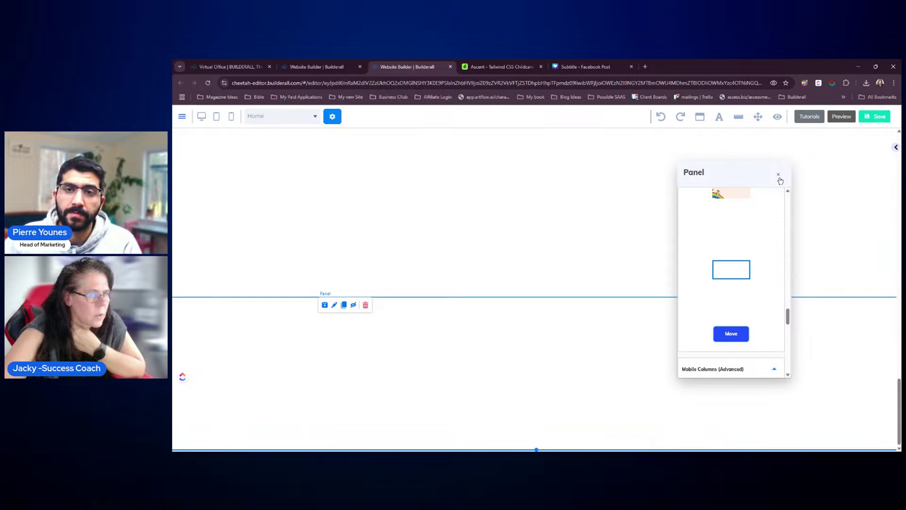
{"action": "left_click", "coordinate": [779, 175]}
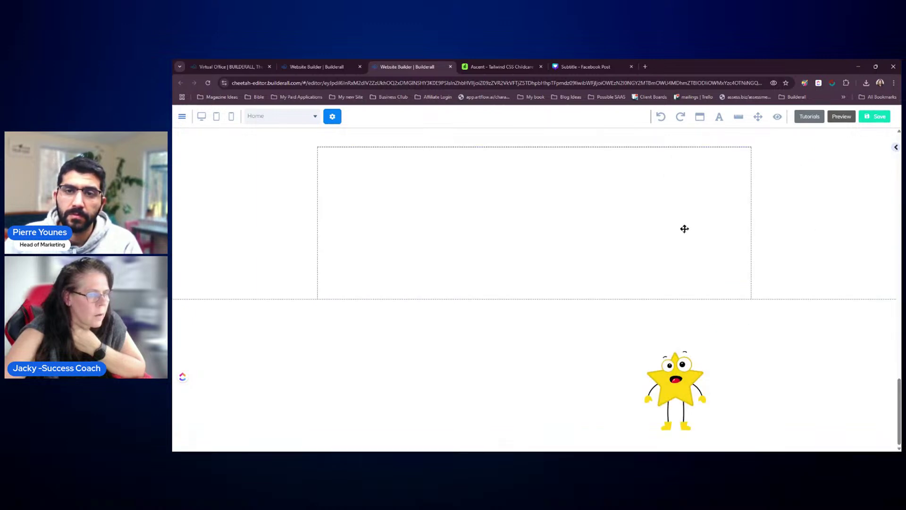
- Extend the empty panel below the photo gallery downward to about twice its height
{"action": "scroll", "coordinate": [781, 223], "scroll_direction": "up", "scroll_amount": 5}
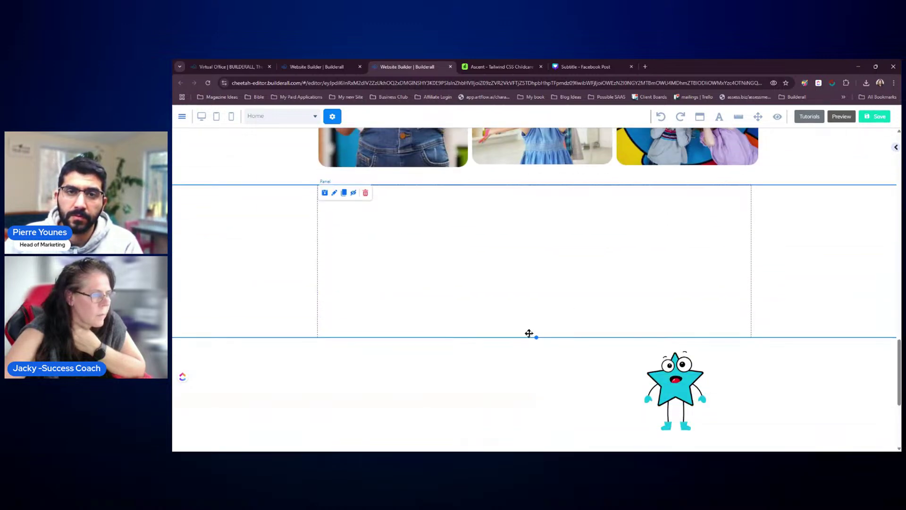
{"action": "left_click_drag", "start_coordinate": [537, 336], "coordinate": [538, 444]}
{"action": "scroll", "coordinate": [573, 329], "scroll_direction": "down", "scroll_amount": 2}
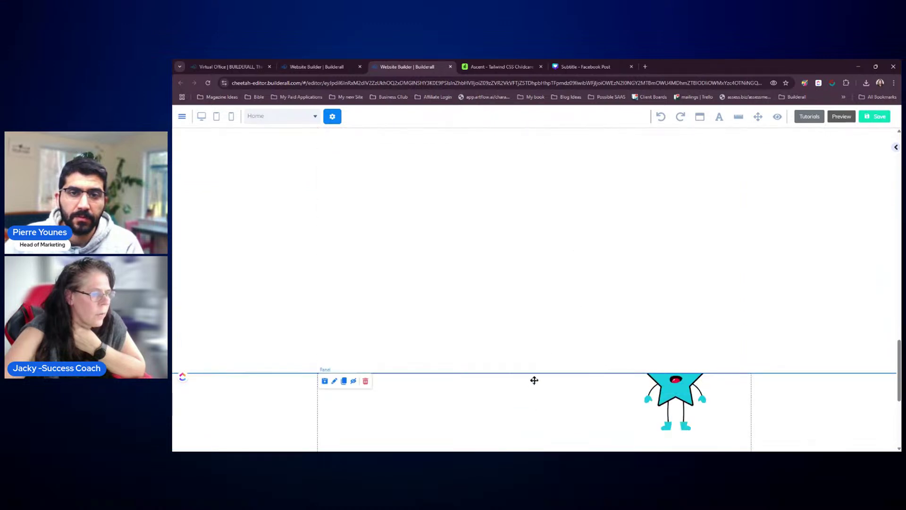
{"action": "left_click_drag", "start_coordinate": [537, 374], "coordinate": [539, 410]}
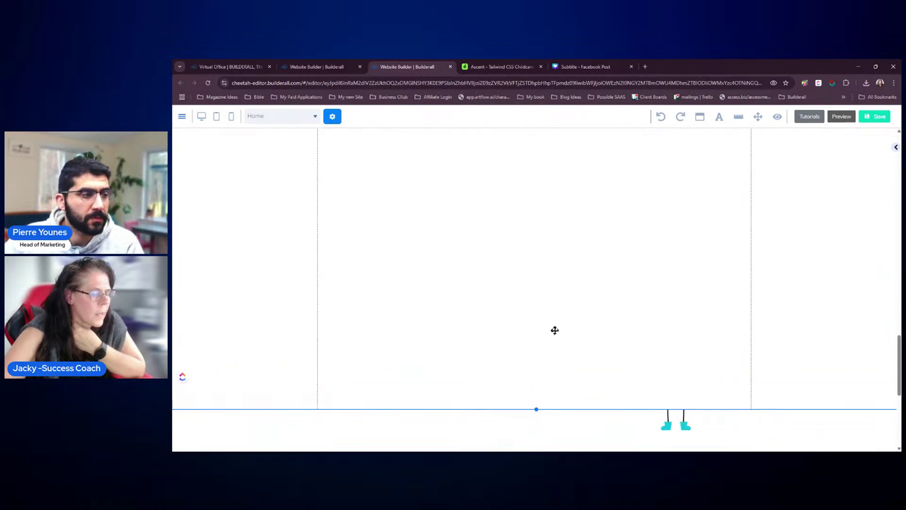
{"action": "scroll", "coordinate": [656, 294], "scroll_direction": "up", "scroll_amount": 3}
{"action": "scroll", "coordinate": [656, 294], "scroll_direction": "down", "scroll_amount": 2}
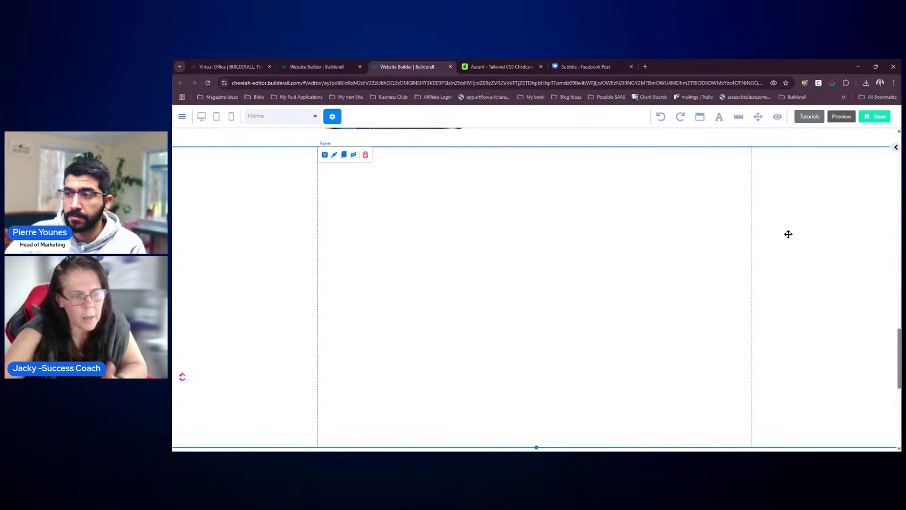
- Unhide Image 1 in the Home page's mobile view and move it above the Club Express text in the hero panel
{"action": "left_click_drag", "start_coordinate": [899, 333], "coordinate": [899, 140]}
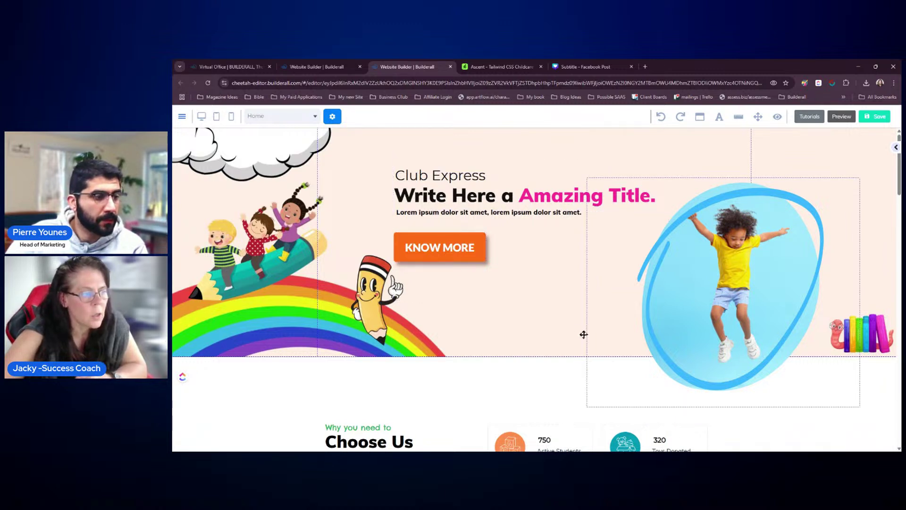
{"action": "left_click", "coordinate": [232, 116]}
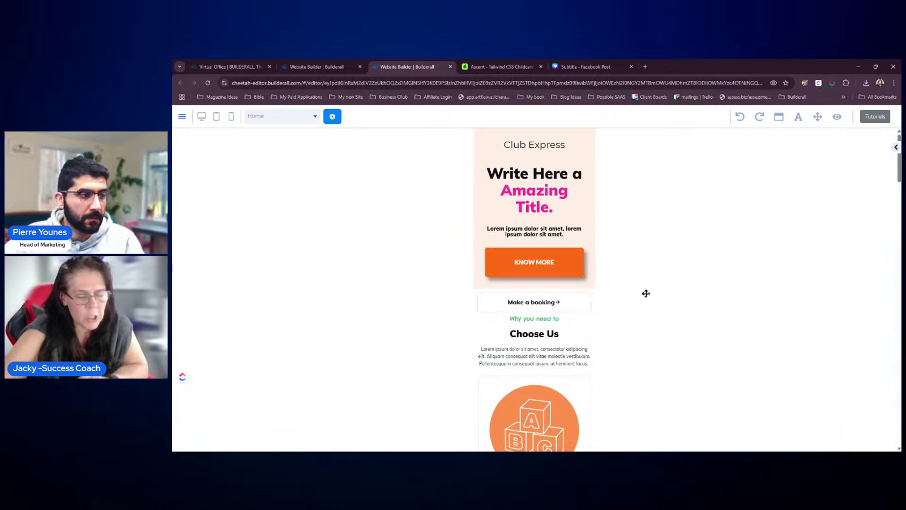
{"action": "left_click", "coordinate": [837, 117]}
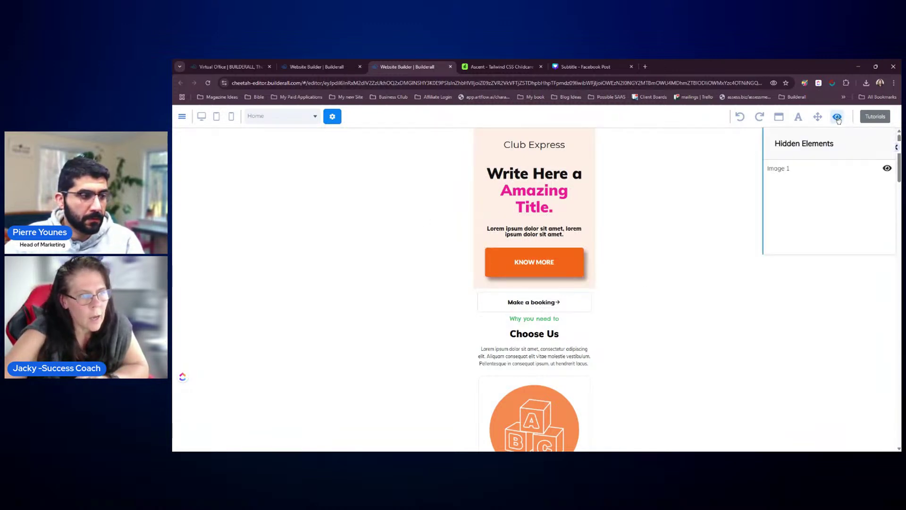
{"action": "left_click", "coordinate": [887, 169]}
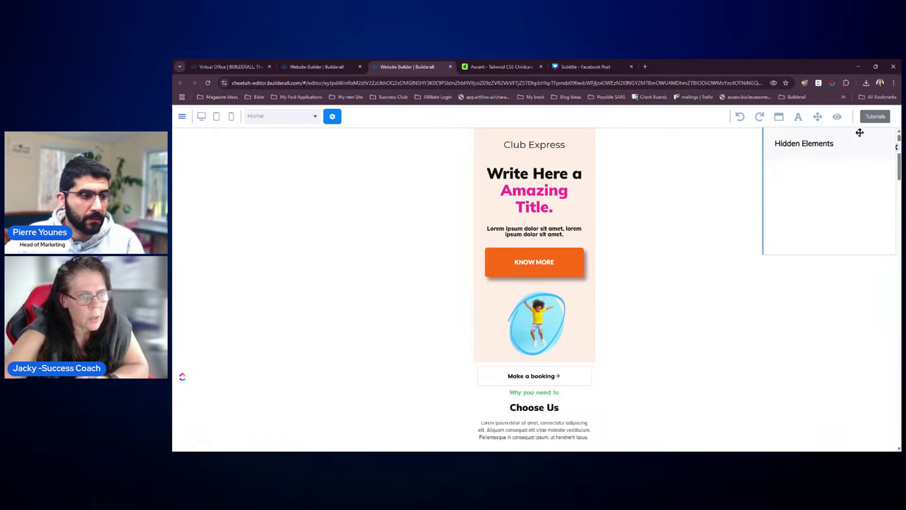
{"action": "left_click", "coordinate": [838, 117]}
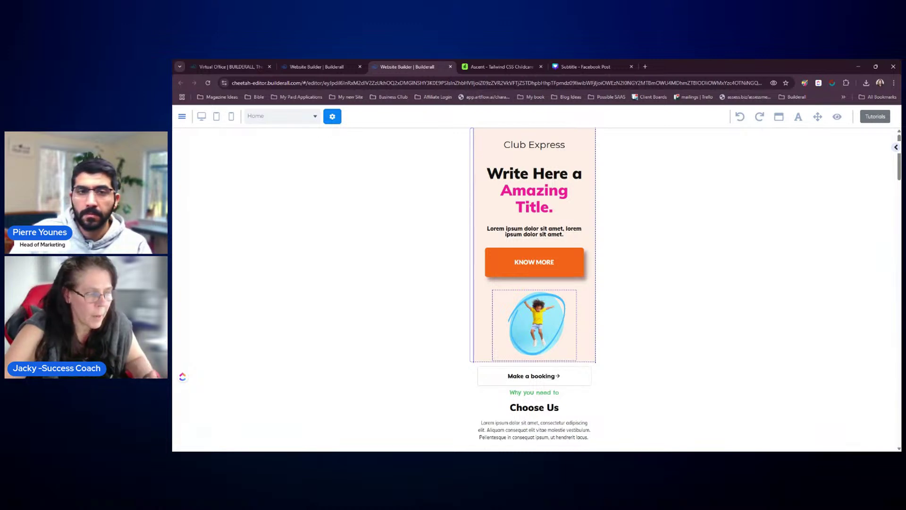
{"action": "left_click", "coordinate": [548, 322]}
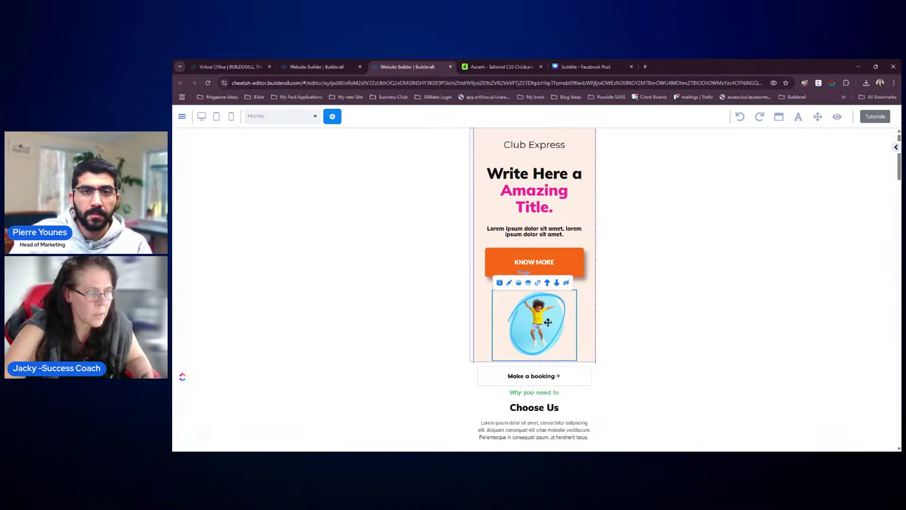
{"action": "left_click", "coordinate": [547, 283]}
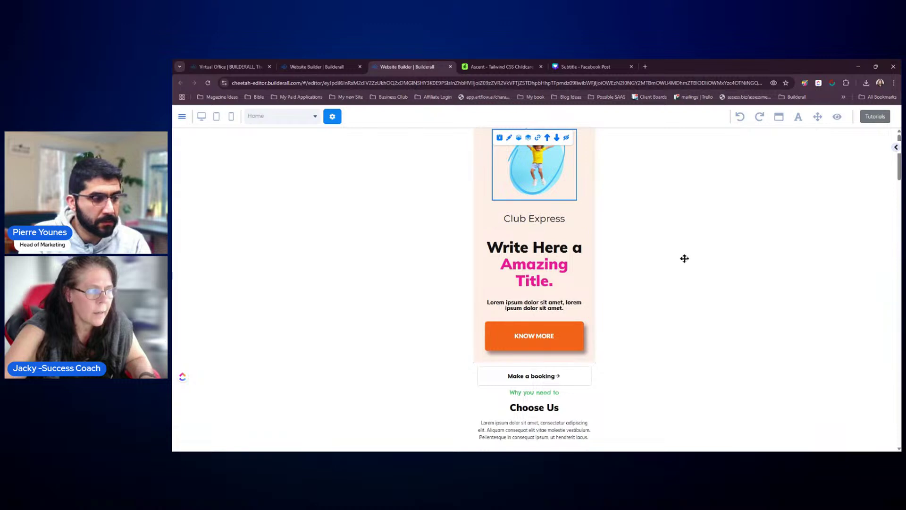
- Enlarge the hero image in the mobile view by reducing its equal left and right lateral spacing
{"action": "double_click", "coordinate": [543, 165]}
{"action": "left_click_drag", "start_coordinate": [577, 152], "coordinate": [672, 142]}
{"action": "scroll", "coordinate": [698, 217], "scroll_direction": "down", "scroll_amount": 5}
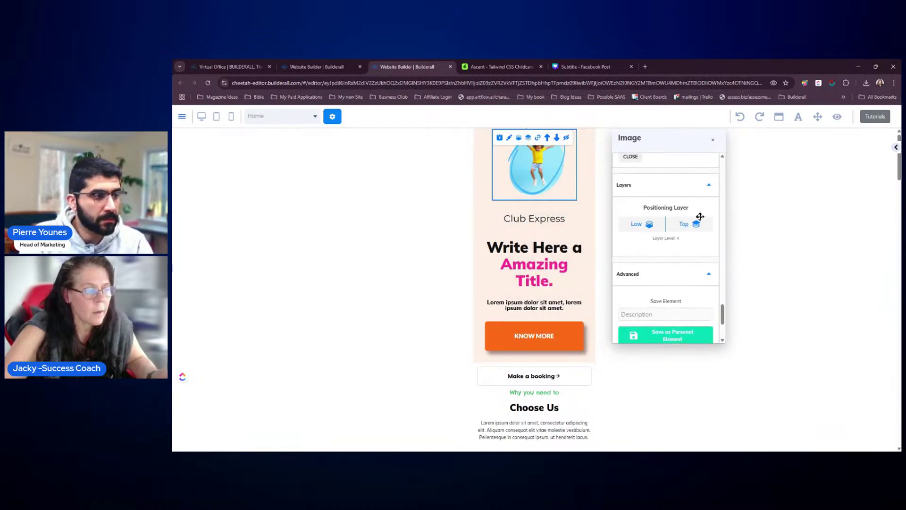
{"action": "scroll", "coordinate": [700, 217], "scroll_direction": "down", "scroll_amount": 1}
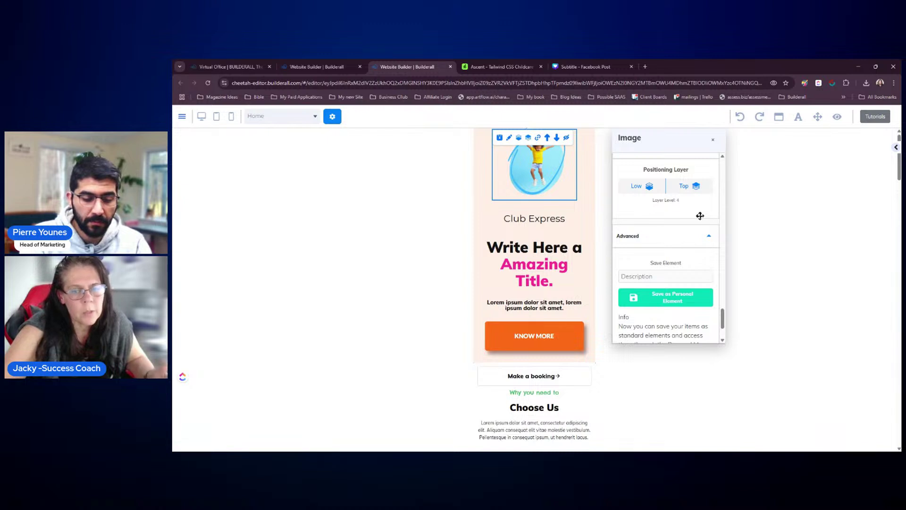
{"action": "scroll", "coordinate": [700, 216], "scroll_direction": "down", "scroll_amount": 2}
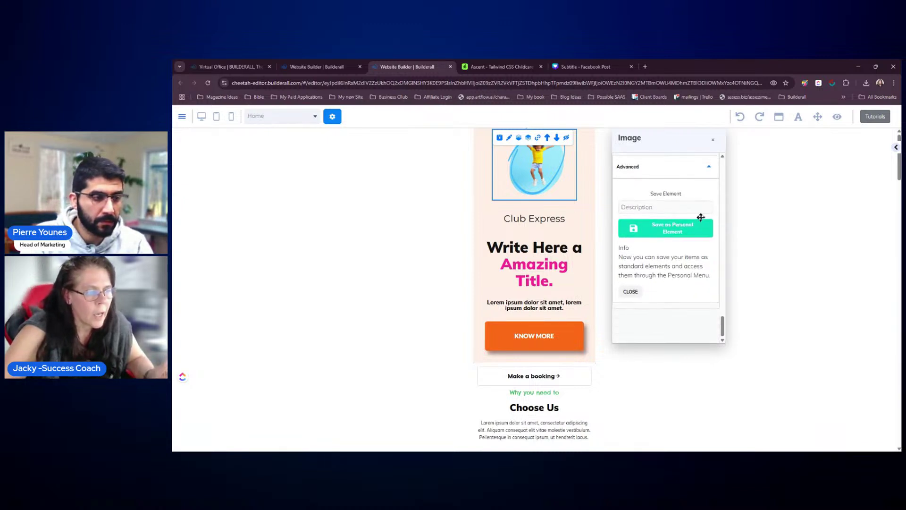
{"action": "scroll", "coordinate": [703, 224], "scroll_direction": "up", "scroll_amount": 10}
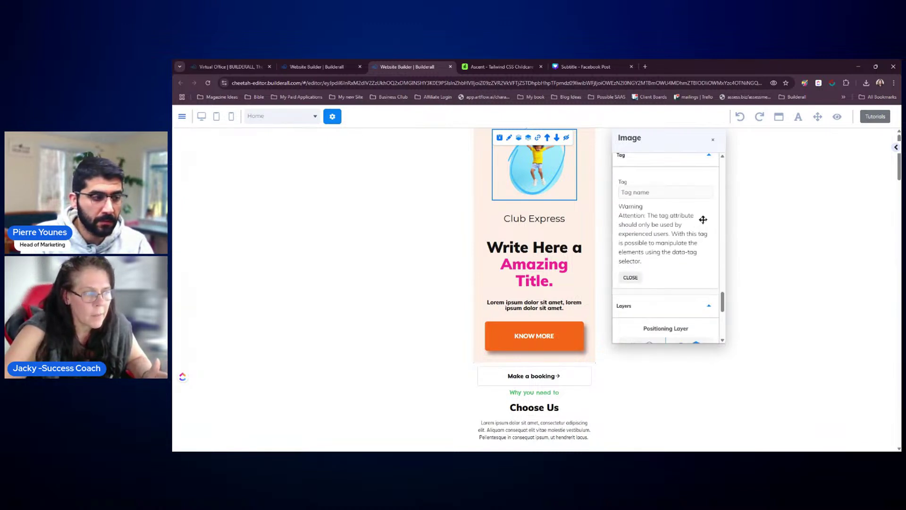
{"action": "scroll", "coordinate": [703, 217], "scroll_direction": "down", "scroll_amount": 1}
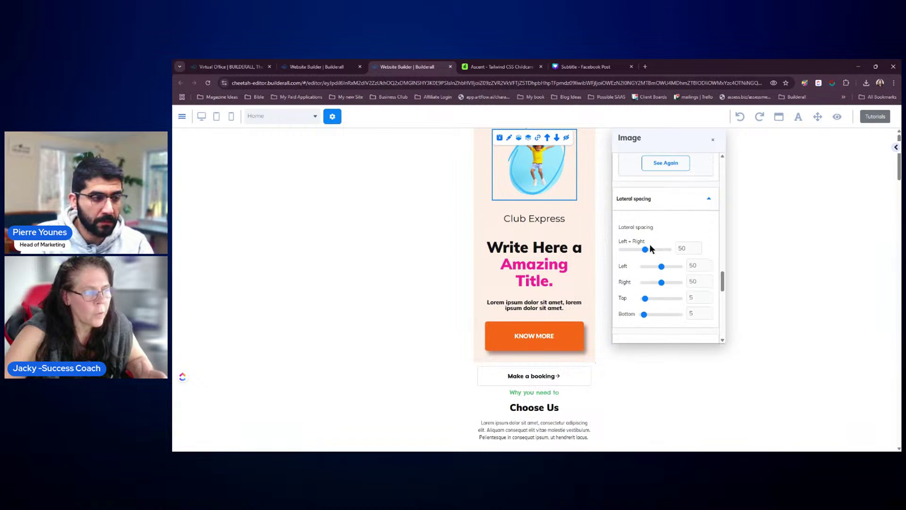
{"action": "mouse_move", "coordinate": [645, 250]}
{"action": "left_mouse_down"}
{"action": "mouse_move", "coordinate": [673, 250]}
{"action": "mouse_move", "coordinate": [636, 250]}
{"action": "left_mouse_up"}
{"action": "left_click", "coordinate": [713, 140]}
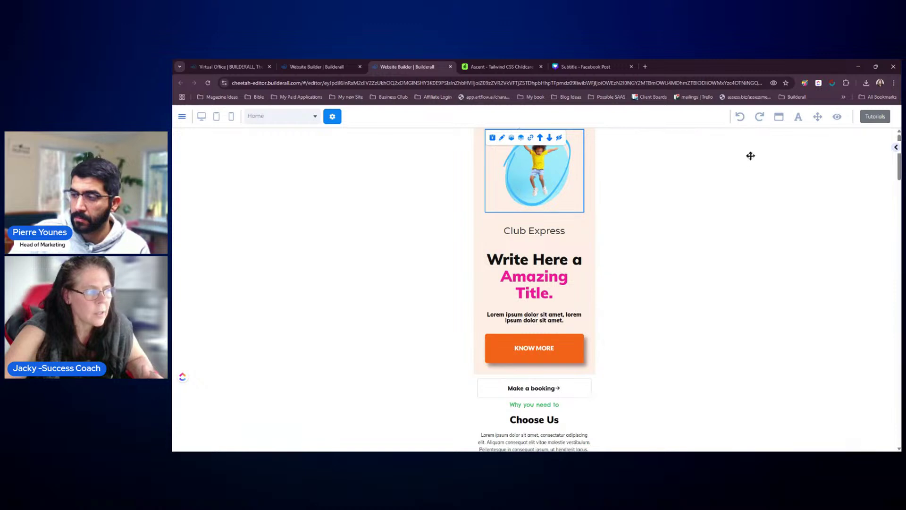
{"action": "scroll", "coordinate": [576, 151], "scroll_direction": "down", "scroll_amount": 2}
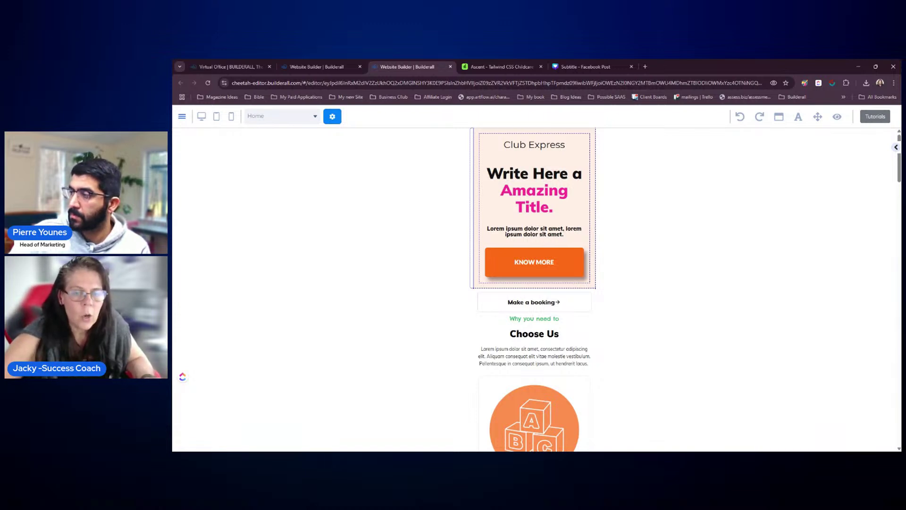
- Compare the hero panel in the desktop and mobile views, selecting the box around its text in the mobile view
{"action": "left_click", "coordinate": [201, 115]}
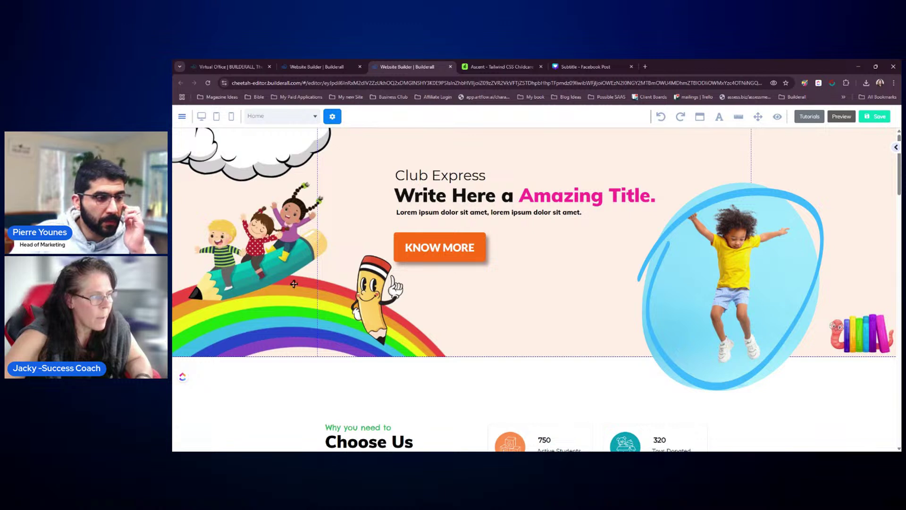
{"action": "left_click", "coordinate": [260, 243]}
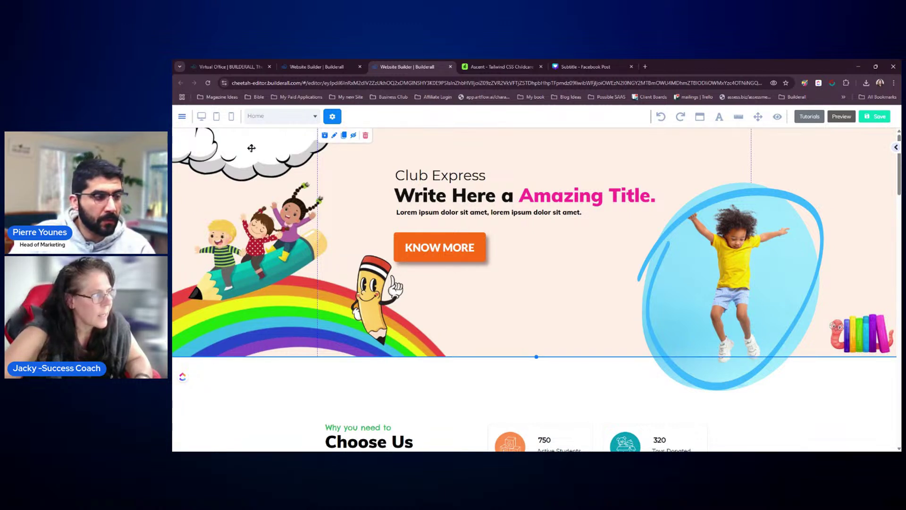
{"action": "left_click", "coordinate": [232, 116]}
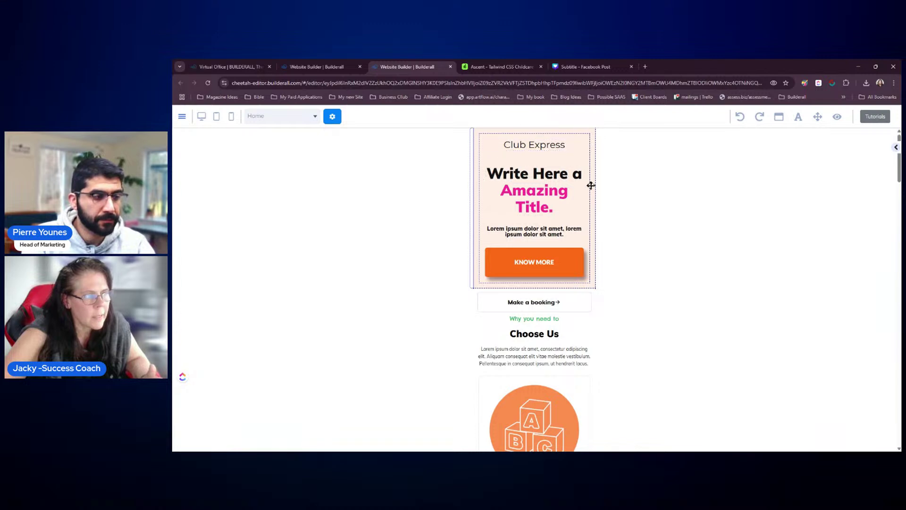
{"action": "left_click", "coordinate": [595, 191]}
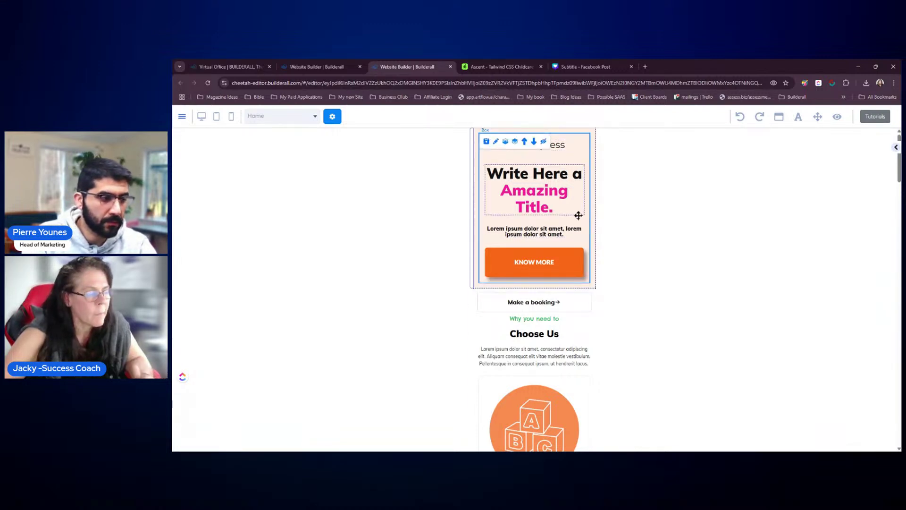
- Add the Candy Banner - 03 panel from the Business Banners category to the Home page in the desktop view
{"action": "left_click", "coordinate": [202, 117]}
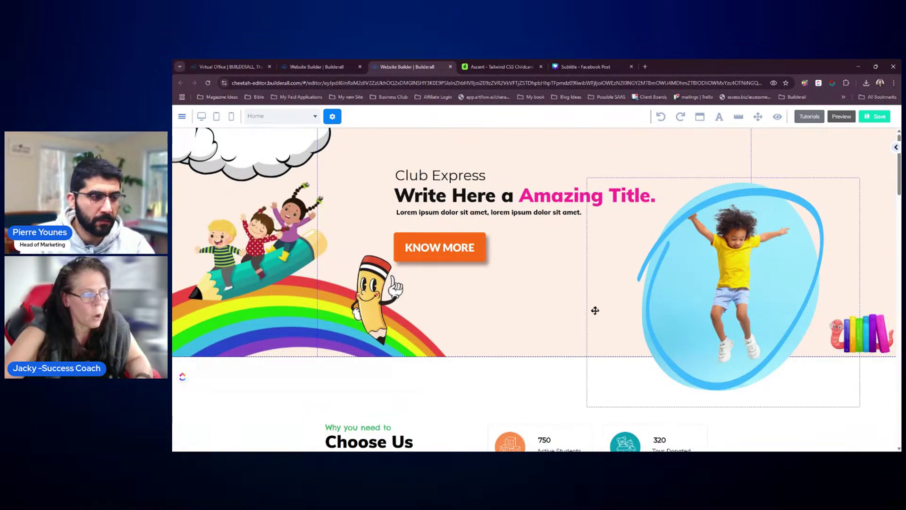
{"action": "scroll", "coordinate": [576, 300], "scroll_direction": "down", "scroll_amount": 1}
{"action": "scroll", "coordinate": [580, 299], "scroll_direction": "down", "scroll_amount": 10}
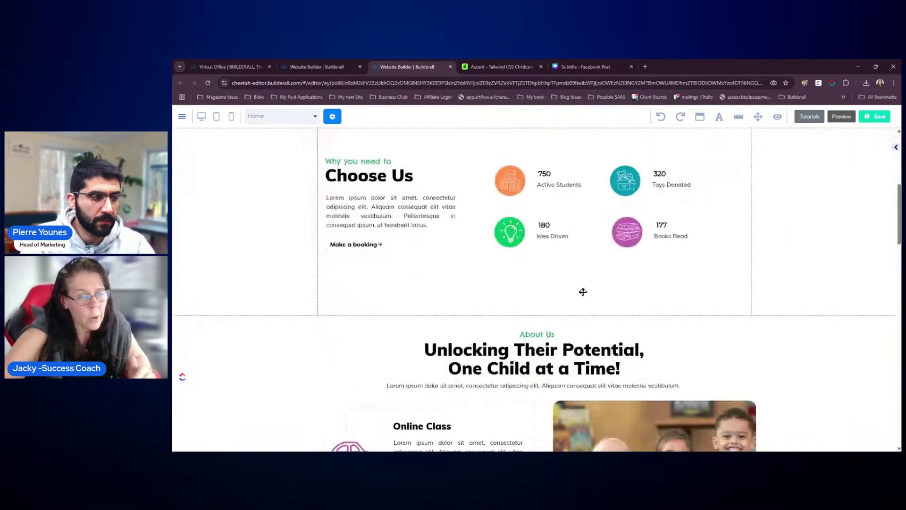
{"action": "scroll", "coordinate": [585, 287], "scroll_direction": "down", "scroll_amount": 5}
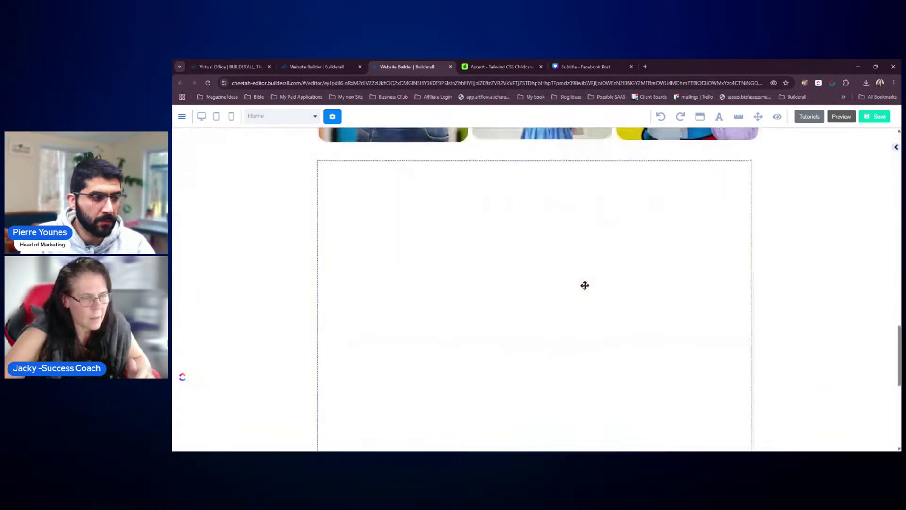
{"action": "left_click", "coordinate": [896, 146]}
{"action": "scroll", "coordinate": [873, 179], "scroll_direction": "up", "scroll_amount": 10}
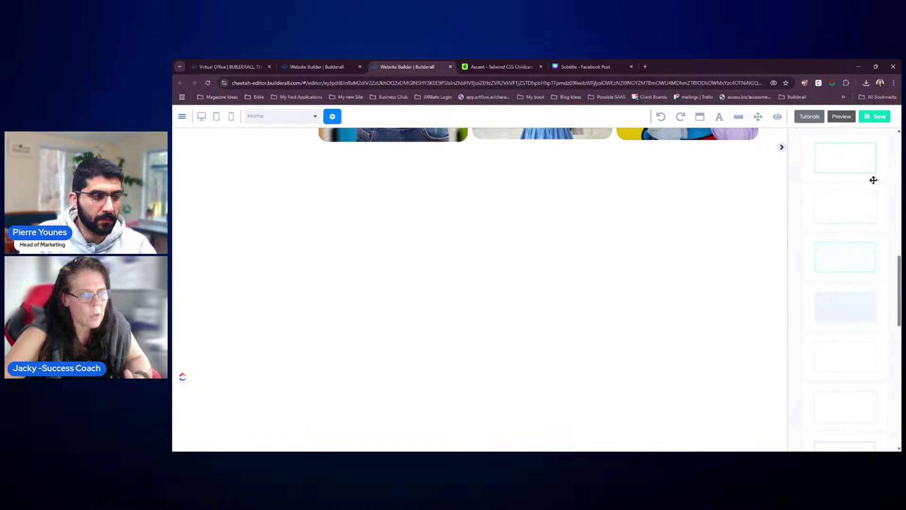
{"action": "left_click", "coordinate": [822, 171]}
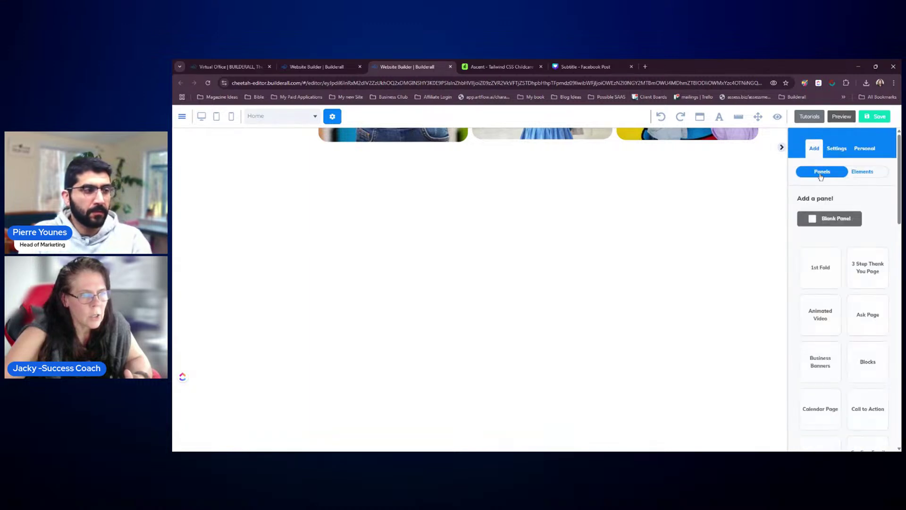
{"action": "left_click", "coordinate": [822, 364]}
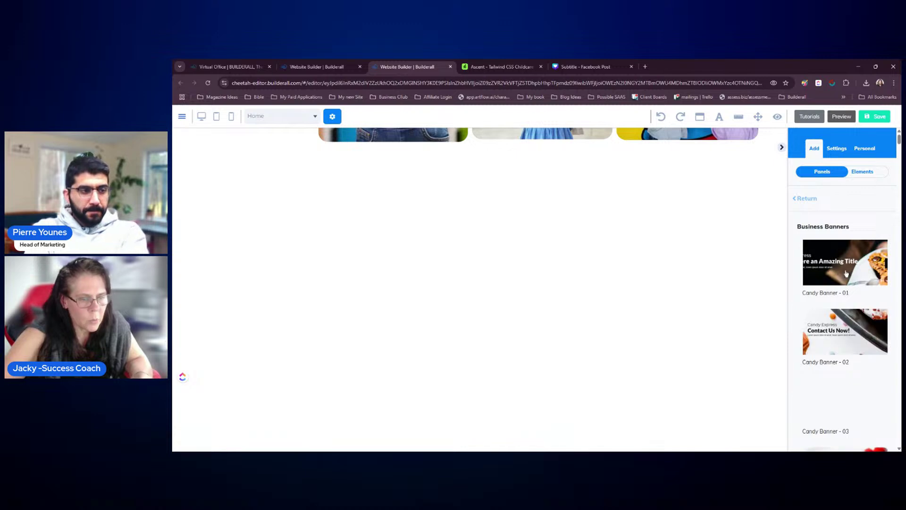
{"action": "scroll", "coordinate": [840, 273], "scroll_direction": "down", "scroll_amount": 2}
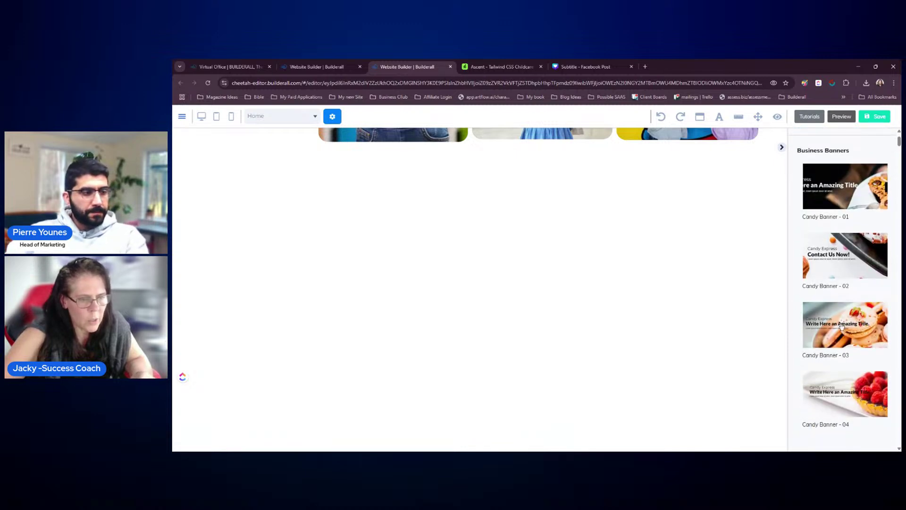
{"action": "left_click", "coordinate": [834, 327]}
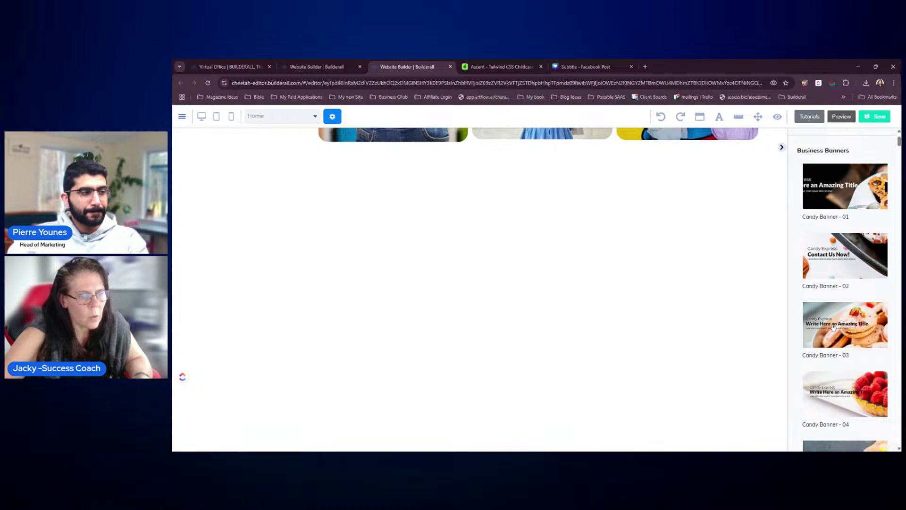
- Delete the empty panel below the photo gallery
{"action": "left_click", "coordinate": [781, 147]}
{"action": "scroll", "coordinate": [734, 262], "scroll_direction": "down", "scroll_amount": 1}
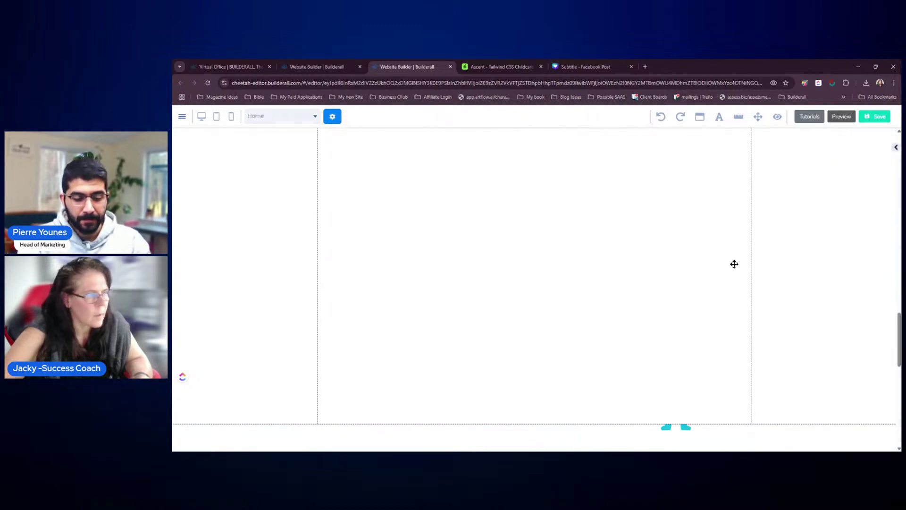
{"action": "scroll", "coordinate": [264, 210], "scroll_direction": "up", "scroll_amount": 1}
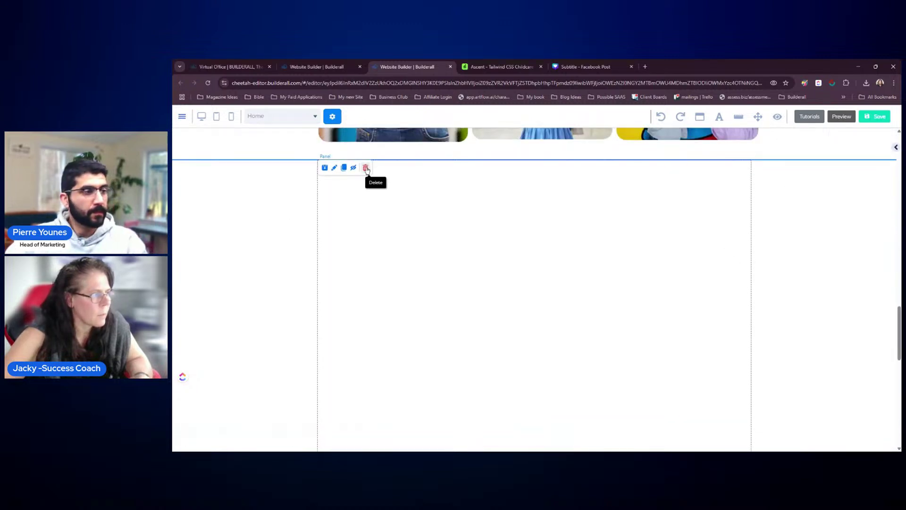
{"action": "left_click", "coordinate": [365, 168]}
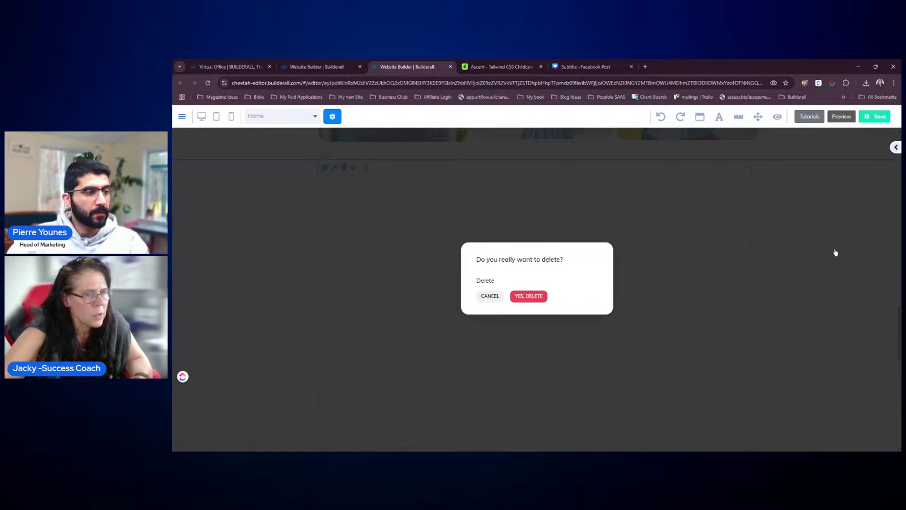
{"action": "left_click", "coordinate": [840, 253]}
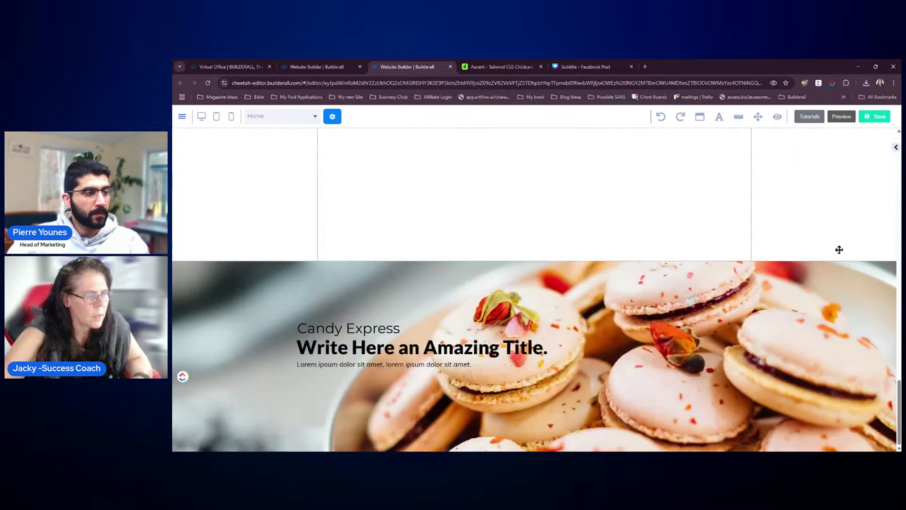
- Move the Candy Express banner panel to the start of the Home page, above the Club Express hero panel
{"action": "left_click", "coordinate": [795, 299]}
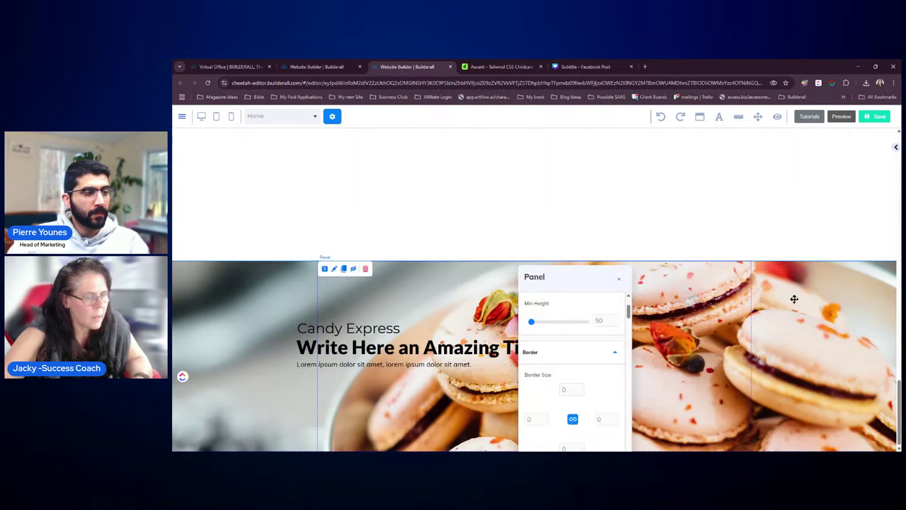
{"action": "left_click_drag", "start_coordinate": [596, 282], "coordinate": [812, 229]}
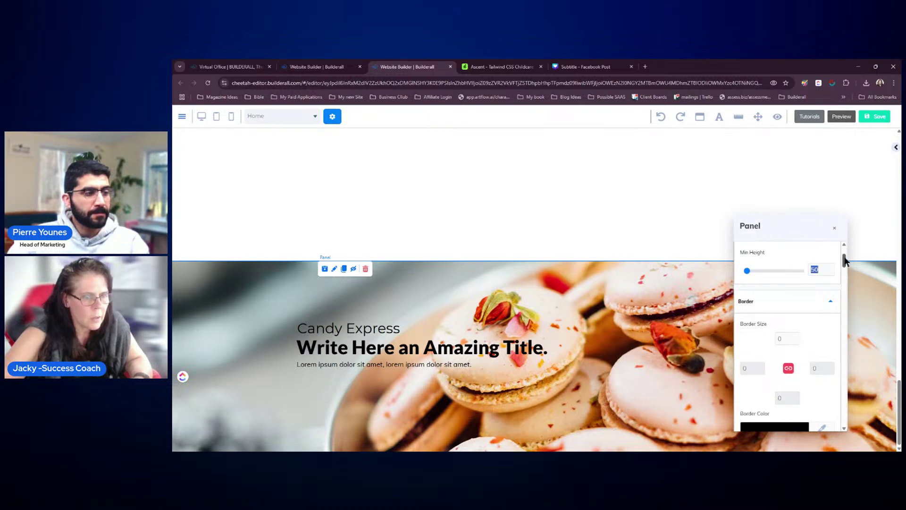
{"action": "left_click_drag", "start_coordinate": [843, 257], "coordinate": [860, 370]}
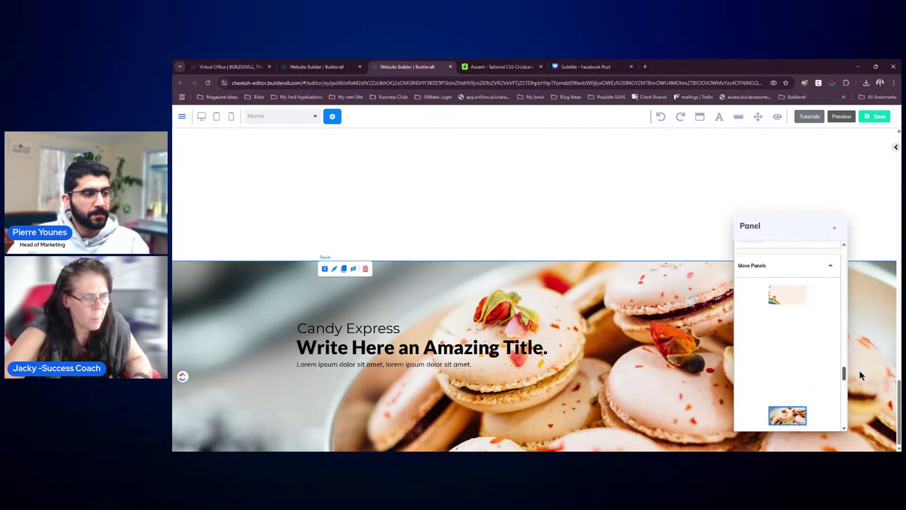
{"action": "left_click", "coordinate": [785, 404]}
{"action": "scroll", "coordinate": [790, 330], "scroll_direction": "down", "scroll_amount": 3}
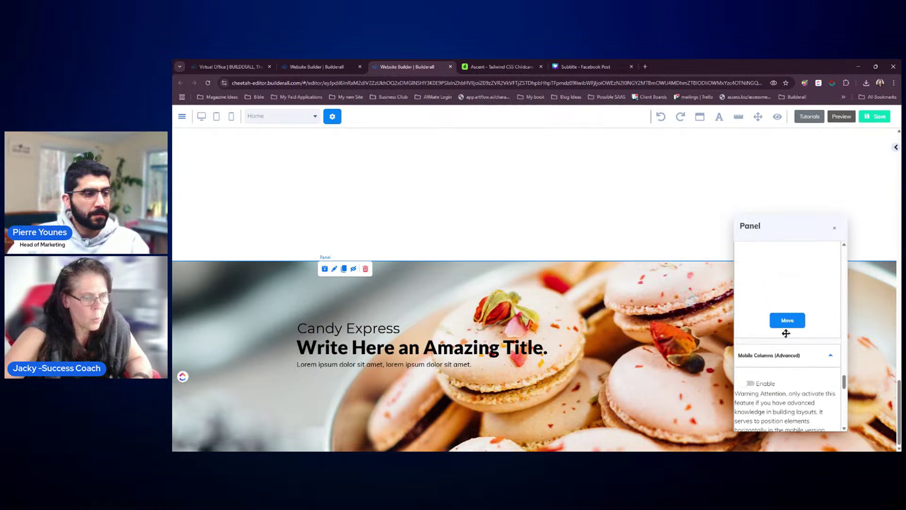
{"action": "left_click", "coordinate": [787, 320]}
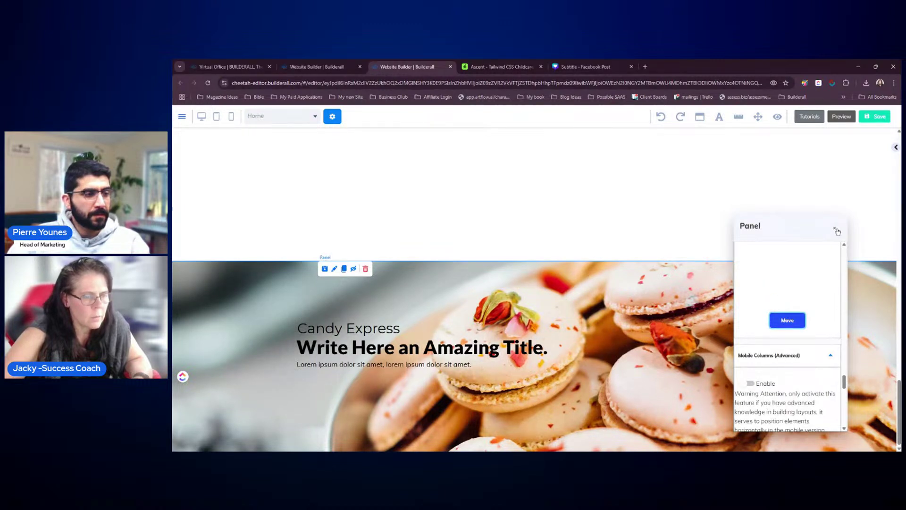
{"action": "left_click", "coordinate": [836, 230]}
{"action": "left_click_drag", "start_coordinate": [898, 410], "coordinate": [892, 145]}
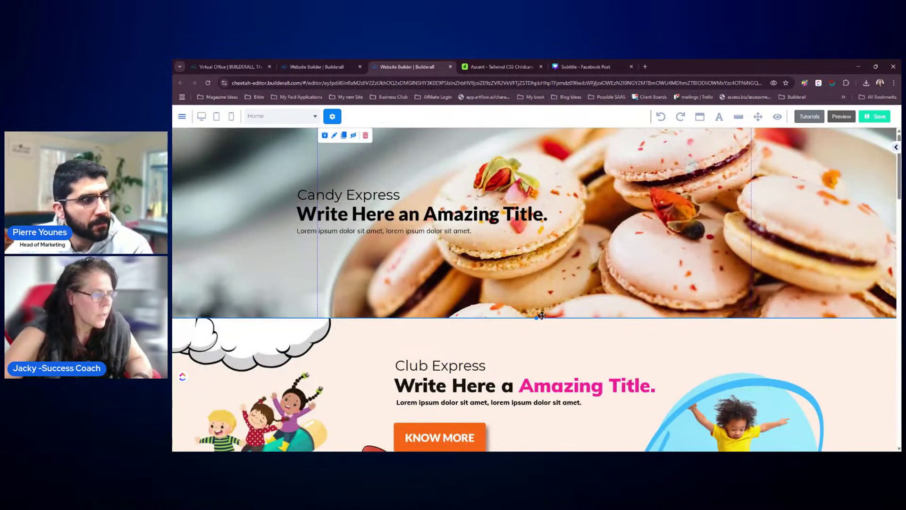
- Extend the Candy Express banner downward by about a third of its height and check it in the mobile view
{"action": "left_click_drag", "start_coordinate": [537, 318], "coordinate": [551, 387]}
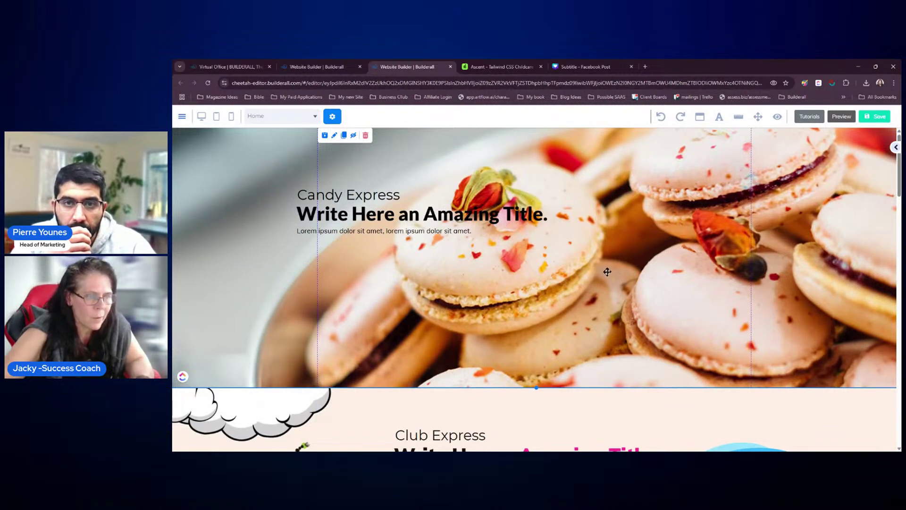
{"action": "left_click", "coordinate": [234, 120]}
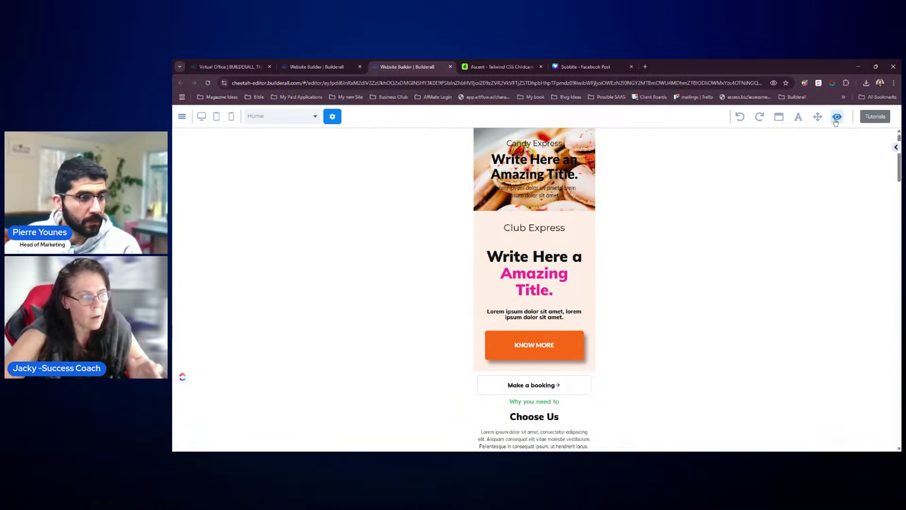
{"action": "left_click", "coordinate": [202, 117]}
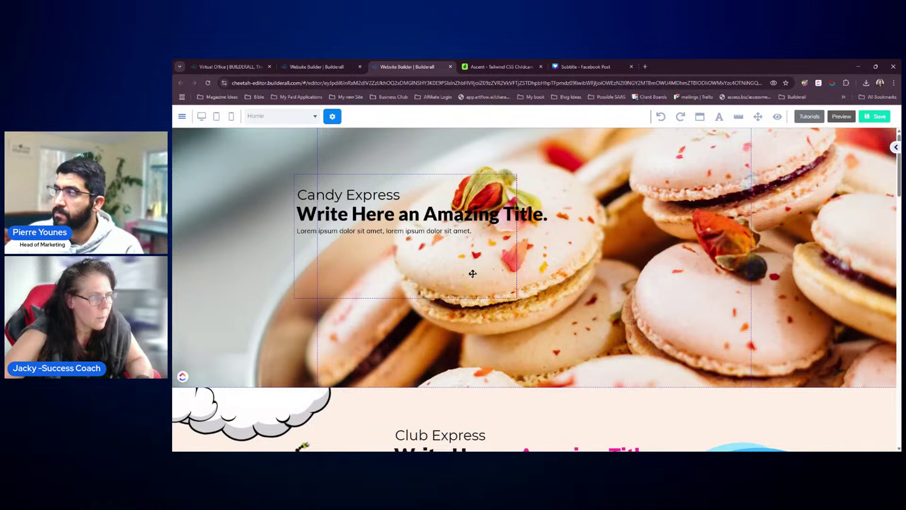
- Shift the Candy Express text box slightly to the right and widen it to enclose the full title
{"action": "left_click_drag", "start_coordinate": [472, 274], "coordinate": [510, 276]}
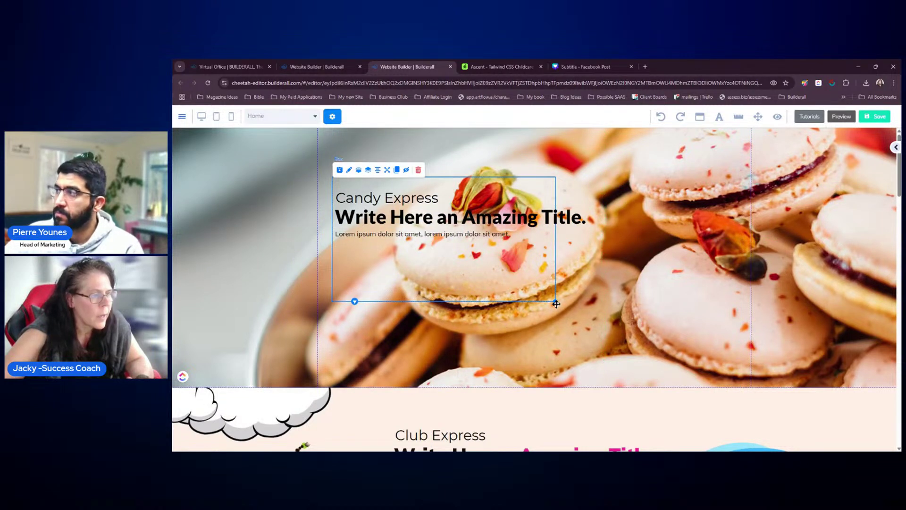
{"action": "left_click_drag", "start_coordinate": [553, 300], "coordinate": [599, 301]}
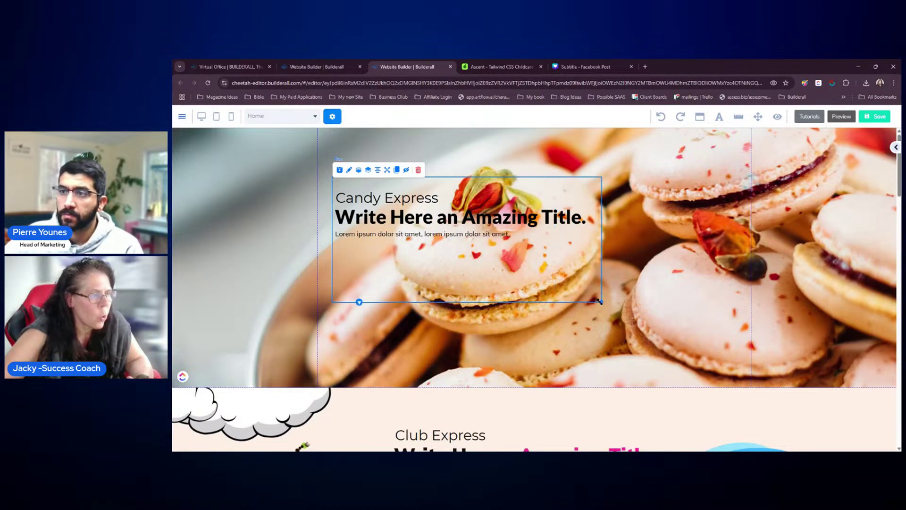
{"action": "double_click", "coordinate": [559, 268]}
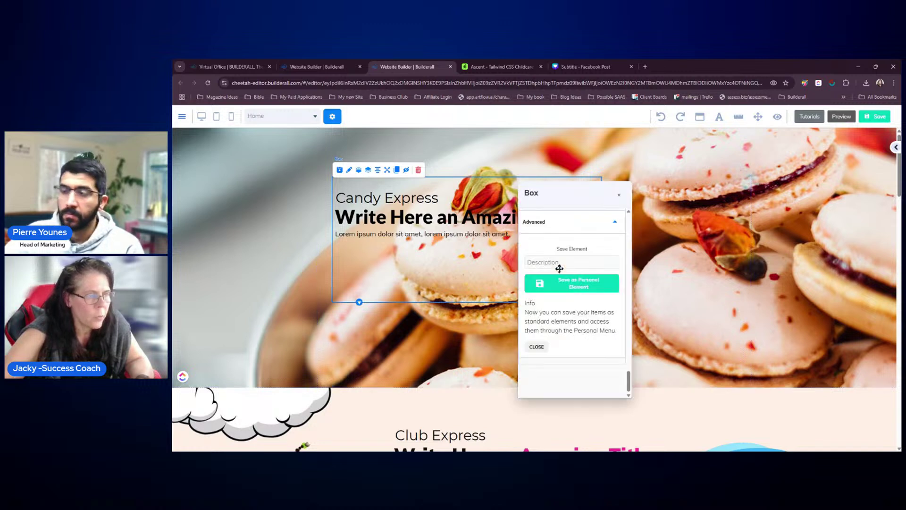
{"action": "left_click", "coordinate": [620, 195]}
- Give the Candy Express text box a solid white background with about 0.59 opacity
{"action": "left_click", "coordinate": [896, 147]}
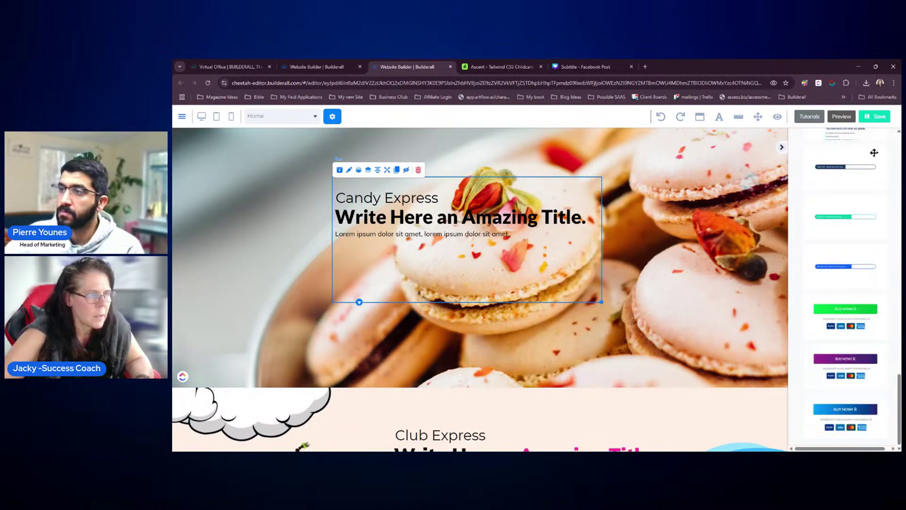
{"action": "scroll", "coordinate": [861, 194], "scroll_direction": "down", "scroll_amount": 5}
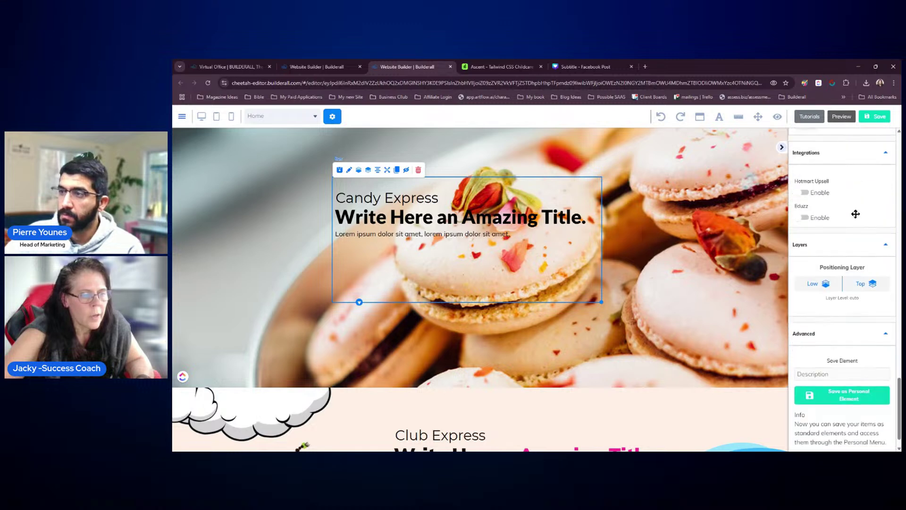
{"action": "scroll", "coordinate": [845, 210], "scroll_direction": "up", "scroll_amount": 8}
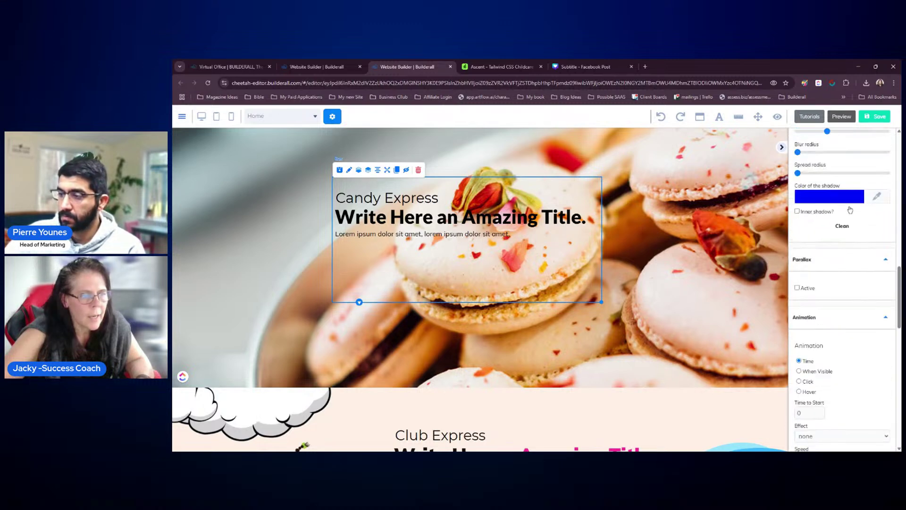
{"action": "scroll", "coordinate": [851, 206], "scroll_direction": "up", "scroll_amount": 3}
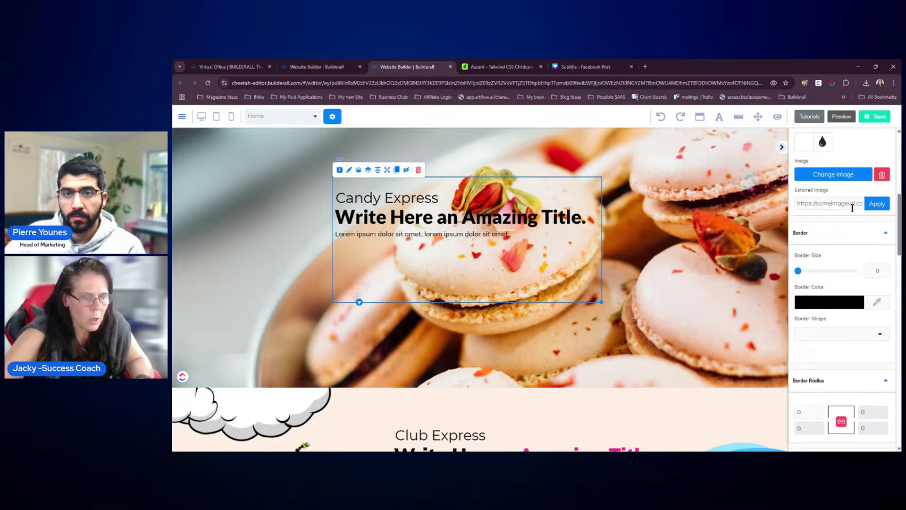
{"action": "scroll", "coordinate": [853, 208], "scroll_direction": "up", "scroll_amount": 3}
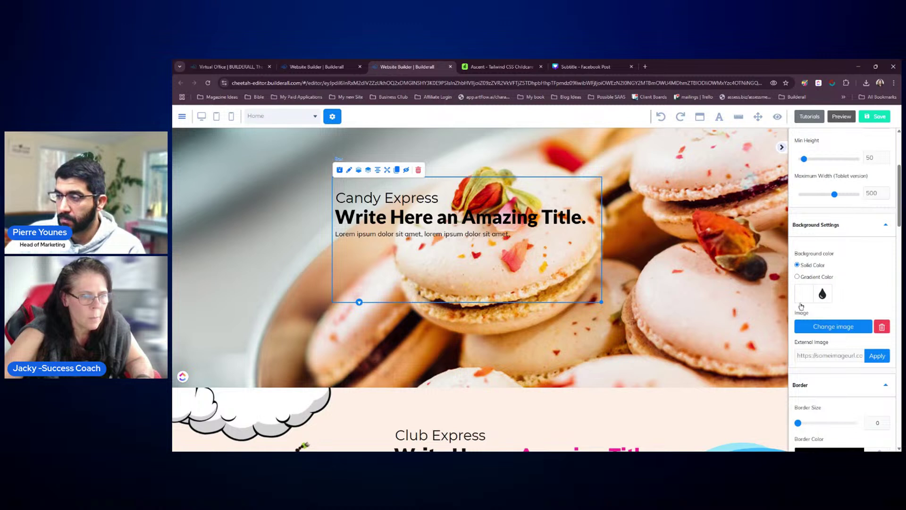
{"action": "left_click", "coordinate": [805, 292]}
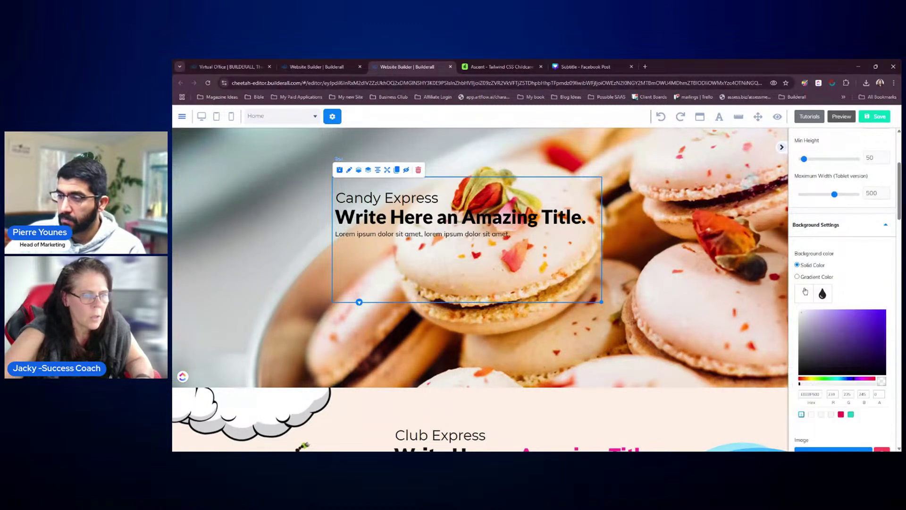
{"action": "left_click_drag", "start_coordinate": [799, 388], "coordinate": [877, 388]}
{"action": "left_click_drag", "start_coordinate": [827, 344], "coordinate": [798, 311]}
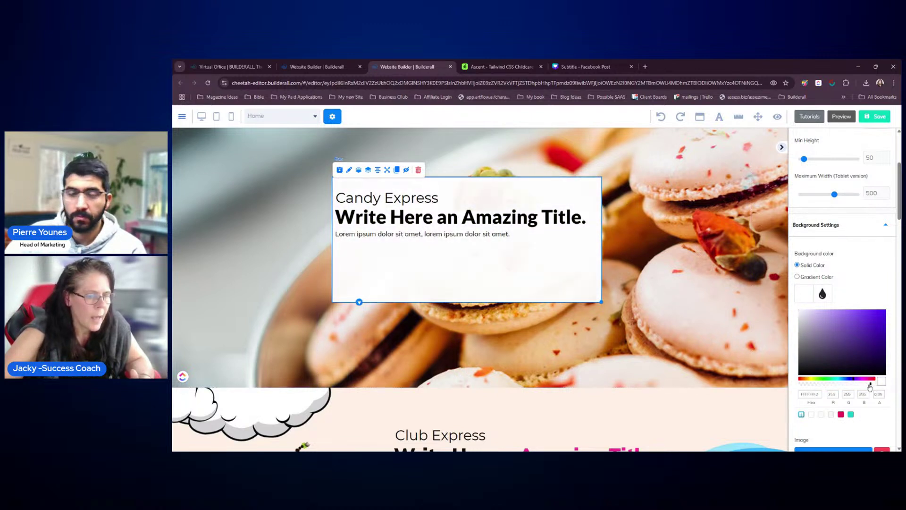
{"action": "left_click_drag", "start_coordinate": [870, 387], "coordinate": [847, 394]}
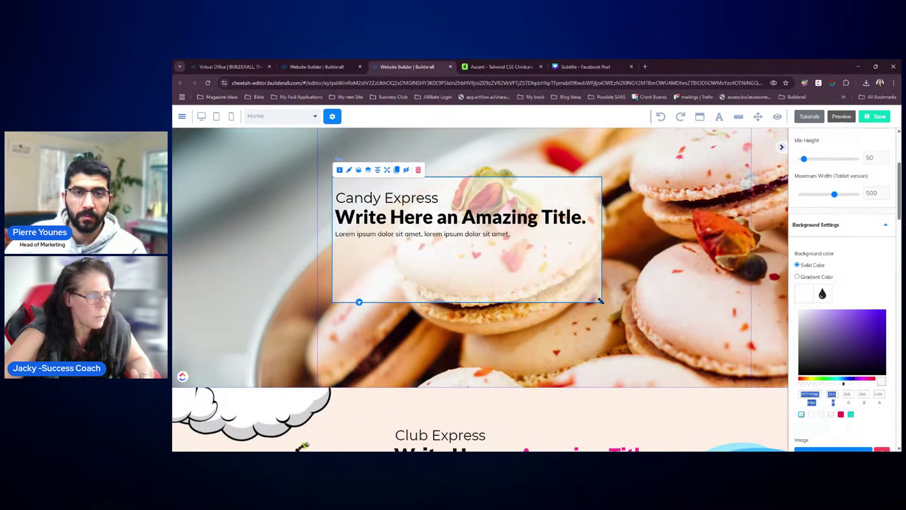
- Shrink the Candy Express text box to end just below its text, slightly narrowing it
{"action": "left_click_drag", "start_coordinate": [601, 301], "coordinate": [594, 270]}
{"action": "left_click", "coordinate": [738, 149]}
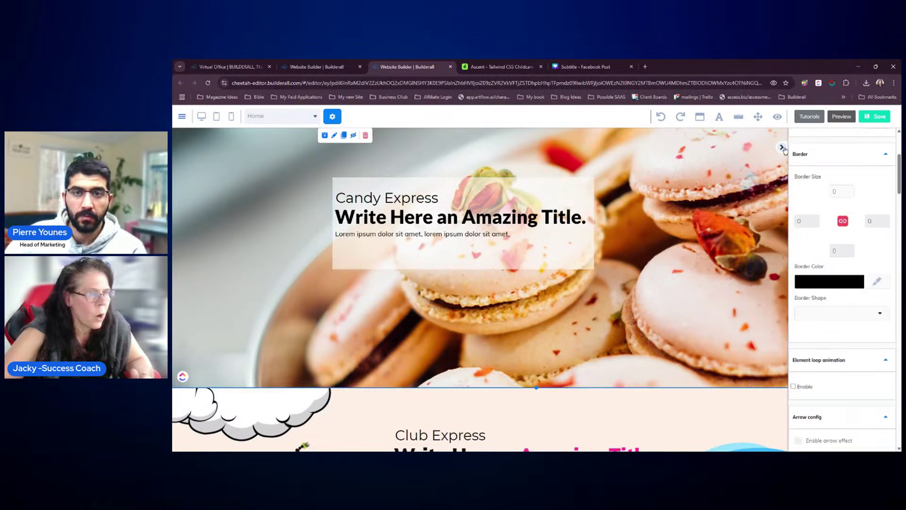
{"action": "left_click", "coordinate": [782, 147]}
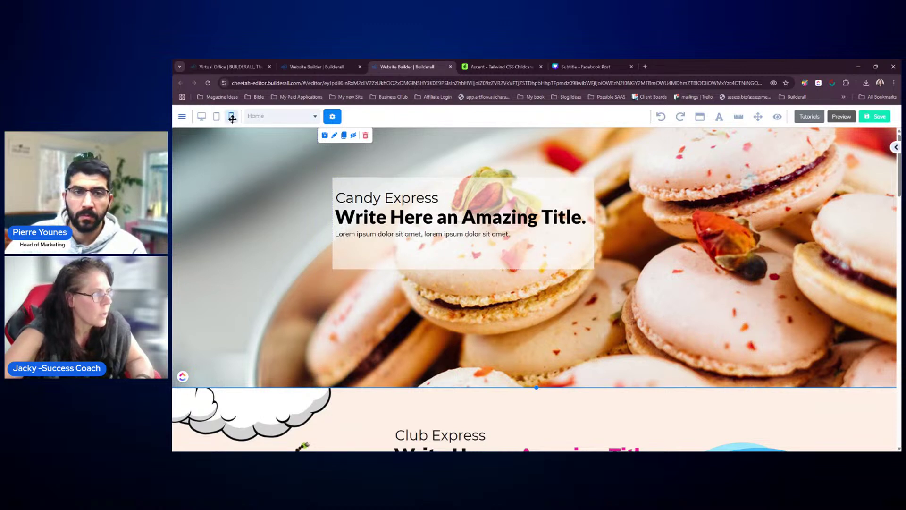
- Round all four corners of the Candy Express text box with a border radius of 20
{"action": "left_click", "coordinate": [435, 267]}
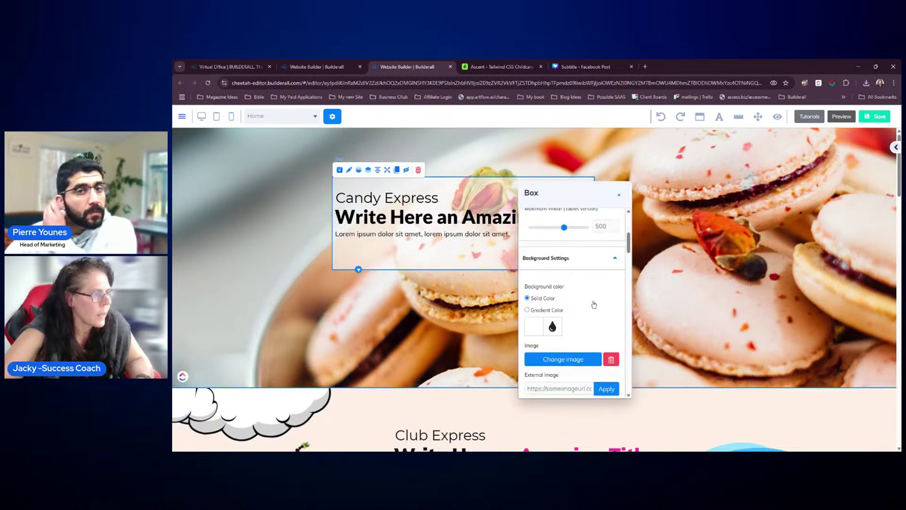
{"action": "scroll", "coordinate": [628, 250], "scroll_direction": "down", "scroll_amount": 6}
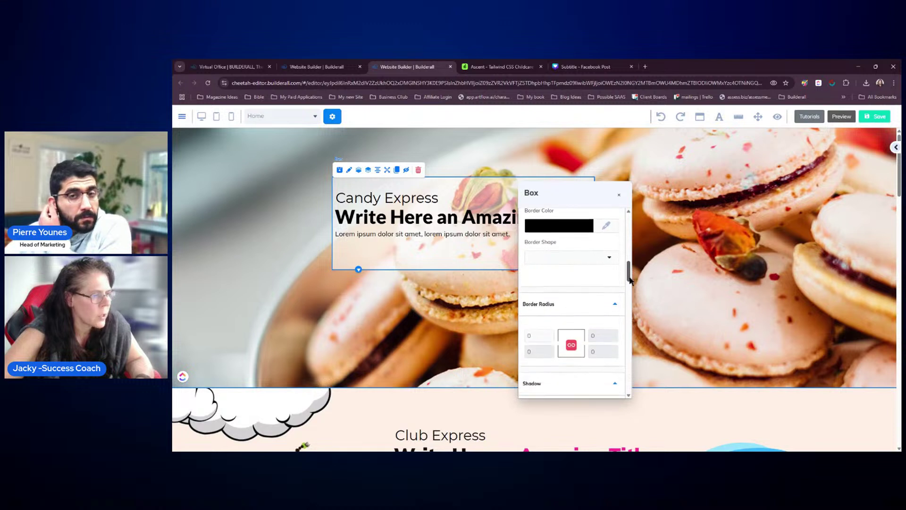
{"action": "left_click", "coordinate": [539, 305]}
{"action": "type", "text": "25"}
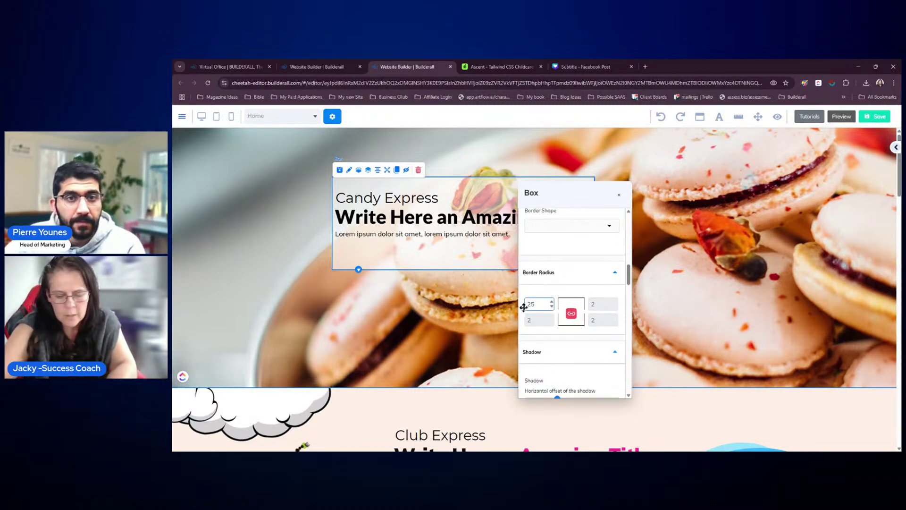
{"action": "key", "text": "BackSpace"}
{"action": "type", "text": "0"}
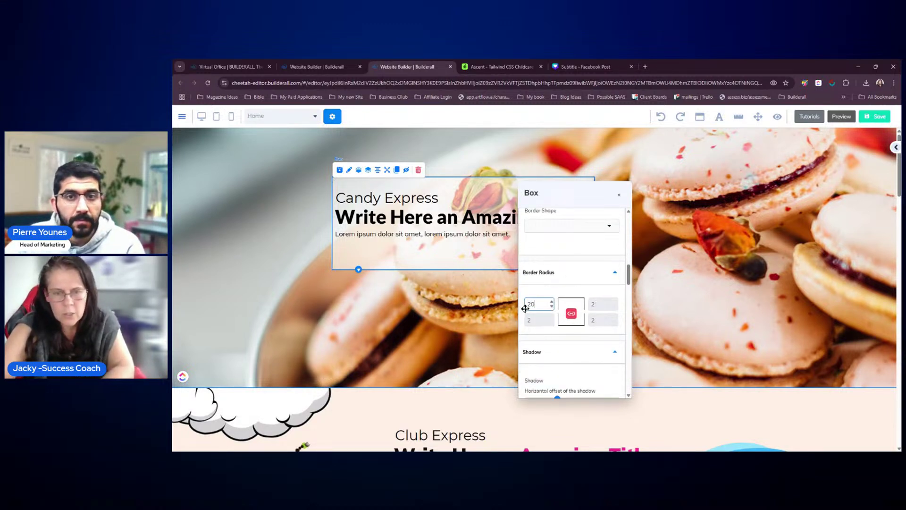
{"action": "left_click", "coordinate": [523, 319]}
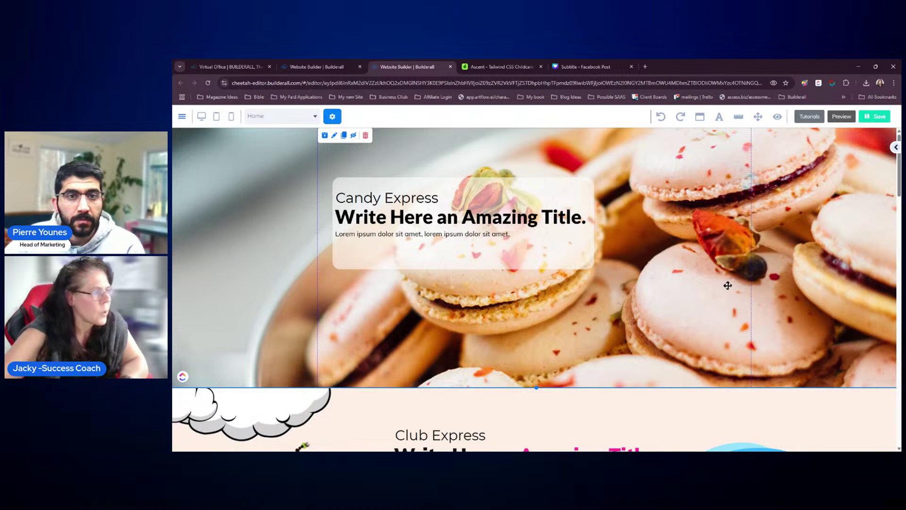
- Extend the Candy Express text box slightly to the left, check it in the mobile view and return to the desktop view
{"action": "mouse_move", "coordinate": [593, 269]}
{"action": "left_mouse_down"}
{"action": "mouse_move", "coordinate": [604, 269]}
{"action": "mouse_move", "coordinate": [581, 262]}
{"action": "left_mouse_up"}
{"action": "left_click", "coordinate": [587, 318]}
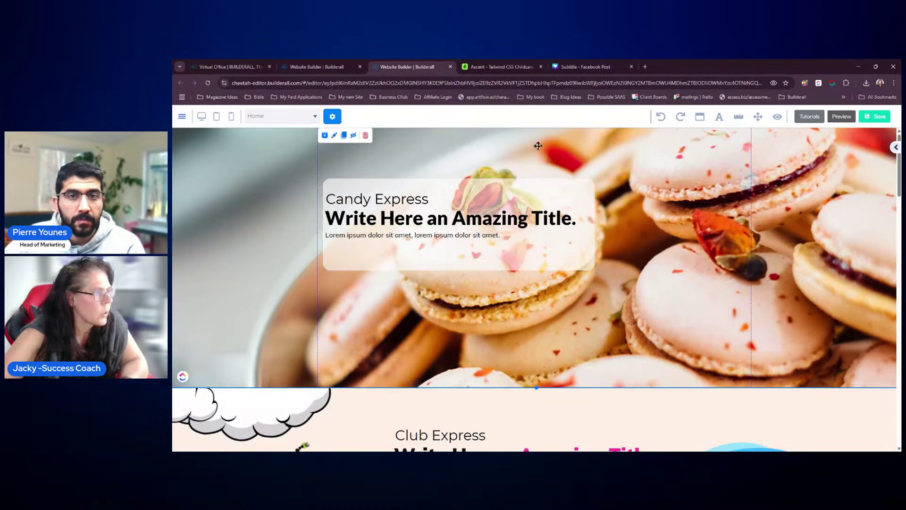
{"action": "left_click", "coordinate": [233, 118]}
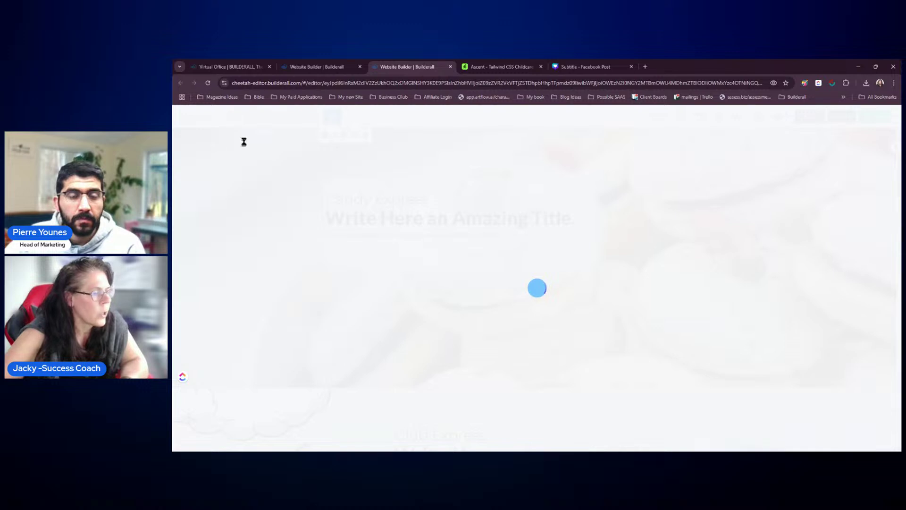
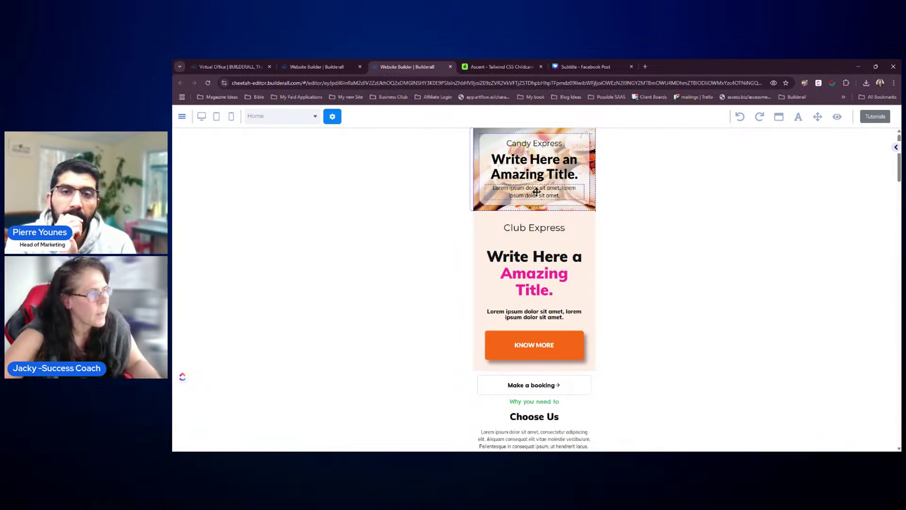
{"action": "left_click", "coordinate": [202, 117]}
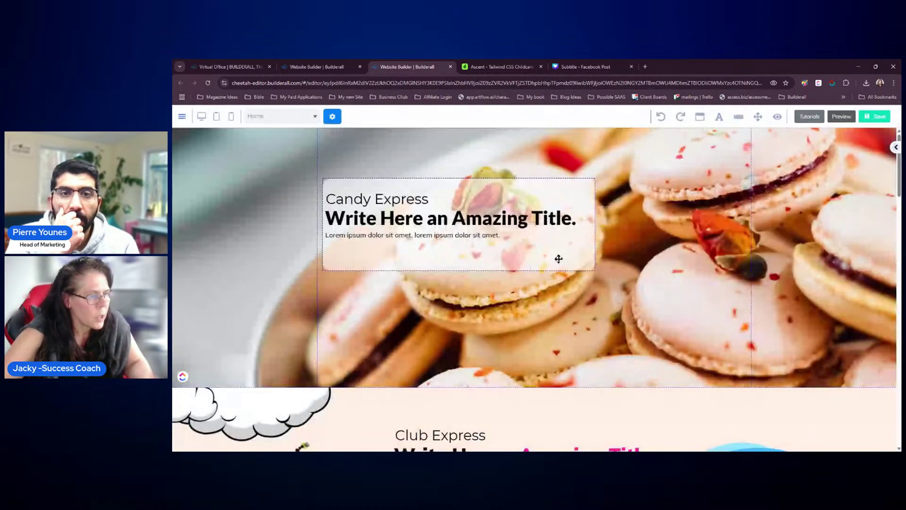
- Make the Candy Express text box background fully transparent by setting its colour opacity to 0
{"action": "left_click", "coordinate": [558, 259]}
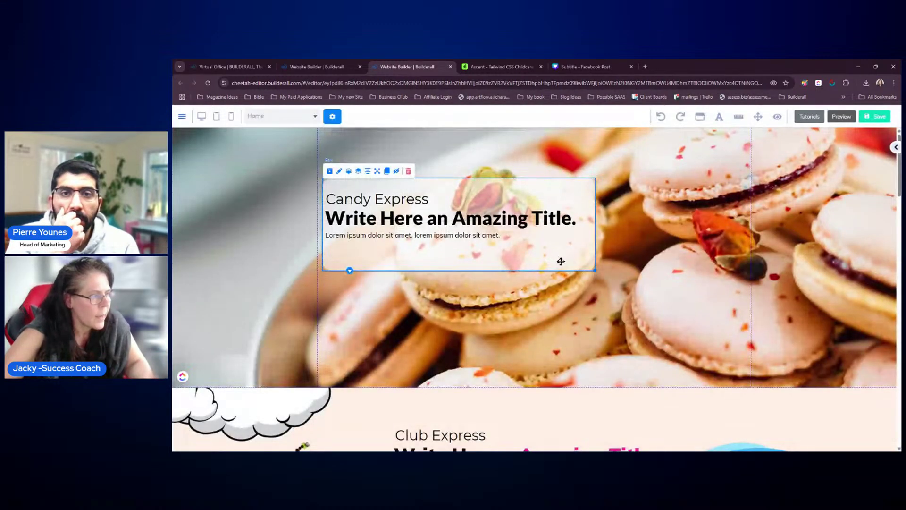
{"action": "left_click", "coordinate": [895, 148]}
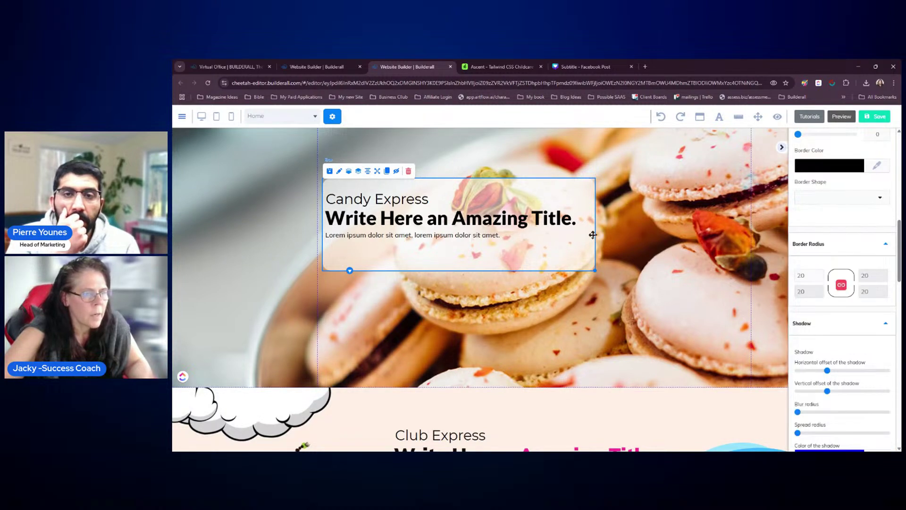
{"action": "scroll", "coordinate": [849, 206], "scroll_direction": "up", "scroll_amount": 7}
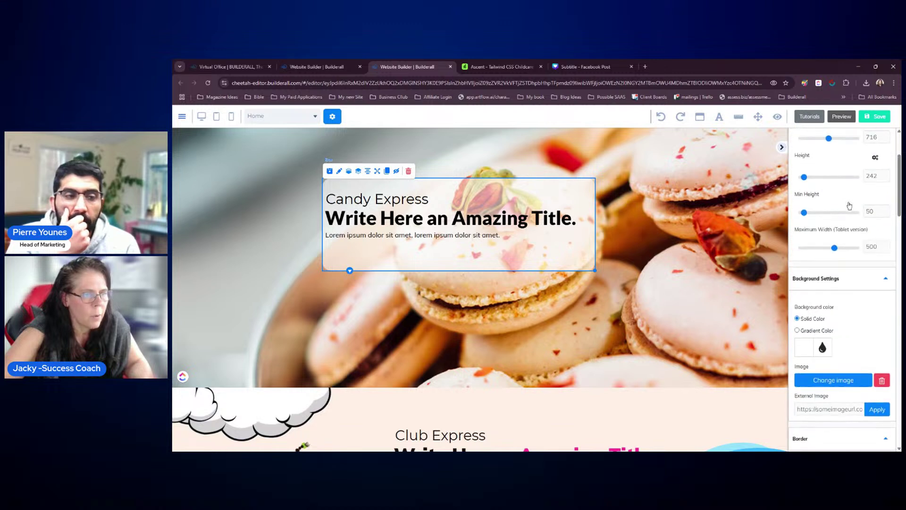
{"action": "scroll", "coordinate": [850, 206], "scroll_direction": "down", "scroll_amount": 2}
{"action": "left_click", "coordinate": [809, 280]}
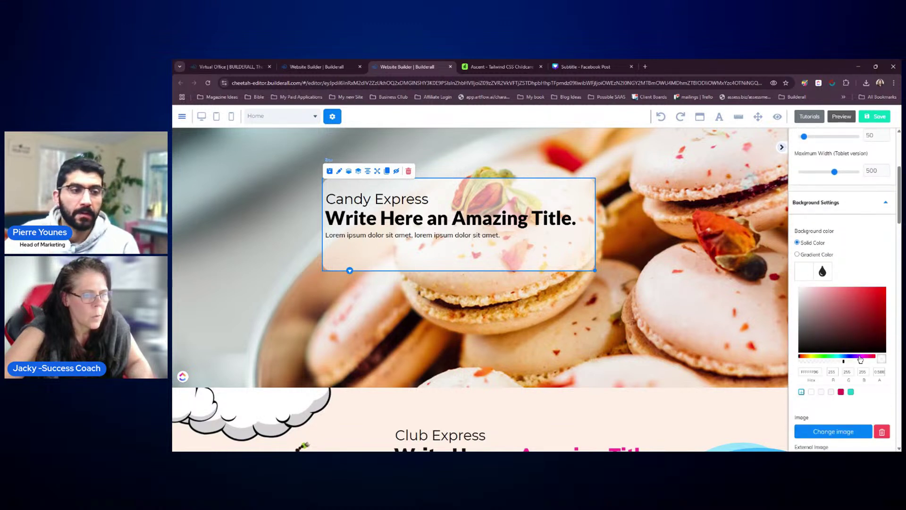
{"action": "left_click_drag", "start_coordinate": [845, 365], "coordinate": [788, 364]}
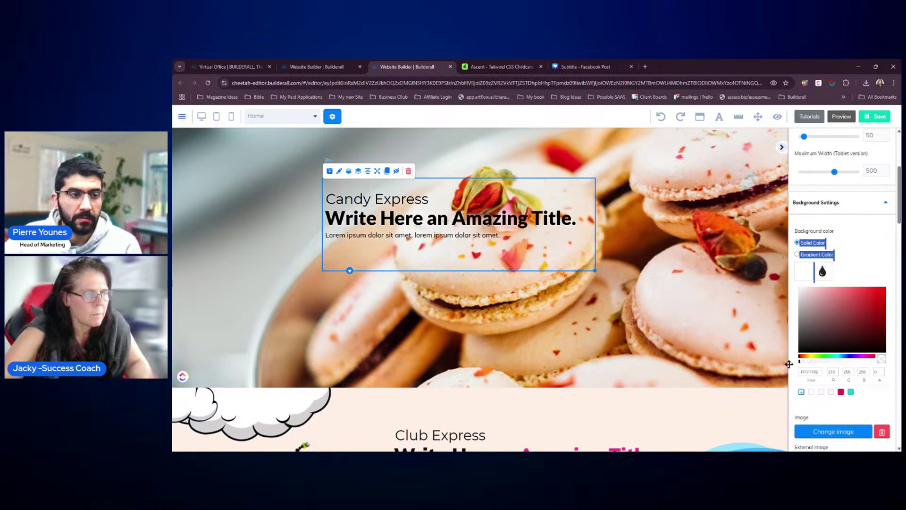
{"action": "left_click", "coordinate": [724, 155]}
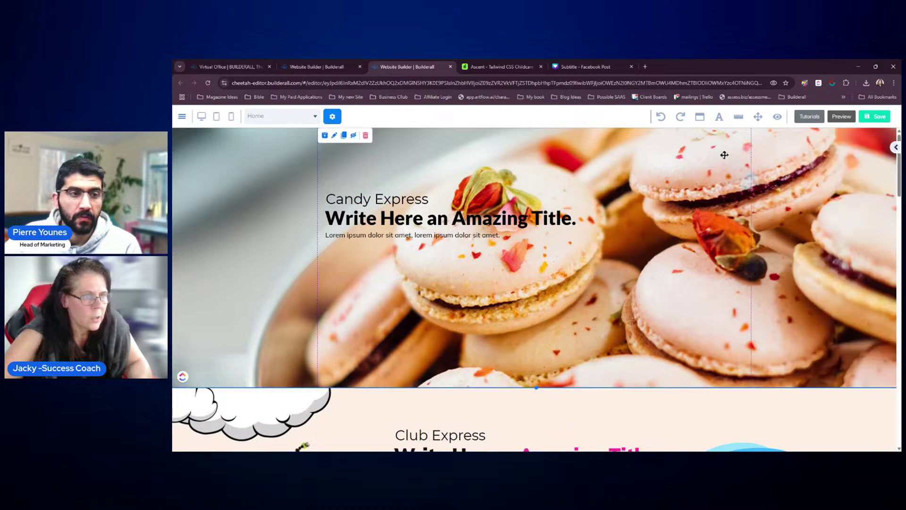
- Compare the position options for the Candy Express banner's background image and align the image to the left centre
{"action": "left_click", "coordinate": [896, 149]}
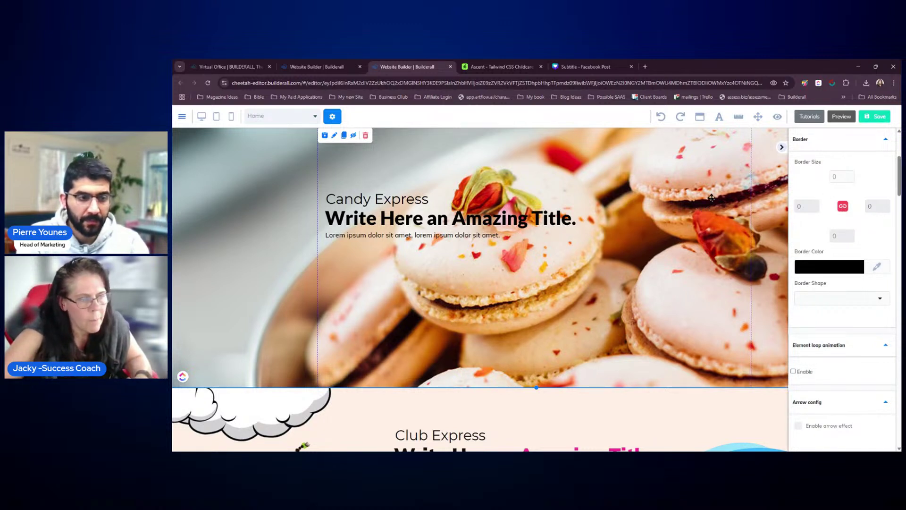
{"action": "scroll", "coordinate": [830, 181], "scroll_direction": "down", "scroll_amount": 1}
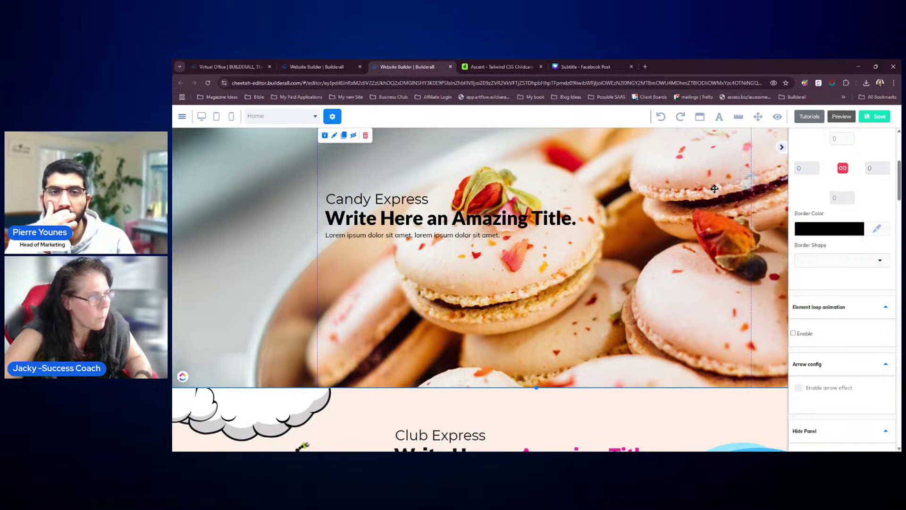
{"action": "scroll", "coordinate": [857, 179], "scroll_direction": "down", "scroll_amount": 7}
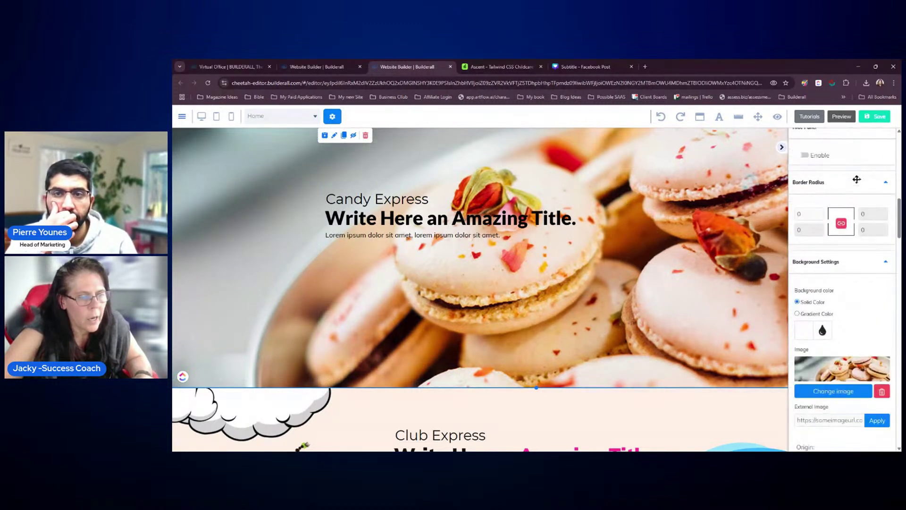
{"action": "scroll", "coordinate": [857, 179], "scroll_direction": "down", "scroll_amount": 3}
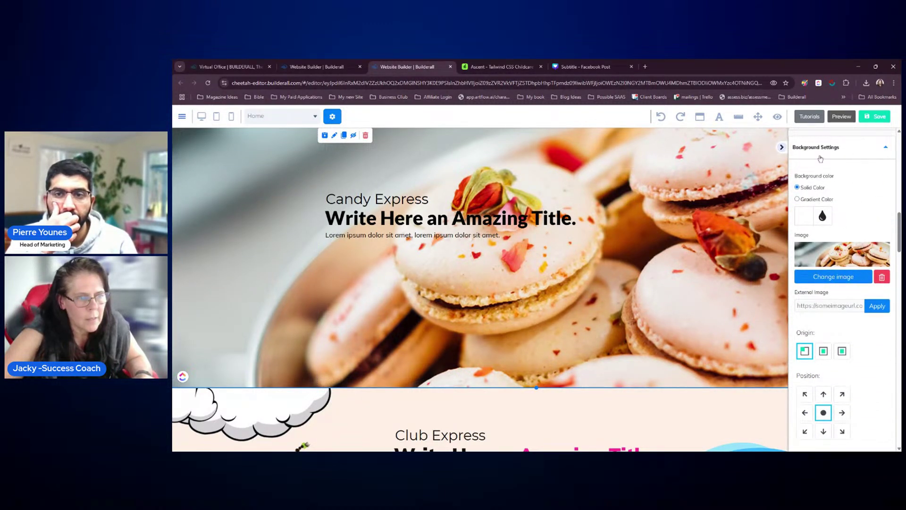
{"action": "scroll", "coordinate": [857, 233], "scroll_direction": "down", "scroll_amount": 3}
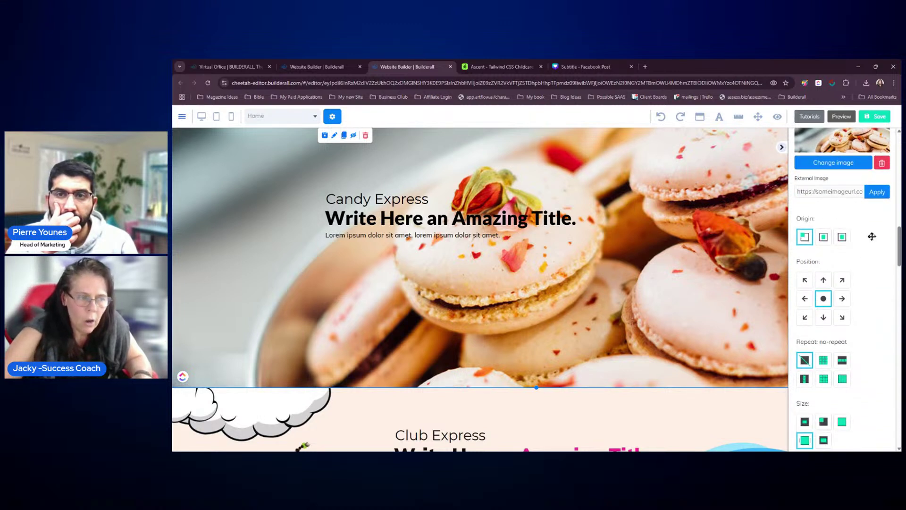
{"action": "scroll", "coordinate": [871, 295], "scroll_direction": "down", "scroll_amount": 2}
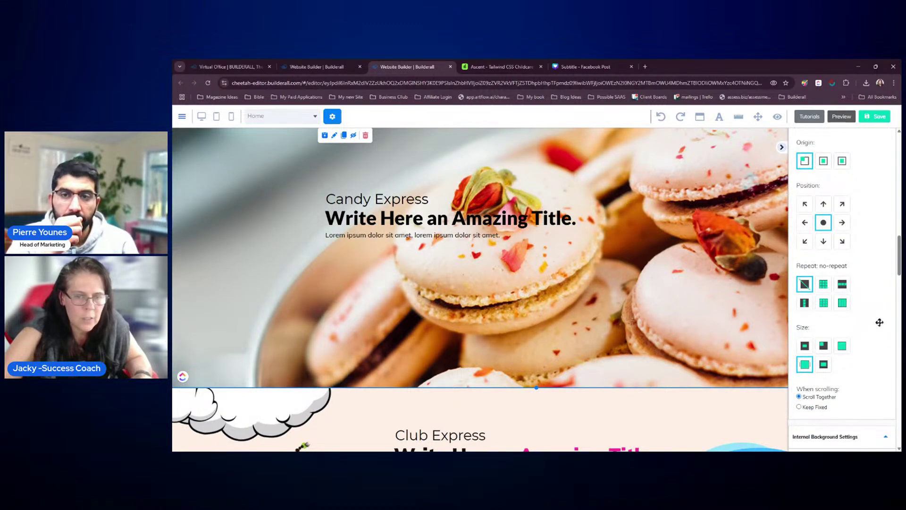
{"action": "scroll", "coordinate": [864, 283], "scroll_direction": "up", "scroll_amount": 1}
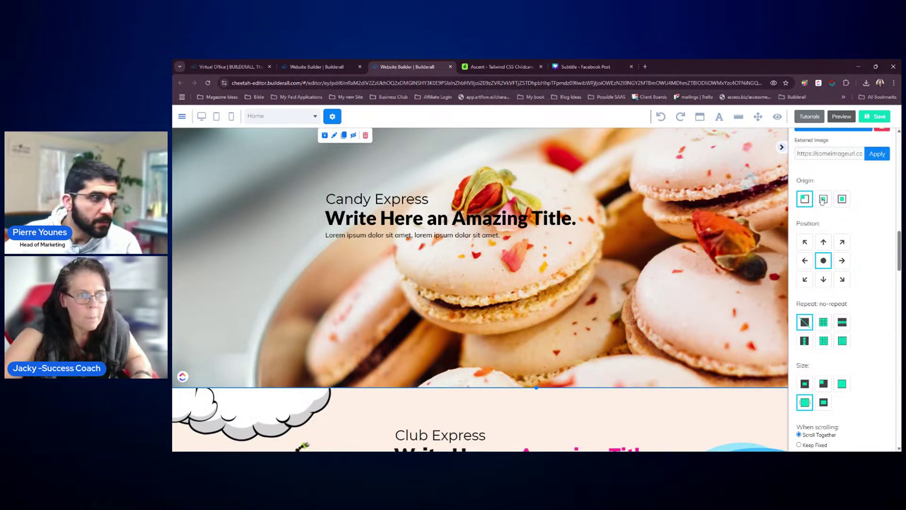
{"action": "left_click", "coordinate": [806, 242]}
{"action": "left_click", "coordinate": [825, 243]}
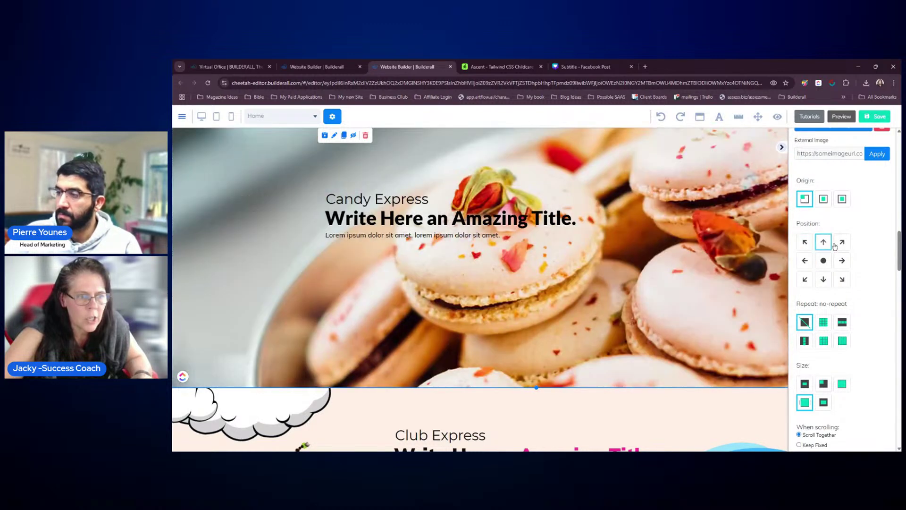
{"action": "left_click", "coordinate": [842, 243]}
{"action": "left_click", "coordinate": [824, 283]}
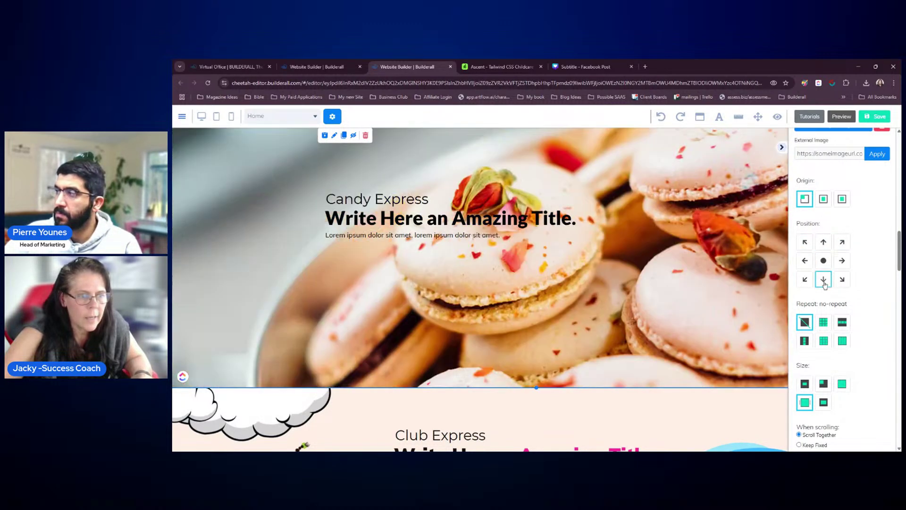
{"action": "left_click", "coordinate": [805, 281]}
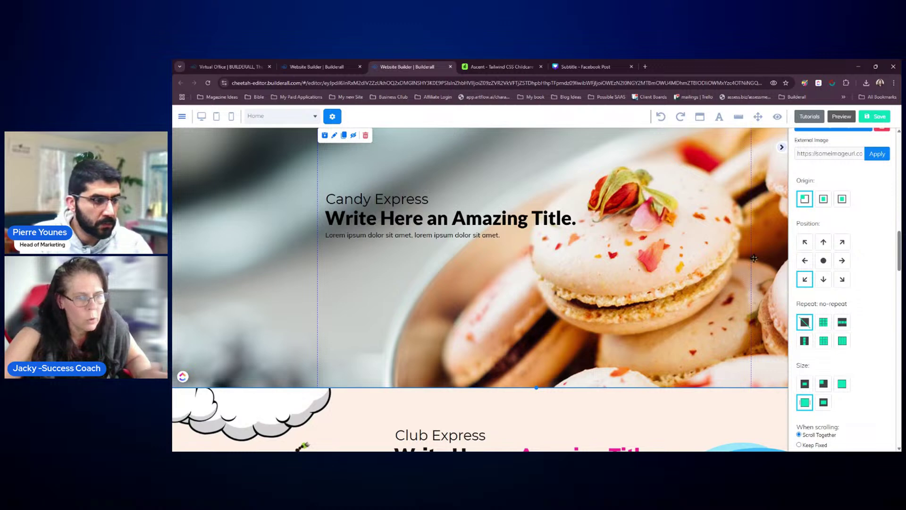
{"action": "left_click", "coordinate": [843, 260]}
{"action": "left_click", "coordinate": [843, 280]}
{"action": "left_click", "coordinate": [823, 261]}
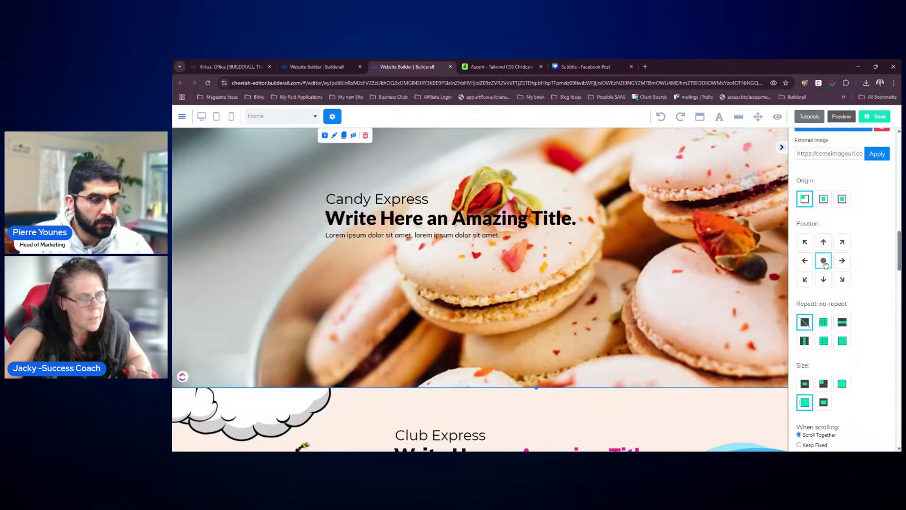
{"action": "left_click", "coordinate": [805, 261]}
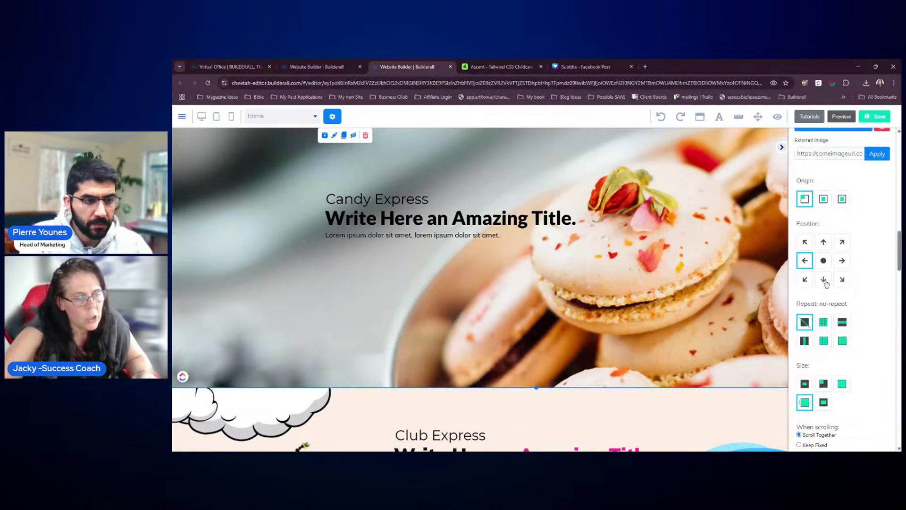
- Try the other size options for the banner's background image and return to the one that fills the whole panel
{"action": "left_click", "coordinate": [805, 385]}
{"action": "left_click", "coordinate": [824, 384]}
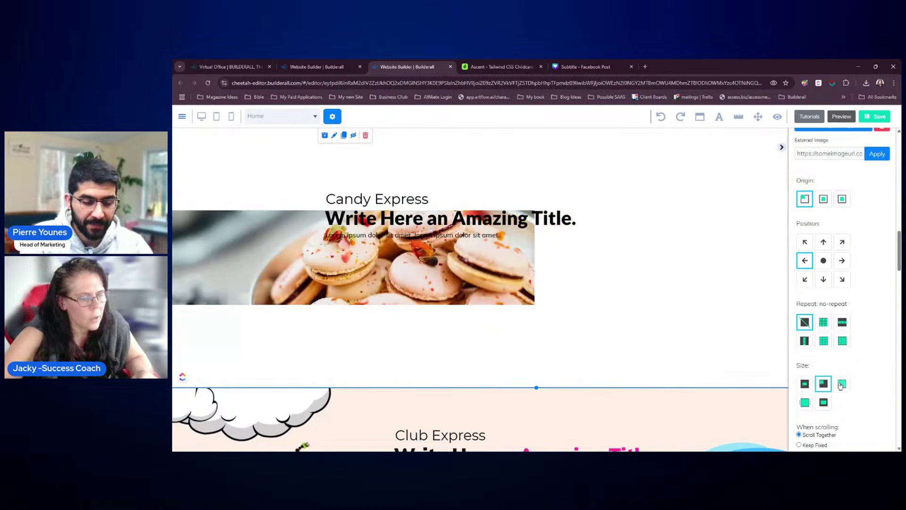
{"action": "left_click", "coordinate": [842, 384]}
{"action": "left_click", "coordinate": [825, 404]}
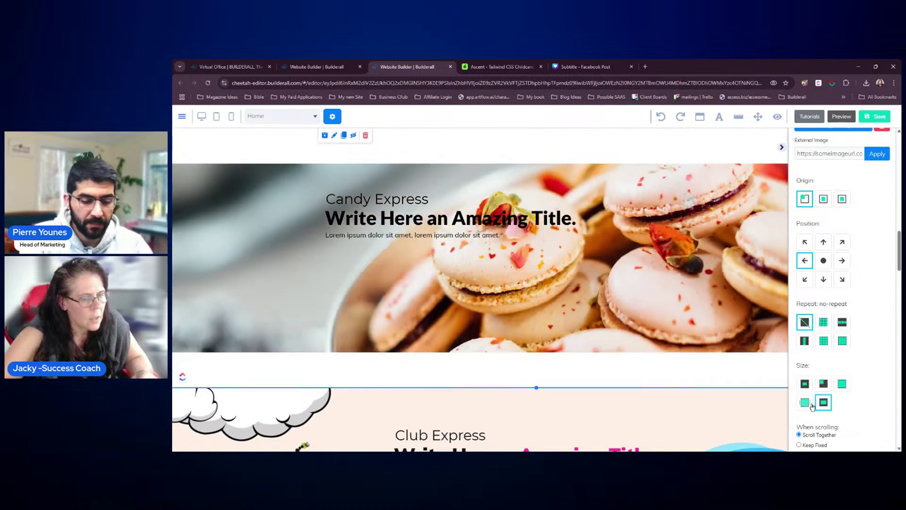
{"action": "left_click", "coordinate": [806, 403]}
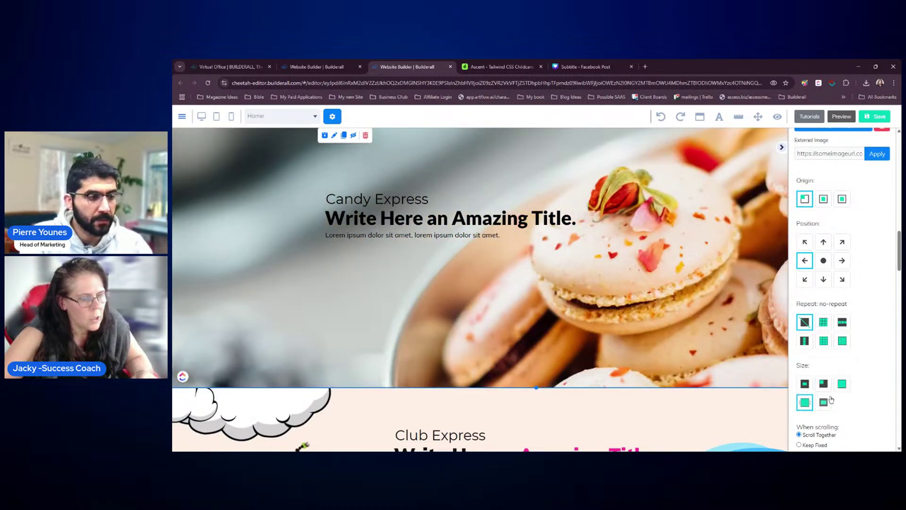
- Try the Keep Fixed scrolling option on the banner's background image, test it by scrolling the page, and restore Scroll Together
{"action": "scroll", "coordinate": [813, 401], "scroll_direction": "down", "scroll_amount": 1}
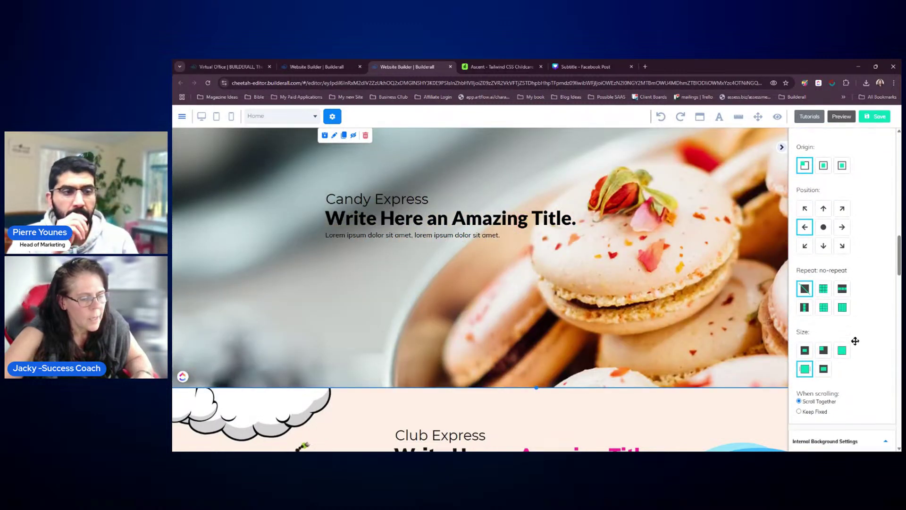
{"action": "left_click", "coordinate": [799, 408]}
{"action": "scroll", "coordinate": [738, 331], "scroll_direction": "down", "scroll_amount": 3}
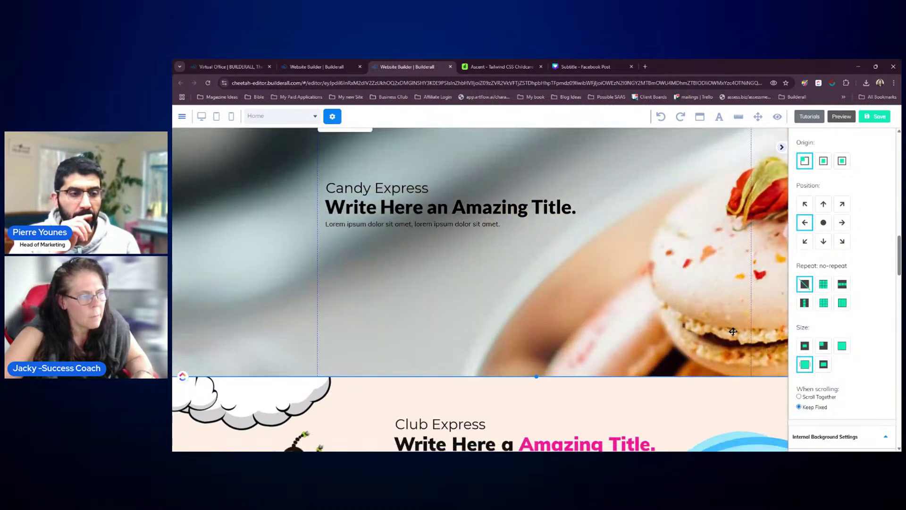
{"action": "scroll", "coordinate": [738, 332], "scroll_direction": "up", "scroll_amount": 3}
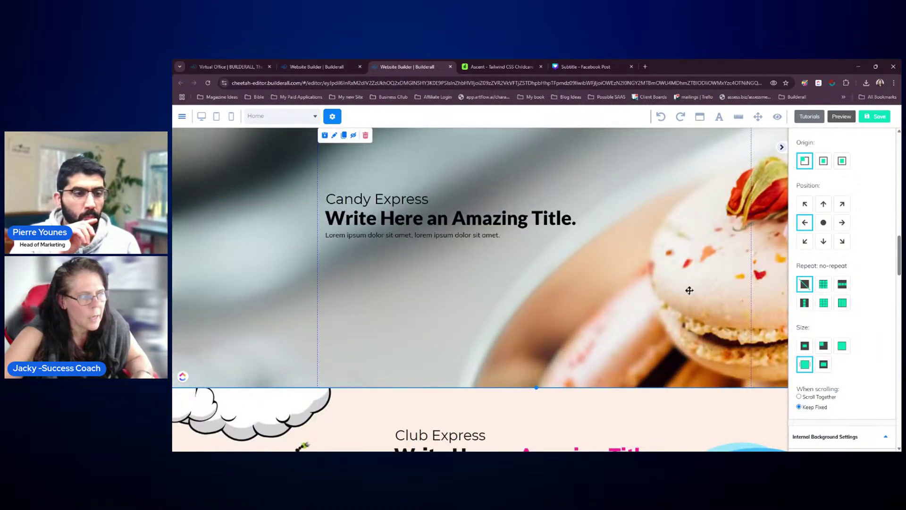
{"action": "scroll", "coordinate": [690, 290], "scroll_direction": "down", "scroll_amount": 2}
{"action": "scroll", "coordinate": [690, 290], "scroll_direction": "up", "scroll_amount": 2}
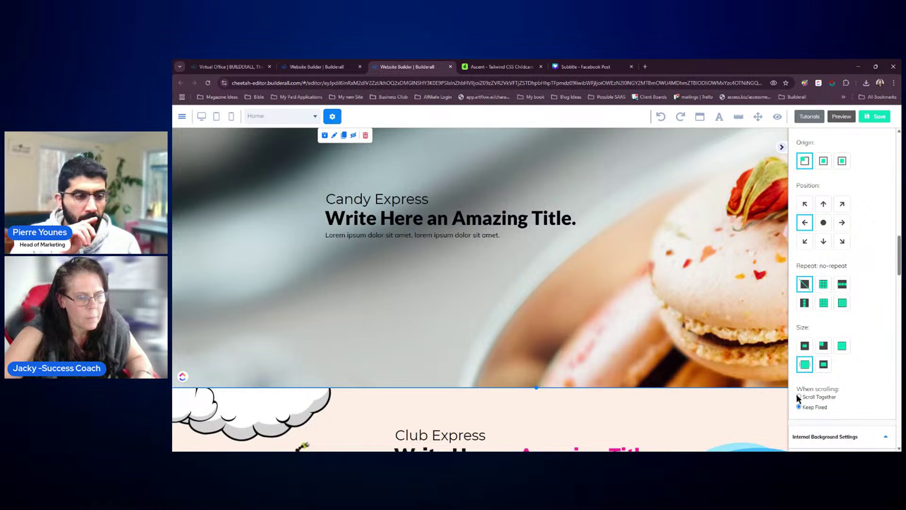
{"action": "left_click", "coordinate": [799, 397]}
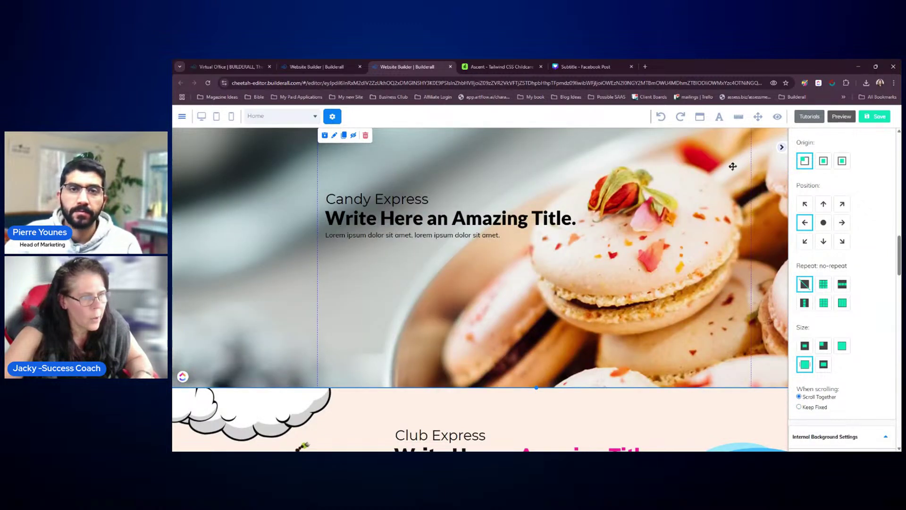
- Check how the Candy Express banner with its transparent text box looks in the mobile view and return to the desktop view
{"action": "left_click", "coordinate": [782, 149]}
{"action": "left_click", "coordinate": [523, 239]}
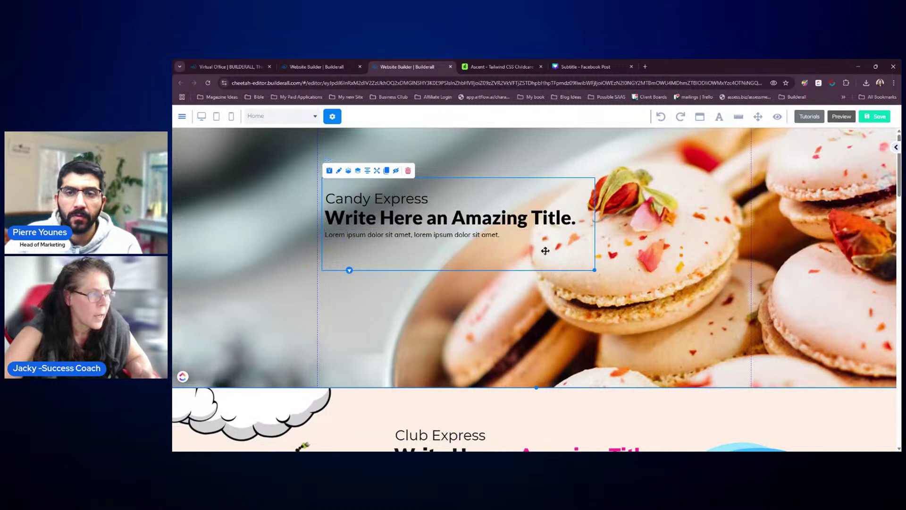
{"action": "left_click", "coordinate": [231, 116]}
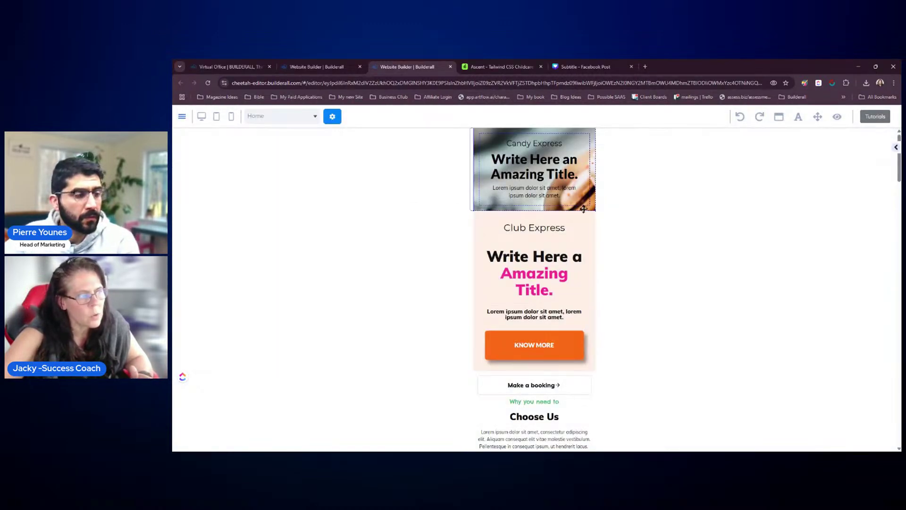
{"action": "left_click", "coordinate": [203, 117]}
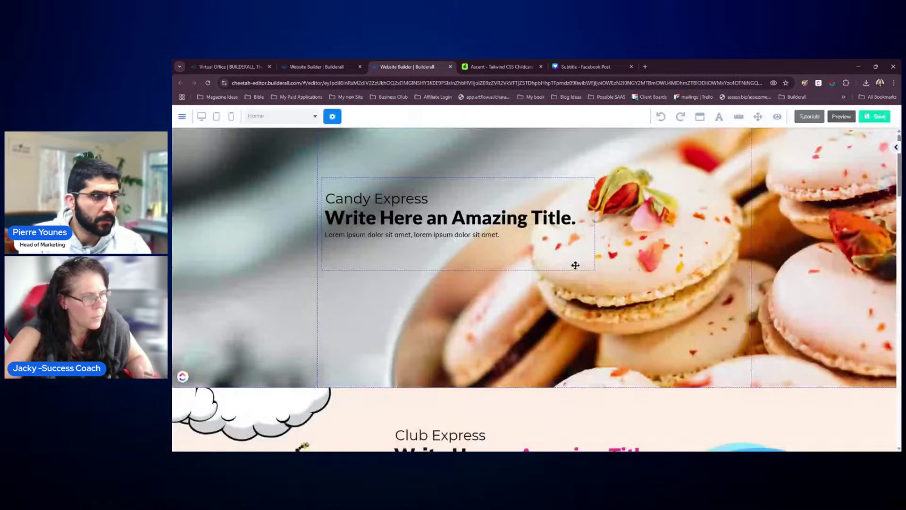
- Give the Candy Express text box a semi-transparent white background by raising its colour opacity, and make the box slightly narrower and taller
{"action": "left_click", "coordinate": [551, 250]}
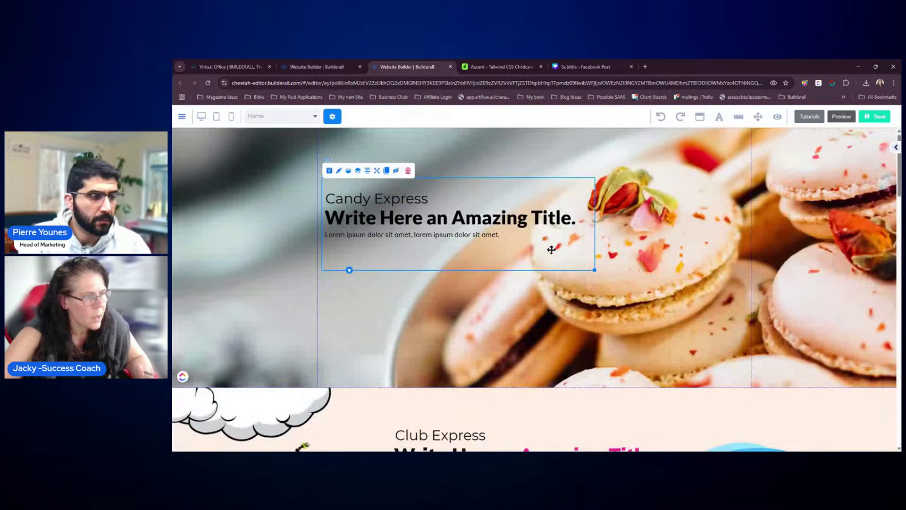
{"action": "double_click", "coordinate": [565, 255]}
{"action": "scroll", "coordinate": [571, 274], "scroll_direction": "down", "scroll_amount": 10}
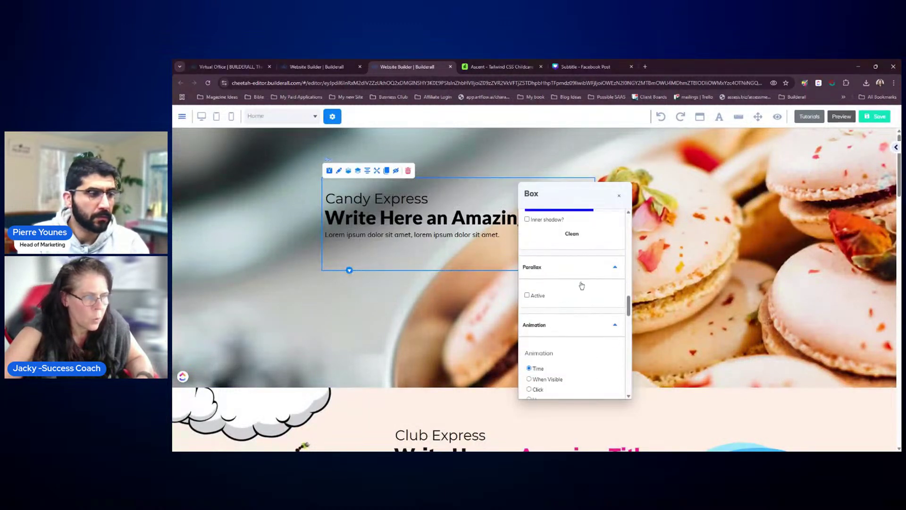
{"action": "scroll", "coordinate": [582, 274], "scroll_direction": "down", "scroll_amount": 3}
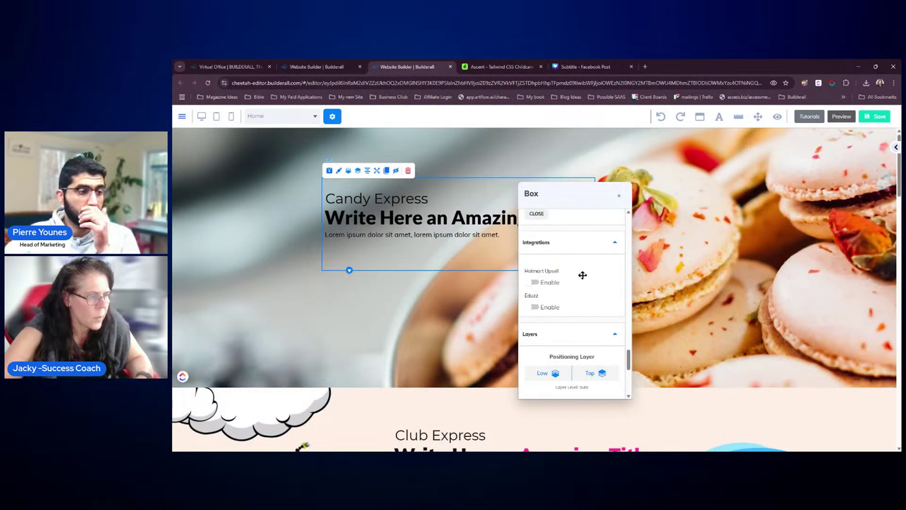
{"action": "scroll", "coordinate": [583, 247], "scroll_direction": "up", "scroll_amount": 6}
{"action": "scroll", "coordinate": [585, 245], "scroll_direction": "up", "scroll_amount": 8}
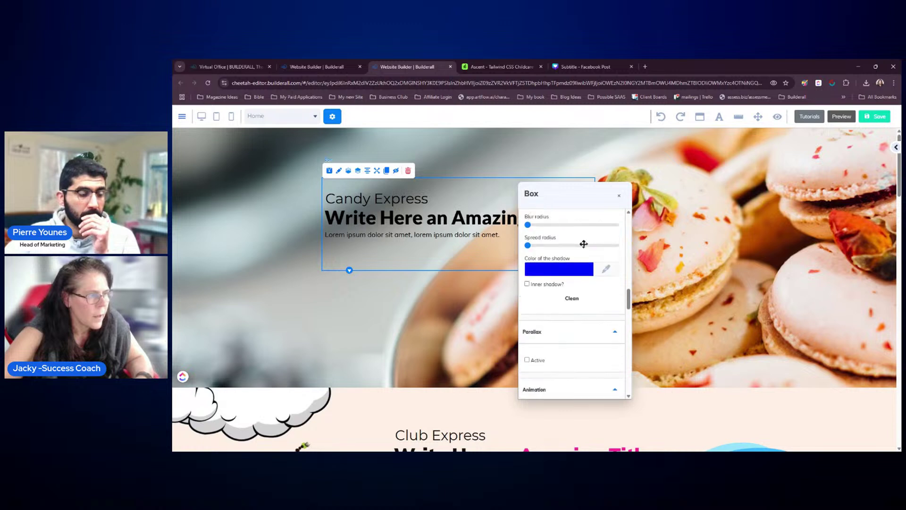
{"action": "scroll", "coordinate": [593, 247], "scroll_direction": "up", "scroll_amount": 2}
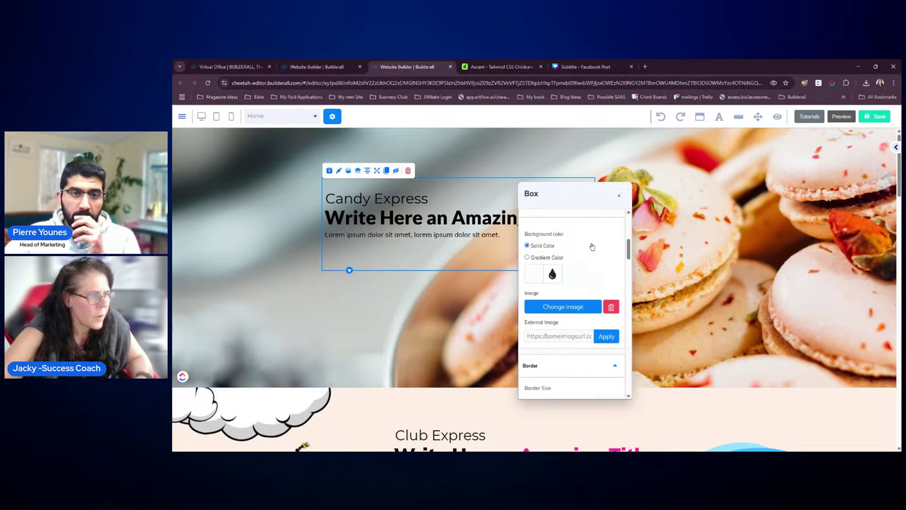
{"action": "left_click", "coordinate": [538, 276]}
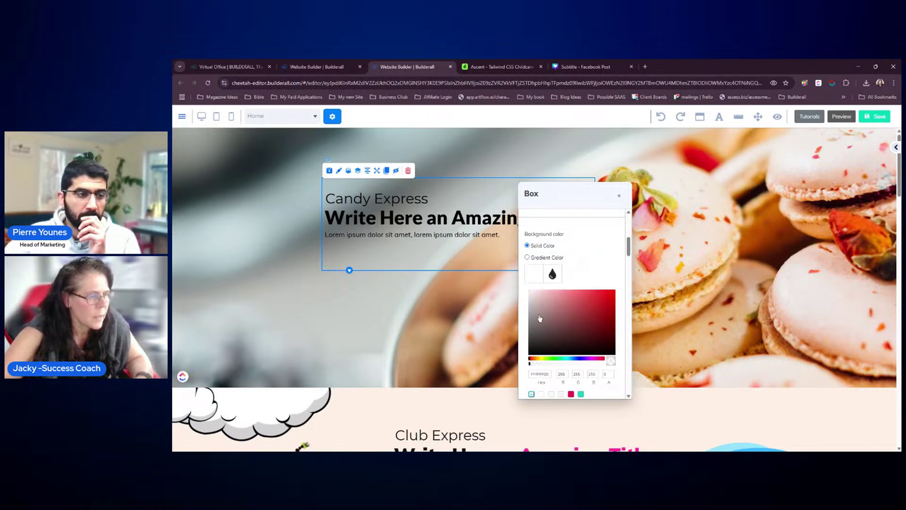
{"action": "left_click_drag", "start_coordinate": [530, 365], "coordinate": [573, 366]}
{"action": "left_click", "coordinate": [587, 253]}
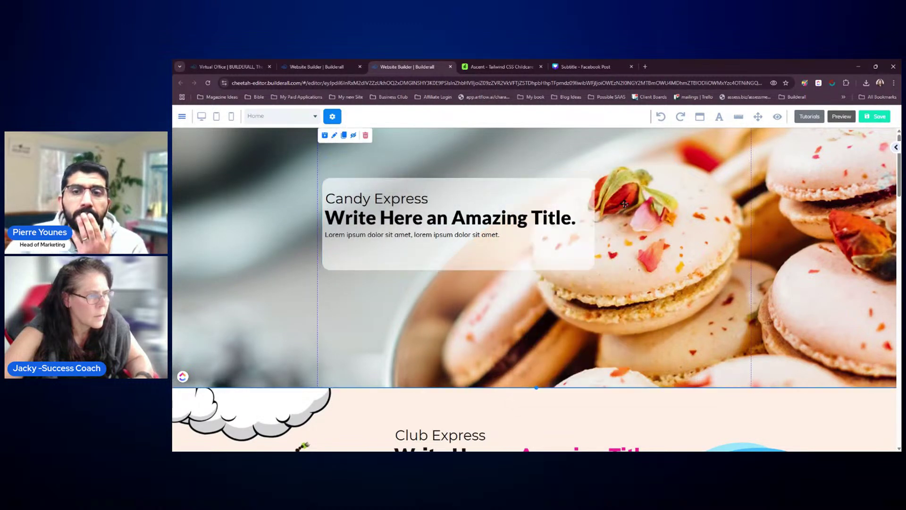
{"action": "left_click", "coordinate": [588, 252]}
{"action": "left_click_drag", "start_coordinate": [596, 268], "coordinate": [593, 271]}
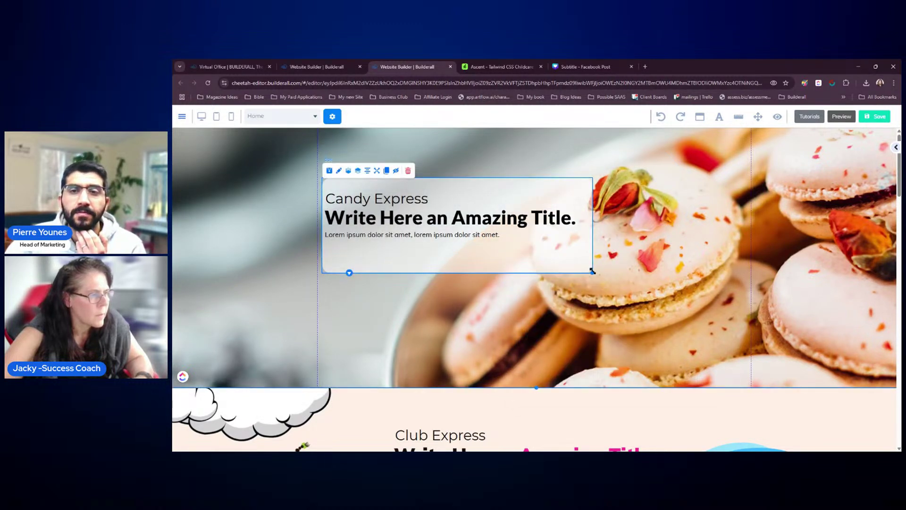
- Switch to the mobile view and look through the Candy Express panel's settings, including background position, mobile elements and mobile columns
{"action": "left_click", "coordinate": [231, 117]}
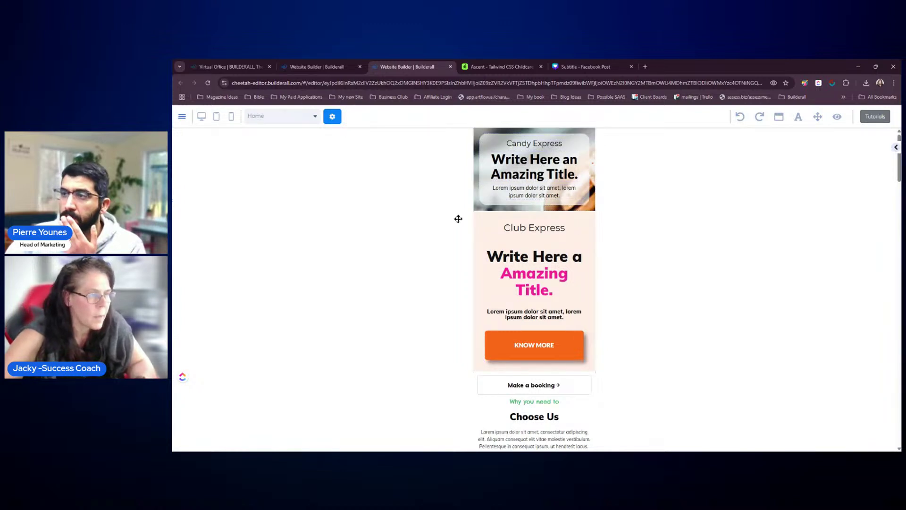
{"action": "left_click", "coordinate": [471, 203]}
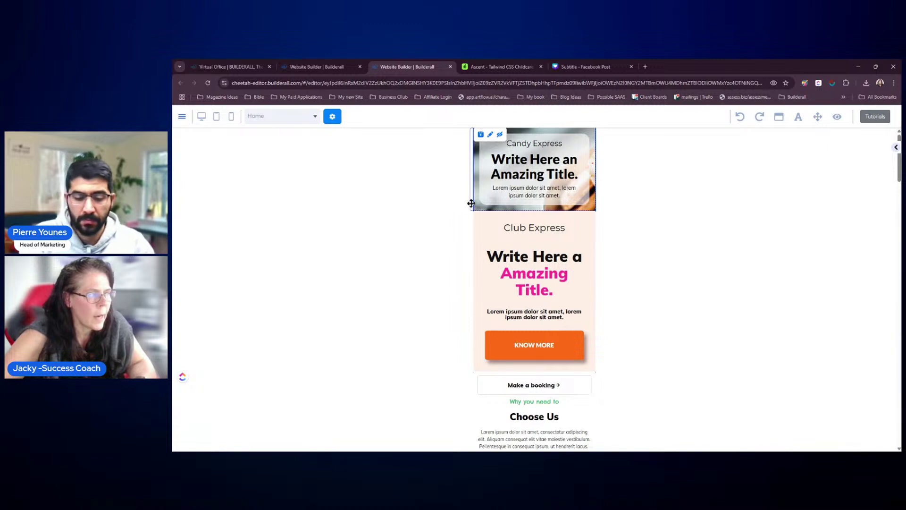
{"action": "double_click", "coordinate": [471, 203]}
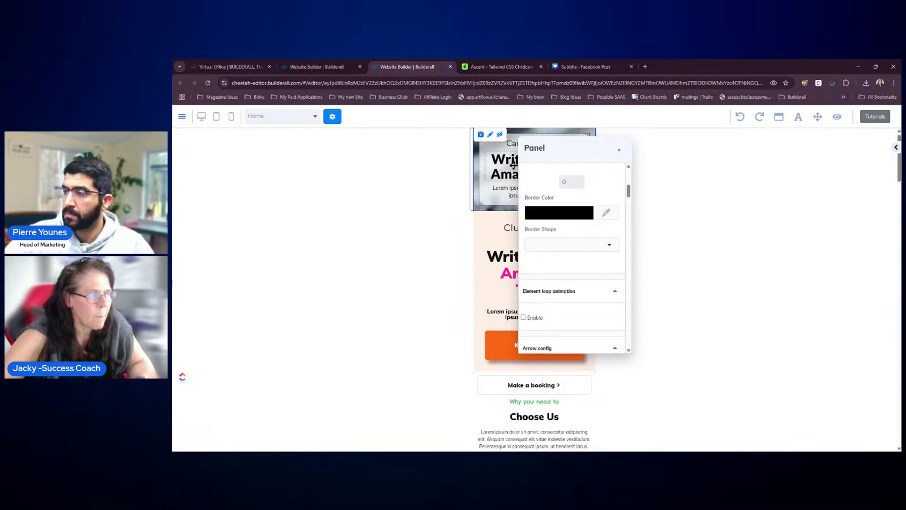
{"action": "left_click_drag", "start_coordinate": [583, 154], "coordinate": [670, 154]}
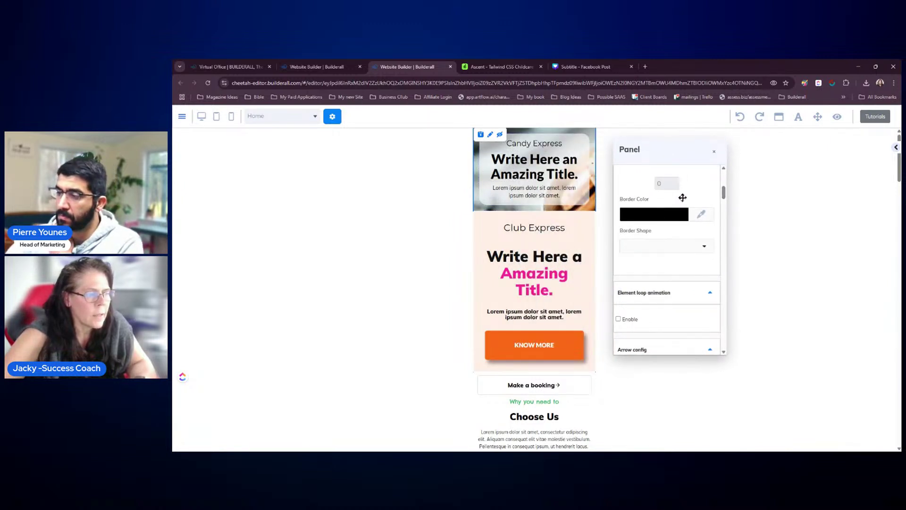
{"action": "scroll", "coordinate": [683, 198], "scroll_direction": "up", "scroll_amount": 3}
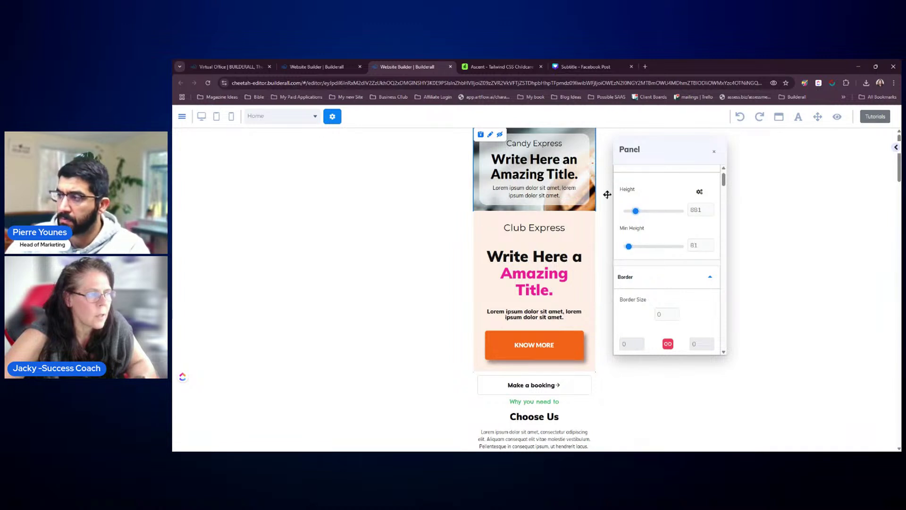
{"action": "scroll", "coordinate": [670, 215], "scroll_direction": "down", "scroll_amount": 3}
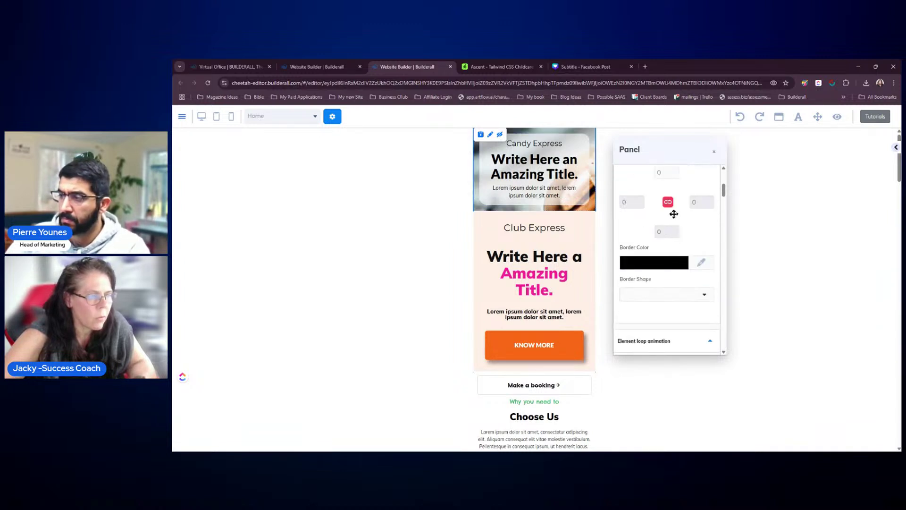
{"action": "scroll", "coordinate": [674, 213], "scroll_direction": "down", "scroll_amount": 10}
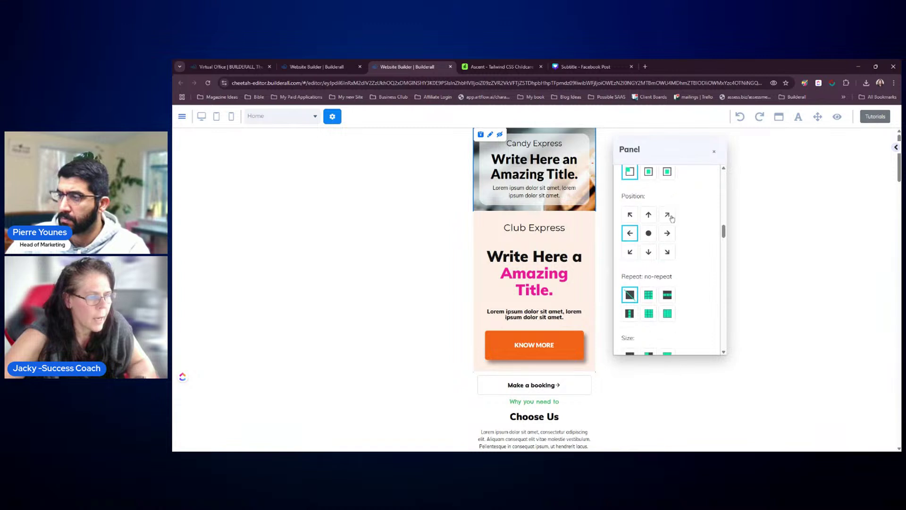
{"action": "scroll", "coordinate": [680, 228], "scroll_direction": "down", "scroll_amount": 10}
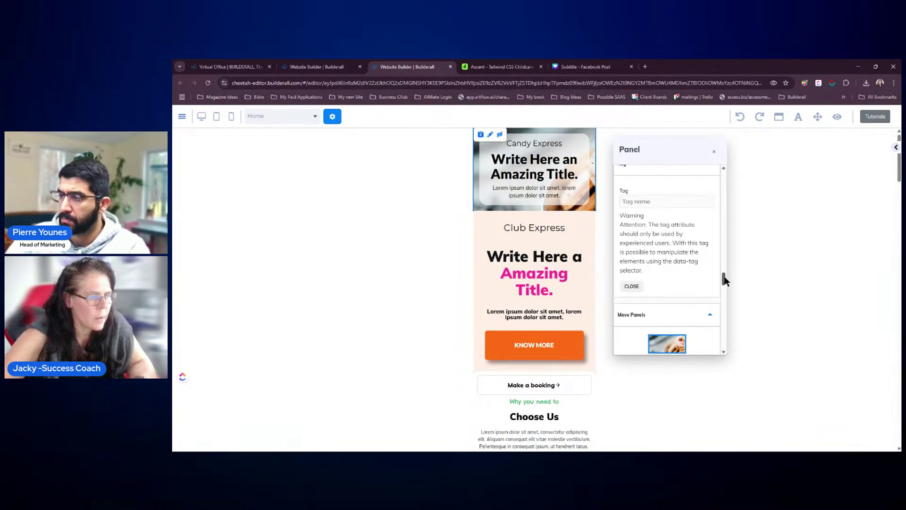
{"action": "left_click_drag", "start_coordinate": [726, 281], "coordinate": [735, 335]}
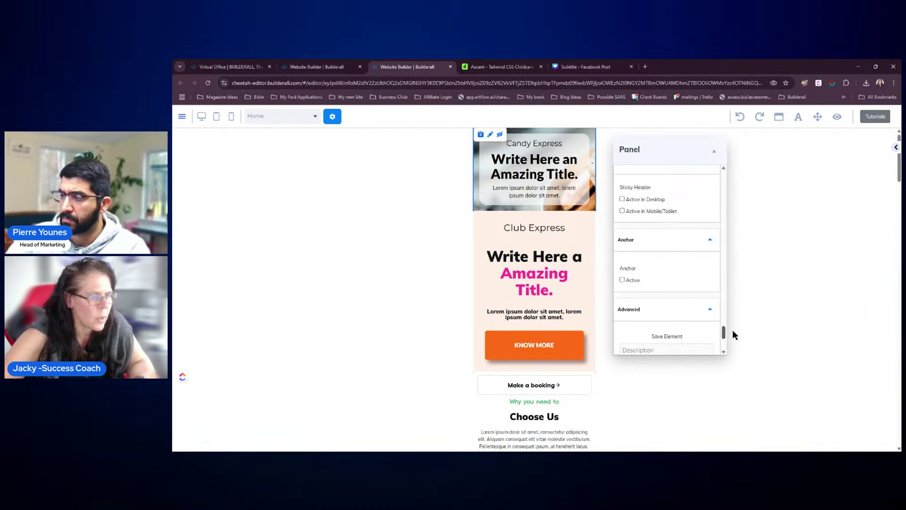
{"action": "scroll", "coordinate": [725, 336], "scroll_direction": "down", "scroll_amount": 3}
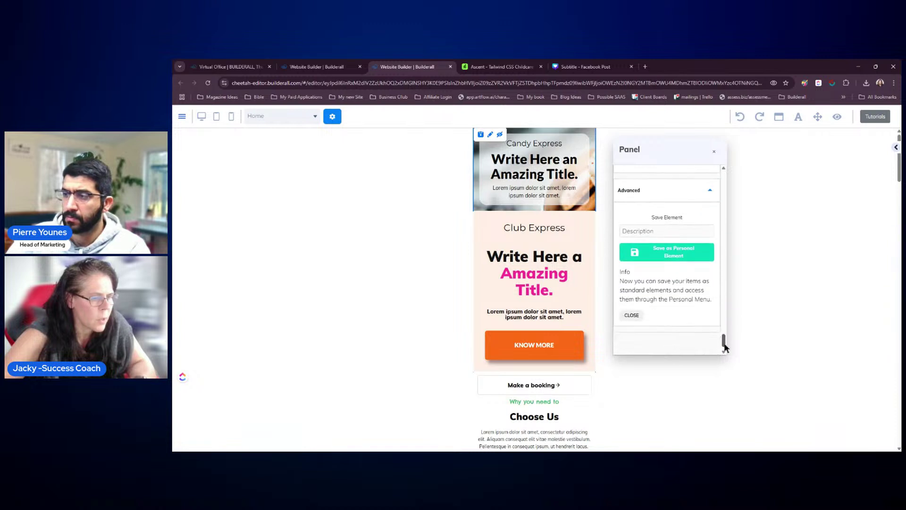
{"action": "scroll", "coordinate": [725, 336], "scroll_direction": "up", "scroll_amount": 4}
{"action": "scroll", "coordinate": [723, 331], "scroll_direction": "up", "scroll_amount": 5}
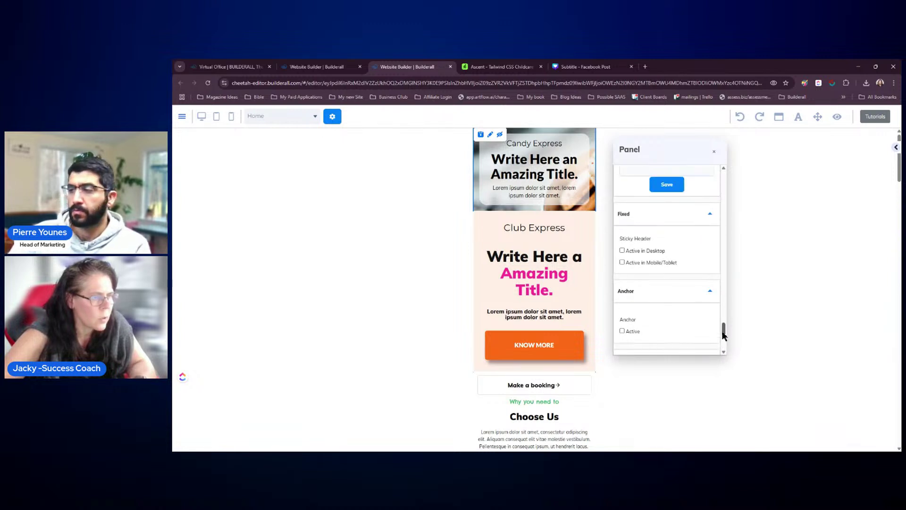
{"action": "scroll", "coordinate": [718, 305], "scroll_direction": "down", "scroll_amount": 1}
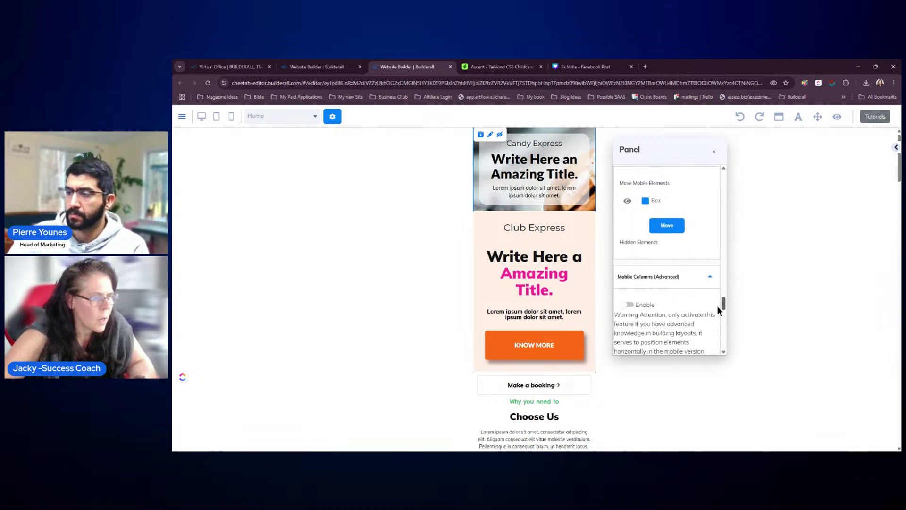
{"action": "scroll", "coordinate": [717, 305], "scroll_direction": "up", "scroll_amount": 4}
{"action": "scroll", "coordinate": [718, 280], "scroll_direction": "up", "scroll_amount": 8}
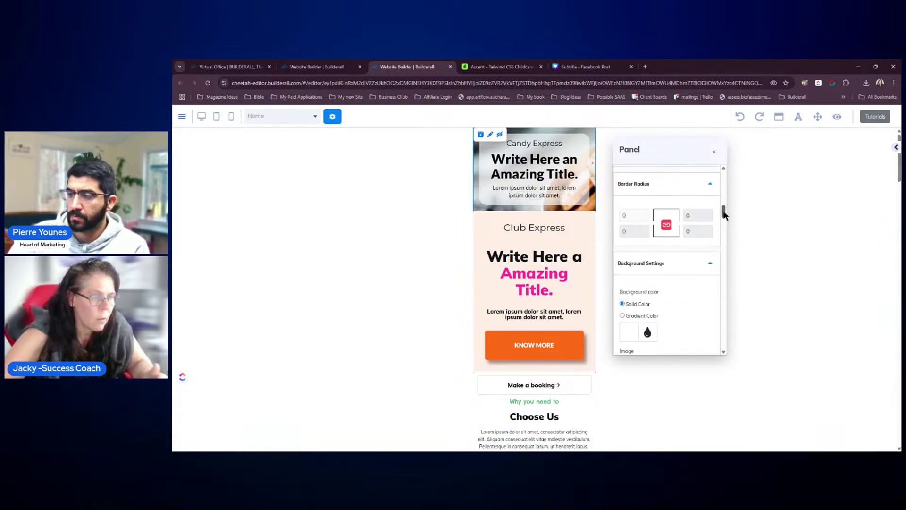
- Reduce the Candy Express panel's height to about 396 from the mobile view and recheck its size settings
{"action": "left_click_drag", "start_coordinate": [724, 211], "coordinate": [726, 174]}
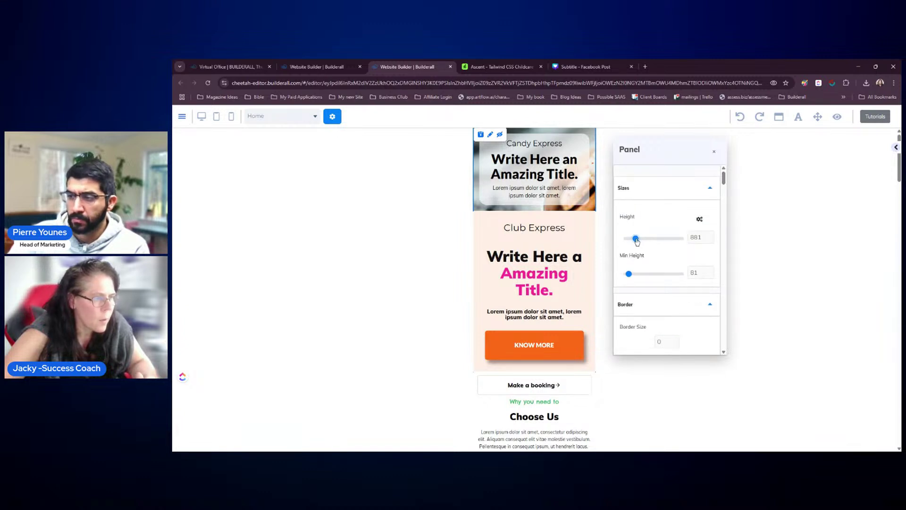
{"action": "left_click_drag", "start_coordinate": [642, 242], "coordinate": [636, 243]}
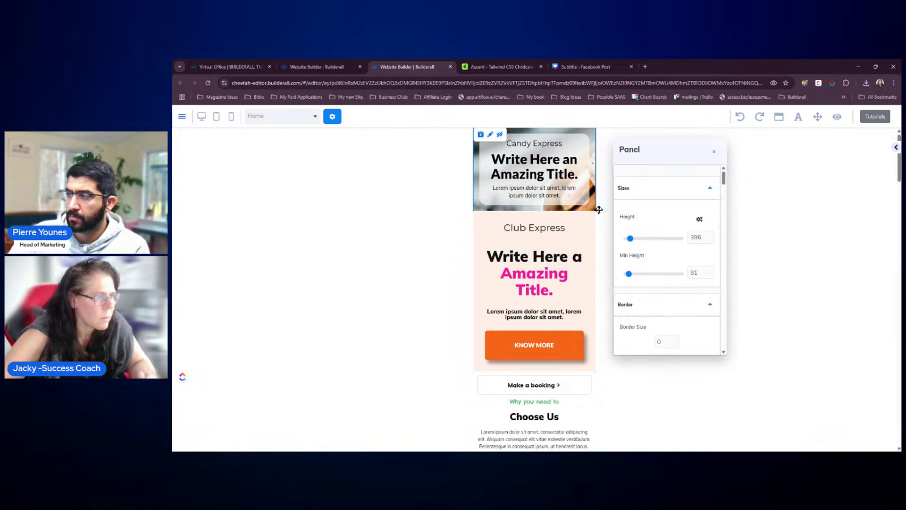
{"action": "left_click", "coordinate": [474, 201]}
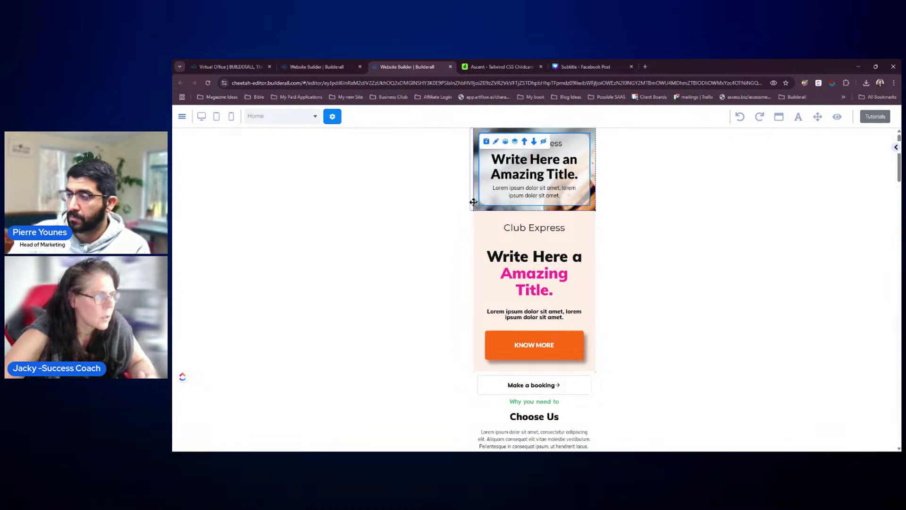
{"action": "left_click", "coordinate": [472, 203]}
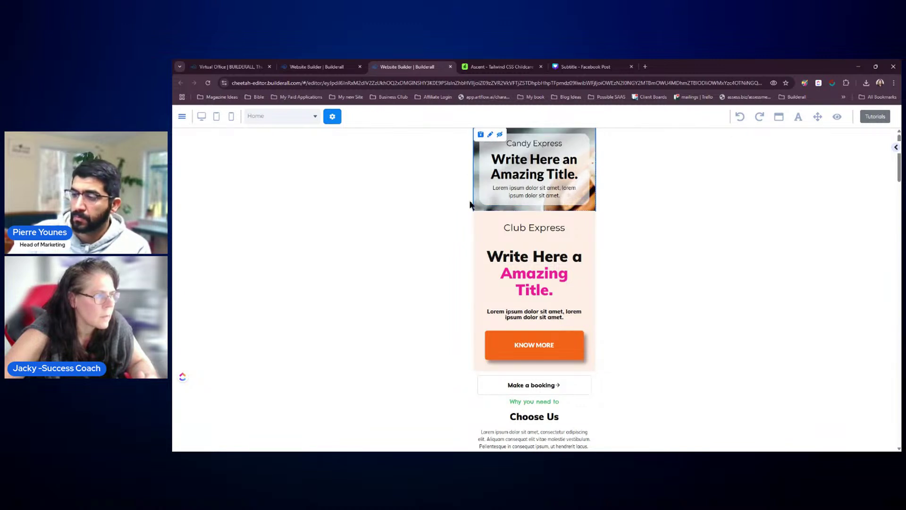
{"action": "double_click", "coordinate": [471, 204]}
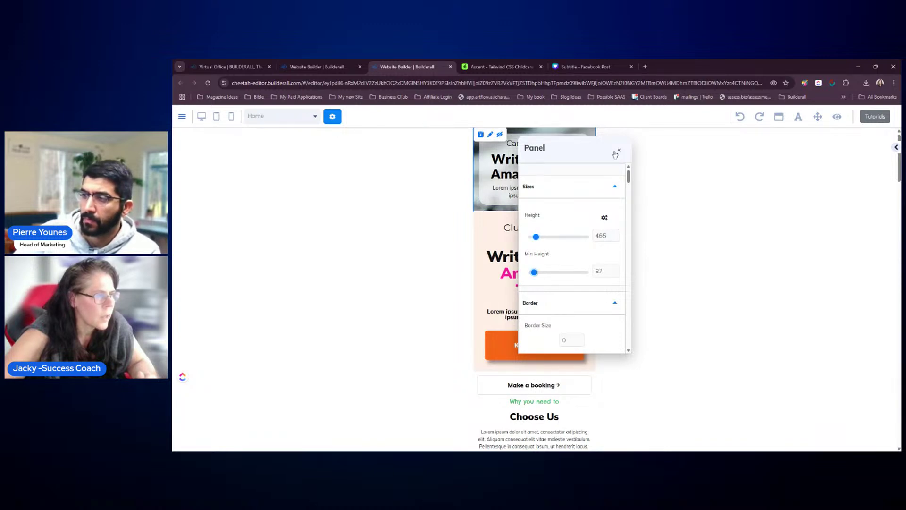
{"action": "left_click", "coordinate": [664, 203]}
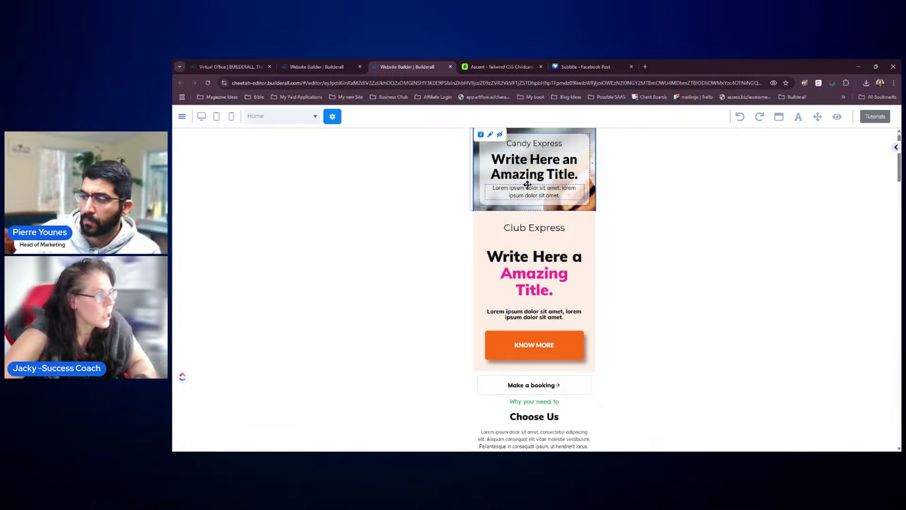
- Return to the desktop view and remove the background image from the Candy Express panel
{"action": "left_click", "coordinate": [202, 117]}
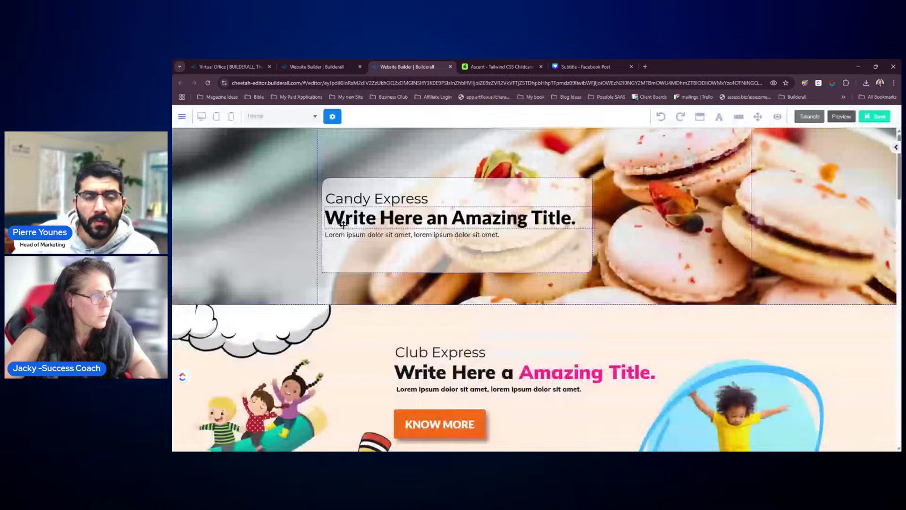
{"action": "left_click", "coordinate": [651, 220]}
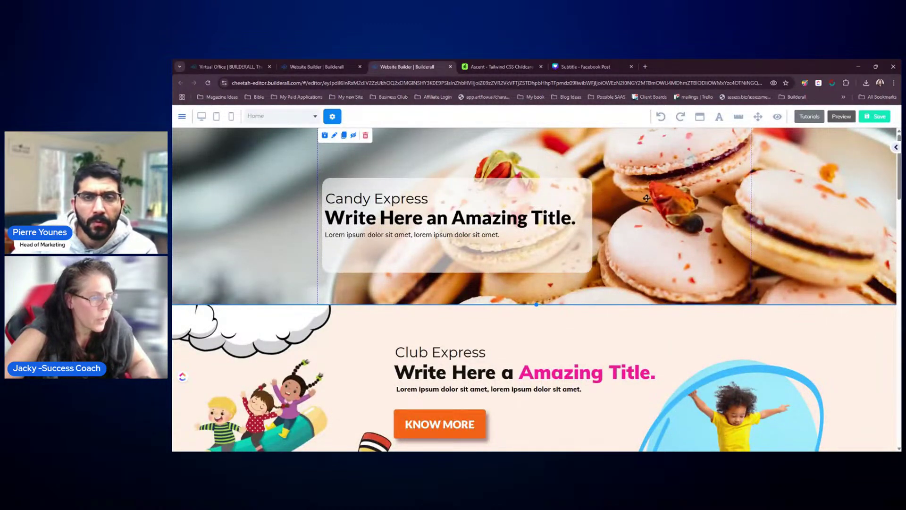
{"action": "double_click", "coordinate": [677, 184]}
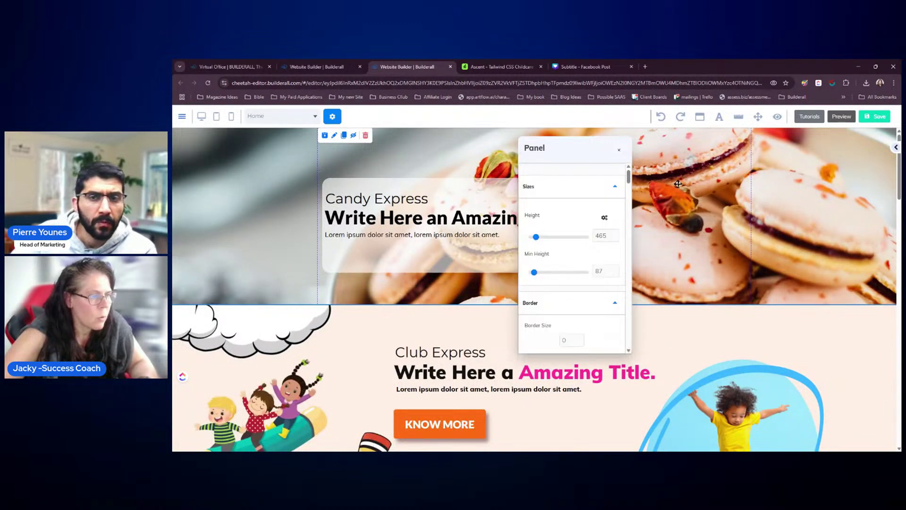
{"action": "left_click", "coordinate": [859, 163]}
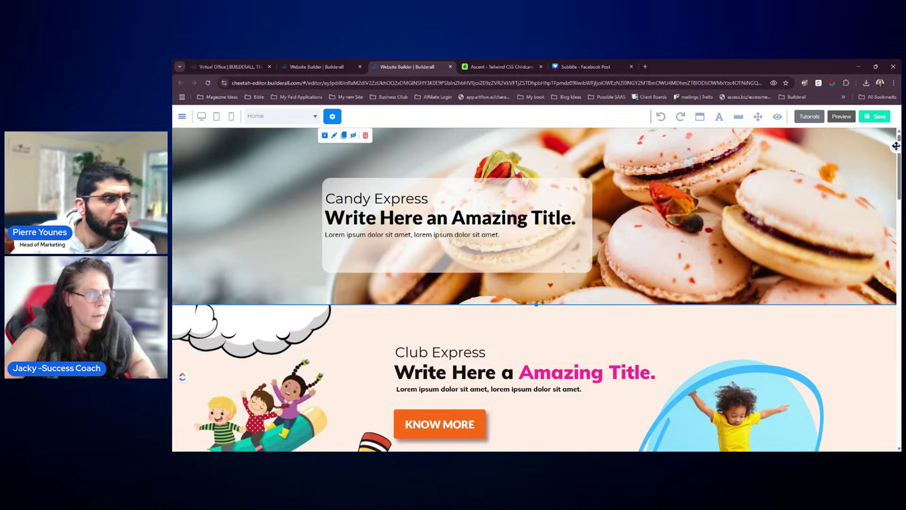
{"action": "left_click", "coordinate": [896, 148]}
{"action": "left_click", "coordinate": [805, 201]}
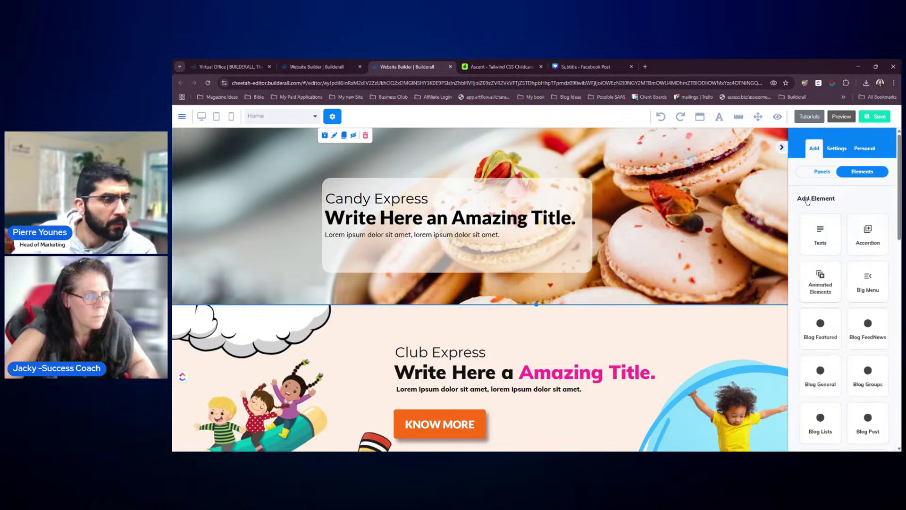
{"action": "scroll", "coordinate": [845, 283], "scroll_direction": "down", "scroll_amount": 5}
{"action": "left_click", "coordinate": [758, 216]}
{"action": "scroll", "coordinate": [871, 217], "scroll_direction": "down", "scroll_amount": 5}
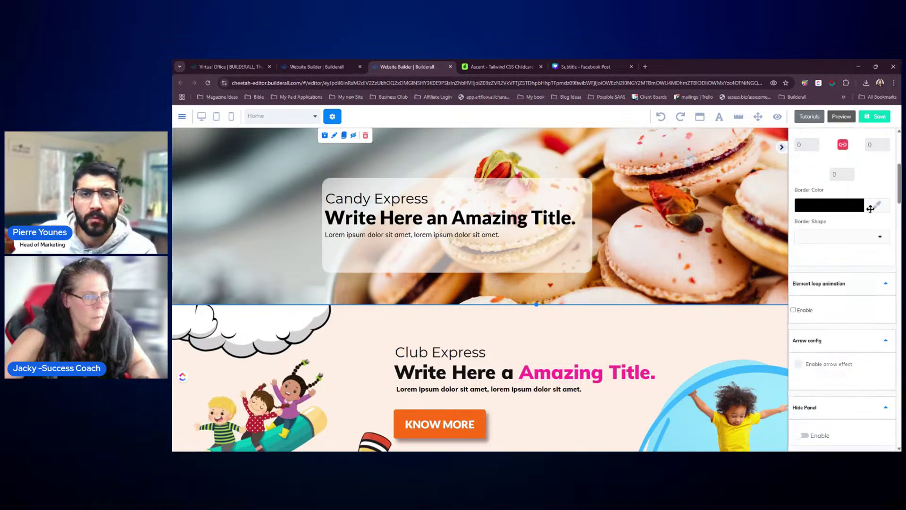
{"action": "left_click", "coordinate": [881, 268]}
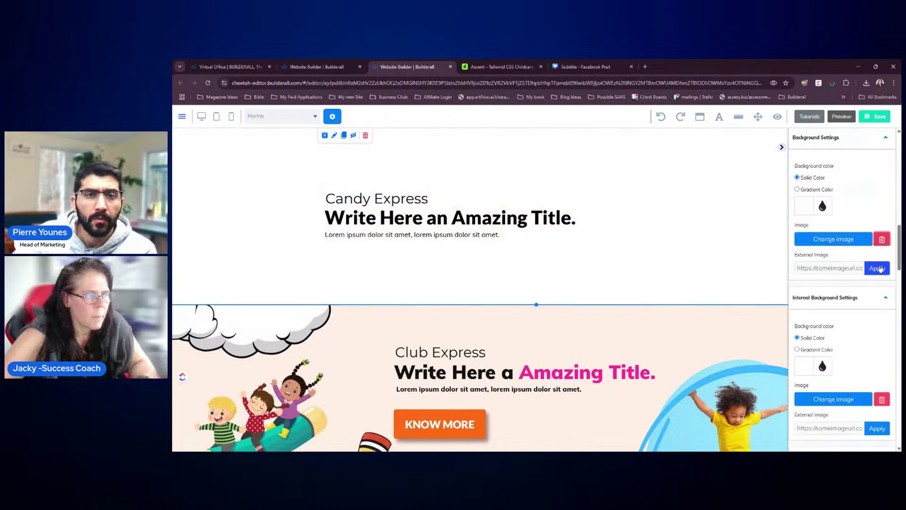
{"action": "left_click_drag", "start_coordinate": [555, 243], "coordinate": [550, 231]}
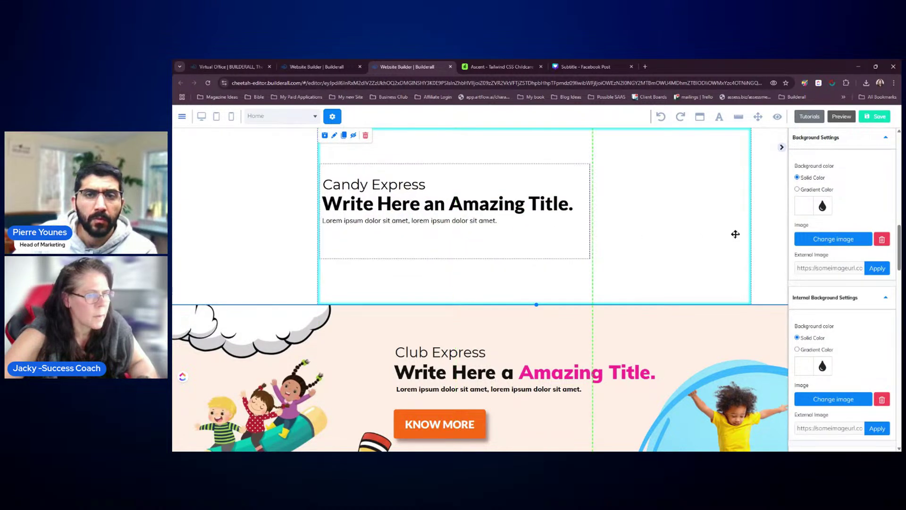
{"action": "scroll", "coordinate": [878, 208], "scroll_direction": "up", "scroll_amount": 5}
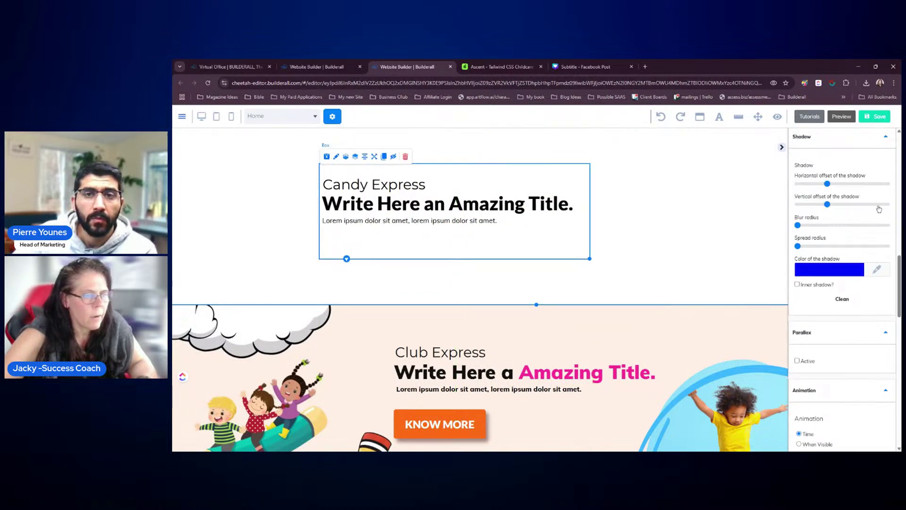
{"action": "scroll", "coordinate": [879, 206], "scroll_direction": "up", "scroll_amount": 4}
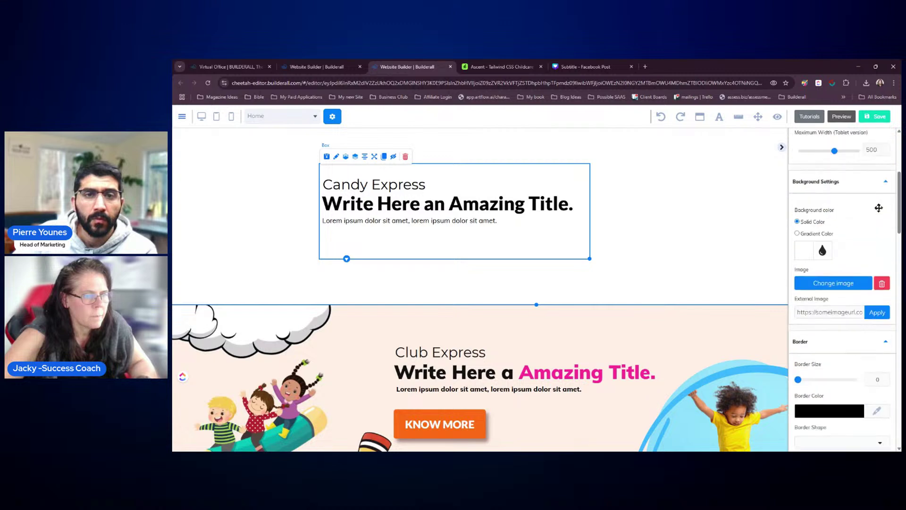
{"action": "left_click", "coordinate": [804, 269]}
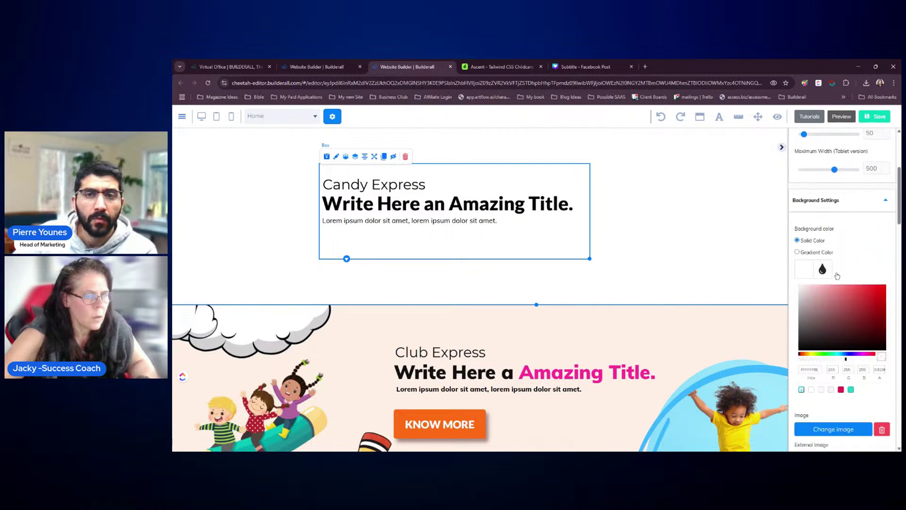
{"action": "left_click", "coordinate": [851, 390]}
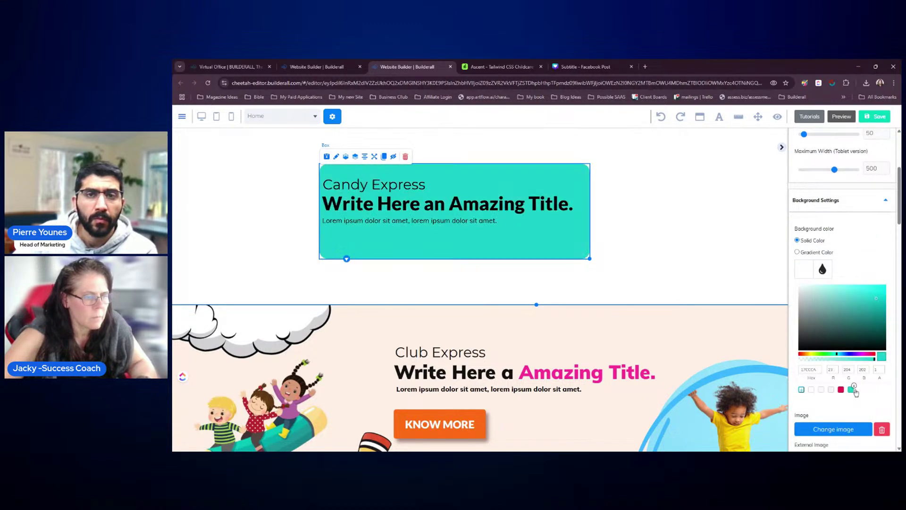
{"action": "left_click", "coordinate": [662, 116]}
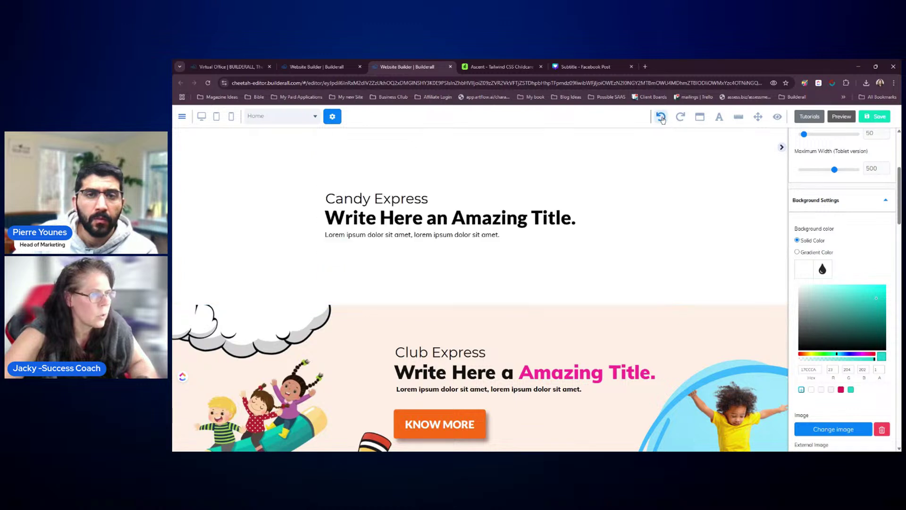
- Give the Candy Express panel a solid turquoise background colour from the saved swatches
{"action": "left_click", "coordinate": [718, 204]}
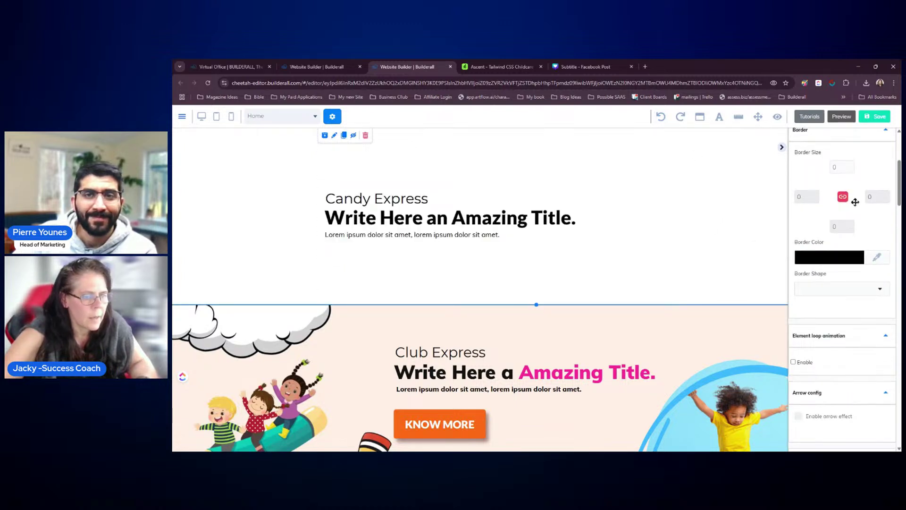
{"action": "scroll", "coordinate": [856, 202], "scroll_direction": "up", "scroll_amount": 4}
{"action": "scroll", "coordinate": [857, 206], "scroll_direction": "down", "scroll_amount": 5}
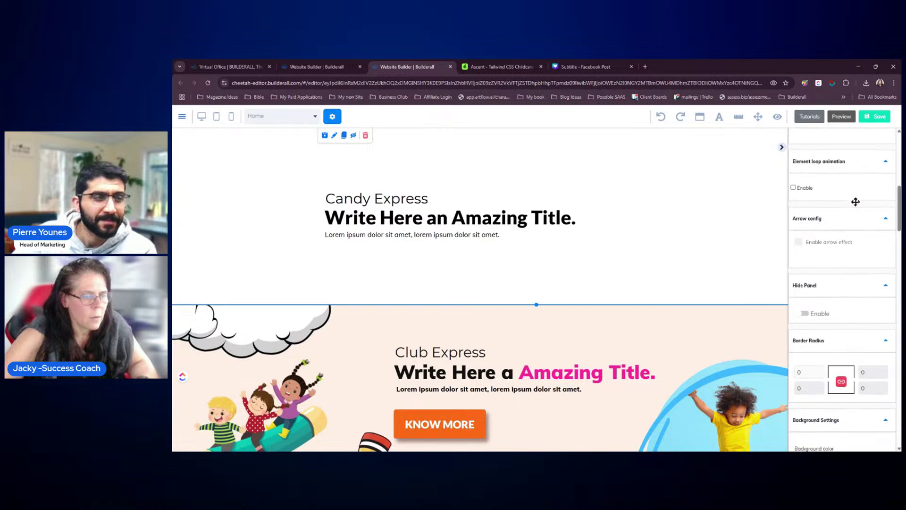
{"action": "left_click", "coordinate": [812, 239]}
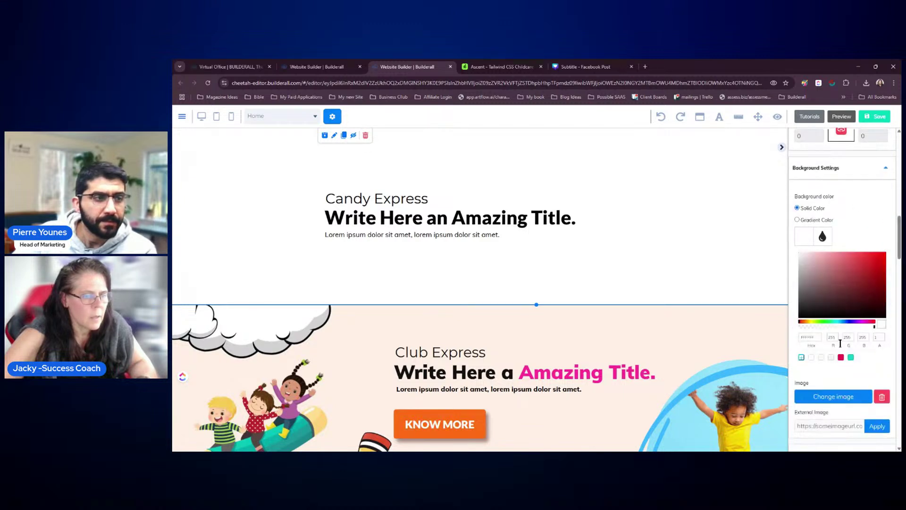
{"action": "left_click", "coordinate": [852, 358]}
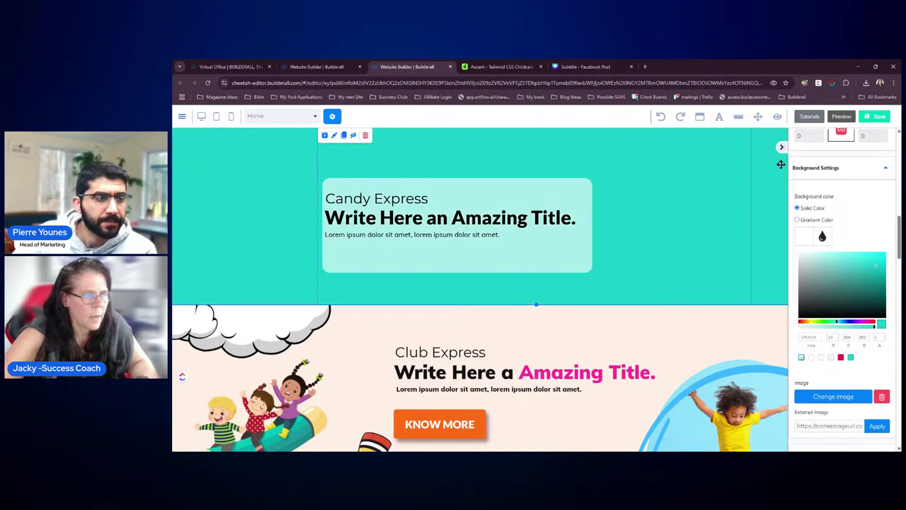
{"action": "left_click", "coordinate": [782, 147]}
- Move the Candy Express text box slightly up and to the left within the panel, and check its border and shadow settings
{"action": "left_click", "coordinate": [561, 249]}
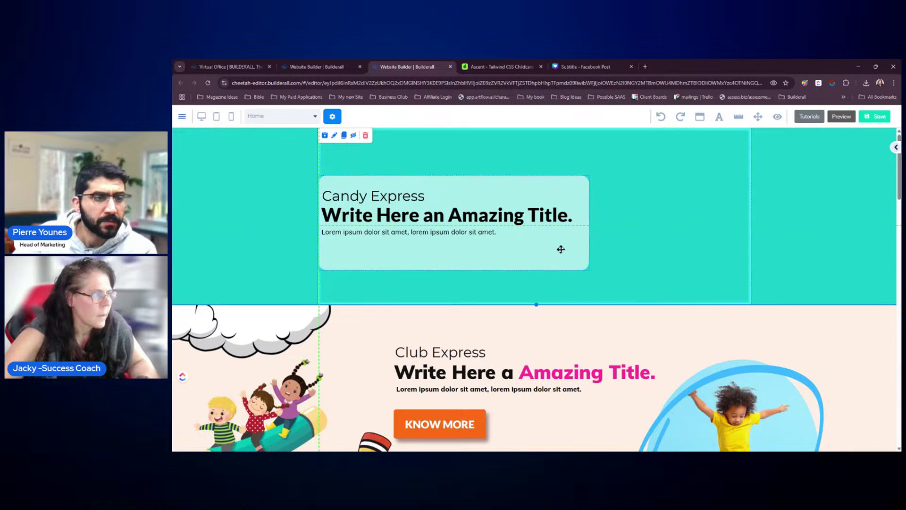
{"action": "double_click", "coordinate": [561, 245]}
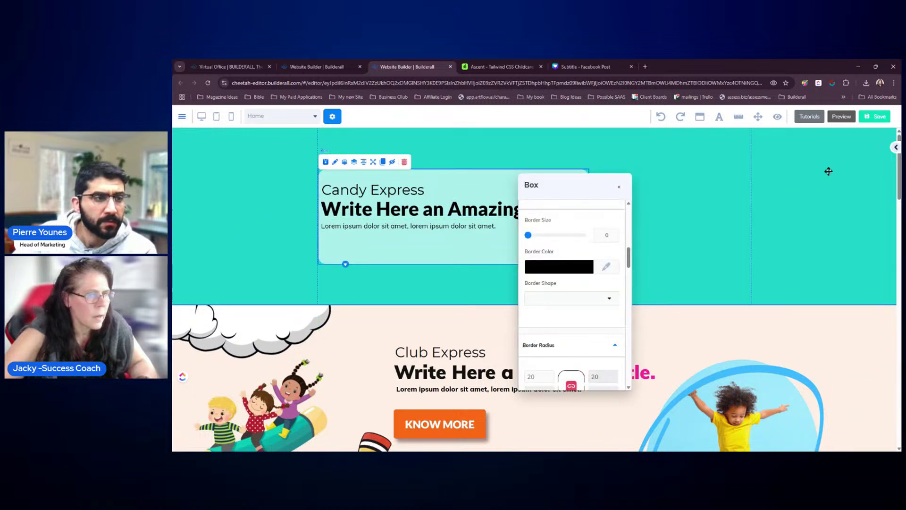
{"action": "scroll", "coordinate": [581, 269], "scroll_direction": "down", "scroll_amount": 4}
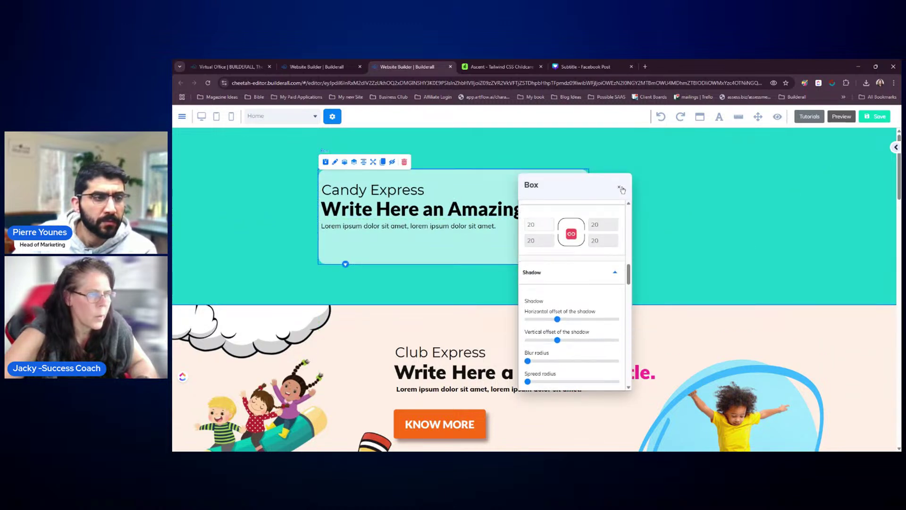
{"action": "left_click", "coordinate": [620, 188]}
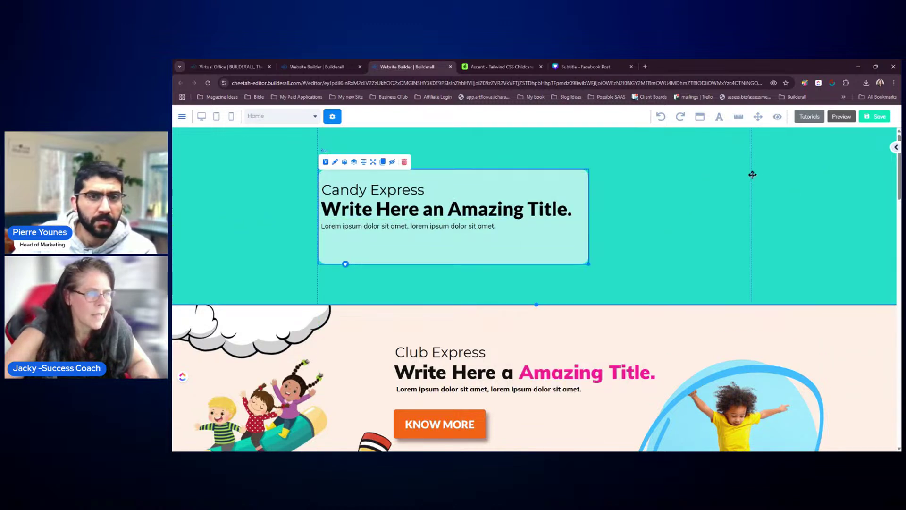
- Make the Candy Express text box's white background fully transparent by lowering its colour opacity to 0
{"action": "left_click", "coordinate": [893, 149]}
{"action": "left_click", "coordinate": [571, 239]}
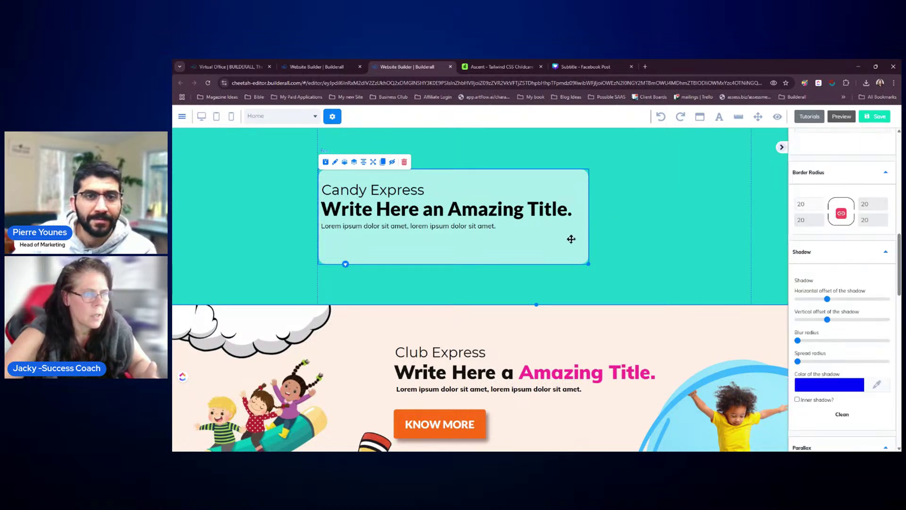
{"action": "scroll", "coordinate": [837, 249], "scroll_direction": "down", "scroll_amount": 5}
{"action": "scroll", "coordinate": [844, 245], "scroll_direction": "down", "scroll_amount": 2}
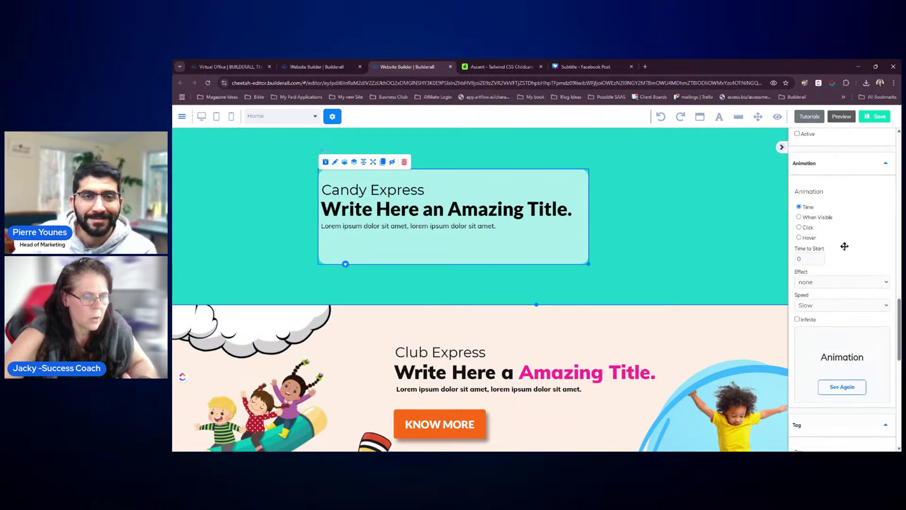
{"action": "scroll", "coordinate": [850, 246], "scroll_direction": "up", "scroll_amount": 8}
{"action": "scroll", "coordinate": [854, 247], "scroll_direction": "up", "scroll_amount": 5}
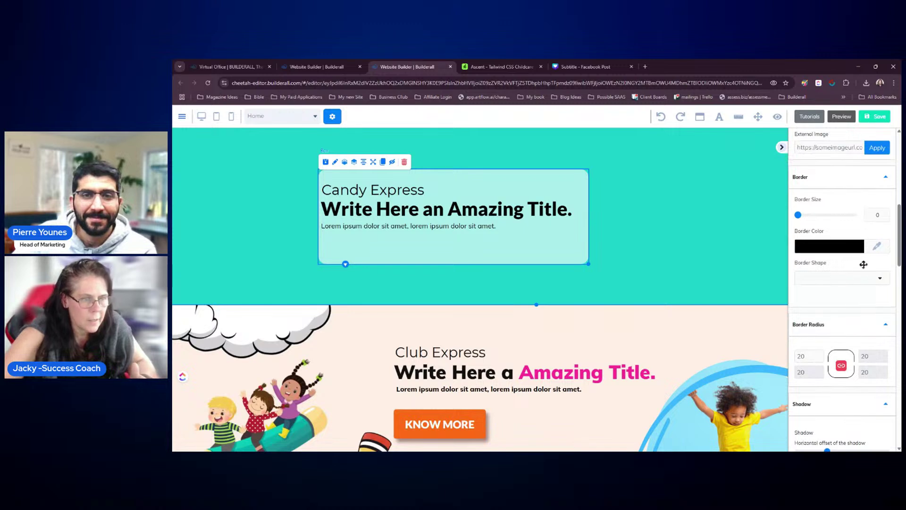
{"action": "scroll", "coordinate": [852, 264], "scroll_direction": "up", "scroll_amount": 2}
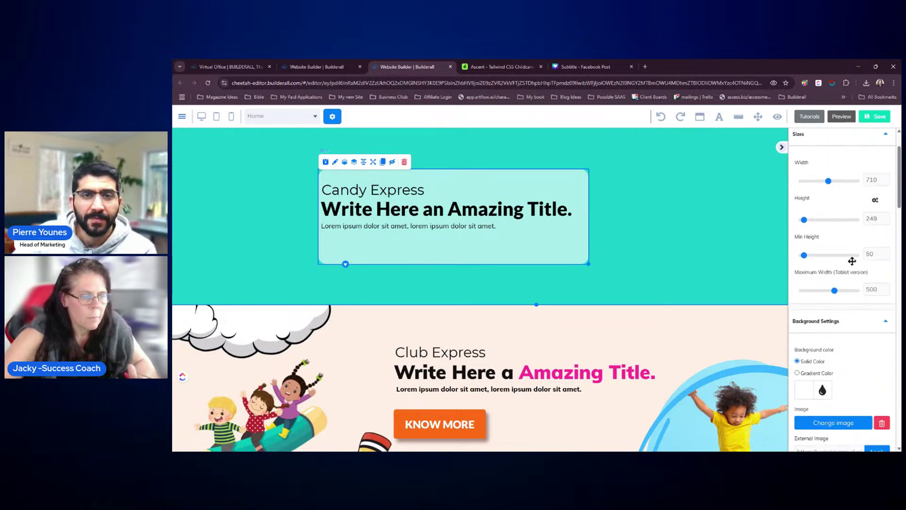
{"action": "scroll", "coordinate": [852, 267], "scroll_direction": "down", "scroll_amount": 2}
{"action": "scroll", "coordinate": [853, 267], "scroll_direction": "down", "scroll_amount": 1}
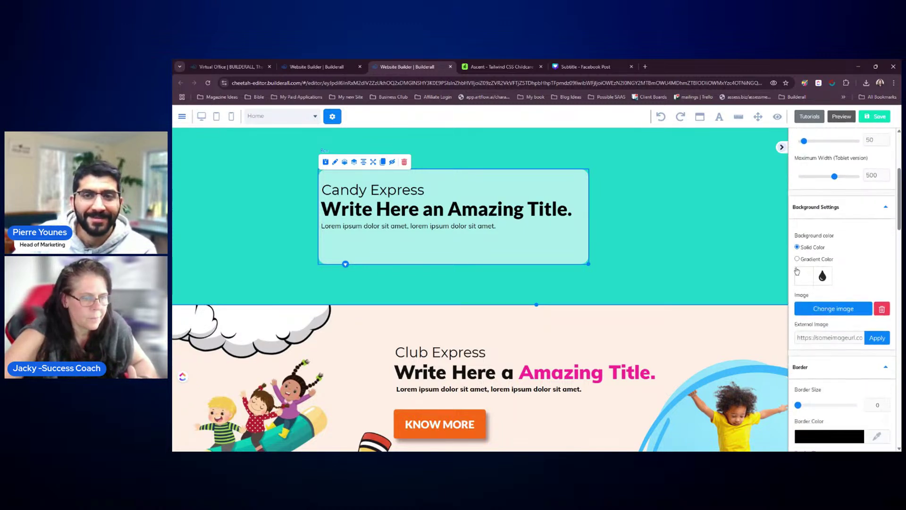
{"action": "left_click", "coordinate": [805, 280]}
{"action": "left_click_drag", "start_coordinate": [847, 369], "coordinate": [800, 367]}
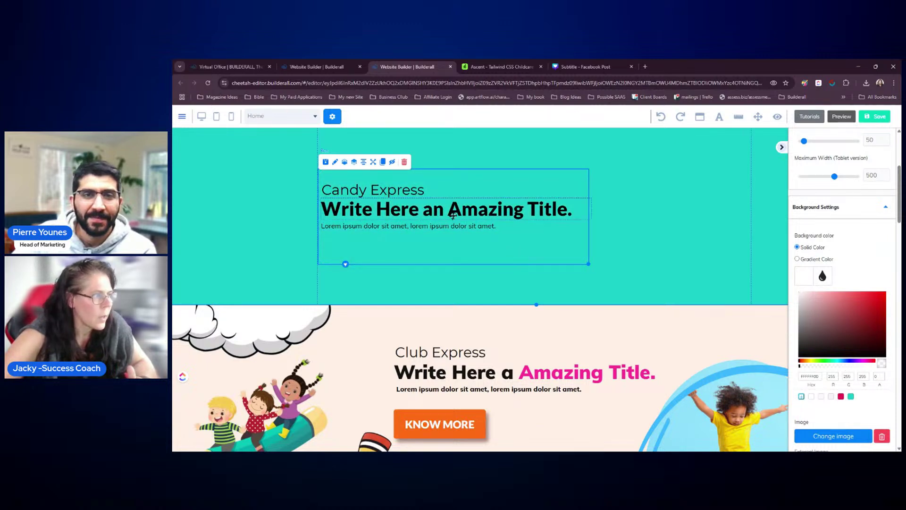
- Change the "Candy Express" heading's text colour to white and save the text
{"action": "left_click", "coordinate": [393, 191]}
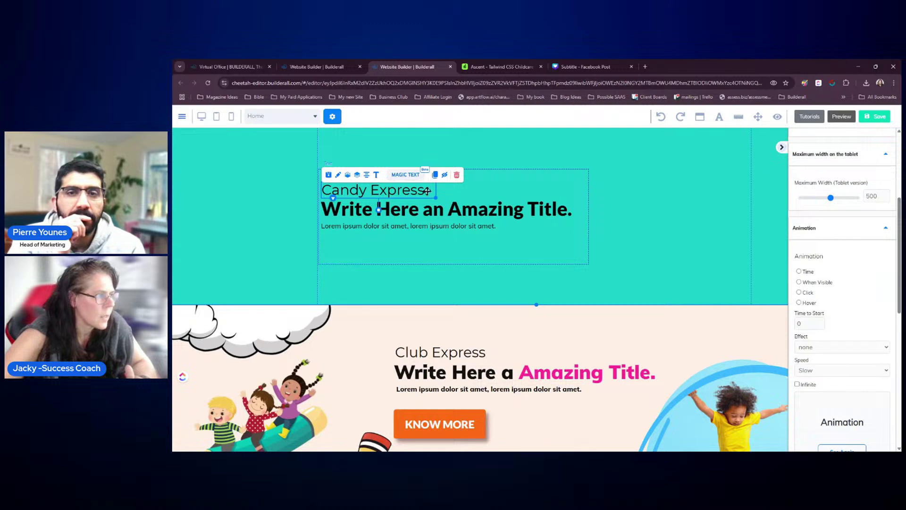
{"action": "left_click", "coordinate": [406, 175]}
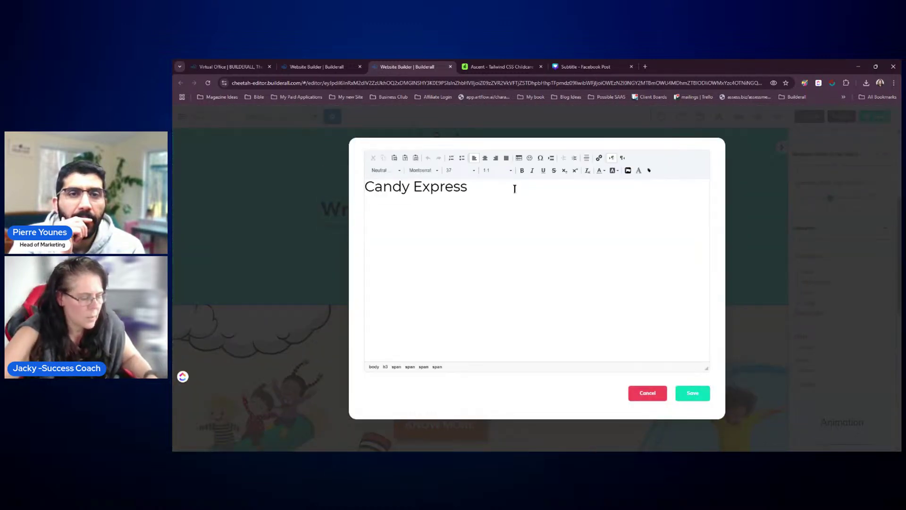
{"action": "triple_click", "coordinate": [514, 189]}
{"action": "left_click", "coordinate": [604, 171]}
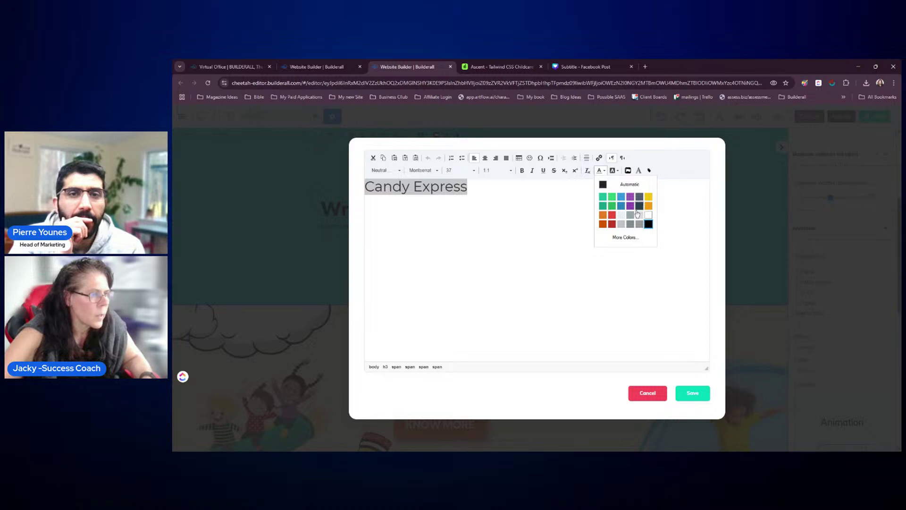
{"action": "left_click", "coordinate": [649, 216]}
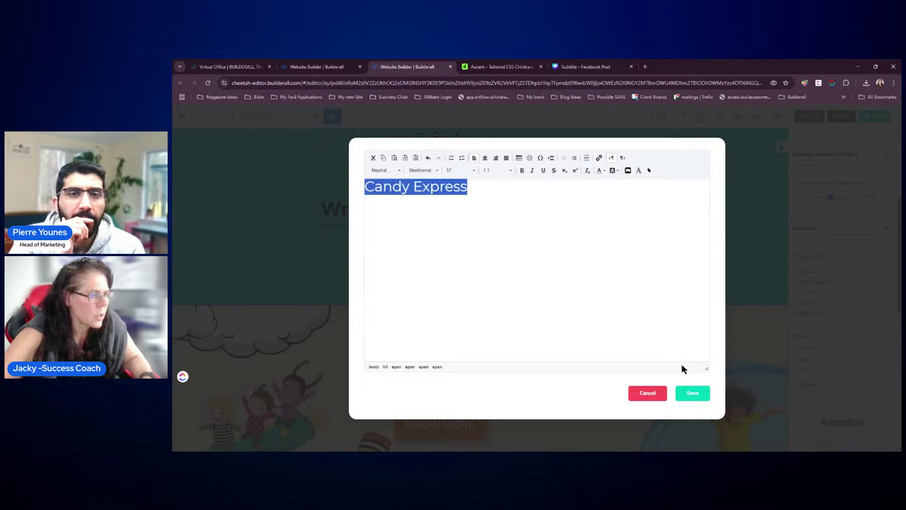
{"action": "left_click", "coordinate": [689, 393]}
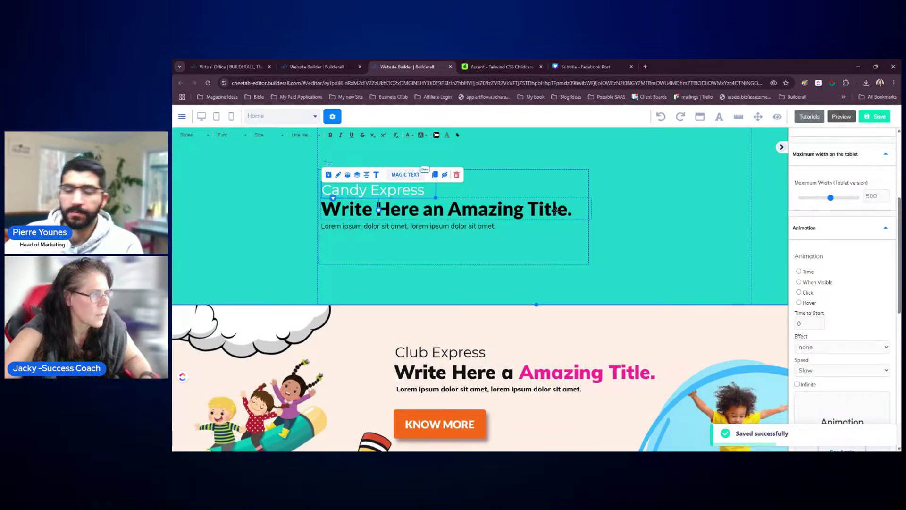
- Change the whole "Write Here an Amazing Title." text to white
{"action": "left_click", "coordinate": [557, 210]}
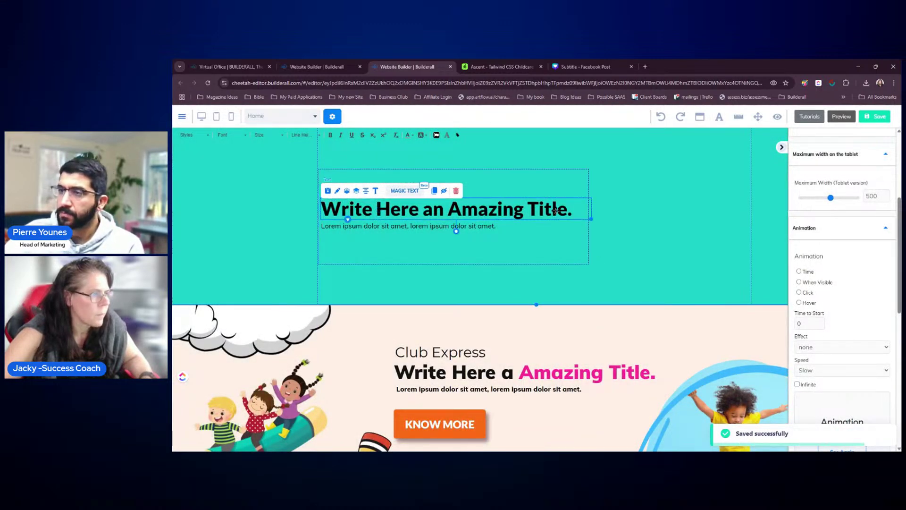
{"action": "double_click", "coordinate": [580, 212]}
{"action": "left_click_drag", "start_coordinate": [576, 214], "coordinate": [321, 211]}
{"action": "left_click", "coordinate": [562, 189]}
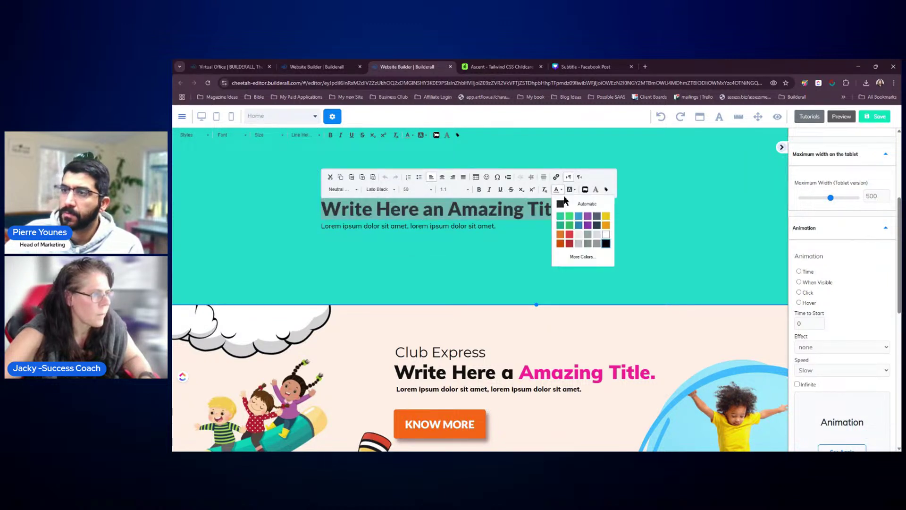
{"action": "left_click", "coordinate": [604, 234]}
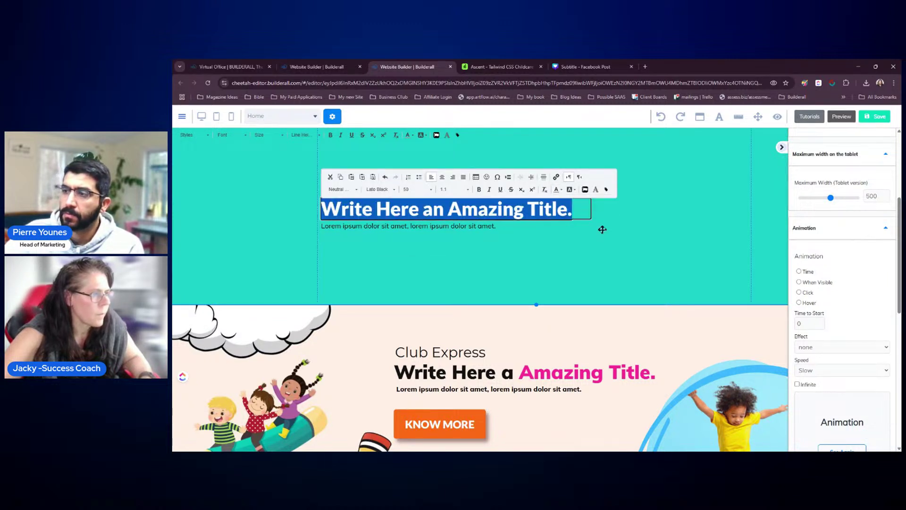
- Change the "Lorem ipsum dolor sit amet" line under the Candy Express title to white text
{"action": "left_click", "coordinate": [498, 226]}
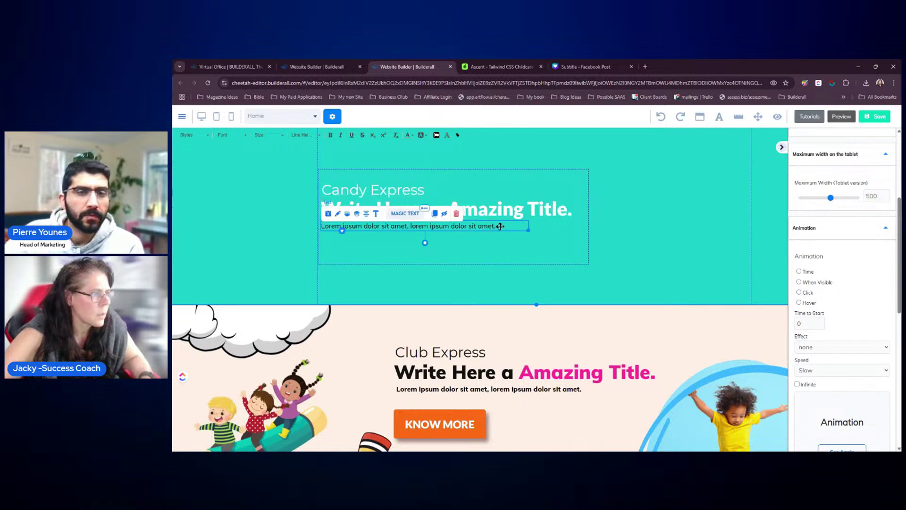
{"action": "left_click", "coordinate": [499, 226]}
{"action": "triple_click", "coordinate": [496, 226]}
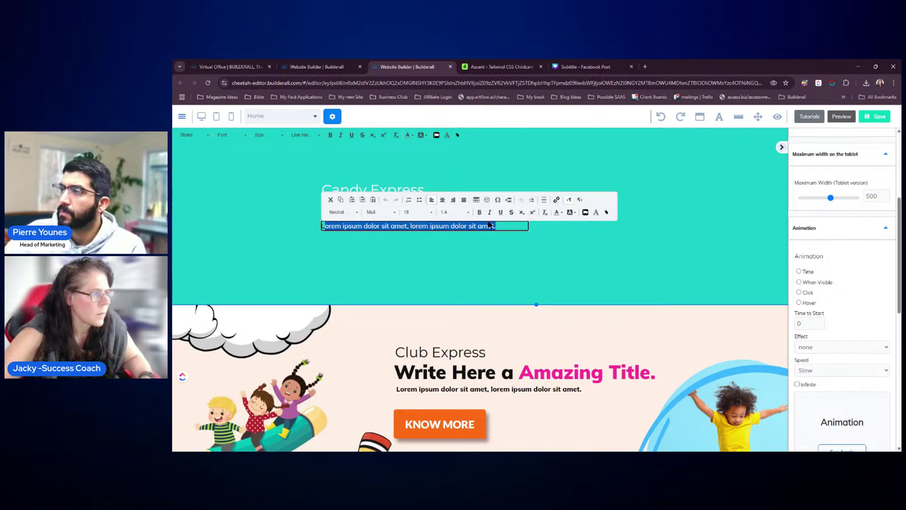
{"action": "left_click", "coordinate": [562, 213]}
{"action": "left_click", "coordinate": [607, 257]}
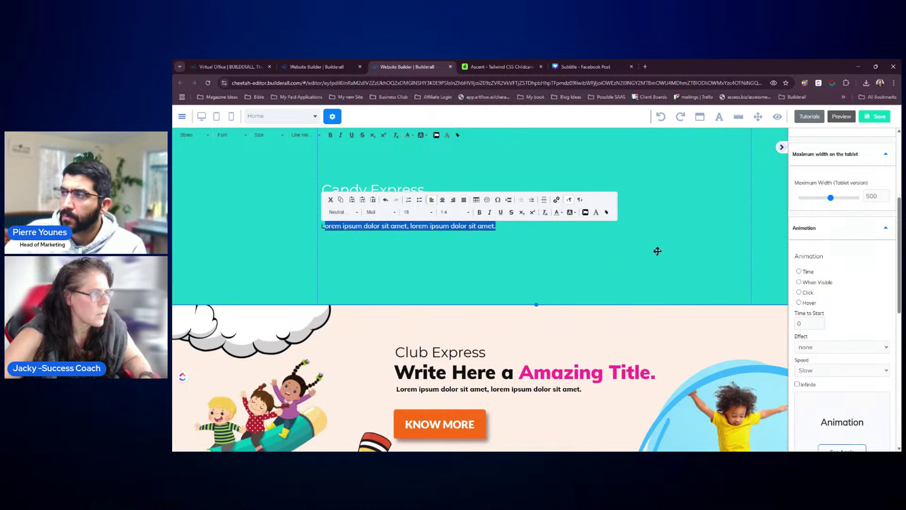
{"action": "left_click", "coordinate": [656, 250]}
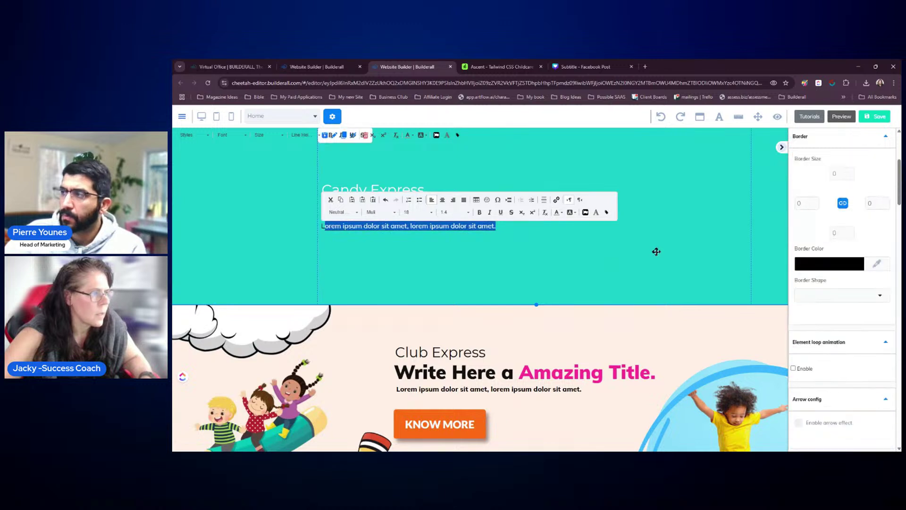
{"action": "left_click", "coordinate": [782, 149]}
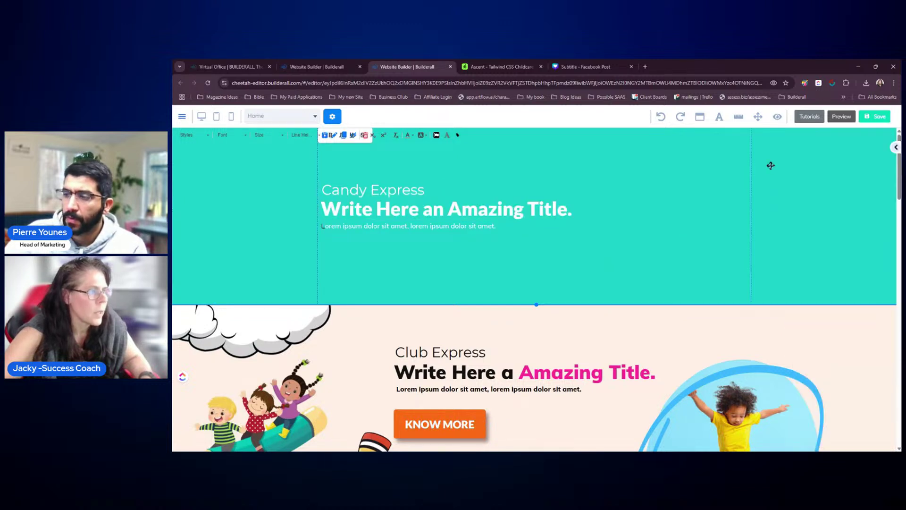
- Add a horizontal image element to the Candy Express panel, beside the title text
{"action": "left_click", "coordinate": [896, 148]}
{"action": "scroll", "coordinate": [860, 221], "scroll_direction": "down", "scroll_amount": 3}
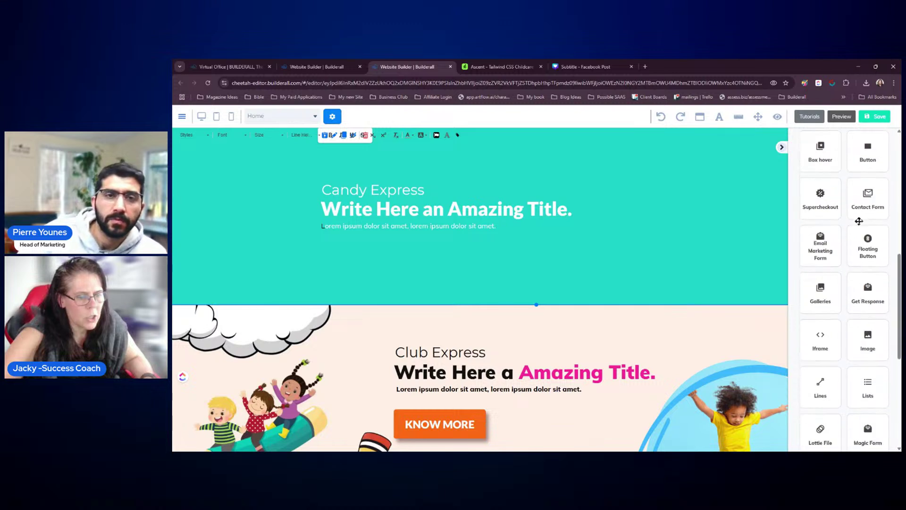
{"action": "scroll", "coordinate": [859, 221], "scroll_direction": "down", "scroll_amount": 2}
{"action": "left_click", "coordinate": [866, 258]}
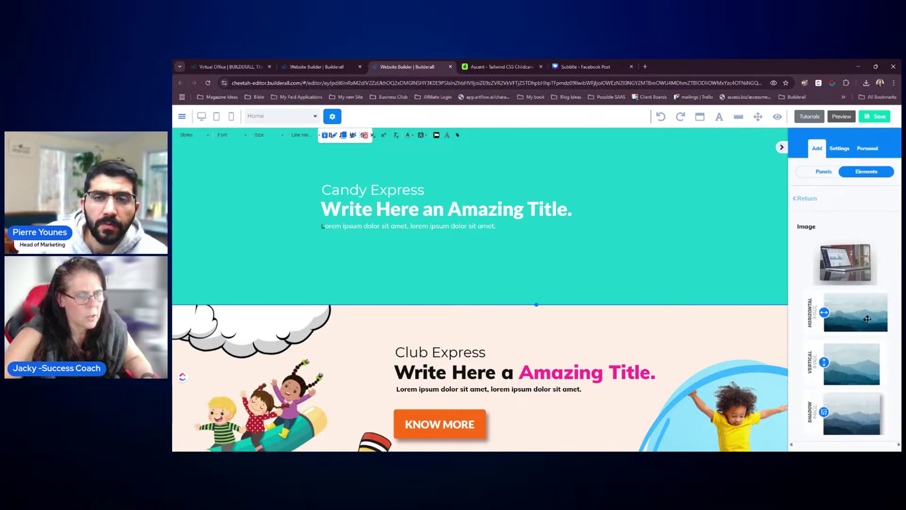
{"action": "left_click_drag", "start_coordinate": [861, 317], "coordinate": [692, 203]}
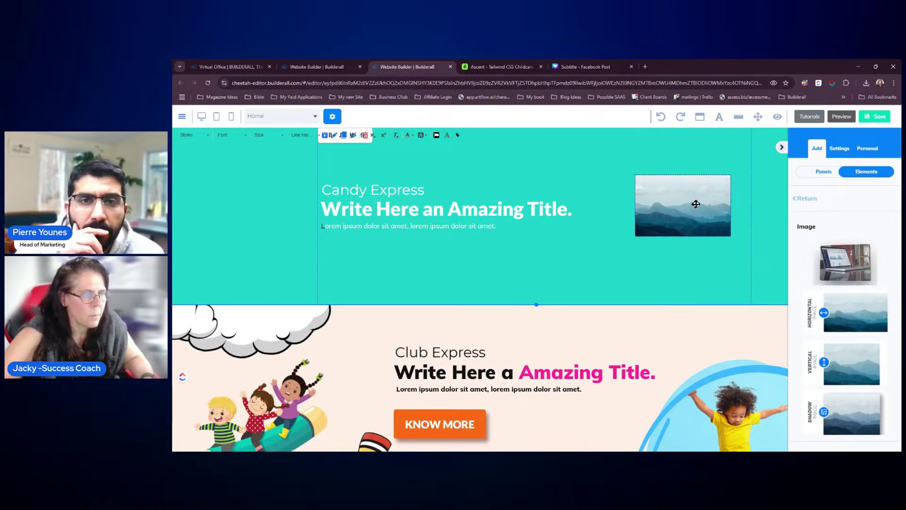
- Replace the placeholder picture with the jumping child "Untitled design.png" from My Files
{"action": "left_click", "coordinate": [834, 355]}
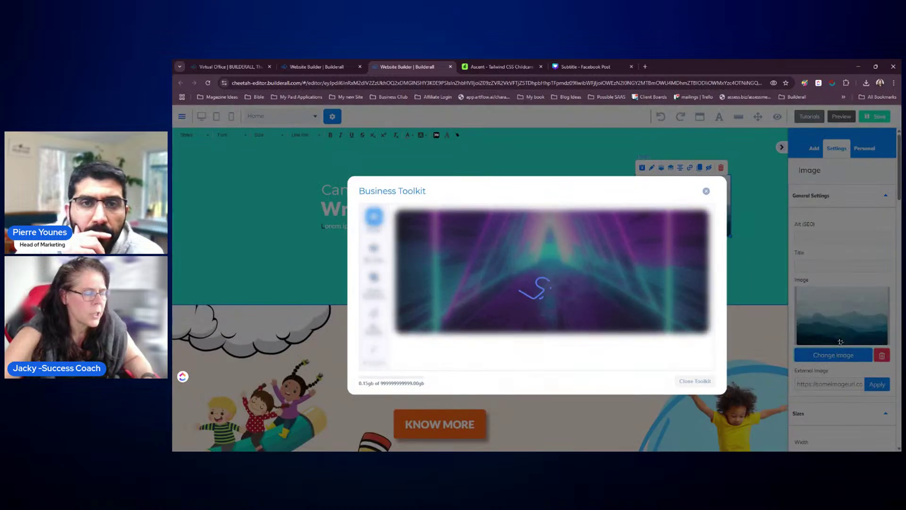
{"action": "left_click", "coordinate": [584, 333]}
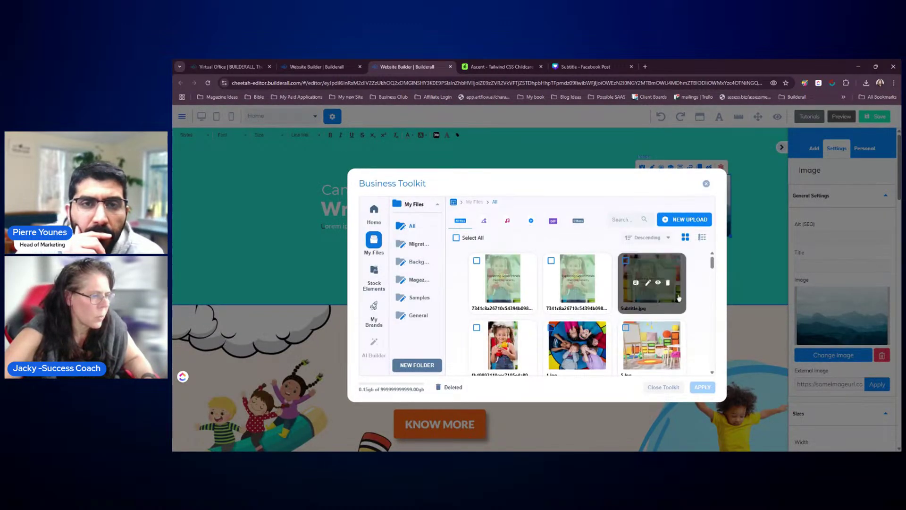
{"action": "scroll", "coordinate": [679, 298], "scroll_direction": "down", "scroll_amount": 5}
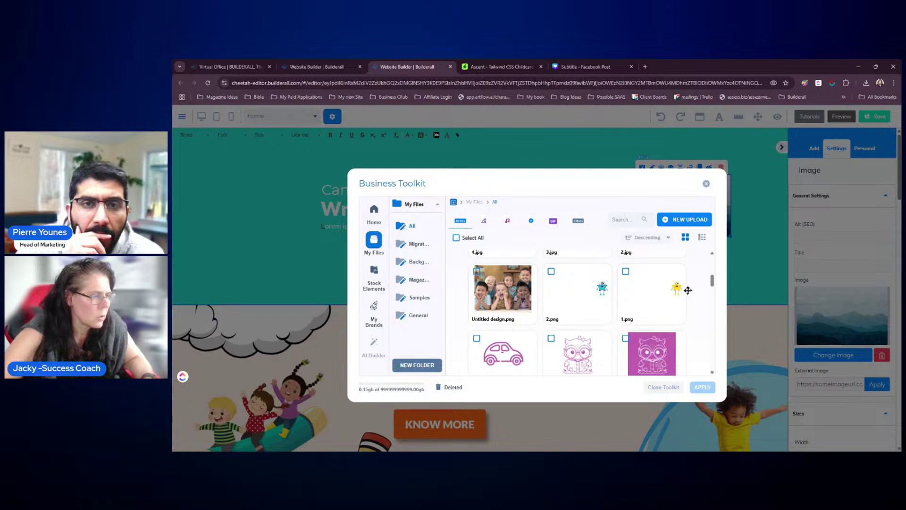
{"action": "scroll", "coordinate": [688, 290], "scroll_direction": "down", "scroll_amount": 3}
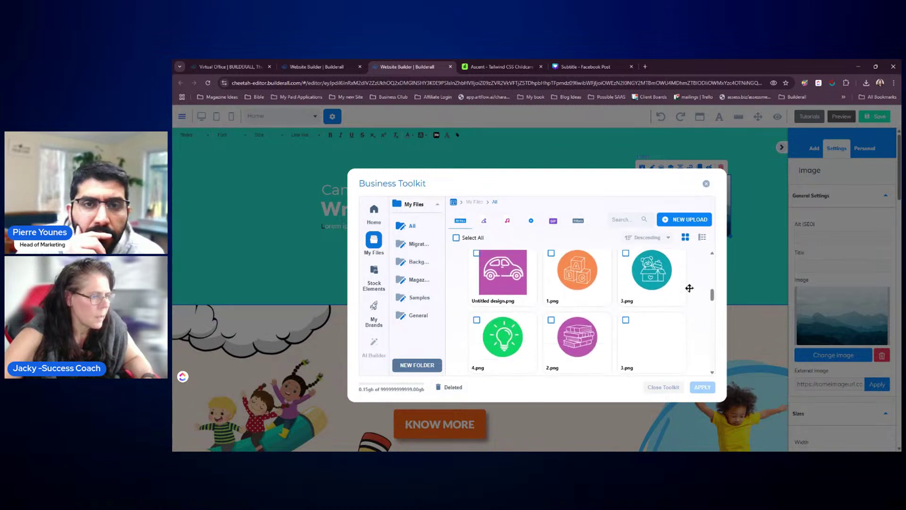
{"action": "scroll", "coordinate": [689, 288], "scroll_direction": "down", "scroll_amount": 4}
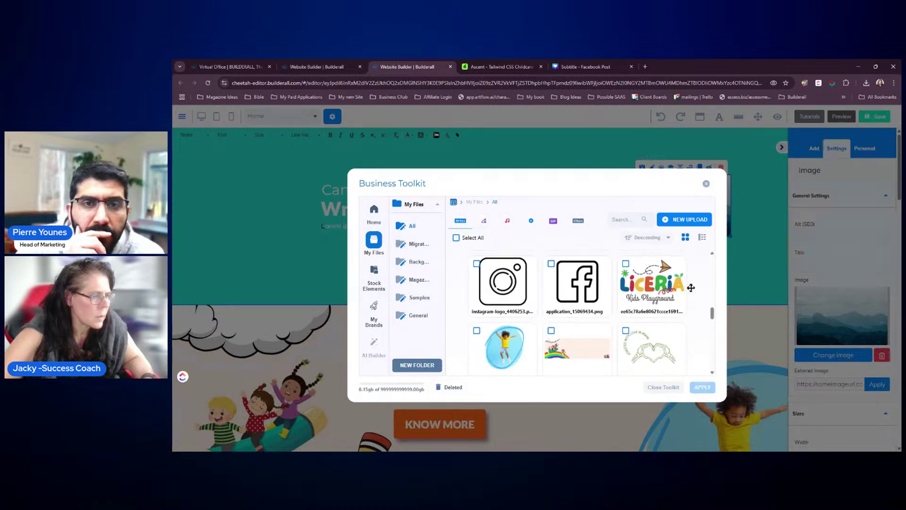
{"action": "scroll", "coordinate": [506, 340], "scroll_direction": "down", "scroll_amount": 1}
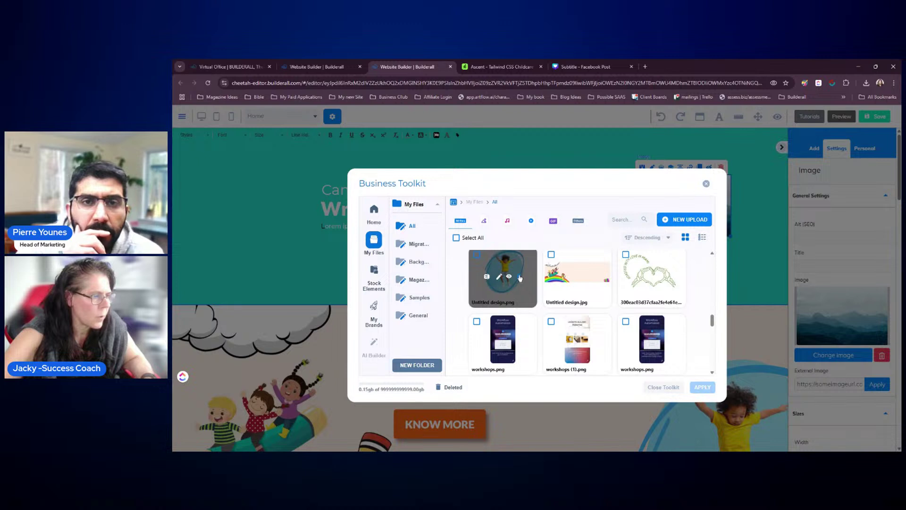
{"action": "left_click", "coordinate": [520, 278]}
{"action": "left_click", "coordinate": [541, 305]}
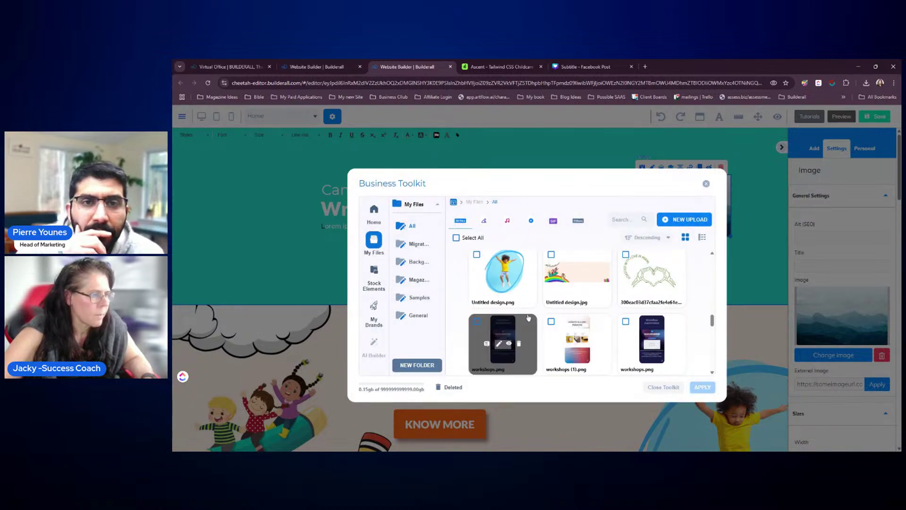
{"action": "left_click", "coordinate": [477, 255]}
{"action": "left_click", "coordinate": [698, 387]}
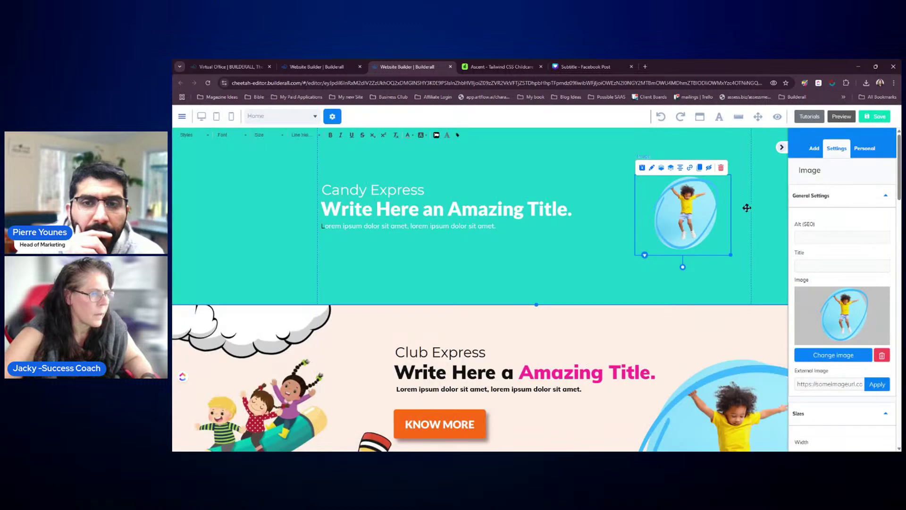
- Enlarge the jumping child image to nearly the full panel height and position it beside the title
{"action": "left_click", "coordinate": [781, 147]}
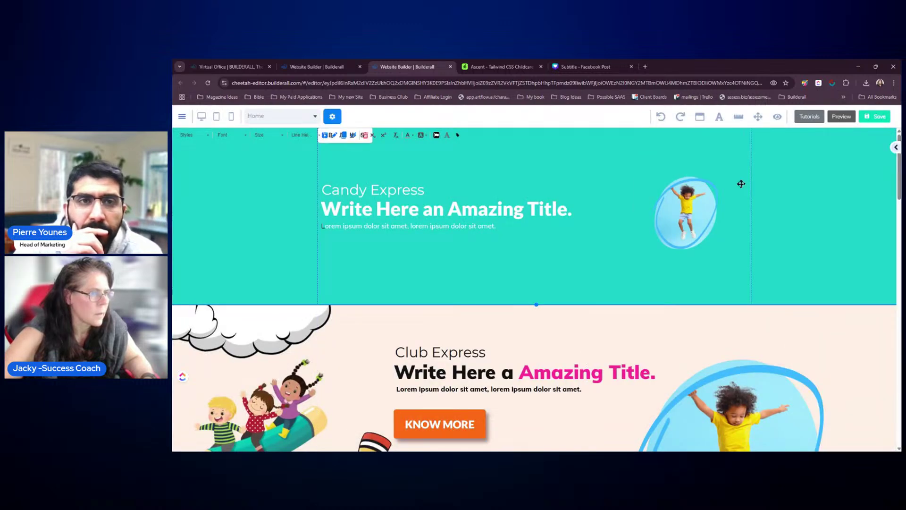
{"action": "left_click_drag", "start_coordinate": [741, 181], "coordinate": [793, 285]}
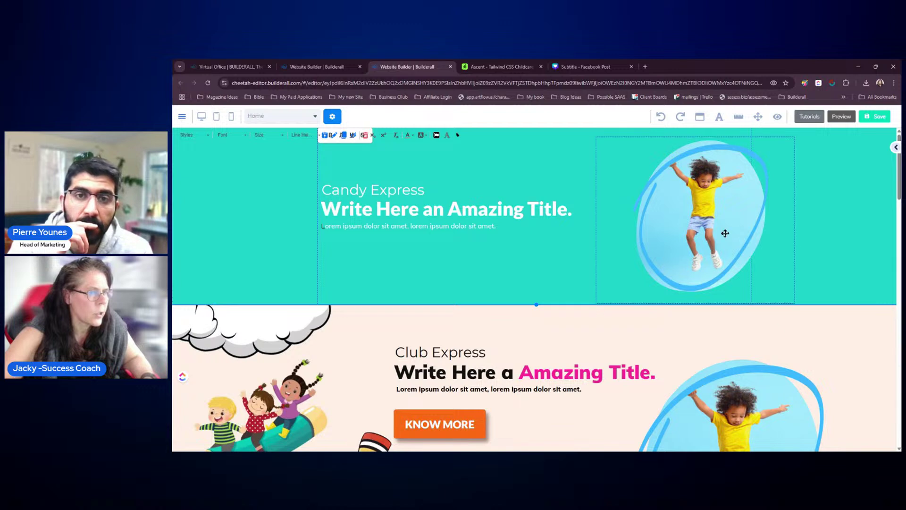
{"action": "left_click_drag", "start_coordinate": [724, 233], "coordinate": [756, 233]}
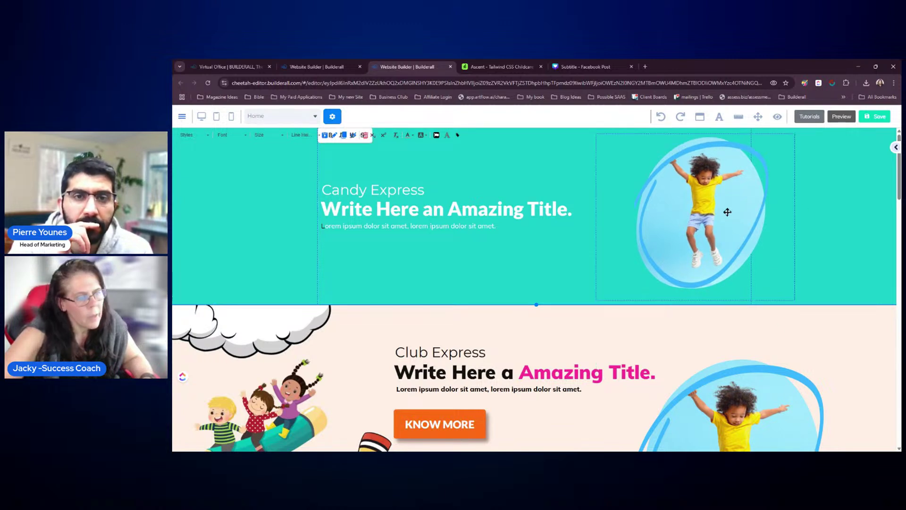
- In the mobile version, move the jumping child image above the Candy Express text and hide it on mobile
{"action": "left_click", "coordinate": [233, 116]}
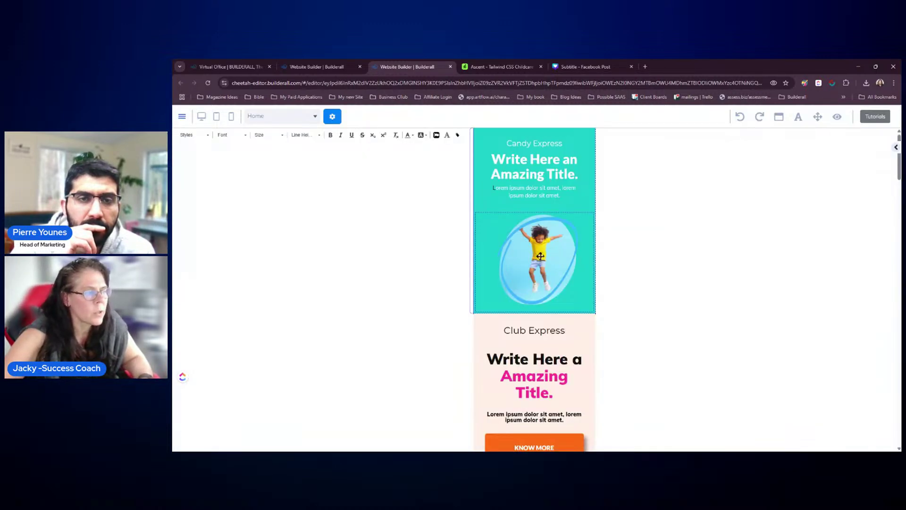
{"action": "left_click", "coordinate": [540, 256]}
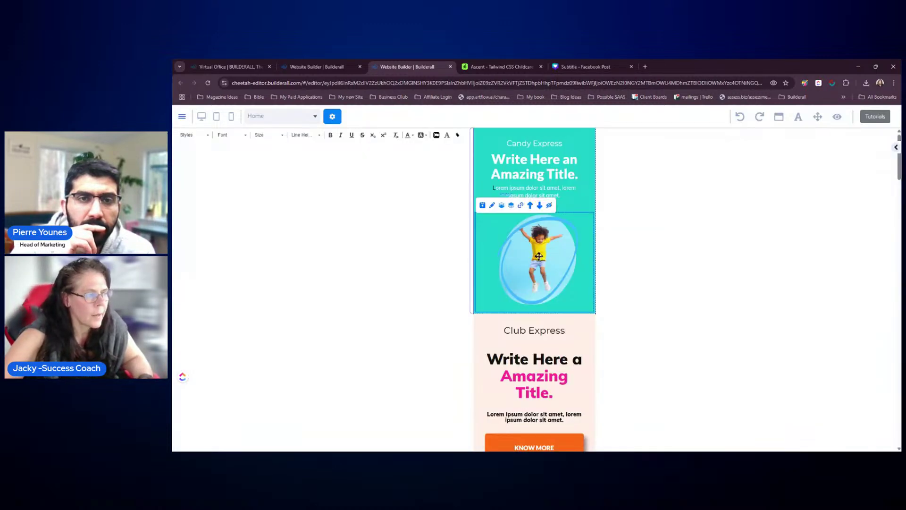
{"action": "left_click", "coordinate": [531, 205]}
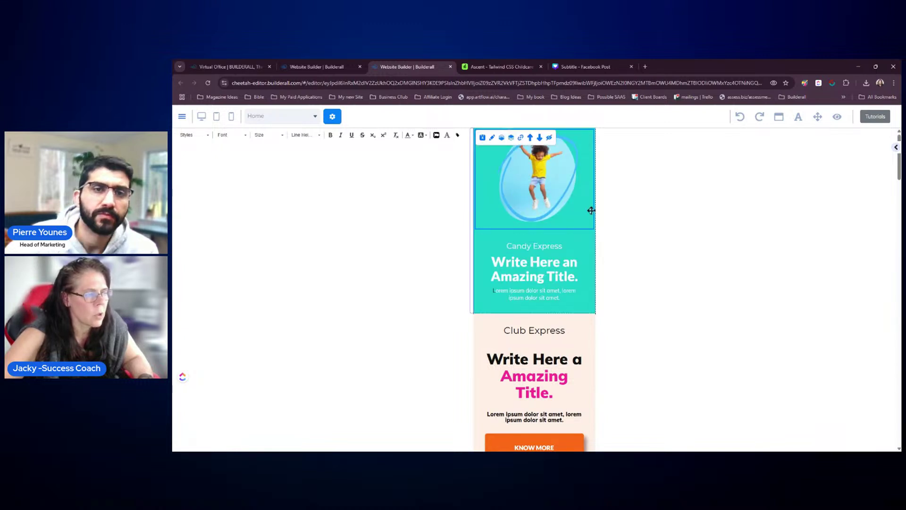
{"action": "left_click", "coordinate": [550, 138]}
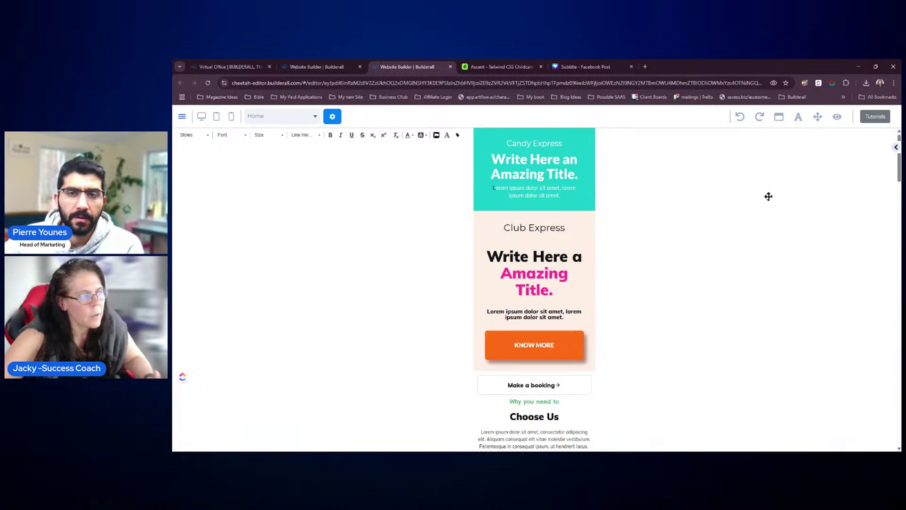
{"action": "left_click", "coordinate": [201, 116]}
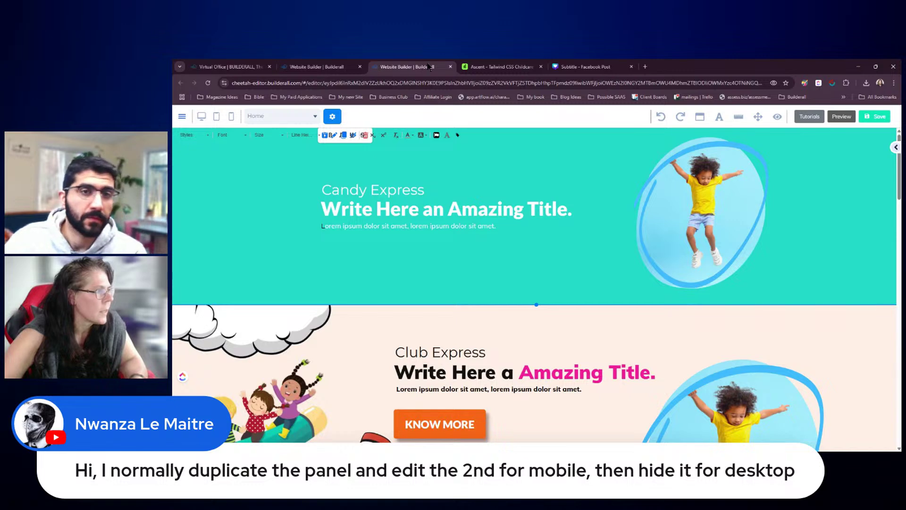
- Open the Home page of the website "My Cheetah website" in the page editor
{"action": "left_click", "coordinate": [317, 67]}
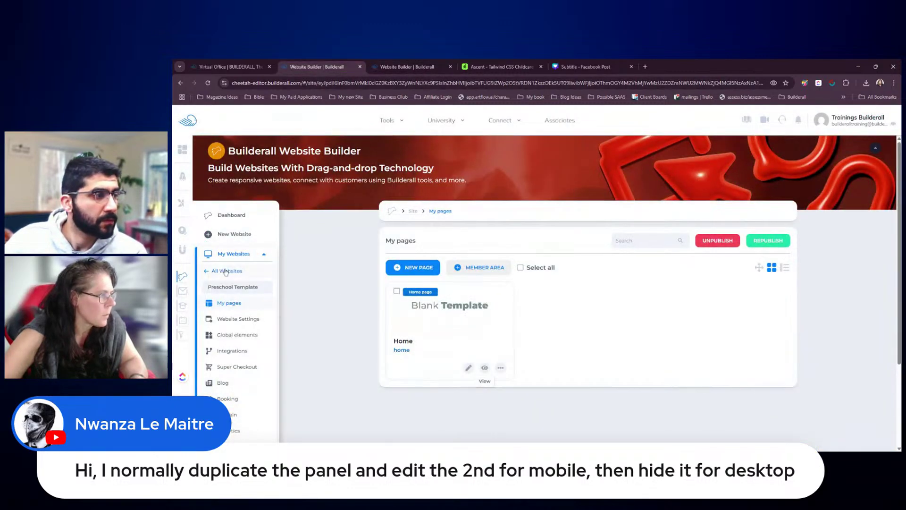
{"action": "left_click", "coordinate": [225, 272]}
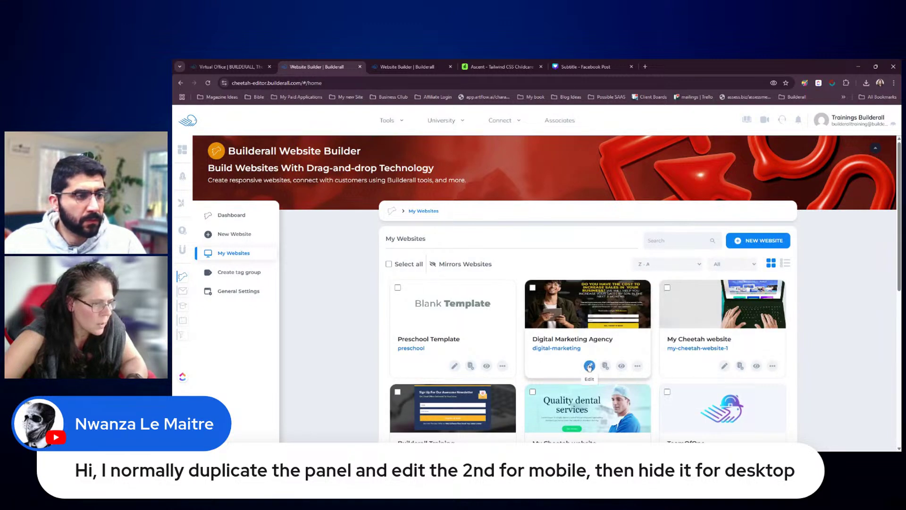
{"action": "left_click", "coordinate": [740, 366]}
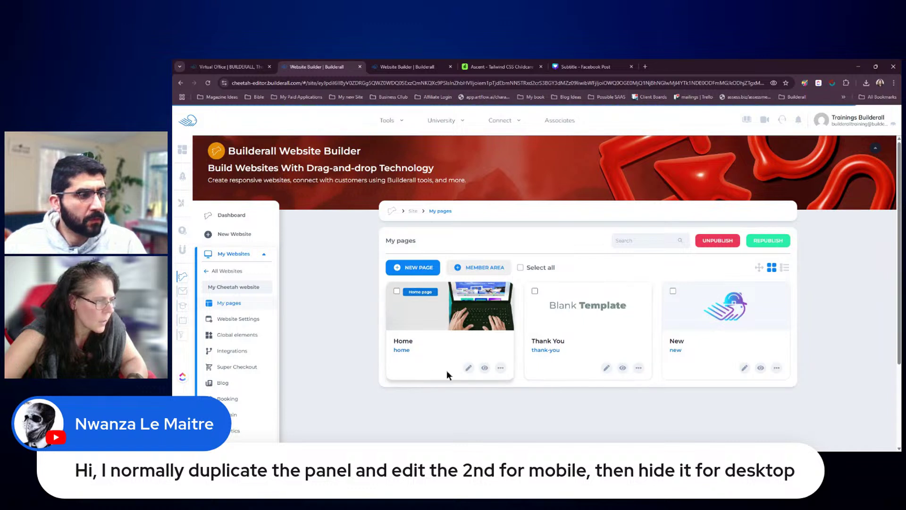
{"action": "left_click", "coordinate": [469, 368]}
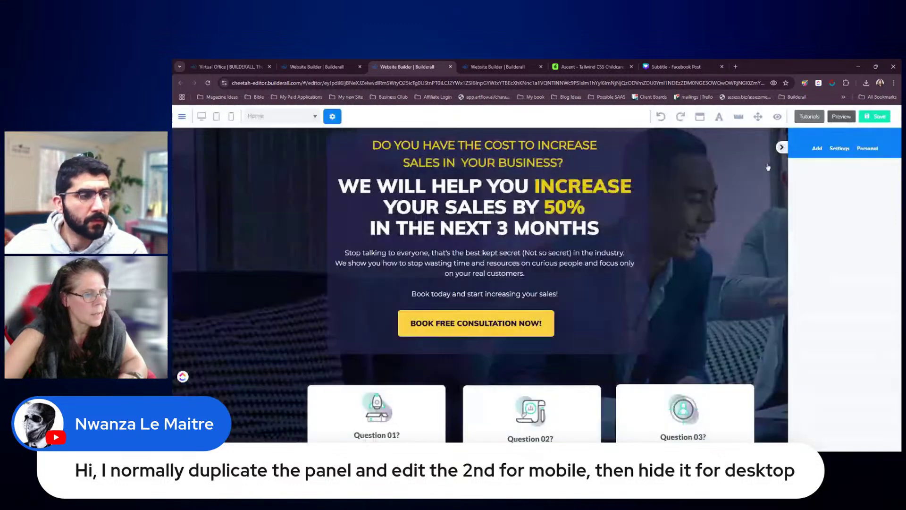
{"action": "left_click", "coordinate": [783, 148]}
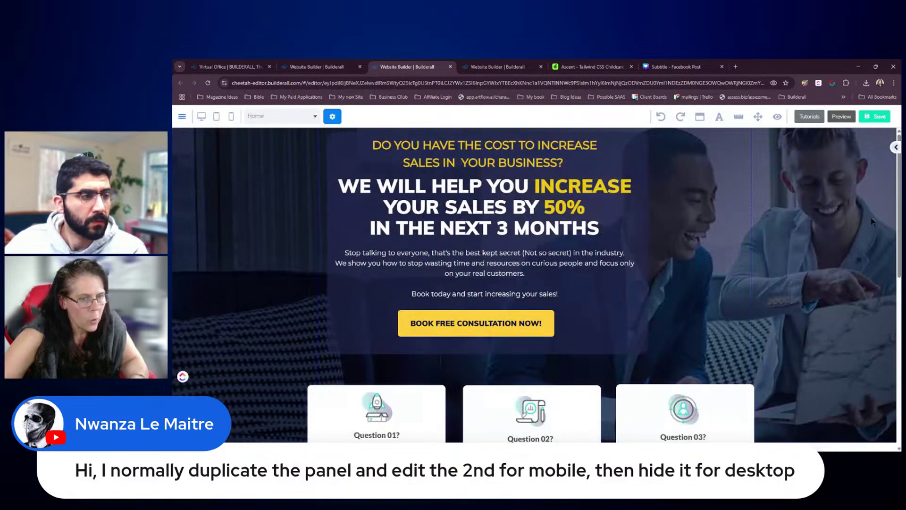
- Compare the desktop and mobile layouts of the sales banner and the question cards below it
{"action": "scroll", "coordinate": [872, 222], "scroll_direction": "down", "scroll_amount": 2}
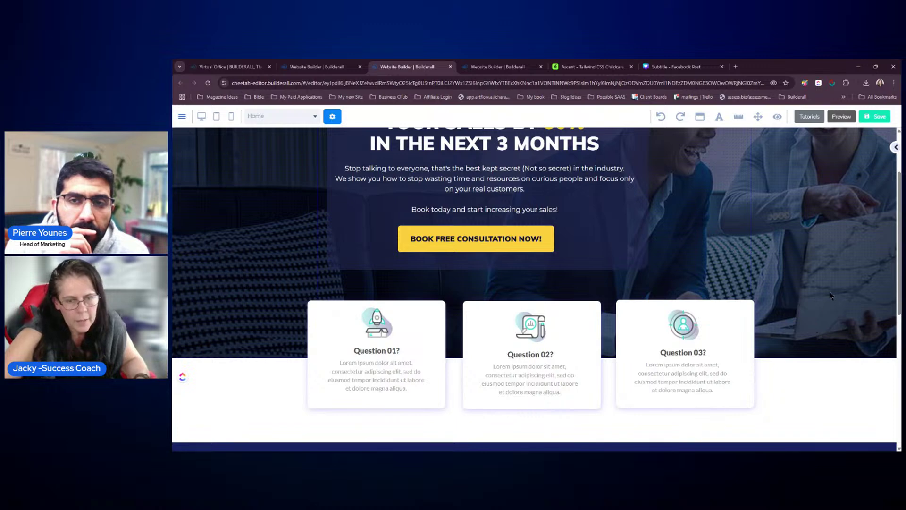
{"action": "scroll", "coordinate": [820, 261], "scroll_direction": "up", "scroll_amount": 2}
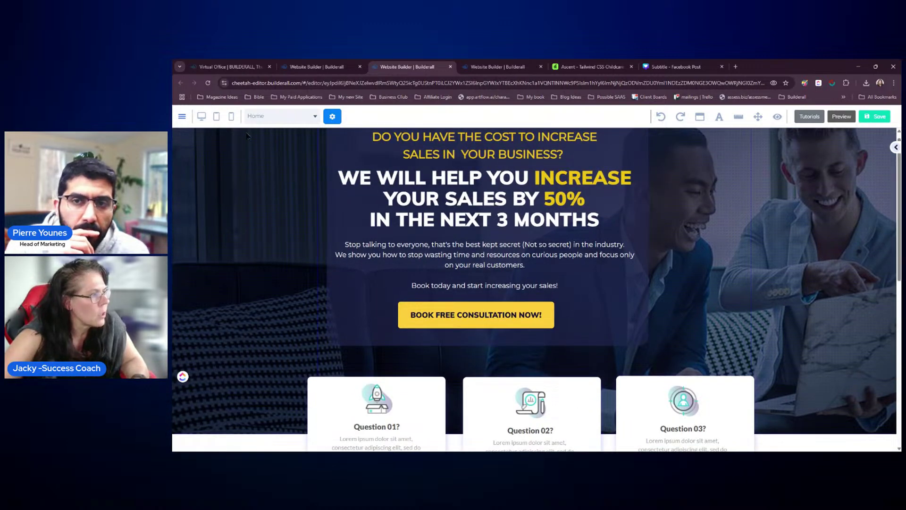
{"action": "left_click", "coordinate": [232, 120]}
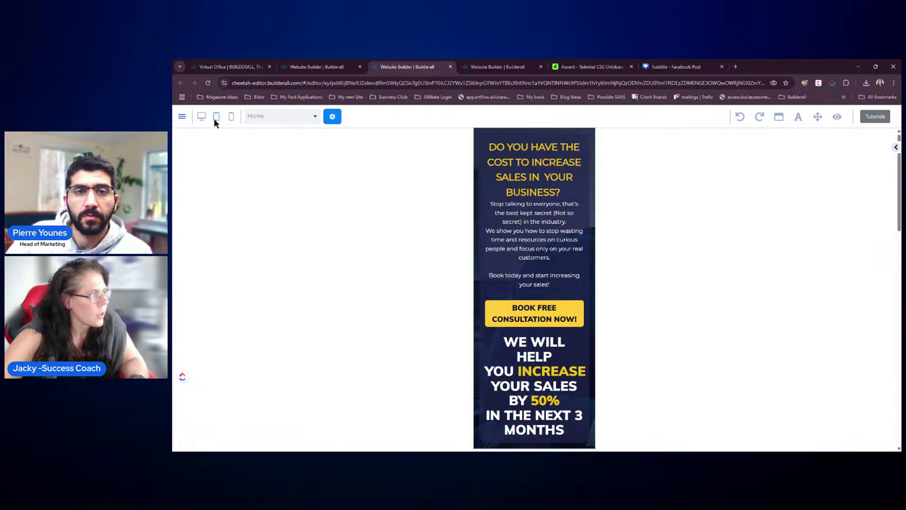
{"action": "left_click", "coordinate": [200, 116]}
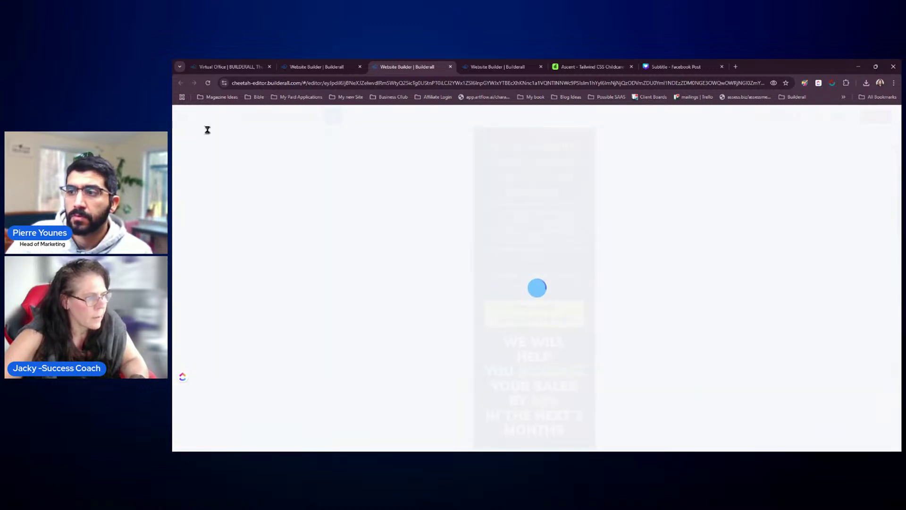
{"action": "scroll", "coordinate": [269, 231], "scroll_direction": "down", "scroll_amount": 3}
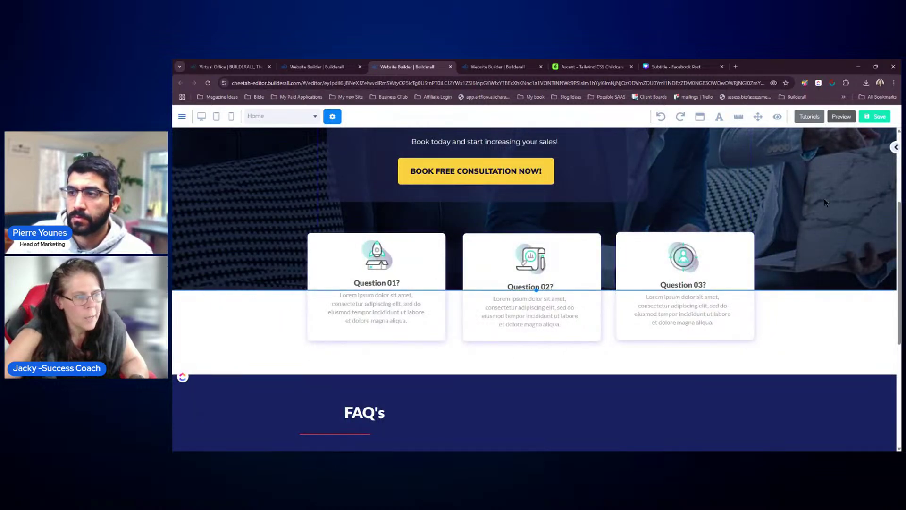
{"action": "scroll", "coordinate": [837, 191], "scroll_direction": "up", "scroll_amount": 3}
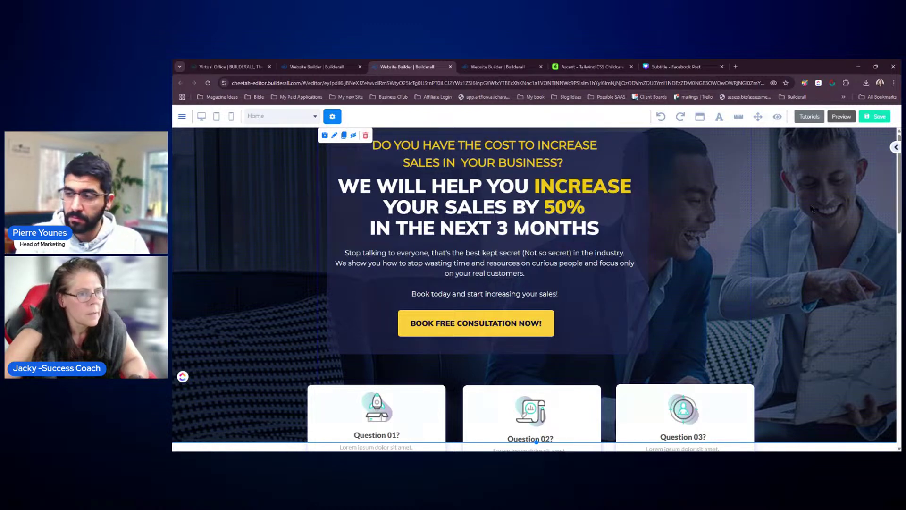
- Remove the background image from the duplicated sales panel near the page's end
{"action": "scroll", "coordinate": [803, 217], "scroll_direction": "down", "scroll_amount": 15}
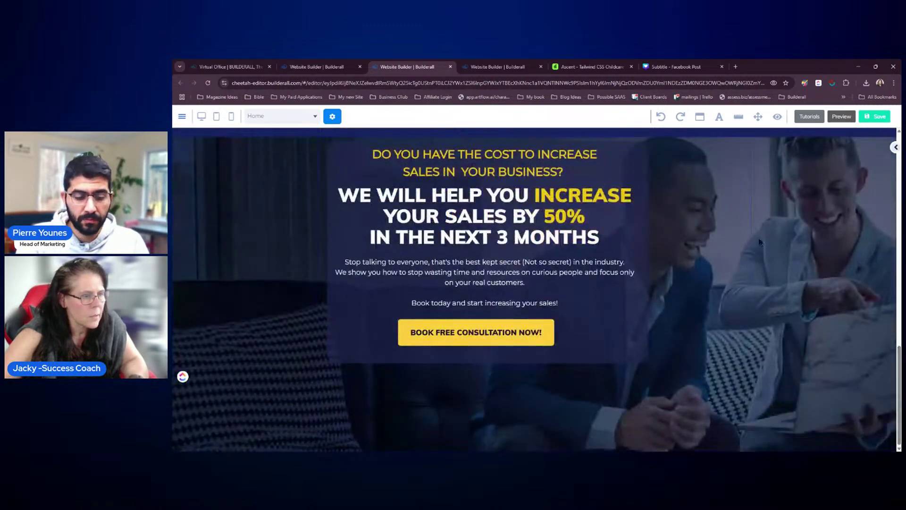
{"action": "left_click", "coordinate": [748, 229]}
{"action": "double_click", "coordinate": [748, 228]}
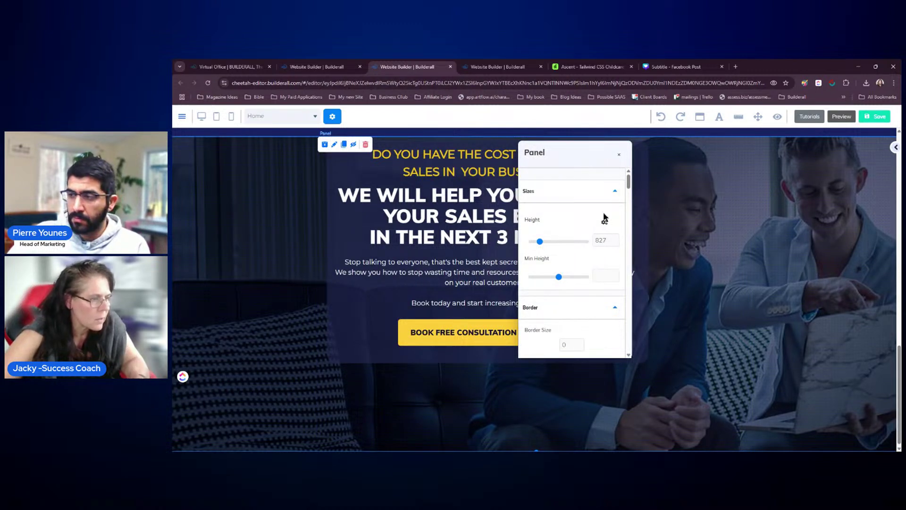
{"action": "scroll", "coordinate": [607, 219], "scroll_direction": "down", "scroll_amount": 10}
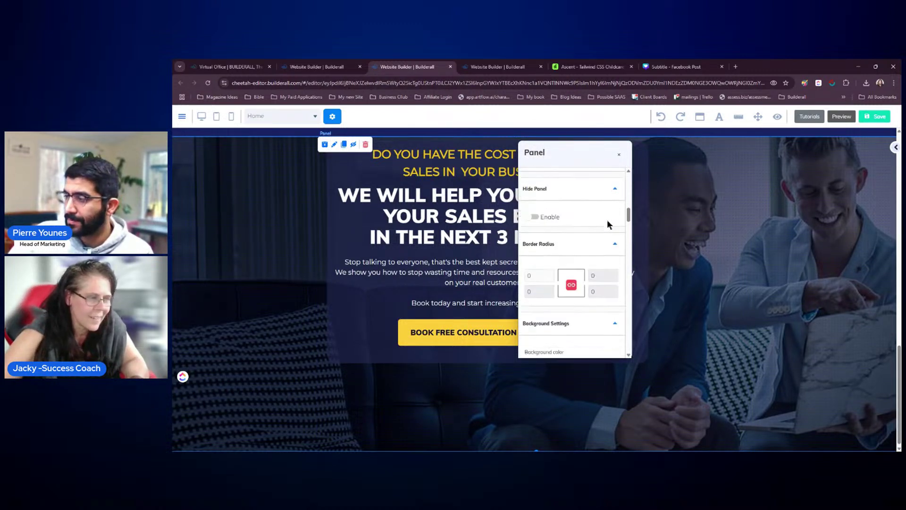
{"action": "scroll", "coordinate": [607, 220], "scroll_direction": "down", "scroll_amount": 5}
{"action": "left_click", "coordinate": [611, 261]}
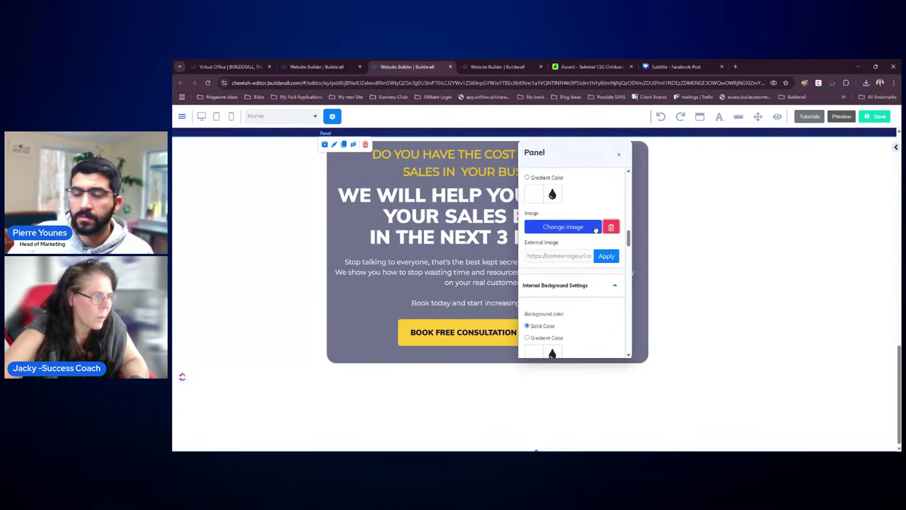
- Give the duplicated sales panel a solid dark navy background color and close its settings
{"action": "scroll", "coordinate": [553, 196], "scroll_direction": "up", "scroll_amount": 2}
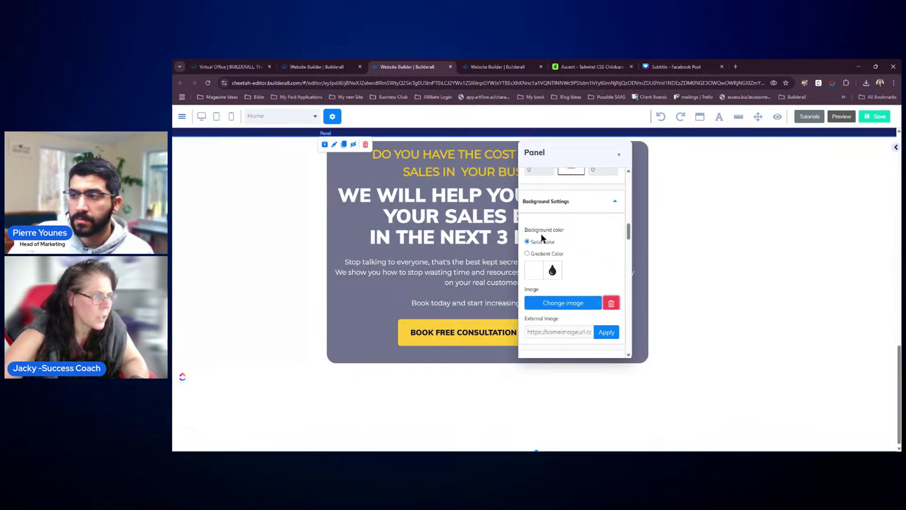
{"action": "left_click", "coordinate": [534, 270]}
{"action": "scroll", "coordinate": [578, 287], "scroll_direction": "down", "scroll_amount": 2}
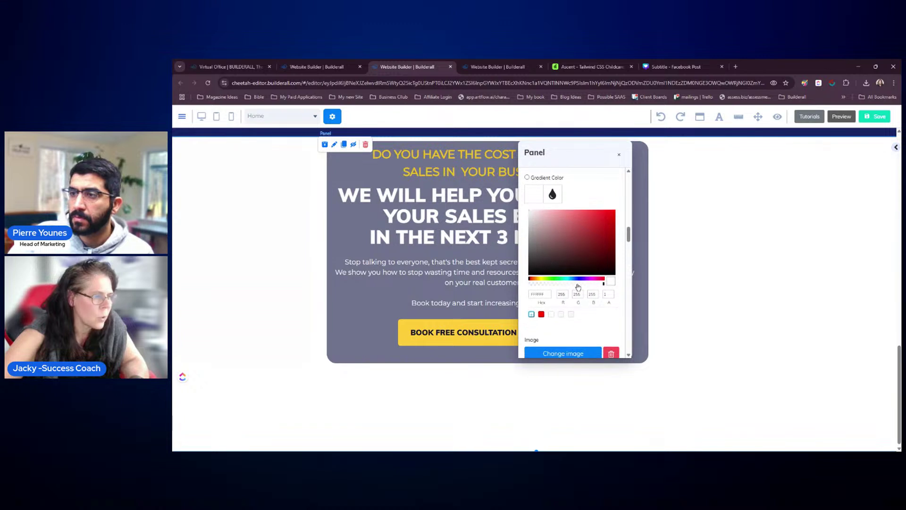
{"action": "left_click", "coordinate": [581, 280]}
{"action": "left_click", "coordinate": [573, 262]}
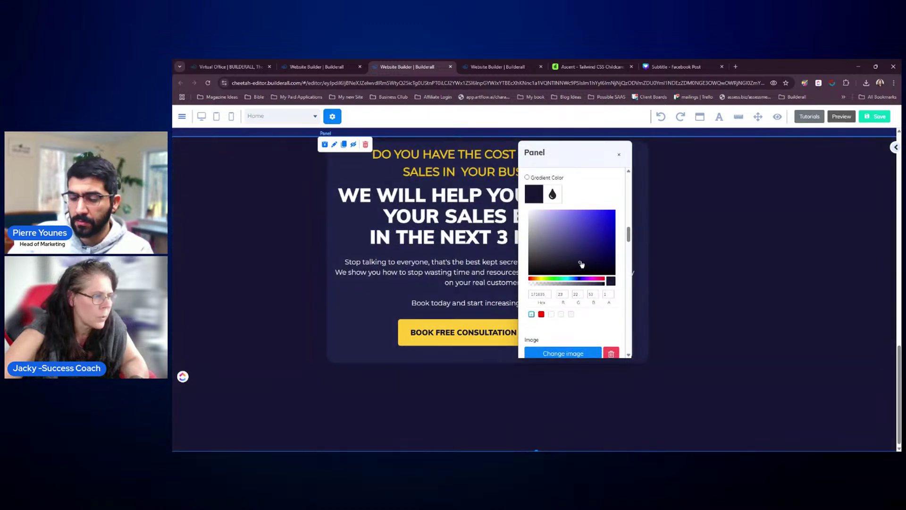
{"action": "left_click", "coordinate": [579, 261]}
{"action": "left_click", "coordinate": [619, 155]}
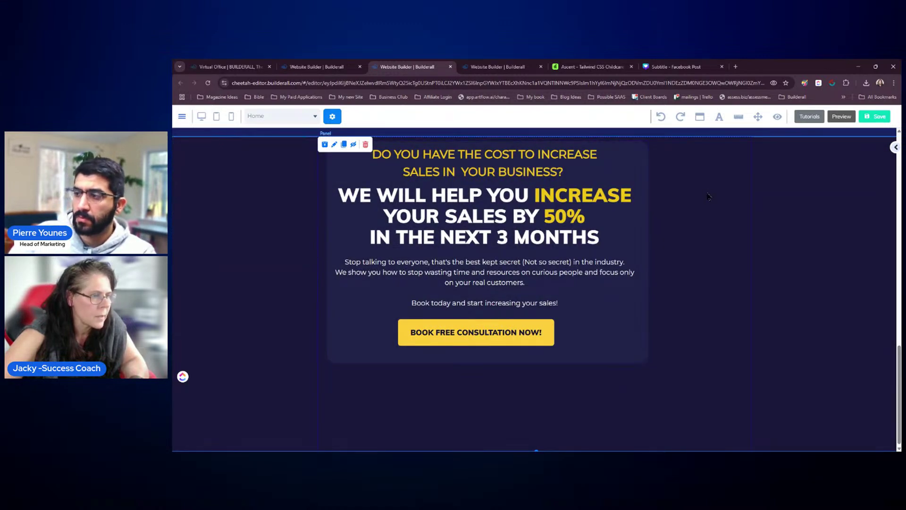
- Move the dark navy sales panel directly above the FAQ's panel in the page's panel order
{"action": "left_click", "coordinate": [897, 148]}
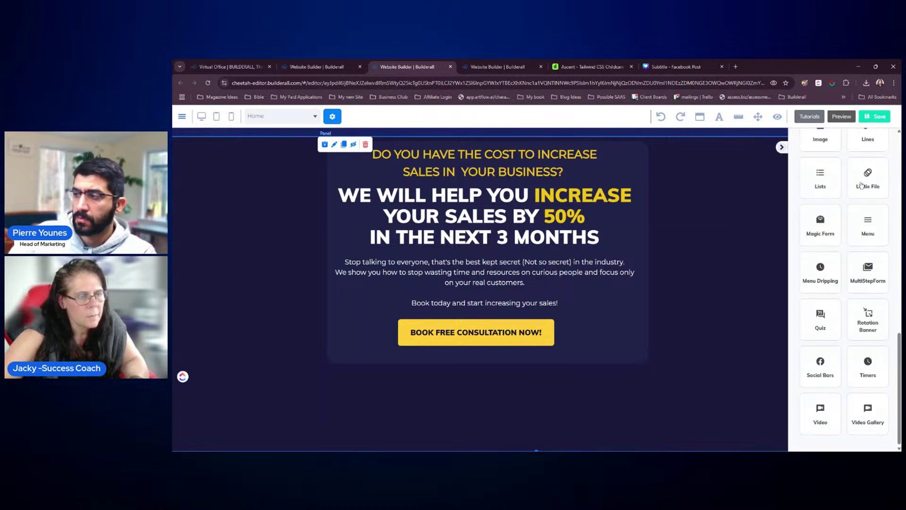
{"action": "scroll", "coordinate": [858, 244], "scroll_direction": "up", "scroll_amount": 10}
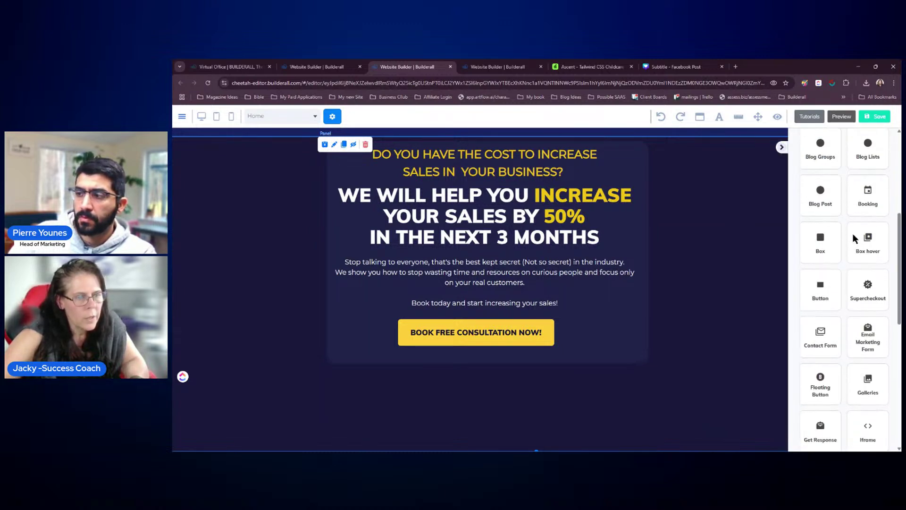
{"action": "scroll", "coordinate": [854, 237], "scroll_direction": "down", "scroll_amount": 5}
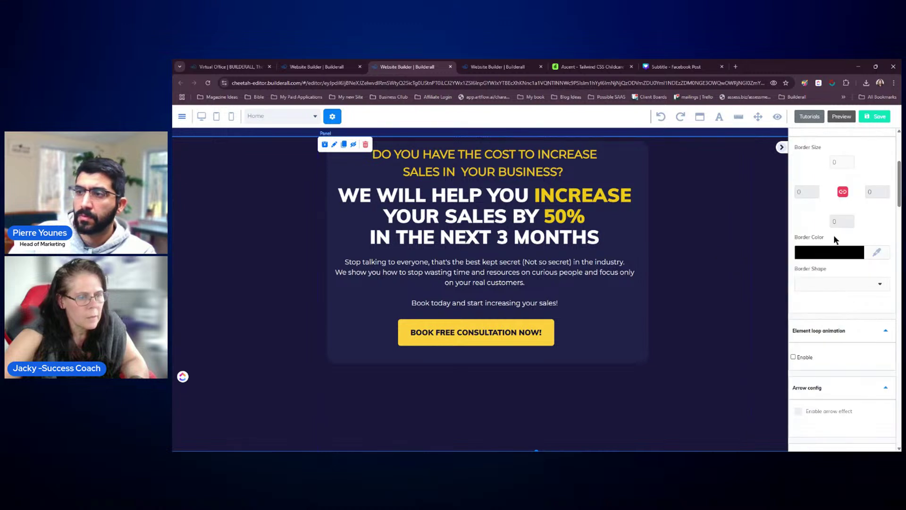
{"action": "scroll", "coordinate": [834, 234], "scroll_direction": "up", "scroll_amount": 3}
{"action": "scroll", "coordinate": [847, 230], "scroll_direction": "down", "scroll_amount": 10}
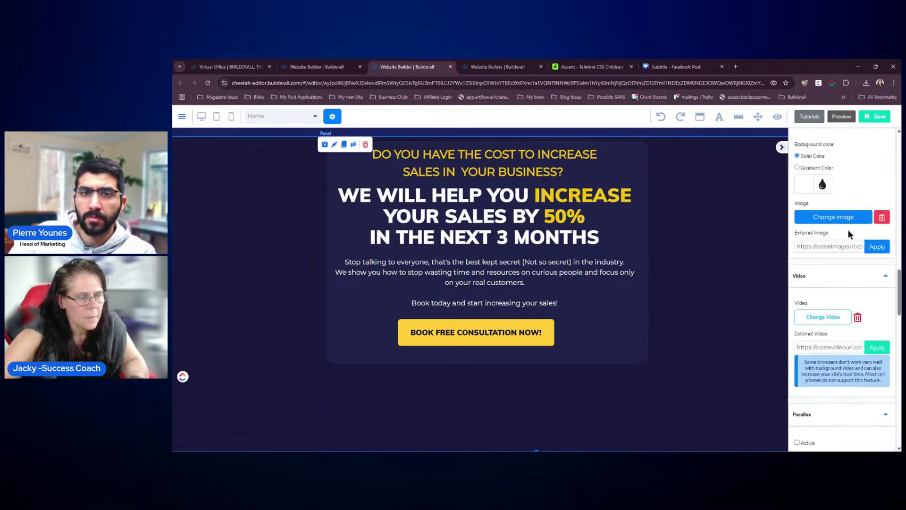
{"action": "scroll", "coordinate": [848, 229], "scroll_direction": "down", "scroll_amount": 5}
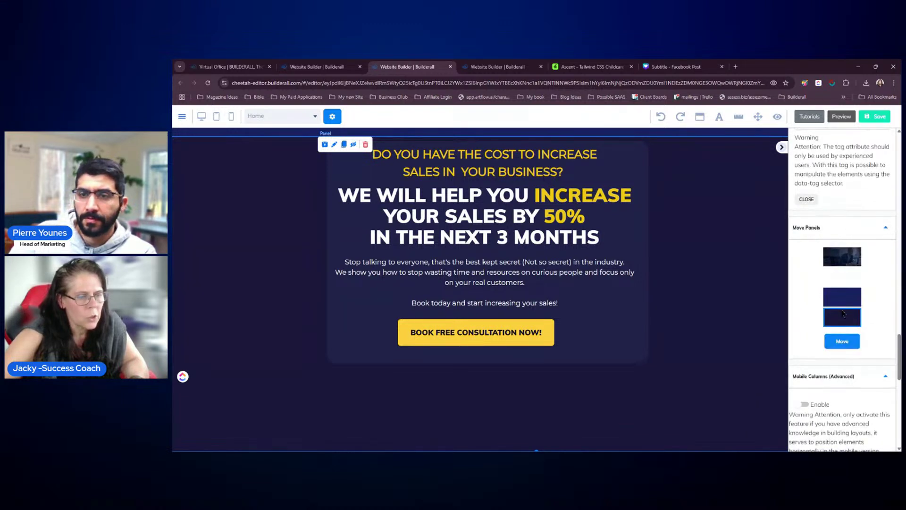
{"action": "left_click", "coordinate": [843, 316]}
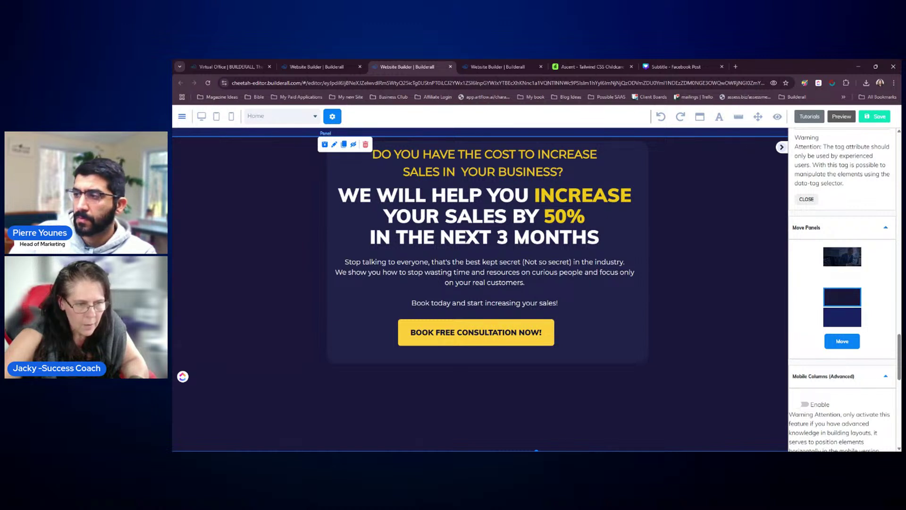
{"action": "left_click", "coordinate": [843, 342]}
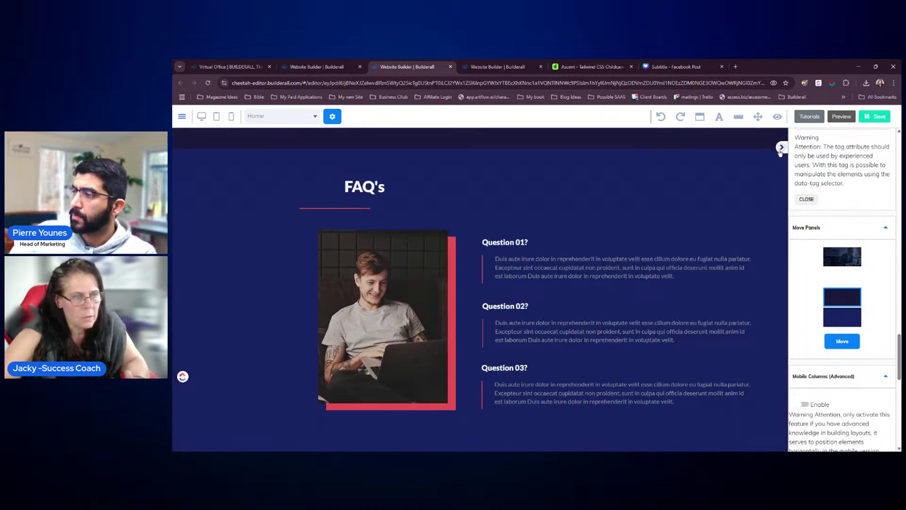
{"action": "left_click", "coordinate": [782, 148]}
- Hide the dark navy sales panel below the question cards in the desktop version
{"action": "left_click_drag", "start_coordinate": [899, 355], "coordinate": [895, 158]}
{"action": "scroll", "coordinate": [761, 284], "scroll_direction": "down", "scroll_amount": 5}
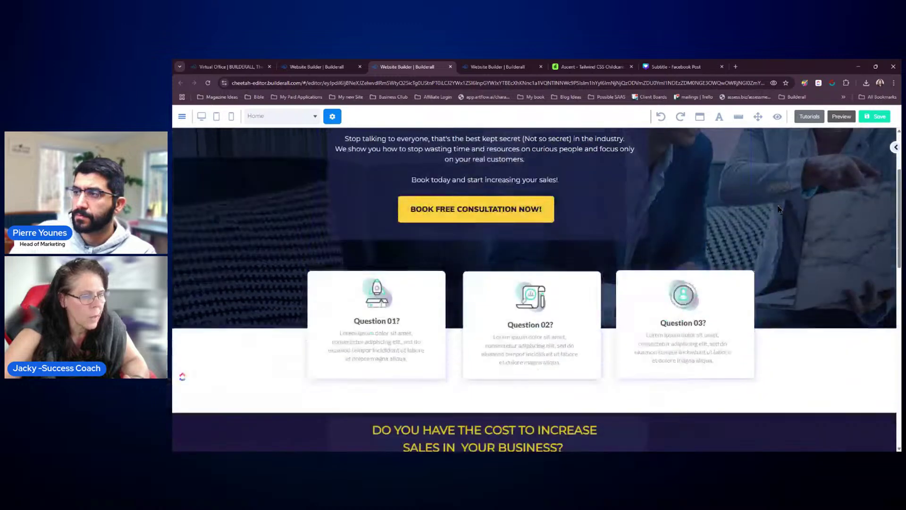
{"action": "scroll", "coordinate": [801, 302], "scroll_direction": "down", "scroll_amount": 3}
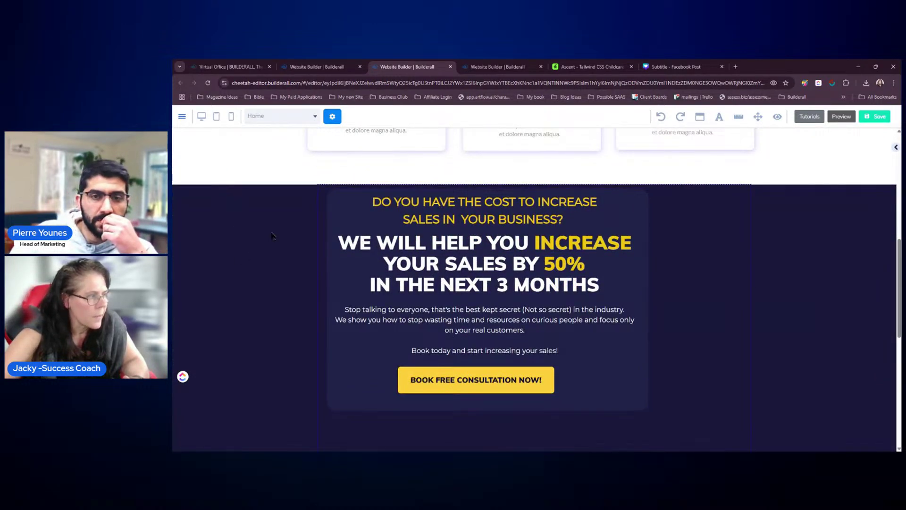
{"action": "left_click", "coordinate": [264, 236]}
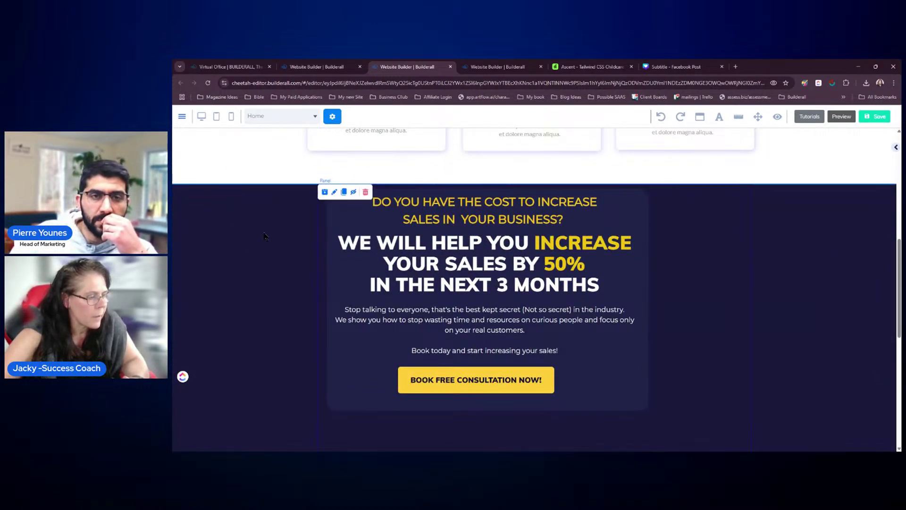
{"action": "left_click", "coordinate": [365, 192]}
{"action": "left_click", "coordinate": [490, 296]}
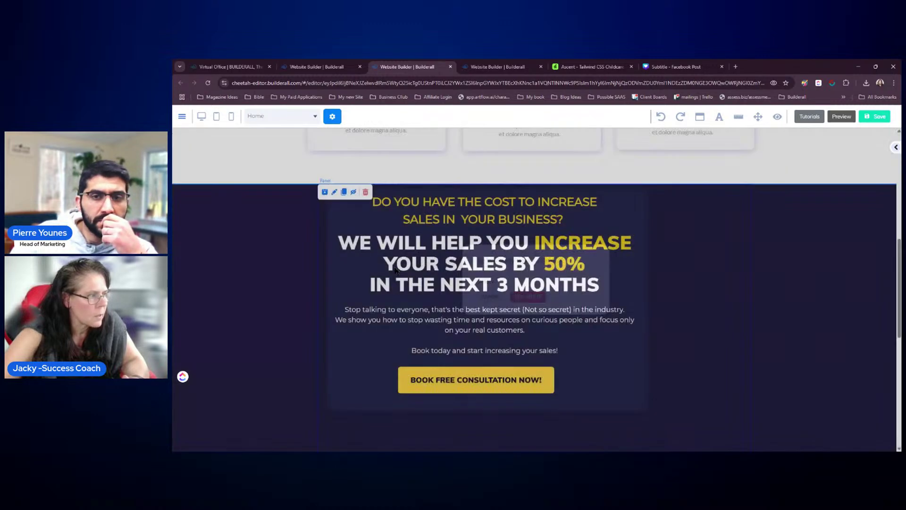
{"action": "left_click", "coordinate": [351, 198]}
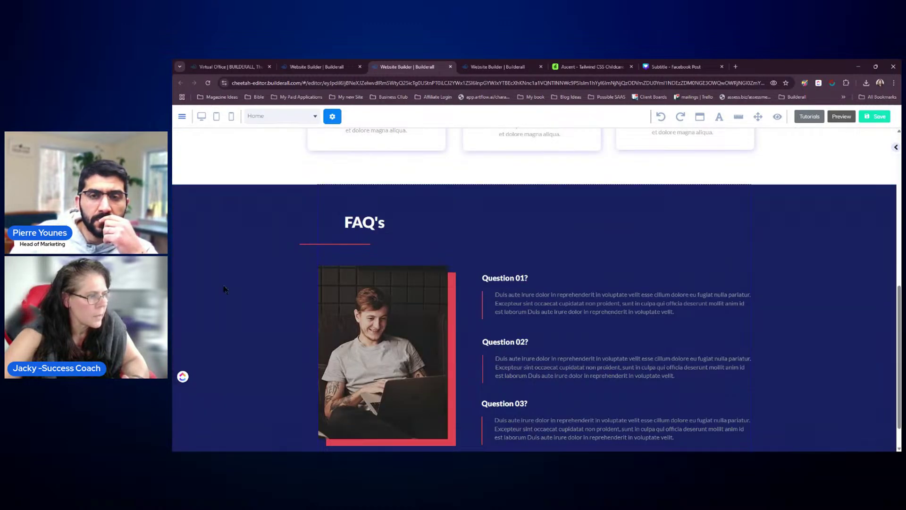
- Examine how the sales banner, question cards and duplicated navy panel are arranged in the mobile version
{"action": "scroll", "coordinate": [263, 253], "scroll_direction": "up", "scroll_amount": 5}
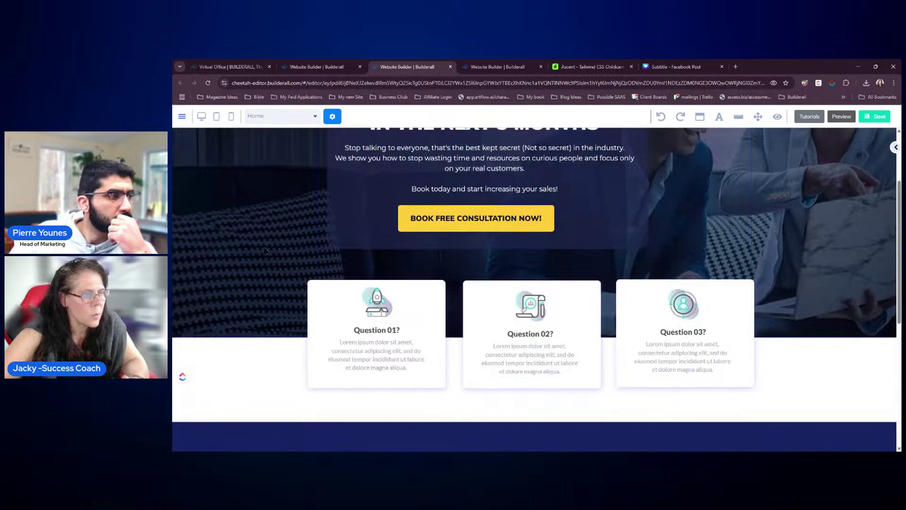
{"action": "scroll", "coordinate": [266, 251], "scroll_direction": "up", "scroll_amount": 2}
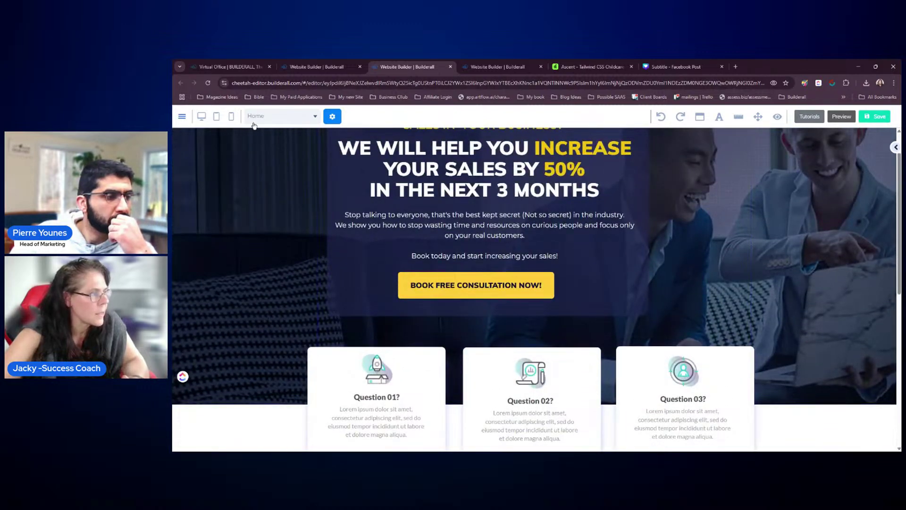
{"action": "left_click", "coordinate": [232, 117]}
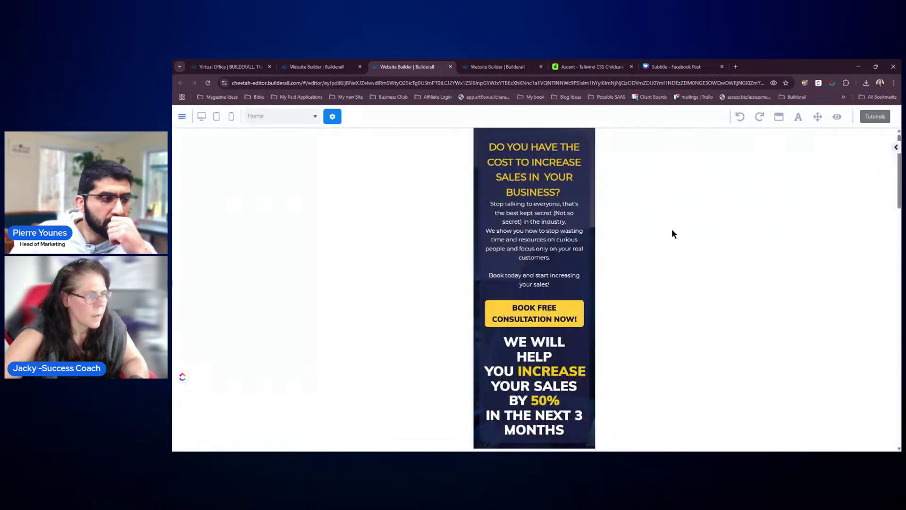
{"action": "scroll", "coordinate": [630, 184], "scroll_direction": "down", "scroll_amount": 2}
{"action": "scroll", "coordinate": [431, 182], "scroll_direction": "up", "scroll_amount": 2}
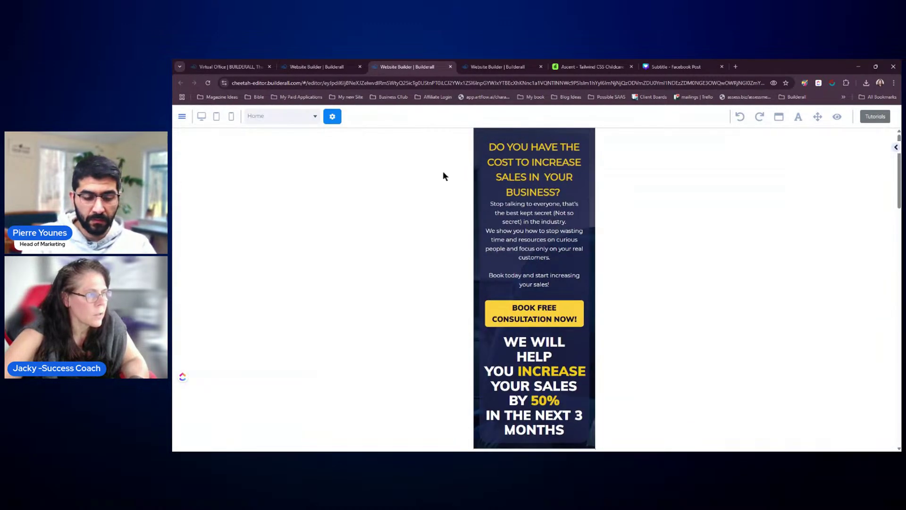
{"action": "mouse_move", "coordinate": [474, 159]}
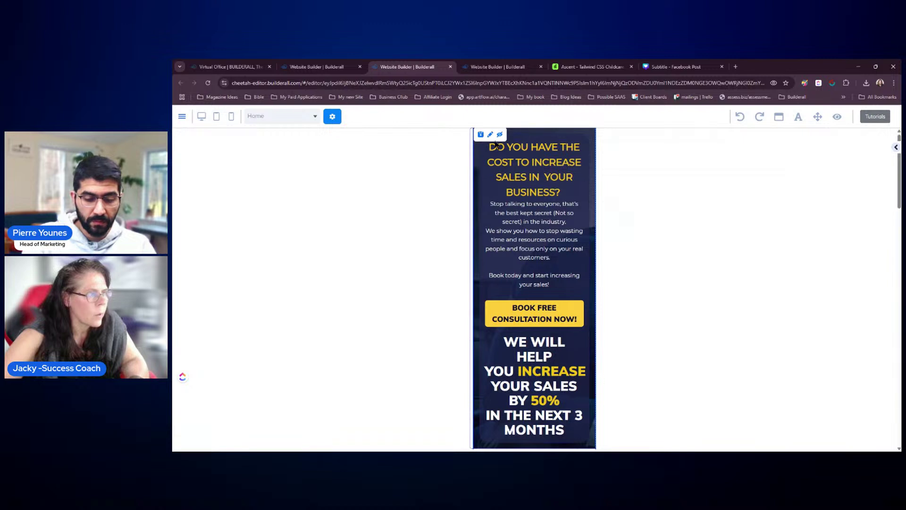
{"action": "scroll", "coordinate": [499, 136], "scroll_direction": "up", "scroll_amount": 8}
{"action": "scroll", "coordinate": [687, 223], "scroll_direction": "down", "scroll_amount": 3}
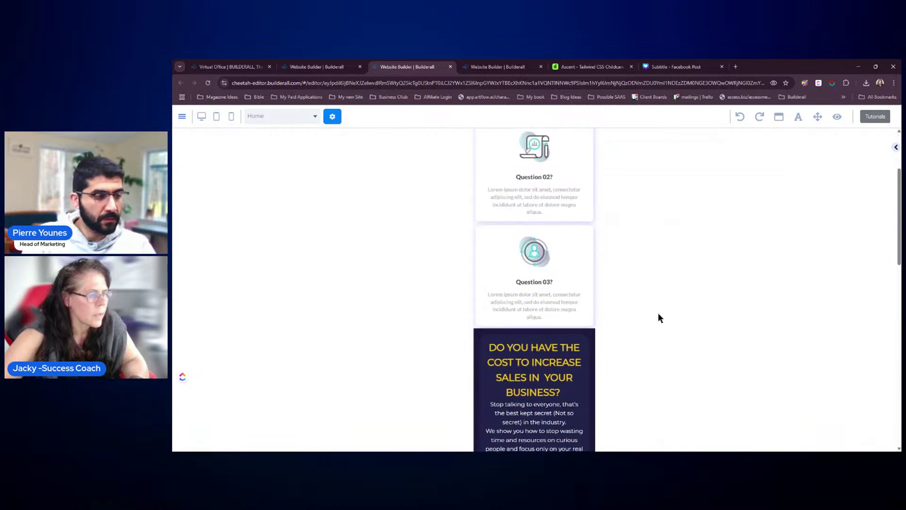
{"action": "scroll", "coordinate": [413, 320], "scroll_direction": "down", "scroll_amount": 1}
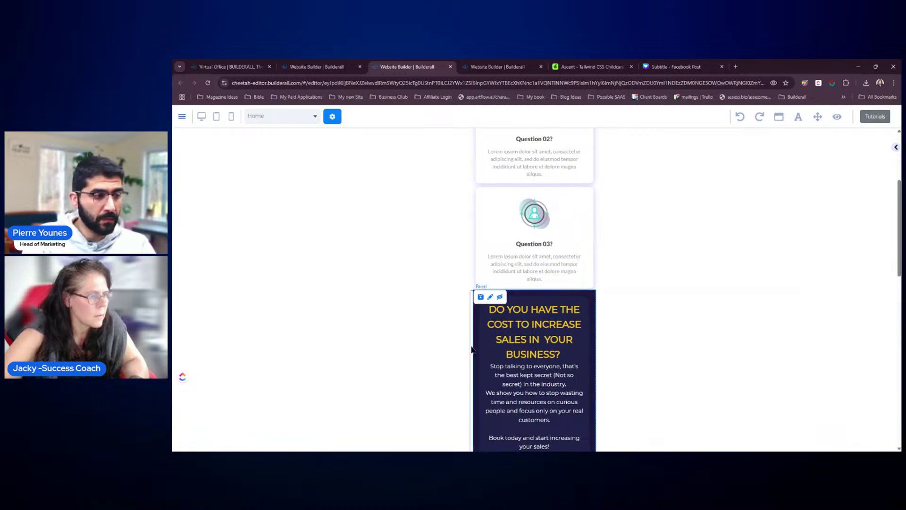
{"action": "scroll", "coordinate": [666, 281], "scroll_direction": "down", "scroll_amount": 2}
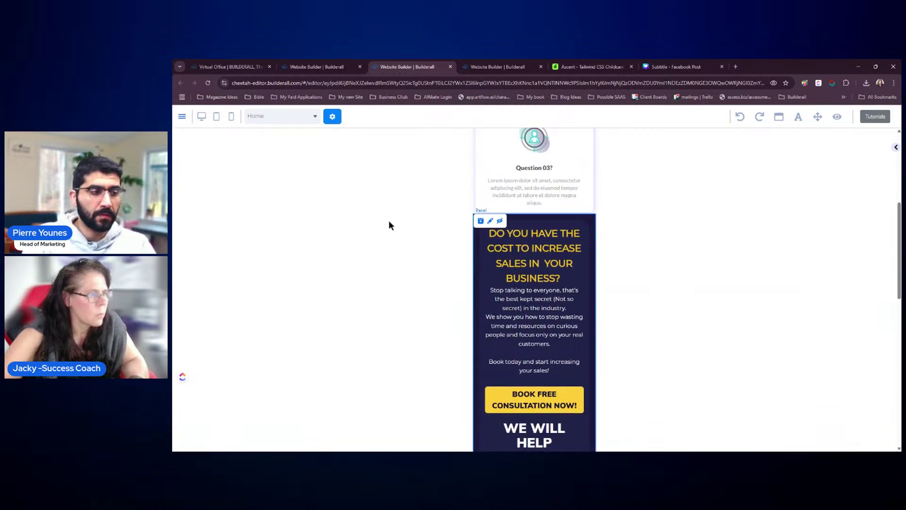
{"action": "scroll", "coordinate": [418, 238], "scroll_direction": "up", "scroll_amount": 5}
{"action": "scroll", "coordinate": [411, 238], "scroll_direction": "up", "scroll_amount": 1}
{"action": "scroll", "coordinate": [399, 242], "scroll_direction": "down", "scroll_amount": 3}
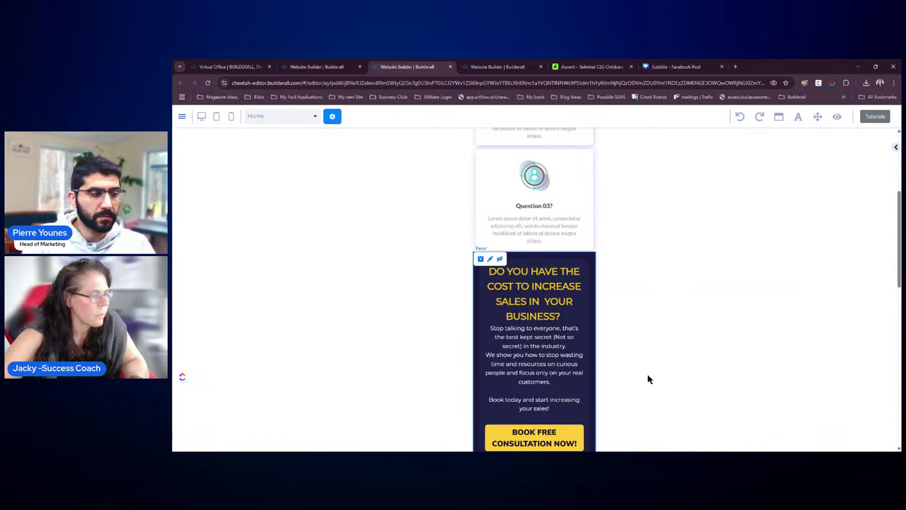
{"action": "scroll", "coordinate": [661, 373], "scroll_direction": "down", "scroll_amount": 2}
{"action": "scroll", "coordinate": [685, 378], "scroll_direction": "down", "scroll_amount": 2}
{"action": "scroll", "coordinate": [680, 363], "scroll_direction": "up", "scroll_amount": 3}
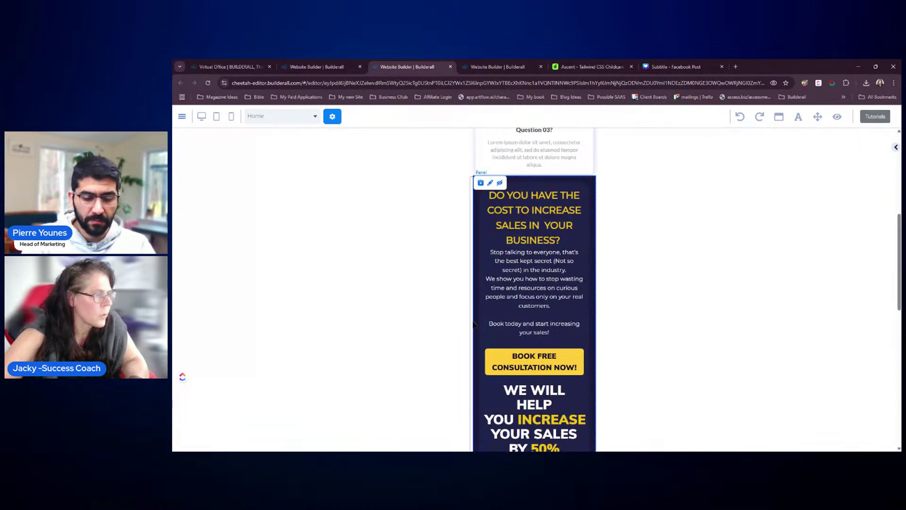
- Return to the desktop version and make the hidden navy sales panel visible again
{"action": "left_click", "coordinate": [203, 117]}
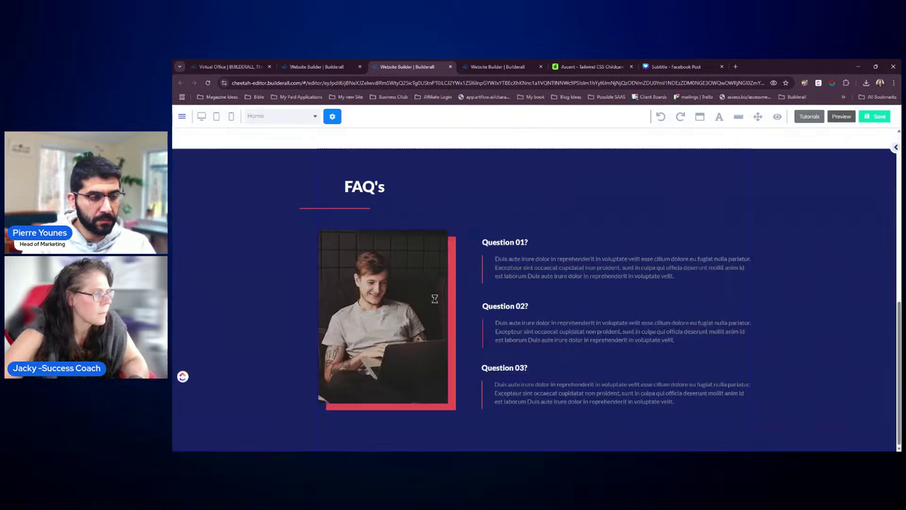
{"action": "left_click", "coordinate": [778, 117]}
{"action": "left_click", "coordinate": [828, 168]}
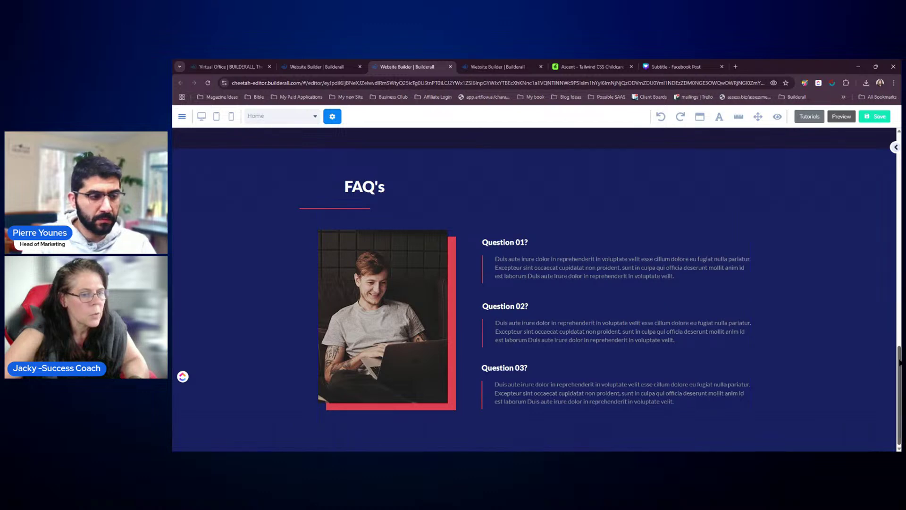
- Move the dark navy sales panel directly above the question cards' panel in the desktop page's panel order
{"action": "scroll", "coordinate": [888, 364], "scroll_direction": "up", "scroll_amount": 5}
{"action": "scroll", "coordinate": [565, 348], "scroll_direction": "up", "scroll_amount": 6}
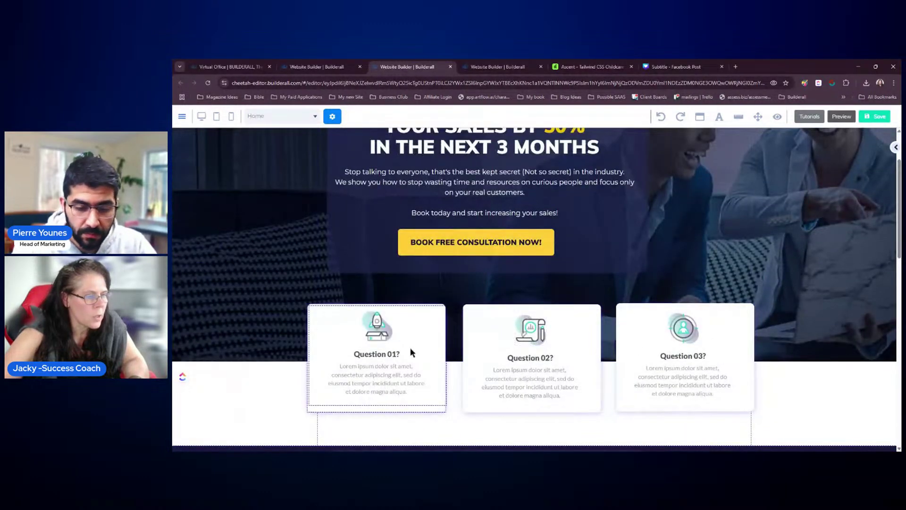
{"action": "scroll", "coordinate": [862, 295], "scroll_direction": "down", "scroll_amount": 2}
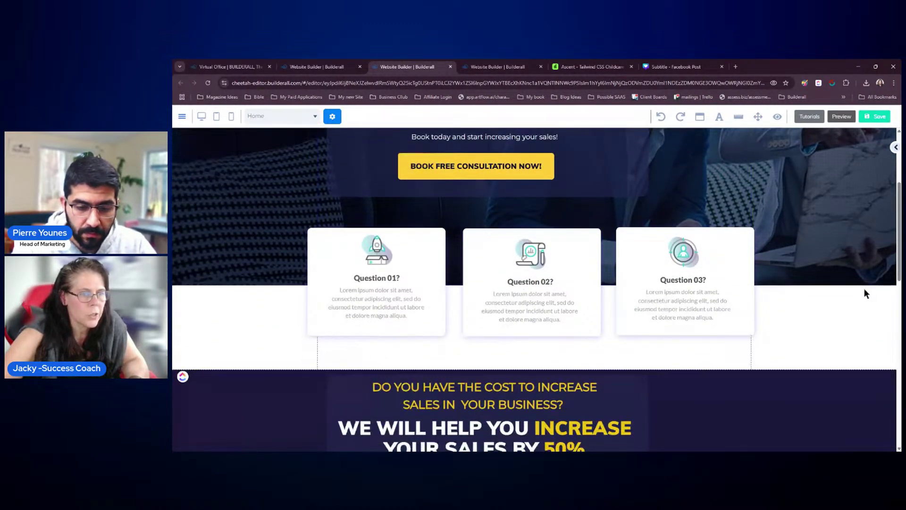
{"action": "scroll", "coordinate": [867, 291], "scroll_direction": "down", "scroll_amount": 2}
{"action": "double_click", "coordinate": [804, 324]}
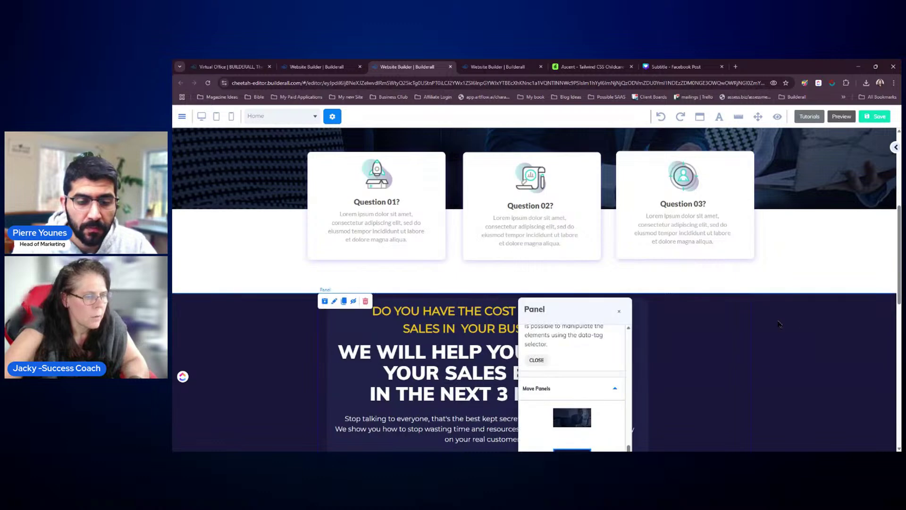
{"action": "left_click_drag", "start_coordinate": [582, 305], "coordinate": [758, 212]}
{"action": "scroll", "coordinate": [754, 295], "scroll_direction": "down", "scroll_amount": 2}
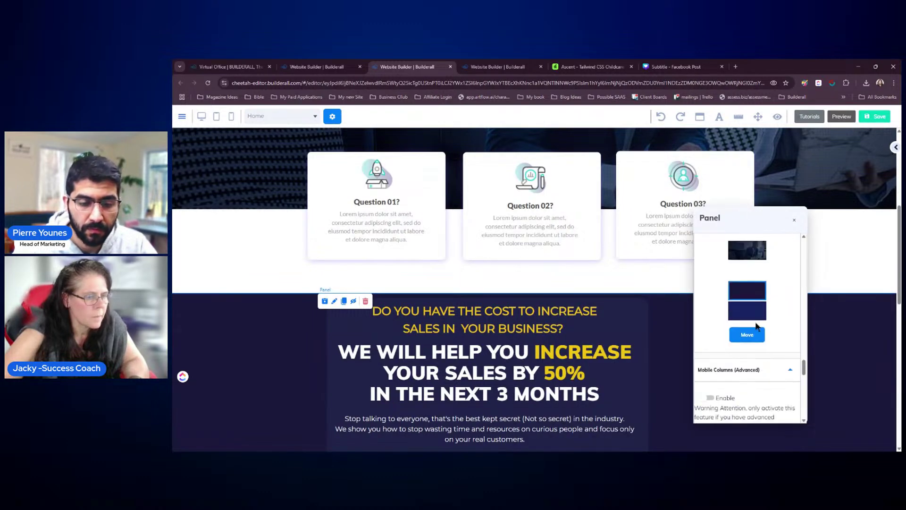
{"action": "left_click", "coordinate": [746, 335]}
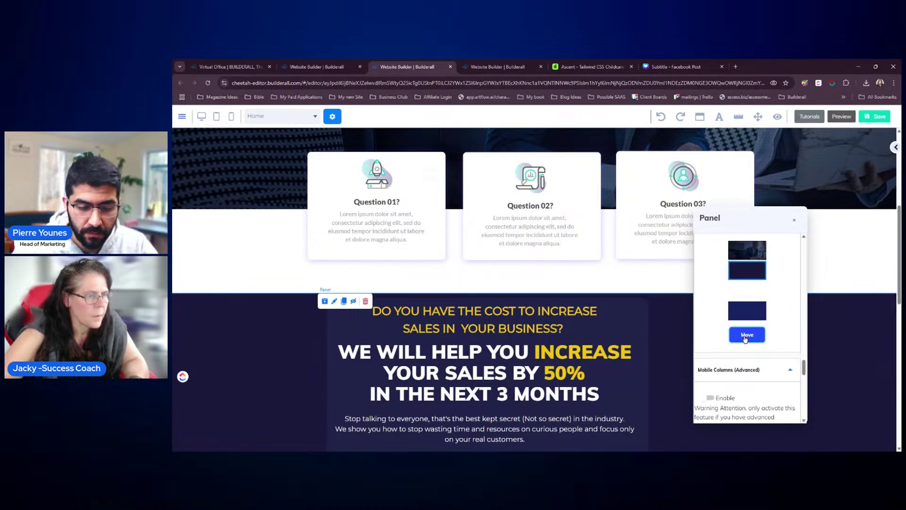
{"action": "scroll", "coordinate": [826, 247], "scroll_direction": "up", "scroll_amount": 4}
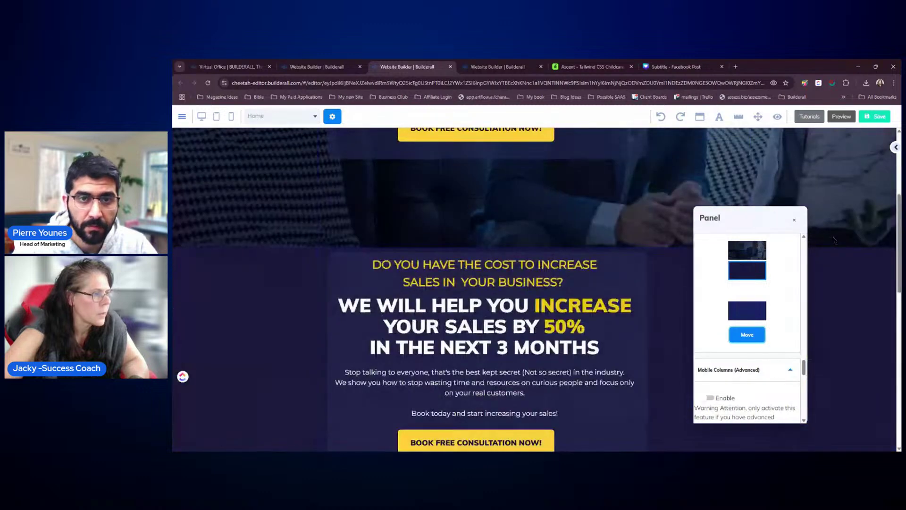
- Hide the dark navy sales panel in the desktop version and check its placement above the question cards in the mobile version
{"action": "left_click", "coordinate": [283, 269]}
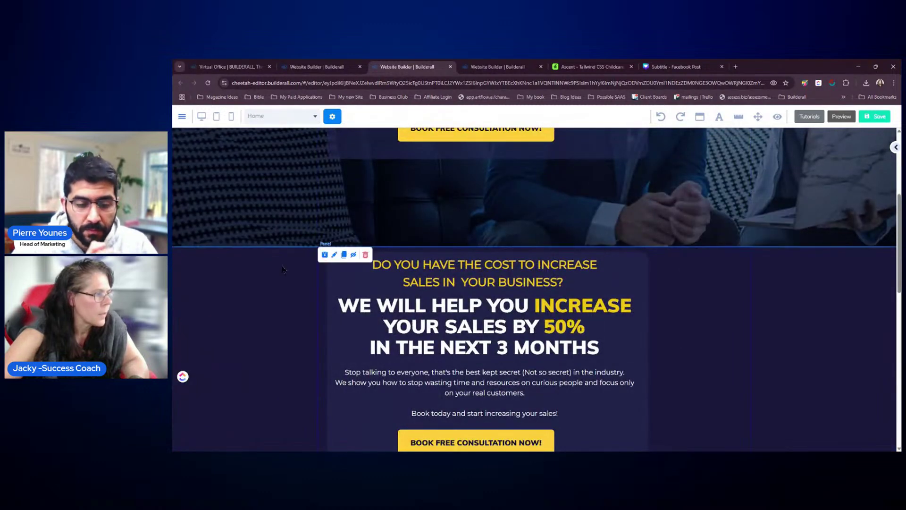
{"action": "left_click", "coordinate": [365, 255]}
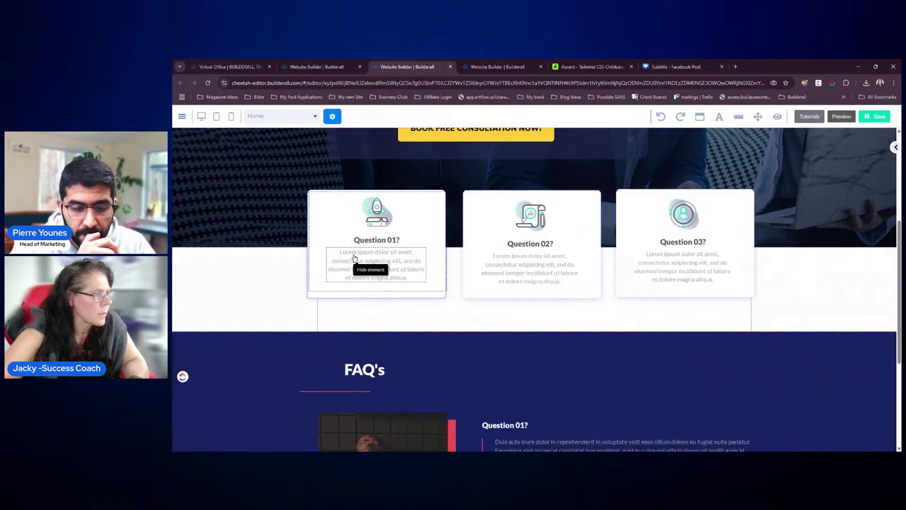
{"action": "left_click", "coordinate": [231, 115]}
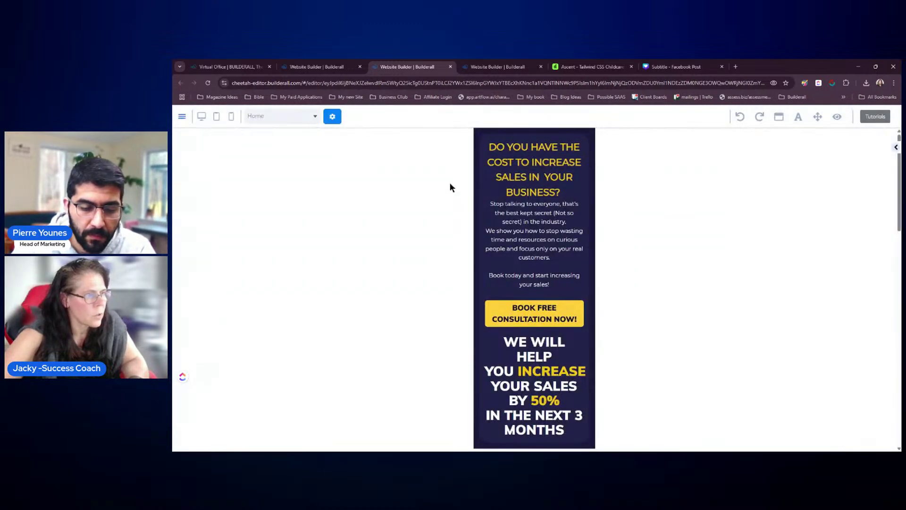
{"action": "scroll", "coordinate": [449, 225], "scroll_direction": "down", "scroll_amount": 3}
{"action": "scroll", "coordinate": [448, 226], "scroll_direction": "up", "scroll_amount": 3}
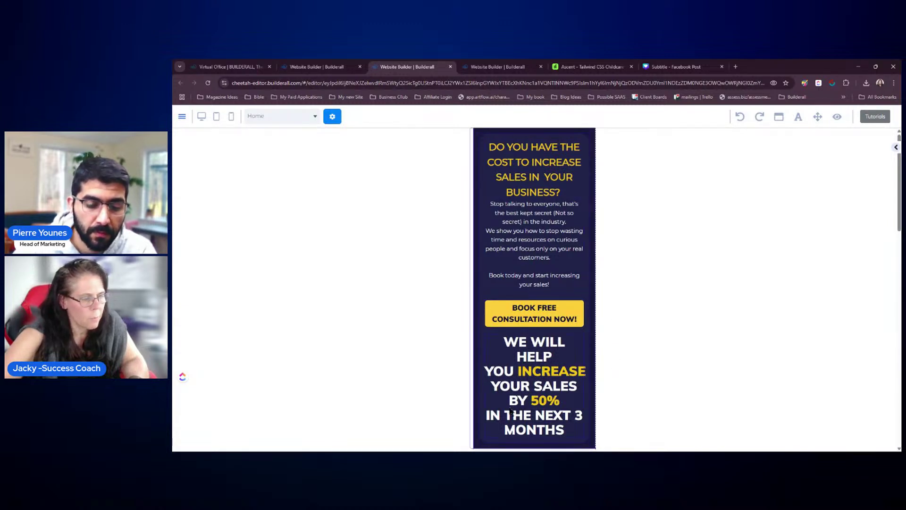
{"action": "scroll", "coordinate": [649, 369], "scroll_direction": "down", "scroll_amount": 3}
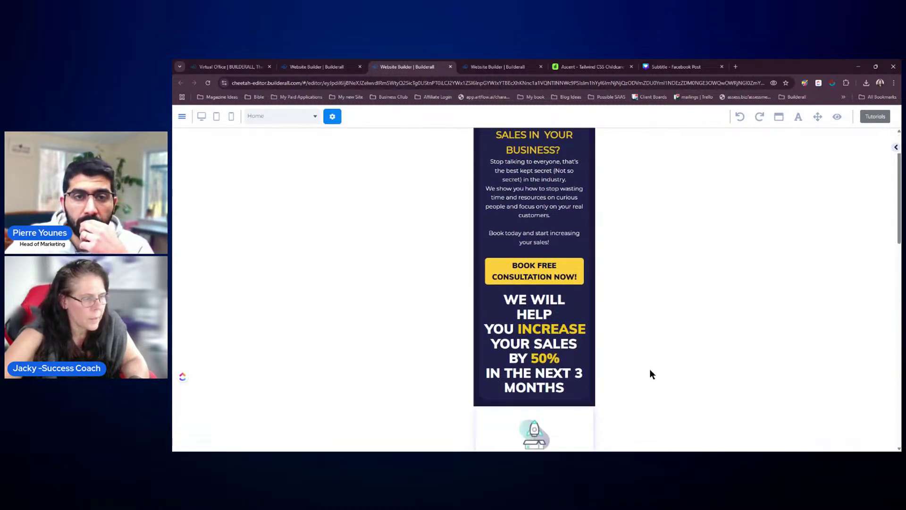
{"action": "scroll", "coordinate": [661, 366], "scroll_direction": "up", "scroll_amount": 2}
{"action": "scroll", "coordinate": [661, 368], "scroll_direction": "up", "scroll_amount": 2}
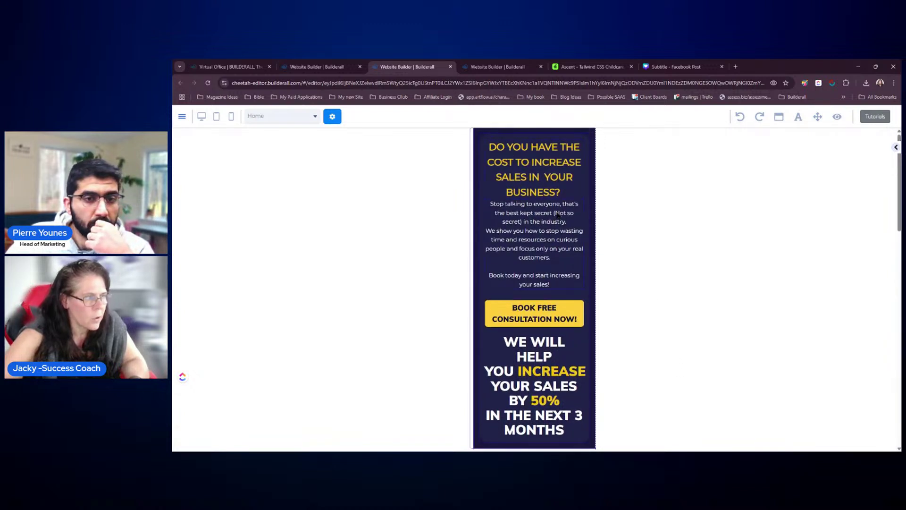
- Reorder the mobile navy panel so the white sales headline follows the yellow question, with the paragraph and consultation button below it
{"action": "left_click", "coordinate": [560, 244]}
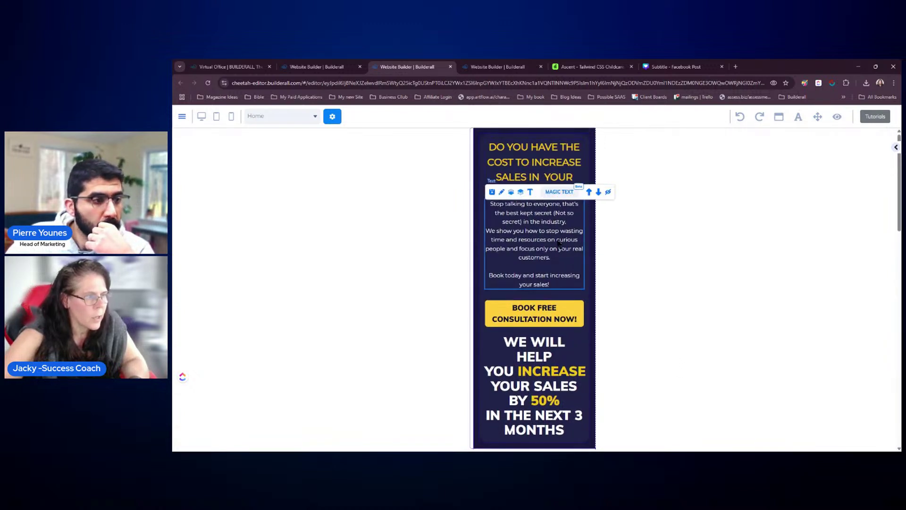
{"action": "left_click", "coordinate": [599, 193]}
{"action": "left_click", "coordinate": [568, 211]}
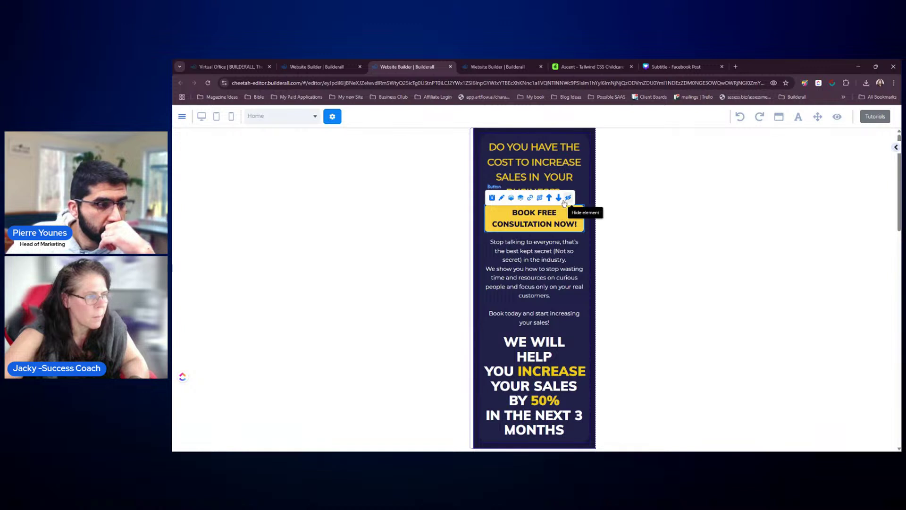
{"action": "left_click", "coordinate": [558, 198]}
{"action": "left_click", "coordinate": [558, 292]}
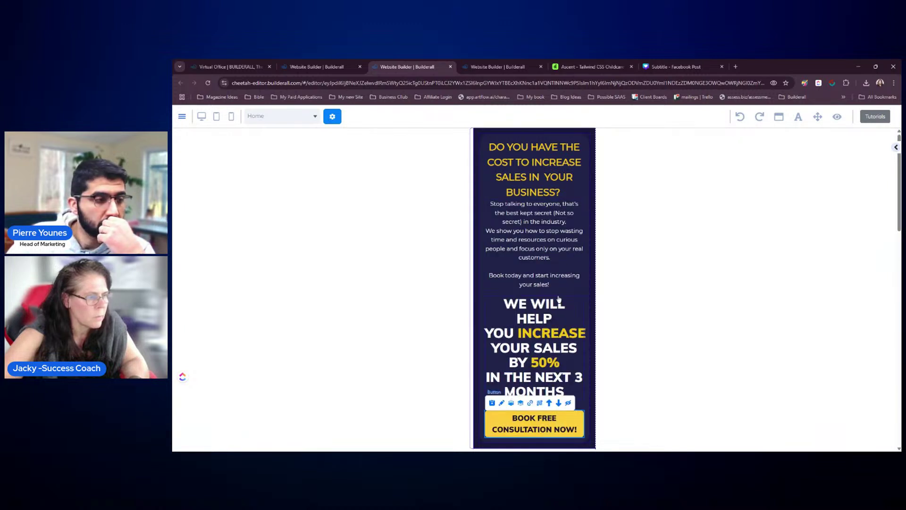
{"action": "left_click", "coordinate": [559, 303]}
{"action": "left_click", "coordinate": [589, 289]}
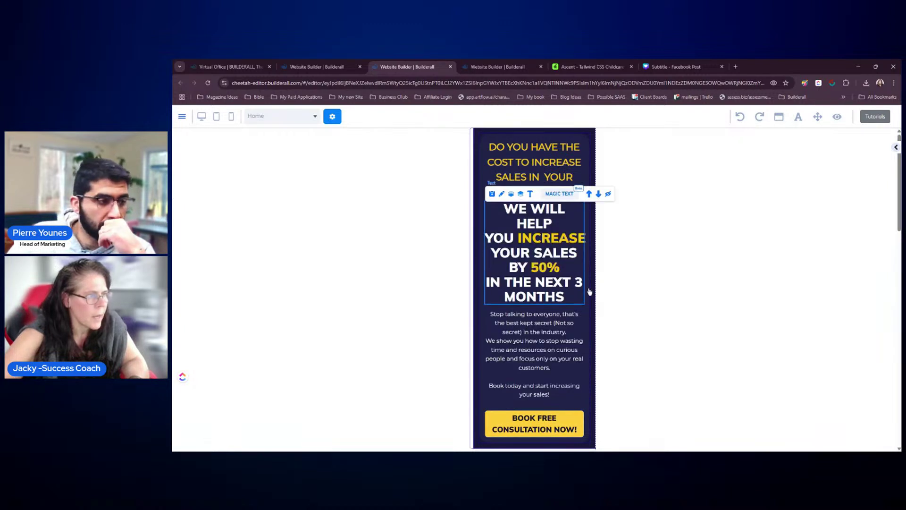
- Reduce the mobile size of the yellow question text in the navy panel so it fits on three lines
{"action": "left_click", "coordinate": [545, 162]}
{"action": "left_click_drag", "start_coordinate": [542, 156], "coordinate": [698, 151]}
{"action": "scroll", "coordinate": [715, 193], "scroll_direction": "up", "scroll_amount": 5}
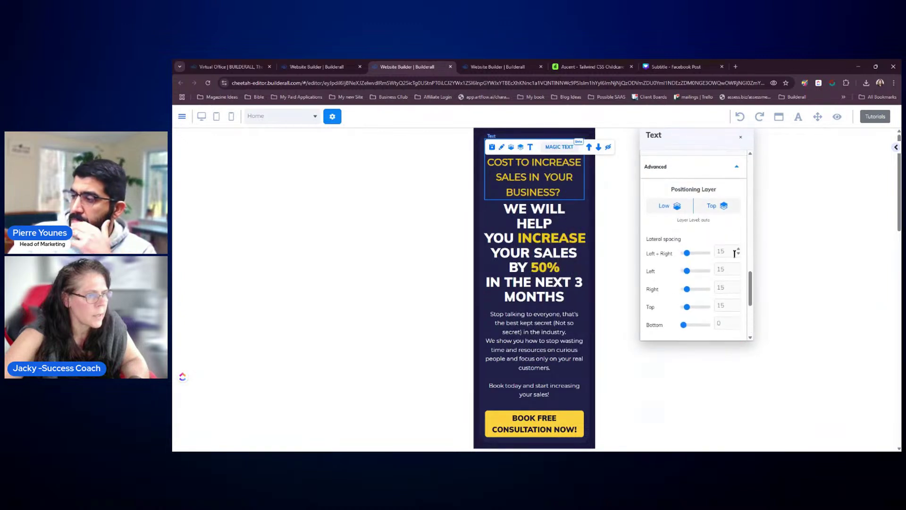
{"action": "left_click_drag", "start_coordinate": [751, 279], "coordinate": [753, 193]}
{"action": "scroll", "coordinate": [748, 202], "scroll_direction": "up", "scroll_amount": 1}
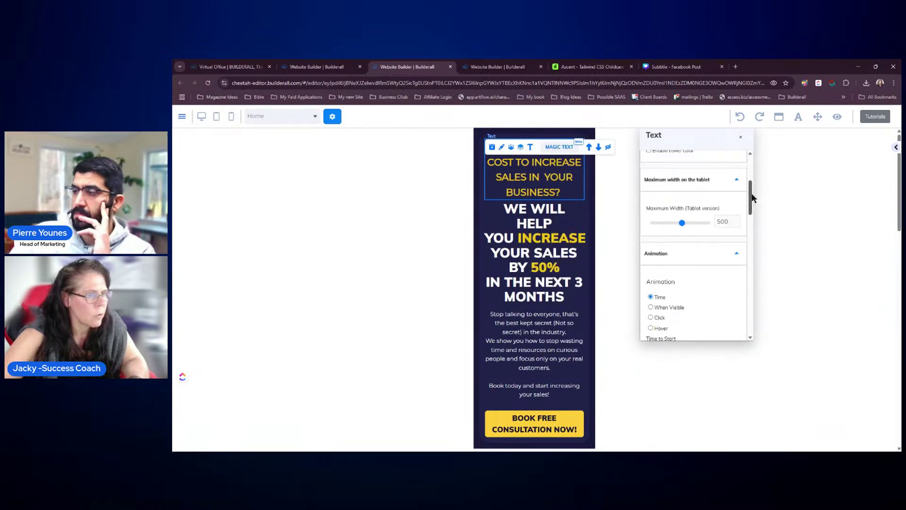
{"action": "scroll", "coordinate": [753, 172], "scroll_direction": "up", "scroll_amount": 1}
{"action": "scroll", "coordinate": [751, 174], "scroll_direction": "up", "scroll_amount": 5}
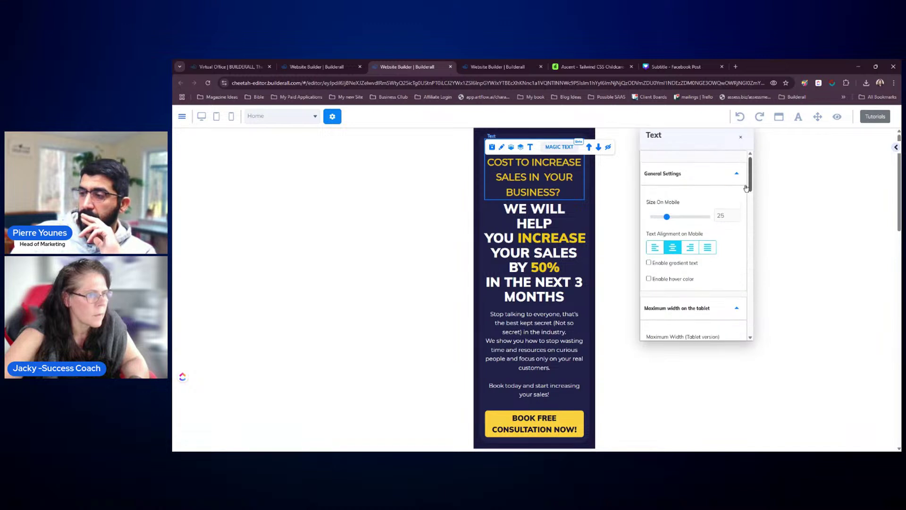
{"action": "left_click", "coordinate": [738, 217]}
{"action": "left_click", "coordinate": [739, 218]}
{"action": "left_click", "coordinate": [738, 218]}
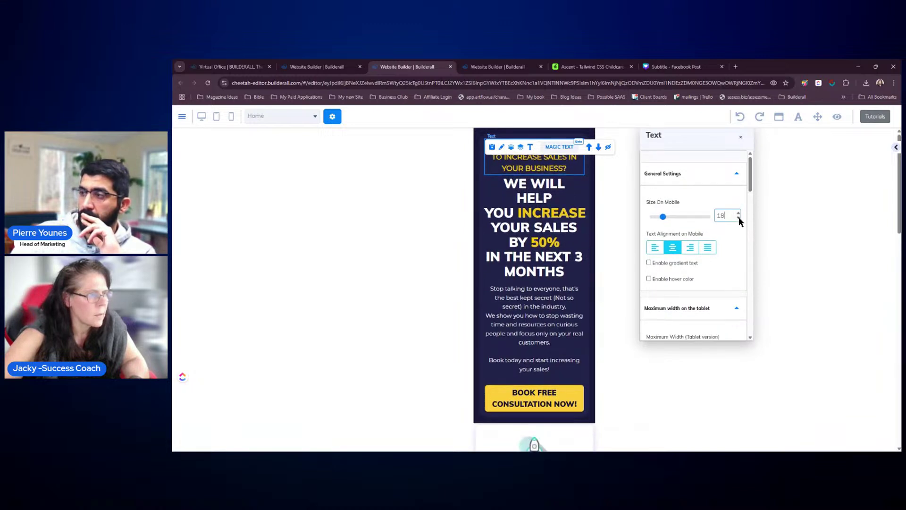
{"action": "left_click", "coordinate": [739, 218]}
{"action": "left_click", "coordinate": [738, 218]}
{"action": "key", "text": "ctrl+z"}
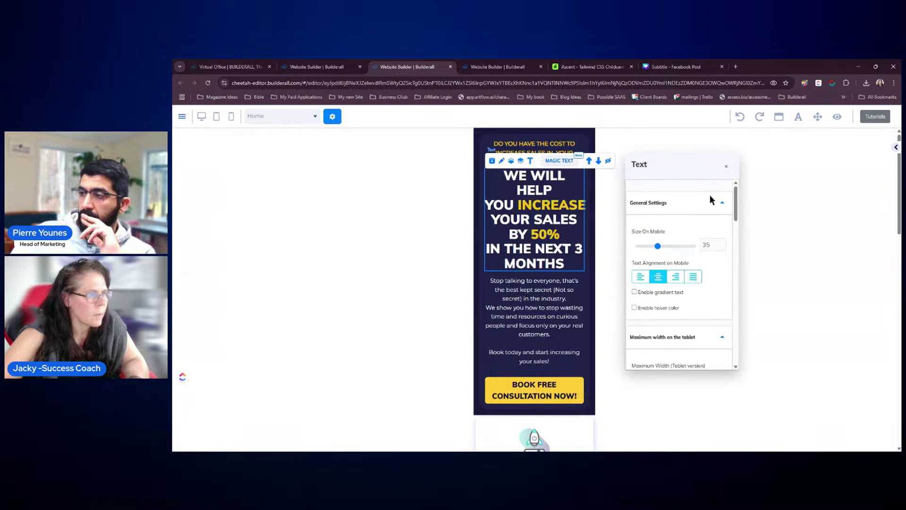
- Set the white sales headline's size on mobile to 25 and close its settings
{"action": "left_click", "coordinate": [724, 246]}
{"action": "left_click", "coordinate": [725, 246]}
{"action": "left_click", "coordinate": [725, 246]}
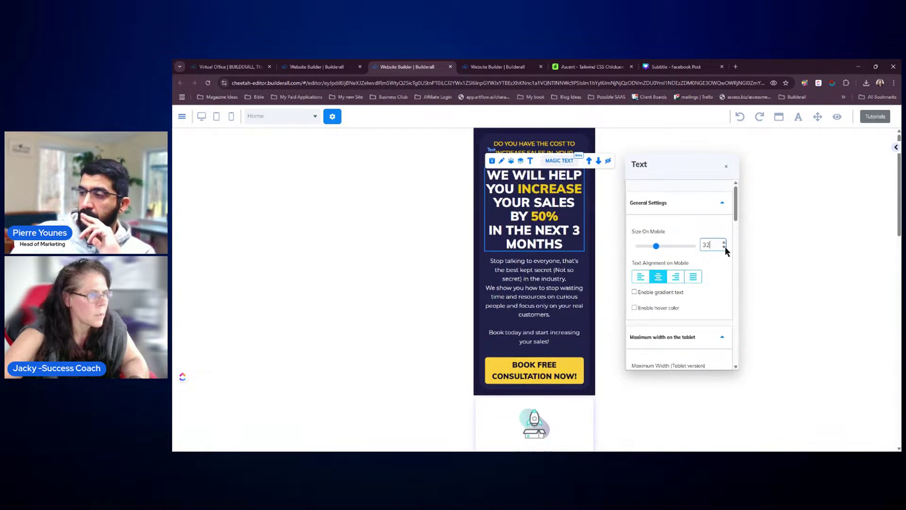
{"action": "left_click", "coordinate": [725, 246]}
{"action": "left_click", "coordinate": [724, 246]}
{"action": "left_click", "coordinate": [724, 246]}
{"action": "left_click", "coordinate": [725, 246]}
{"action": "left_click", "coordinate": [725, 246]}
{"action": "left_click", "coordinate": [725, 246]}
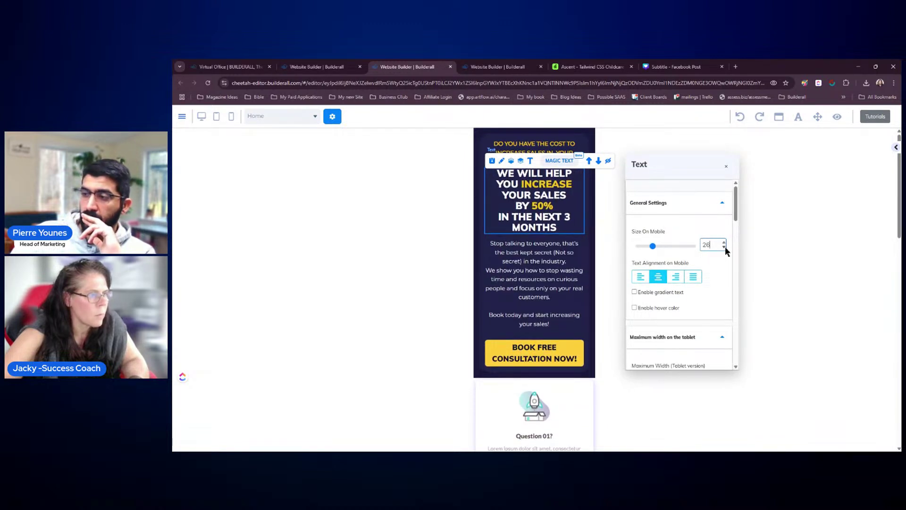
{"action": "left_click", "coordinate": [725, 246]}
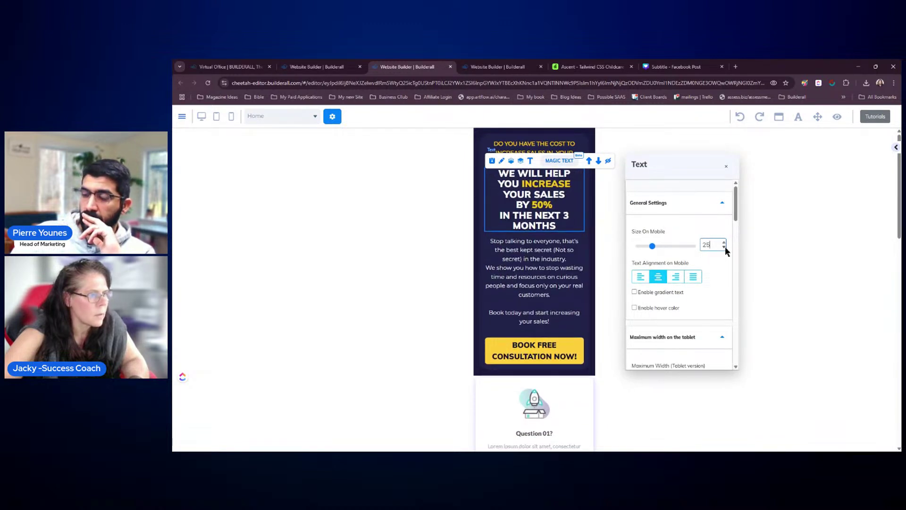
{"action": "left_click", "coordinate": [726, 166]}
{"action": "left_click", "coordinate": [585, 405]}
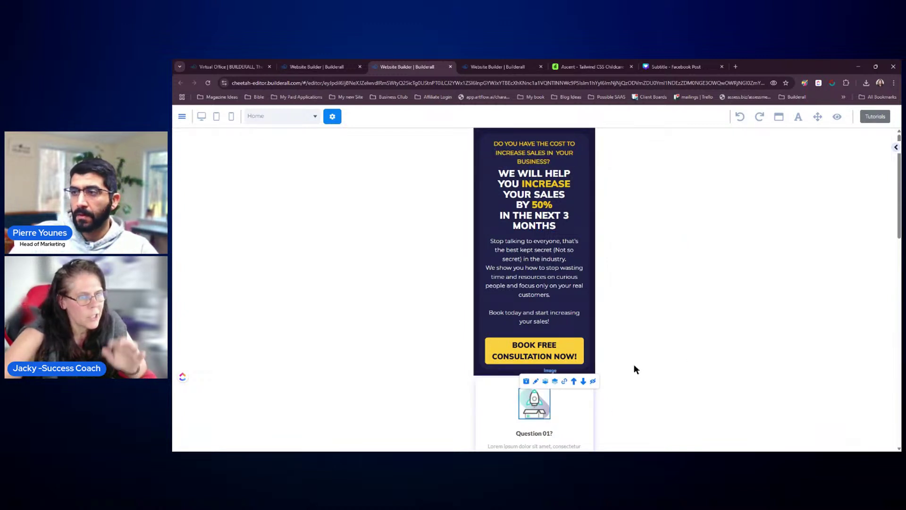
- Review the sales banner and question cards in the desktop version, and close this page's editor
{"action": "left_click", "coordinate": [201, 116]}
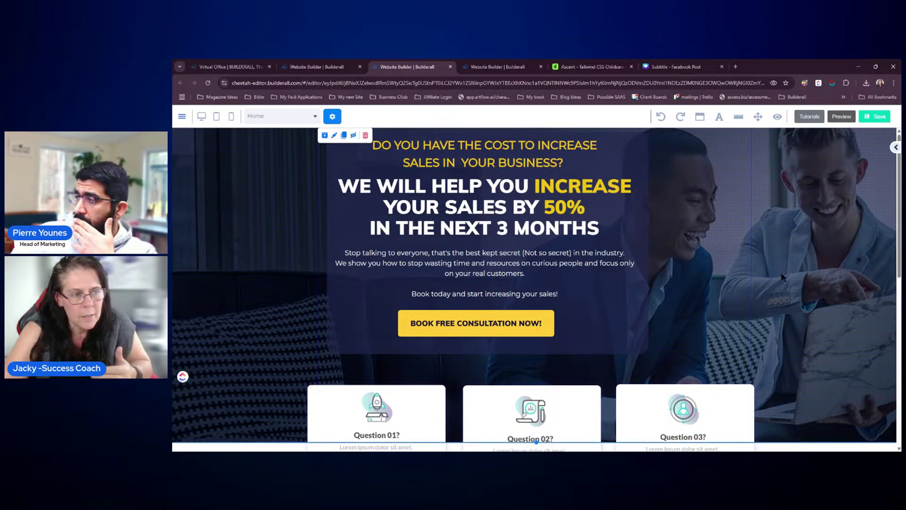
{"action": "scroll", "coordinate": [782, 276], "scroll_direction": "down", "scroll_amount": 1}
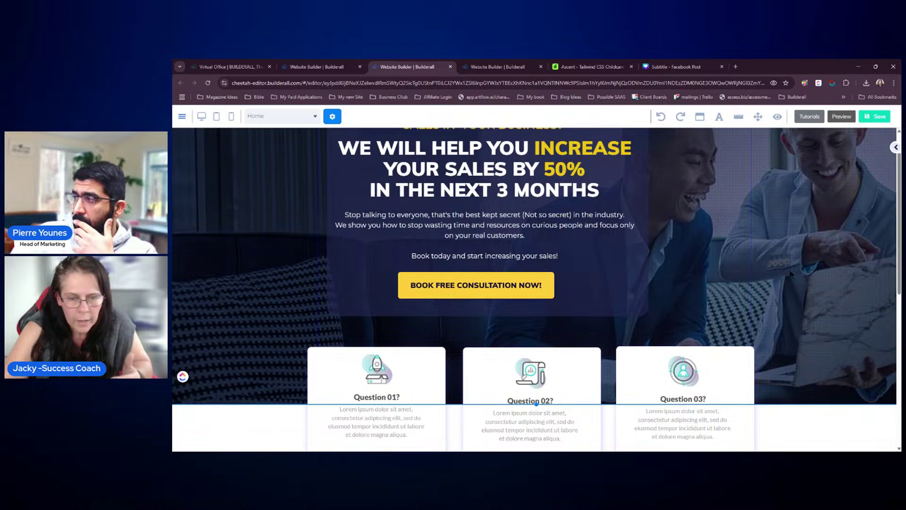
{"action": "scroll", "coordinate": [784, 276], "scroll_direction": "up", "scroll_amount": 1}
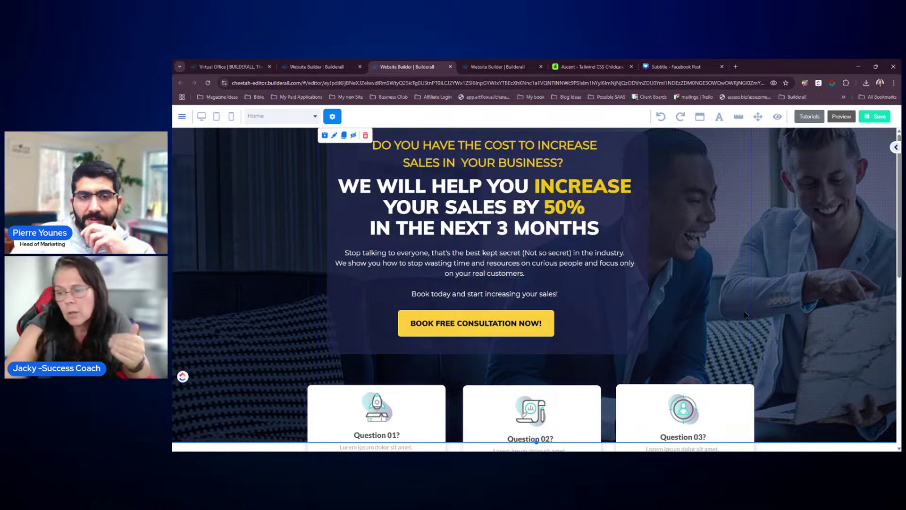
{"action": "left_click", "coordinate": [450, 67]}
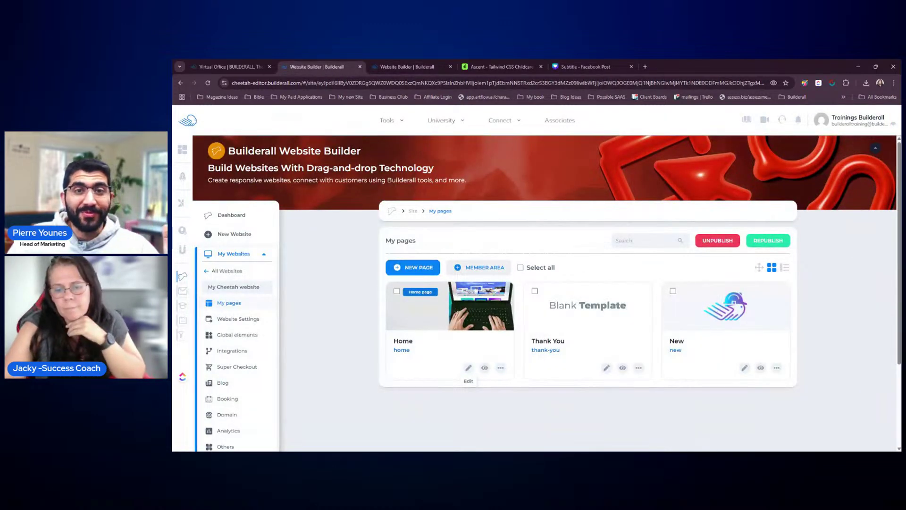
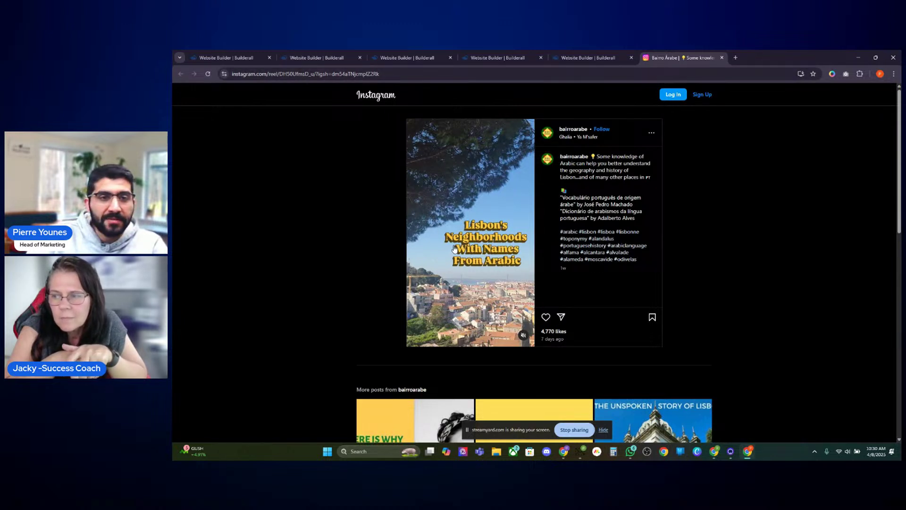
- Switch to the Blue Sky page editor and extend the blank panel's height to about 602
{"action": "left_click", "coordinate": [588, 58]}
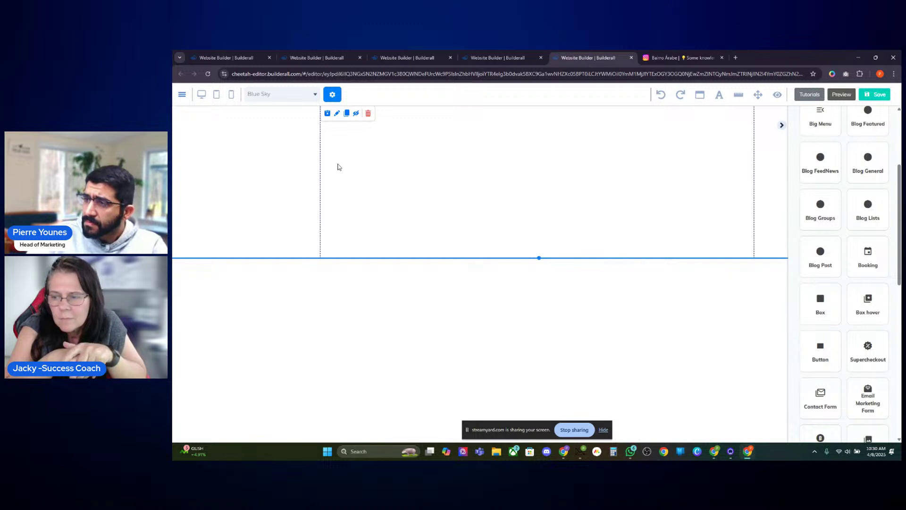
{"action": "left_click_drag", "start_coordinate": [539, 258], "coordinate": [539, 334]}
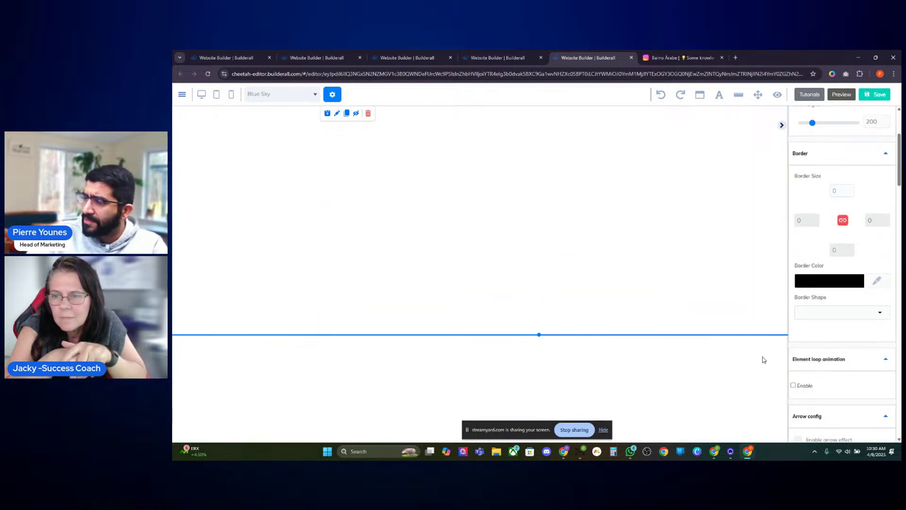
{"action": "scroll", "coordinate": [811, 156], "scroll_direction": "up", "scroll_amount": 3}
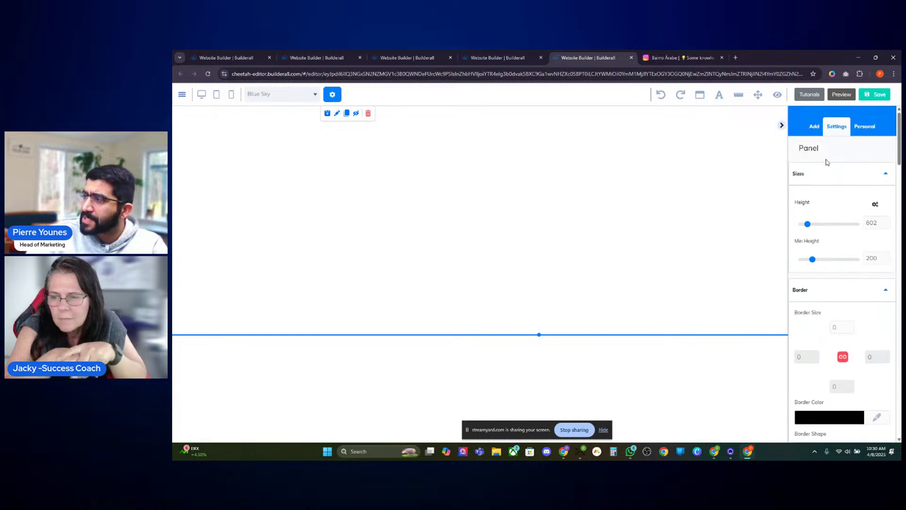
- Add a vertical image element to the blank panel and select it
{"action": "left_click", "coordinate": [809, 130]}
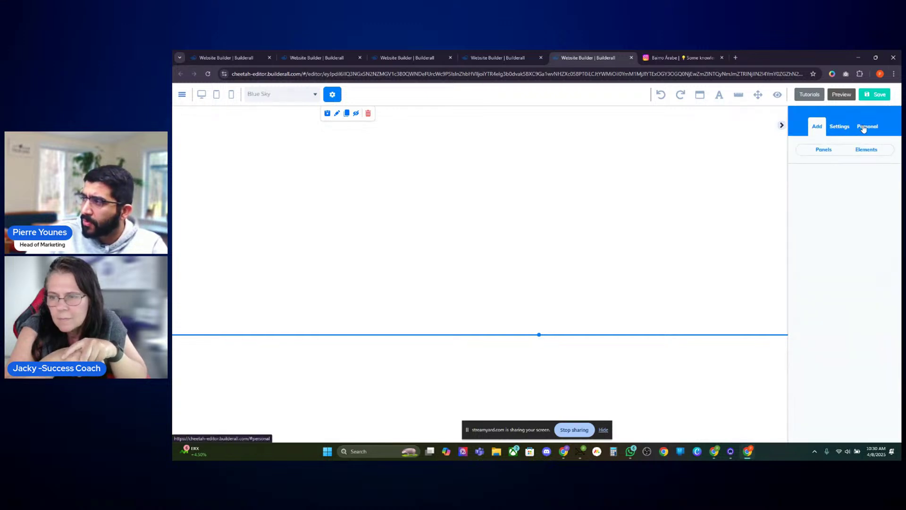
{"action": "left_click", "coordinate": [867, 149]}
{"action": "scroll", "coordinate": [864, 311], "scroll_direction": "down", "scroll_amount": 10}
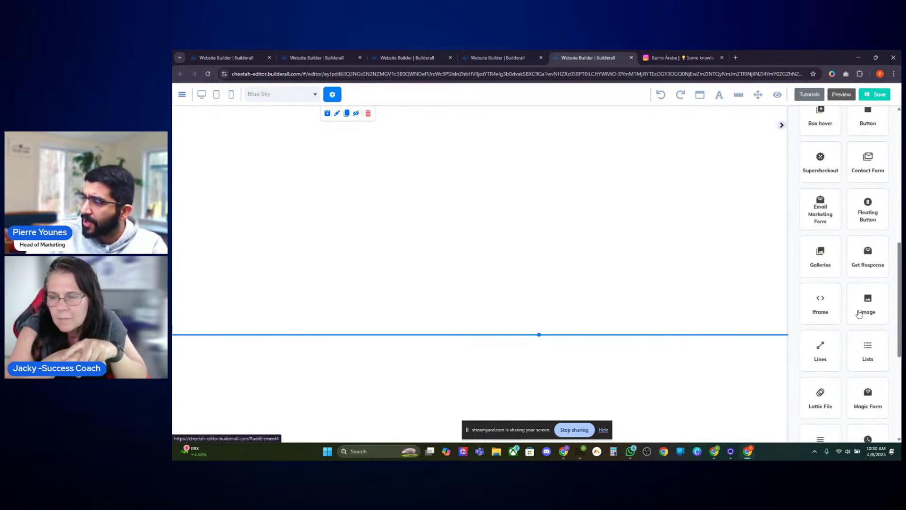
{"action": "left_click", "coordinate": [868, 301]}
{"action": "left_click_drag", "start_coordinate": [852, 341], "coordinate": [713, 285]}
{"action": "left_click", "coordinate": [599, 253]}
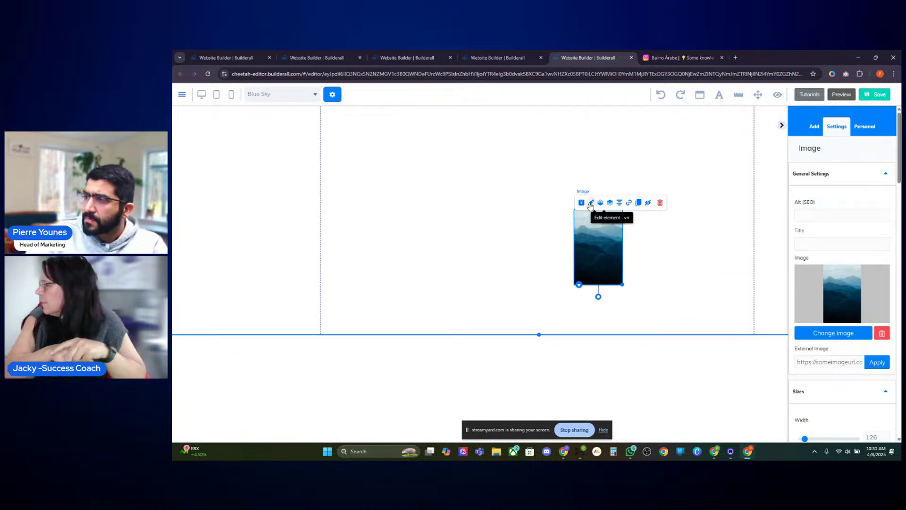
- Replace the placeholder picture with the file "inspo image", uploaded from the Desktop folder
{"action": "left_click", "coordinate": [834, 333]}
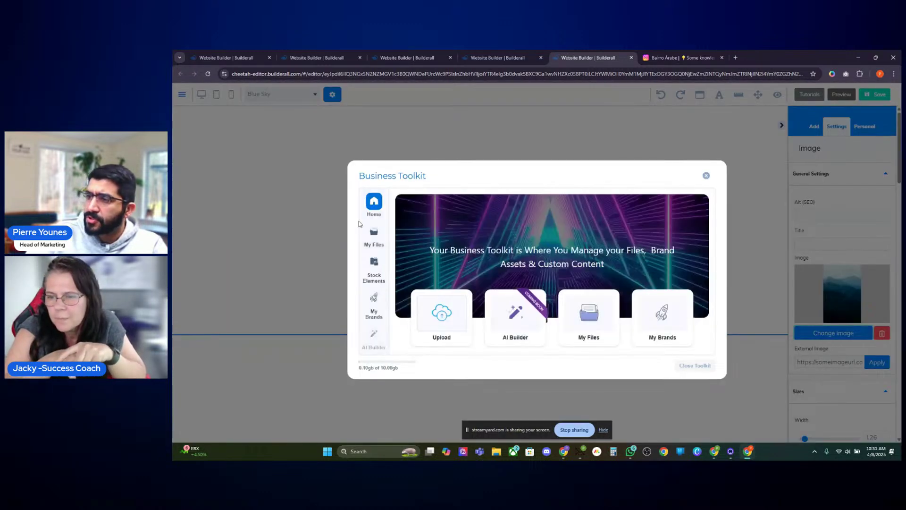
{"action": "left_click", "coordinate": [378, 231]}
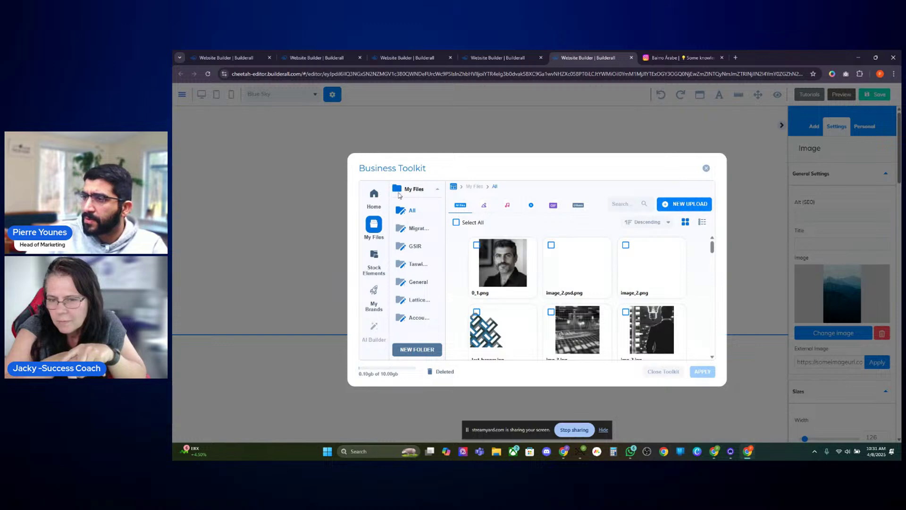
{"action": "left_click", "coordinate": [678, 206]}
{"action": "left_click", "coordinate": [542, 216]}
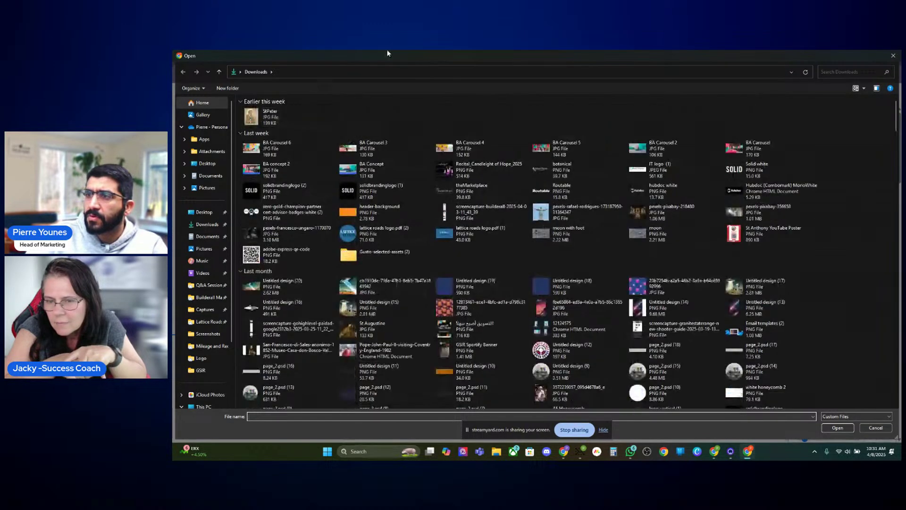
{"action": "left_click", "coordinate": [204, 212]}
{"action": "left_click", "coordinate": [267, 159]}
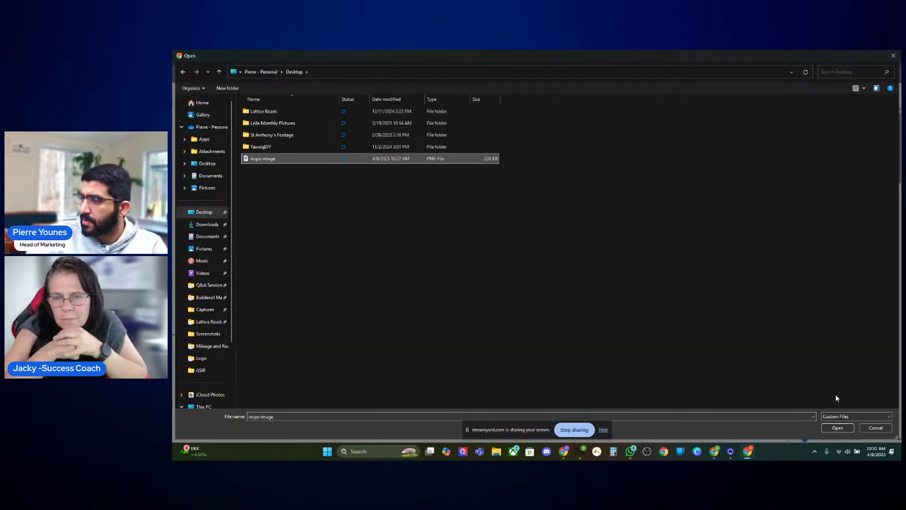
{"action": "left_click", "coordinate": [838, 428]}
{"action": "left_click", "coordinate": [612, 357]}
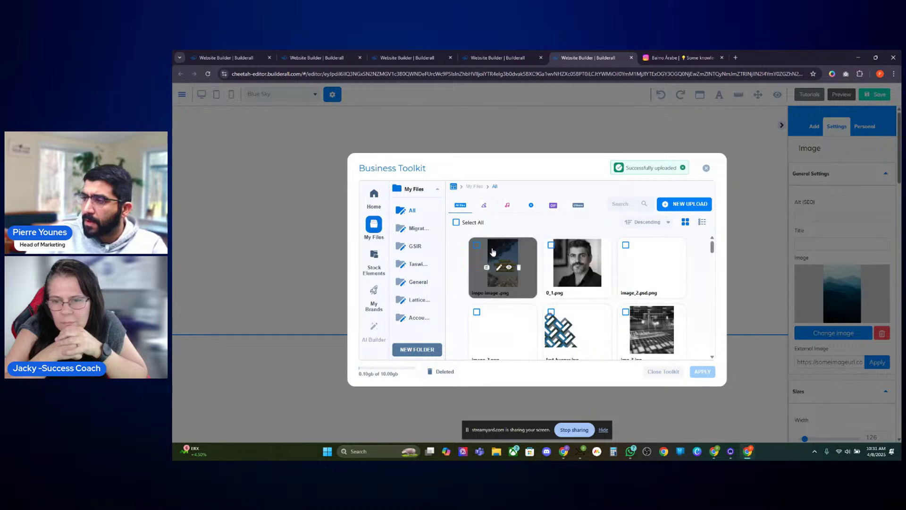
{"action": "left_click", "coordinate": [502, 265]}
{"action": "left_click", "coordinate": [702, 372]}
- Move the Lisbon image to the left side of the panel and enlarge it to about 331 wide
{"action": "left_click_drag", "start_coordinate": [596, 226], "coordinate": [386, 155]}
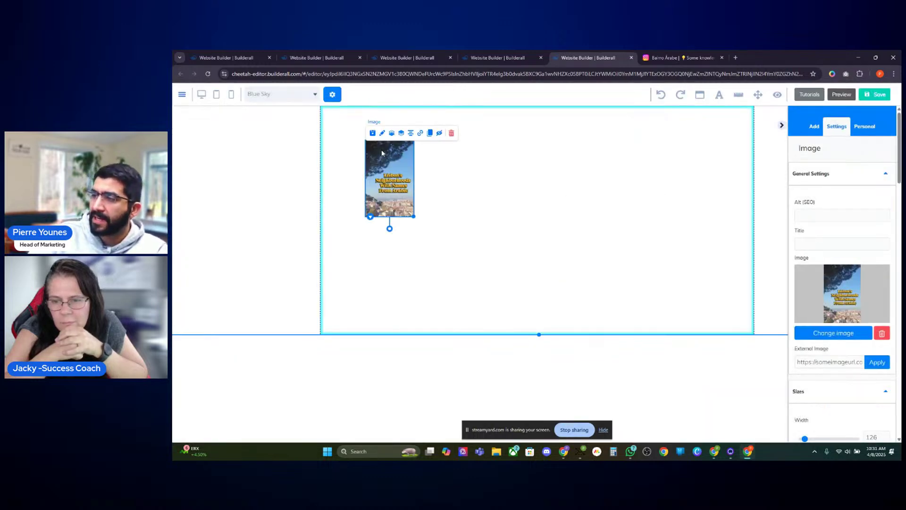
{"action": "left_click_drag", "start_coordinate": [413, 217], "coordinate": [475, 320]}
{"action": "left_click", "coordinate": [443, 198]}
{"action": "left_click_drag", "start_coordinate": [443, 199], "coordinate": [444, 204]}
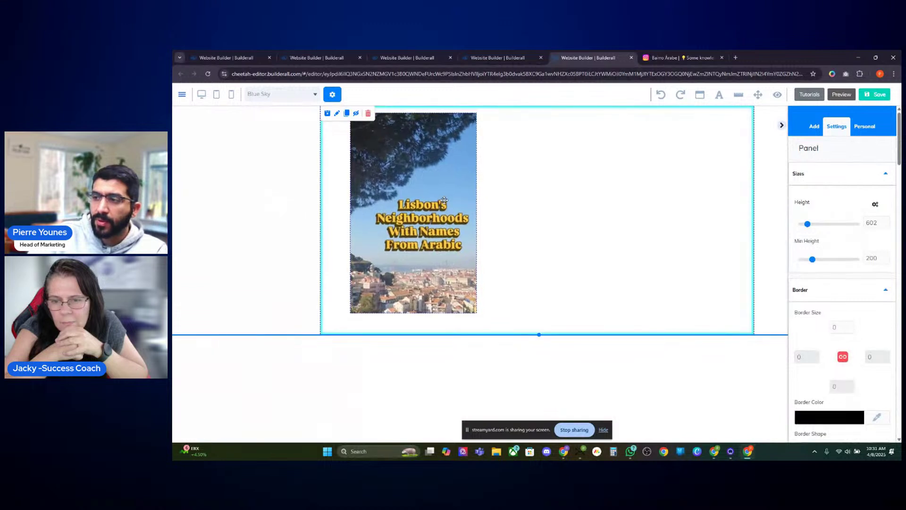
- Sample the sky blue #76afe6 from the Lisbon image with the color picker extension
{"action": "left_click", "coordinate": [833, 74]}
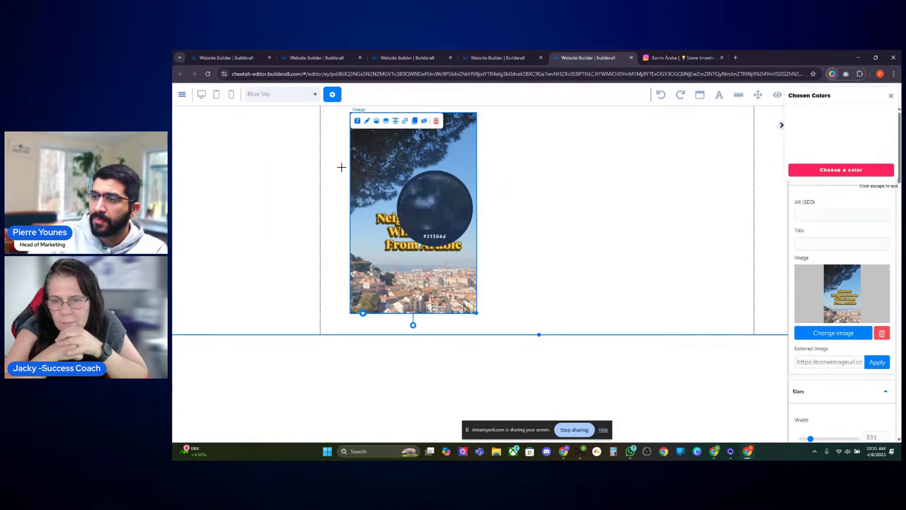
{"action": "left_click", "coordinate": [449, 171]}
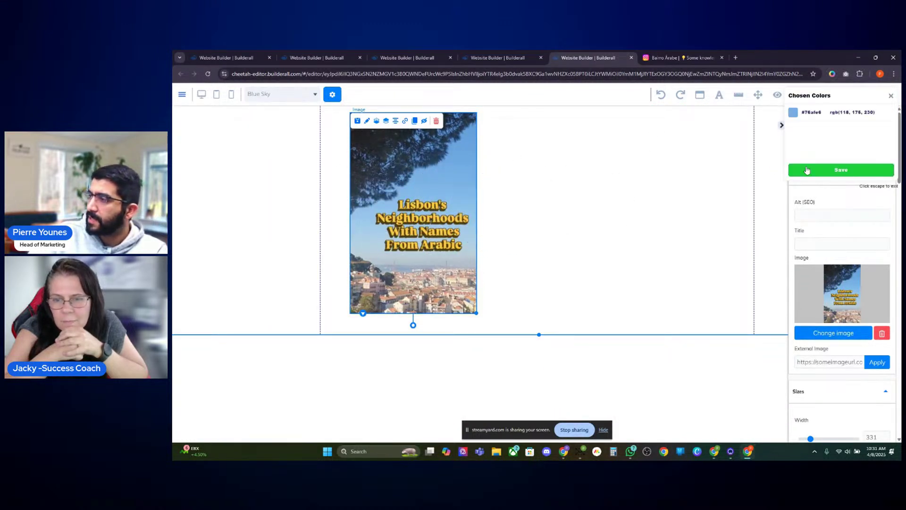
{"action": "left_click", "coordinate": [892, 96]}
- Set the panel's solid background color to 76AFE6
{"action": "left_click", "coordinate": [761, 126]}
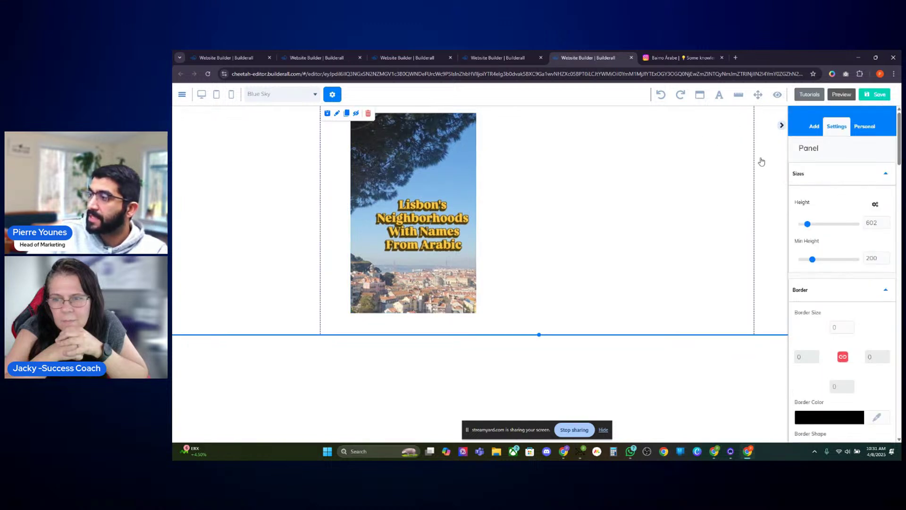
{"action": "scroll", "coordinate": [837, 331], "scroll_direction": "down", "scroll_amount": 1}
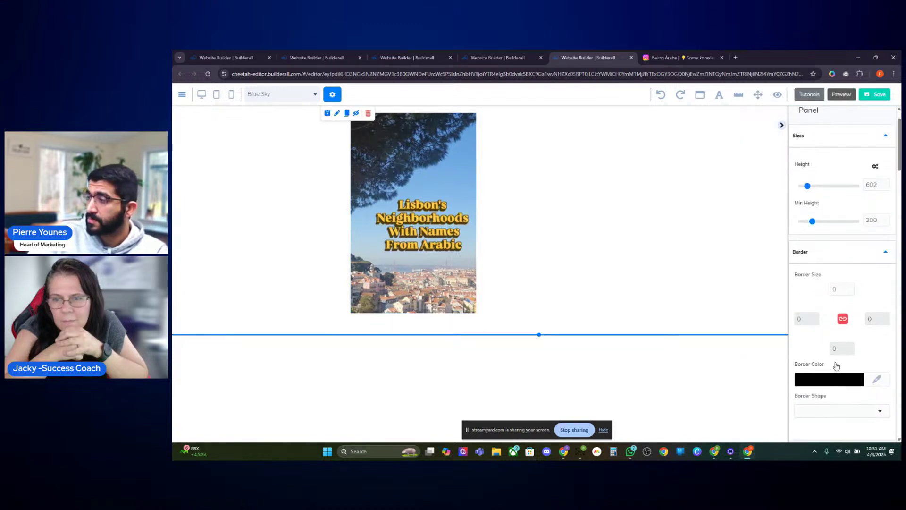
{"action": "scroll", "coordinate": [836, 366], "scroll_direction": "down", "scroll_amount": 10}
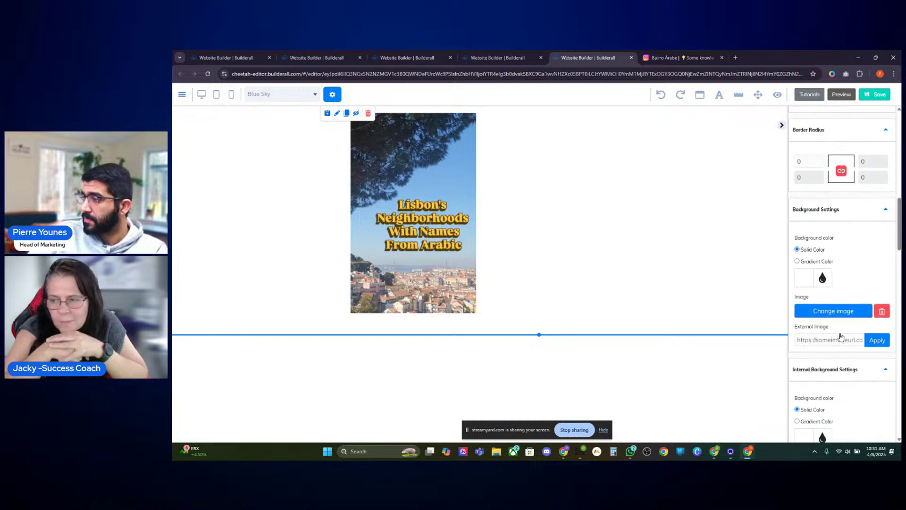
{"action": "scroll", "coordinate": [841, 337], "scroll_direction": "down", "scroll_amount": 2}
{"action": "left_click", "coordinate": [805, 215]}
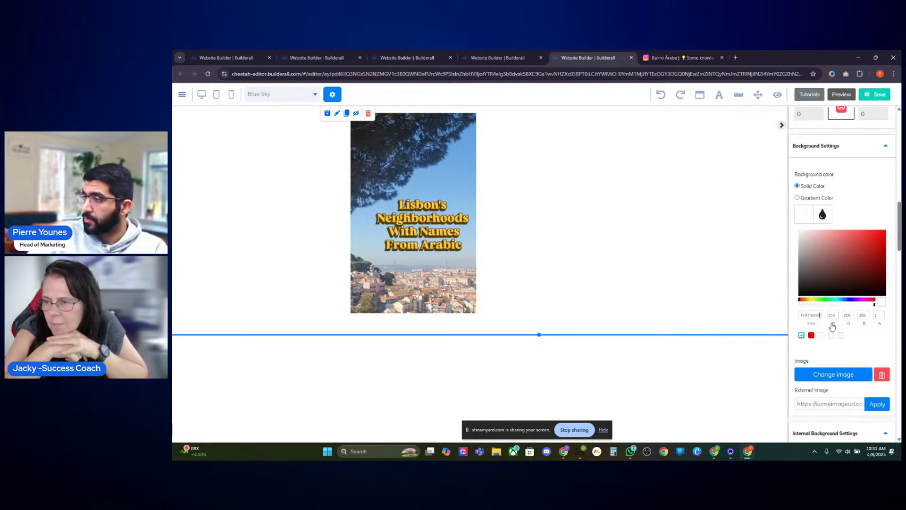
{"action": "type", "text": "76AFE6"}
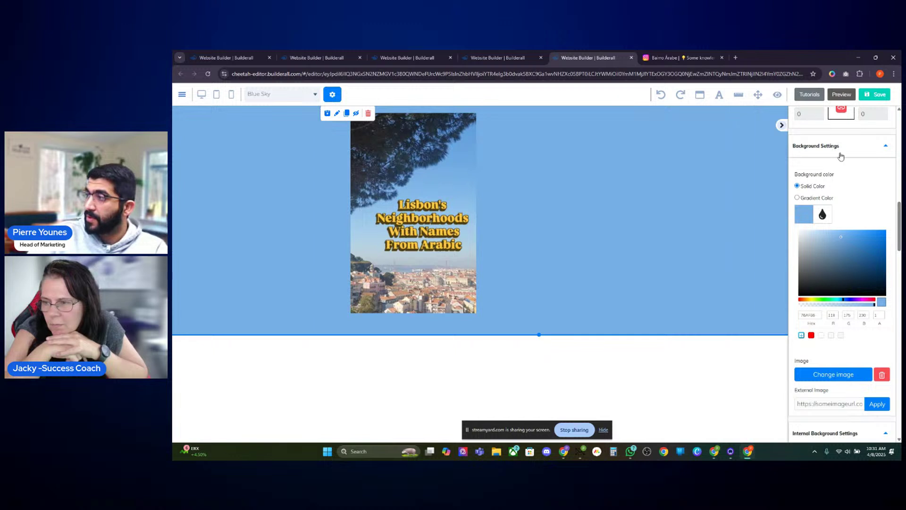
- Extend the blue panel's height to about 761
{"action": "scroll", "coordinate": [833, 171], "scroll_direction": "up", "scroll_amount": 4}
{"action": "scroll", "coordinate": [829, 163], "scroll_direction": "up", "scroll_amount": 2}
{"action": "left_click", "coordinate": [817, 126]}
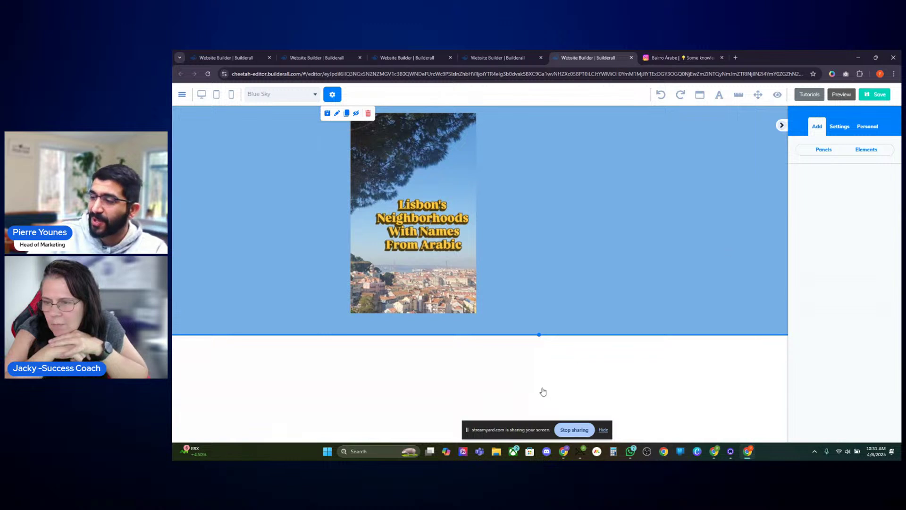
{"action": "left_click_drag", "start_coordinate": [539, 335], "coordinate": [540, 397]}
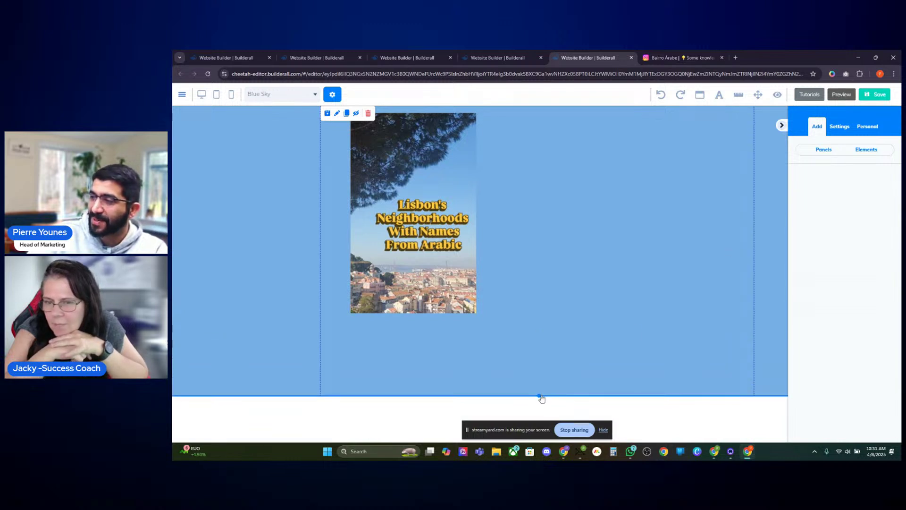
- Add an H1 title text element beside the Lisbon image, in the empty right half of the panel
{"action": "left_click", "coordinate": [816, 127]}
{"action": "left_click", "coordinate": [866, 149]}
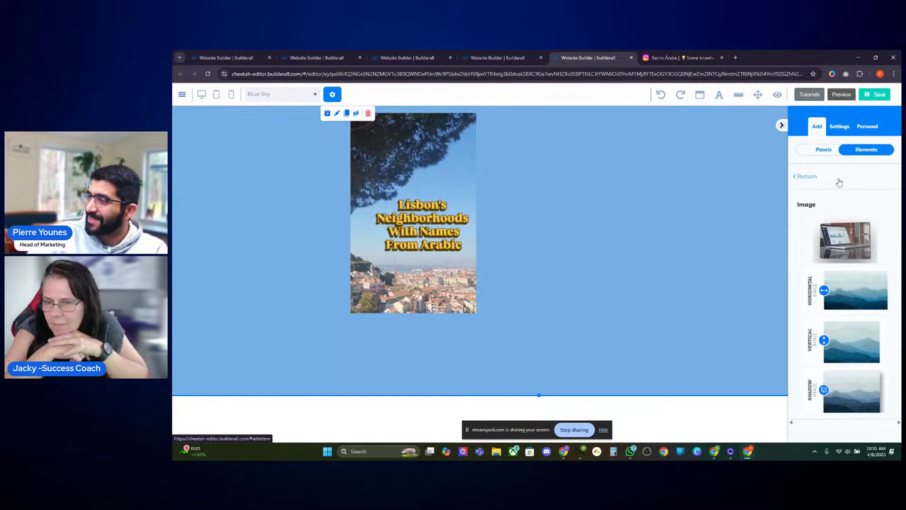
{"action": "left_click", "coordinate": [812, 178]}
{"action": "left_click", "coordinate": [824, 215]}
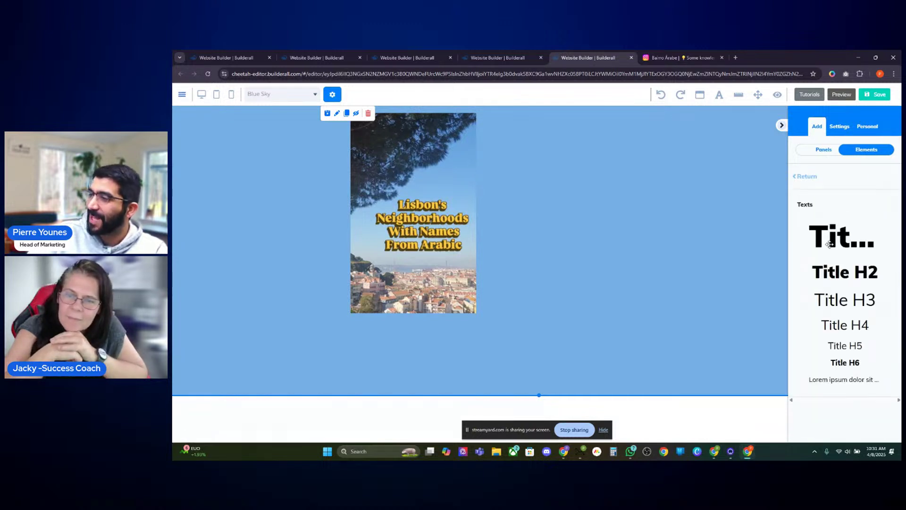
{"action": "left_click_drag", "start_coordinate": [830, 244], "coordinate": [603, 213]}
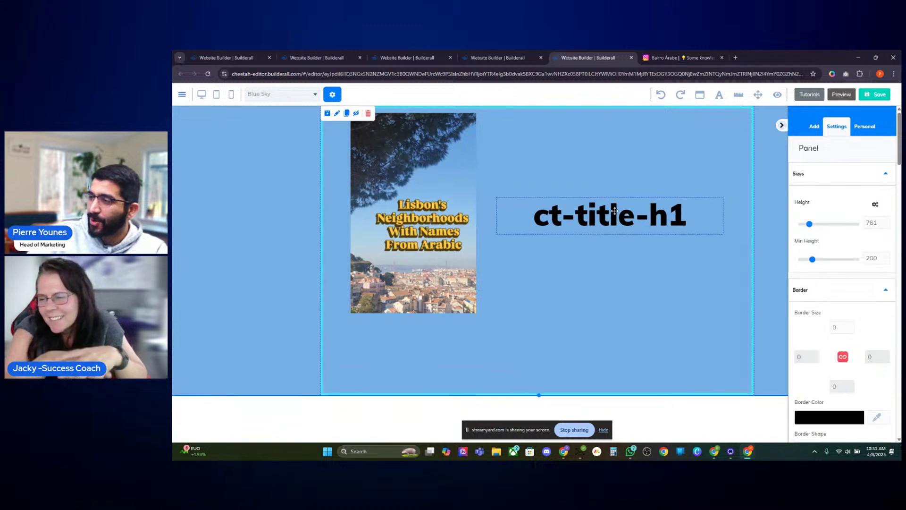
- Sample the yellow #f6c95c from the lettering in the Lisbon image and save the picked color
{"action": "left_click", "coordinate": [830, 74]}
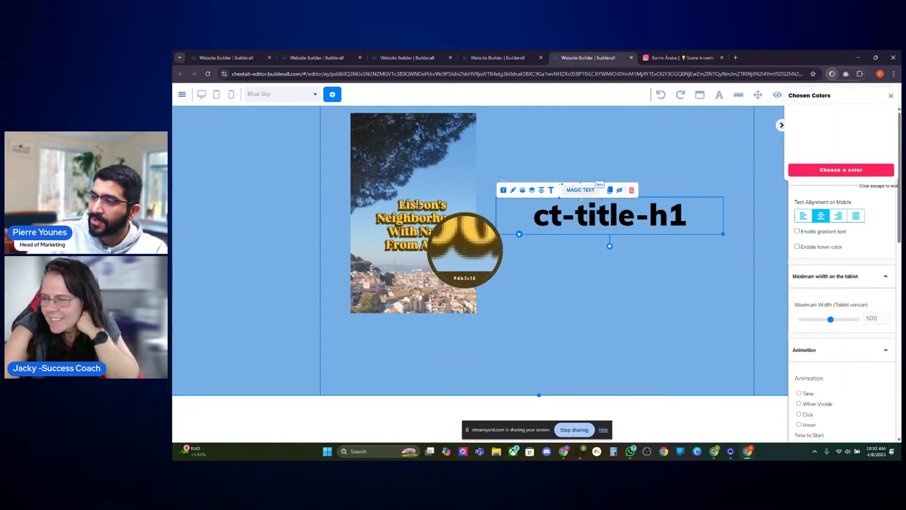
{"action": "left_click", "coordinate": [417, 205]}
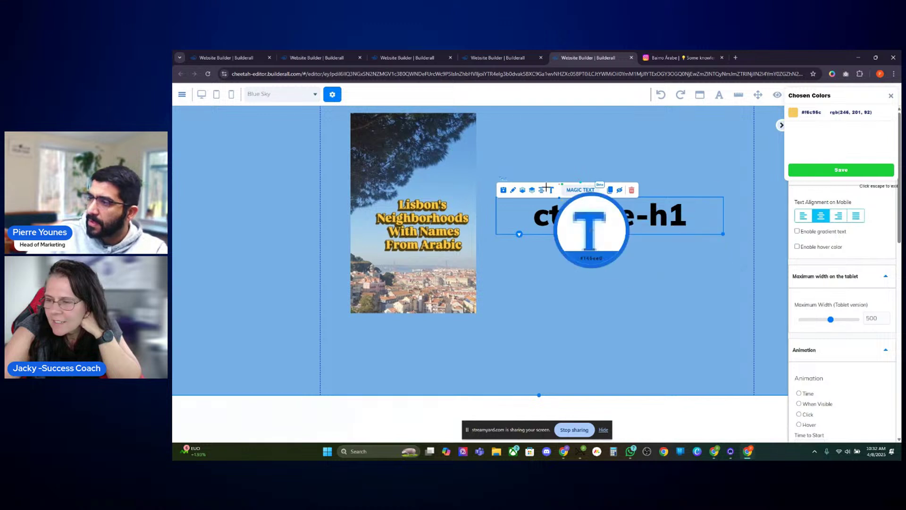
{"action": "left_click", "coordinate": [839, 170]}
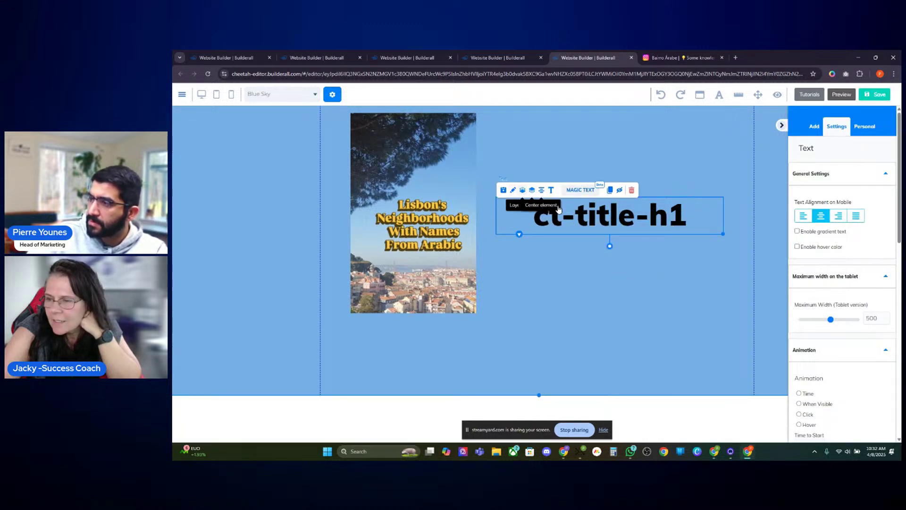
- Set the H1 title's text color to #f6c95c
{"action": "double_click", "coordinate": [639, 223]}
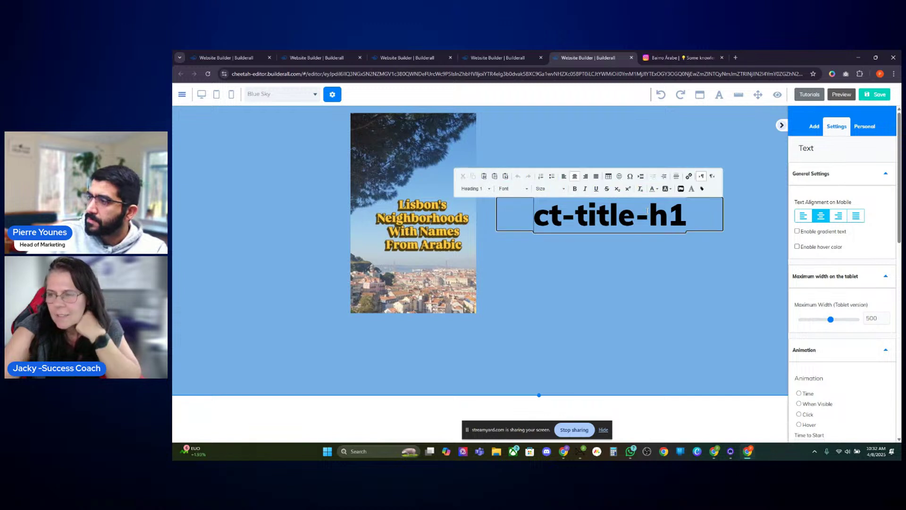
{"action": "double_click", "coordinate": [606, 223]}
{"action": "triple_click", "coordinate": [605, 222]}
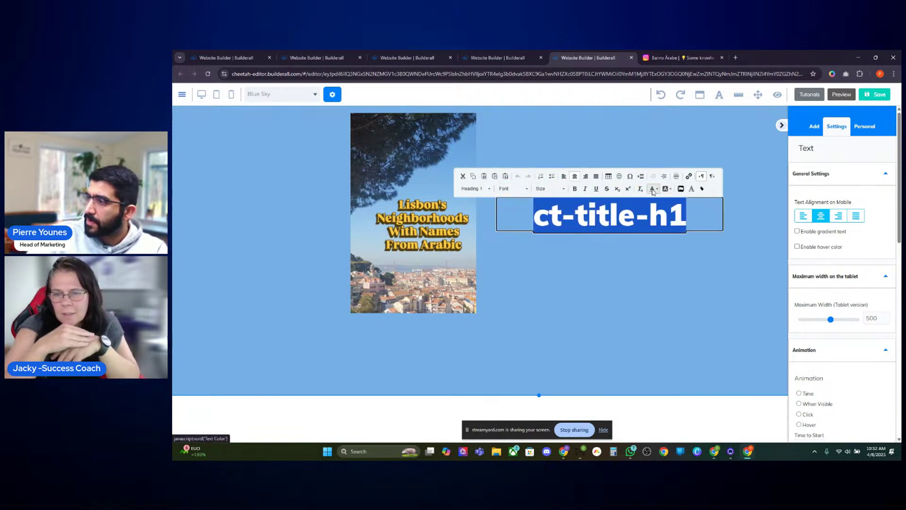
{"action": "left_click", "coordinate": [653, 189]}
{"action": "left_click", "coordinate": [661, 256]}
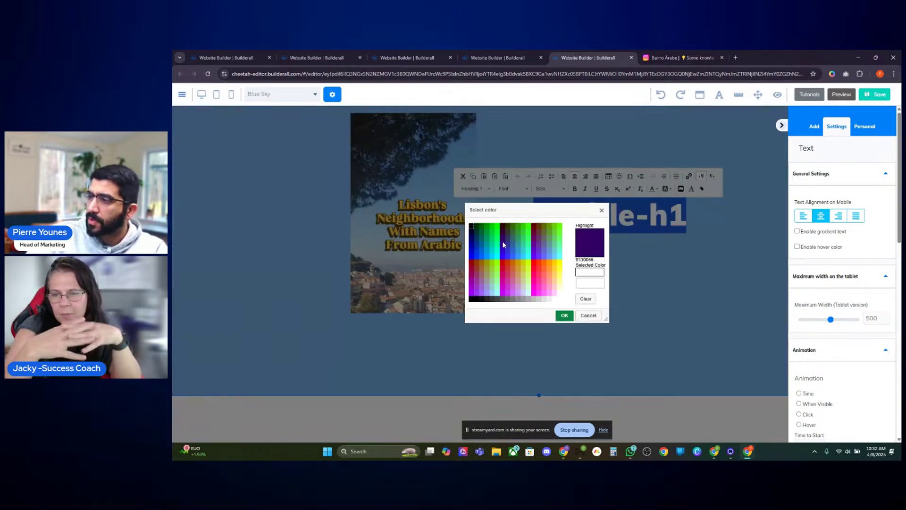
{"action": "left_click", "coordinate": [589, 284]}
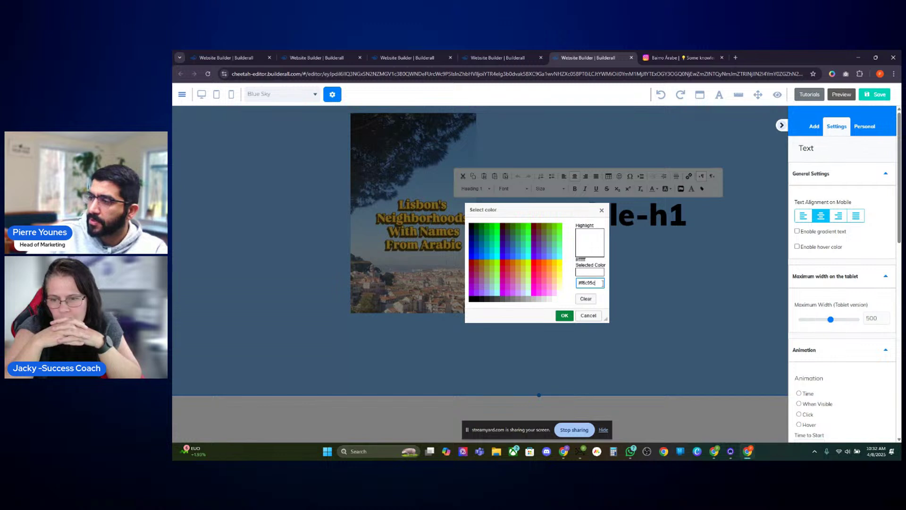
{"action": "left_click", "coordinate": [565, 316]}
{"action": "left_click", "coordinate": [700, 255]}
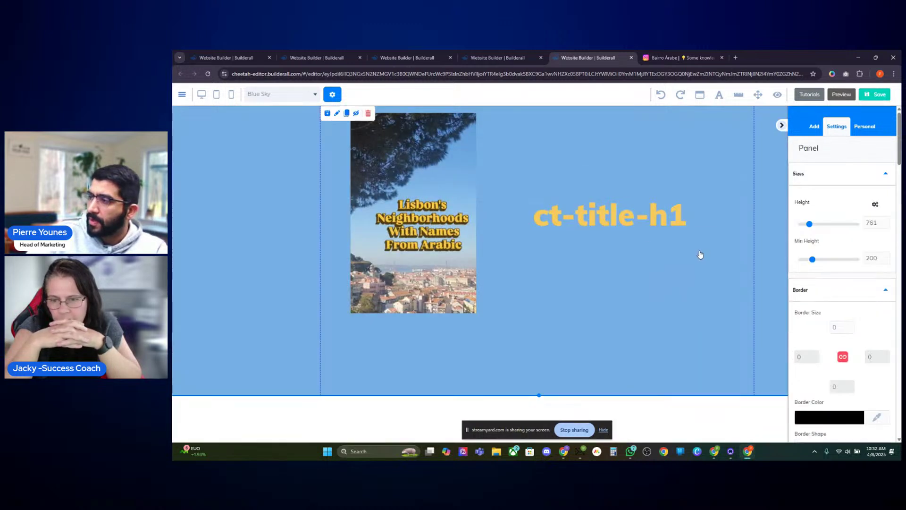
- Give the H1 title text a black shadow with horizontal offset -6, vertical offset -1 and blur 0
{"action": "left_click", "coordinate": [590, 222]}
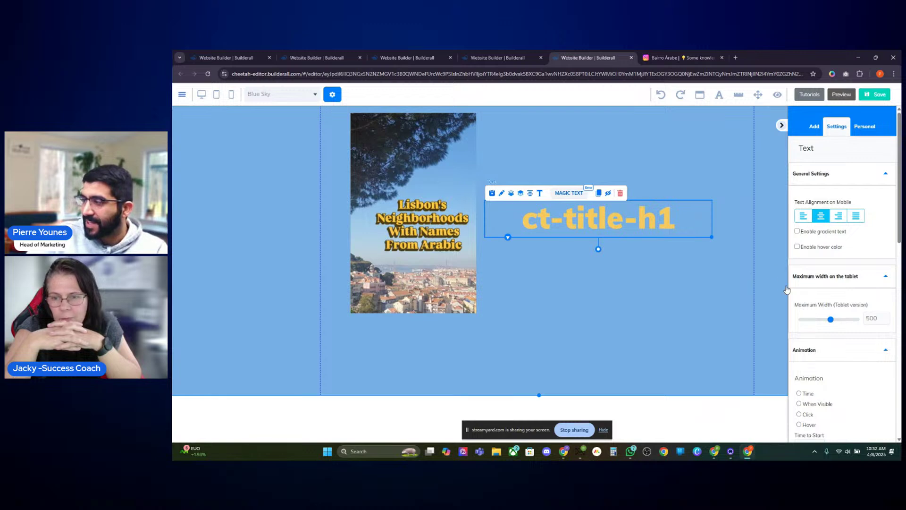
{"action": "left_click", "coordinate": [586, 222]}
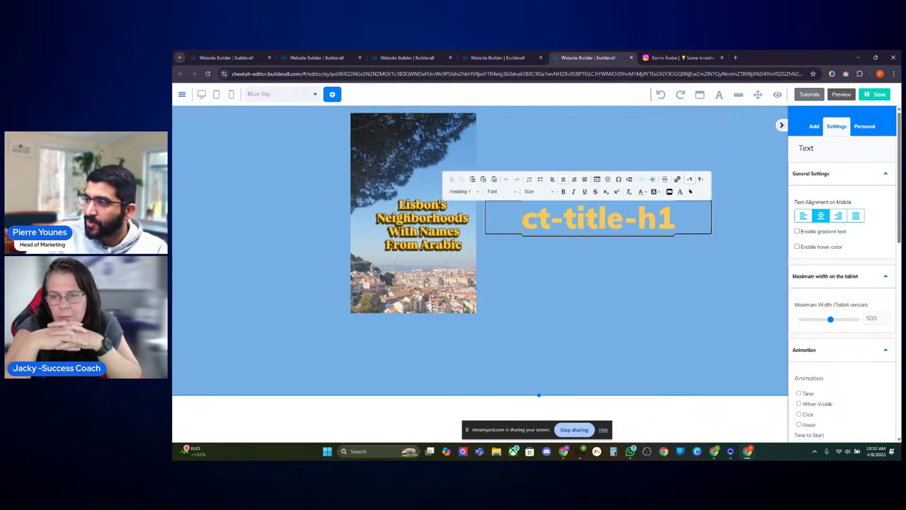
{"action": "triple_click", "coordinate": [586, 223]}
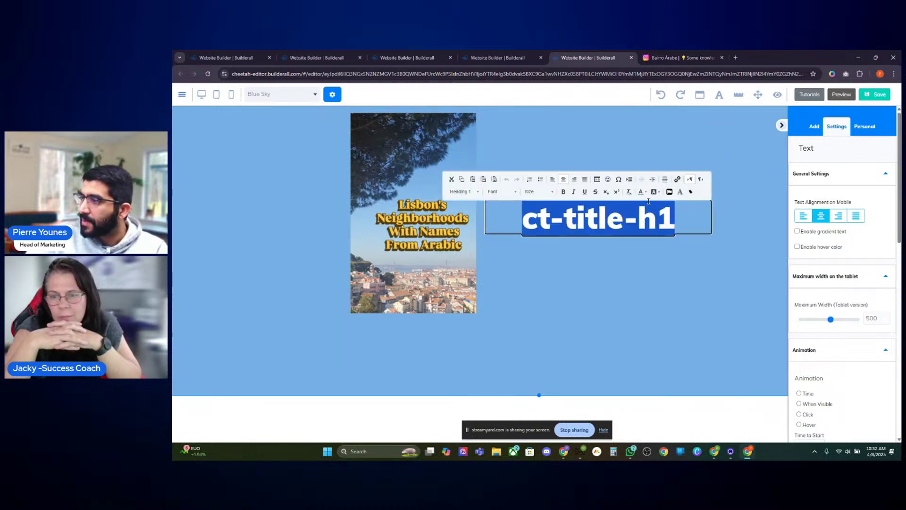
{"action": "left_click", "coordinate": [681, 192]}
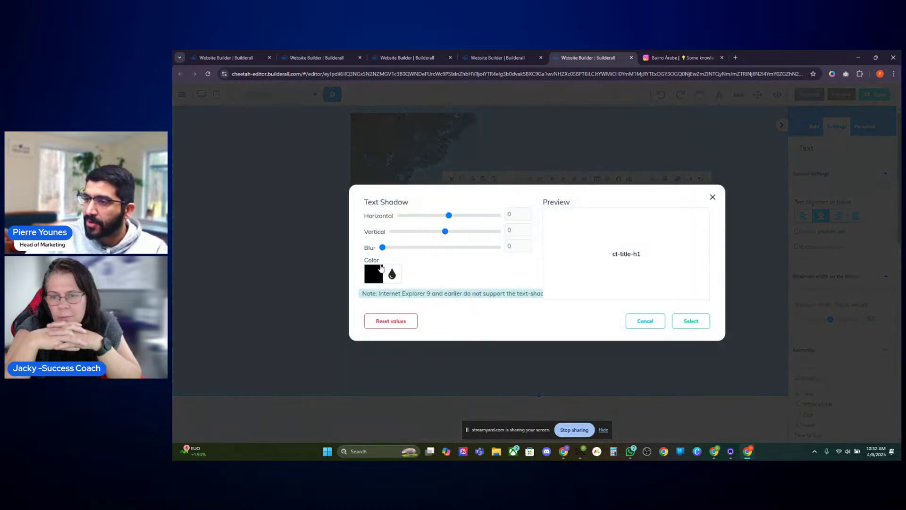
{"action": "left_click_drag", "start_coordinate": [446, 236], "coordinate": [448, 219]}
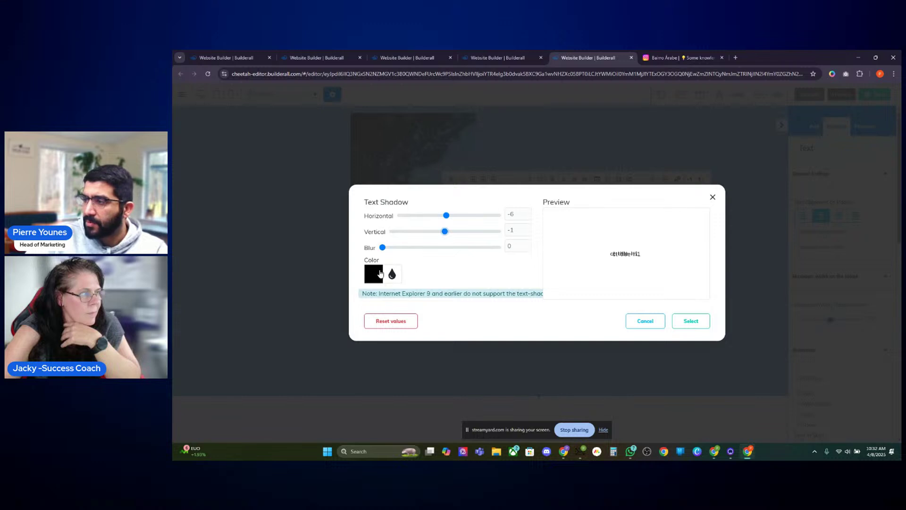
{"action": "left_click", "coordinate": [381, 273]}
{"action": "left_click", "coordinate": [382, 216]}
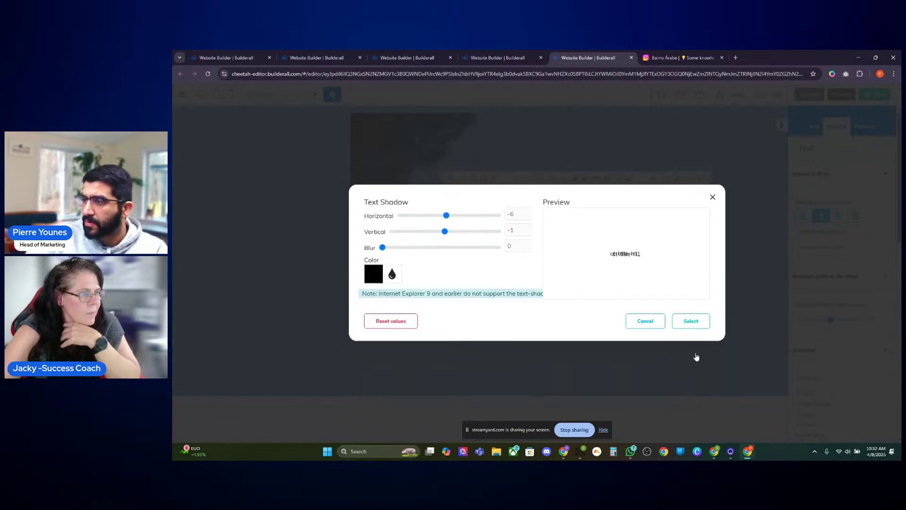
{"action": "left_click", "coordinate": [690, 321]}
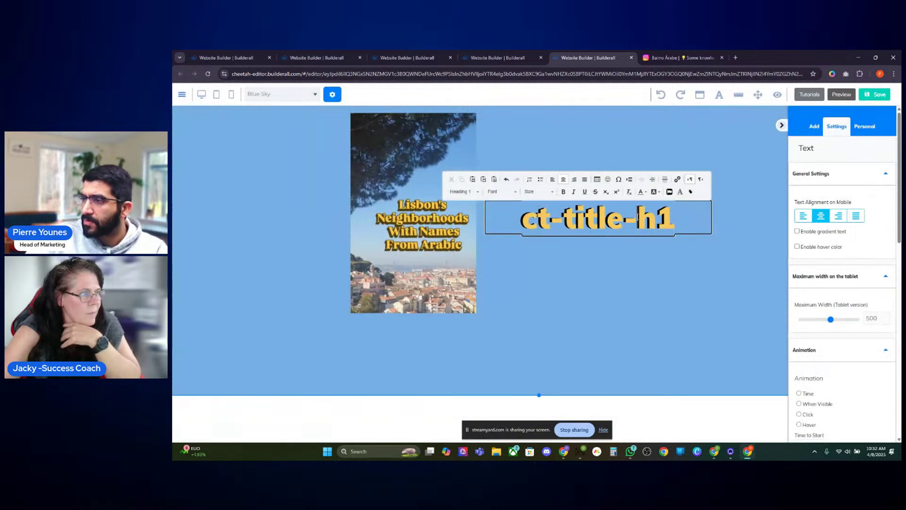
- Set the H1 title's text shadow to horizontal -1 and vertical 3, keeping it black with blur 0
{"action": "triple_click", "coordinate": [595, 222]}
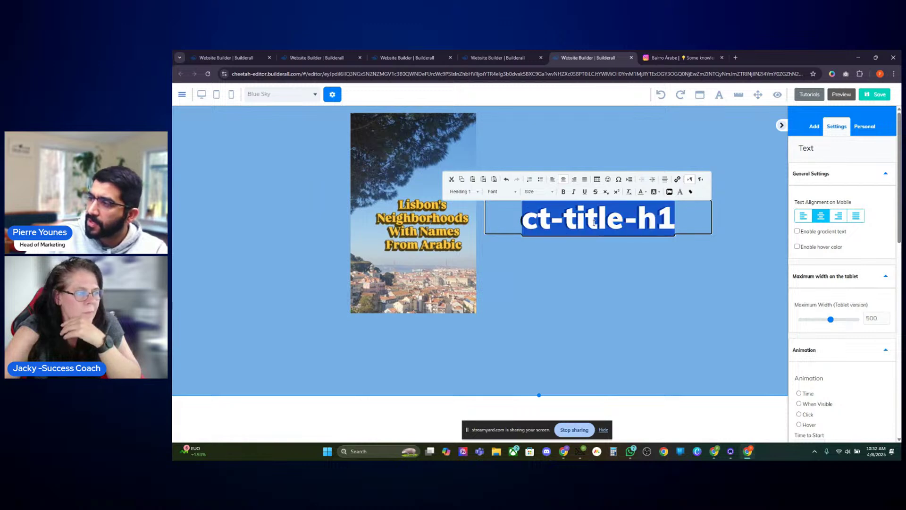
{"action": "left_click", "coordinate": [681, 192]}
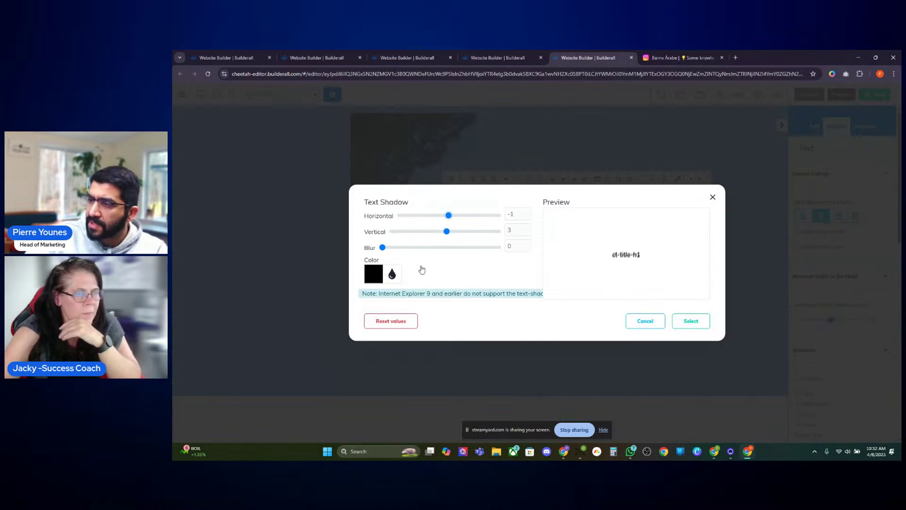
{"action": "left_click", "coordinate": [691, 321]}
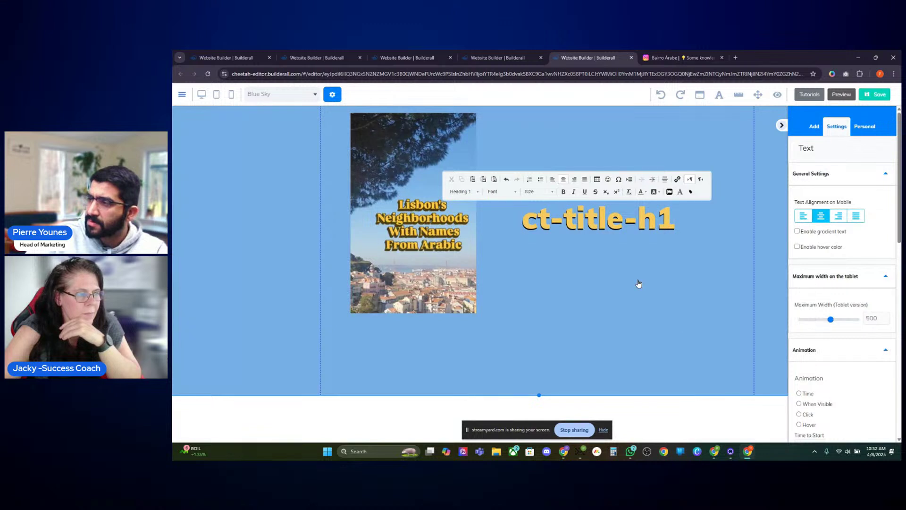
{"action": "left_click", "coordinate": [639, 283]}
{"action": "left_click", "coordinate": [565, 218]}
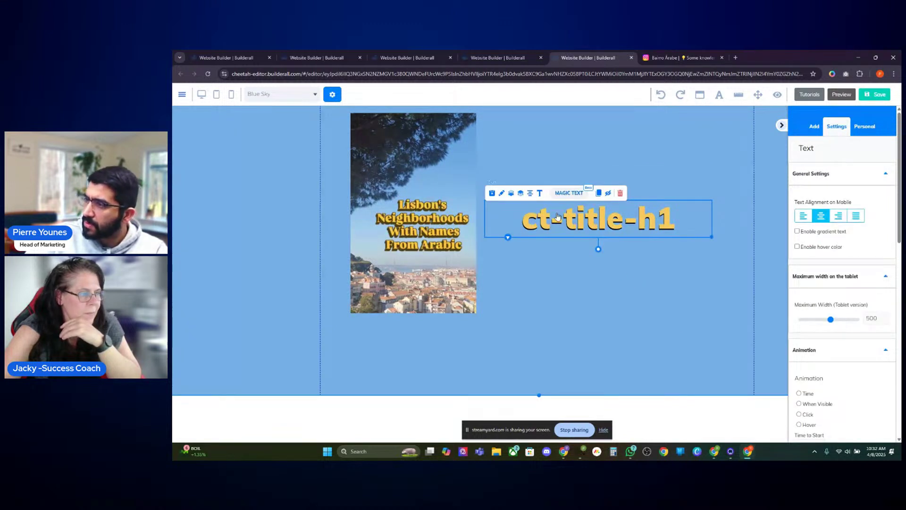
{"action": "left_click", "coordinate": [558, 216]}
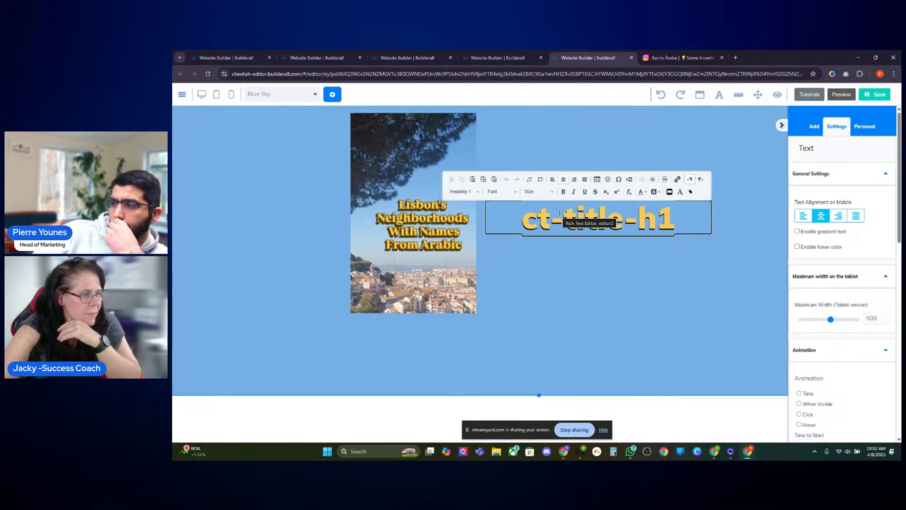
{"action": "triple_click", "coordinate": [560, 214]}
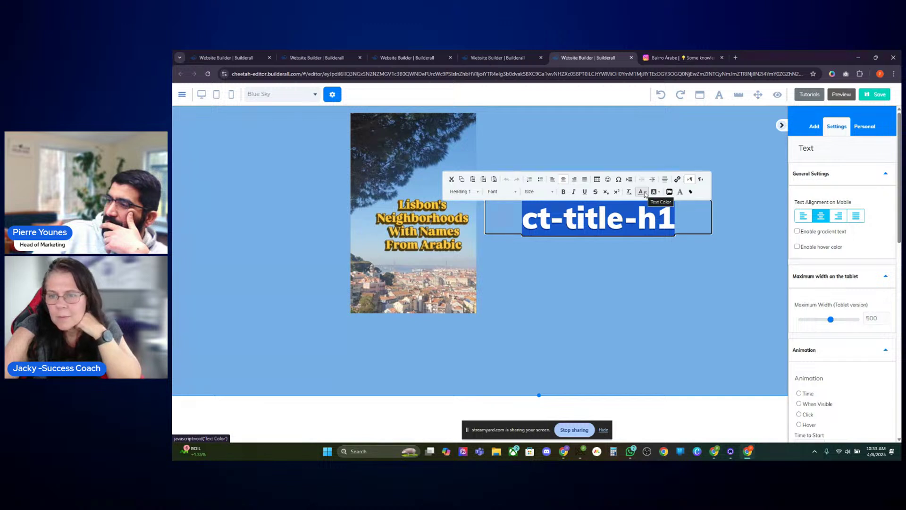
{"action": "left_click", "coordinate": [522, 213]}
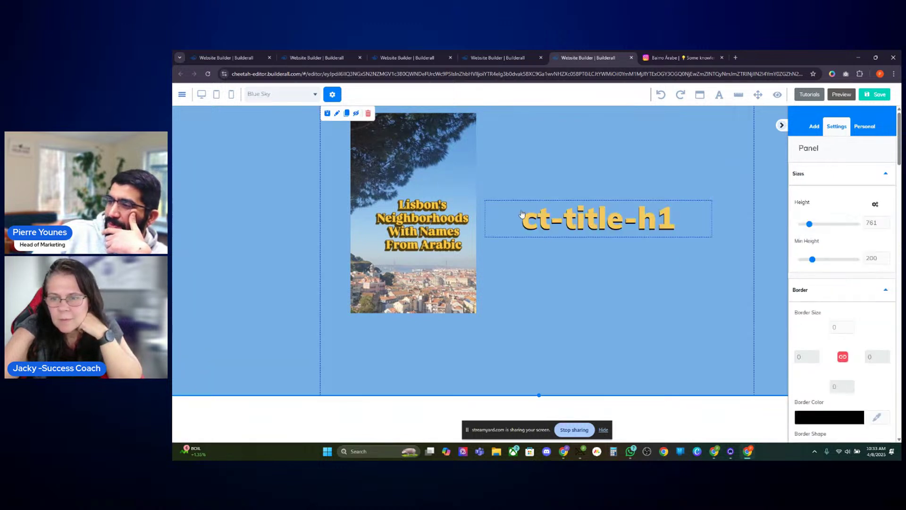
{"action": "left_click", "coordinate": [556, 219]}
{"action": "left_click", "coordinate": [556, 218]}
{"action": "triple_click", "coordinate": [556, 217]}
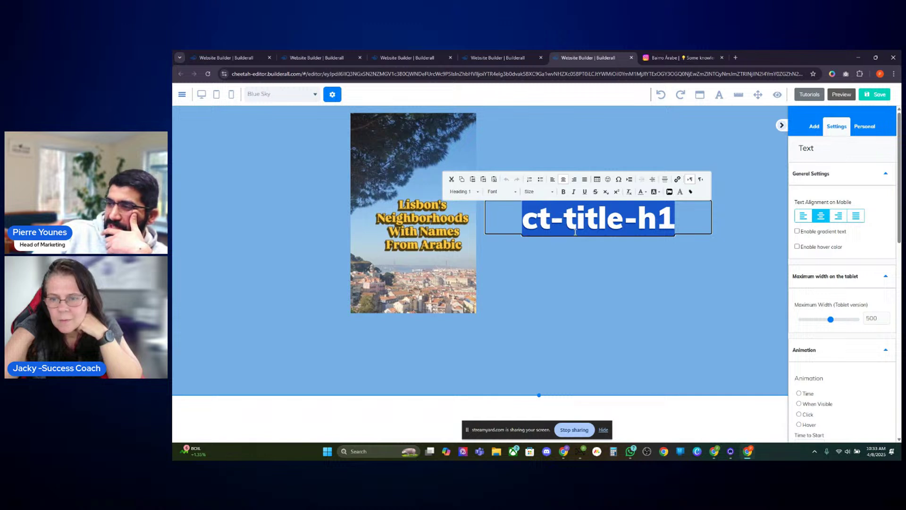
{"action": "left_click", "coordinate": [675, 253]}
- Widen the H1 title's text box and rearrange the banner, with the Lisbon image near the panel's left guide and the title higher beside it
{"action": "left_click_drag", "start_coordinate": [675, 231], "coordinate": [751, 199]}
{"action": "left_click_drag", "start_coordinate": [636, 175], "coordinate": [663, 177]}
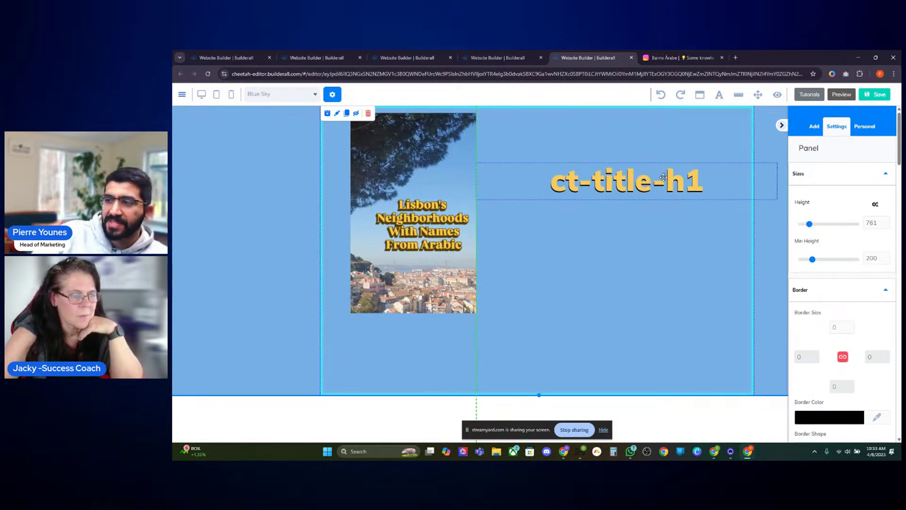
{"action": "left_click_drag", "start_coordinate": [467, 188], "coordinate": [445, 189]}
{"action": "left_click_drag", "start_coordinate": [658, 178], "coordinate": [622, 180]}
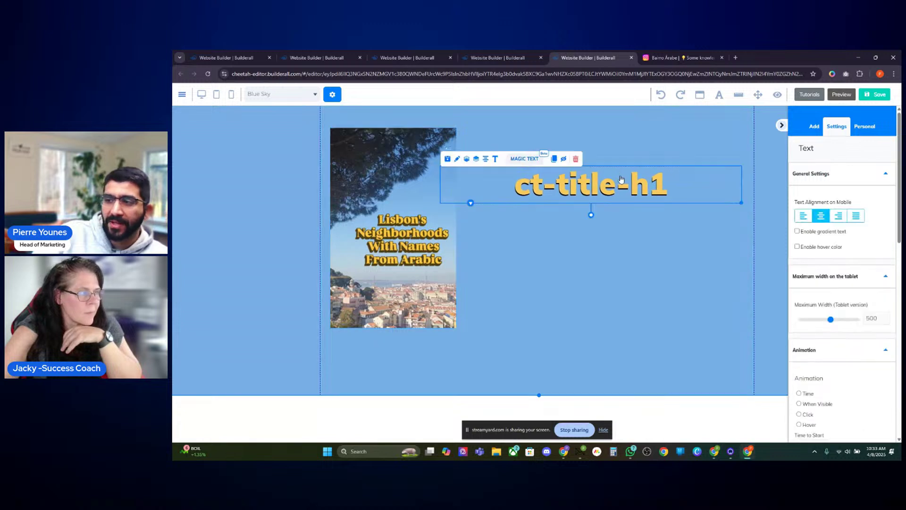